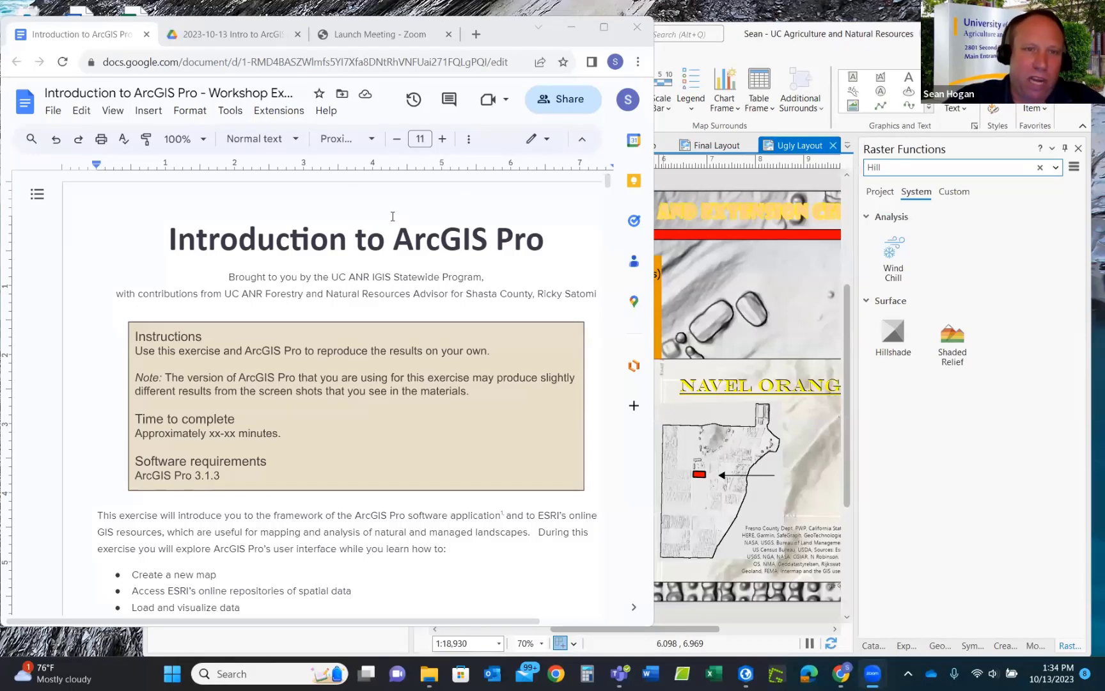
# Switch from the exercise document to ArcGIS Pro, reposition its window, and narrow the Contents pane to enlarge the layout view.
pyautogui.click(773, 56)
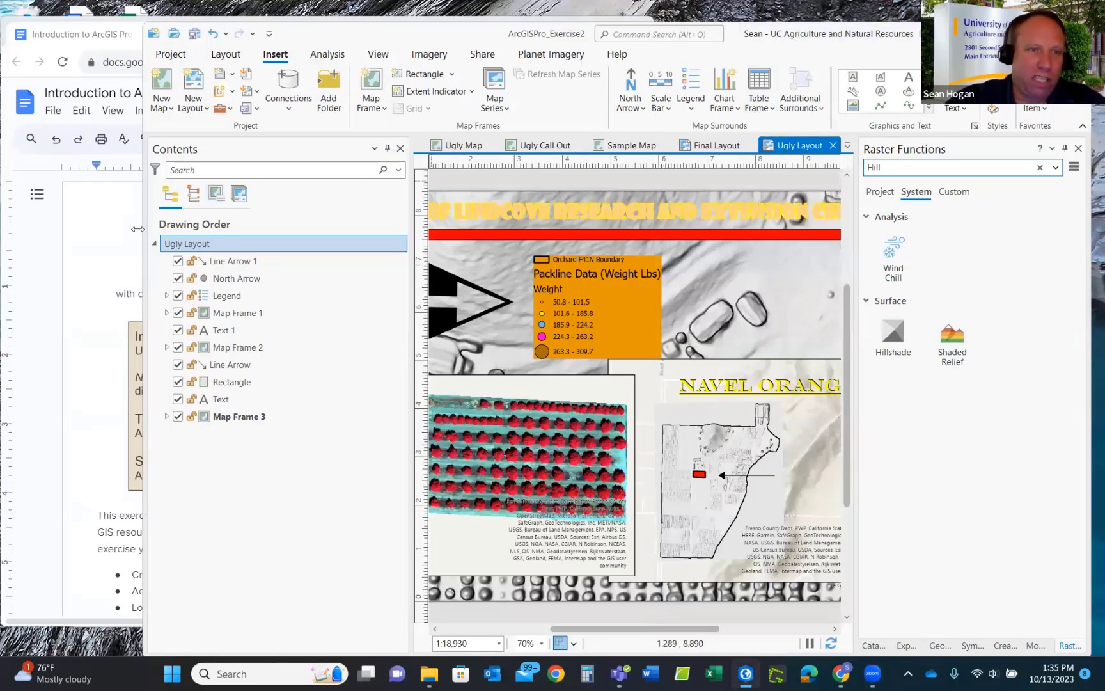
pyautogui.click(101, 216)
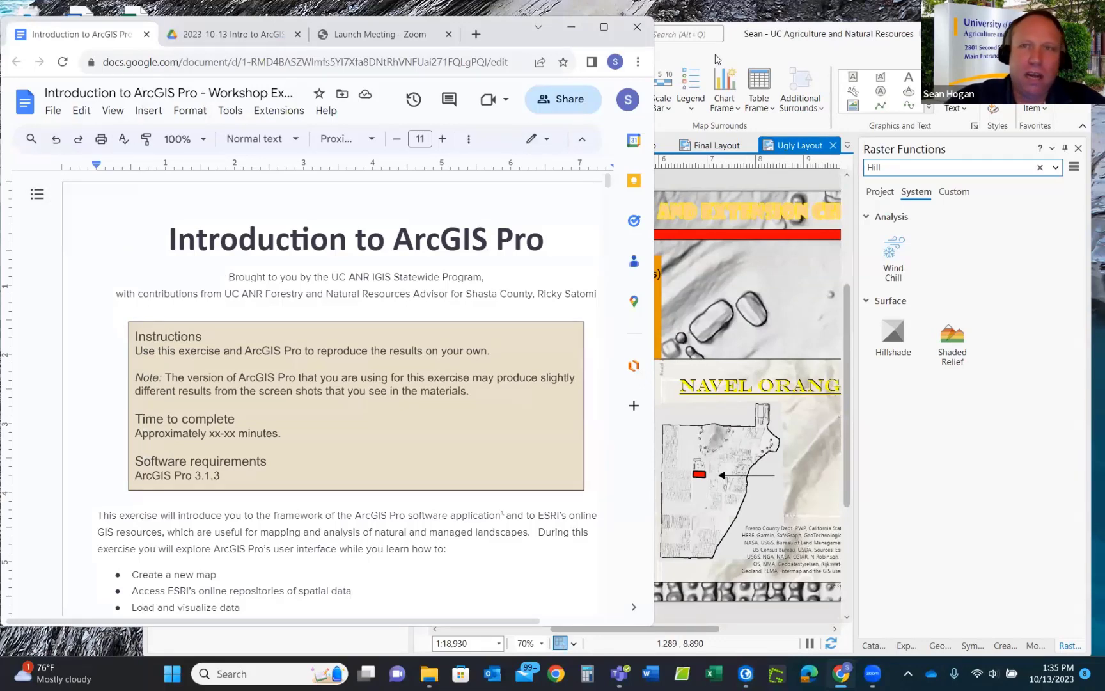
pyautogui.click(756, 57)
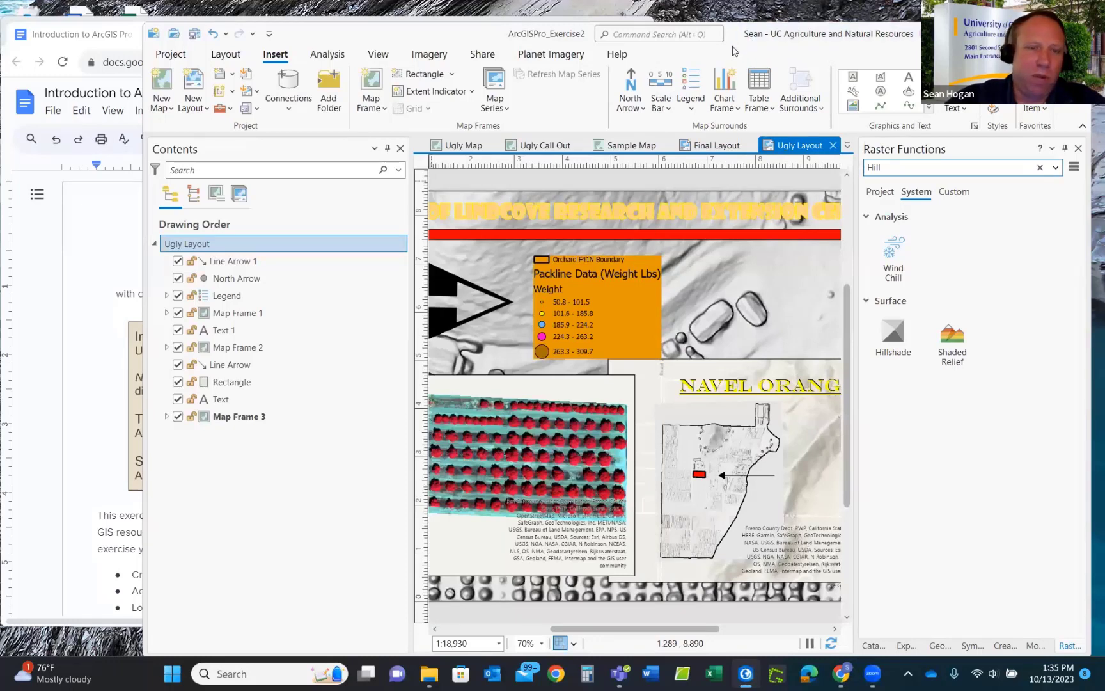
pyautogui.moveTo(734, 51); pyautogui.dragTo(716, 60)
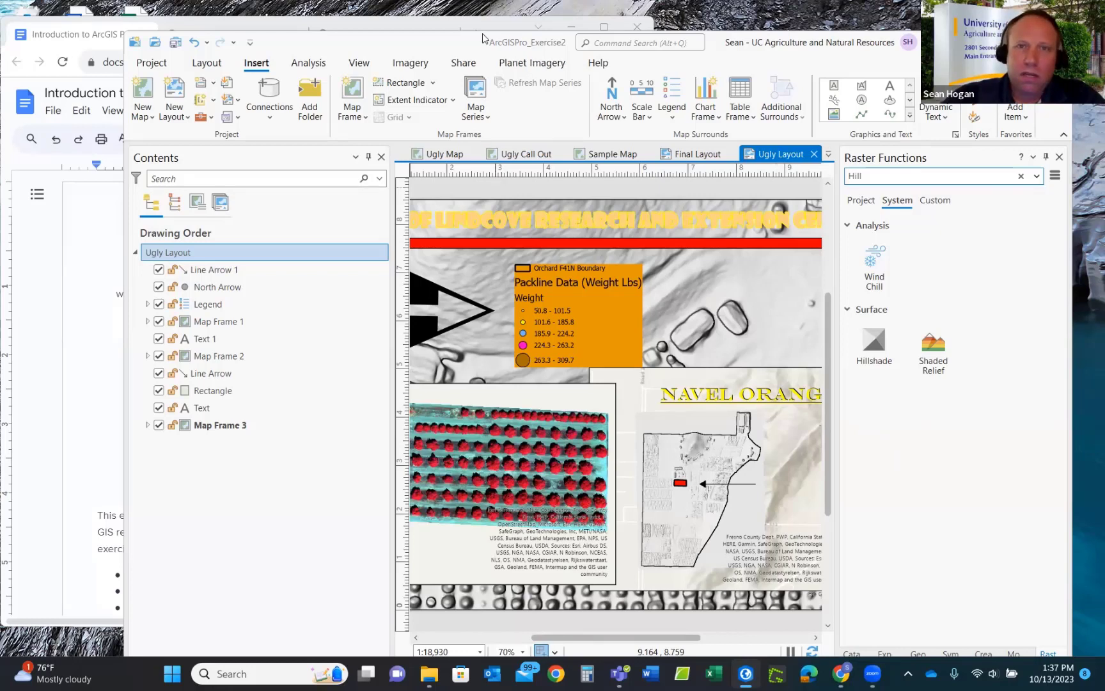
pyautogui.moveTo(456, 43); pyautogui.dragTo(451, 32)
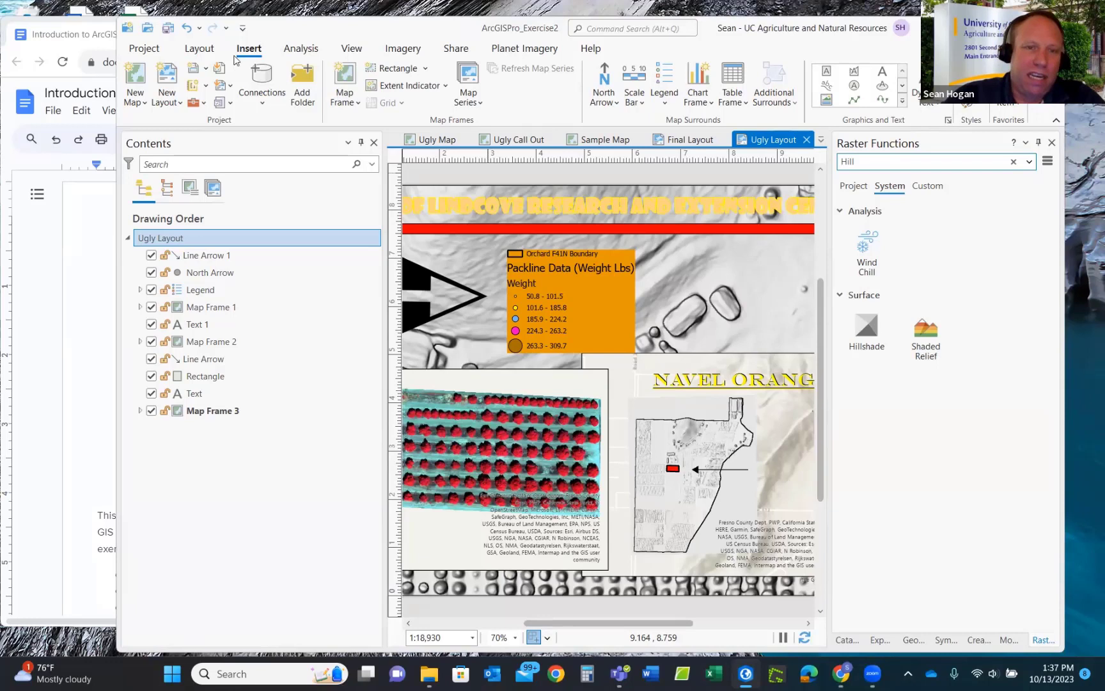
pyautogui.click(355, 291)
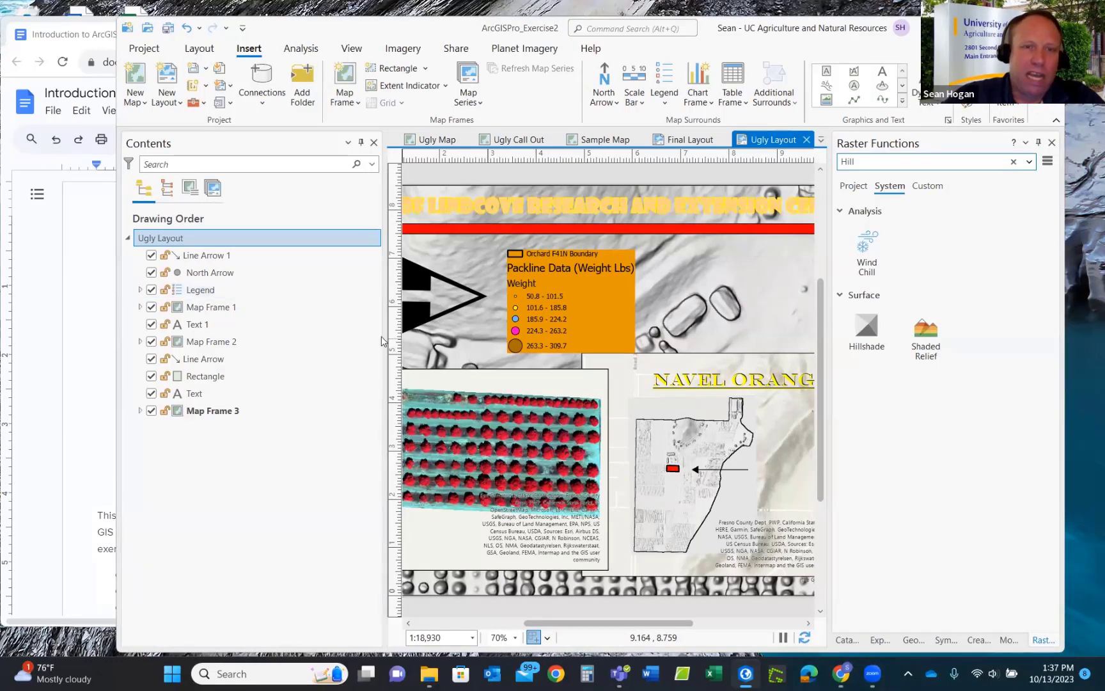
pyautogui.moveTo(385, 337); pyautogui.dragTo(299, 337)
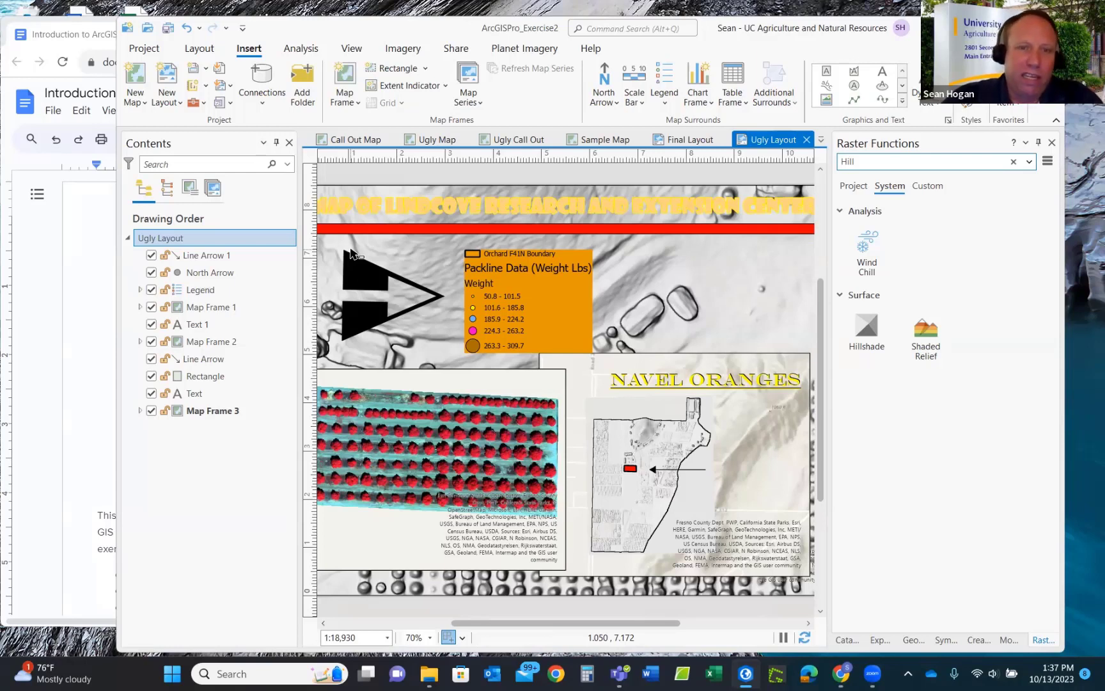
# Look over the whole Ugly Layout page, and open the Final Layout for comparison.
pyautogui.scroll(-1, 519, 312)
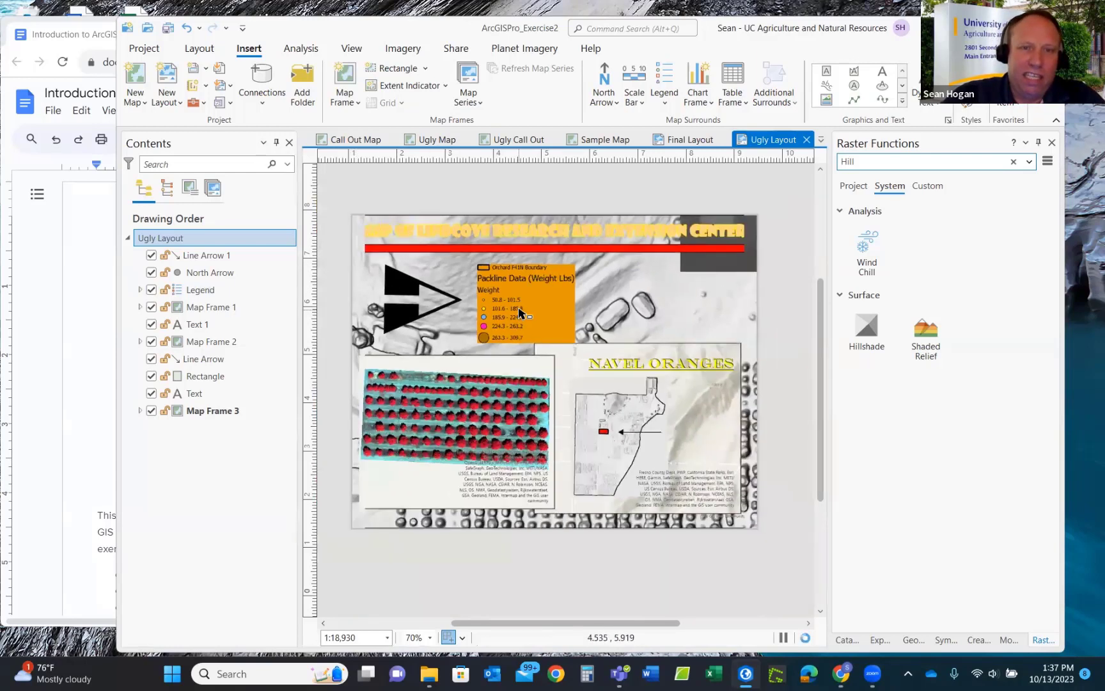
pyautogui.scroll(2, 519, 312)
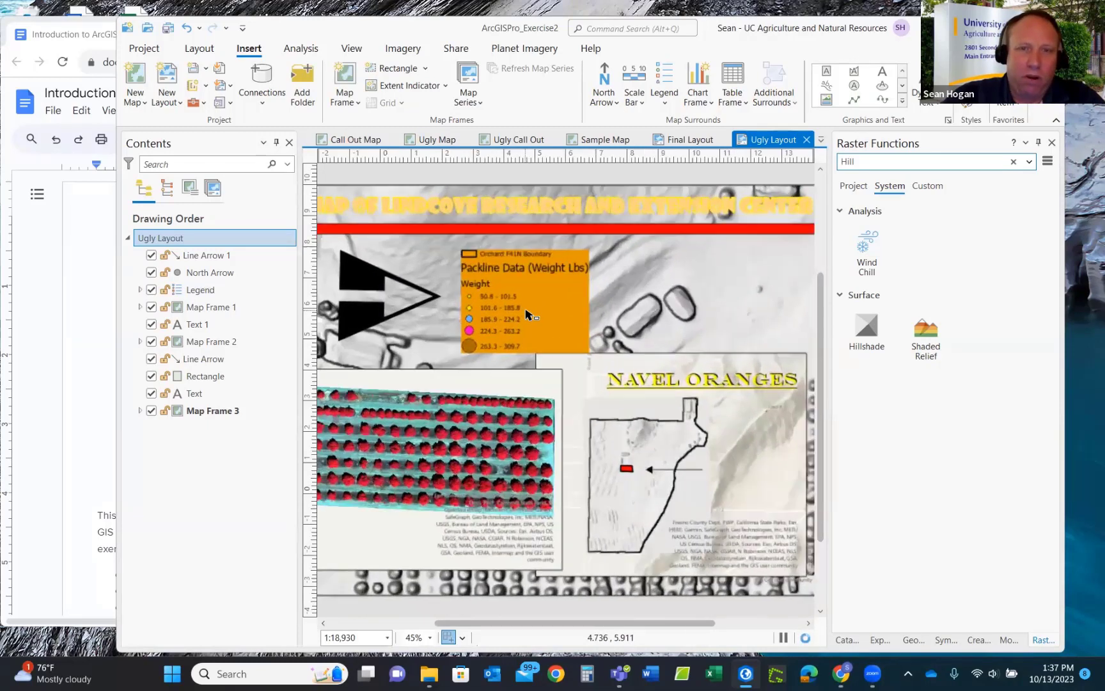
pyautogui.scroll(-2, 527, 313)
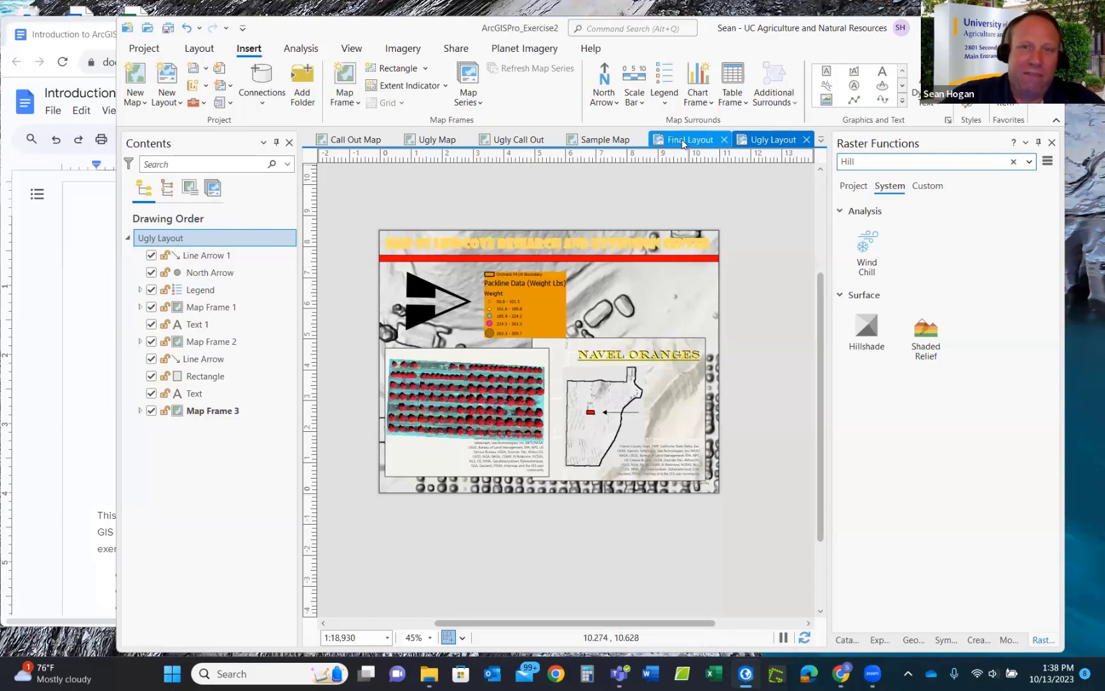
pyautogui.click(684, 141)
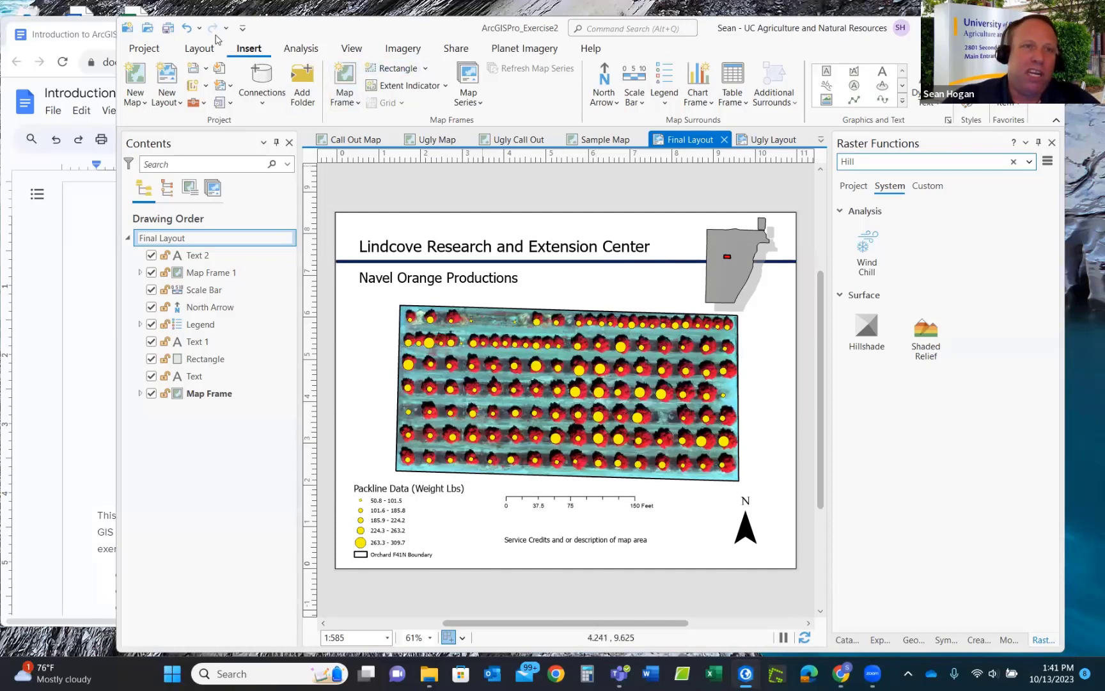
# View the project management page, and return to the Final Layout to show its page layout commands.
pyautogui.click(140, 53)
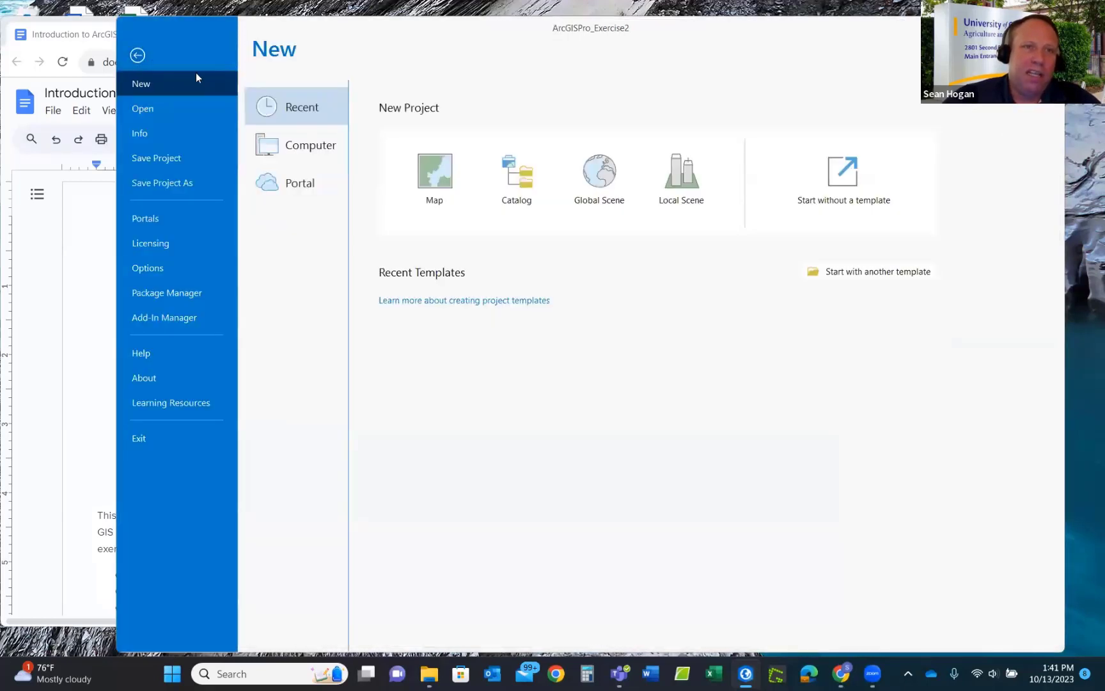
pyautogui.click(138, 56)
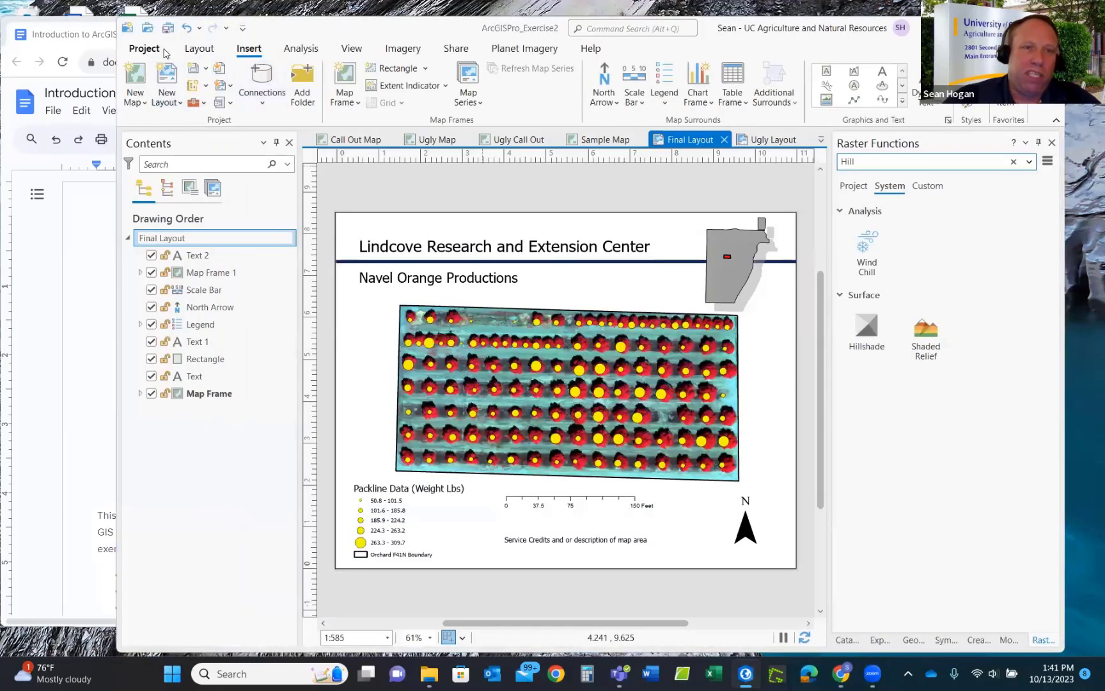
pyautogui.click(199, 51)
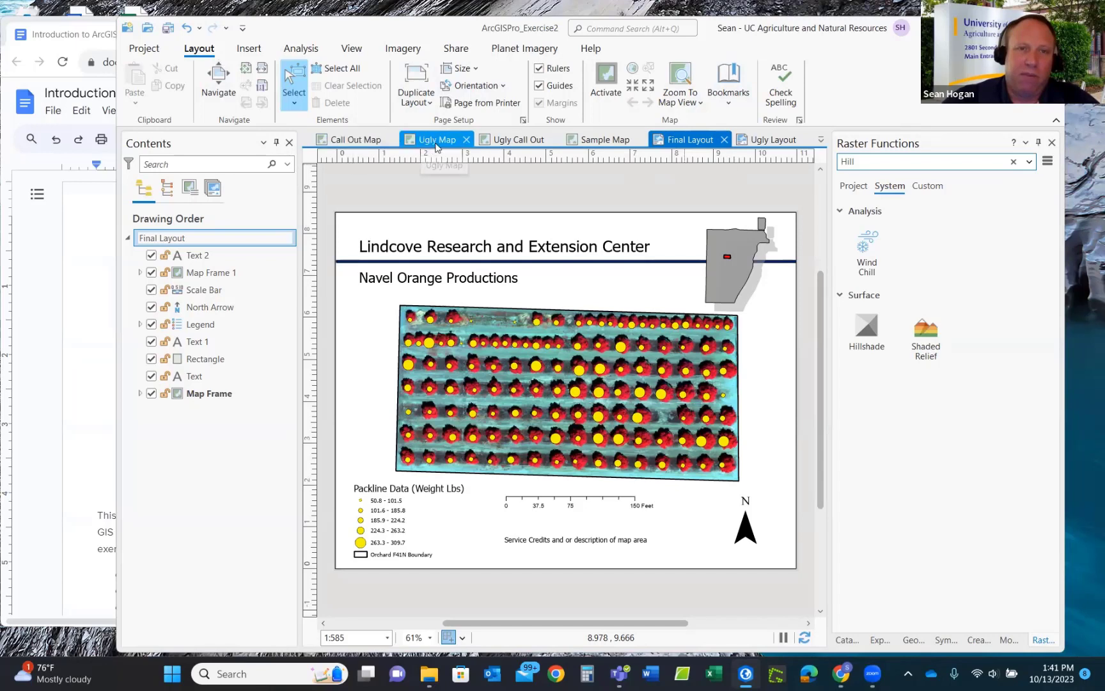
# Open the Call Out Map, widen the application window, and bring up the main Map view.
pyautogui.click(348, 141)
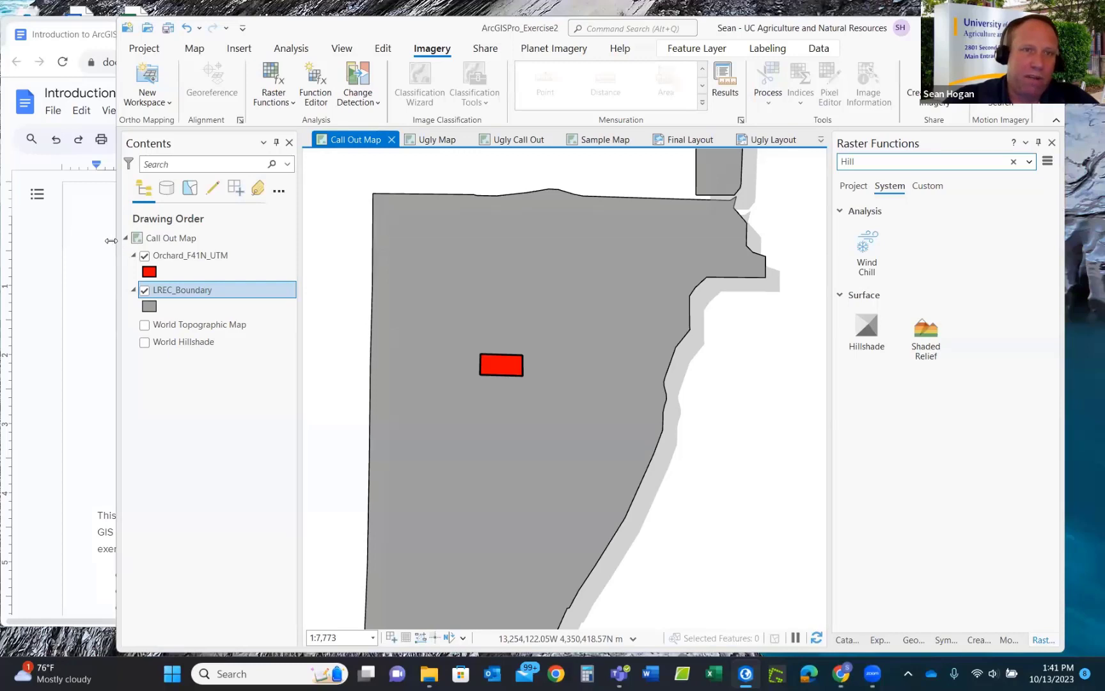
pyautogui.moveTo(110, 241); pyautogui.dragTo(21, 240)
pyautogui.click(237, 142)
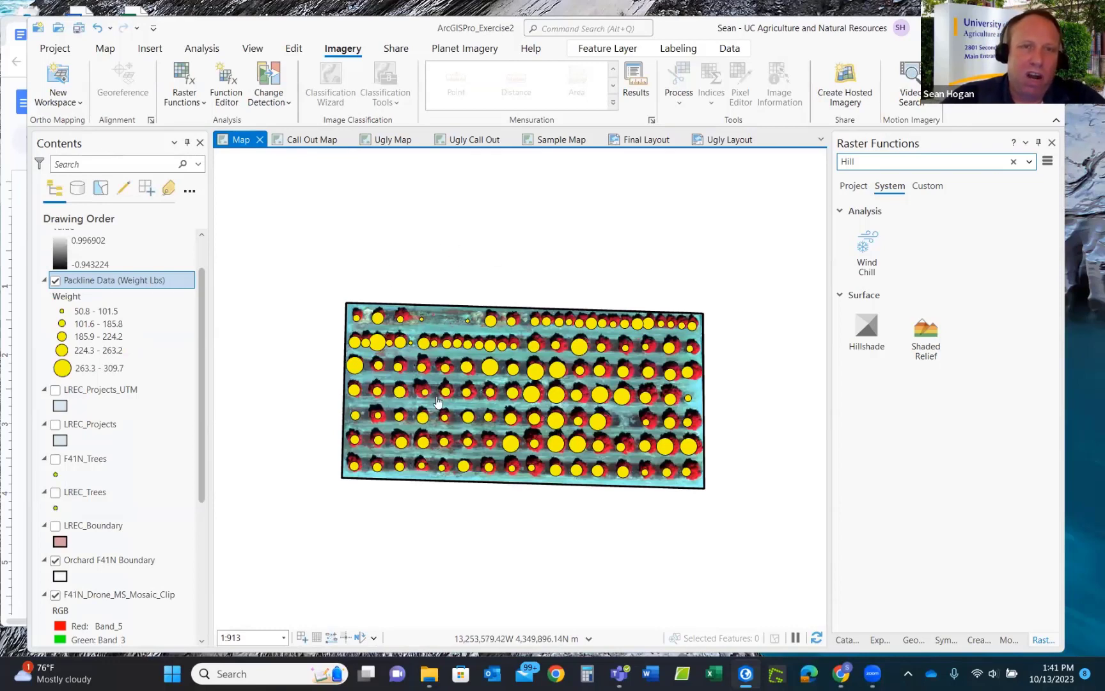
# Compare the Final Layout with the main Map view, ending on the main Map.
pyautogui.click(640, 140)
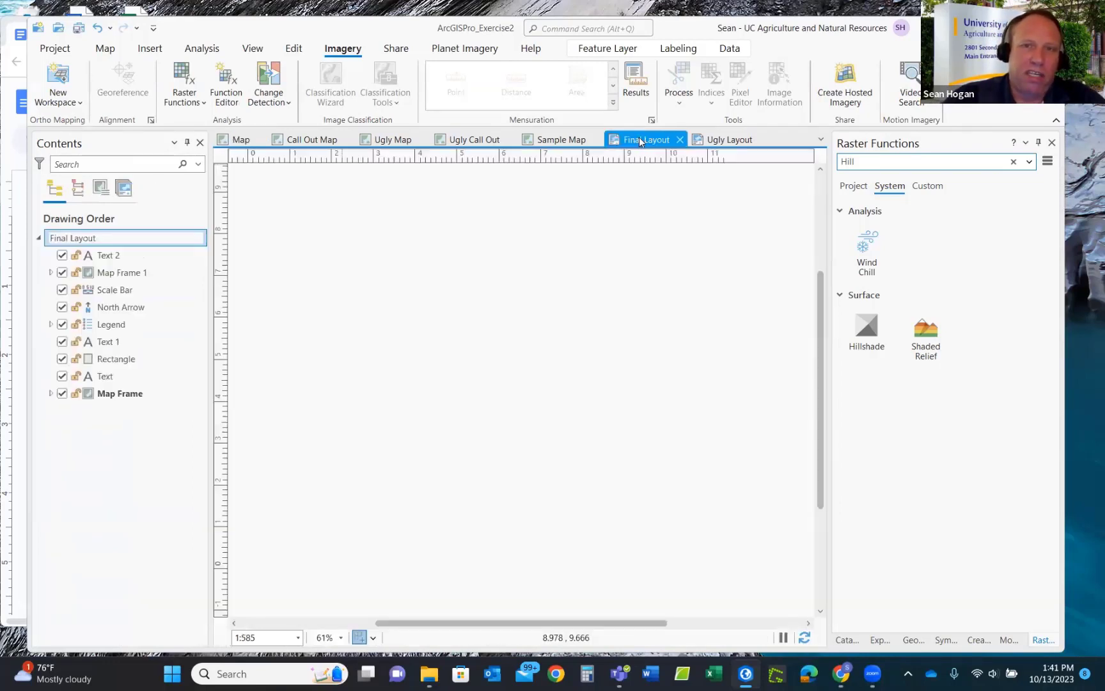
pyautogui.click(242, 141)
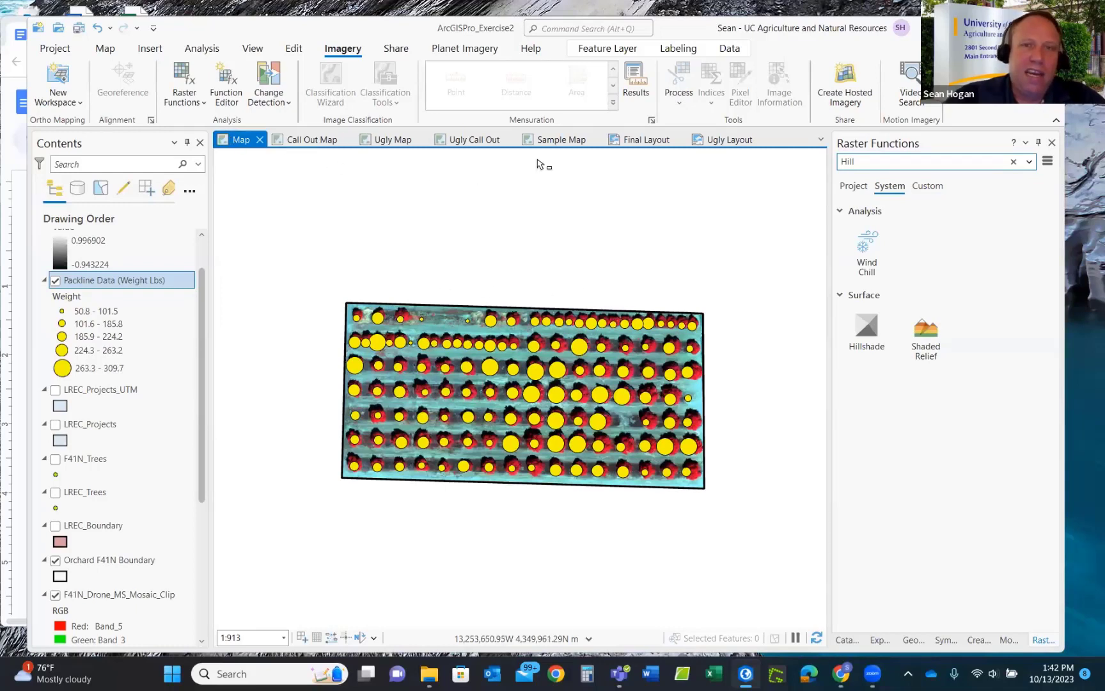
pyautogui.click(644, 142)
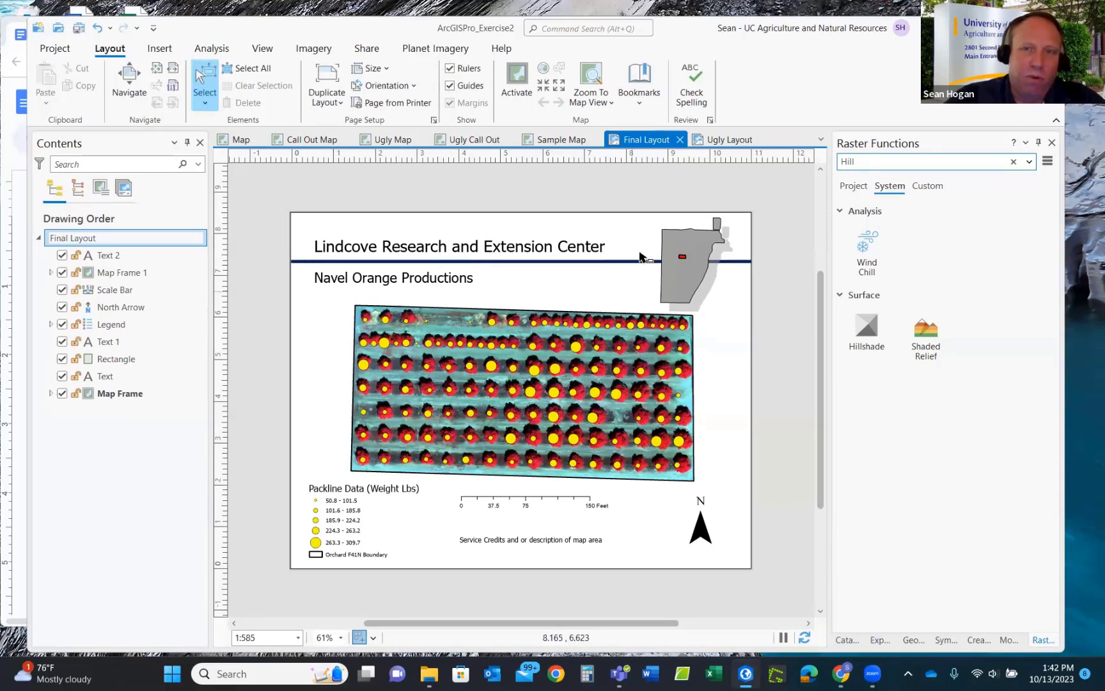
pyautogui.click(236, 139)
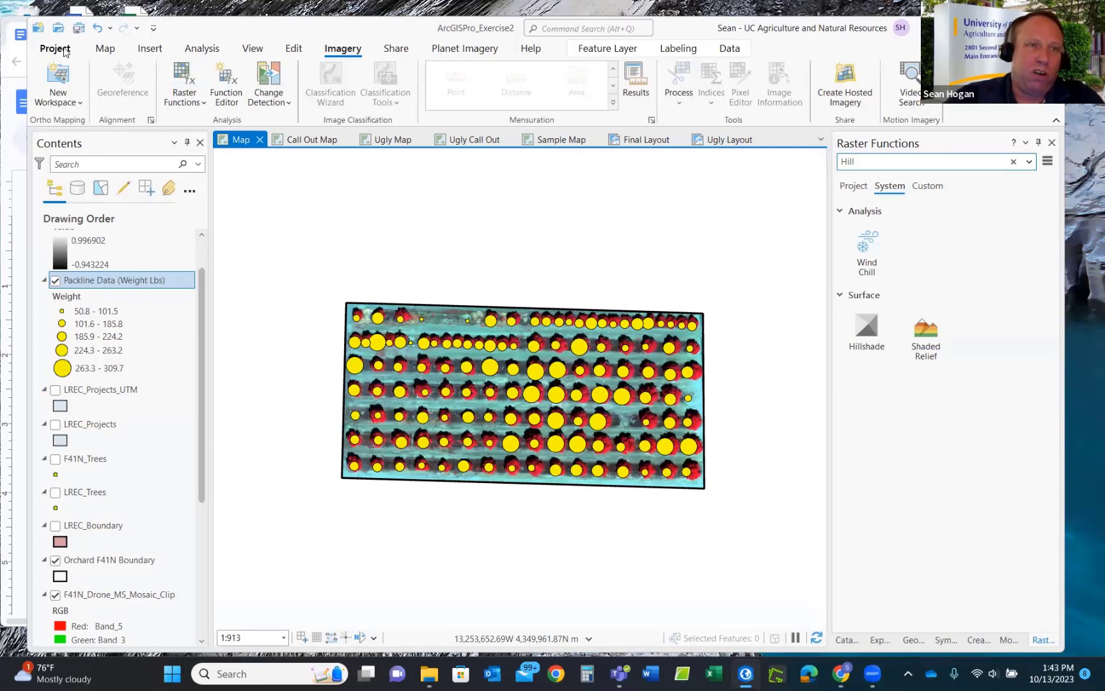
# Navigate the orchard map using the Explore tool, previous and next extent, and fixed zoom in and out.
pyautogui.click(108, 51)
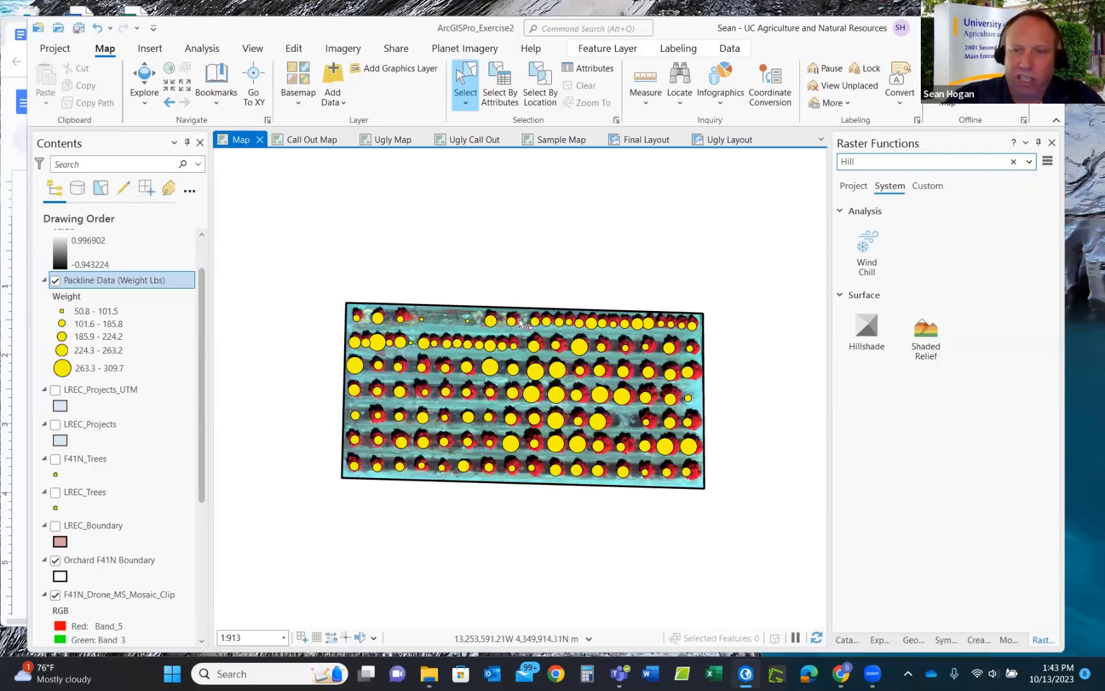
pyautogui.scroll(-2, 531, 367)
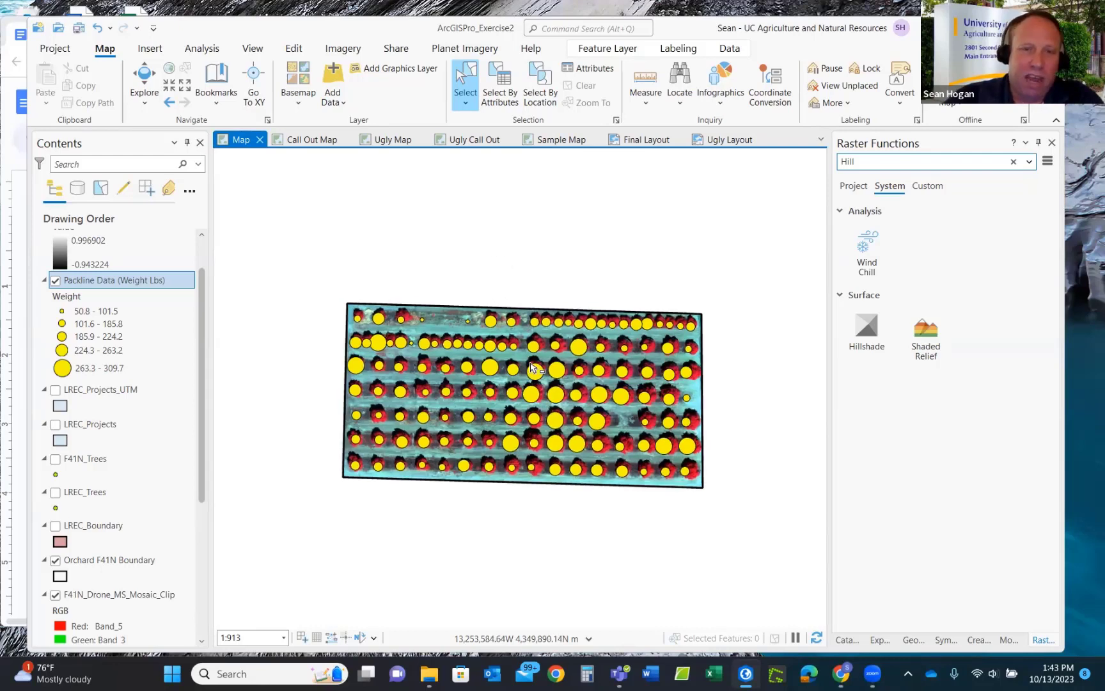
pyautogui.scroll(2, 531, 367)
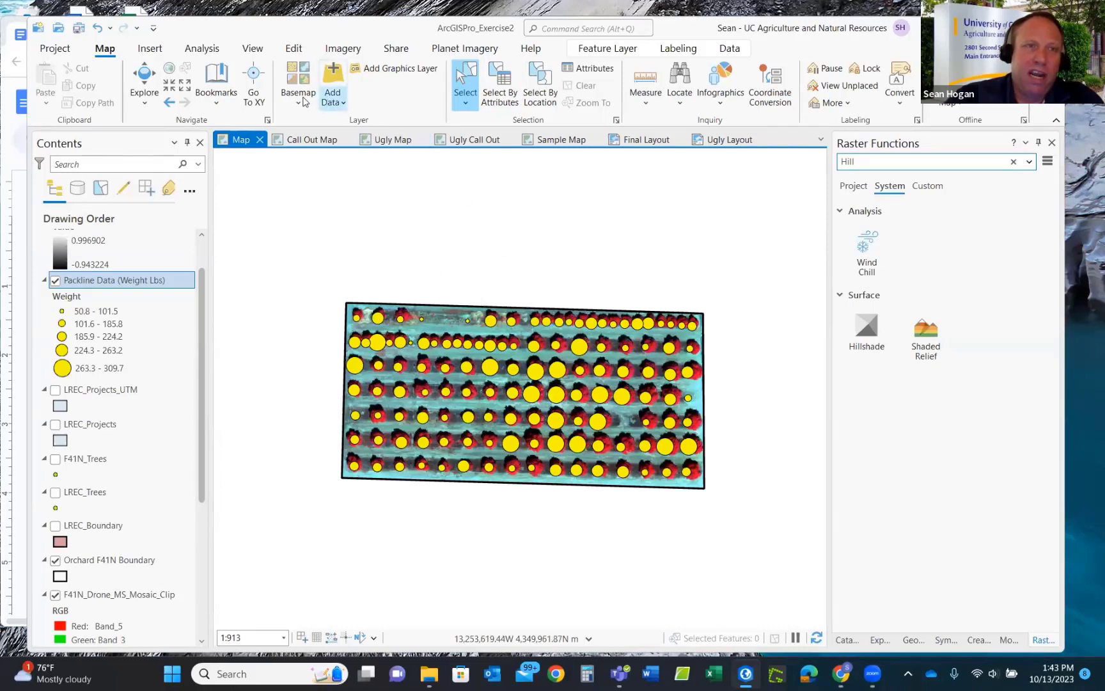
pyautogui.click(144, 79)
pyautogui.moveTo(534, 282); pyautogui.dragTo(497, 263)
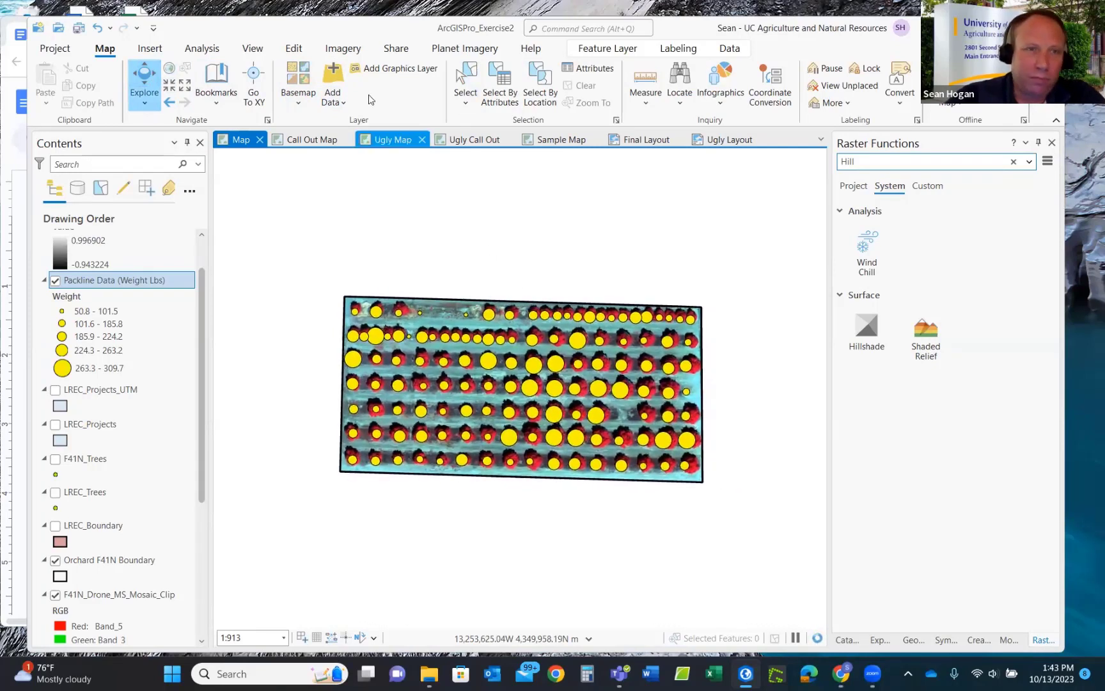
pyautogui.click(170, 104)
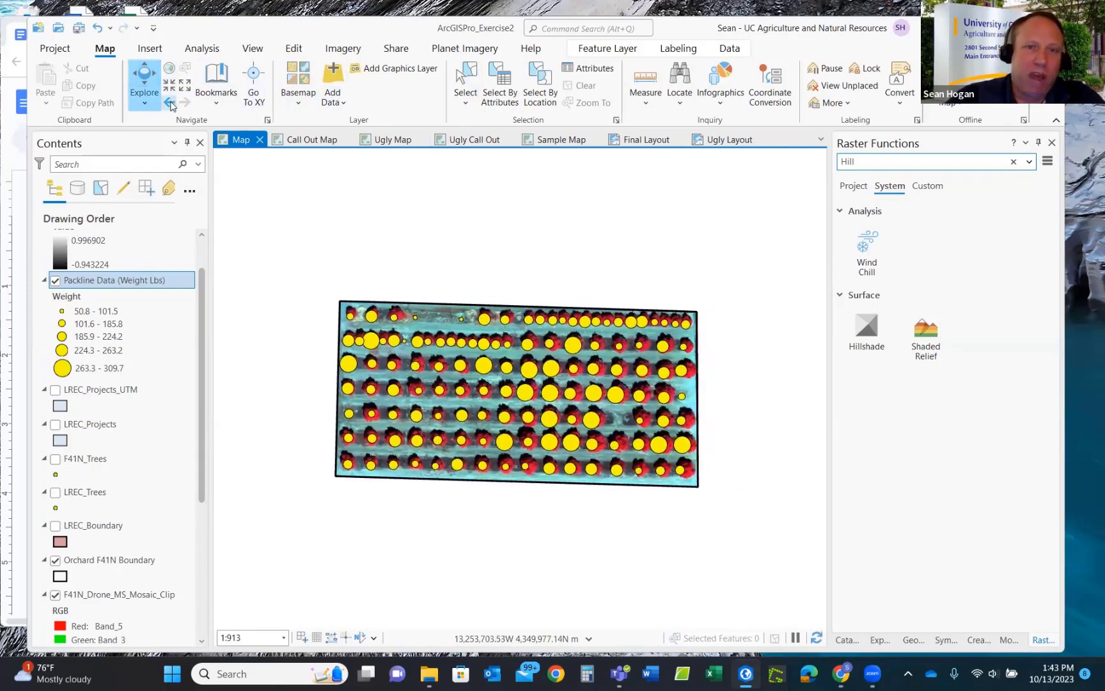
pyautogui.click(184, 103)
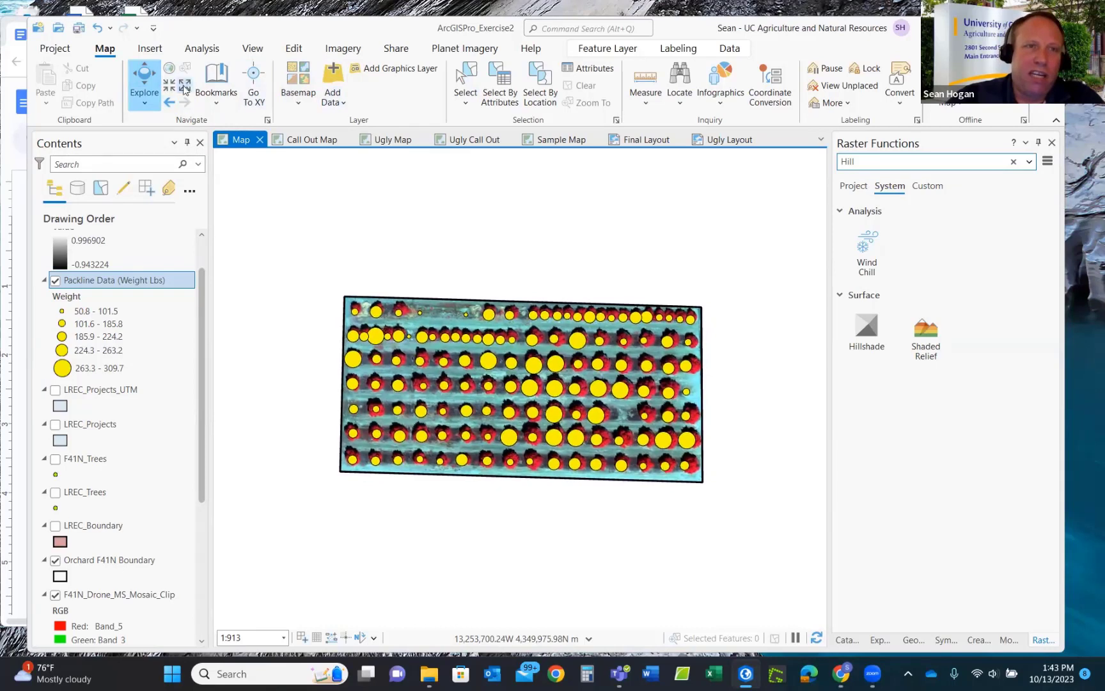
pyautogui.click(187, 90)
pyautogui.click(170, 85)
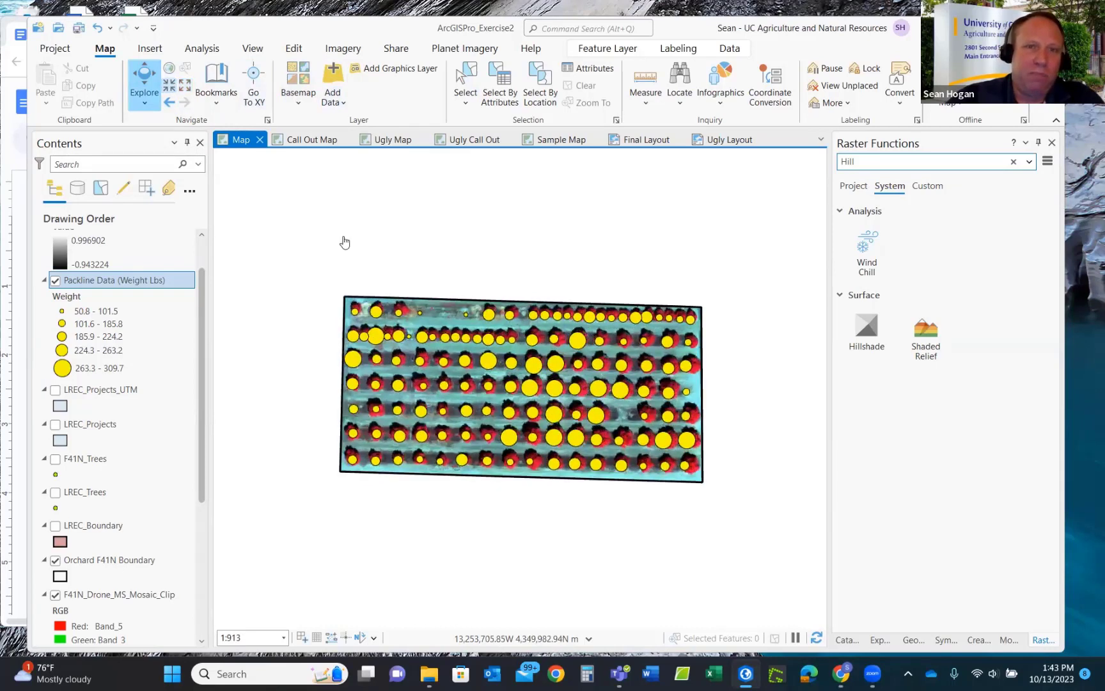
pyautogui.scroll(2, 489, 370)
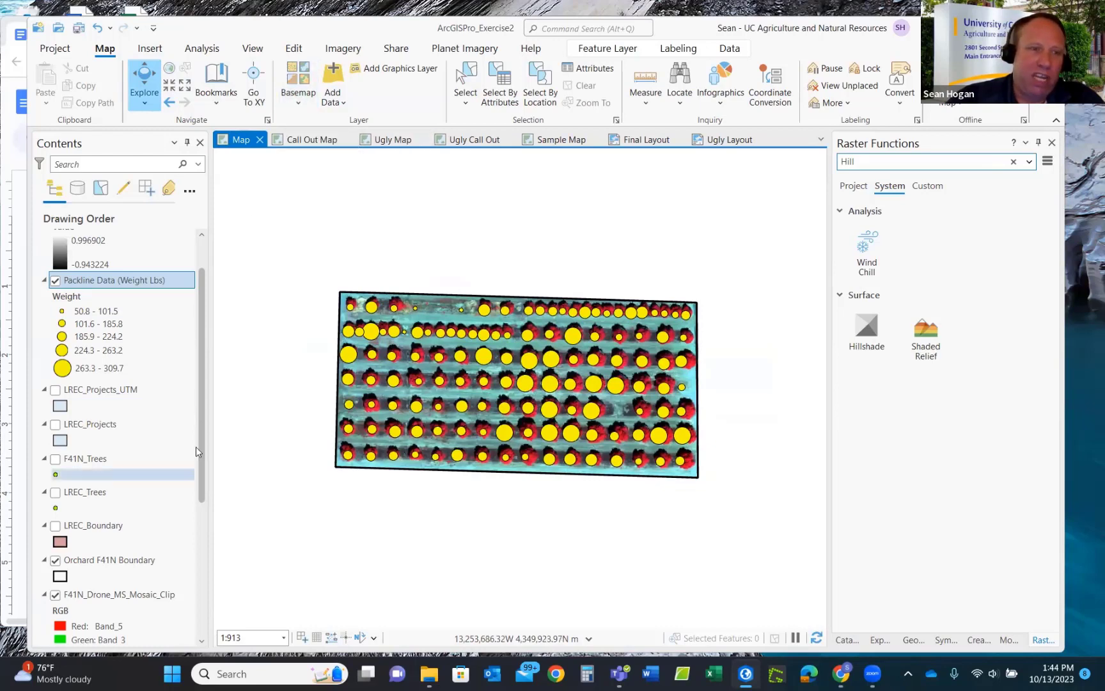
# Check the main Map's layers against the Final Layout, and turn on the World Topographic Map and World Hillshade layers.
pyautogui.scroll(-3, 153, 457)
pyautogui.scroll(-3, 151, 456)
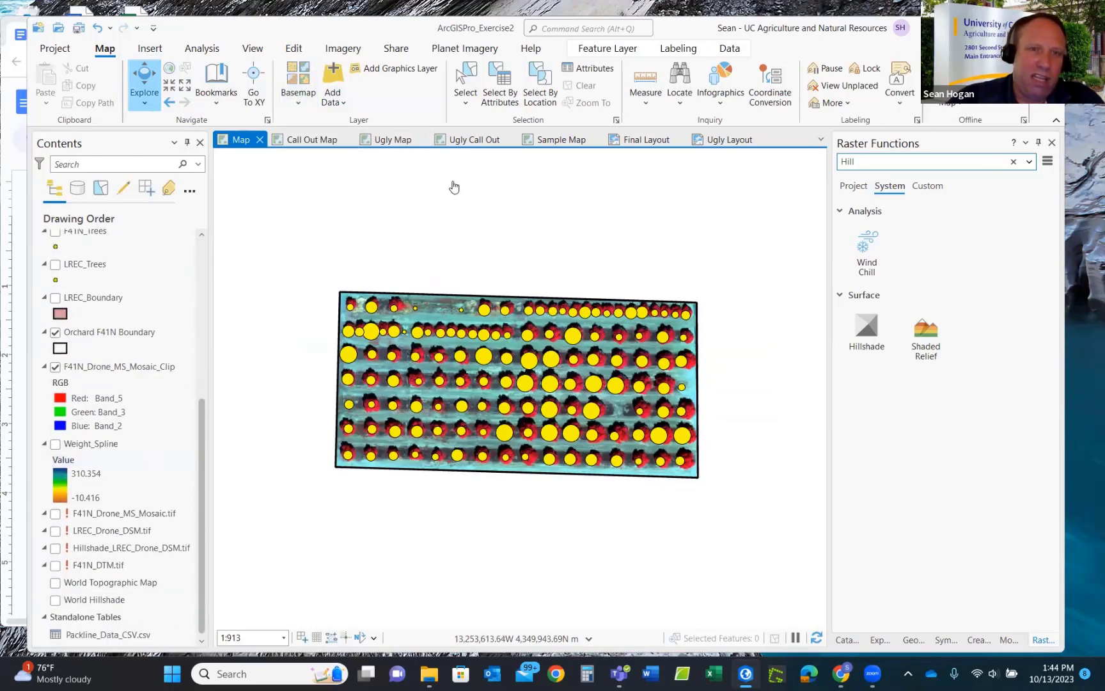
pyautogui.click(637, 141)
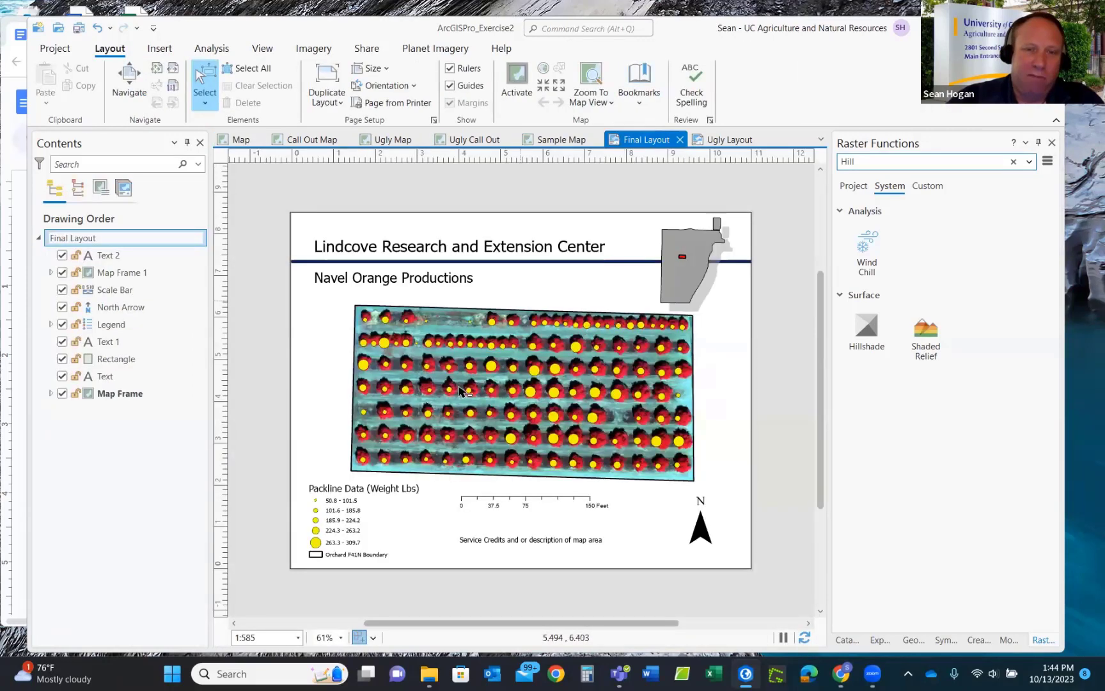
pyautogui.click(235, 151)
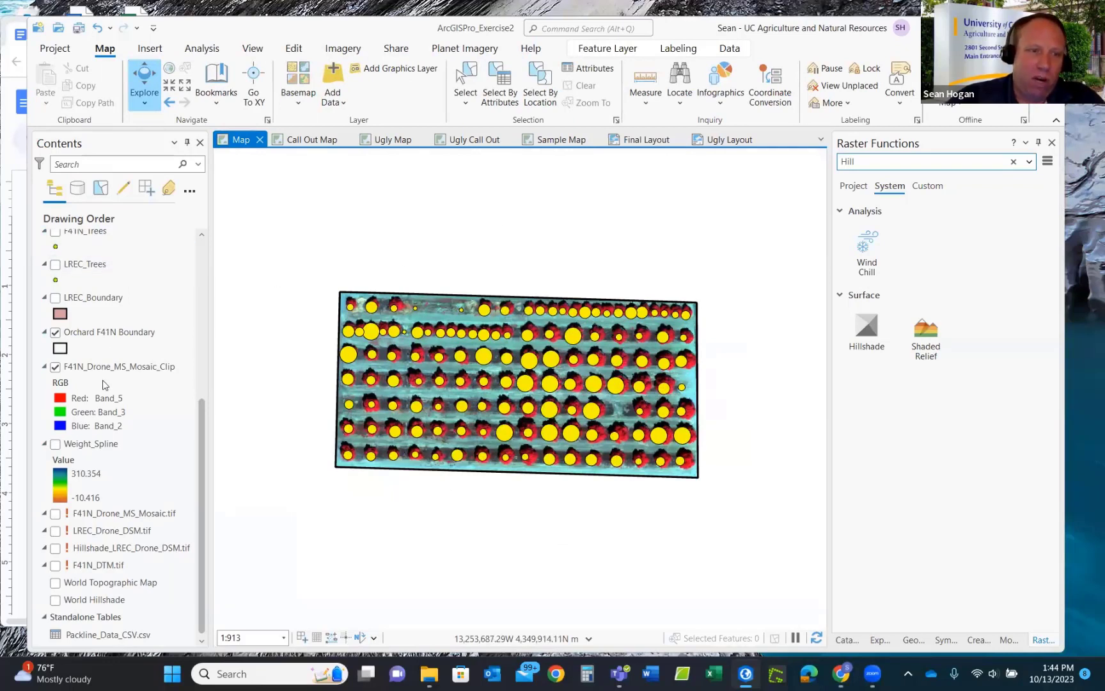
pyautogui.click(55, 583)
pyautogui.click(55, 600)
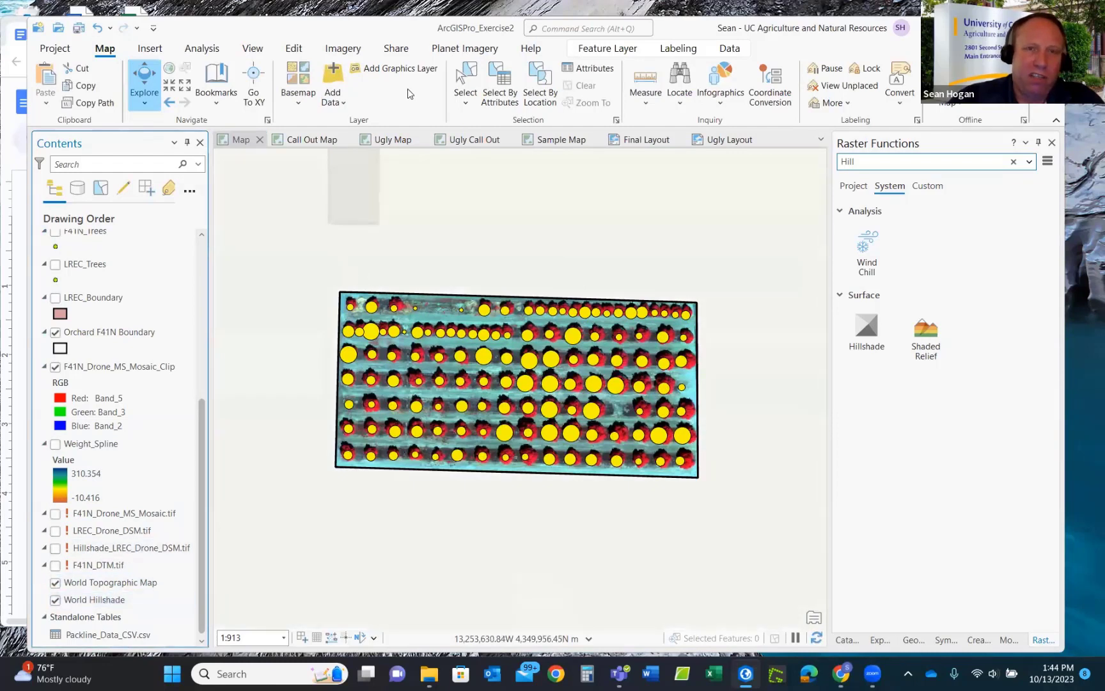
# Change the main Map's basemap to Imagery Hybrid and view its effect in the Final Layout.
pyautogui.click(304, 99)
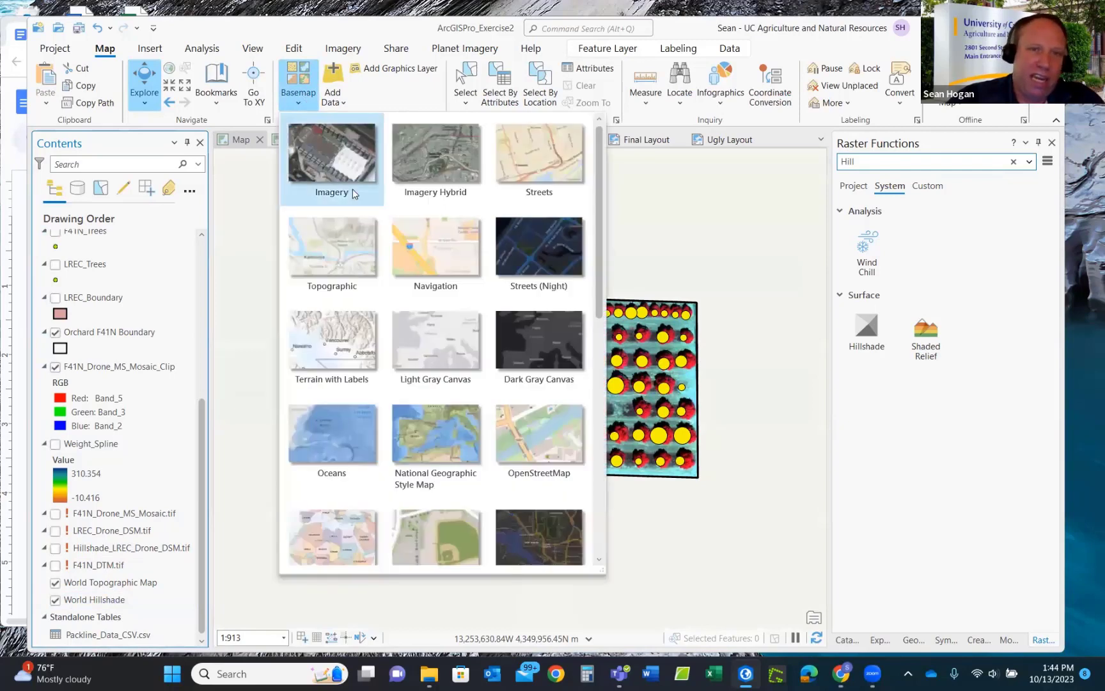
pyautogui.click(441, 158)
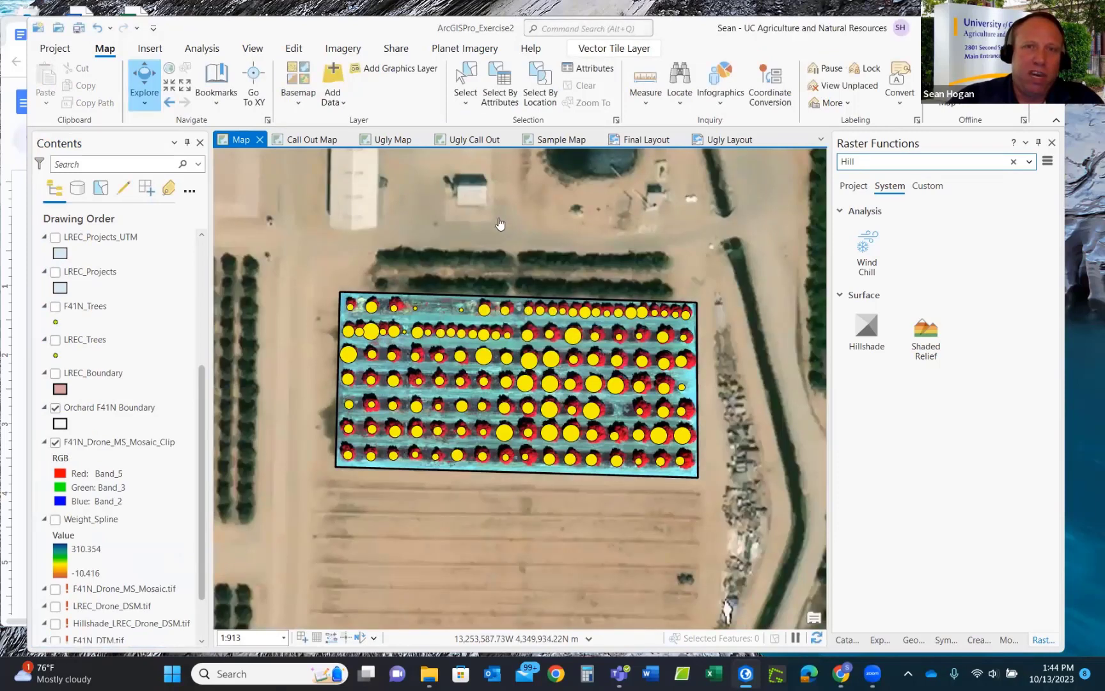
pyautogui.click(628, 140)
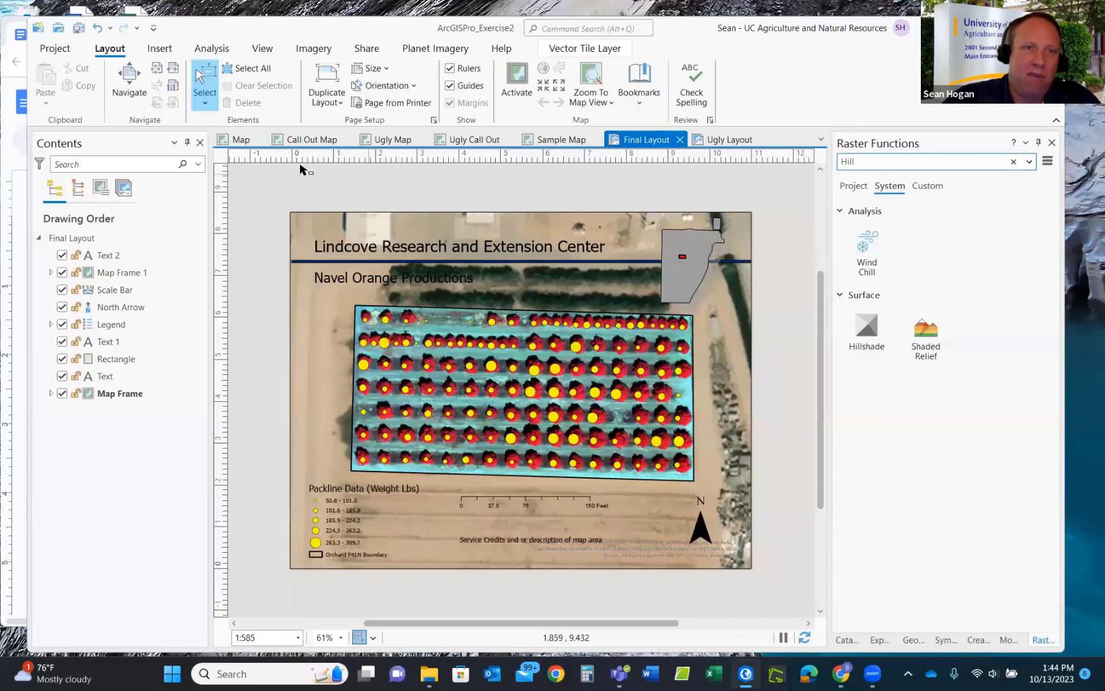
# Turn off the World Imagery basemap layer in the main Map.
pyautogui.click(238, 140)
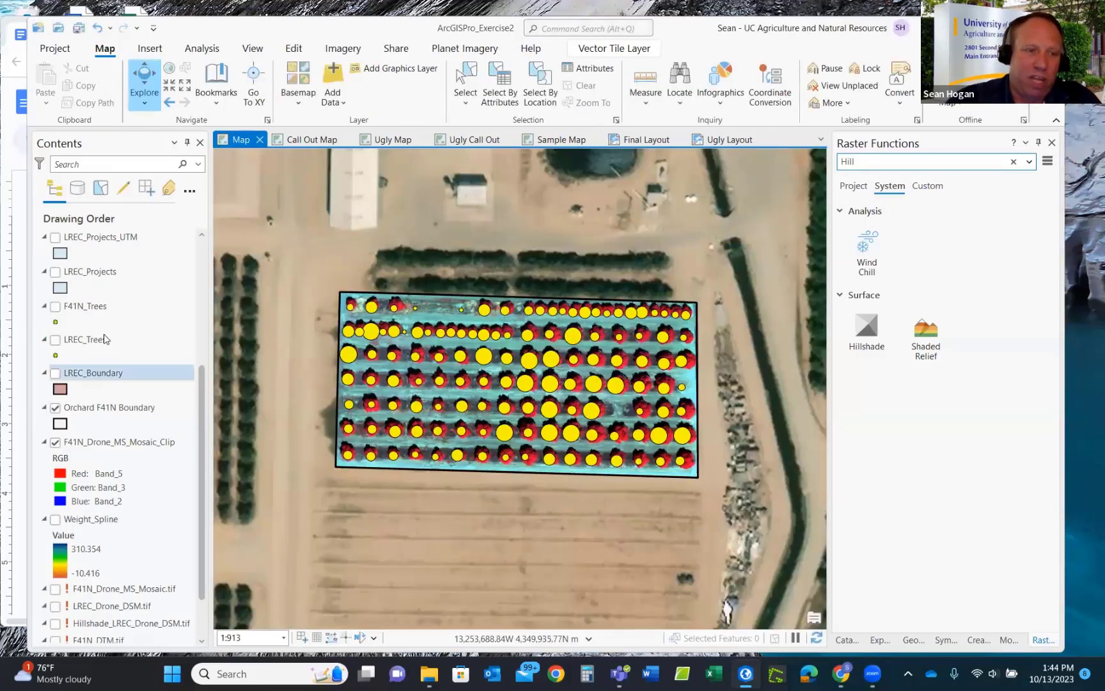
pyautogui.scroll(-2, 102, 377)
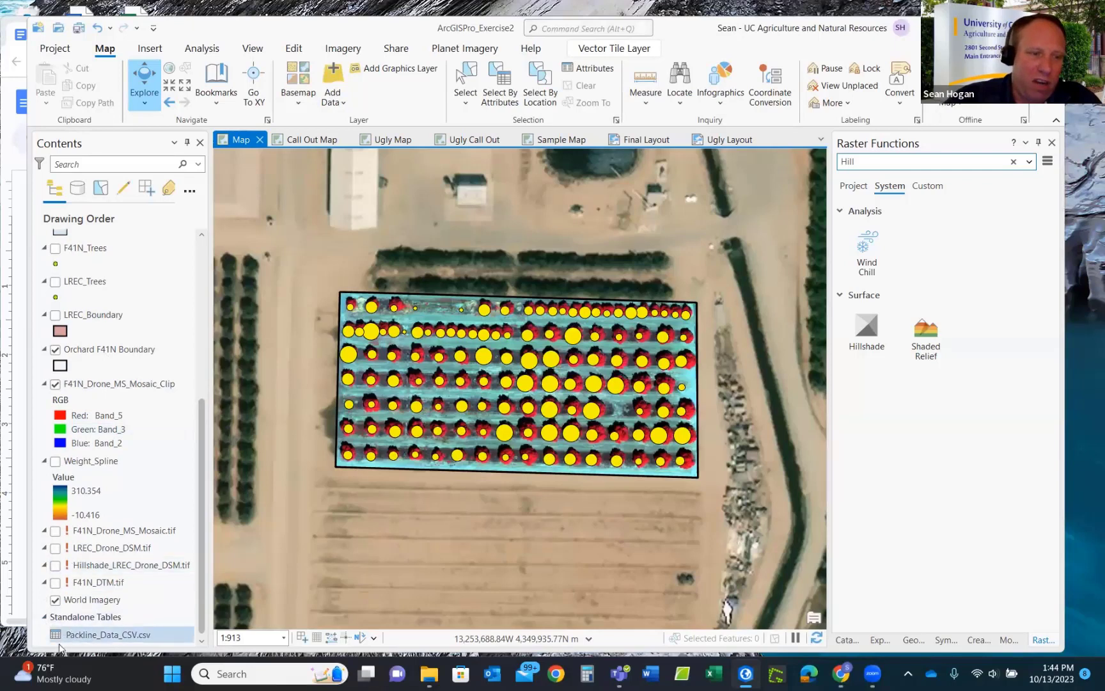
pyautogui.click(55, 600)
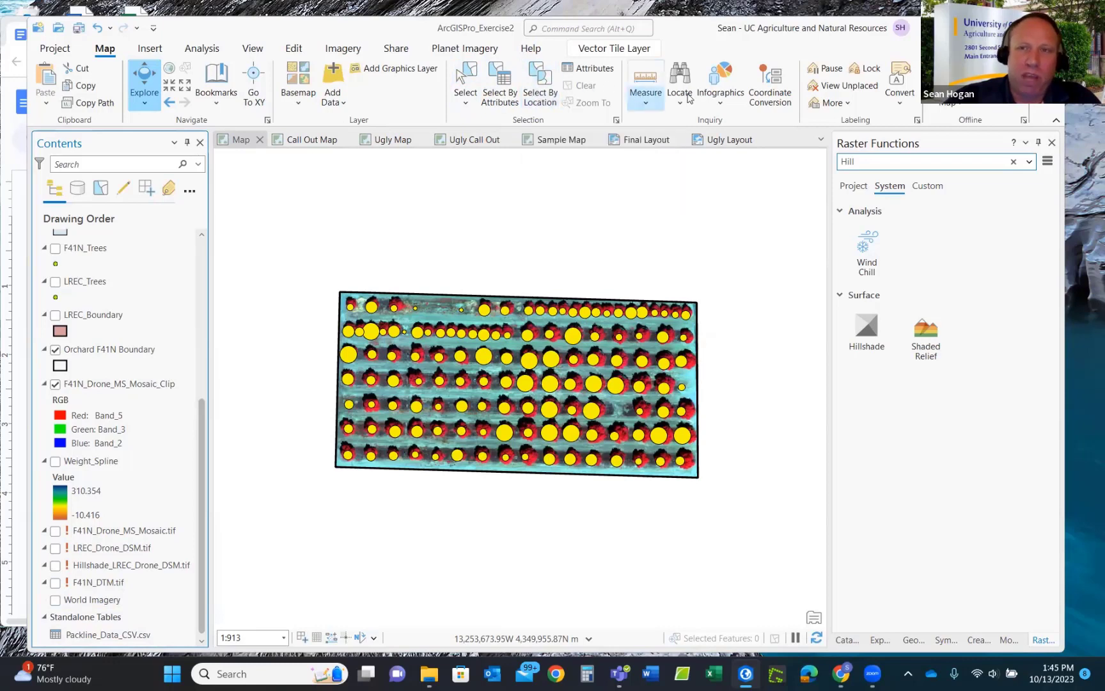
# Compare the Call Out Map, Sample Map and main Map with the Final Layout, ending on the main Map.
pyautogui.click(149, 49)
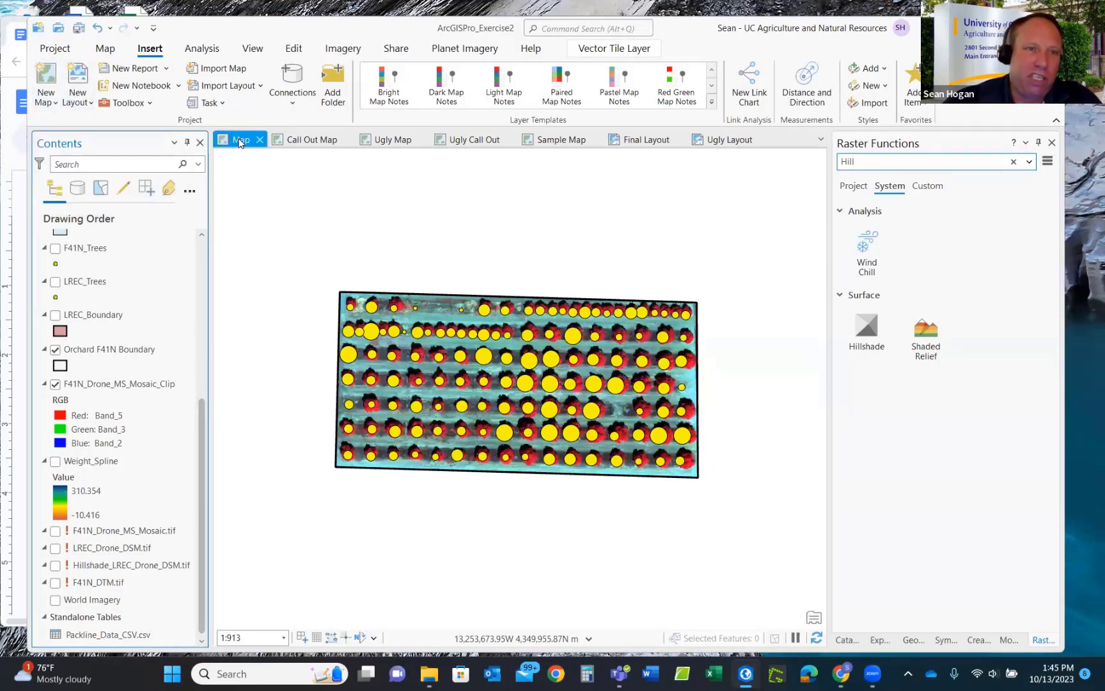
pyautogui.click(310, 141)
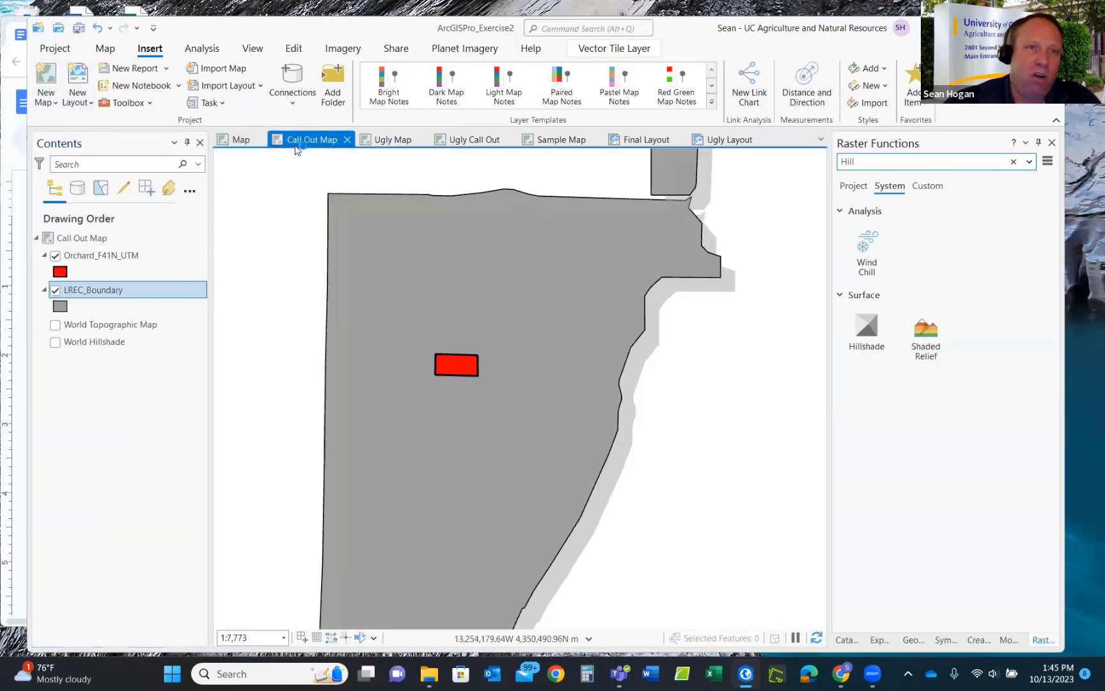
pyautogui.click(590, 141)
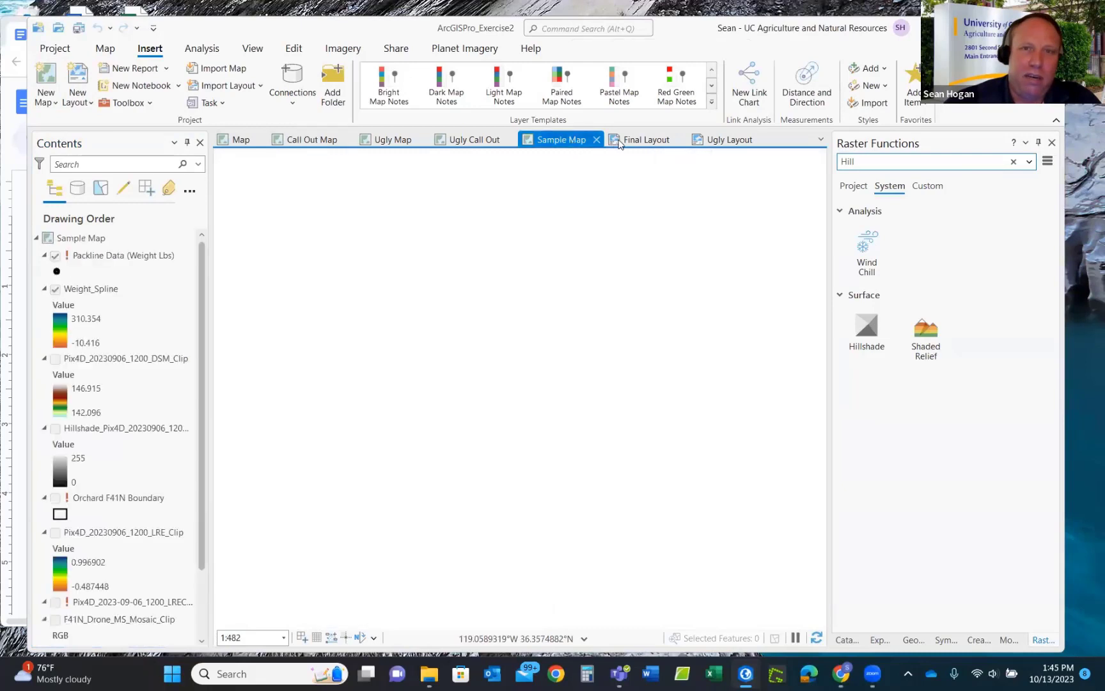
pyautogui.click(626, 147)
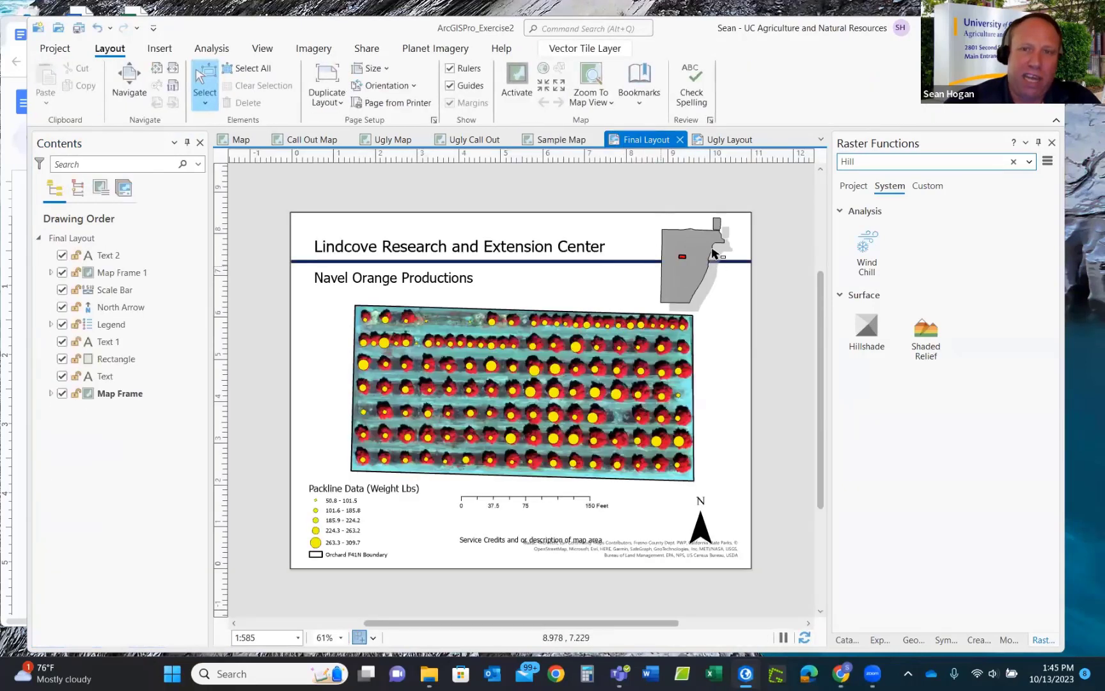
pyautogui.click(239, 140)
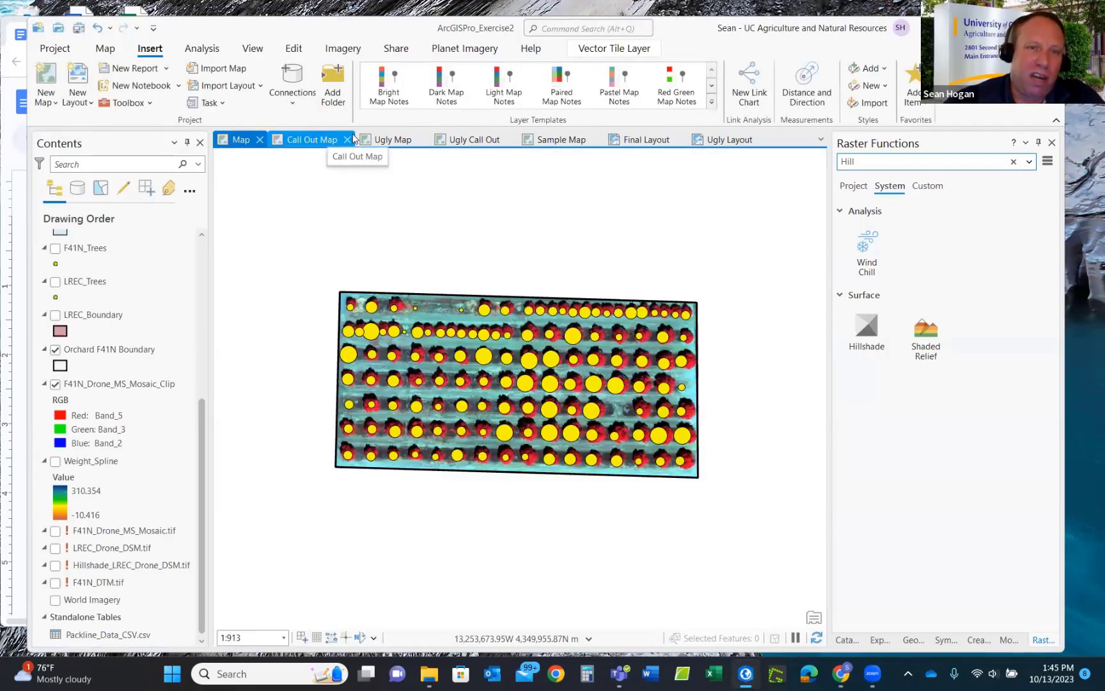
# Compare the Ugly Map with the Ugly Layout, and review the insert commands with the Call Out Map active.
pyautogui.click(390, 141)
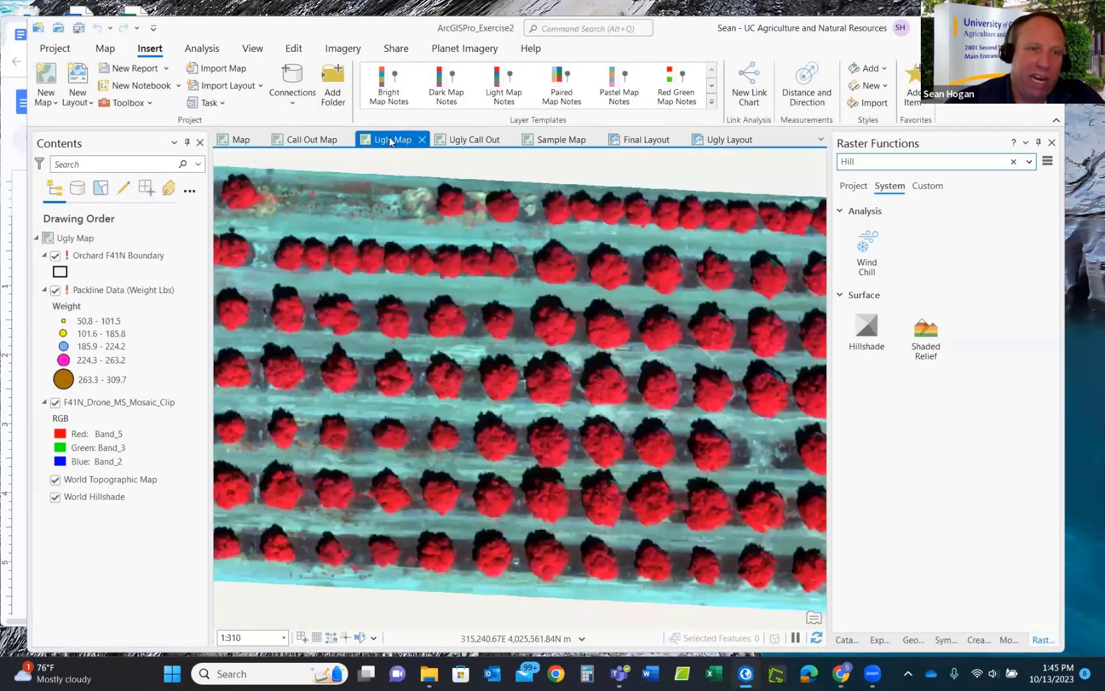
pyautogui.click(741, 142)
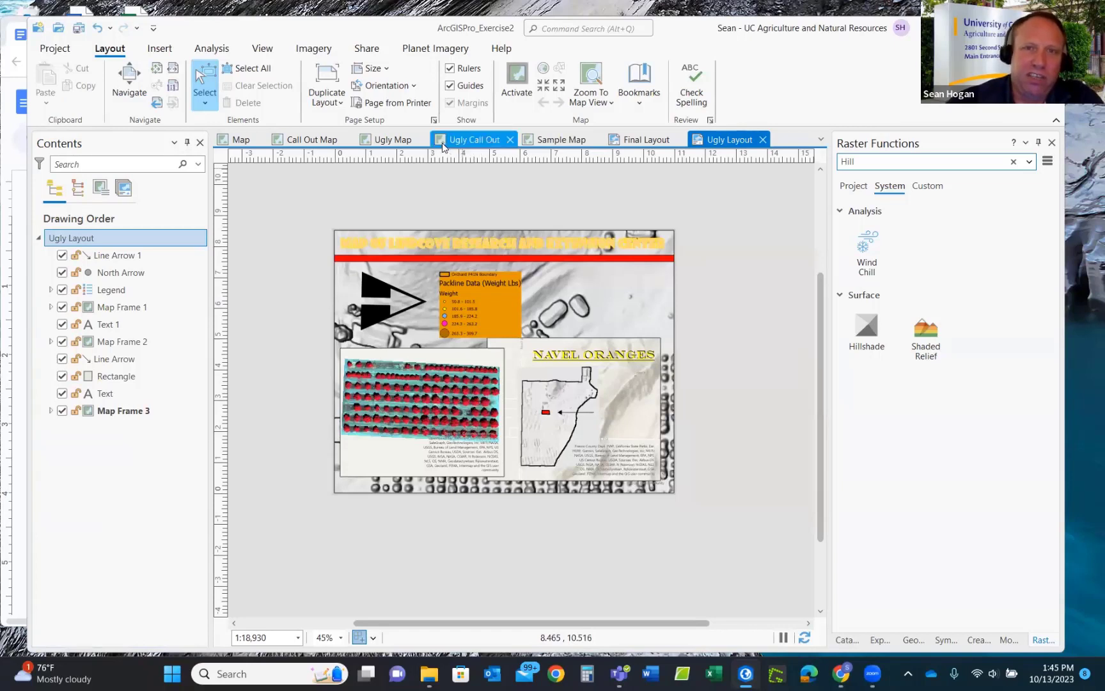
pyautogui.click(387, 139)
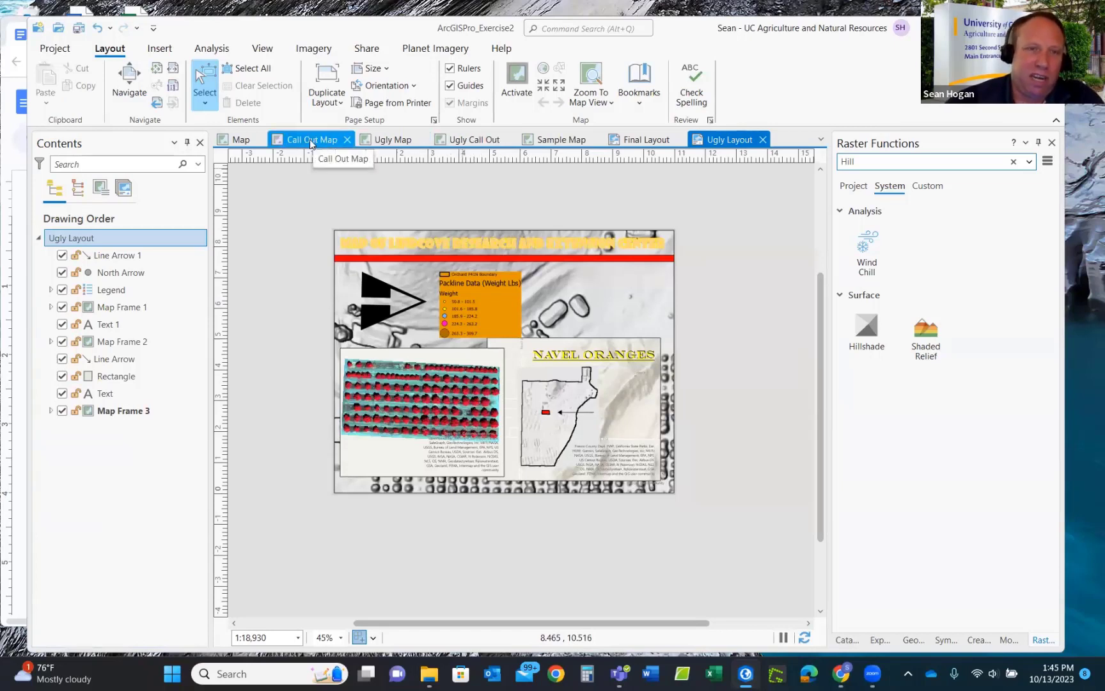
pyautogui.click(312, 139)
pyautogui.click(150, 48)
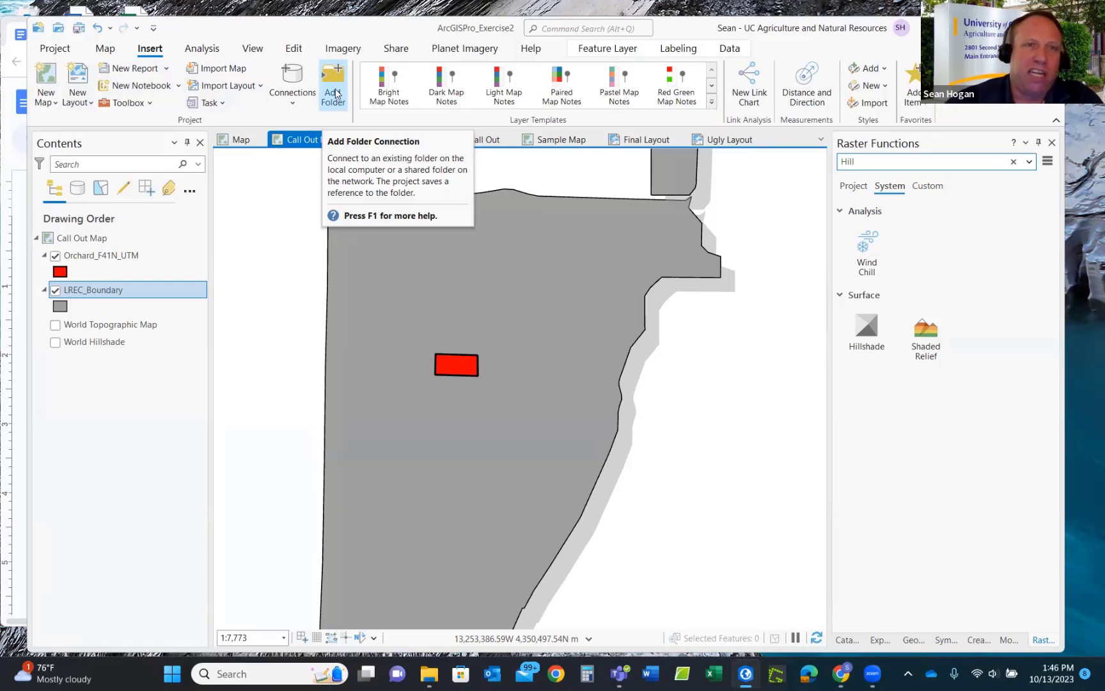
# Open the Geoprocessing tools from the analysis commands and look through the full toolbox list and the favorite and recent tools.
pyautogui.click(207, 51)
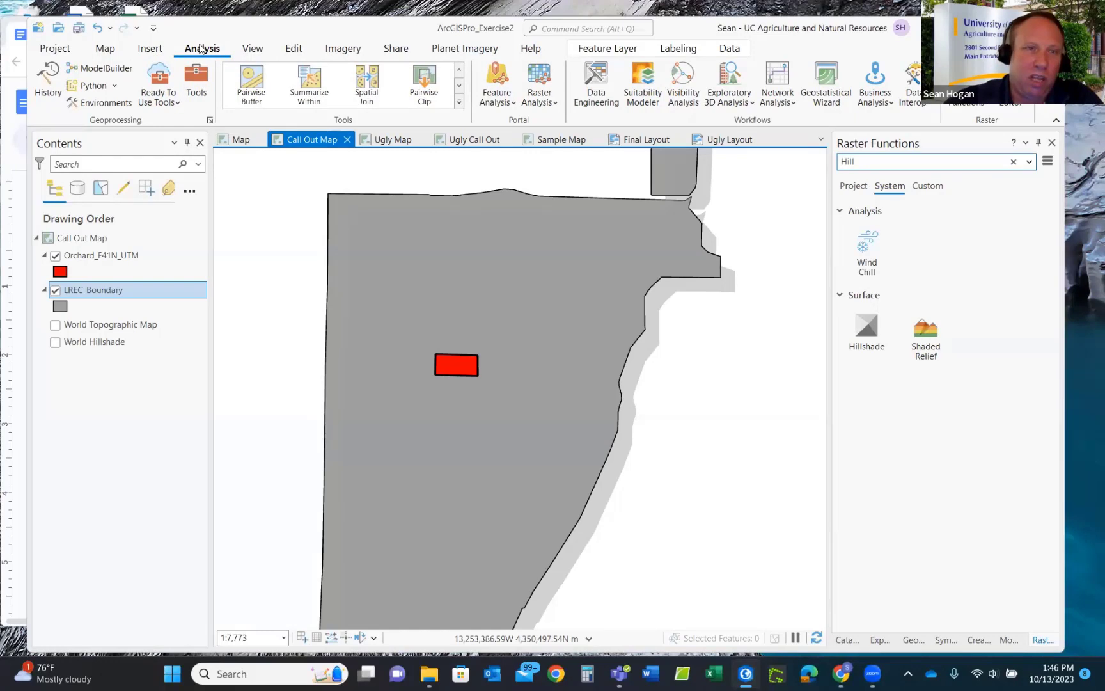
pyautogui.click(197, 82)
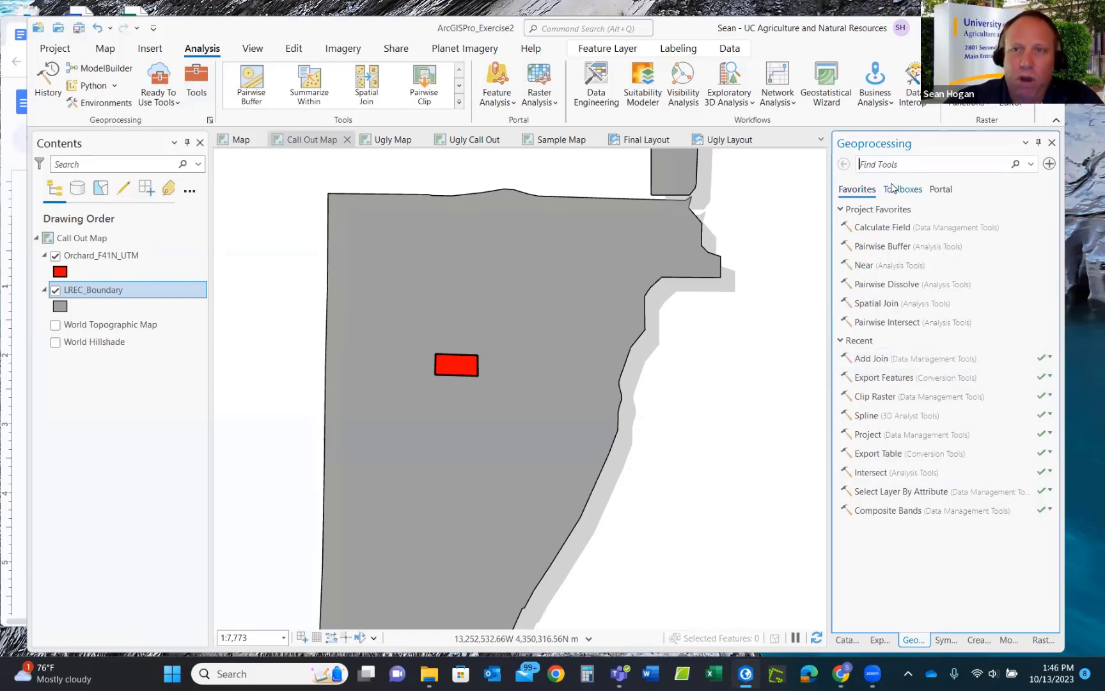
pyautogui.click(892, 189)
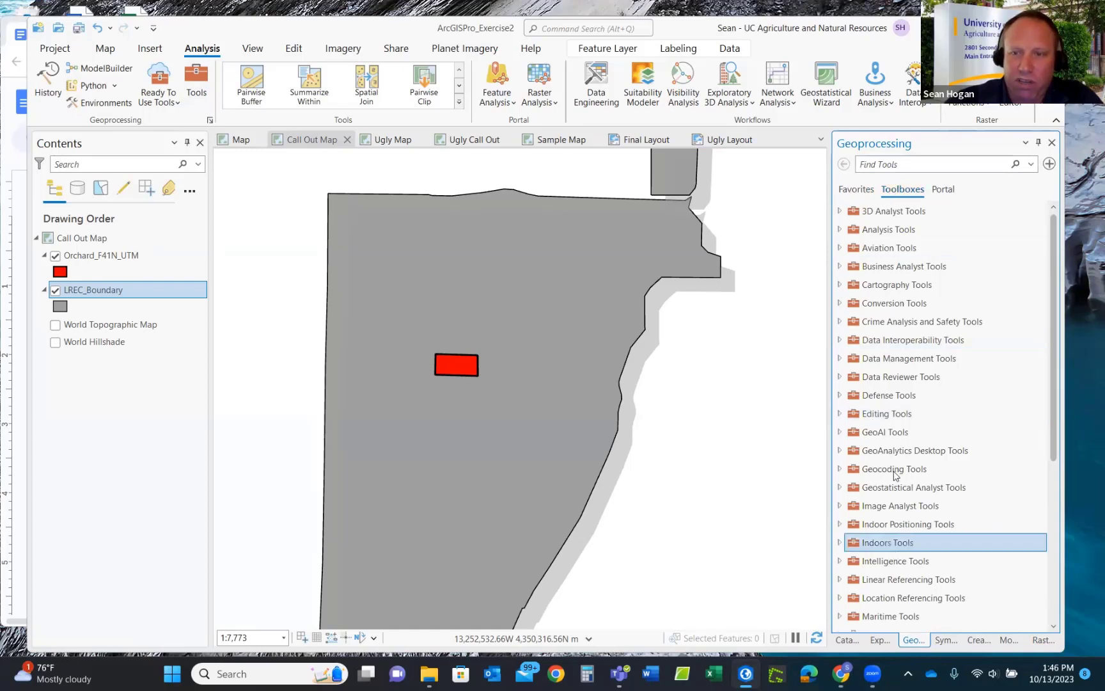
pyautogui.click(854, 190)
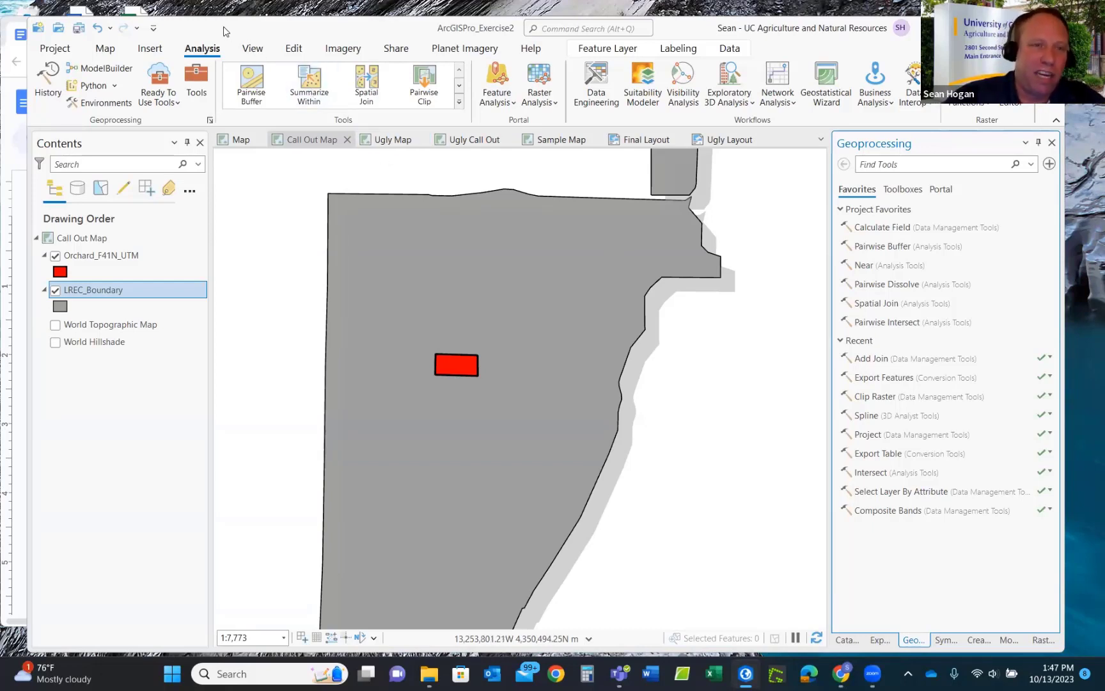
pyautogui.click(197, 73)
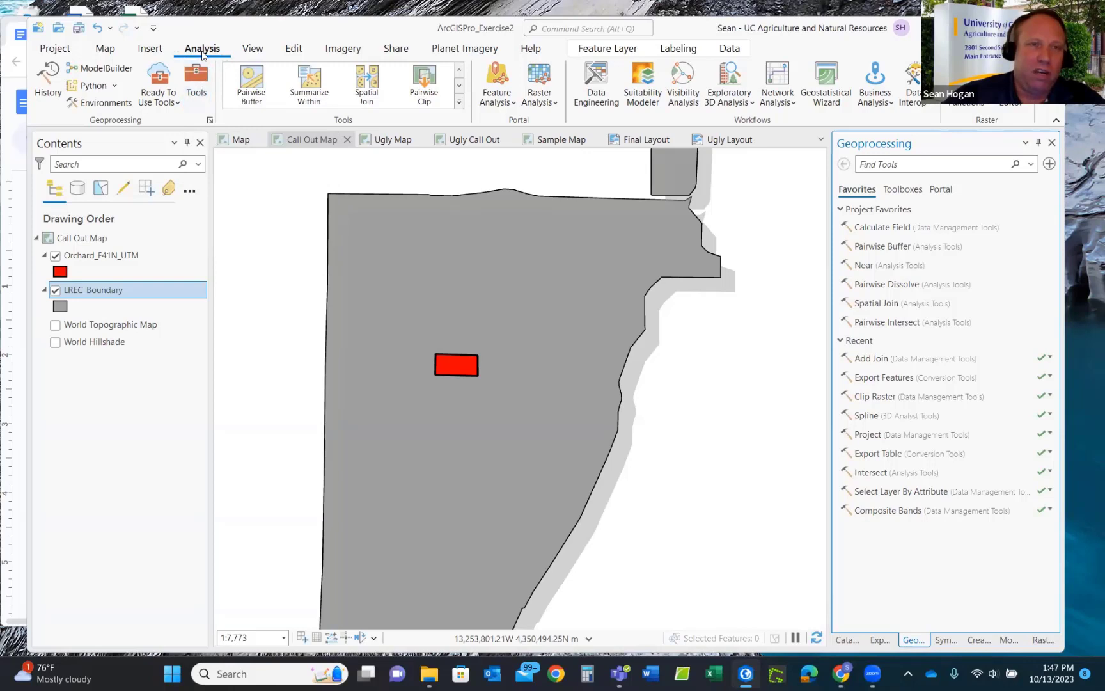
# Review the view options for showing panes, and bring up the Catalog pane in place of Geoprocessing.
pyautogui.click(252, 51)
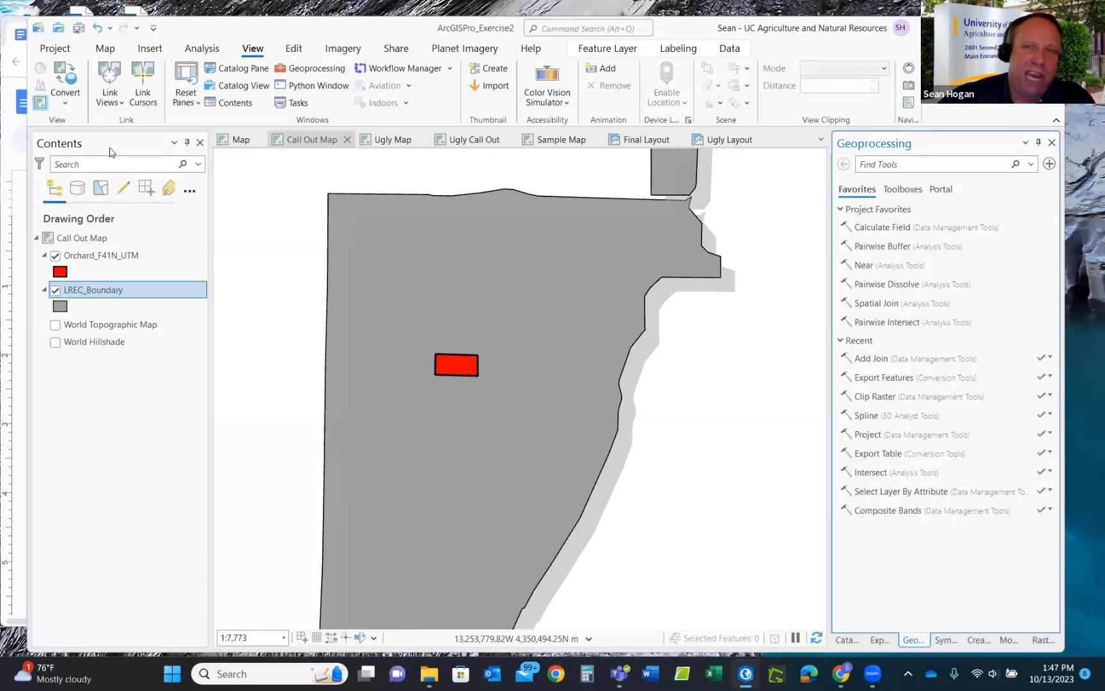
pyautogui.click(867, 401)
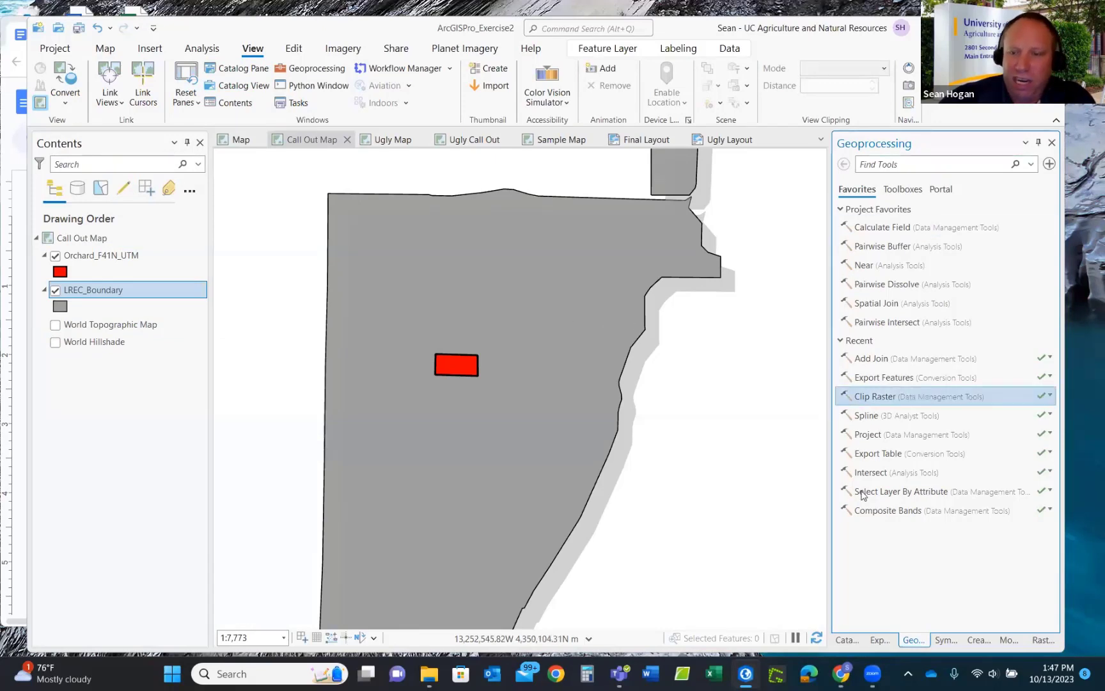
pyautogui.click(848, 639)
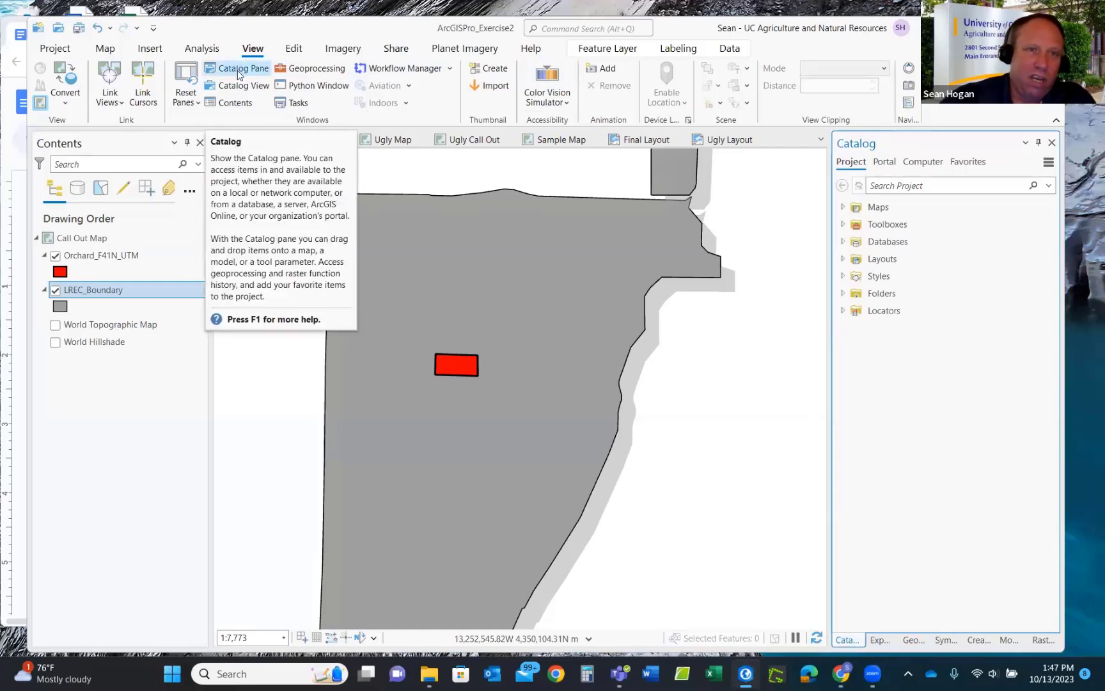
pyautogui.click(316, 73)
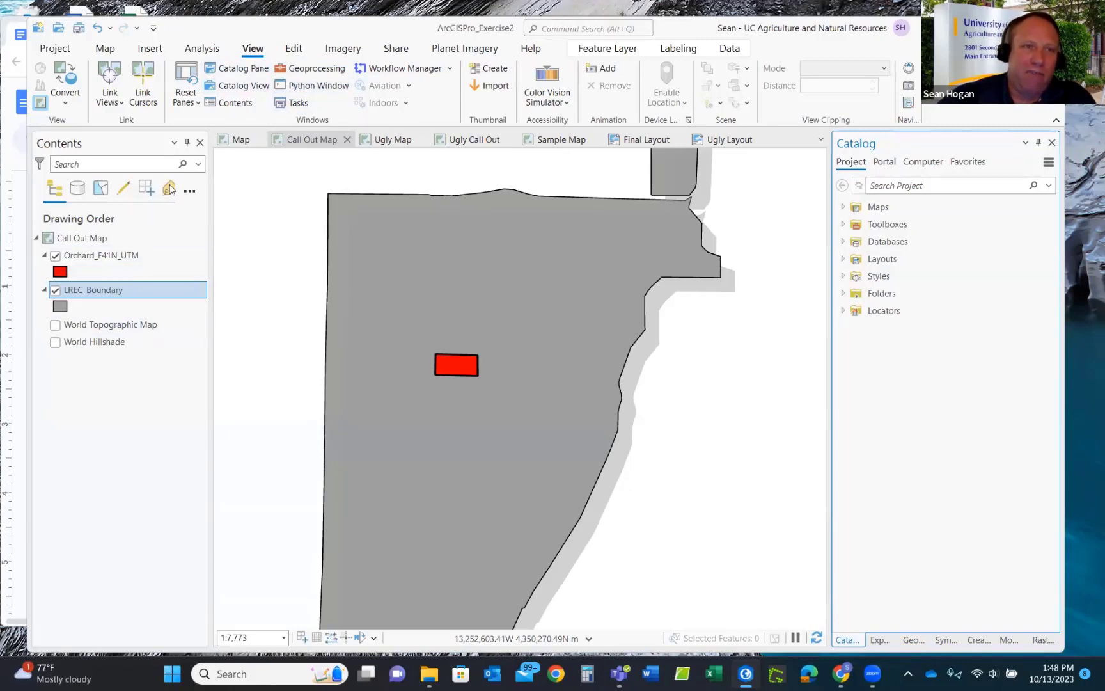
# Close and restore the Contents pane, and review the editing commands before returning to the main Map.
pyautogui.click(201, 143)
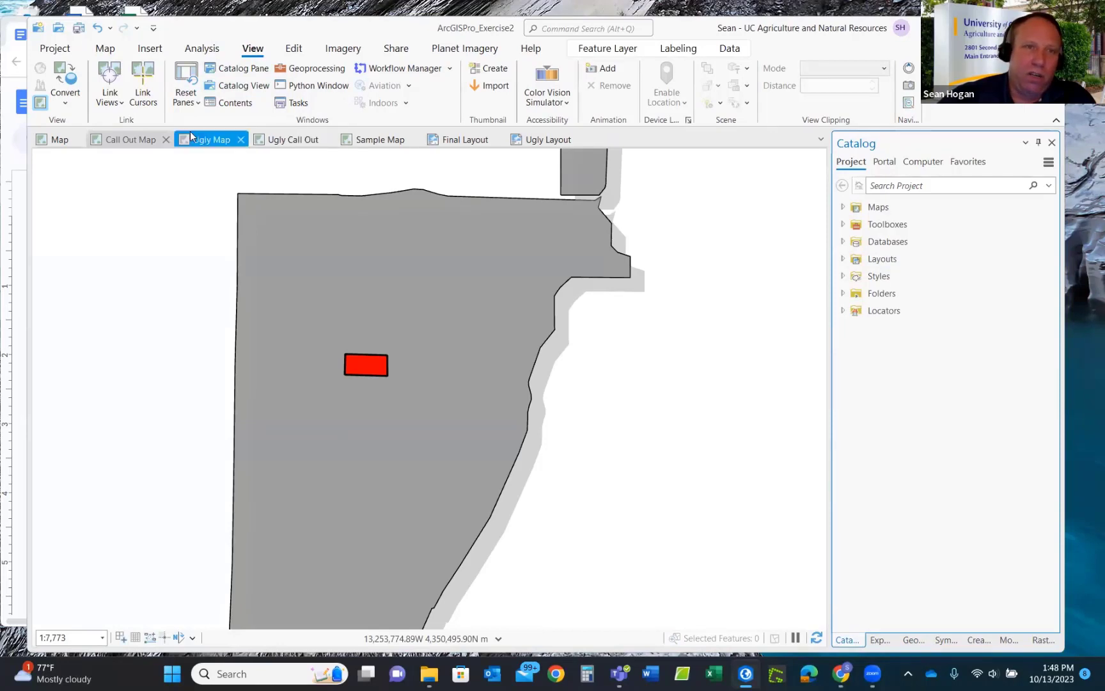
pyautogui.click(234, 103)
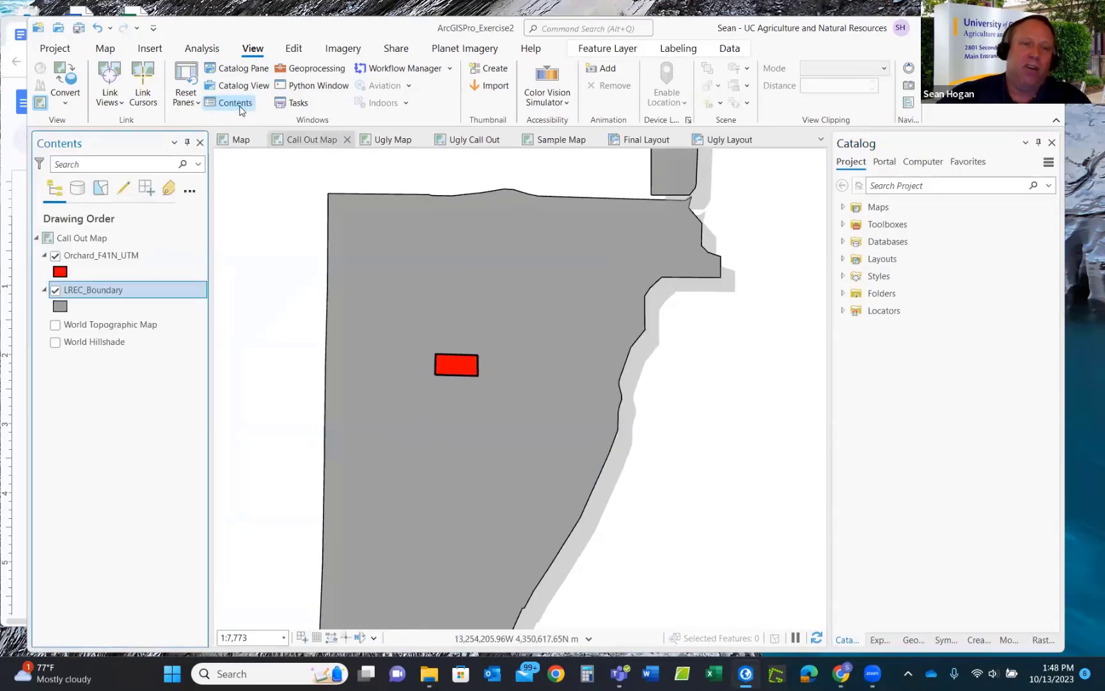
pyautogui.click(293, 51)
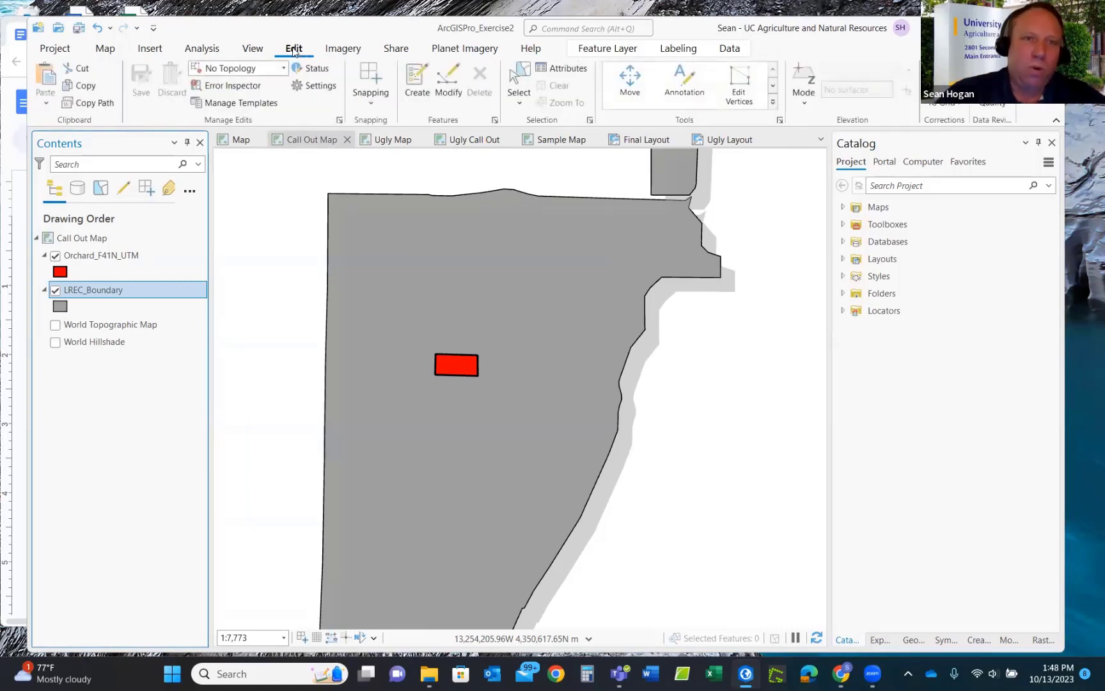
pyautogui.click(236, 141)
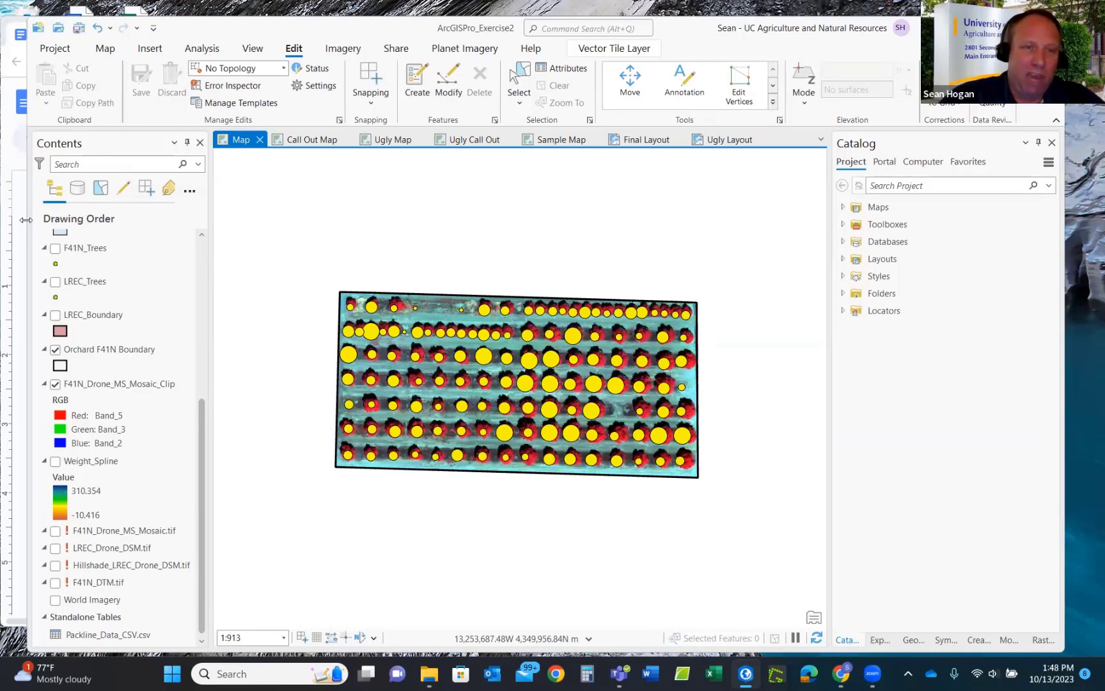
# Switch to the workshop exercise document in Google Docs and look through it to section 6.0, Adding Online Data (Optional).
pyautogui.click(21, 163)
pyautogui.scroll(-20, 359, 359)
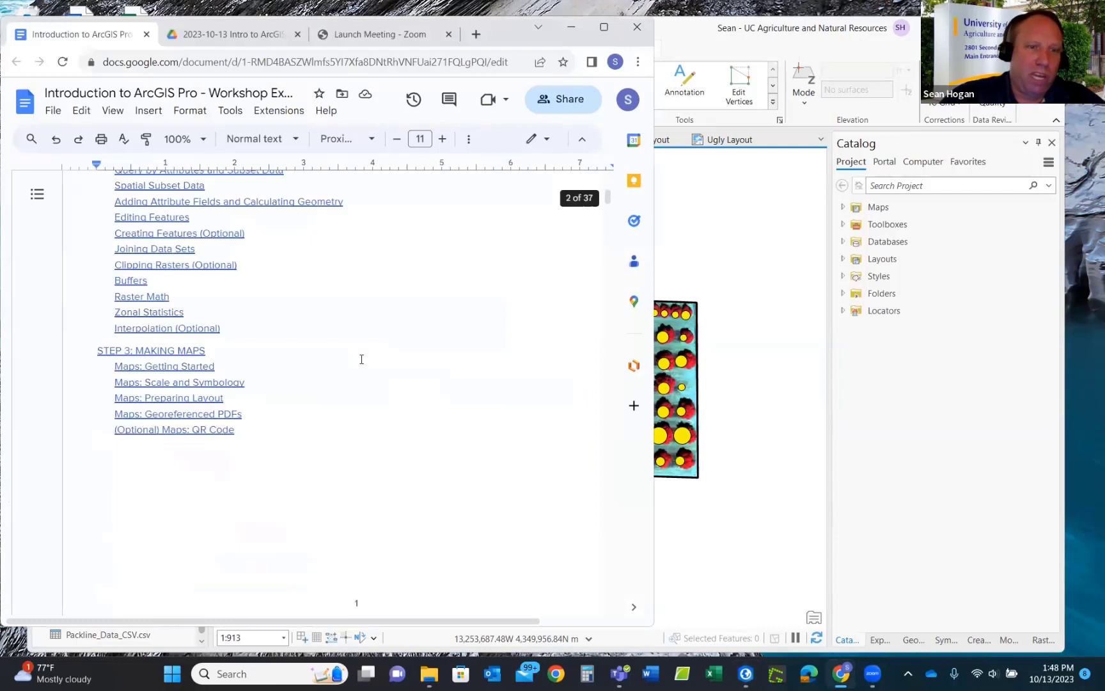
pyautogui.scroll(-15, 362, 359)
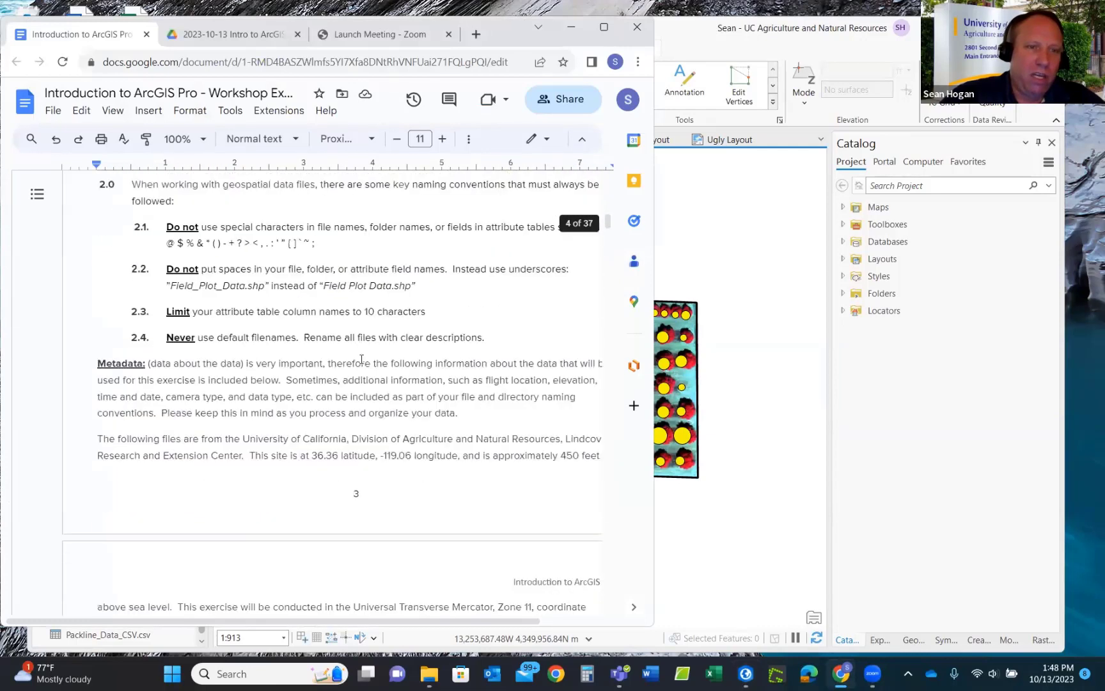
pyautogui.scroll(-20, 361, 359)
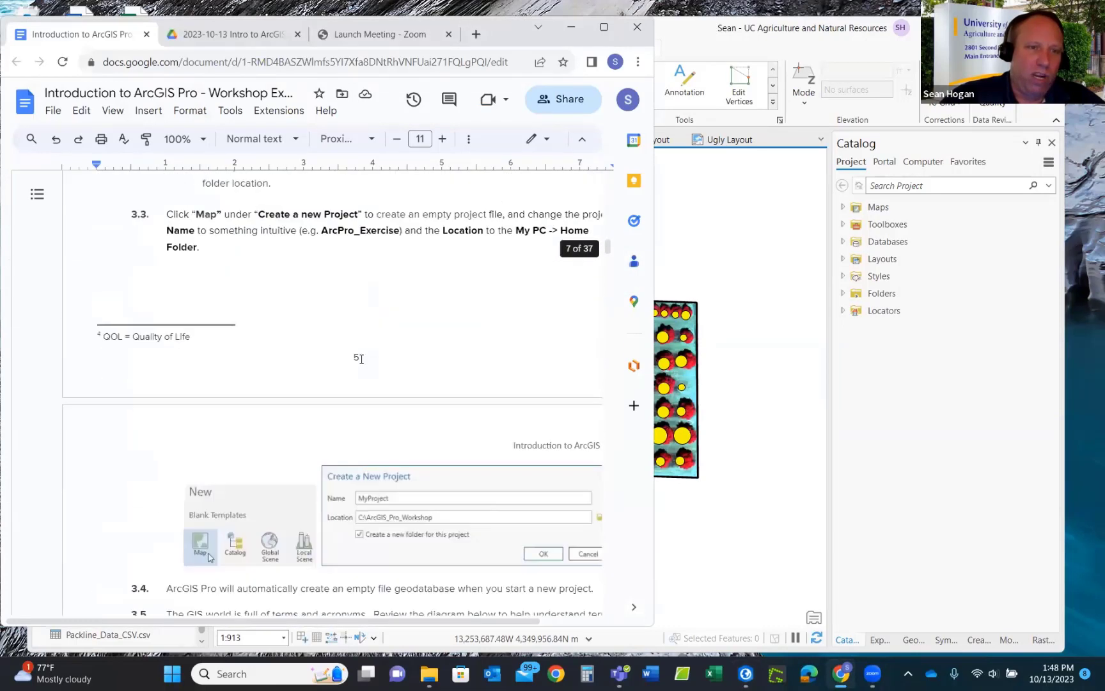
pyautogui.scroll(-15, 360, 358)
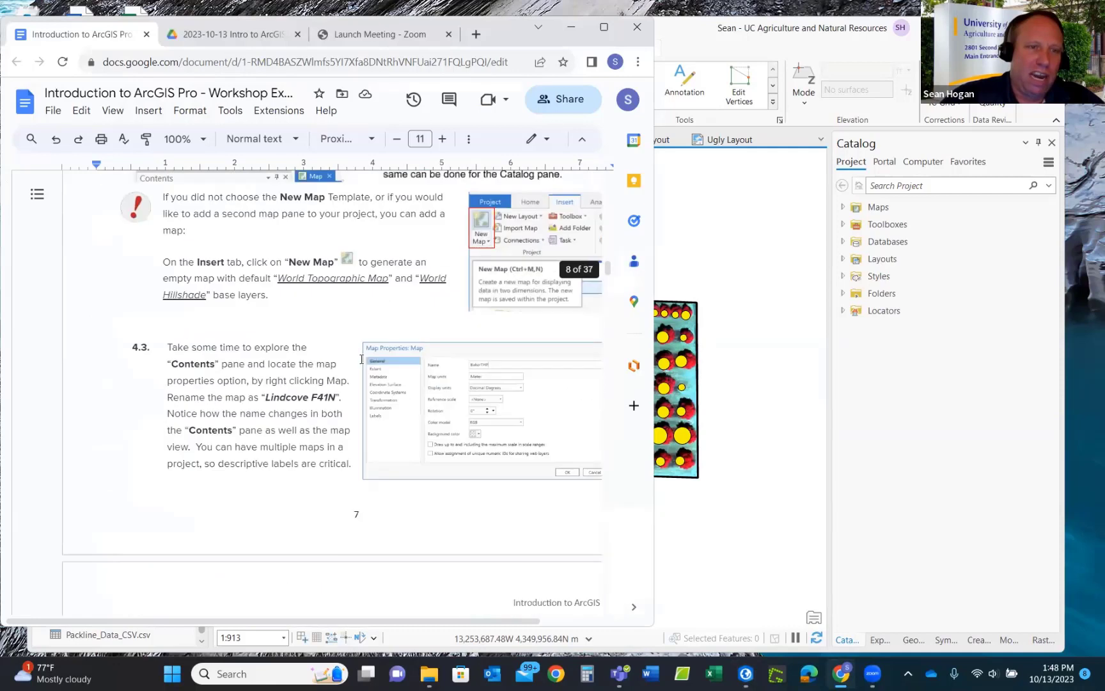
pyautogui.scroll(-20, 361, 359)
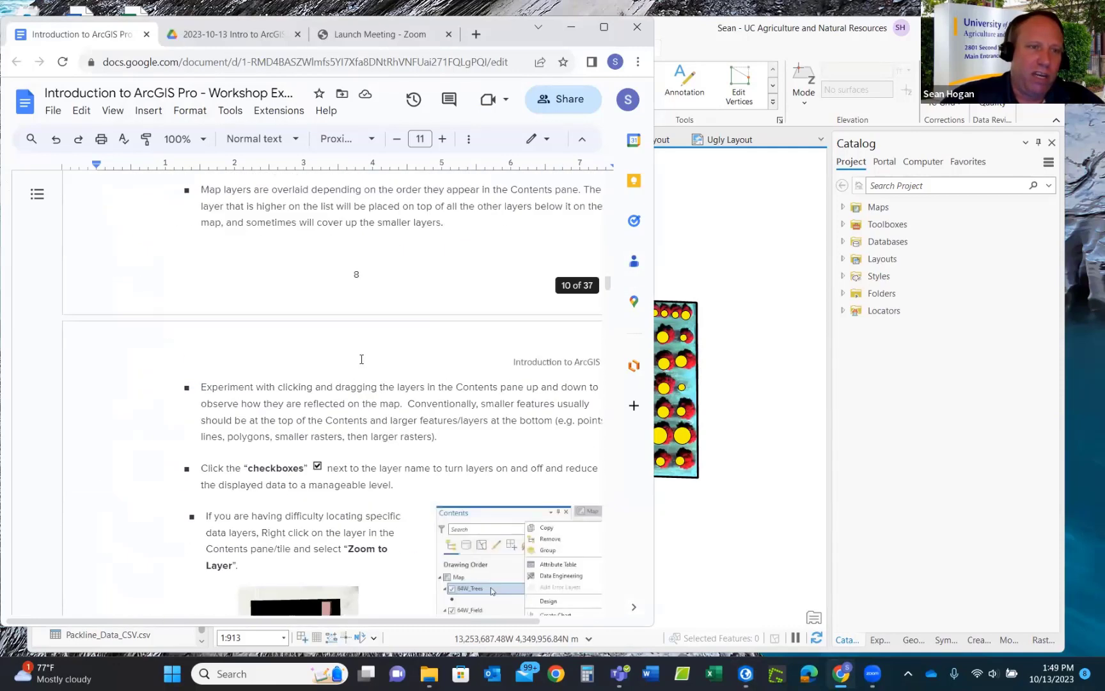
pyautogui.scroll(-15, 360, 359)
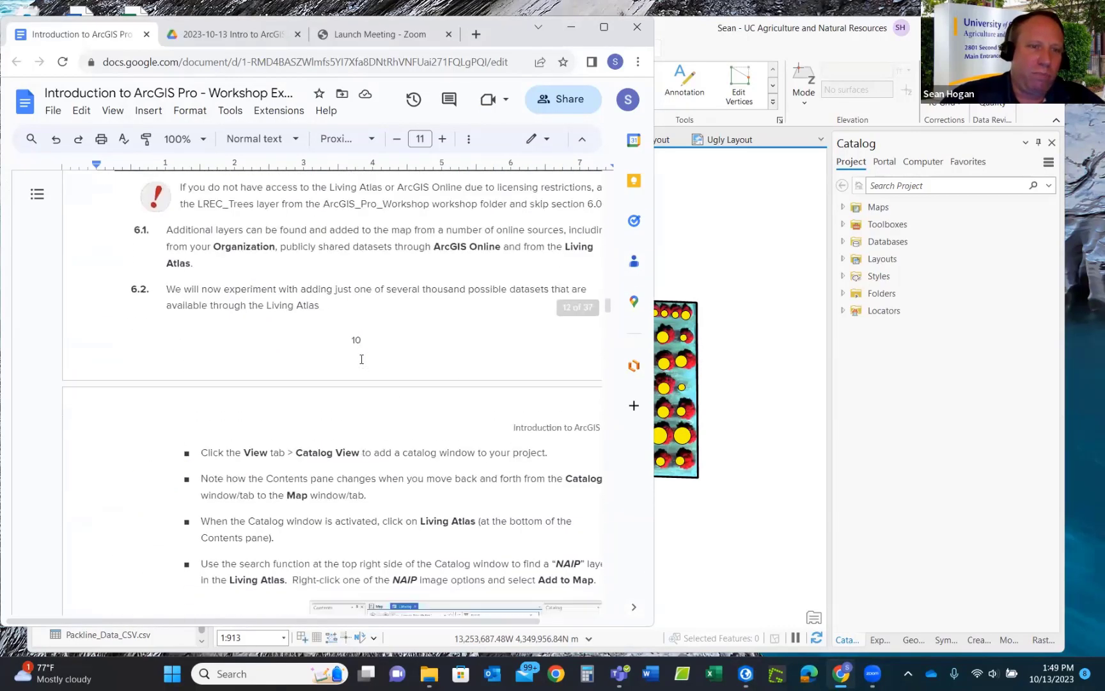
pyautogui.scroll(8, 361, 359)
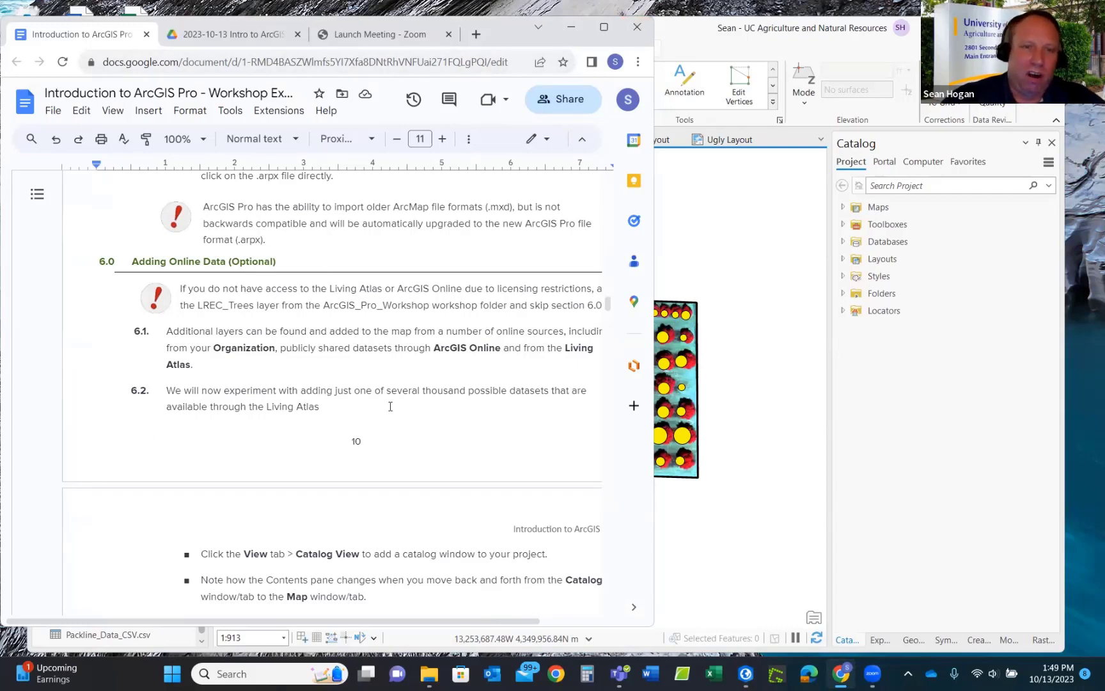
# Return to ArcGIS Pro and show the imagery tools available for the Weight_Spline raster layer.
pyautogui.click(761, 364)
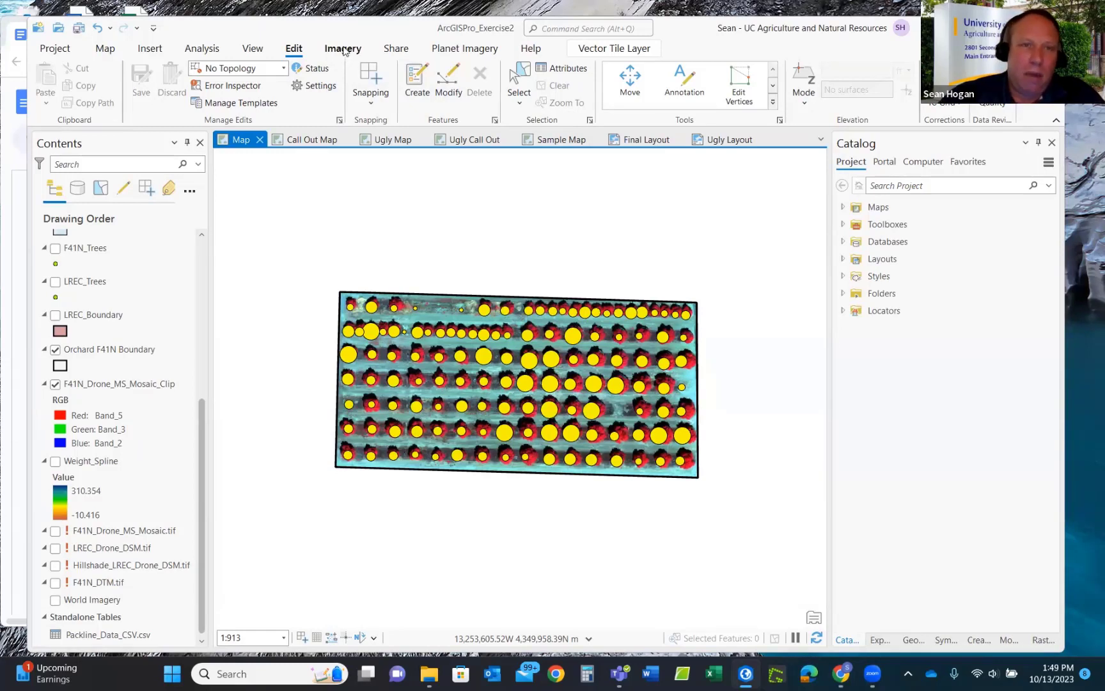
pyautogui.click(344, 49)
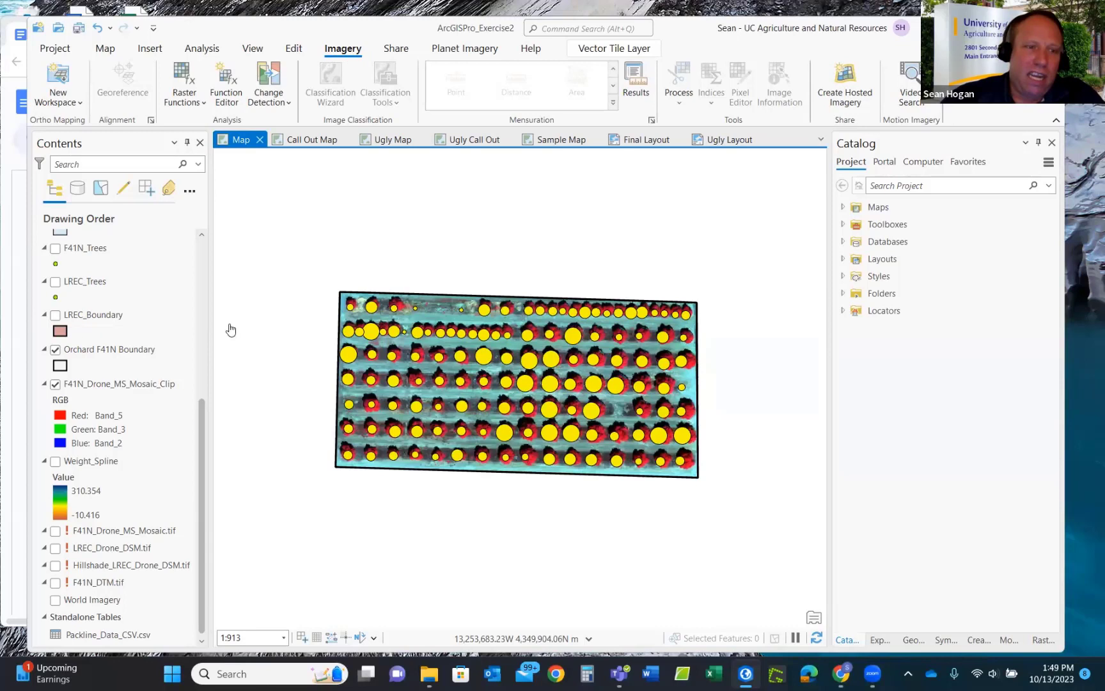
pyautogui.click(97, 462)
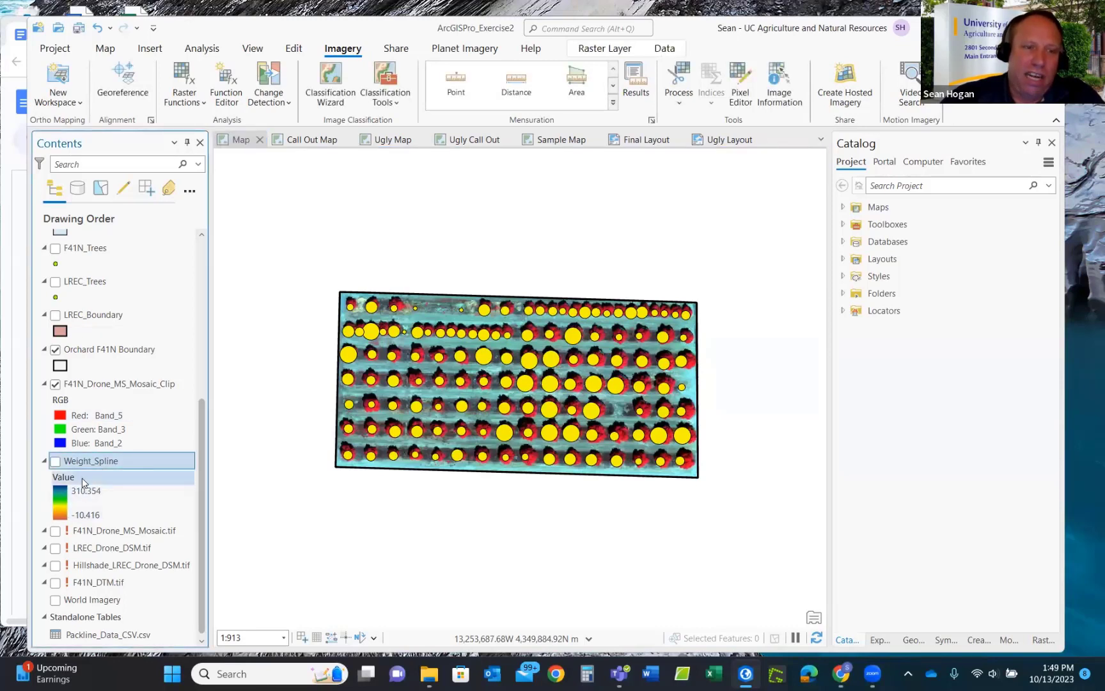
# Show the imagery tools for the F41N_Drone_MS_Mosaic_Clip layer, and bring up the point symbol properties of the F41N_Trees layer.
pyautogui.scroll(3, 109, 409)
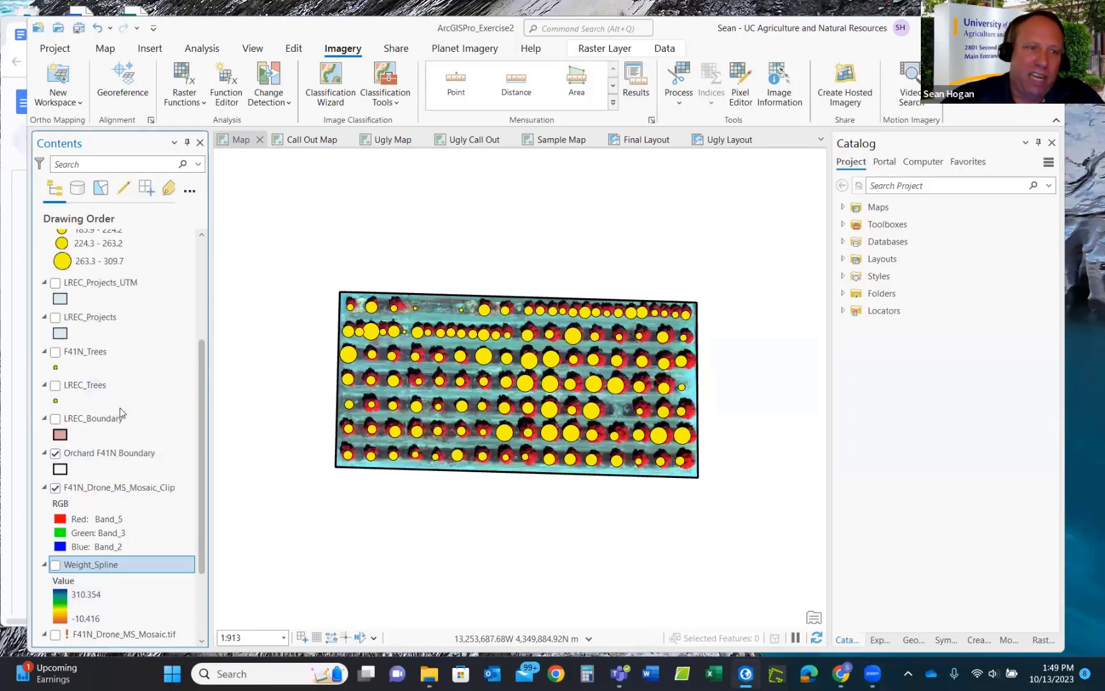
pyautogui.click(110, 488)
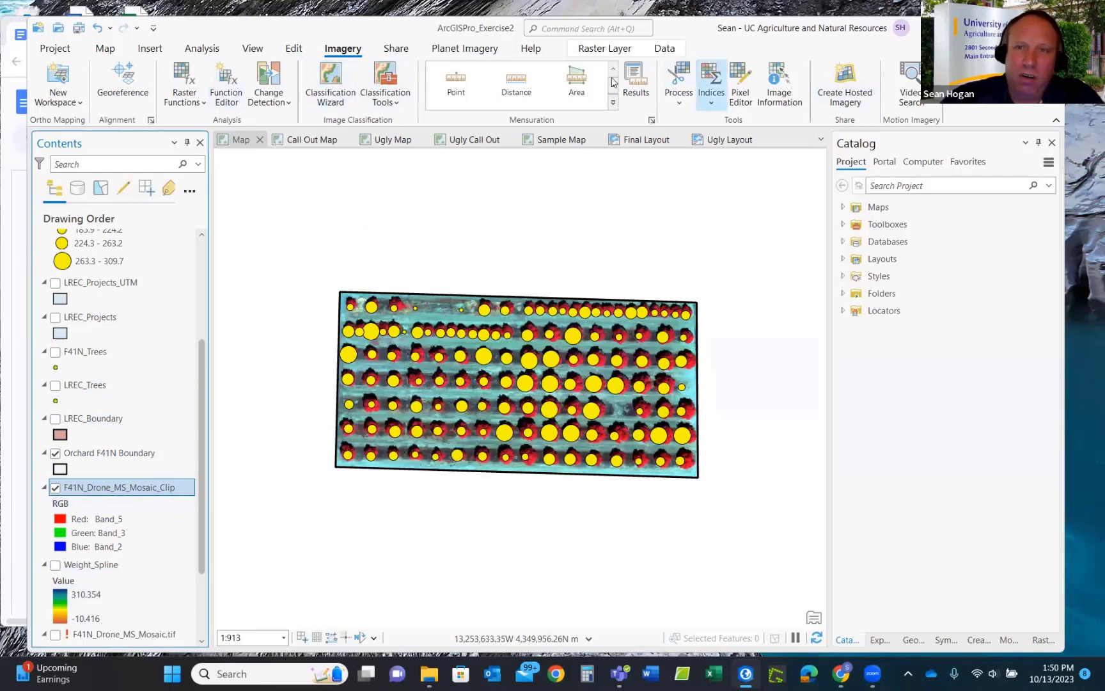
pyautogui.click(86, 351)
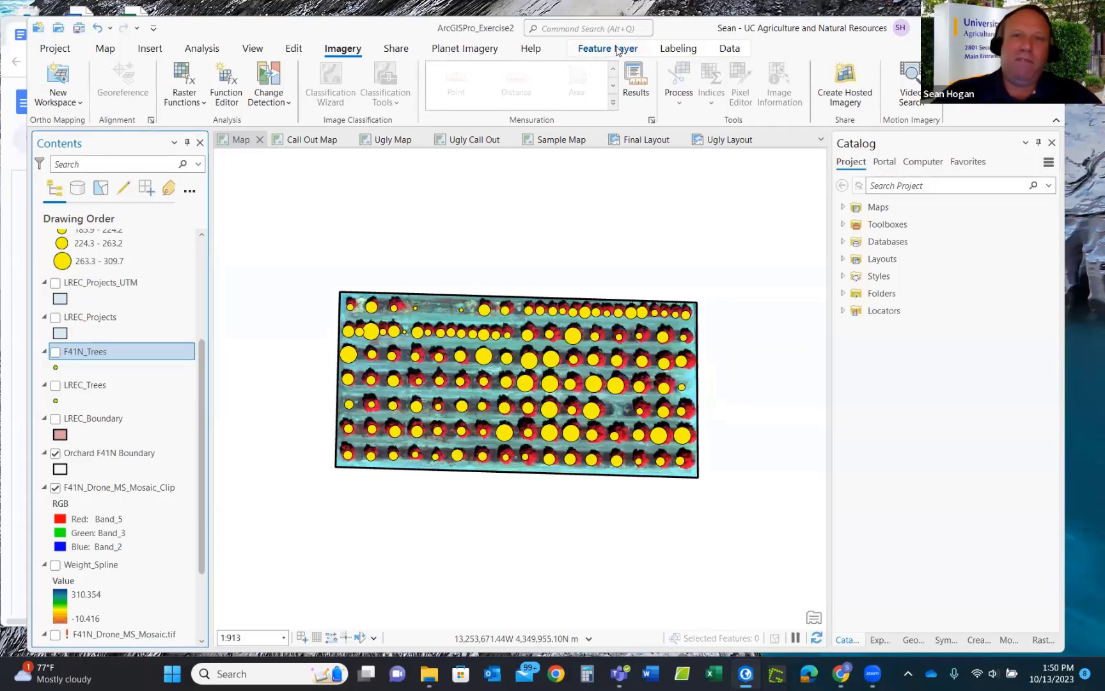
pyautogui.click(616, 52)
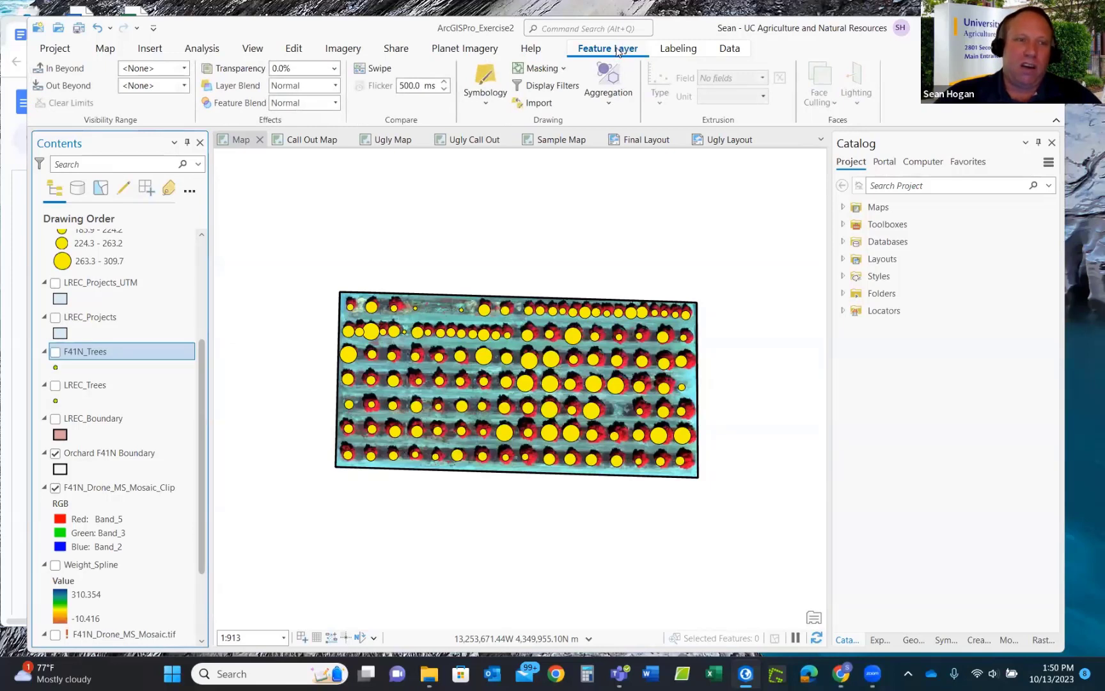
pyautogui.click(485, 76)
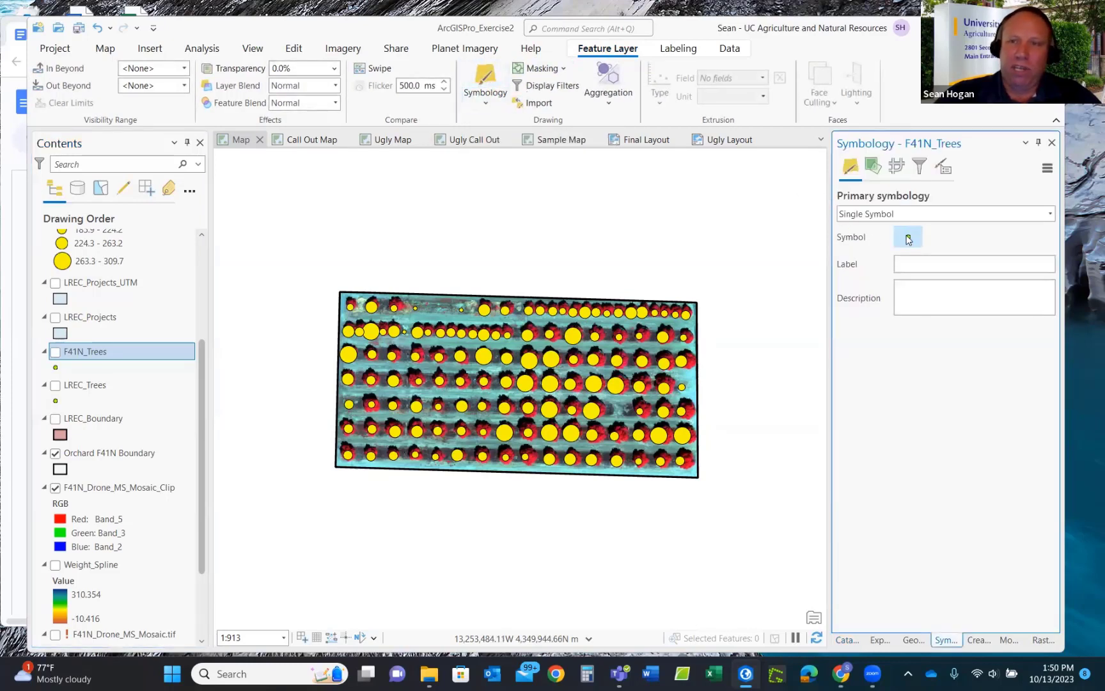
pyautogui.click(909, 238)
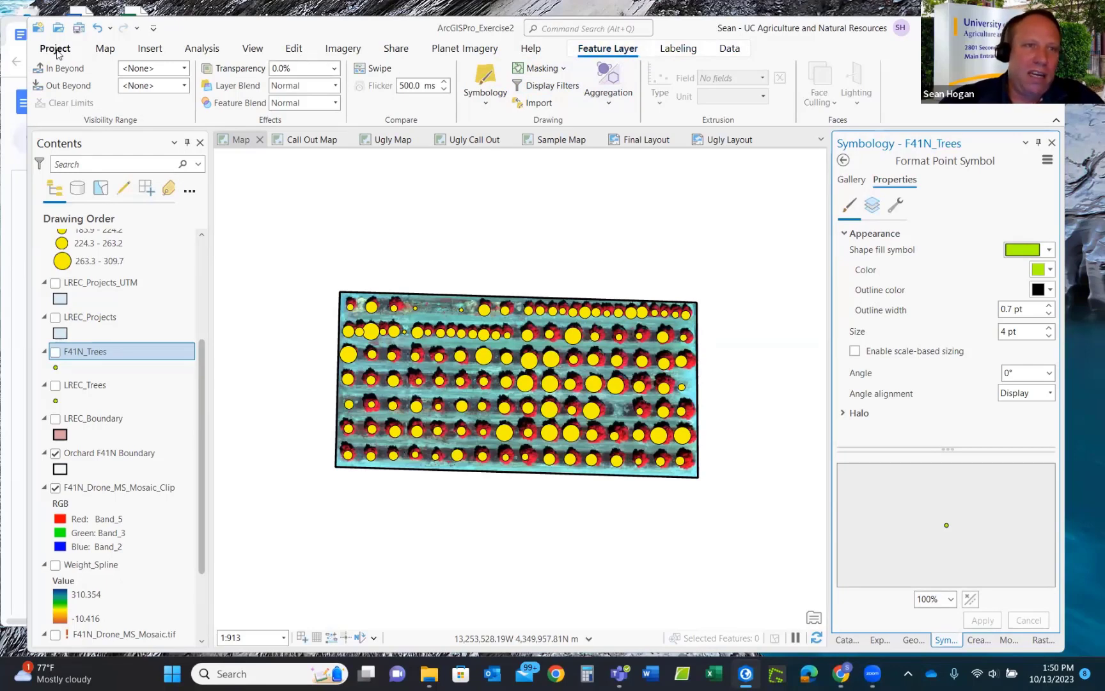
# Review the project settings and the Licensing page, looking through the list of Esri extensions.
pyautogui.click(55, 48)
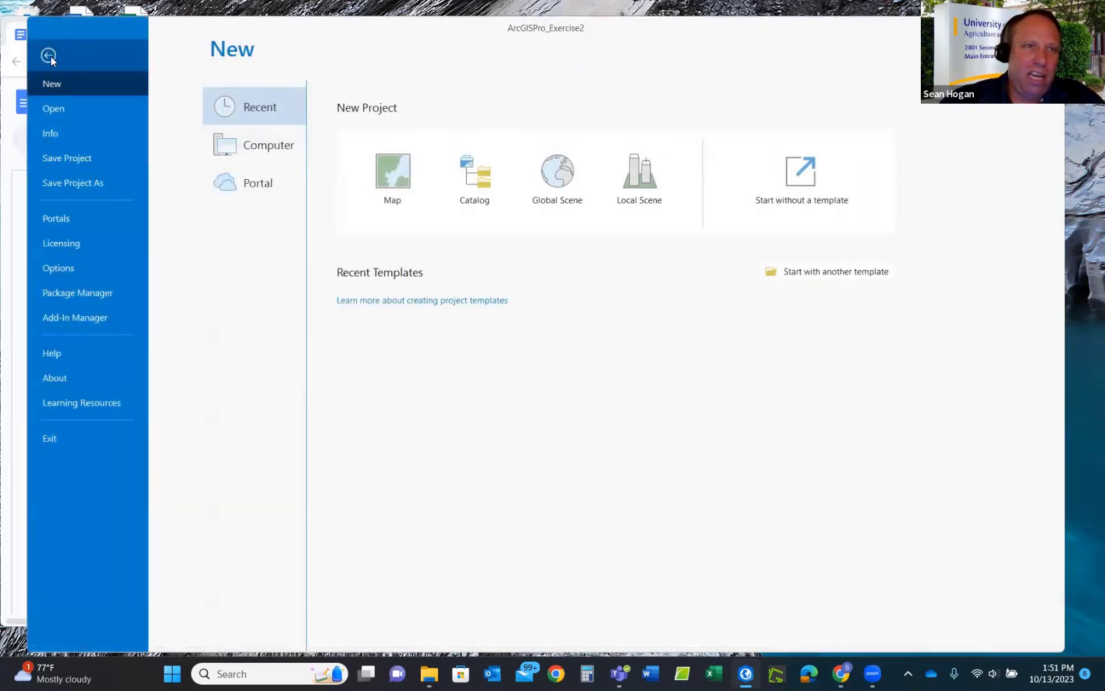
pyautogui.click(50, 57)
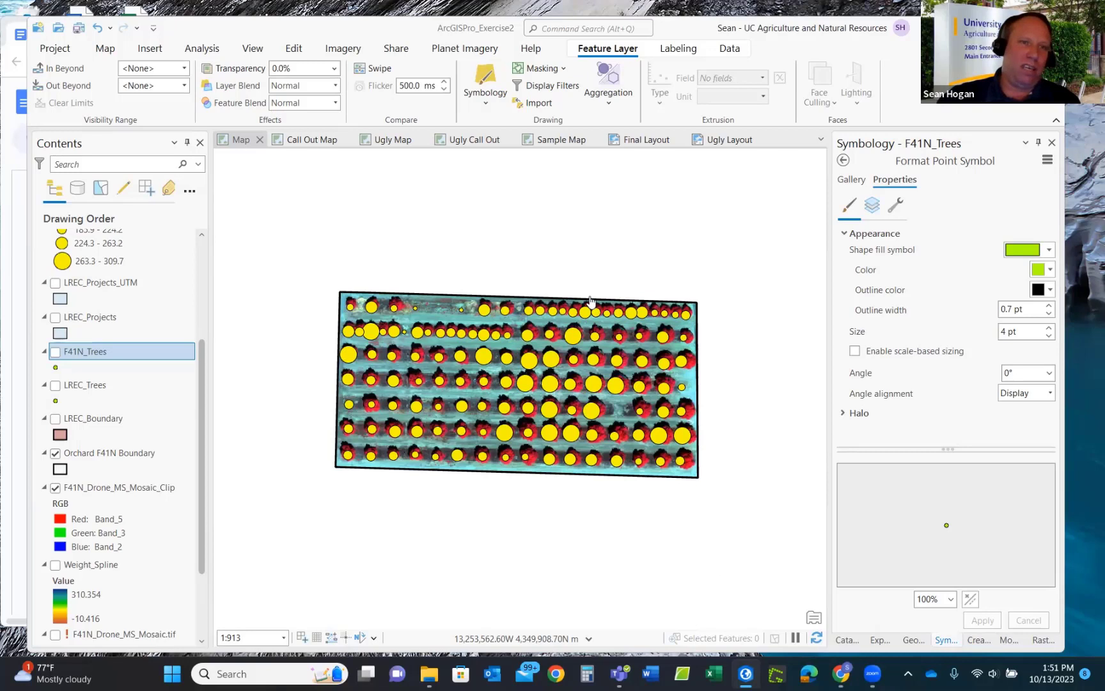
pyautogui.click(63, 50)
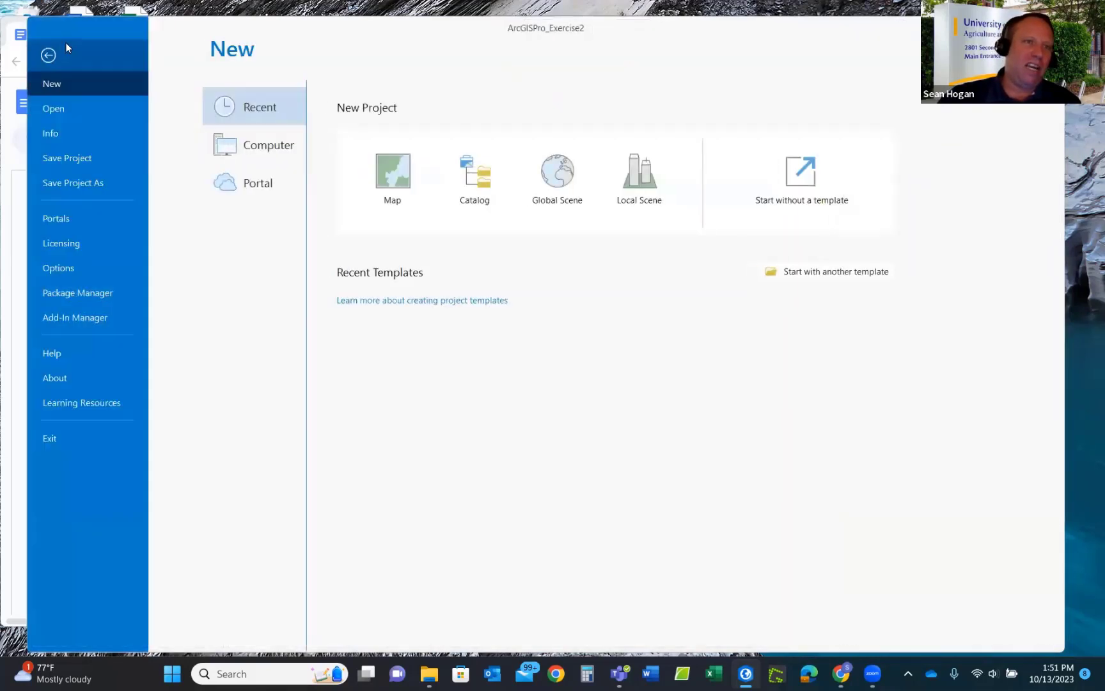
pyautogui.click(69, 242)
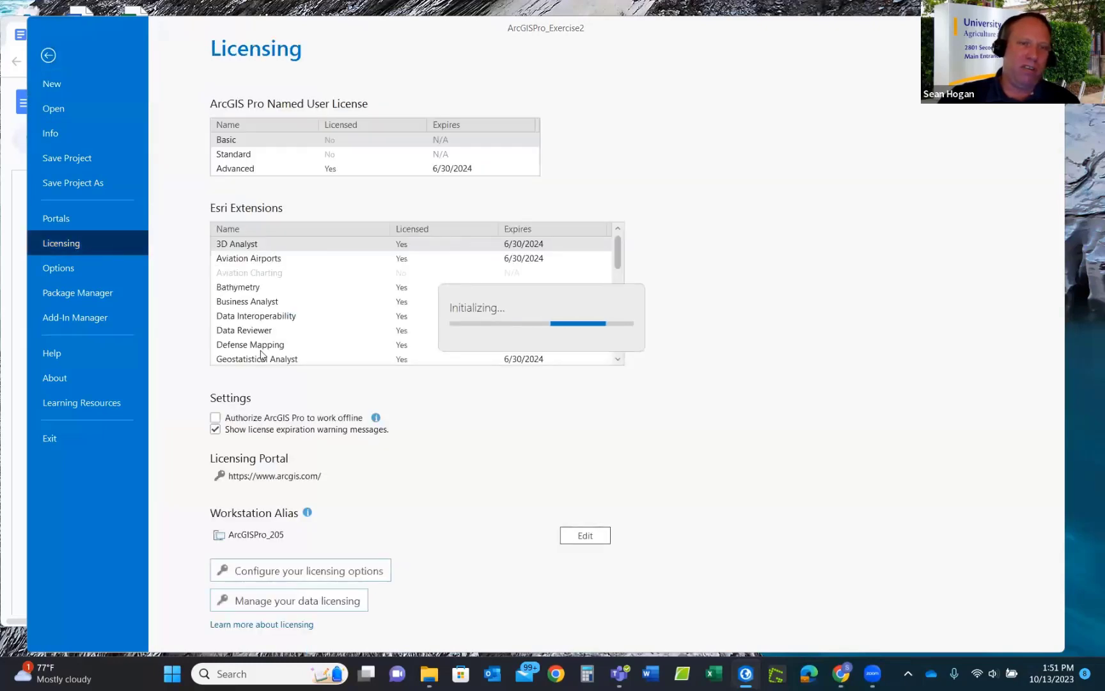
pyautogui.scroll(-5, 415, 265)
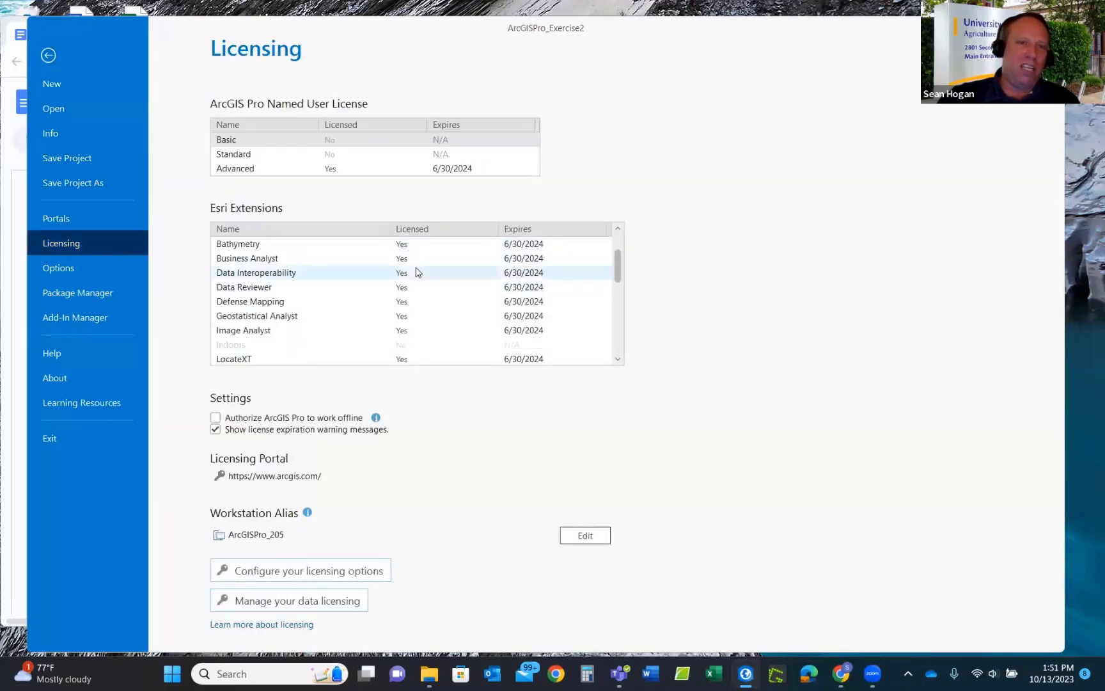
pyautogui.scroll(-1, 416, 271)
pyautogui.scroll(5, 417, 272)
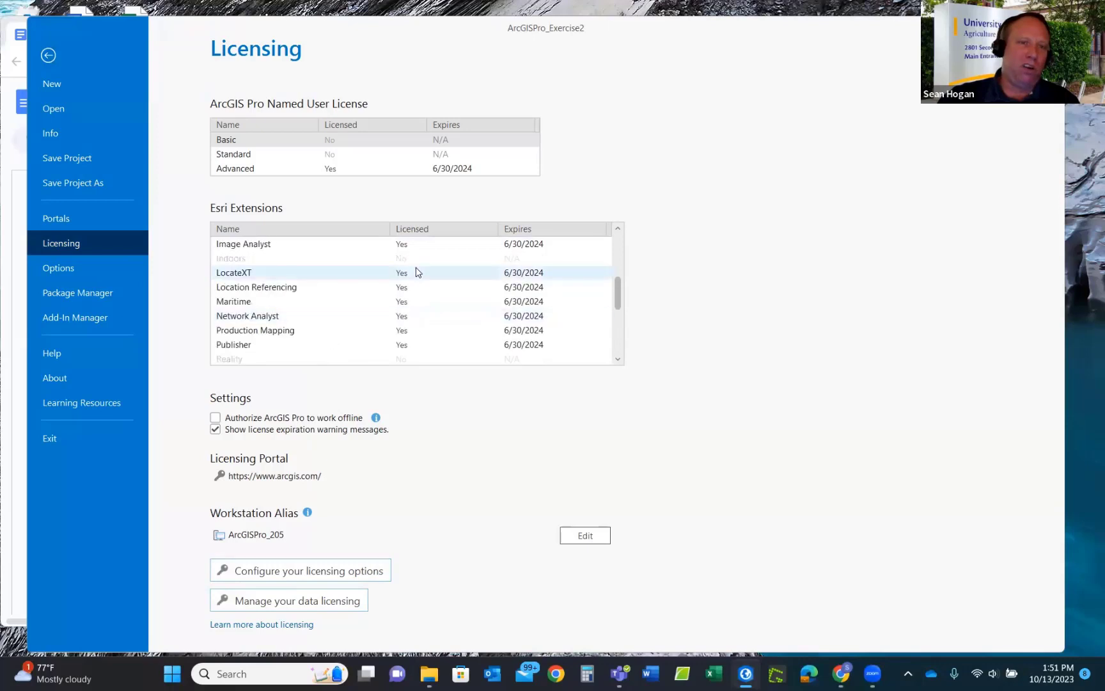
pyautogui.scroll(3, 416, 272)
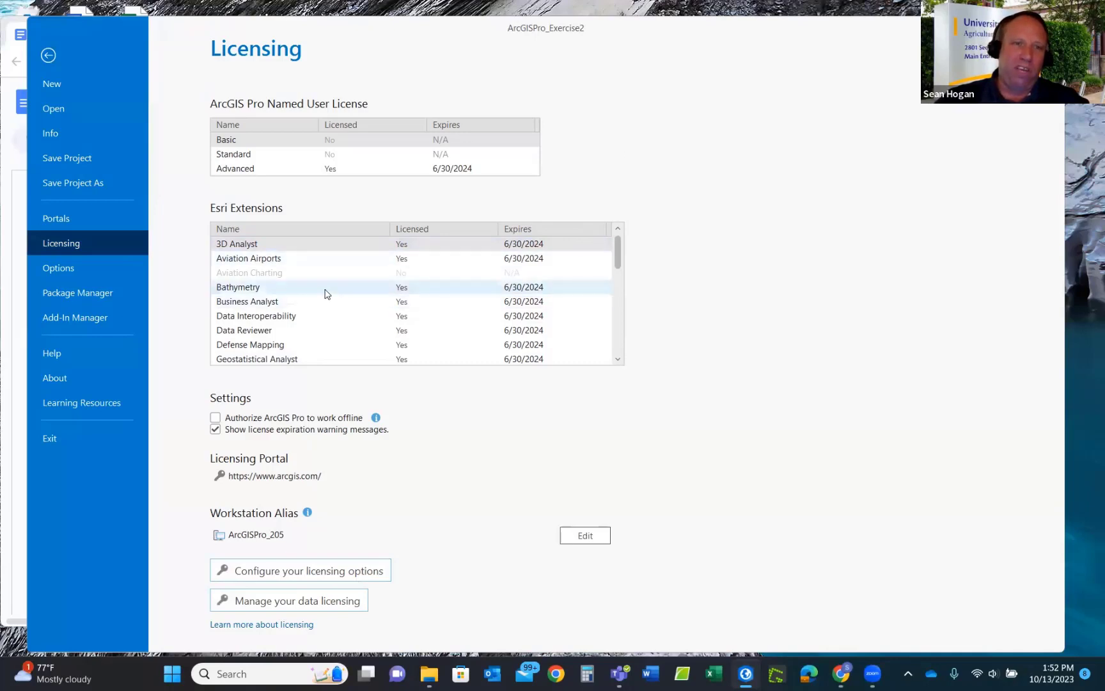
pyautogui.moveTo(326, 294)
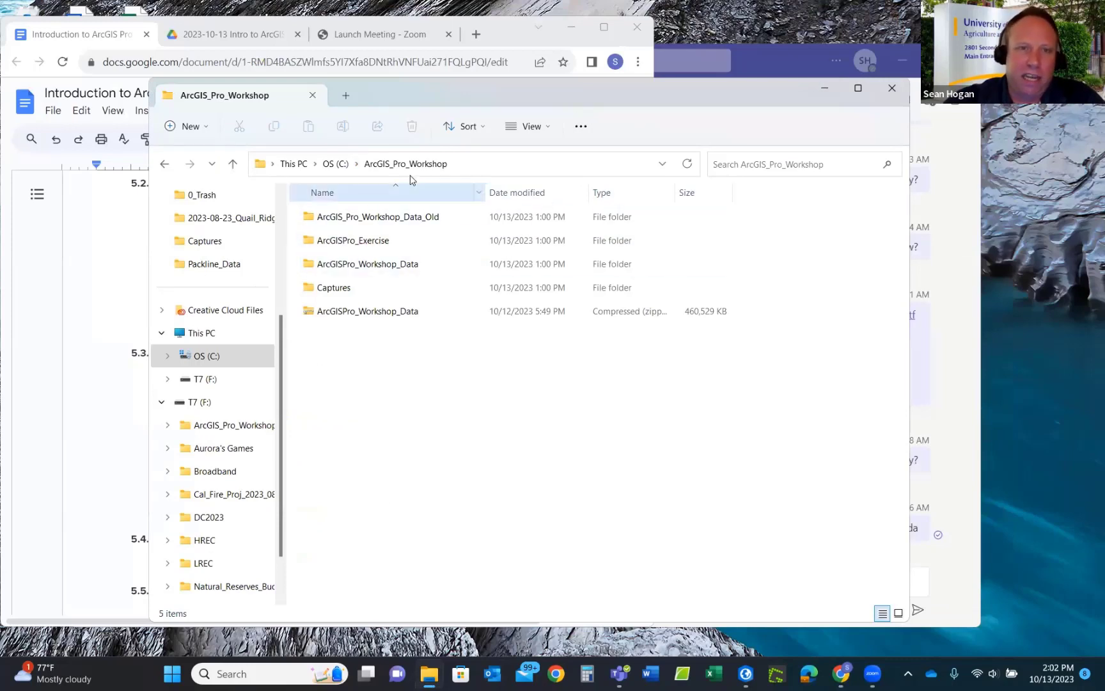
# Go up to the C: drive in File Explorer, and show the options available for the ArcGIS_Pro_Workshop folder.
pyautogui.click(329, 165)
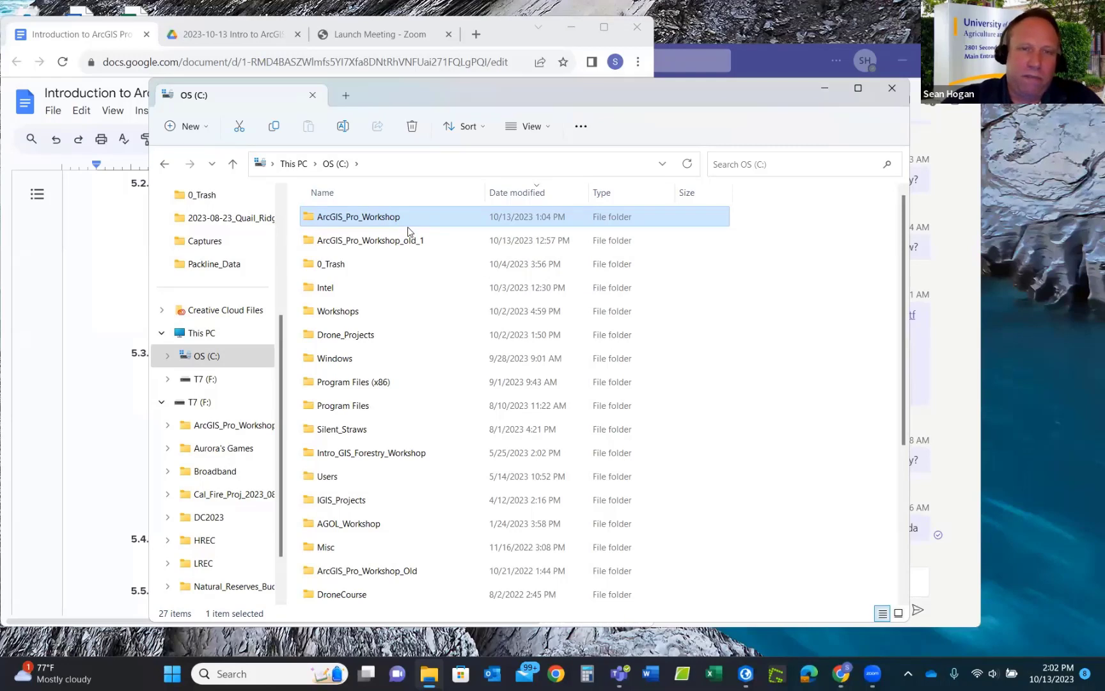
pyautogui.rightClick(345, 219)
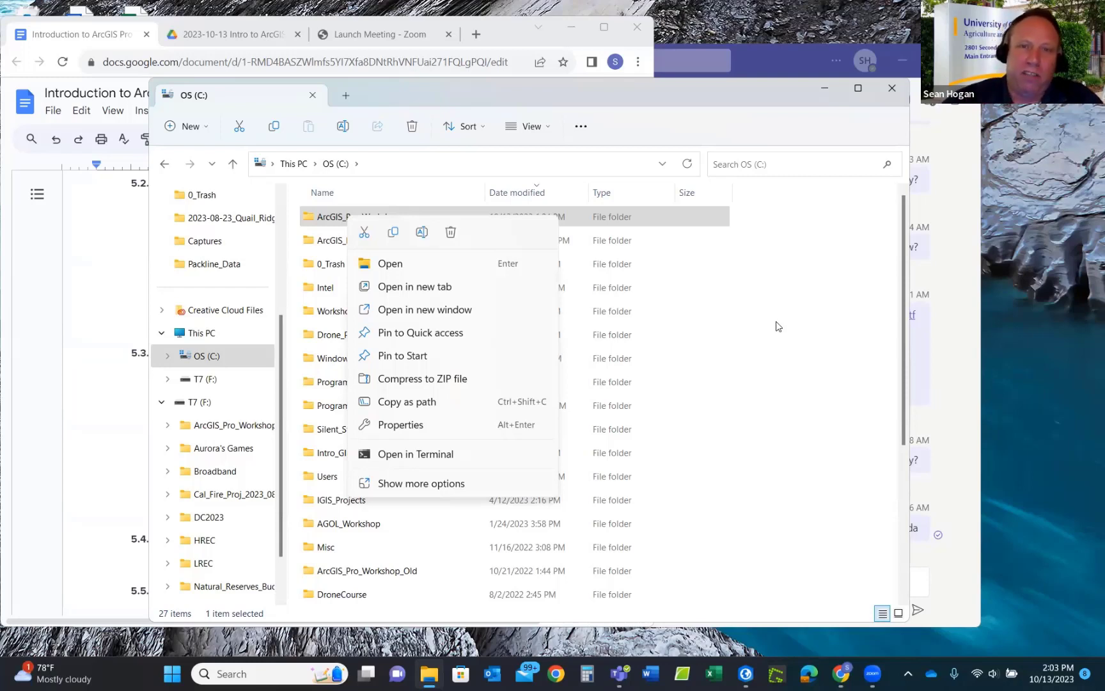
pyautogui.click(751, 314)
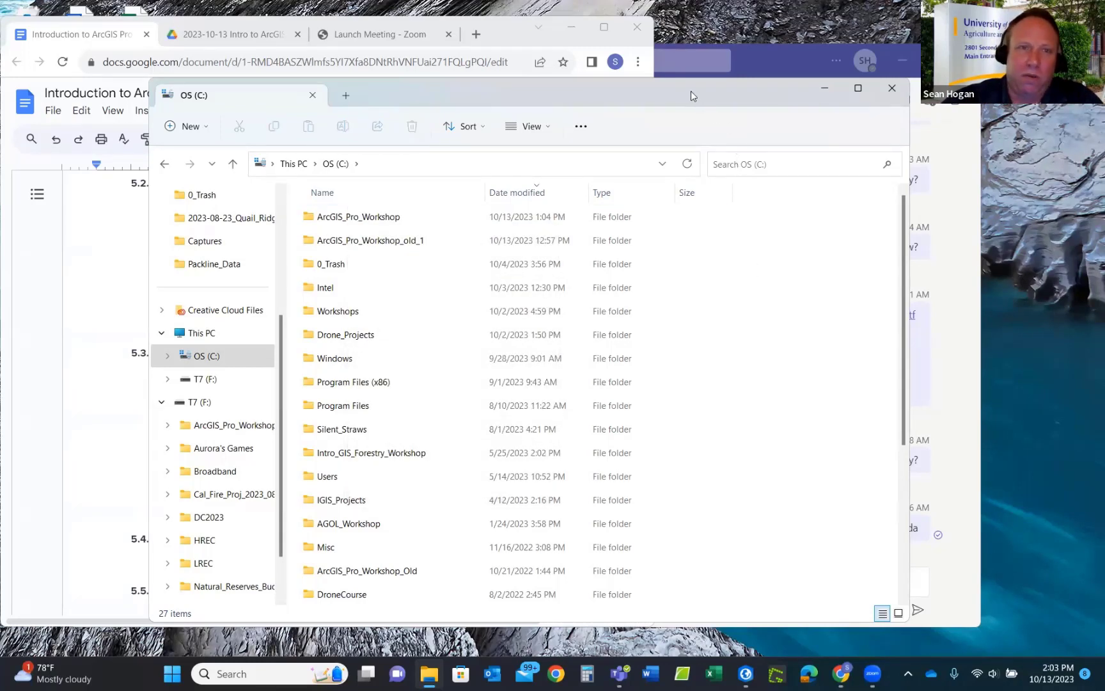
# Minimize the File Explorer and Teams windows so the workshop exercise document is unobstructed.
pyautogui.moveTo(681, 86); pyautogui.dragTo(630, 75)
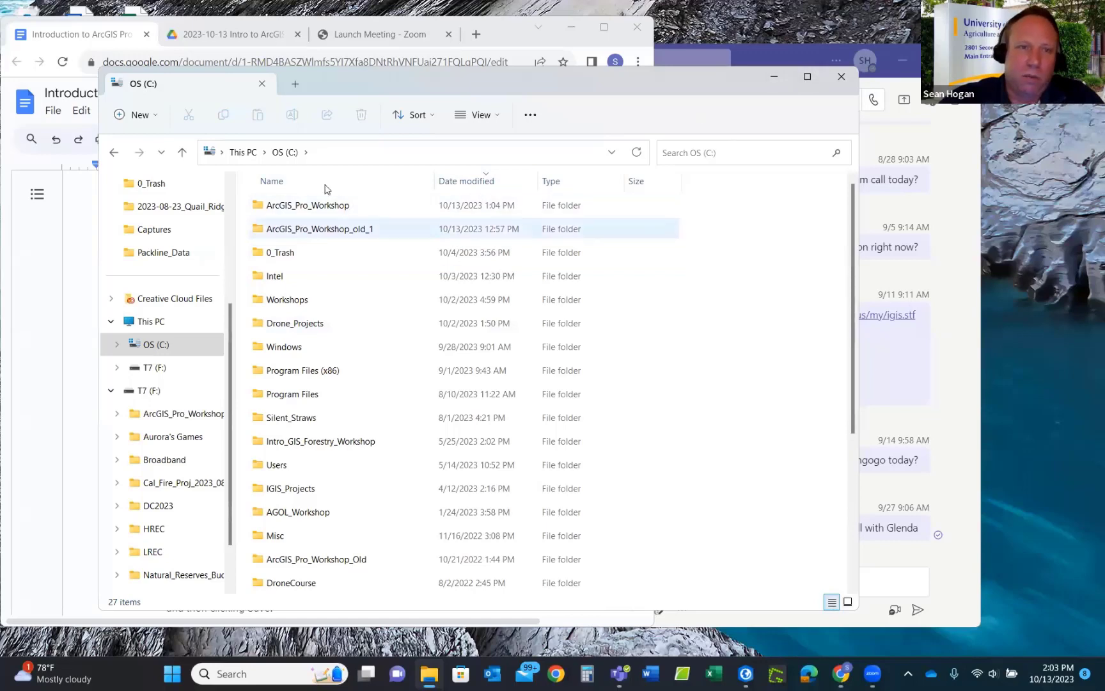
pyautogui.click(774, 76)
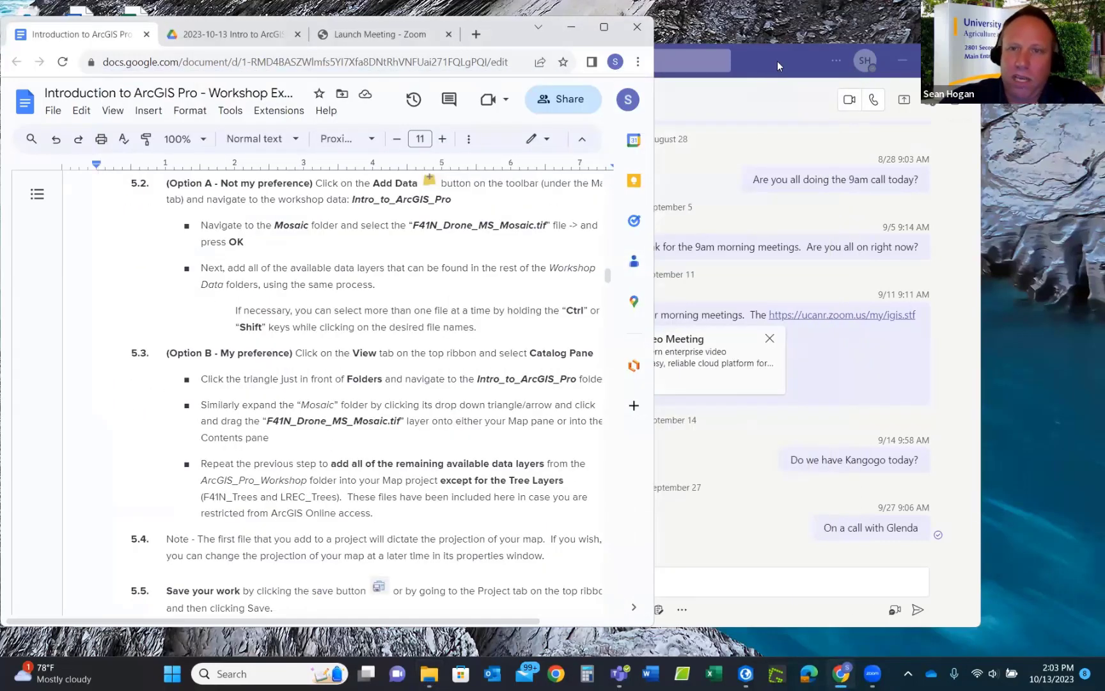
pyautogui.click(777, 60)
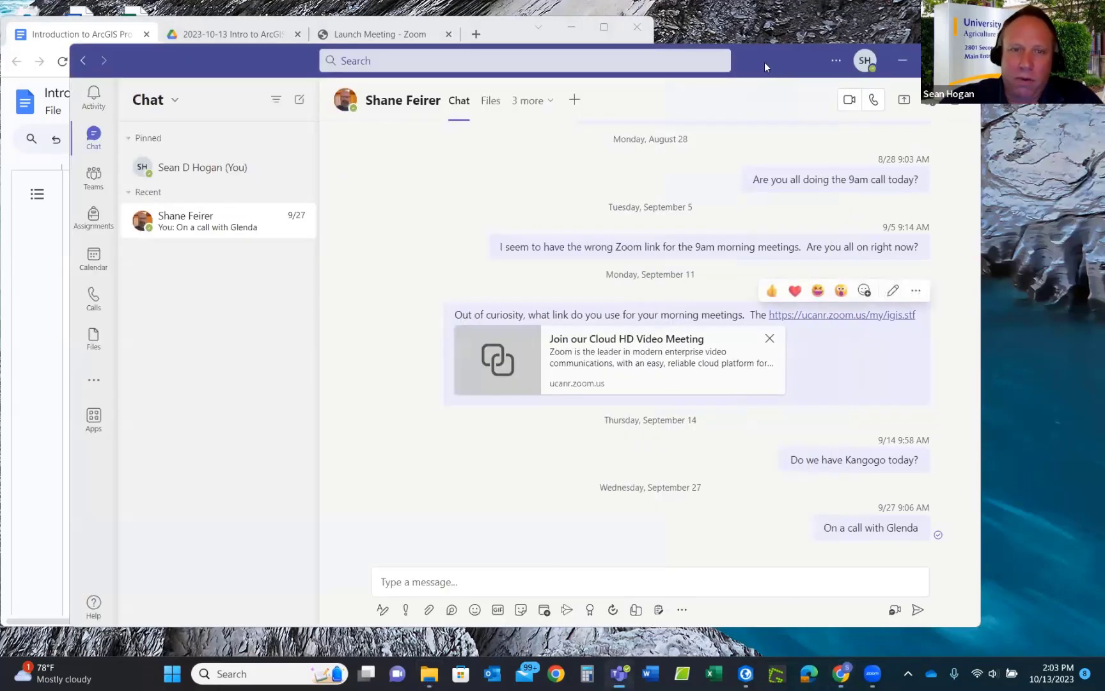
pyautogui.click(902, 58)
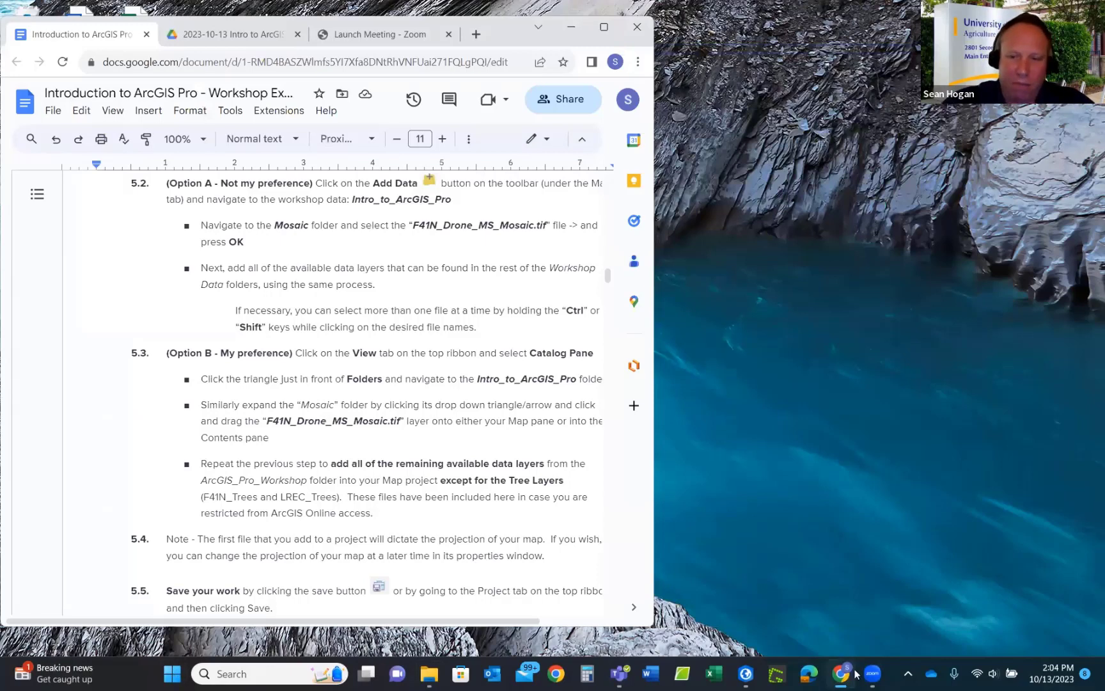
# Search Windows for "Arc" and launch a new session of ArcGIS Pro.
pyautogui.moveTo(748, 674)
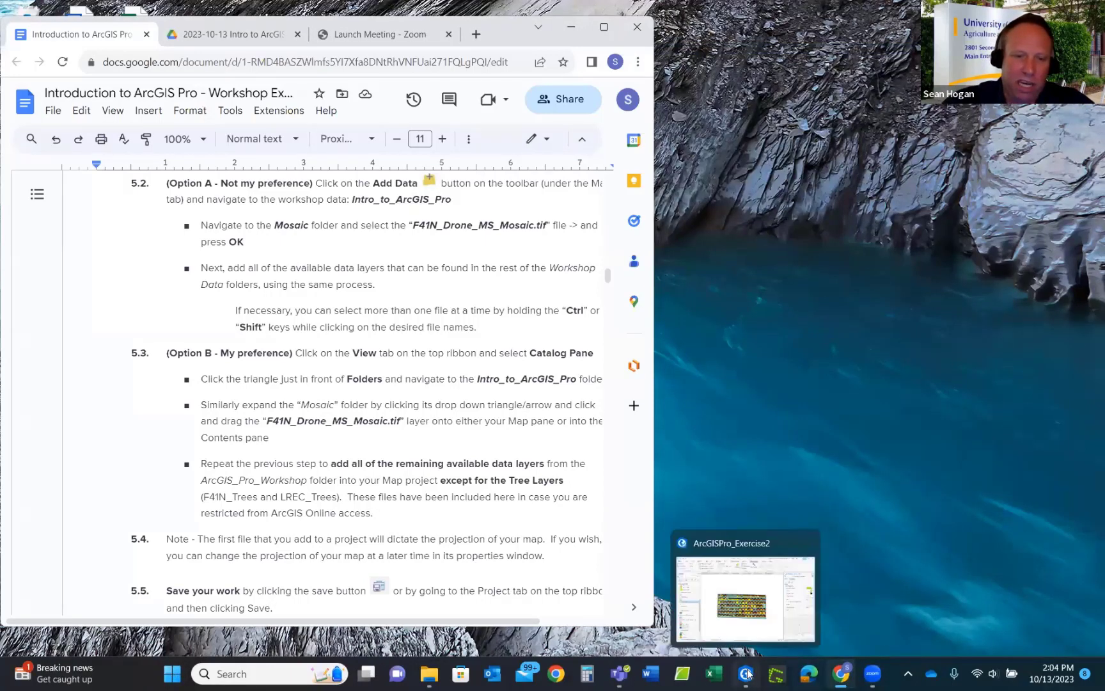
pyautogui.click(234, 674)
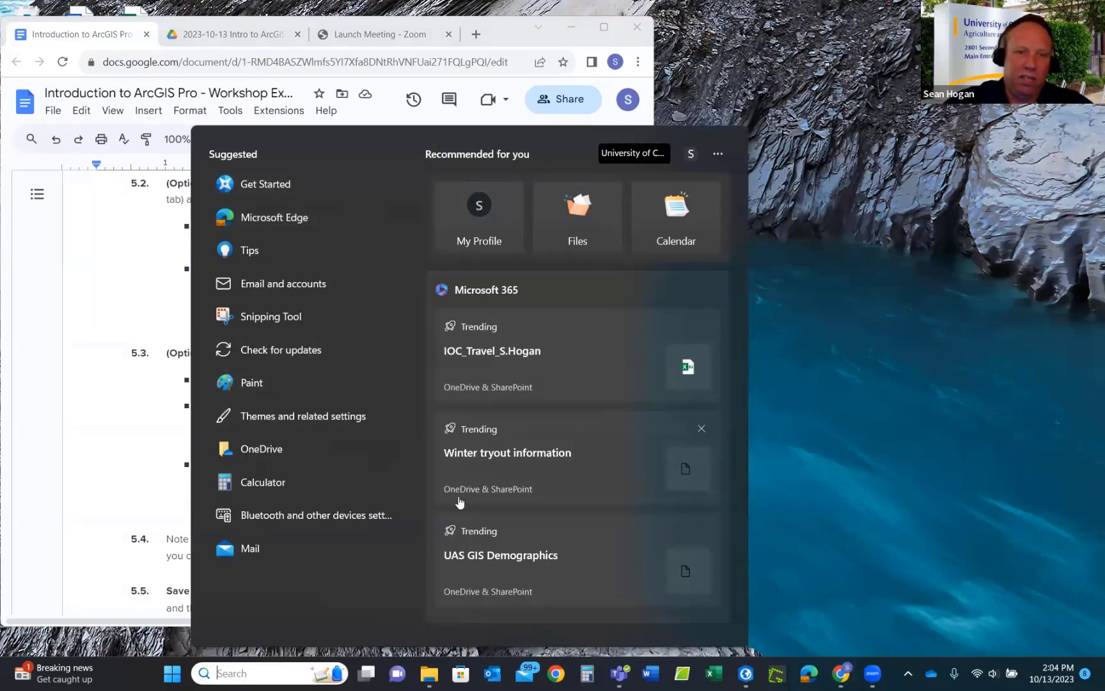
pyautogui.click(224, 673)
pyautogui.write('Arc')
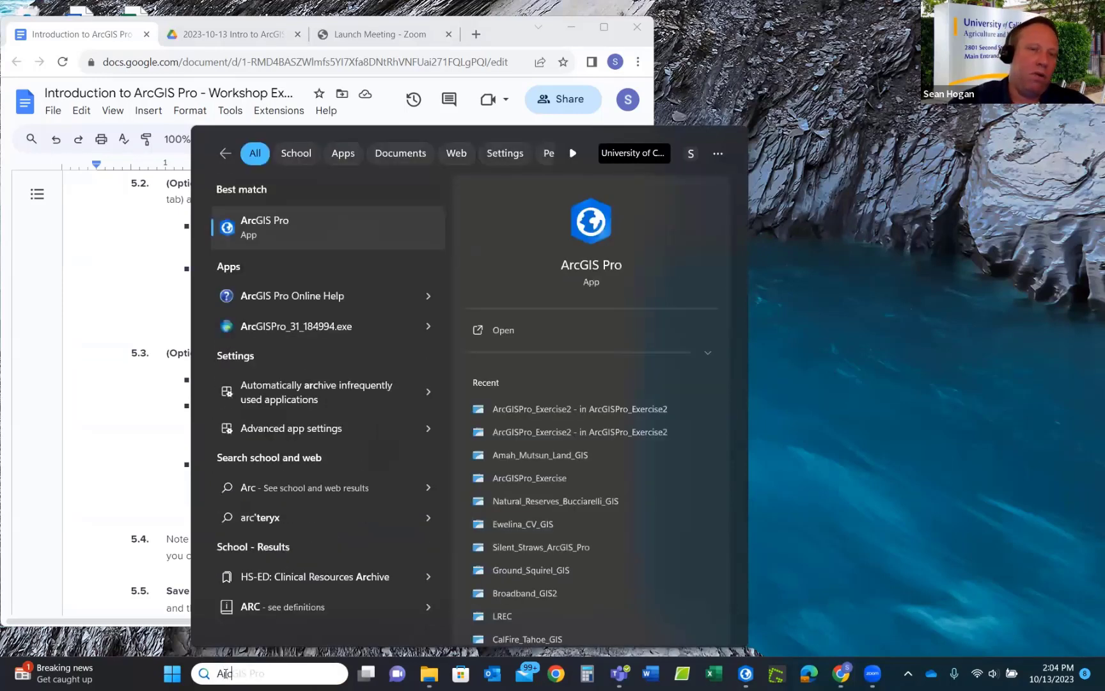
pyautogui.click(268, 222)
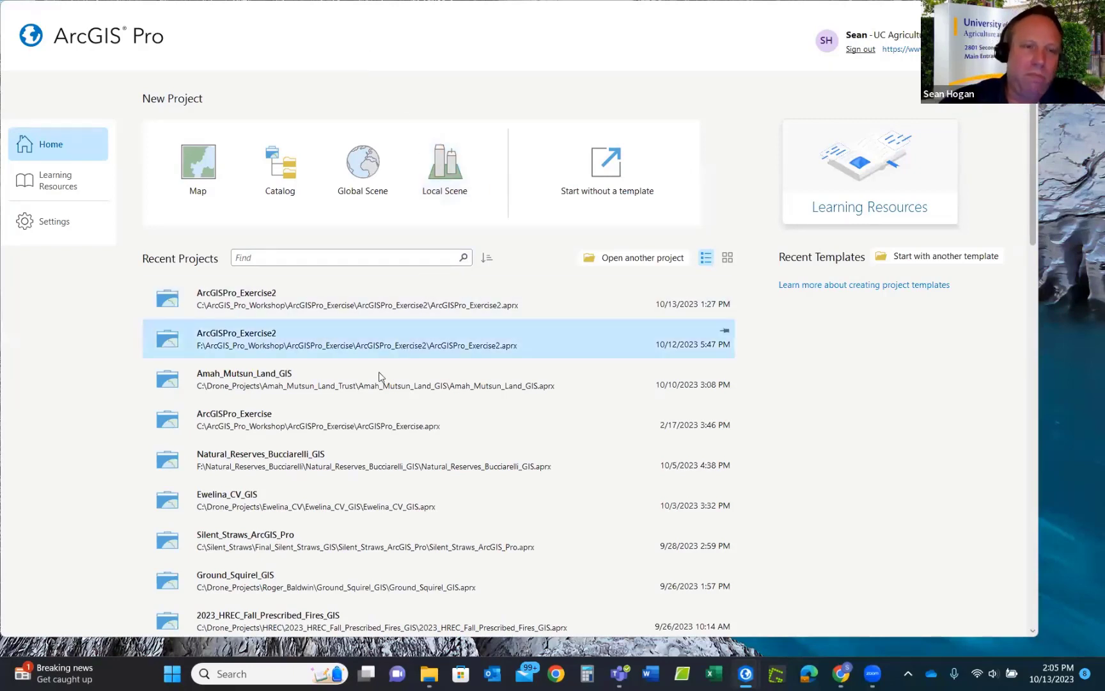
# Start a new Map project and set its location to the ArcGIS_Pro_Workshop folder on the C: drive.
pyautogui.click(196, 164)
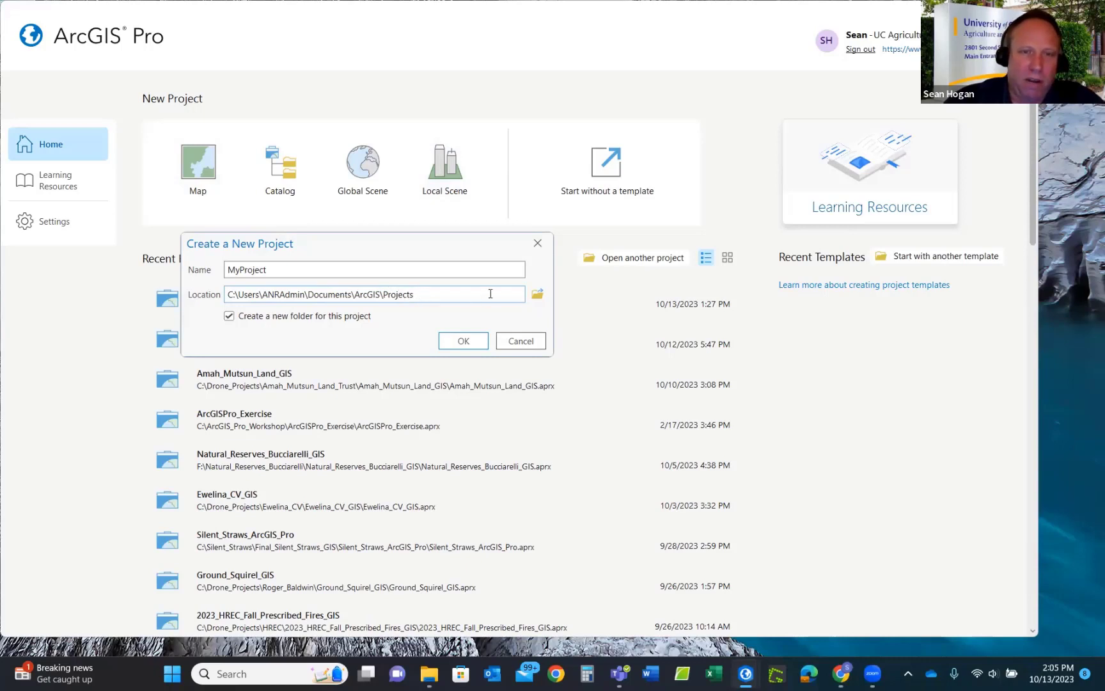
pyautogui.click(536, 295)
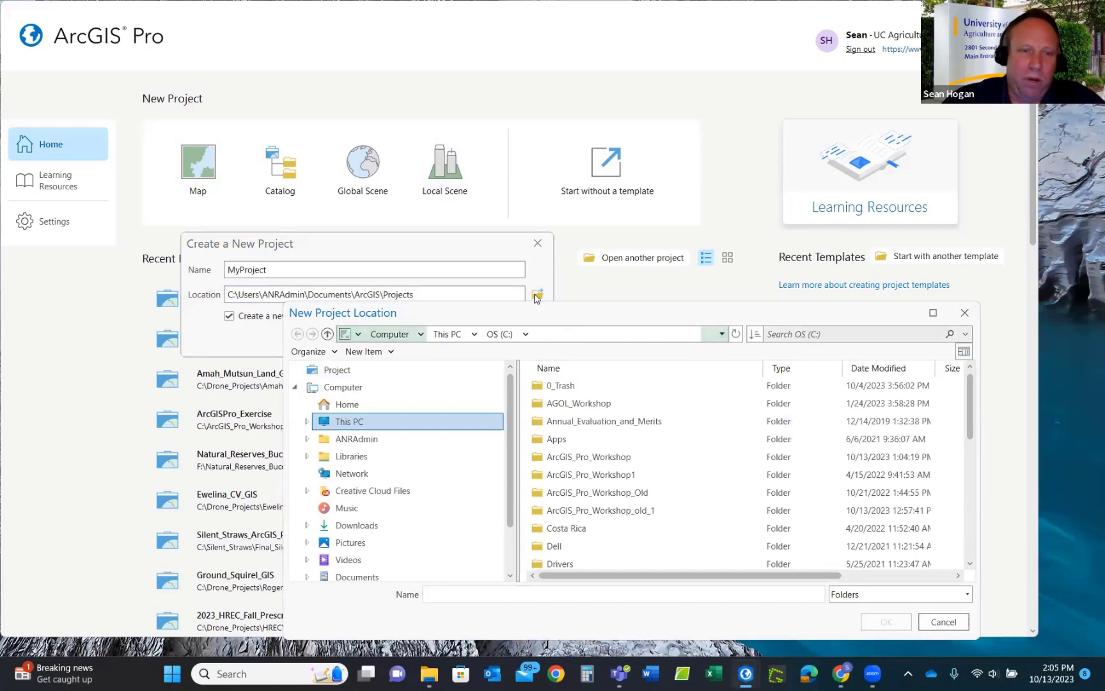
pyautogui.click(560, 385)
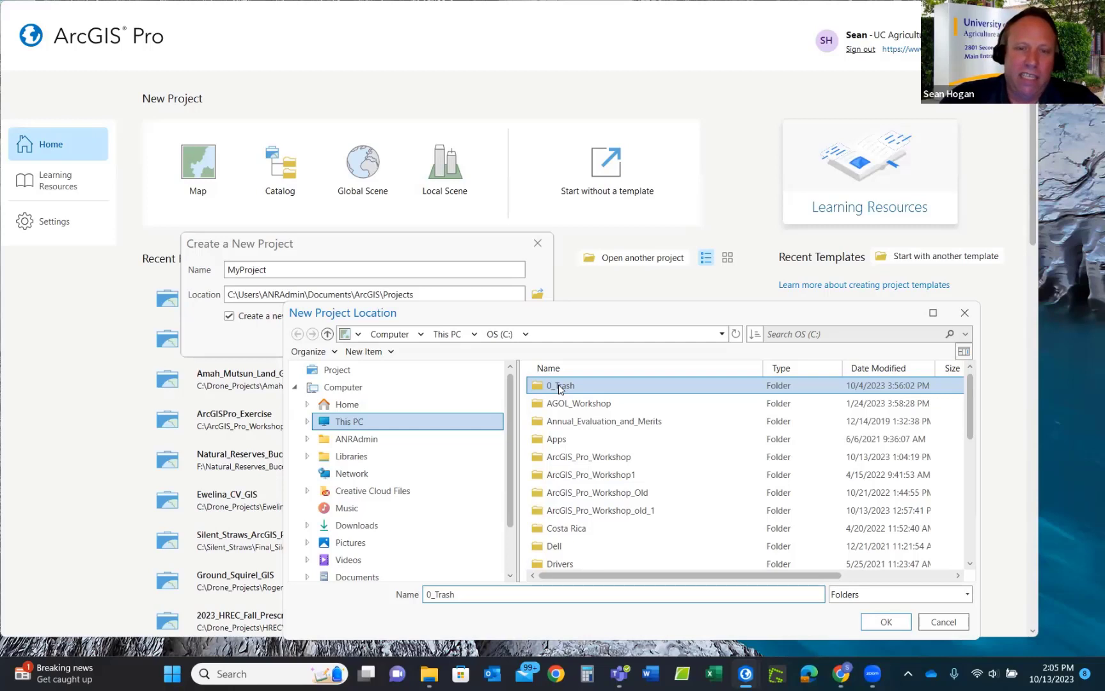
pyautogui.click(383, 421)
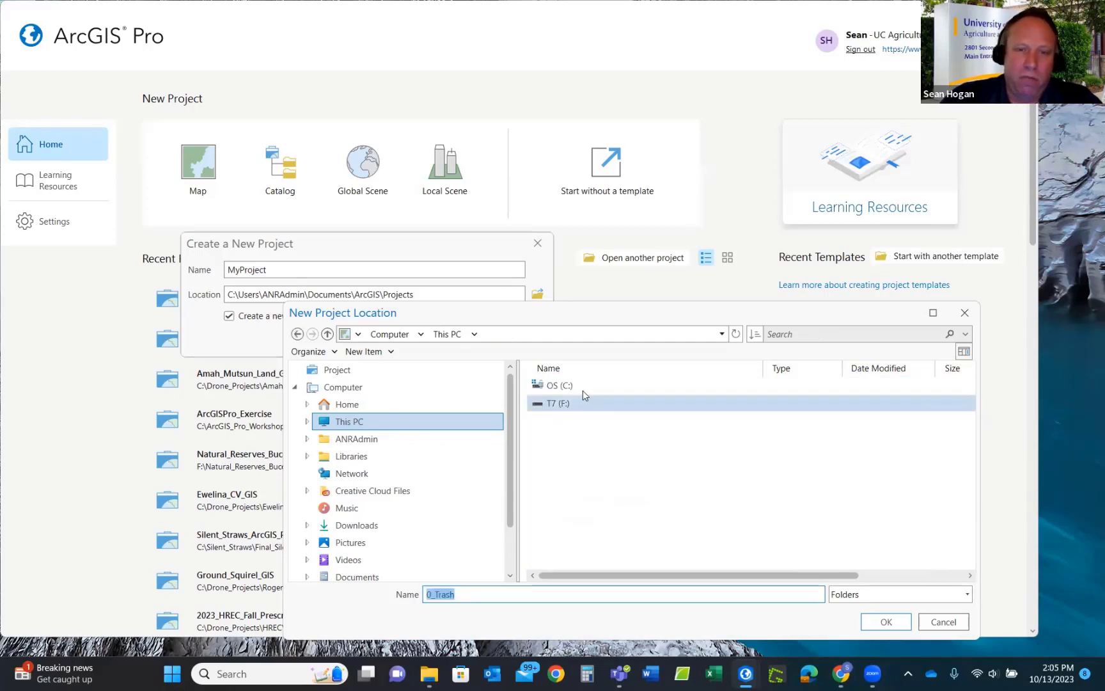
pyautogui.doubleClick(565, 385)
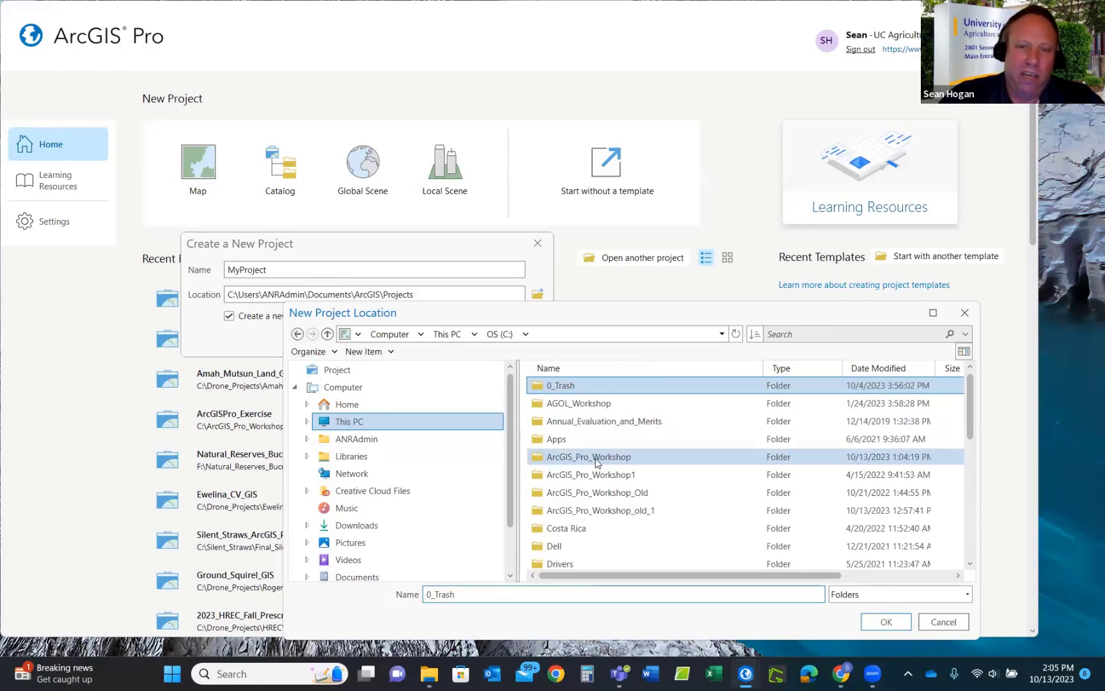
pyautogui.click(569, 408)
pyautogui.click(570, 389)
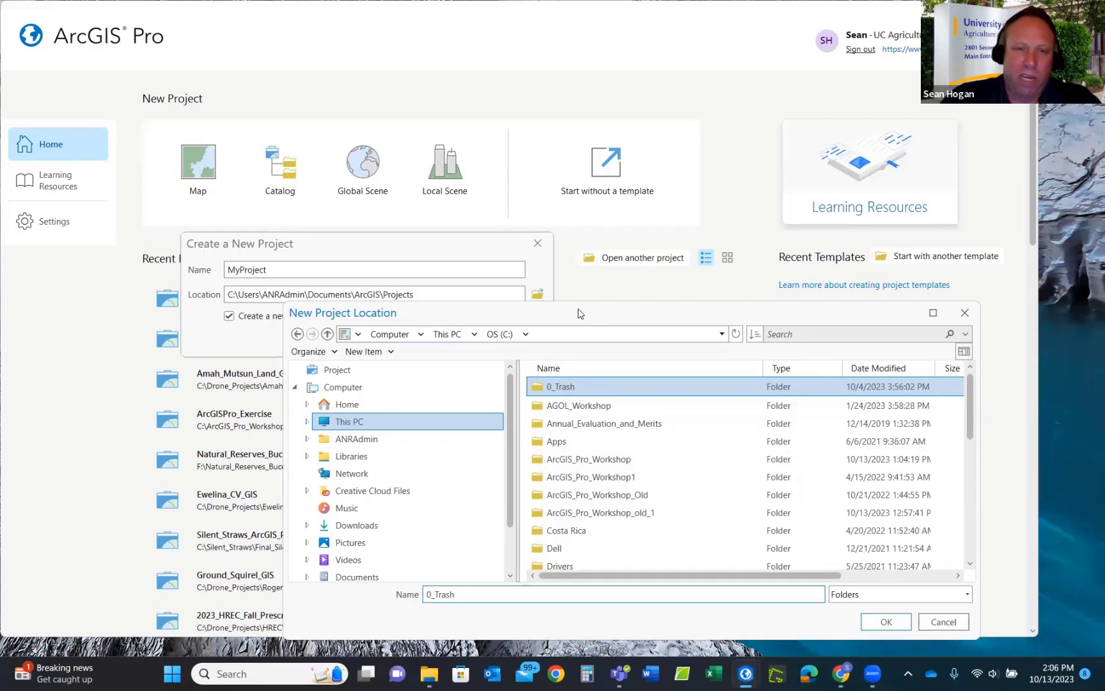
pyautogui.moveTo(578, 314); pyautogui.dragTo(420, 210)
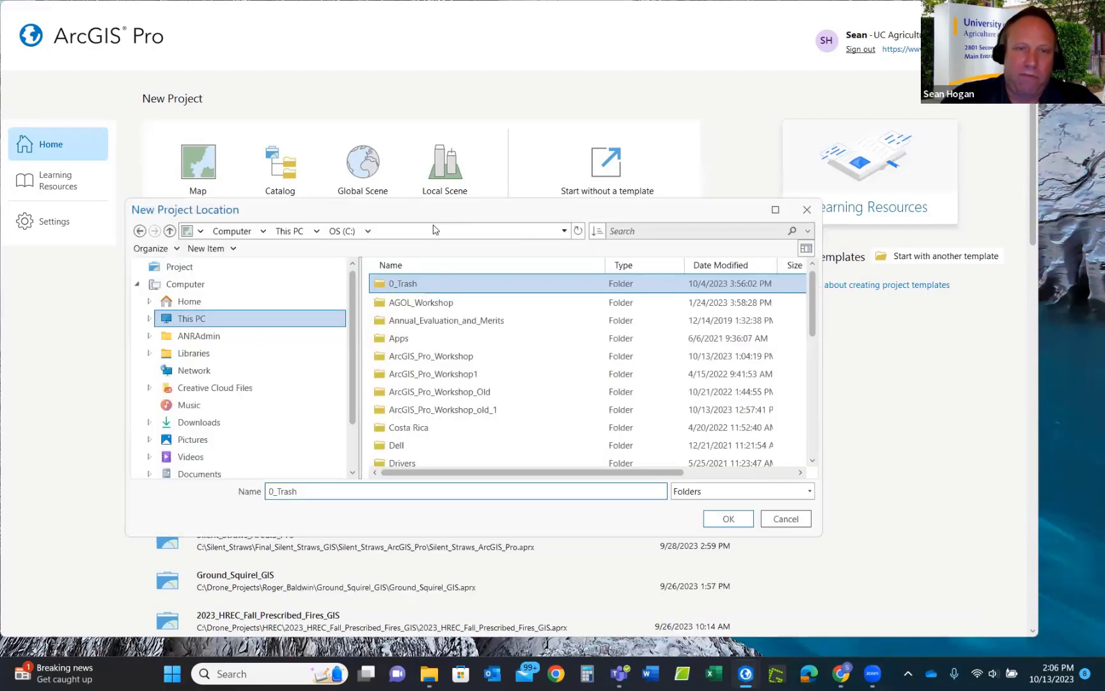
pyautogui.click(439, 358)
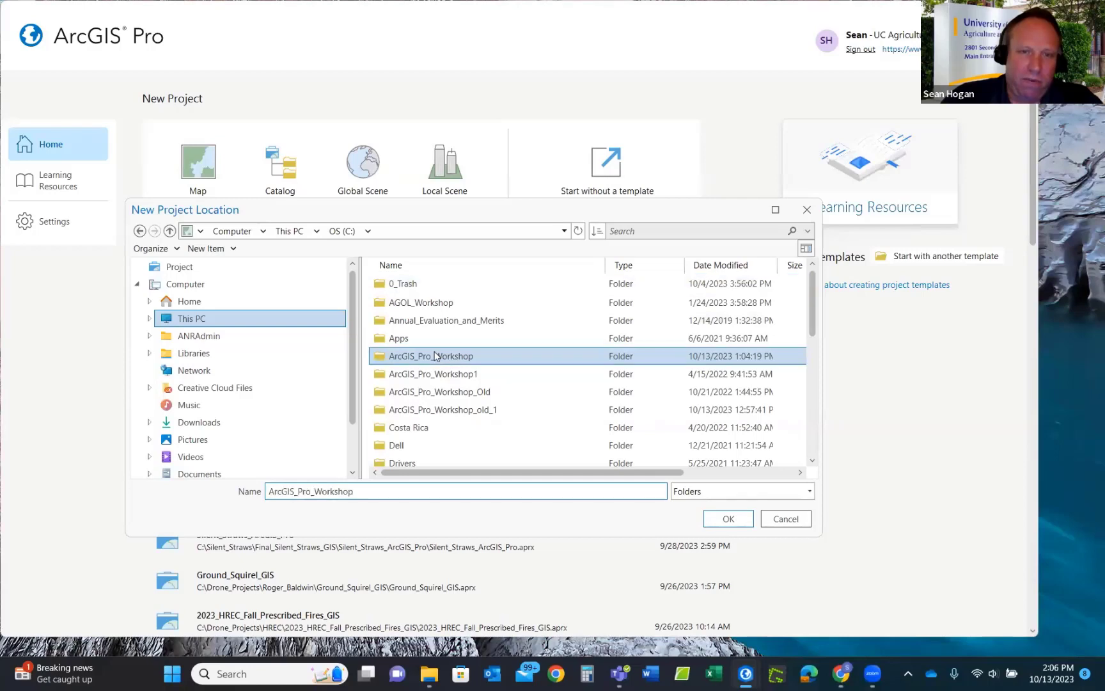
pyautogui.click(723, 517)
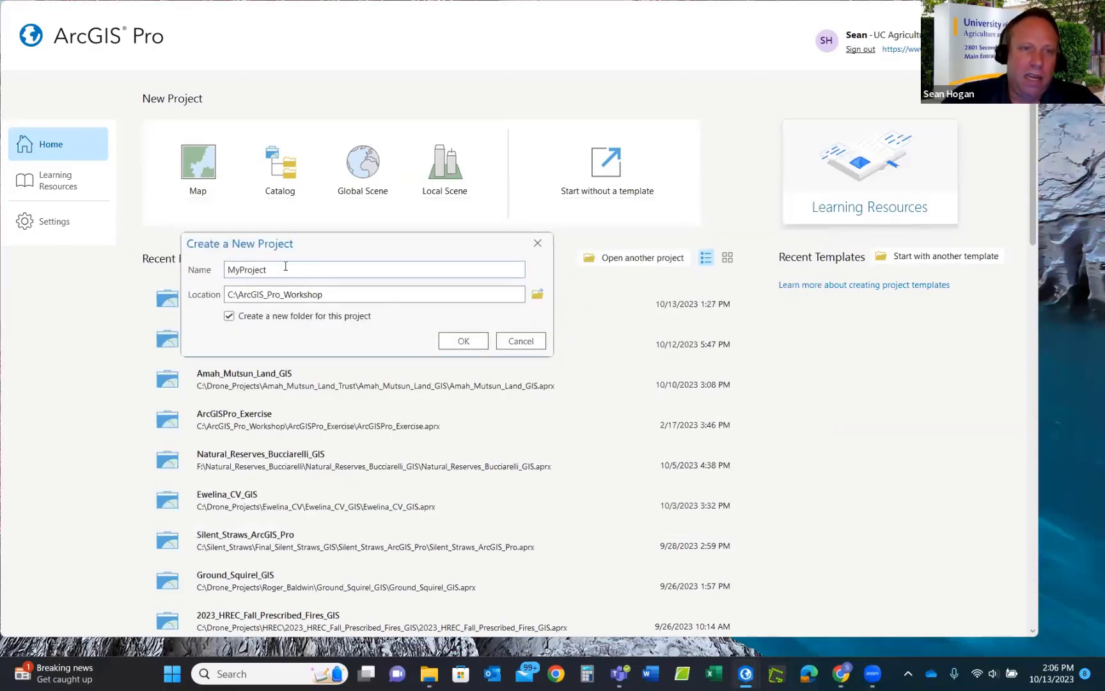
# Name the new project ArcGIS_Pro_Workshop_GIS and create it in its own folder inside C:\ArcGIS_Pro_Workshop.
pyautogui.doubleClick(314, 273)
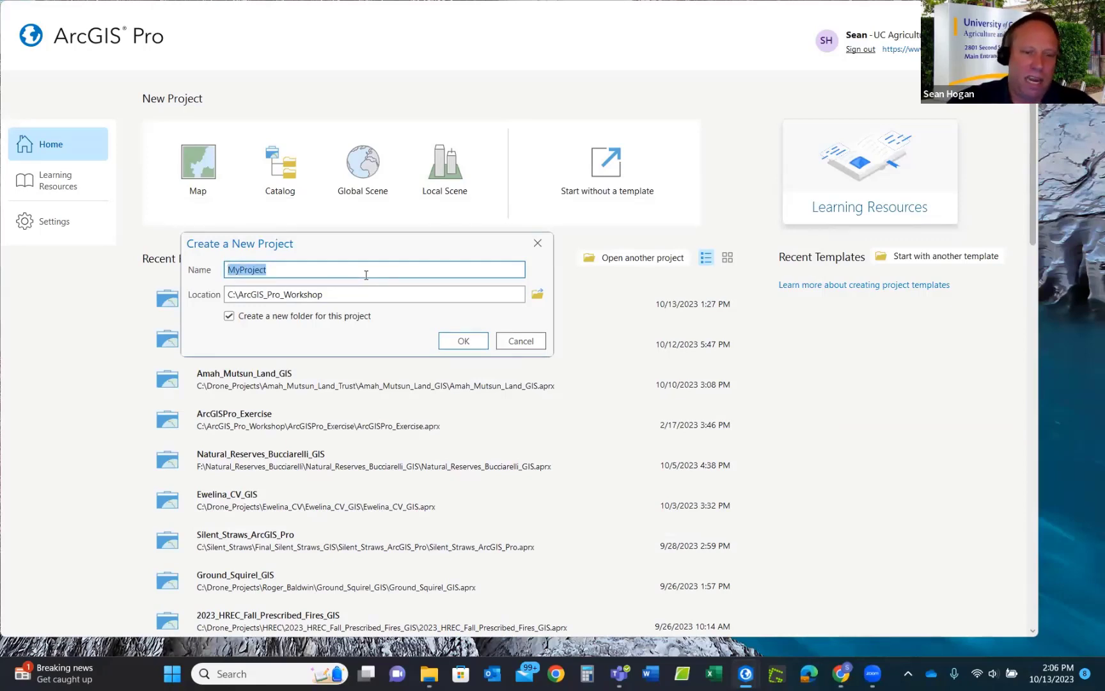
pyautogui.write('ArcGIS')
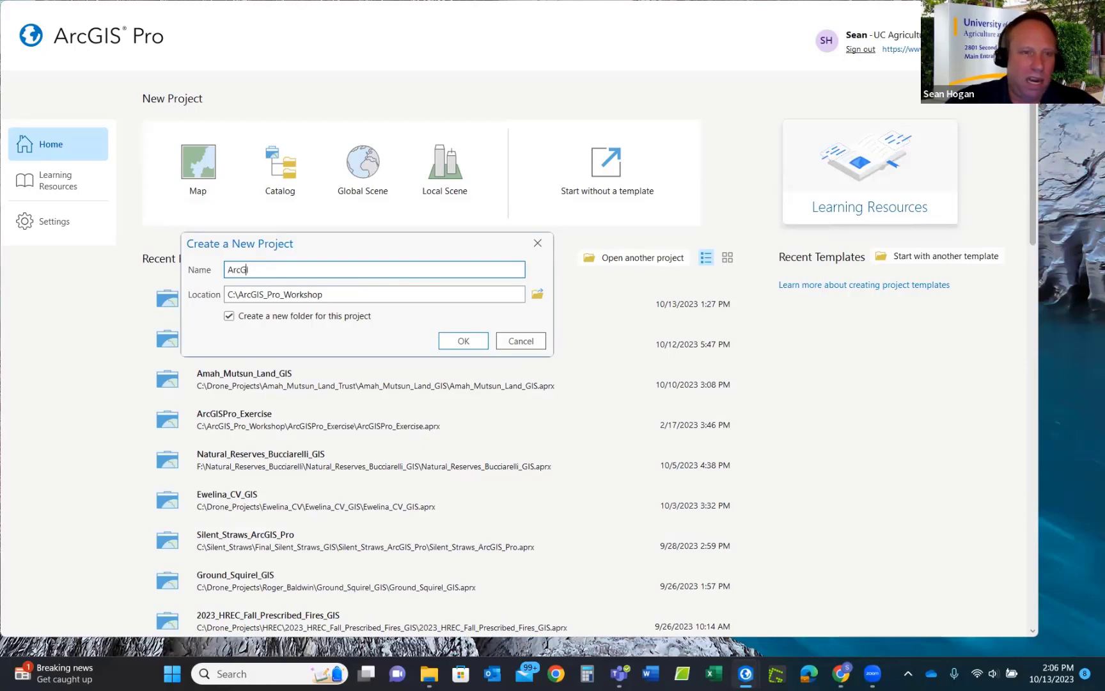
pyautogui.write('_P')
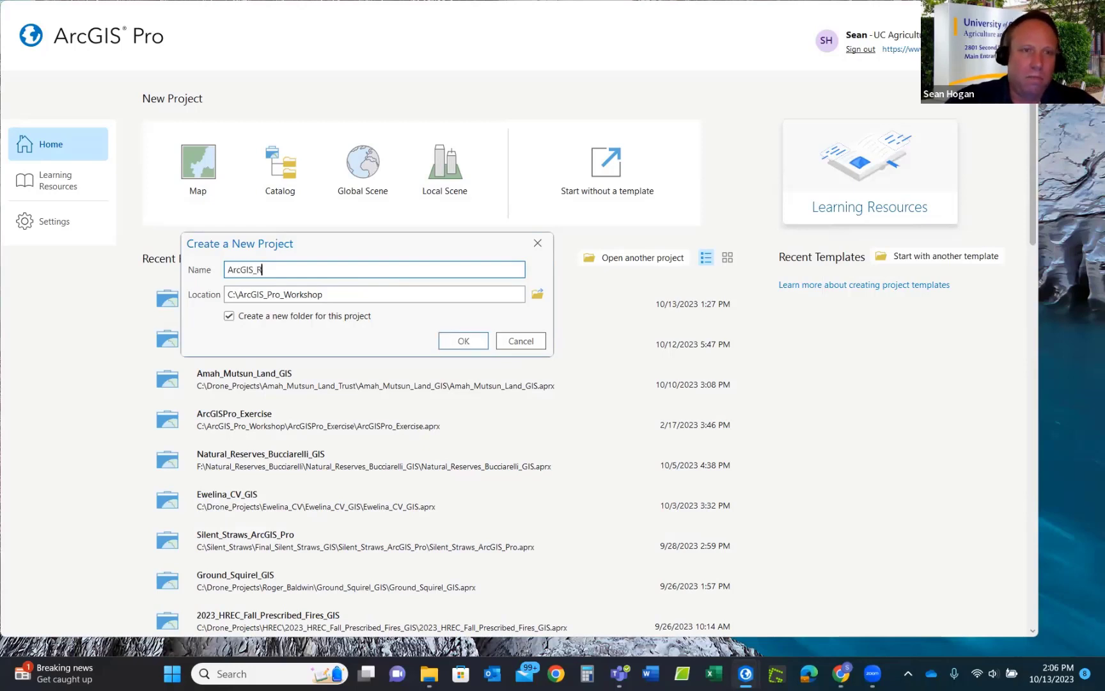
pyautogui.press('BackSpace')
pyautogui.write('P')
pyautogui.press('BackSpace')
pyautogui.write('Pro')
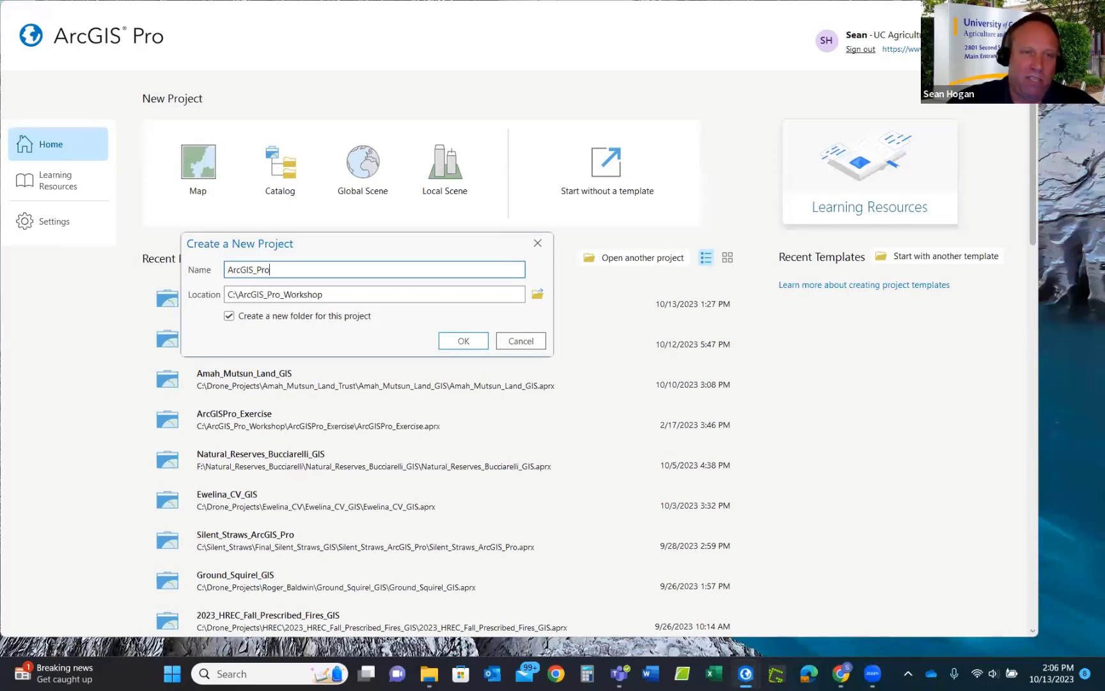
pyautogui.write('_')
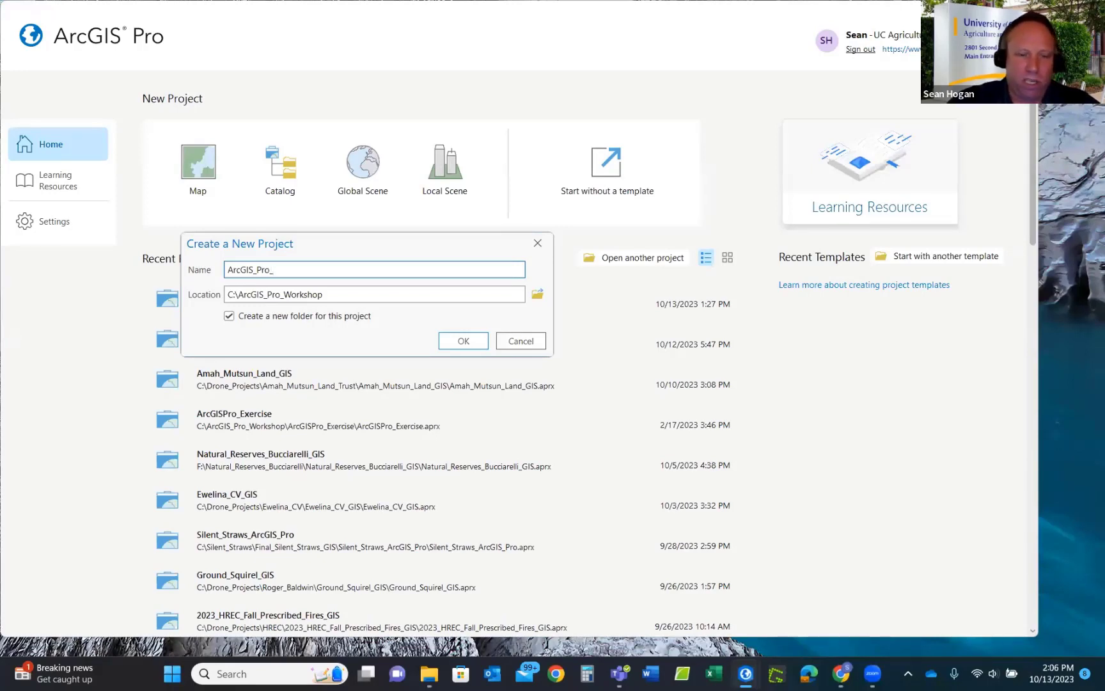
pyautogui.write('Workshop')
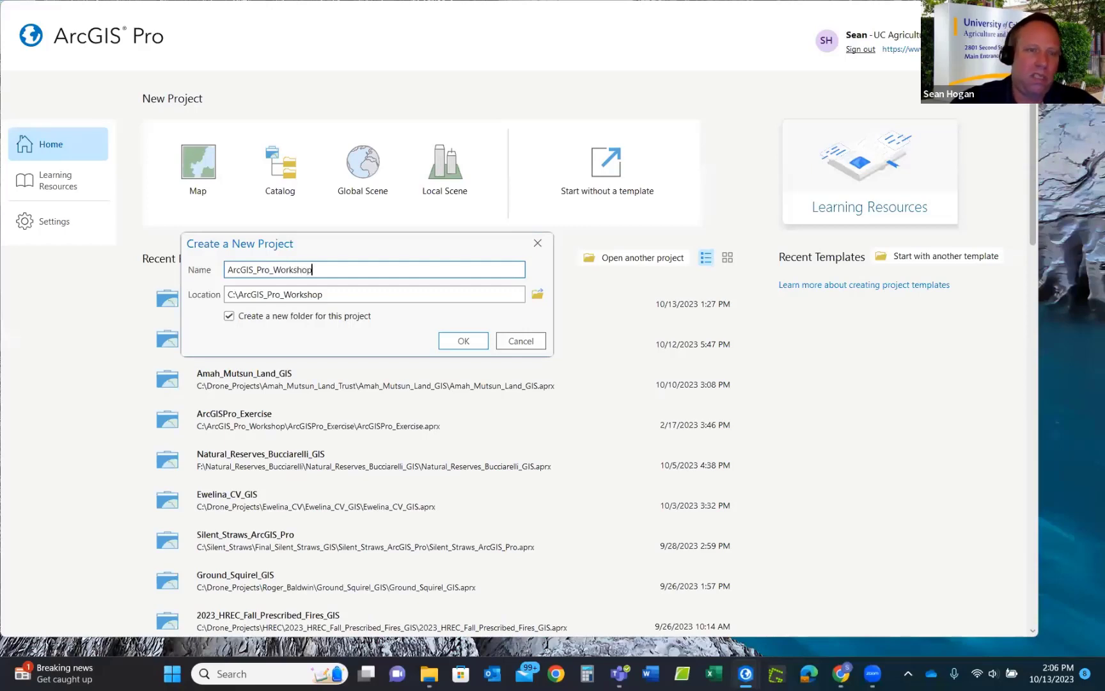
pyautogui.write('_')
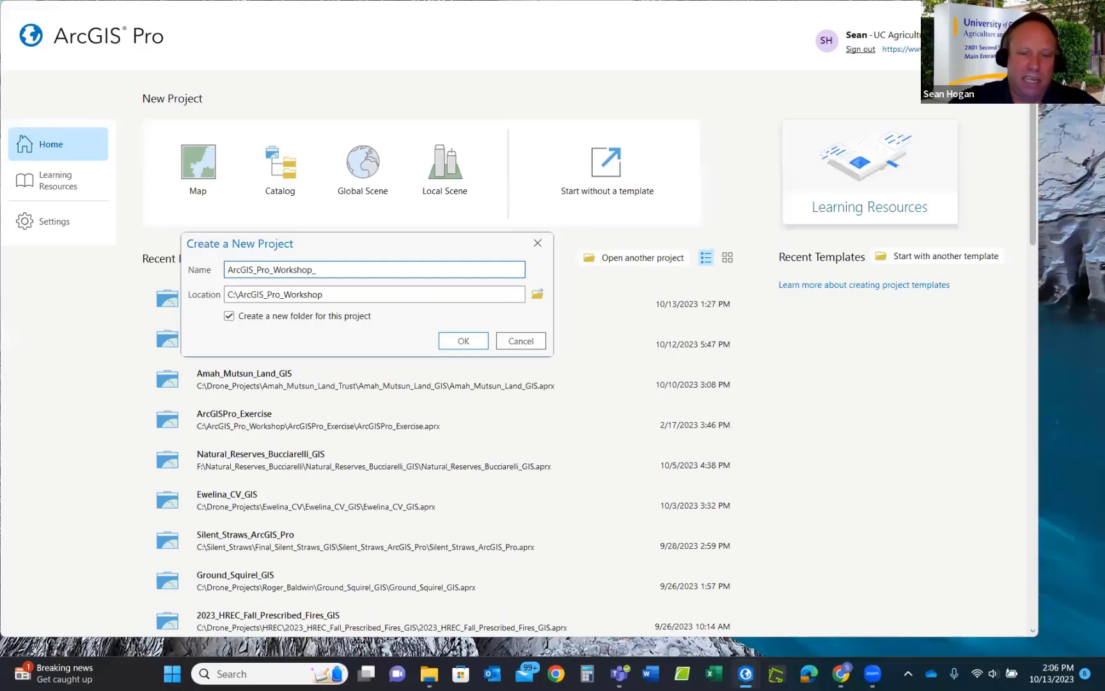
pyautogui.write('GIS')
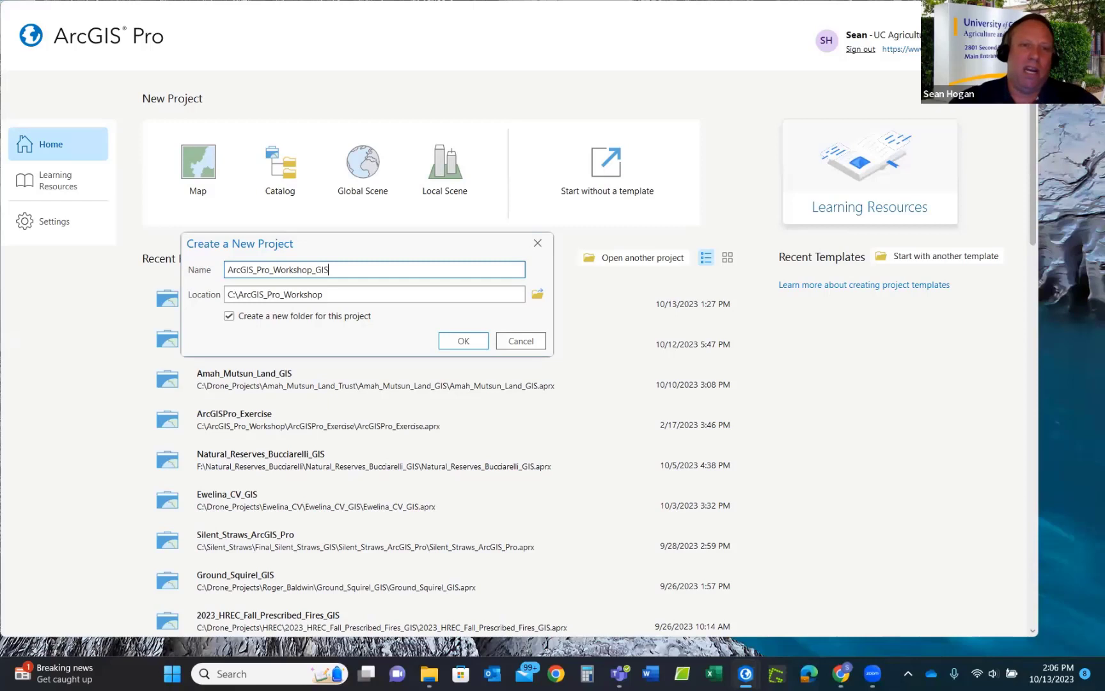
pyautogui.click(462, 340)
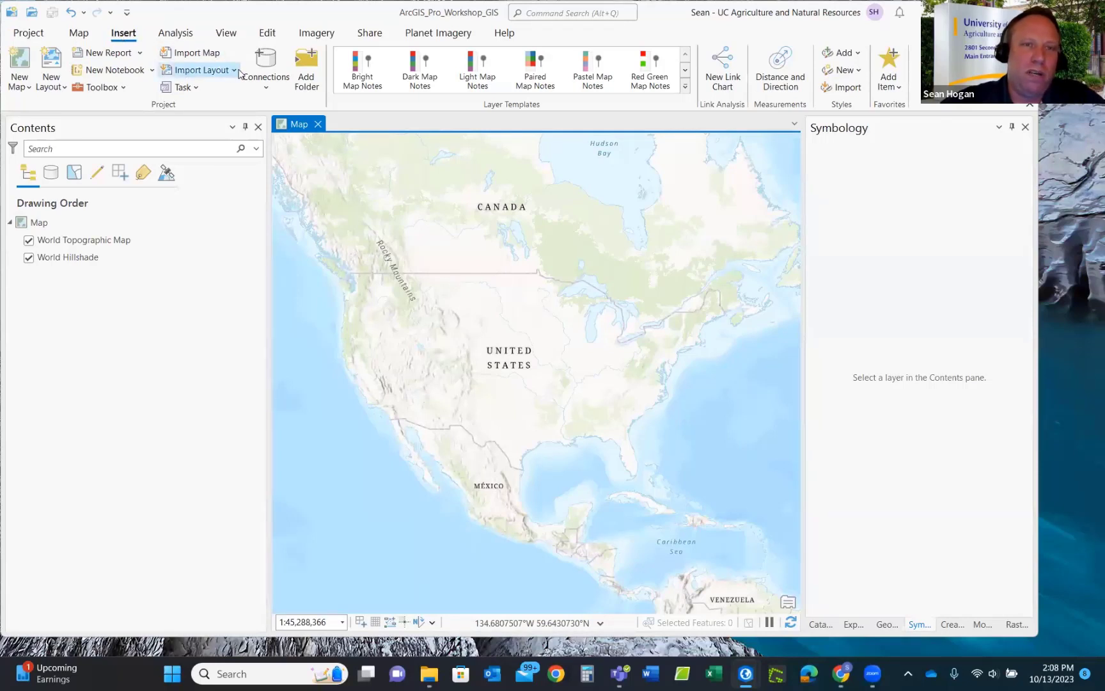
# Add a folder connection to the ArcGIS_Pro_Workshop folder on the C: drive.
pyautogui.click(306, 62)
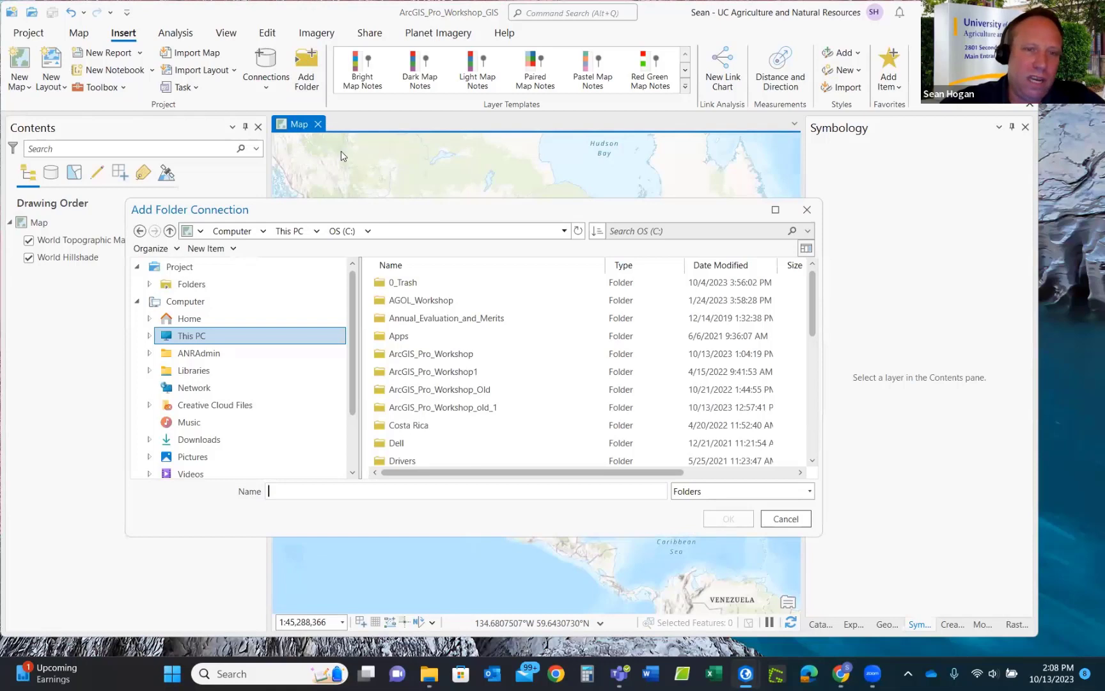
pyautogui.click(193, 337)
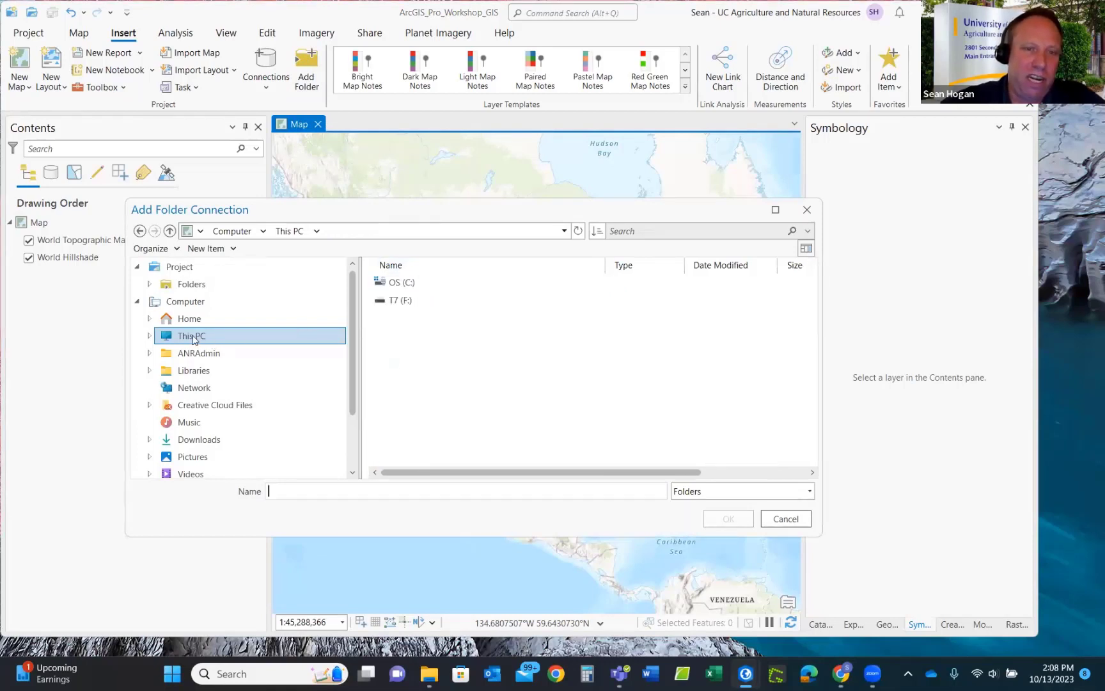
pyautogui.doubleClick(395, 283)
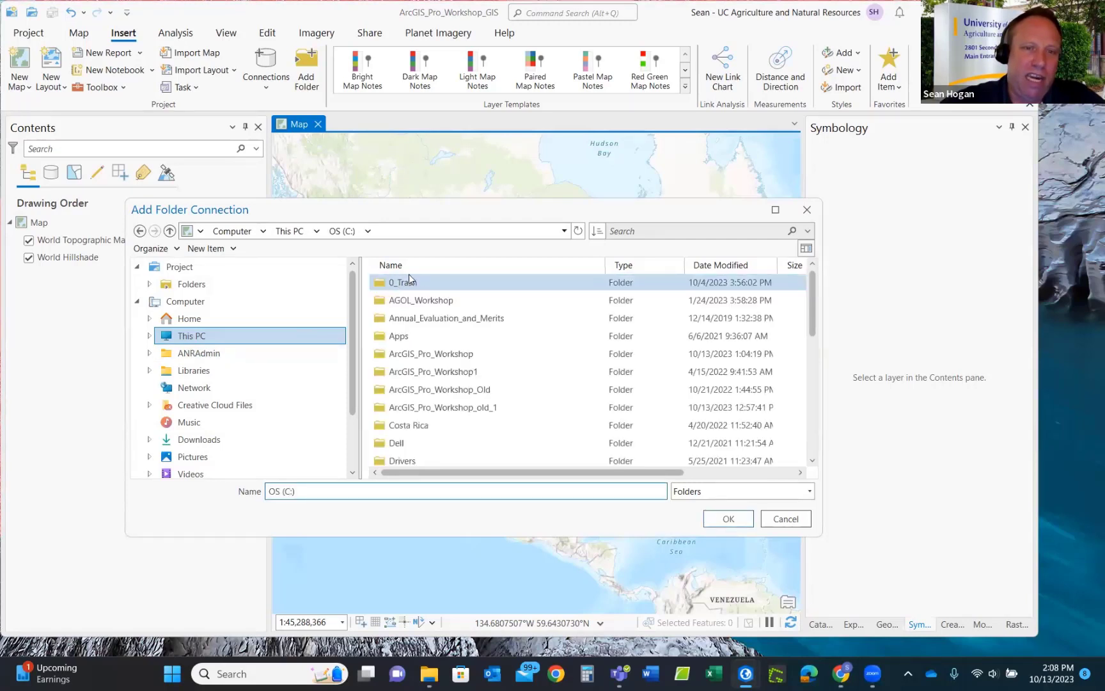
pyautogui.click(433, 358)
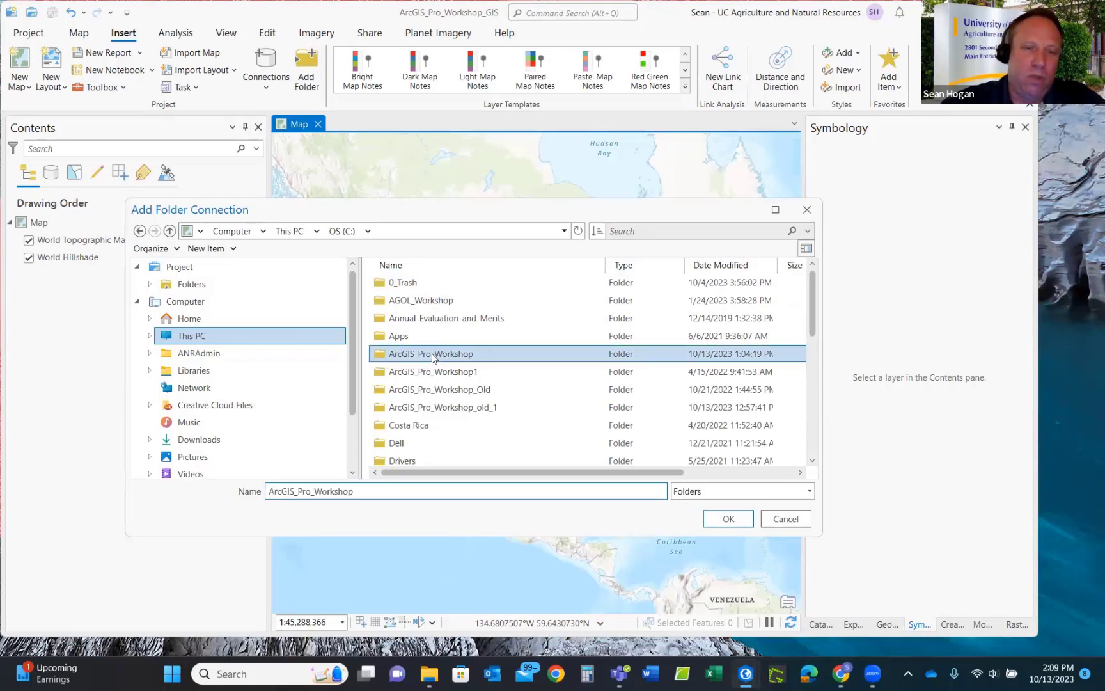
pyautogui.click(728, 518)
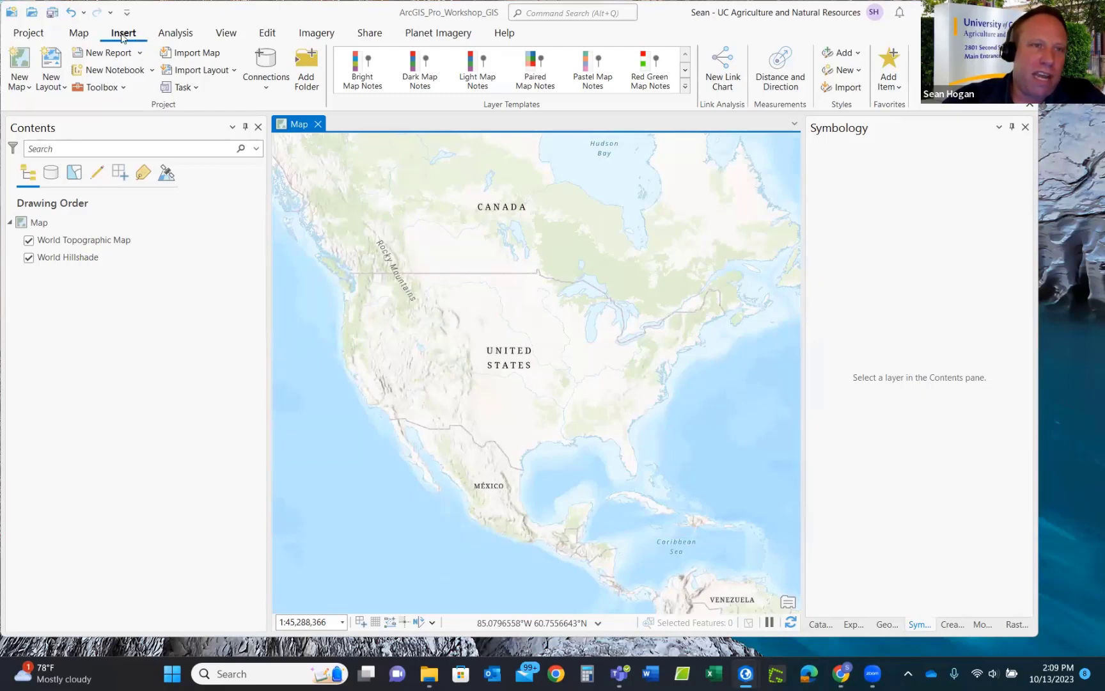
# Start adding data to the map and browse to the project's ArcGIS_Pro_Workshop folder connection.
pyautogui.click(78, 34)
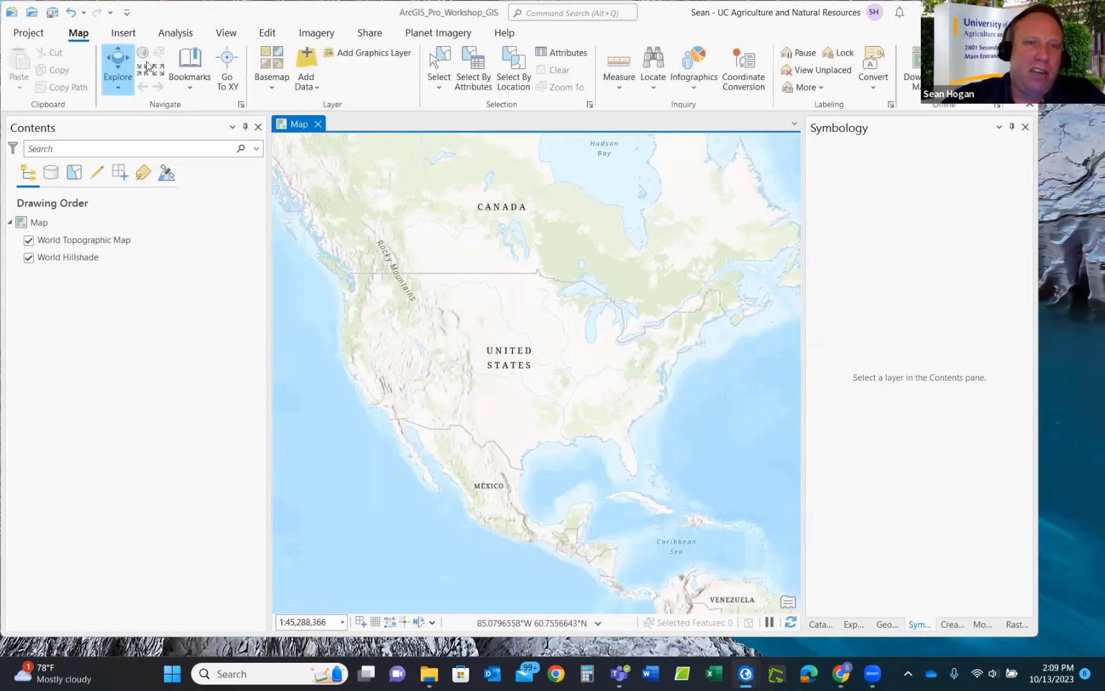
pyautogui.click(308, 61)
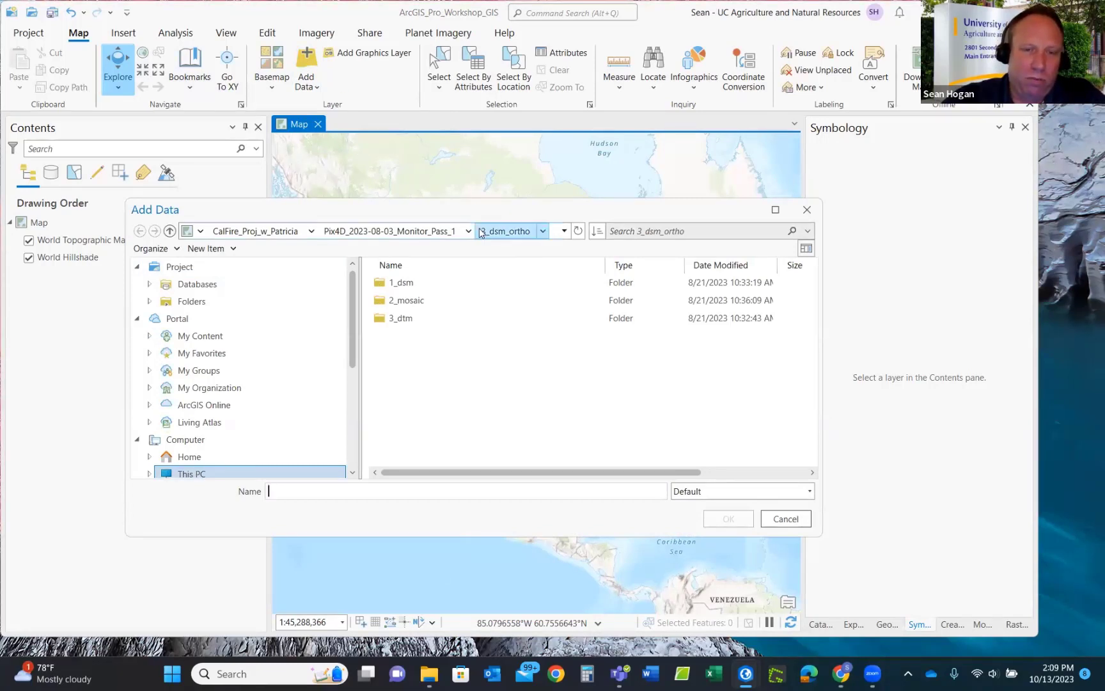
pyautogui.click(409, 300)
pyautogui.click(427, 345)
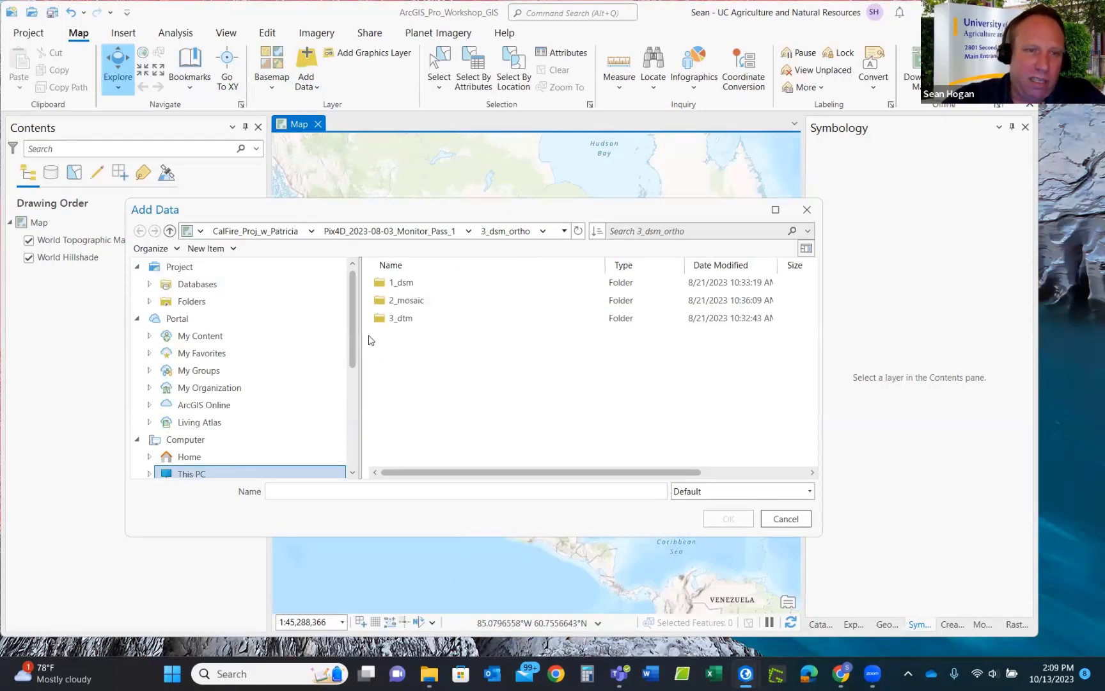
pyautogui.click(351, 302)
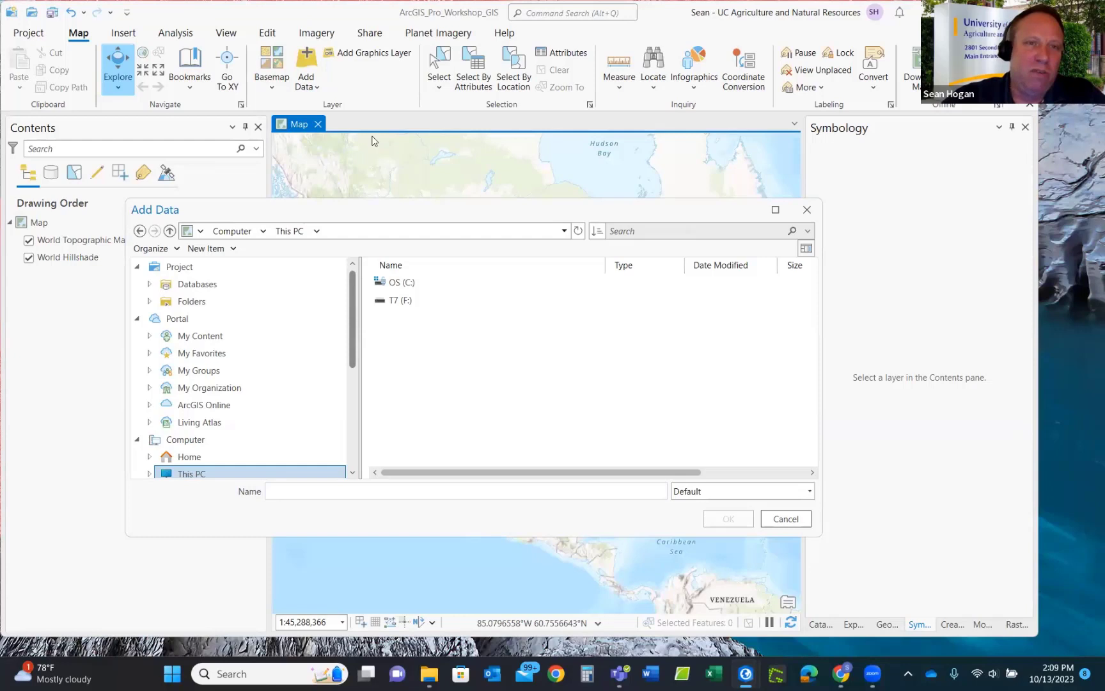
pyautogui.click(447, 310)
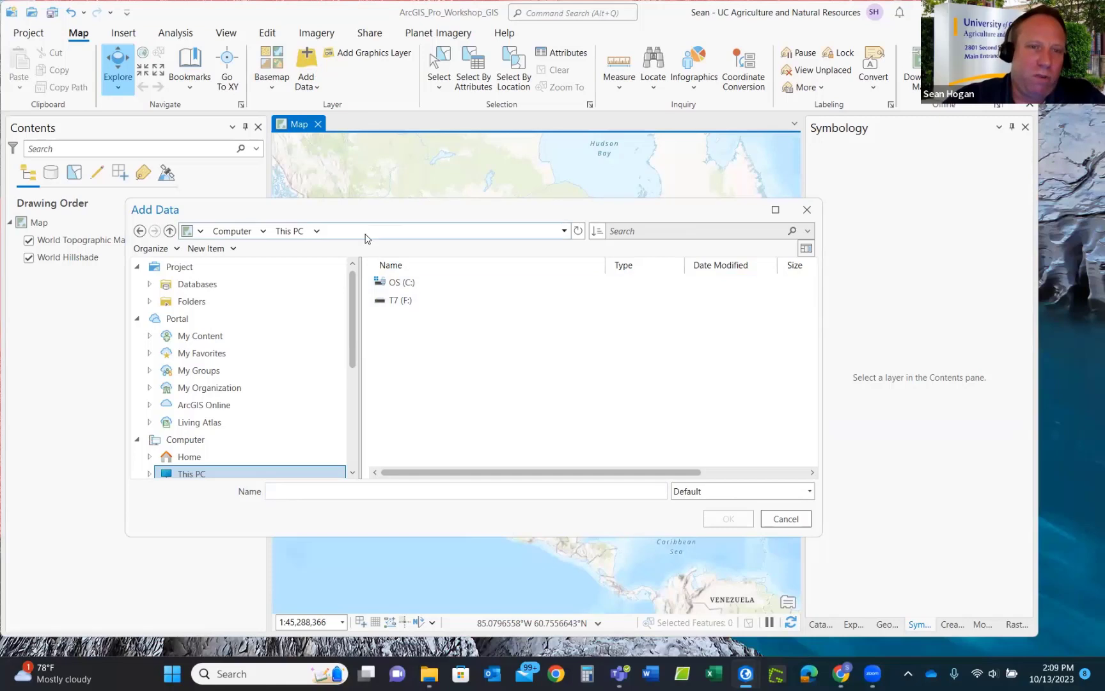
pyautogui.click(150, 302)
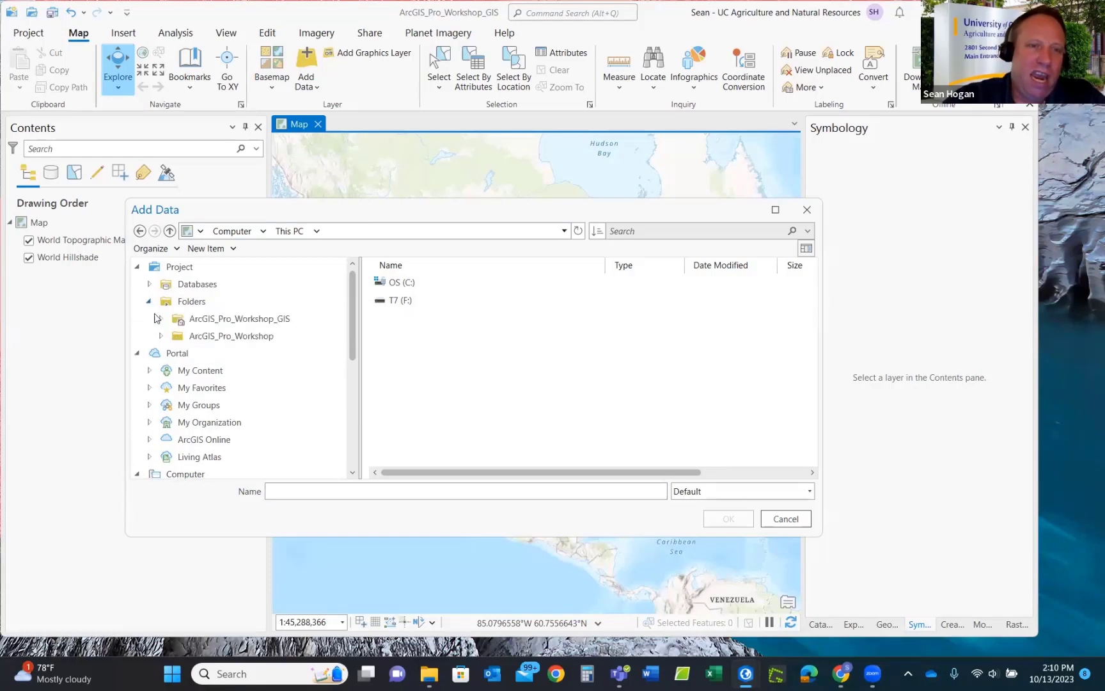
pyautogui.click(196, 337)
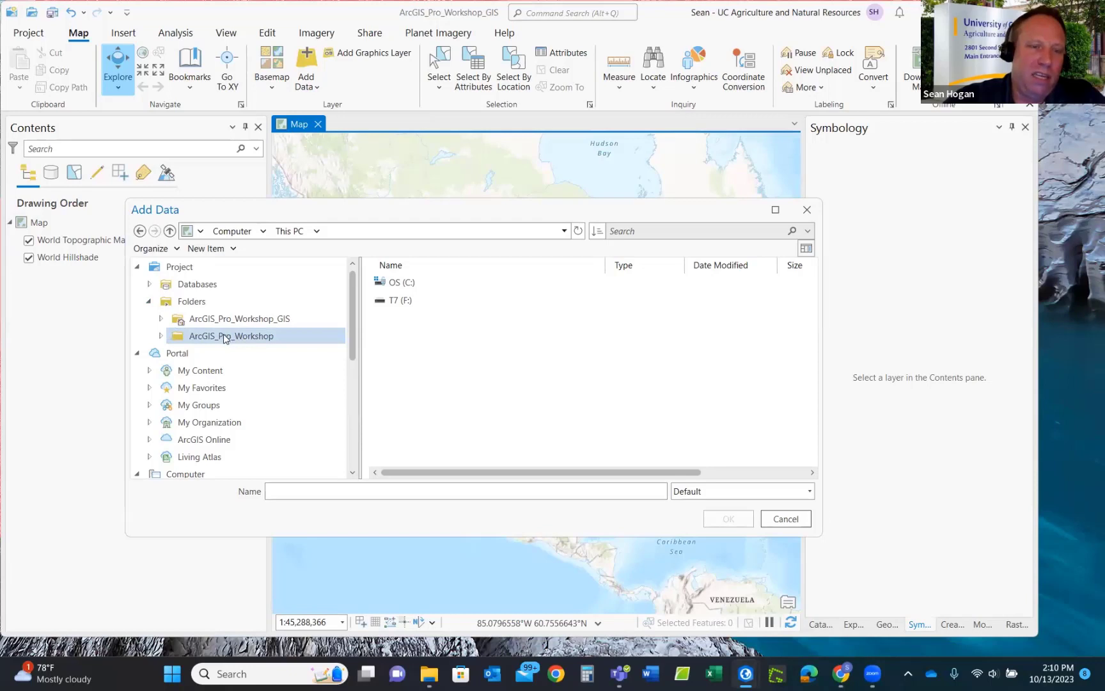
pyautogui.click(225, 337)
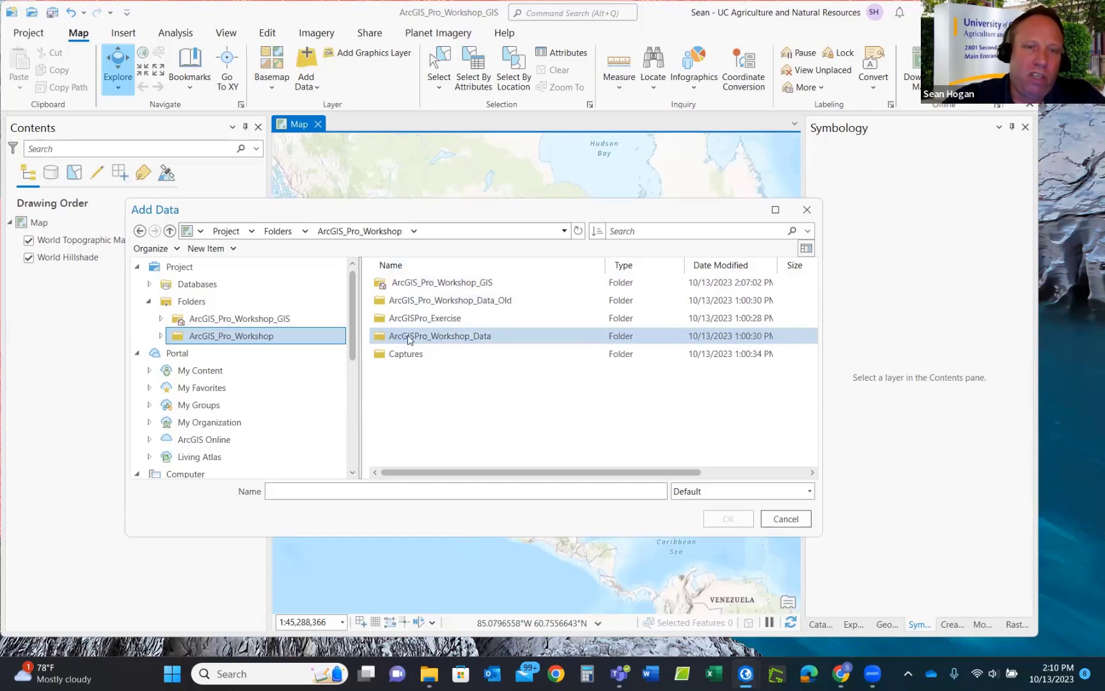
# Open the Mosaic folder inside ArcGISPro_Workshop_Data.
pyautogui.doubleClick(432, 339)
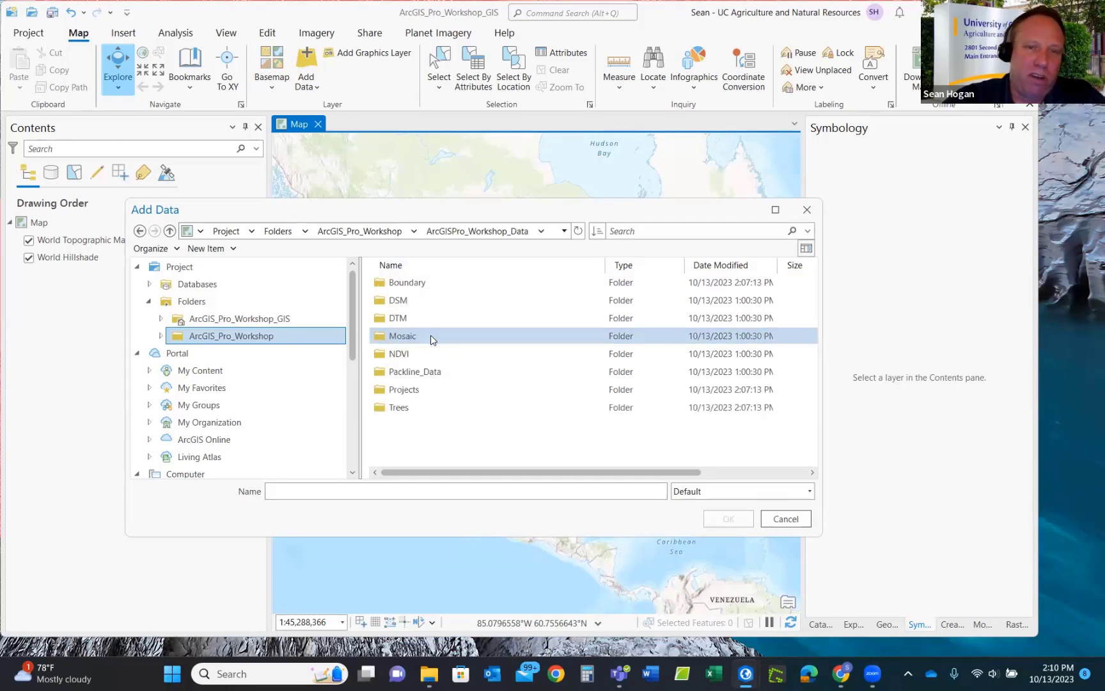
pyautogui.click(441, 317)
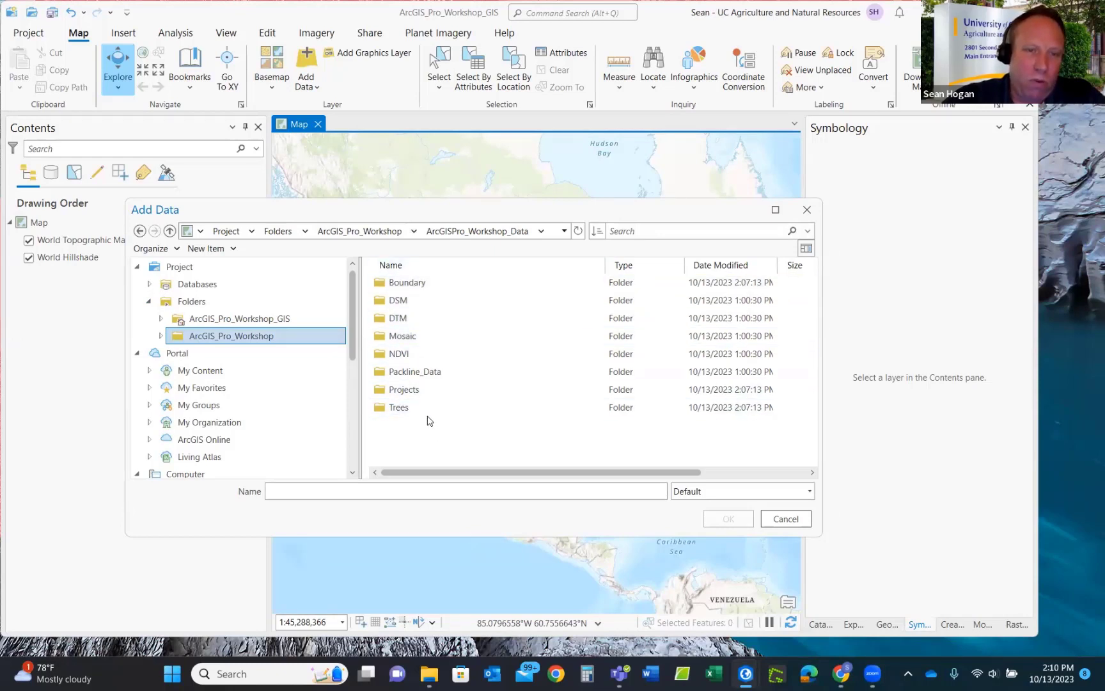
pyautogui.click(403, 339)
pyautogui.doubleClick(403, 338)
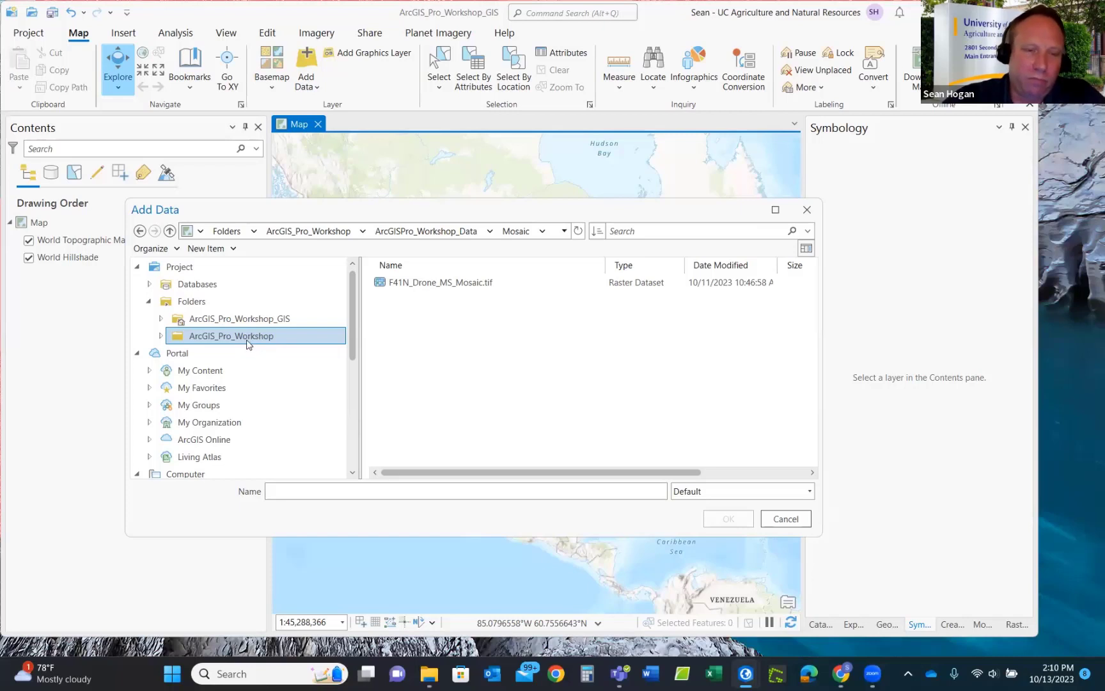
# Look at the individual bands inside F41N_Drone_MS_Mosaic.tif, and add the whole raster from the Mosaic folder to the map.
pyautogui.click(446, 286)
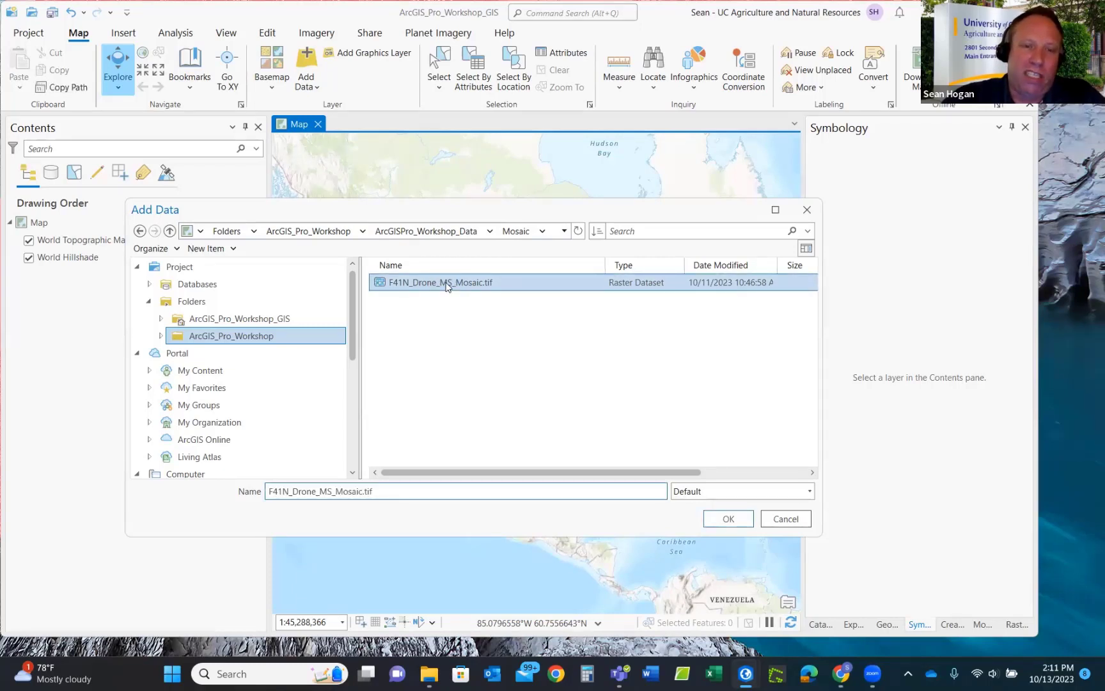
pyautogui.rightClick(446, 286)
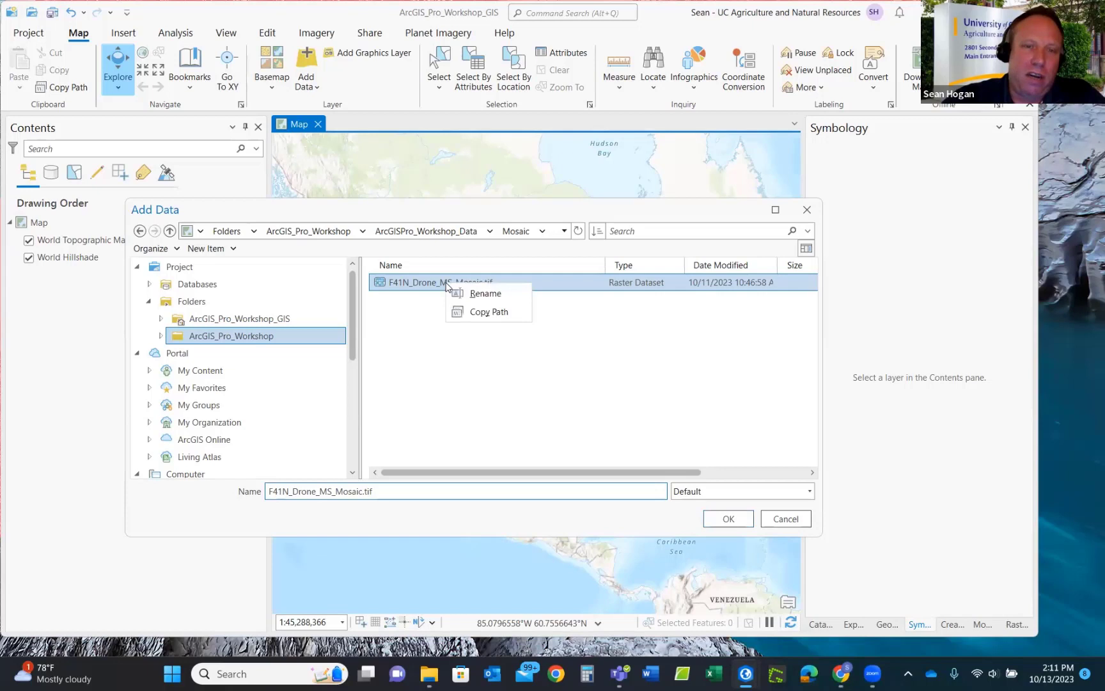
pyautogui.click(405, 286)
pyautogui.doubleClick(403, 282)
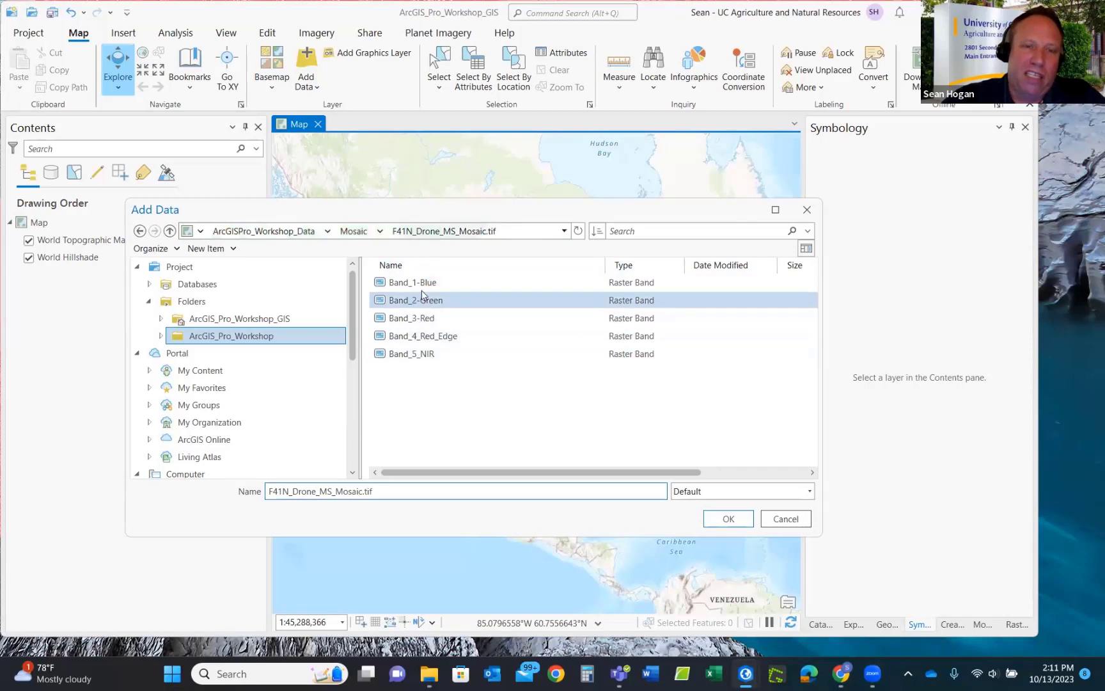
pyautogui.click(361, 235)
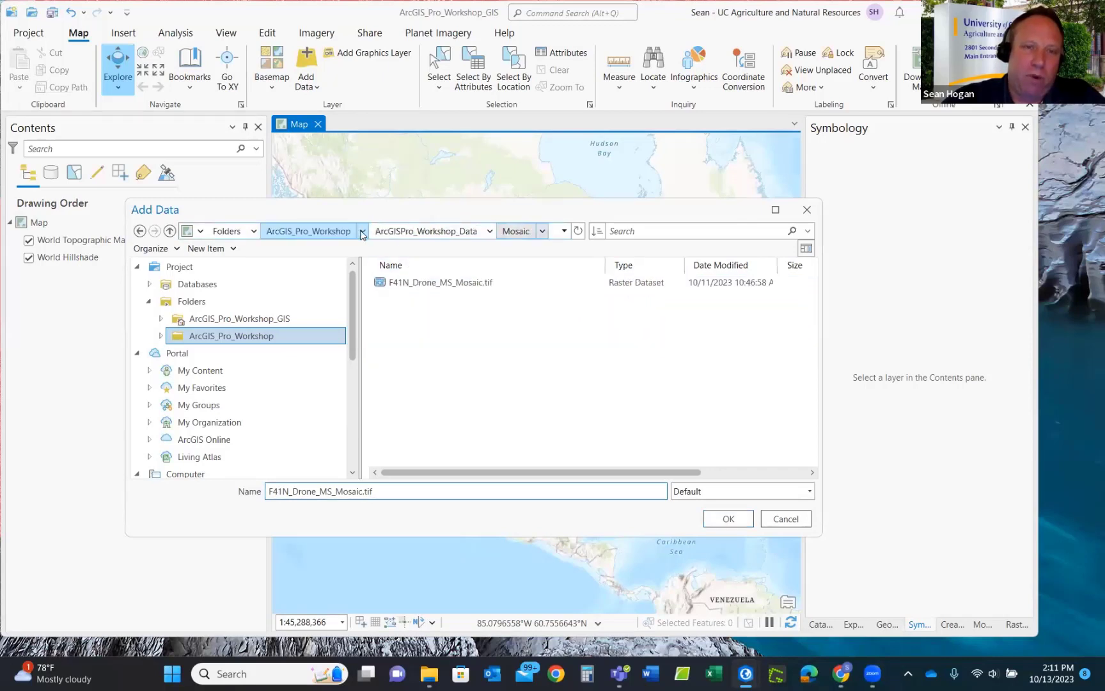
pyautogui.click(420, 276)
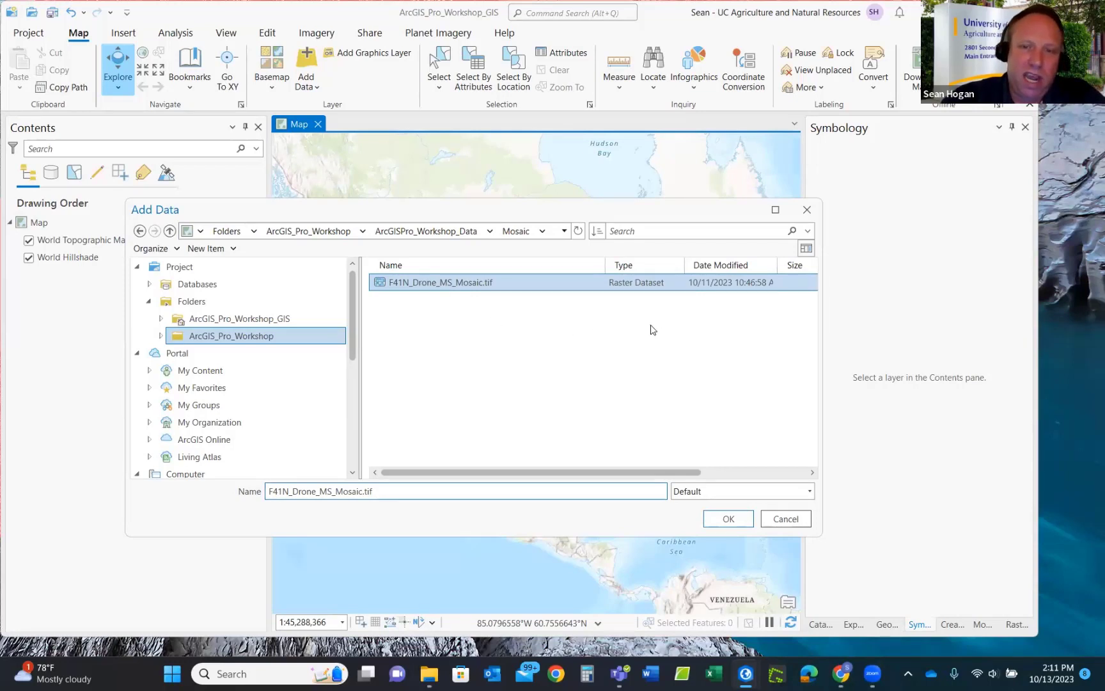
pyautogui.click(728, 517)
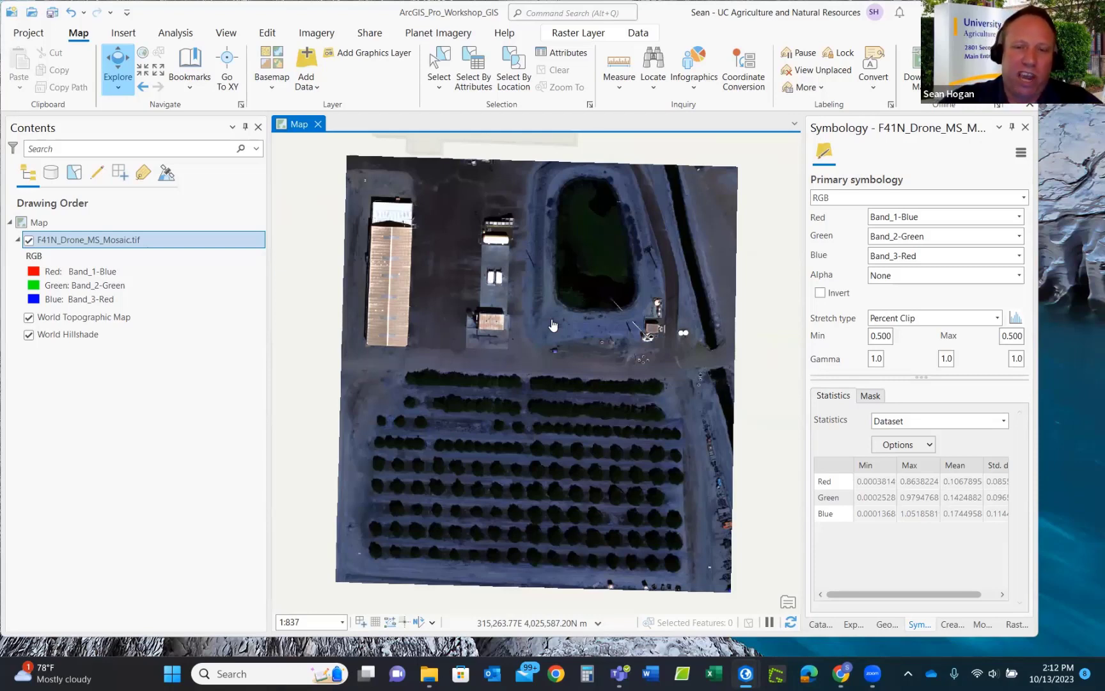
# Check the RGB pixel values at a point among the tree rows of the drone mosaic, and dismiss the pop-up.
pyautogui.click(548, 454)
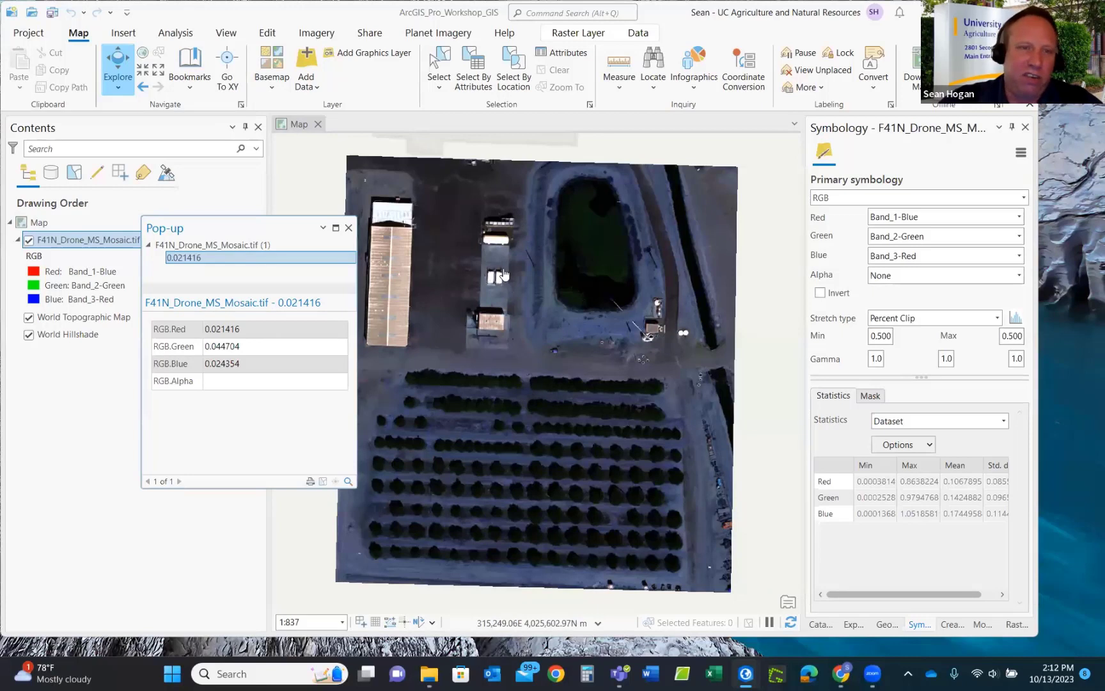
pyautogui.click(348, 229)
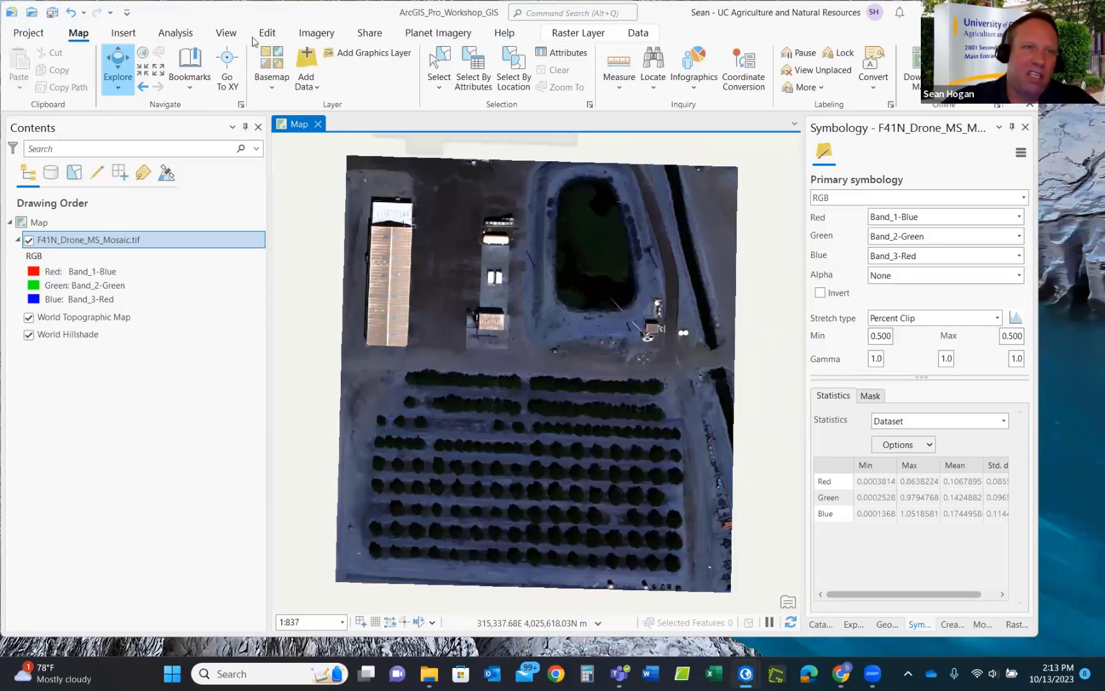
# Show the Catalog pane for the project.
pyautogui.click(228, 34)
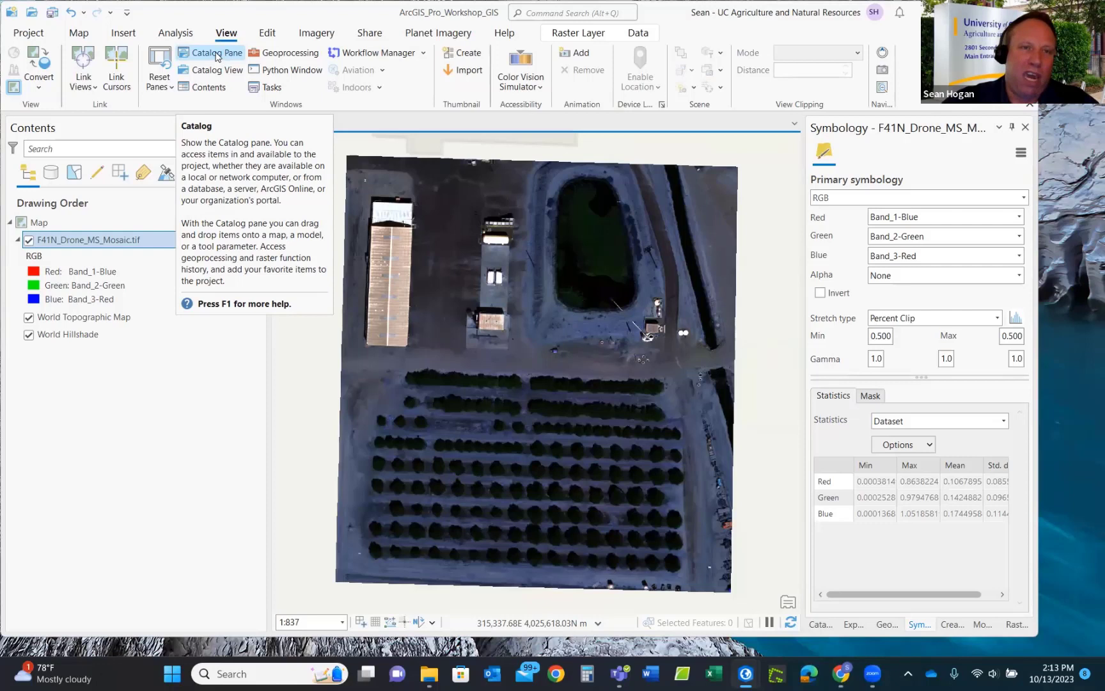
pyautogui.click(216, 55)
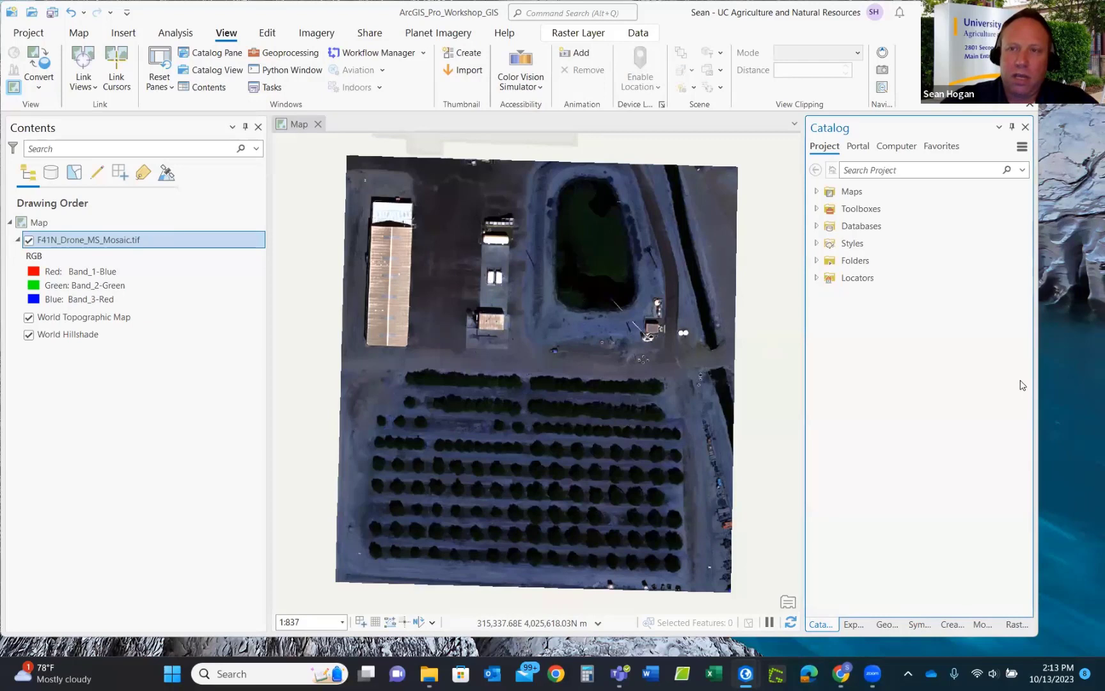
# Expand the project's folder connections down to the subfolders of ArcGISPro_Workshop_Data inside ArcGIS_Pro_Workshop.
pyautogui.click(816, 261)
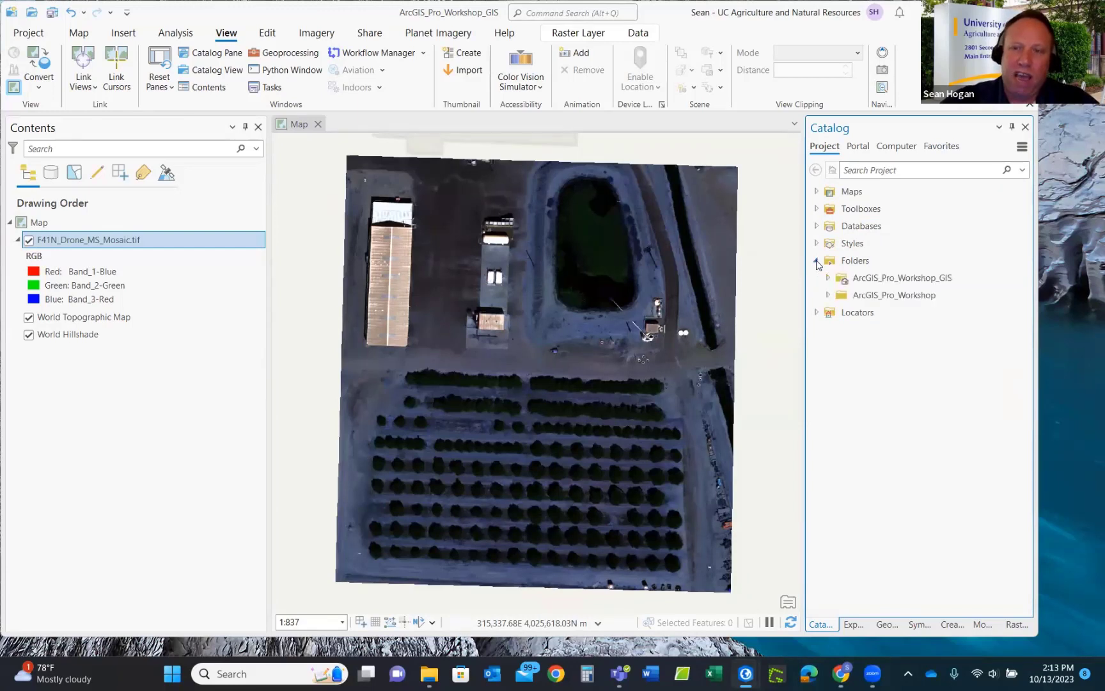
pyautogui.click(829, 295)
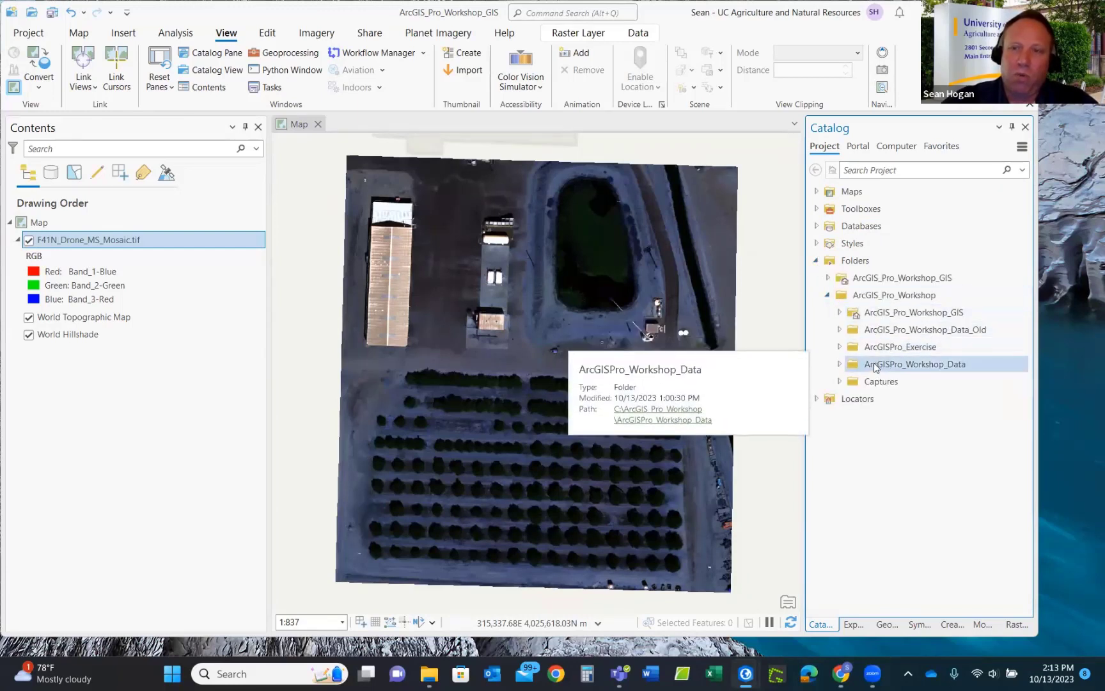
pyautogui.click(841, 365)
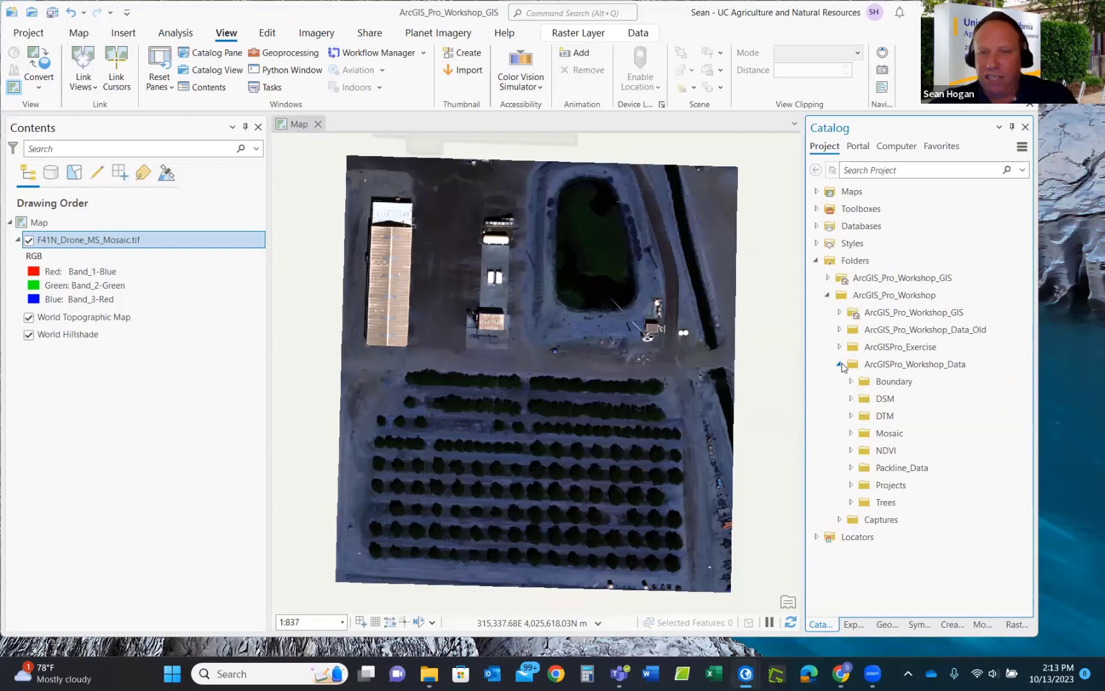
pyautogui.click(834, 295)
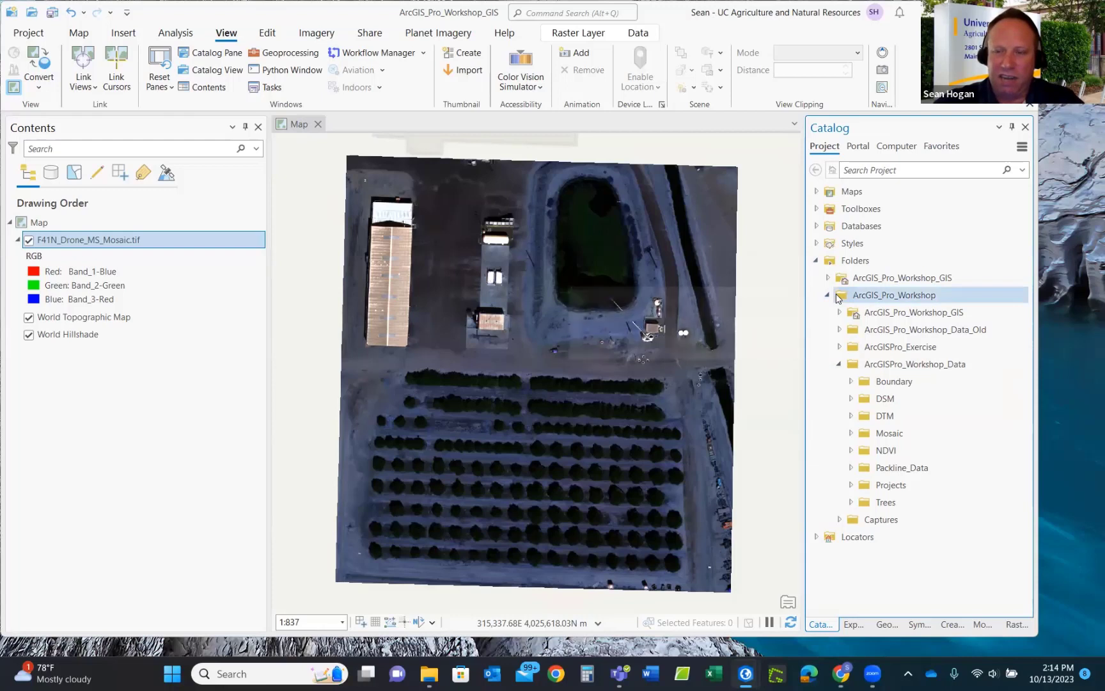
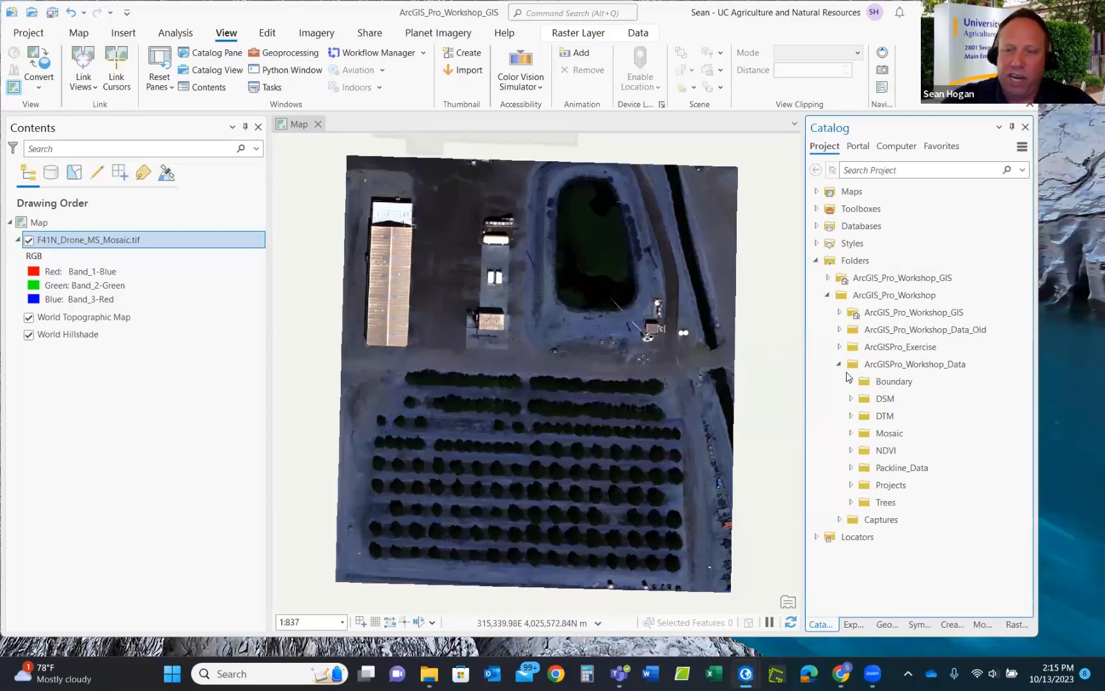
pyautogui.click(930, 382)
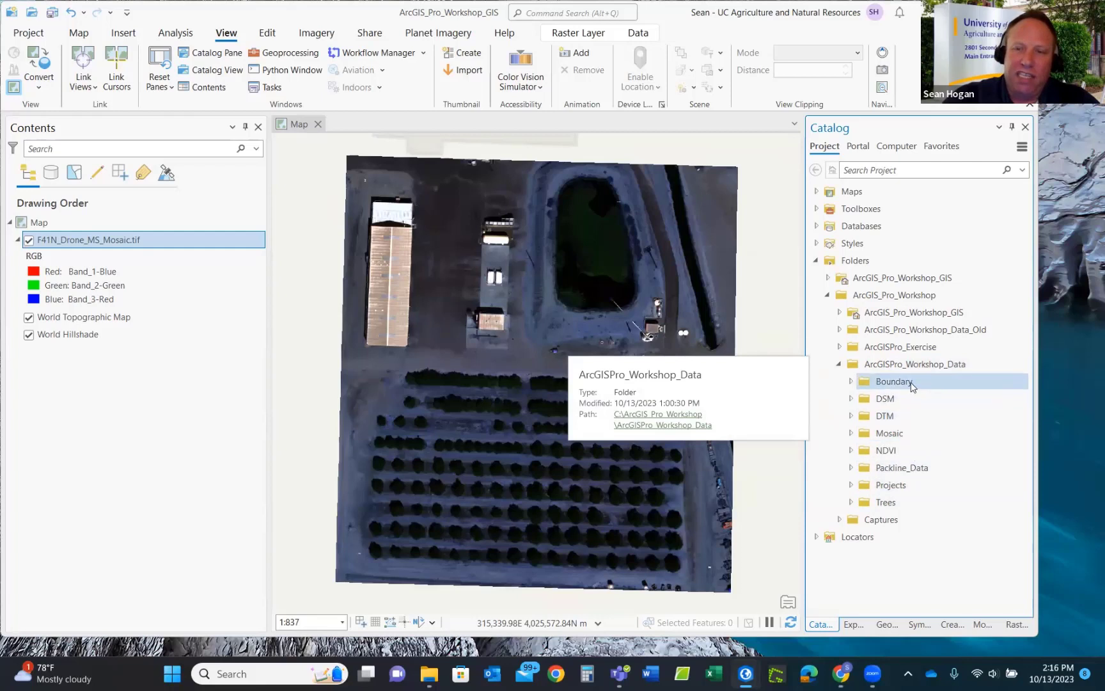
# Add LREC_Boundary.shp from the Boundary folder to the map, and place the F41N_Drone_MS_Mosaic.tif layer above it.
pyautogui.click(851, 382)
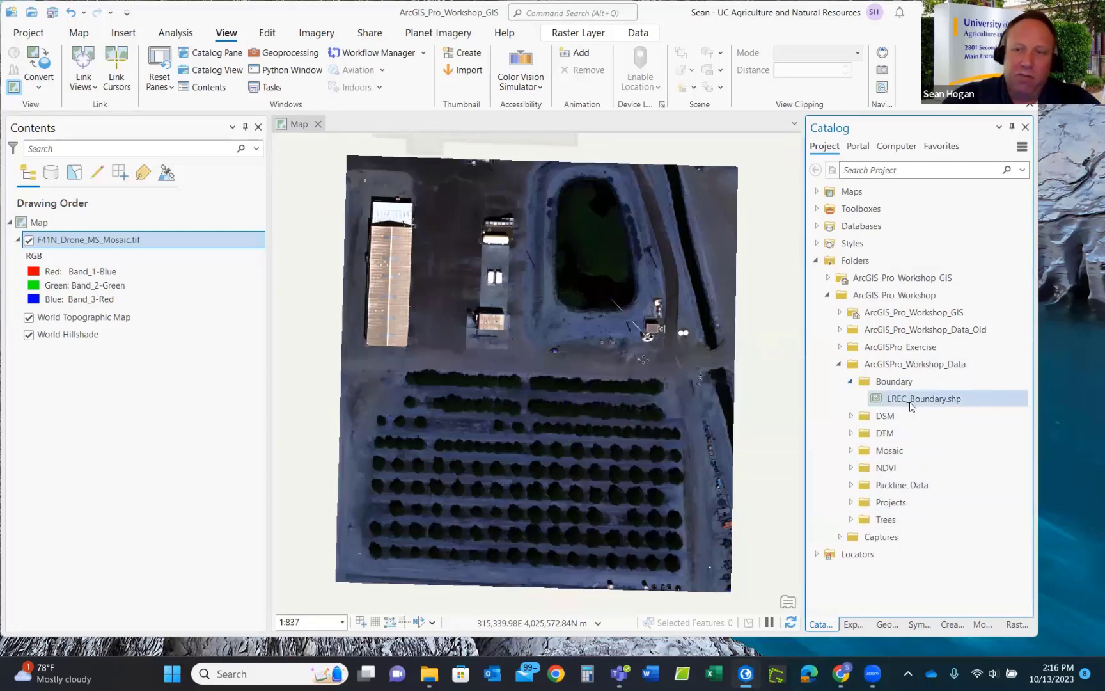
pyautogui.moveTo(910, 403)
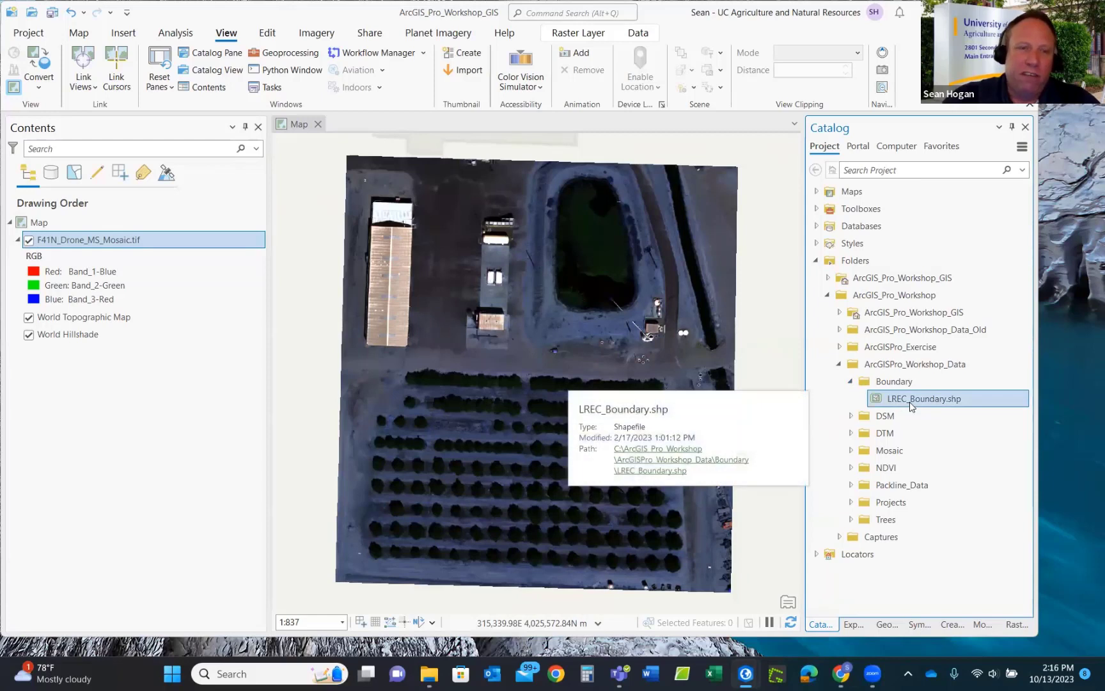
pyautogui.moveTo(909, 401); pyautogui.dragTo(517, 298)
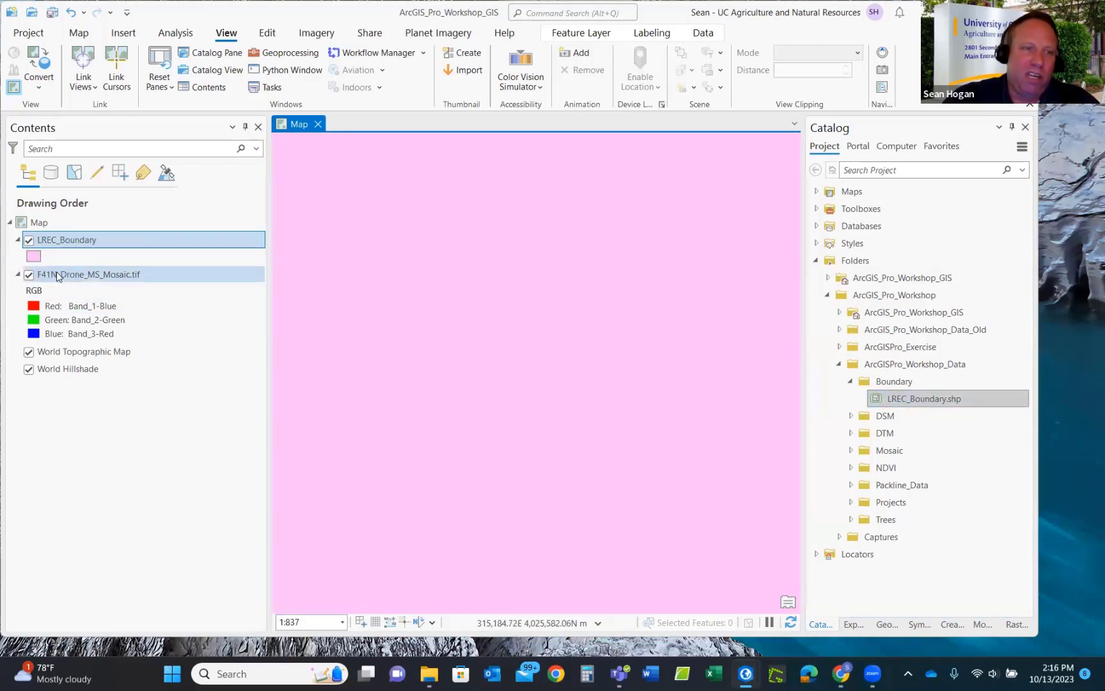
pyautogui.moveTo(56, 275); pyautogui.dragTo(57, 239)
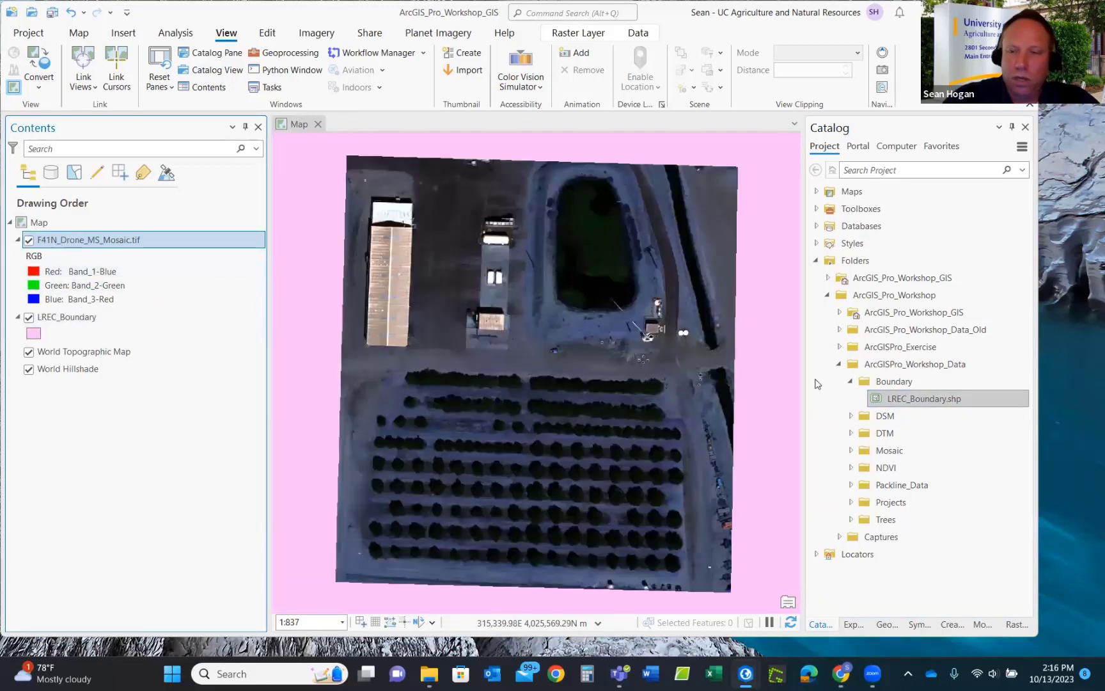
# Add F41N_DSM.tif from the DSM folder as the uppermost layer, and LREC_Drone_DSM.tif directly beneath it.
pyautogui.click(850, 416)
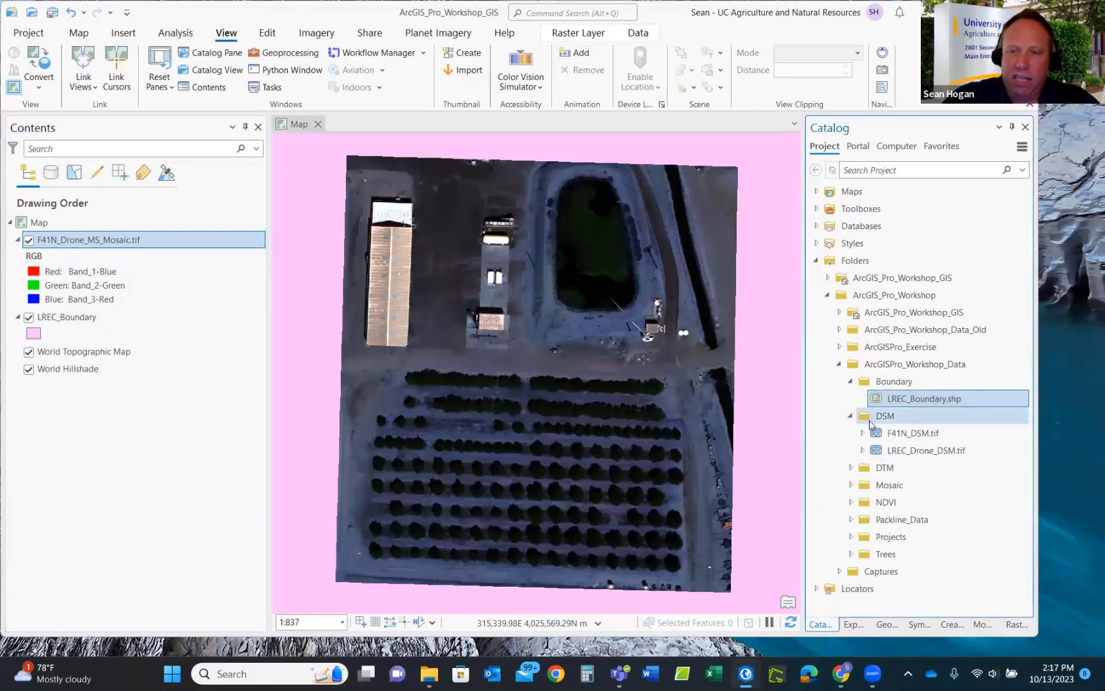
pyautogui.moveTo(889, 420)
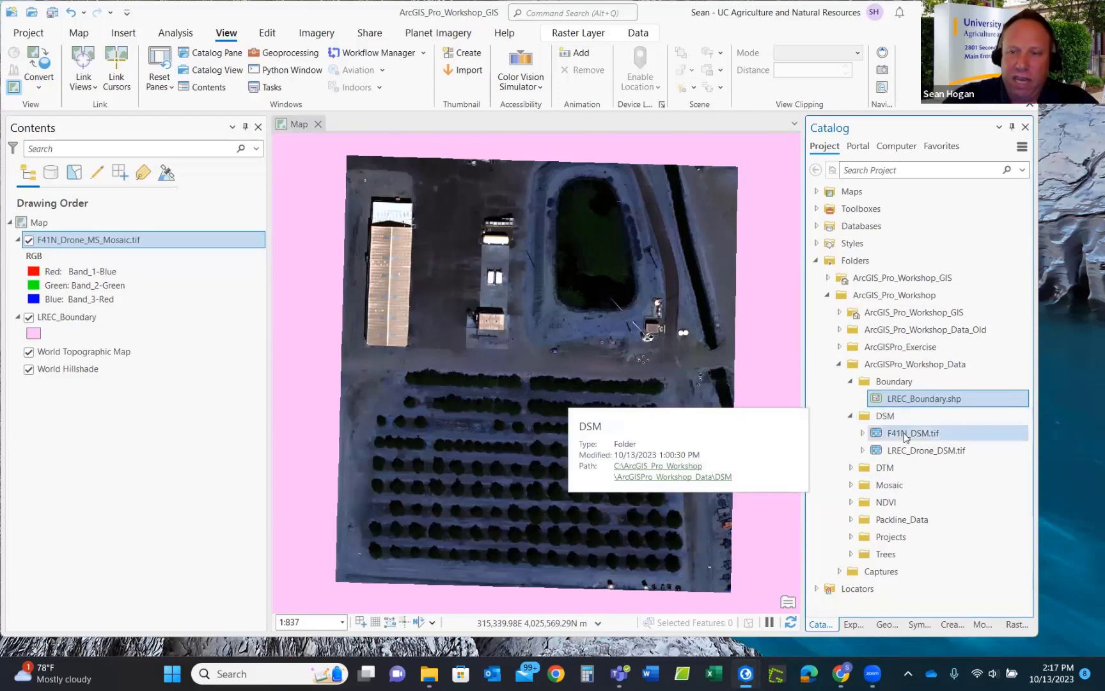
pyautogui.moveTo(908, 439); pyautogui.dragTo(149, 229)
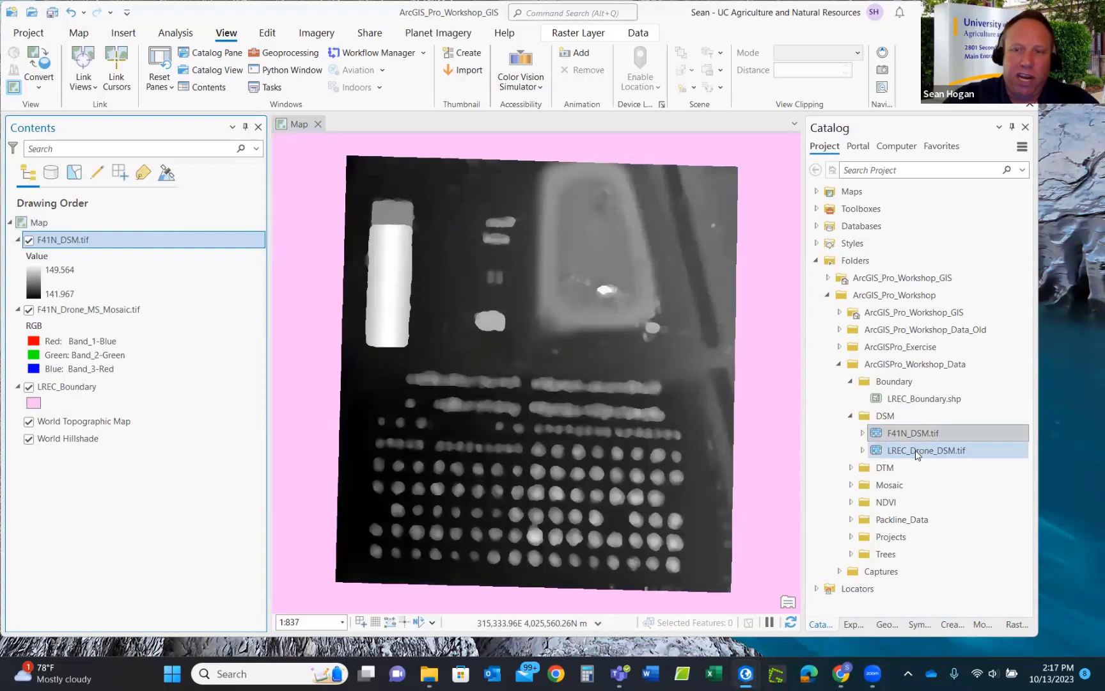
pyautogui.moveTo(917, 454); pyautogui.dragTo(164, 313)
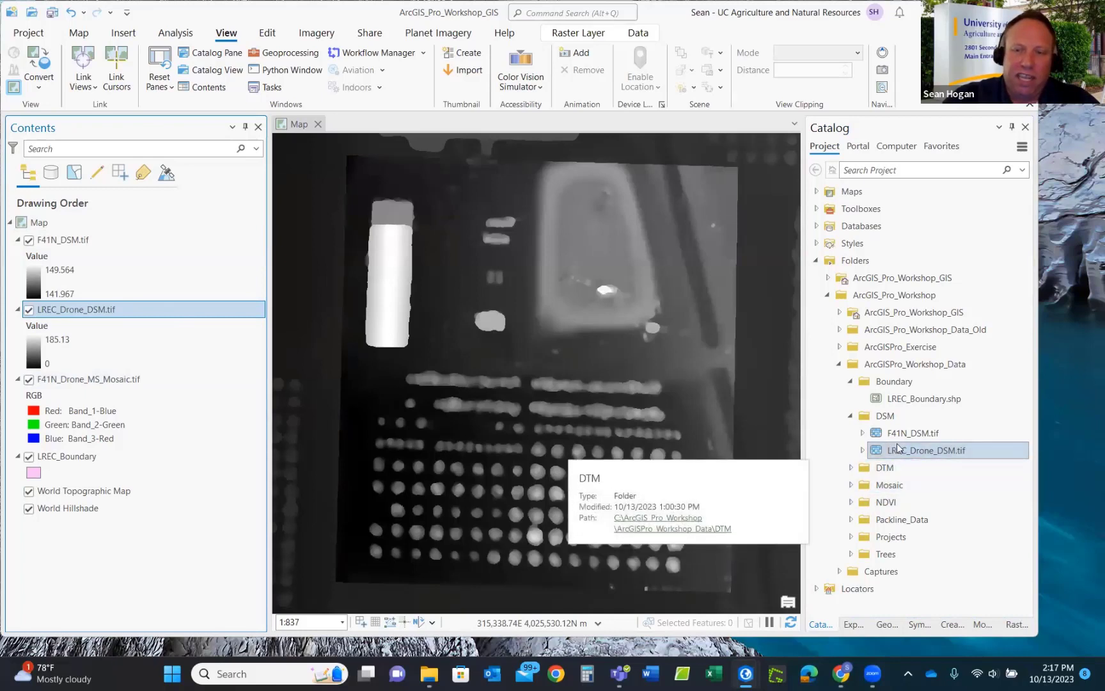
# Add F41N_DTM.tif from the DTM folder and F41N_NDVI.tif from the NDVI folder, placing both between LREC_Drone_DSM.tif and the drone mosaic.
pyautogui.click(851, 467)
pyautogui.moveTo(908, 487); pyautogui.dragTo(163, 368)
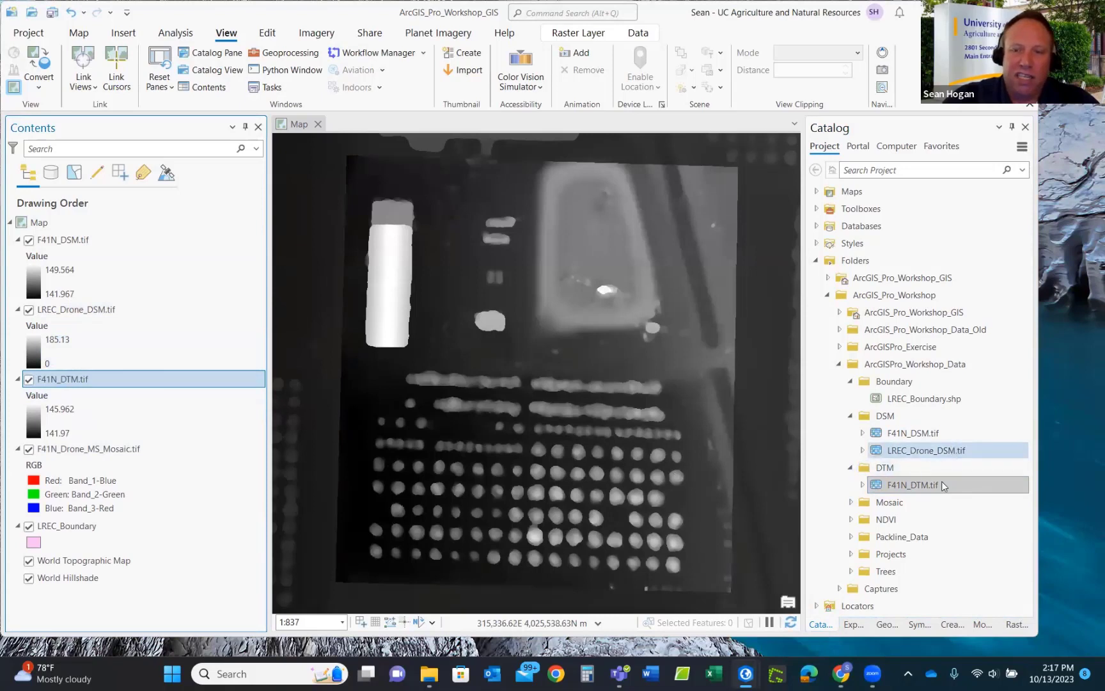
pyautogui.click(851, 519)
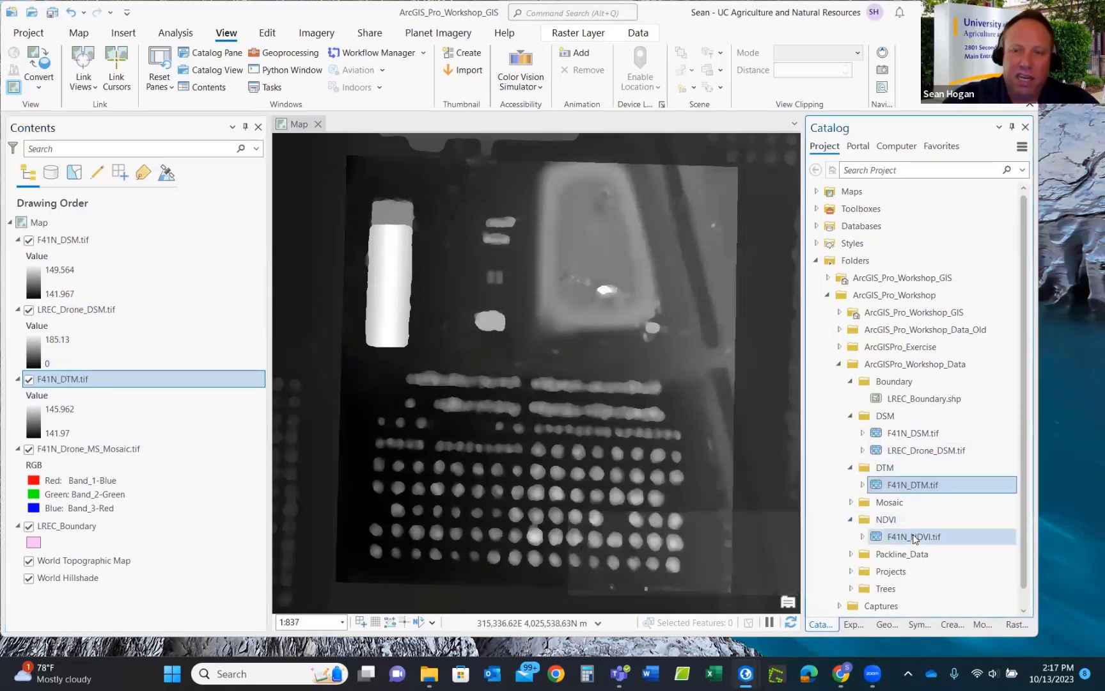
pyautogui.moveTo(911, 536); pyautogui.dragTo(213, 435)
# Add Packline_Data_CSV.csv from the Packline_Data folder to the map, and check the Standalone Tables group for it.
pyautogui.scroll(-1, 857, 525)
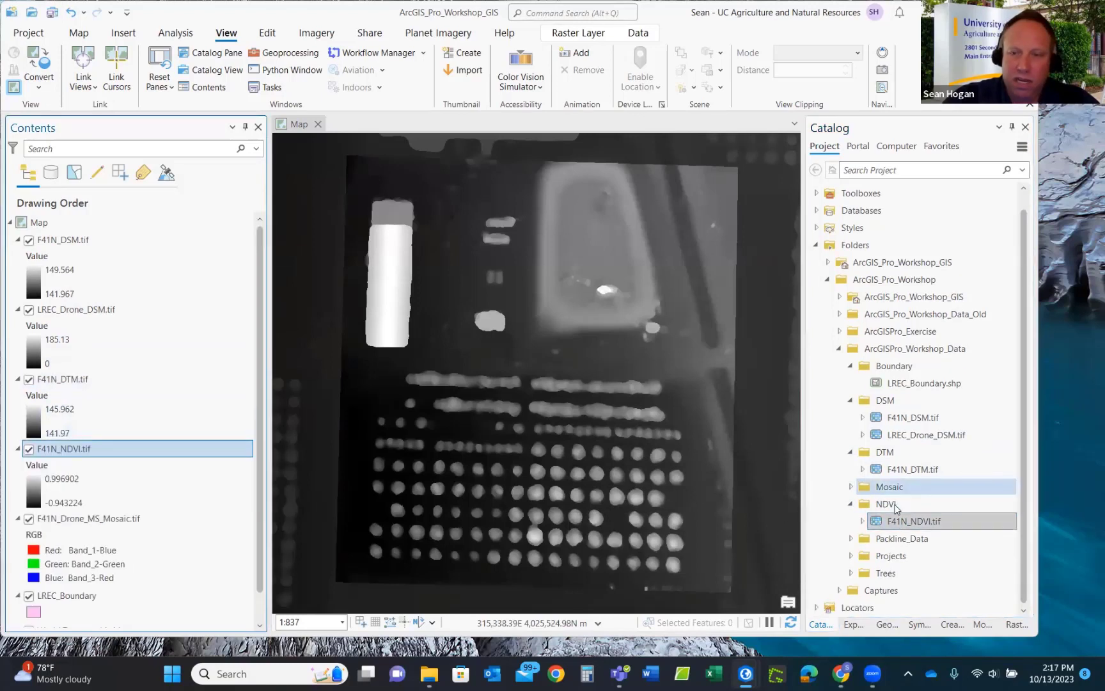
pyautogui.click(852, 539)
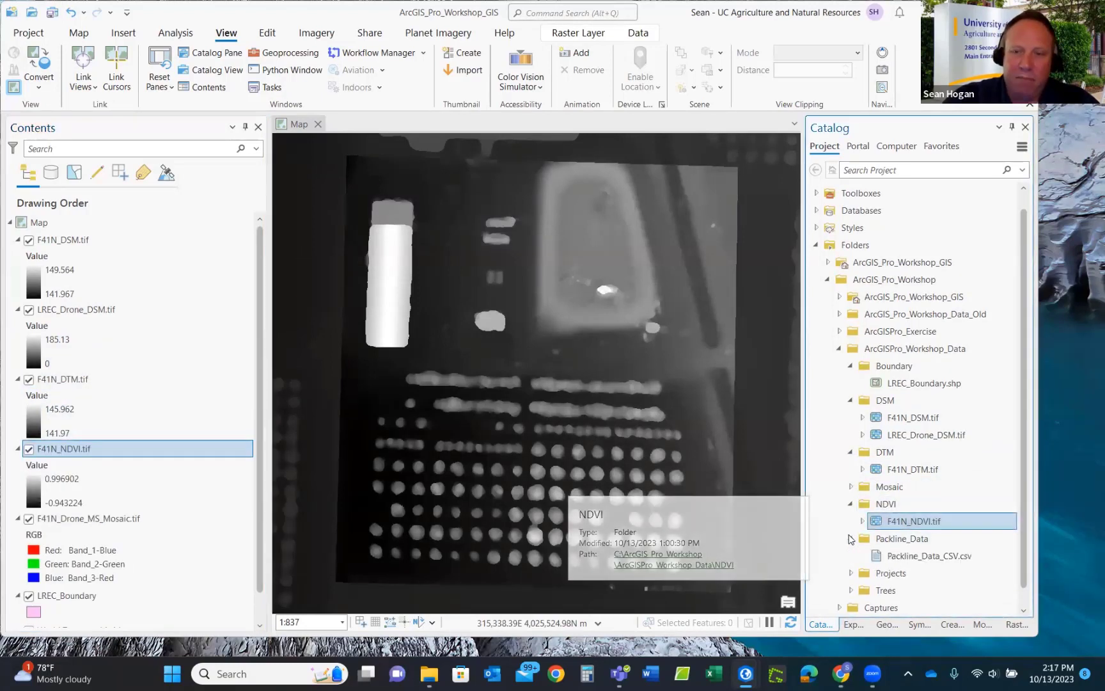
pyautogui.scroll(-1, 921, 531)
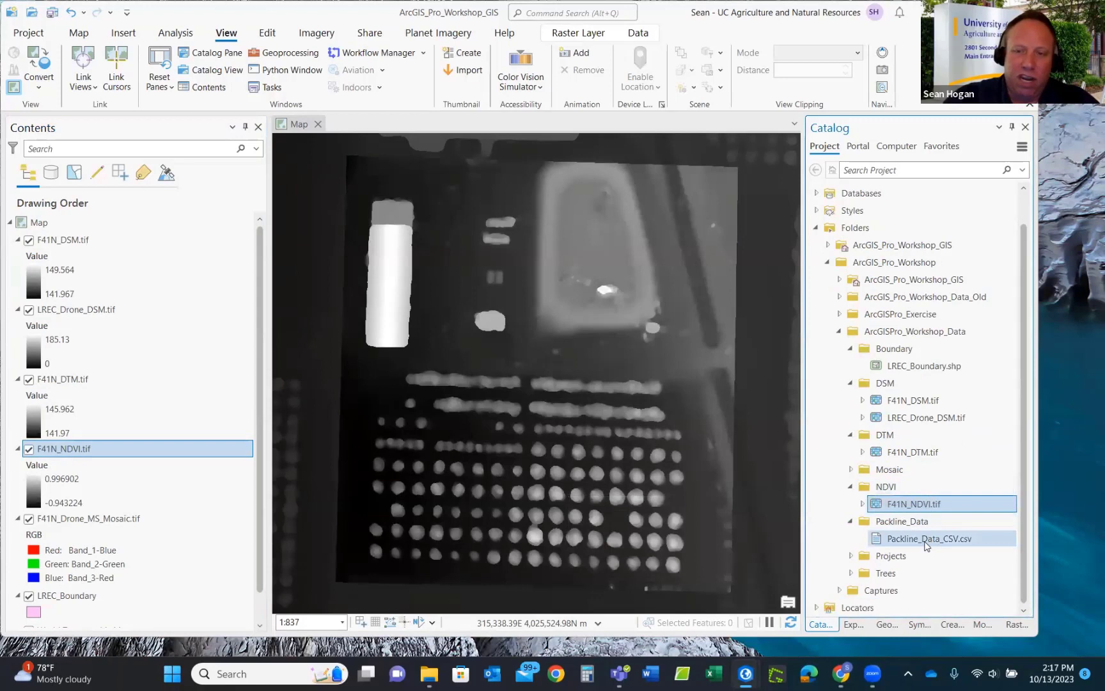
pyautogui.moveTo(927, 542); pyautogui.dragTo(194, 448)
pyautogui.scroll(-3, 198, 454)
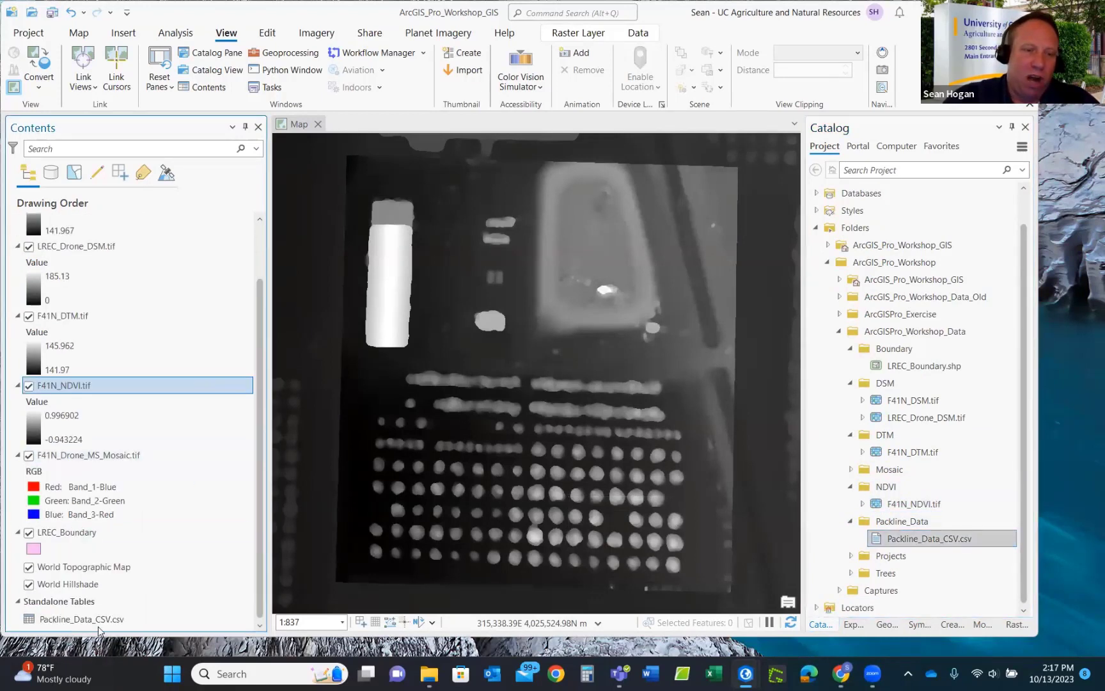
pyautogui.scroll(2, 200, 443)
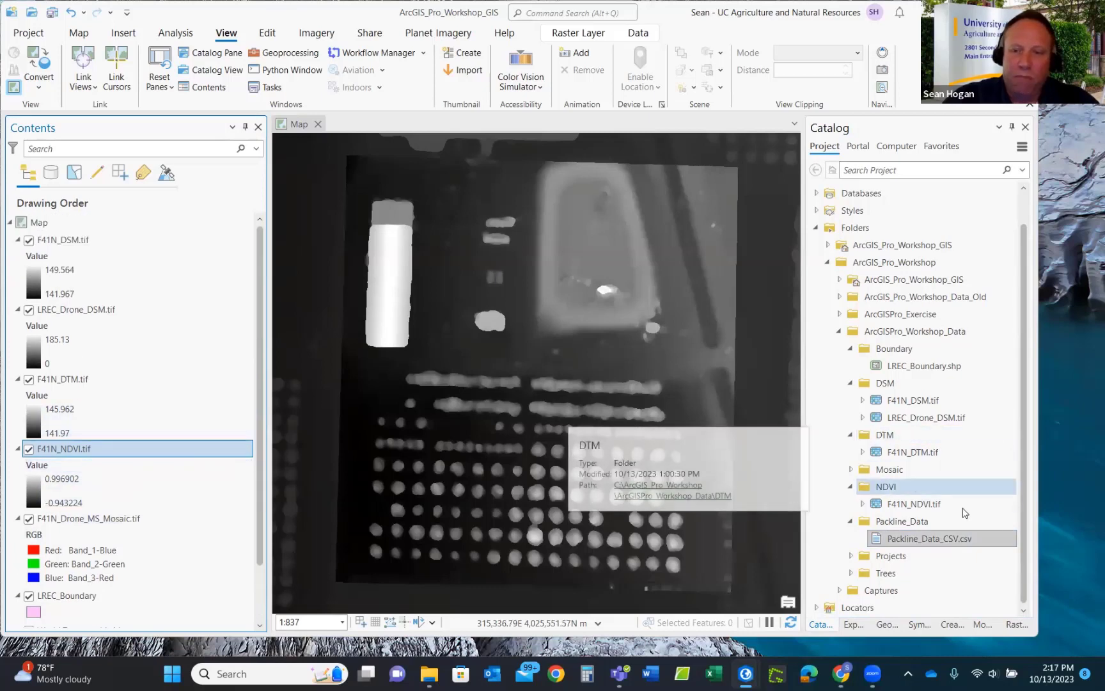
# Add F41N_Field.shp and LREC_Projects.shp from the Projects folder, placing both between F41N_NDVI.tif and the drone mosaic.
pyautogui.click(852, 556)
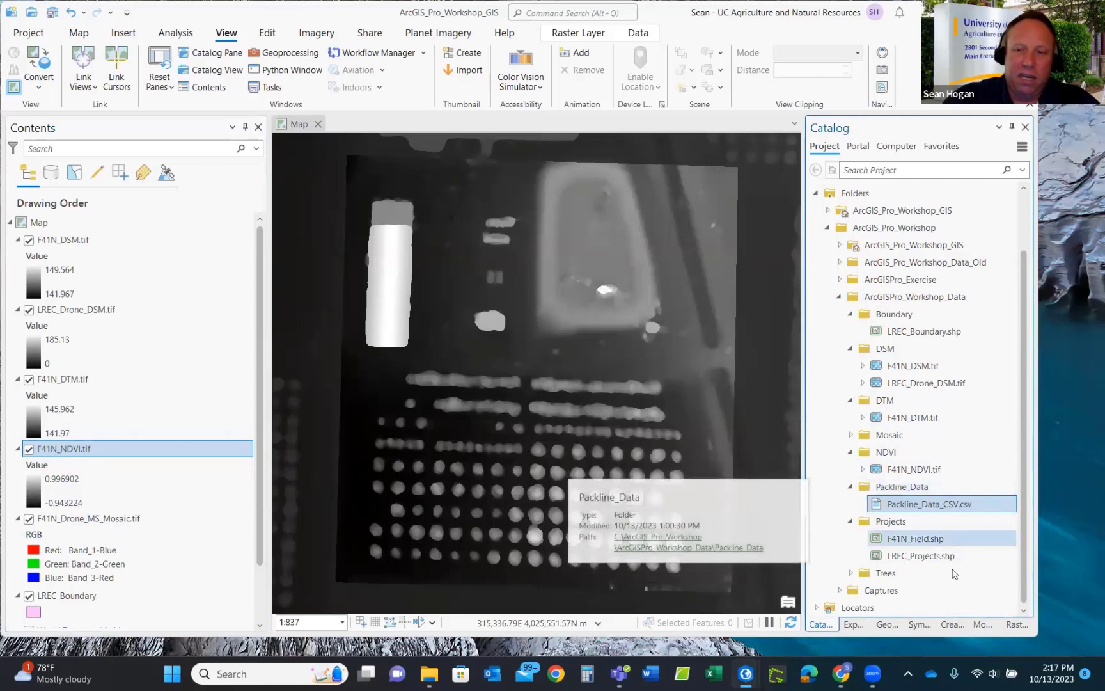
pyautogui.click(922, 540)
pyautogui.moveTo(921, 540); pyautogui.dragTo(158, 512)
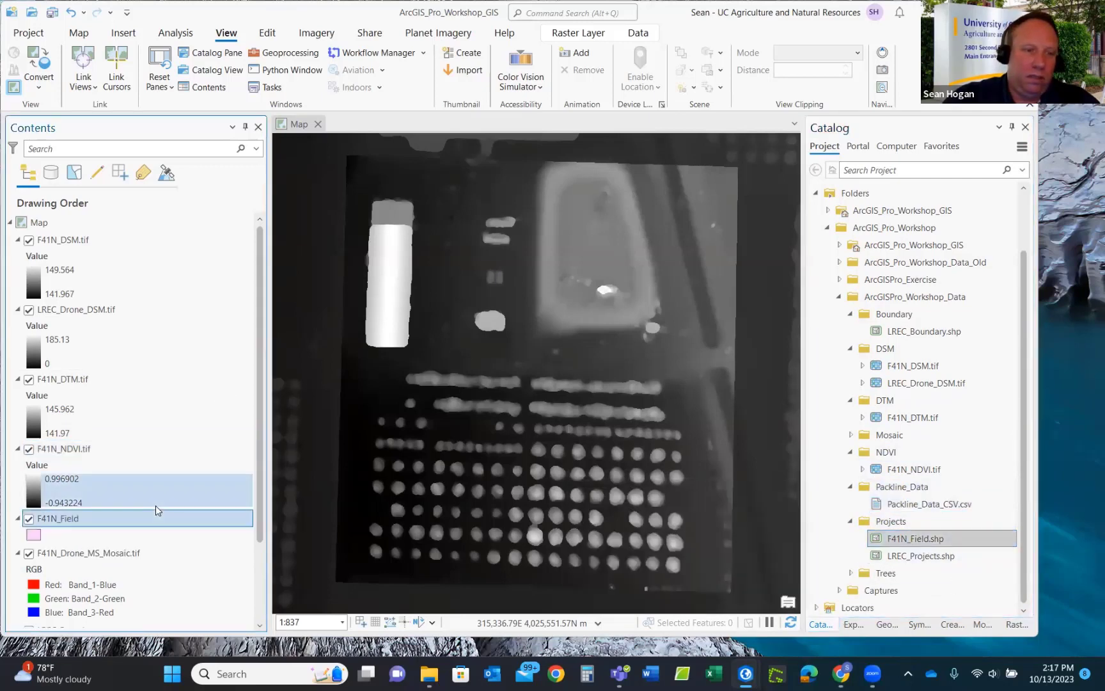
pyautogui.click(944, 558)
pyautogui.moveTo(945, 558); pyautogui.dragTo(178, 543)
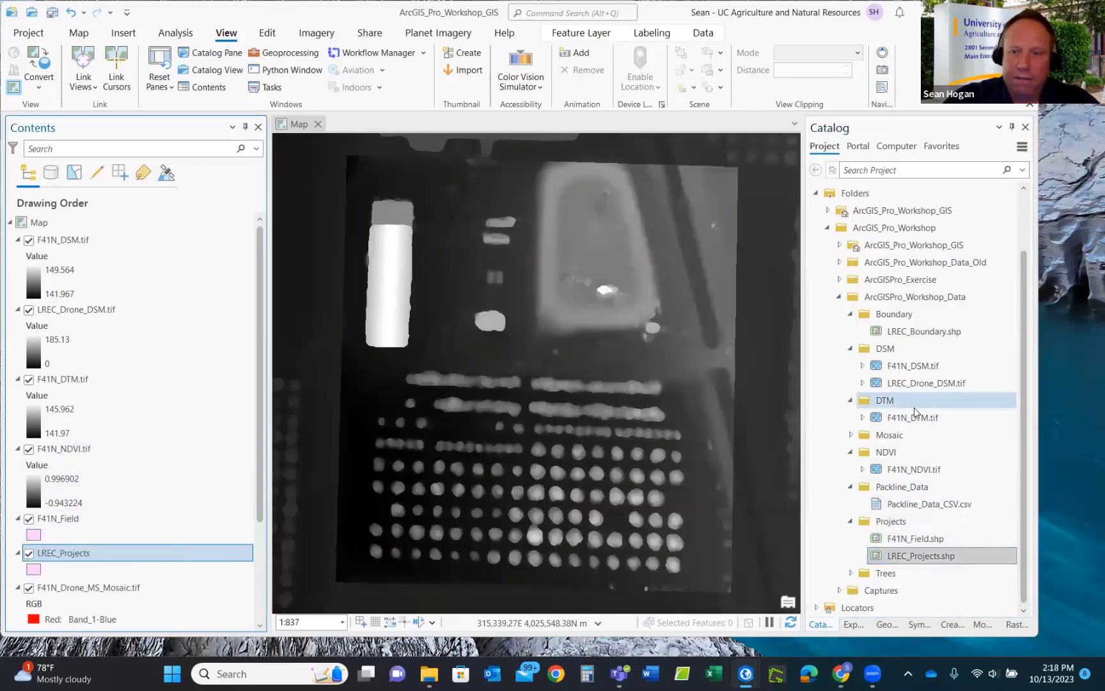
# Look at the shapefiles inside the Trees folder, and collapse the folder again.
pyautogui.click(851, 573)
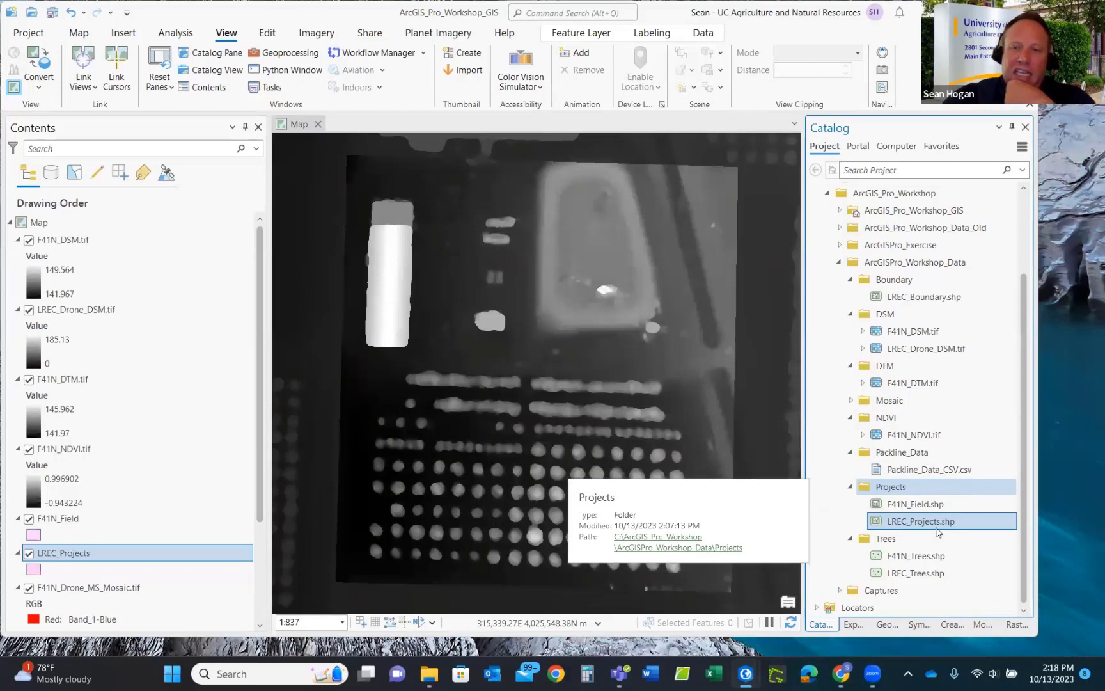
pyautogui.click(850, 540)
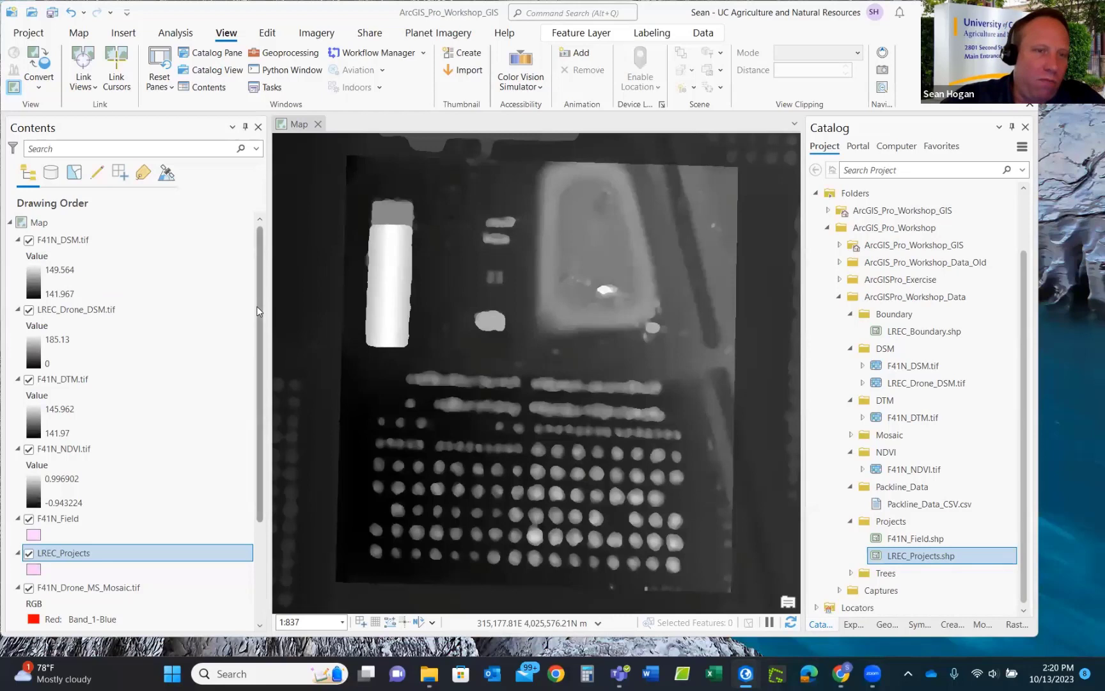
# Review the lower part of the layer list and examine the full extent of the LREC_Drone_DSM.tif raster on the map.
pyautogui.moveTo(259, 312); pyautogui.dragTo(264, 441)
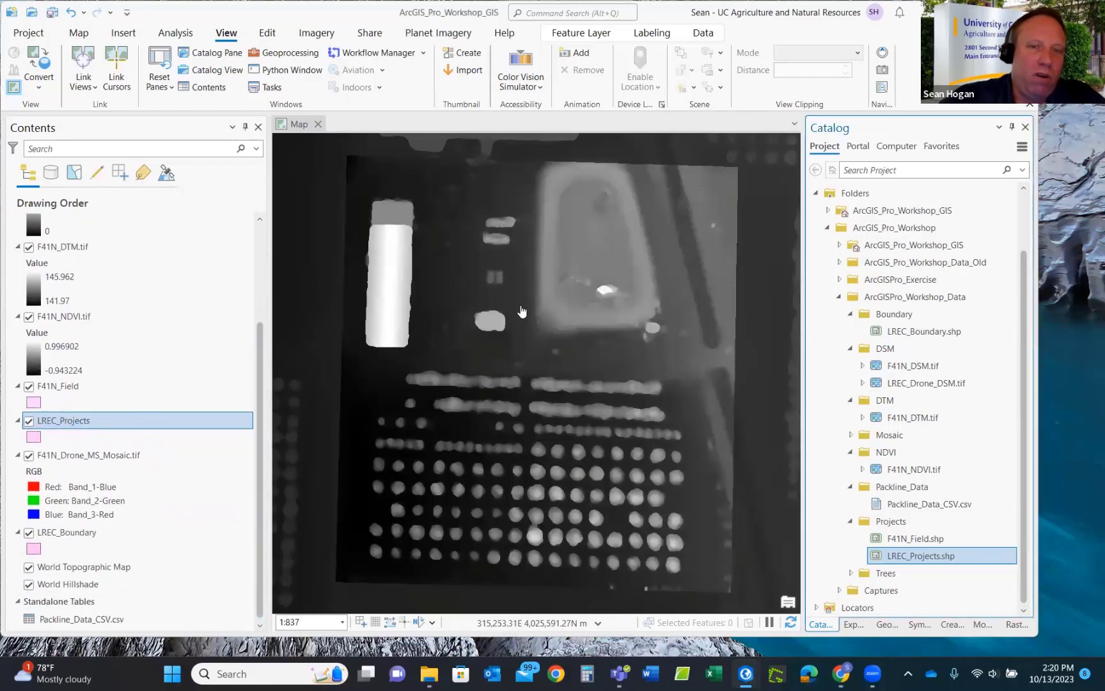
pyautogui.scroll(-2, 521, 311)
pyautogui.scroll(-5, 520, 310)
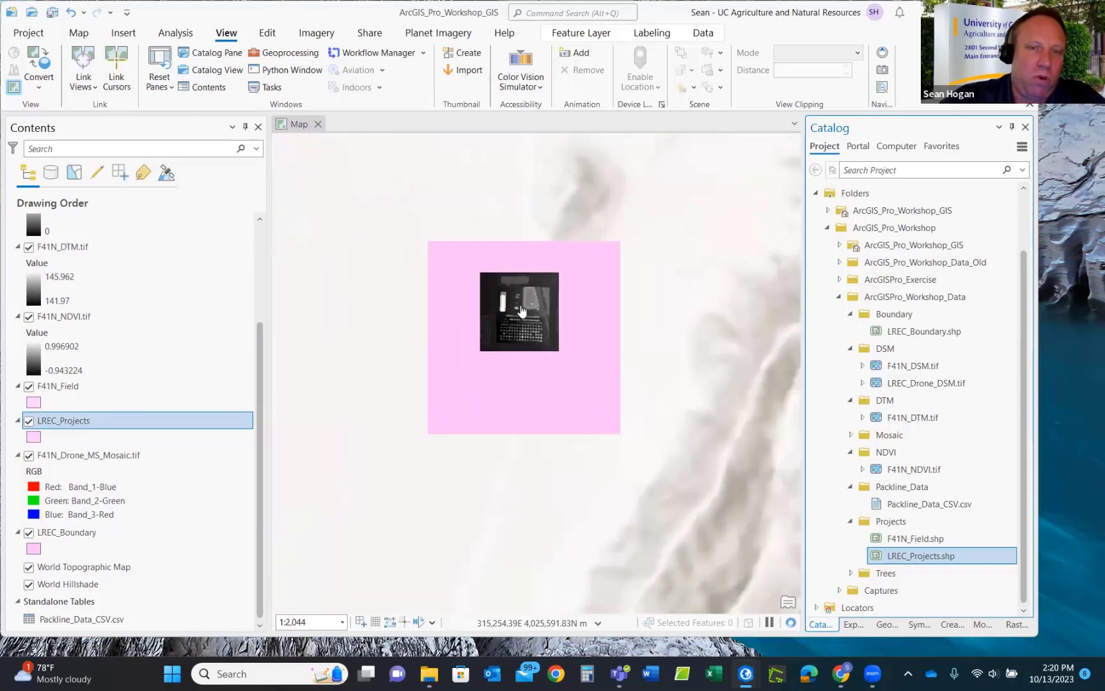
pyautogui.scroll(1, 521, 310)
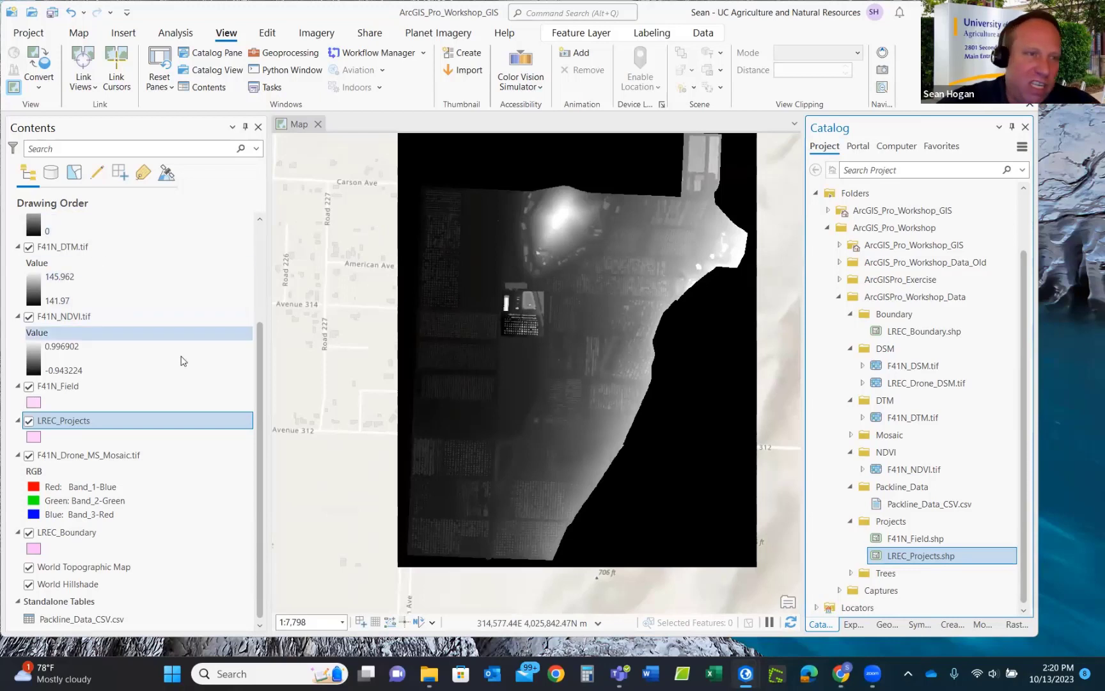
# List the layers by drawing order, and move the F41N_Field layer above F41N_DSM.tif so it draws first in the list.
pyautogui.moveTo(257, 348); pyautogui.dragTo(259, 245)
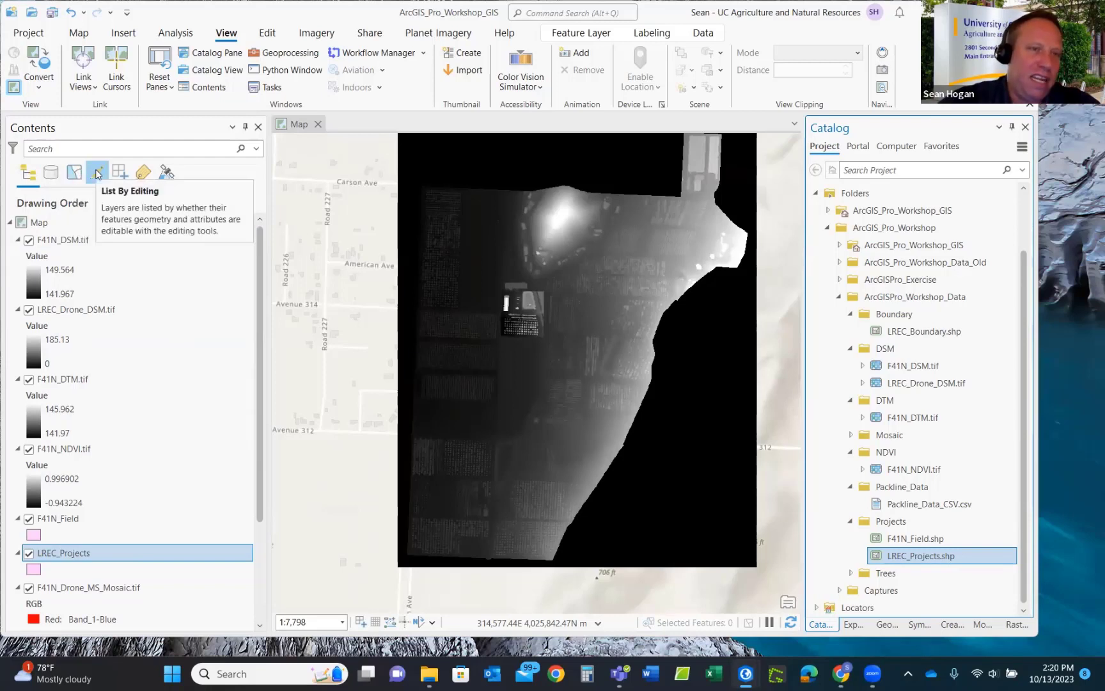
pyautogui.click(26, 174)
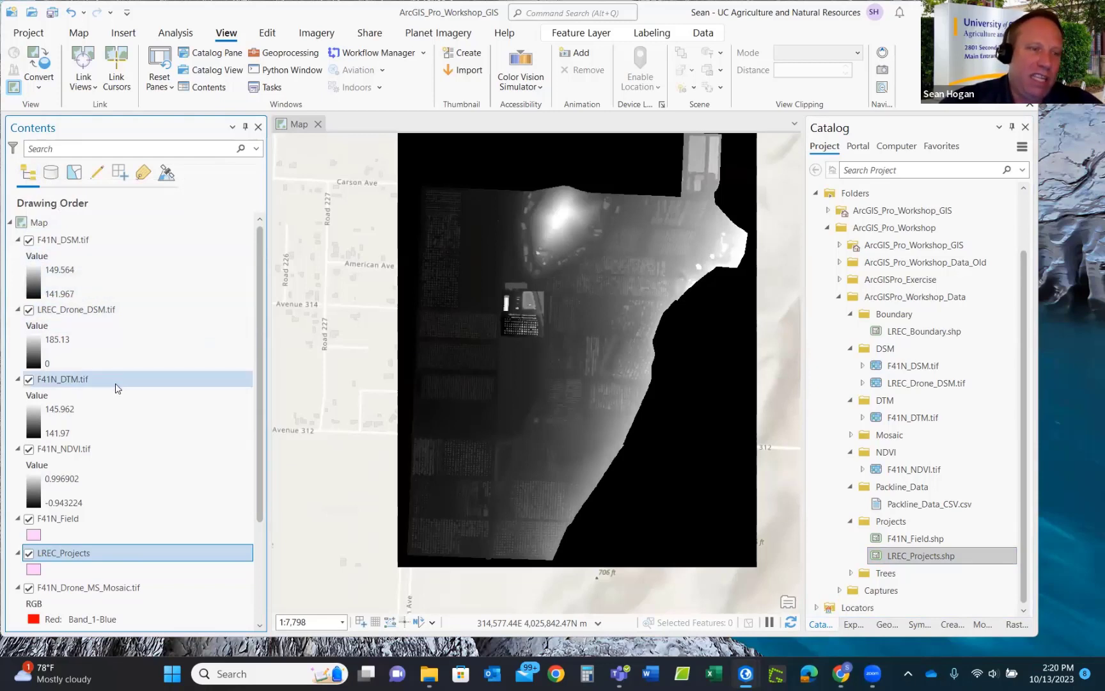
pyautogui.scroll(-3, 139, 443)
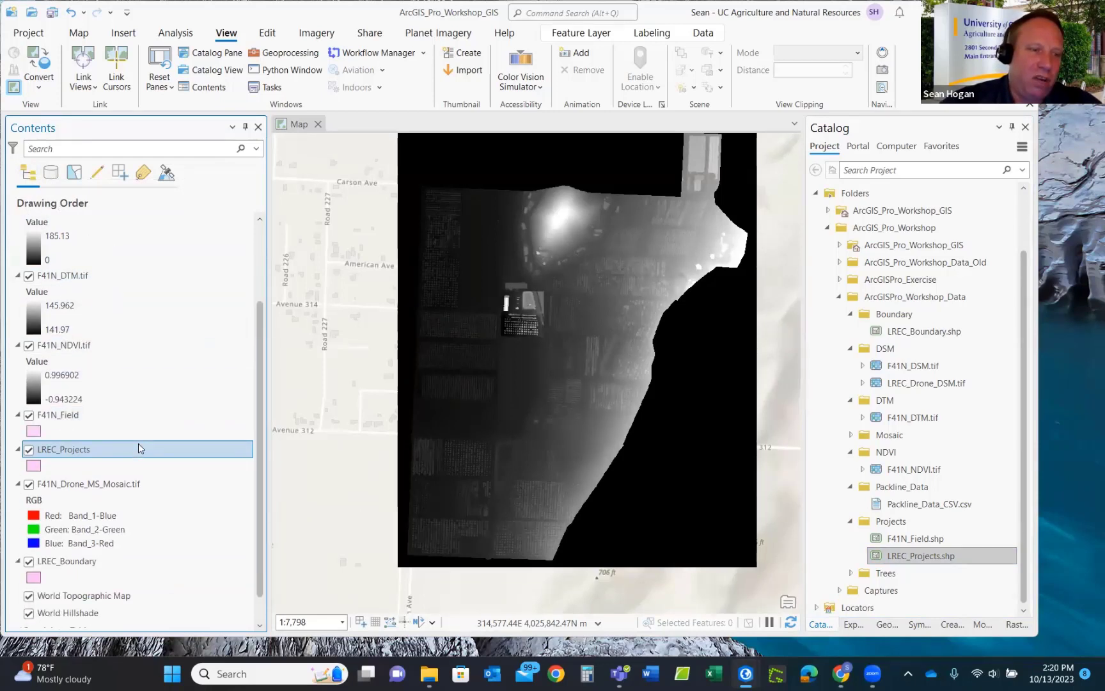
pyautogui.scroll(-1, 138, 448)
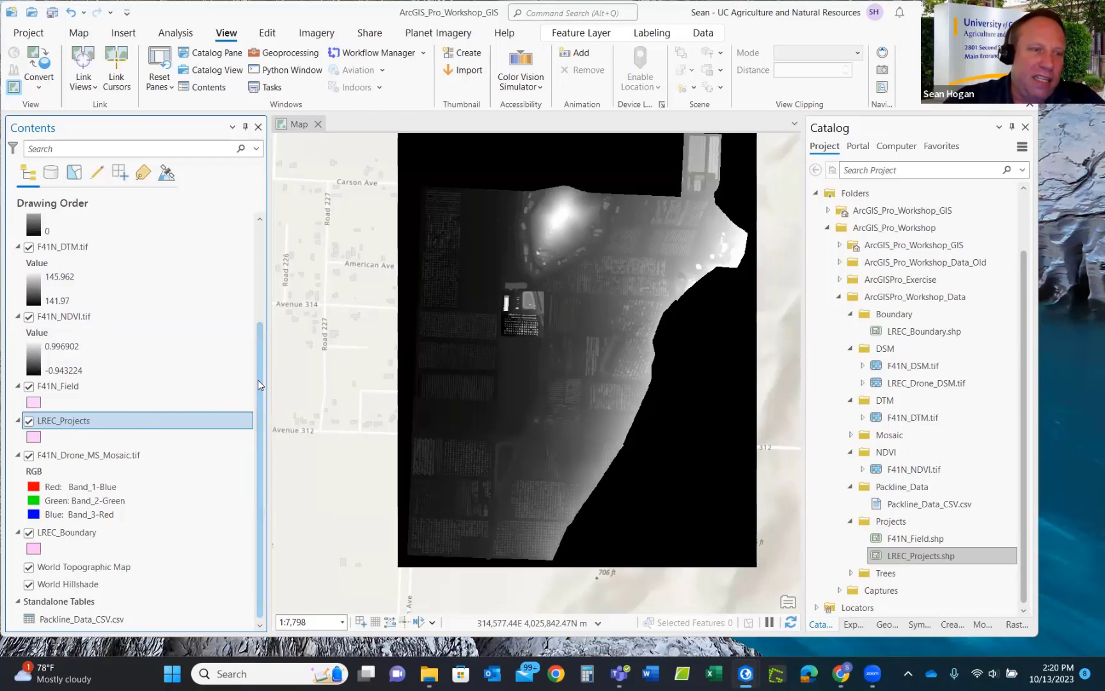
pyautogui.click(47, 390)
pyautogui.scroll(3, 45, 256)
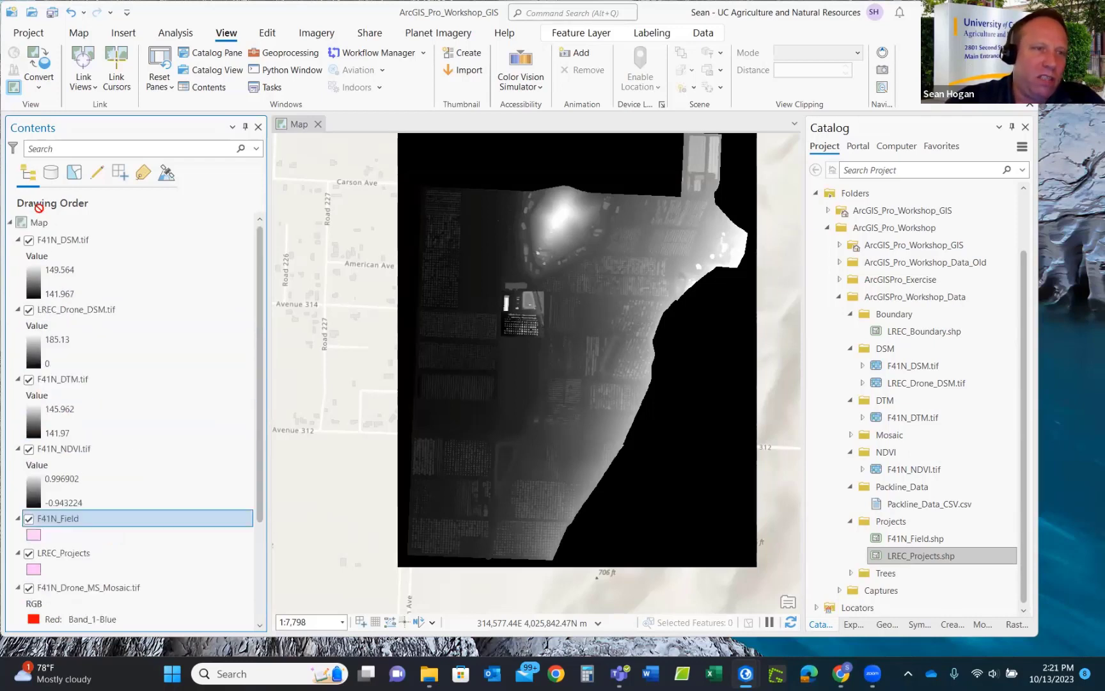
pyautogui.moveTo(41, 242); pyautogui.dragTo(42, 242)
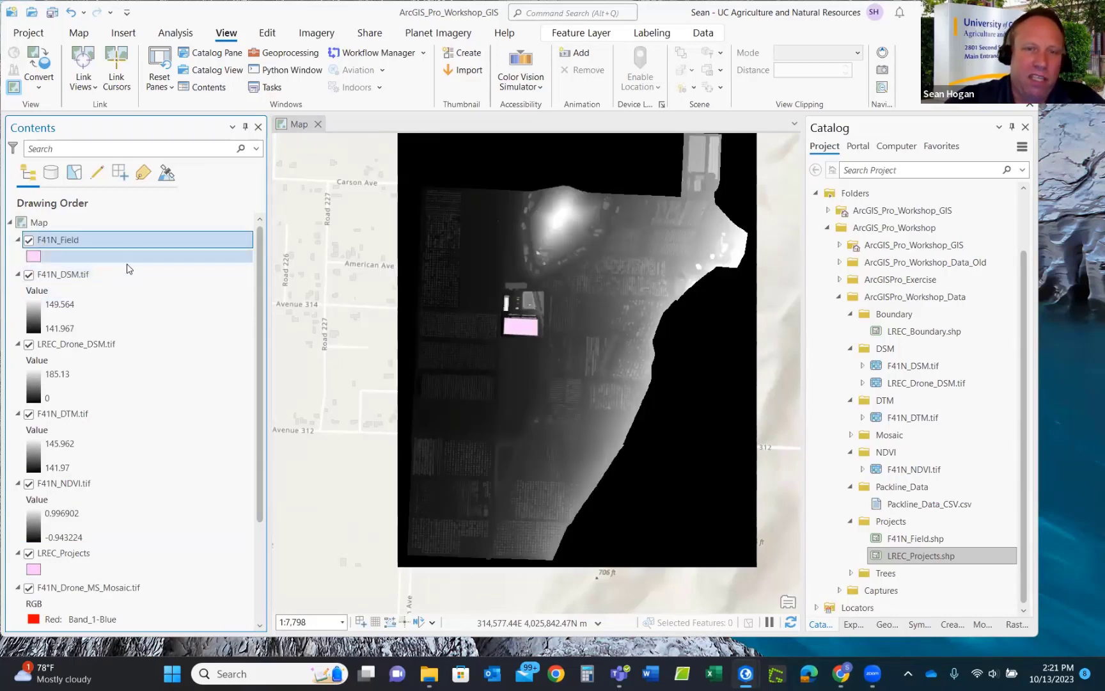
# Zoom the map to the F41N_Field layer, zoom back out to the whole site, and review the layer list.
pyautogui.rightClick(54, 243)
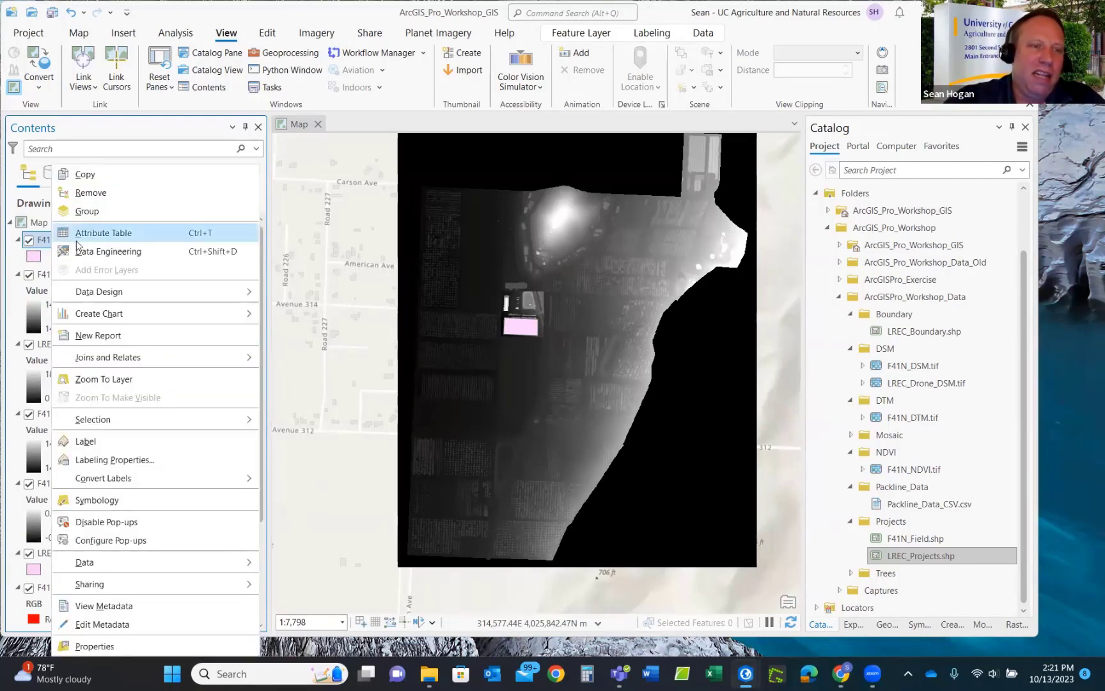
pyautogui.click(115, 380)
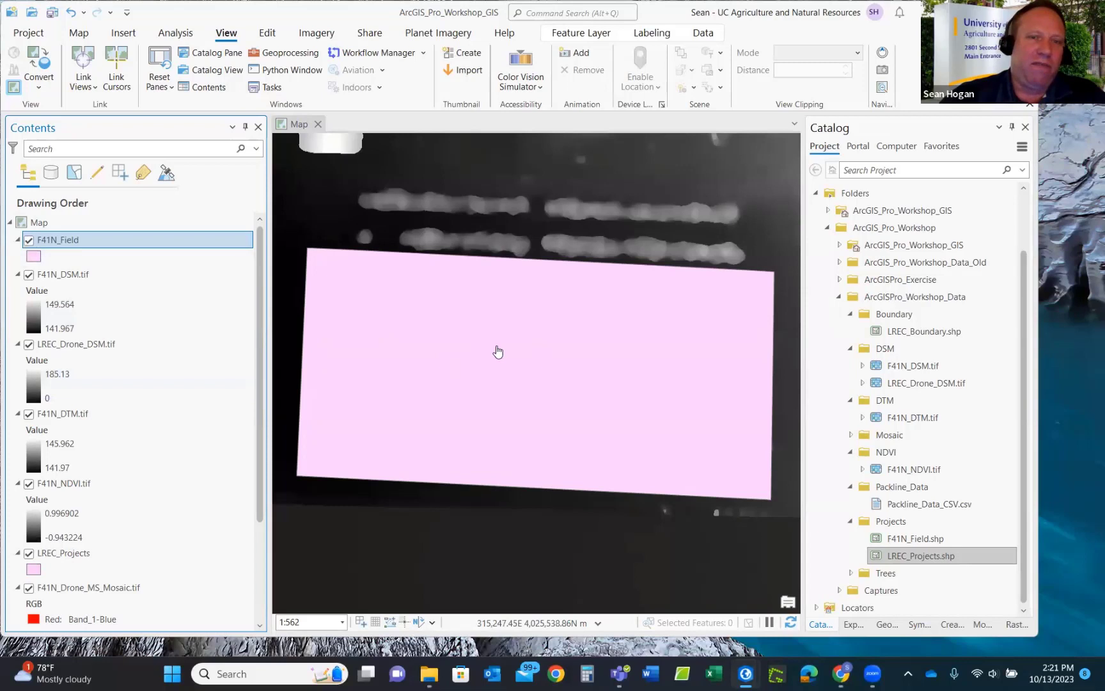
pyautogui.scroll(-2, 498, 352)
pyautogui.scroll(-5, 498, 351)
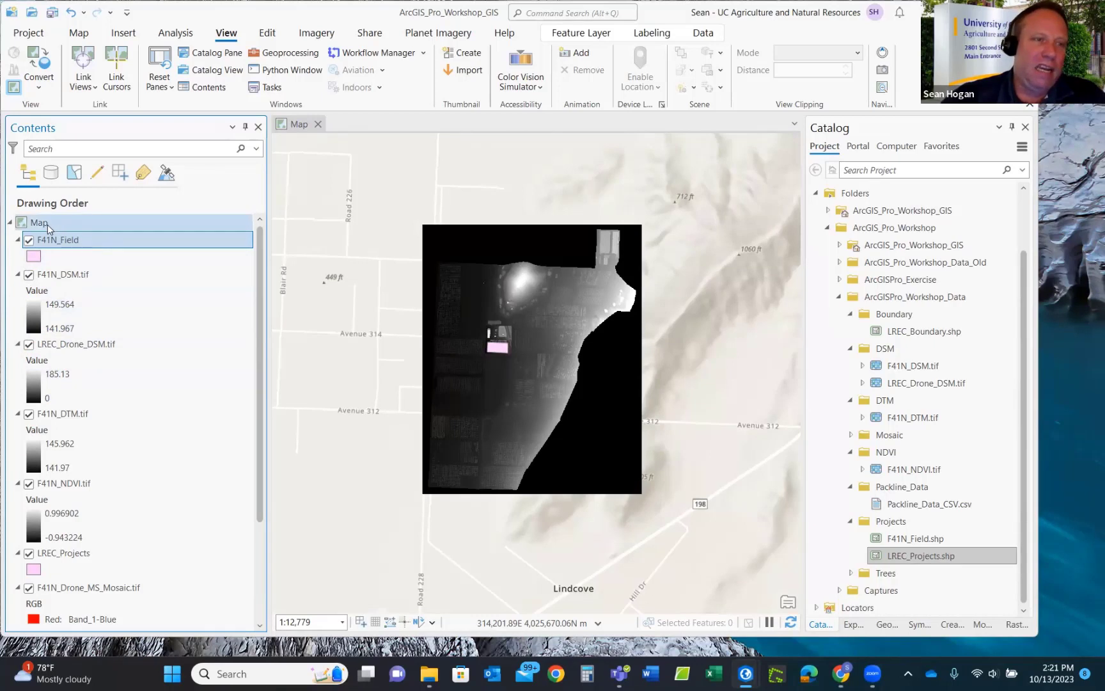
pyautogui.scroll(-4, 109, 435)
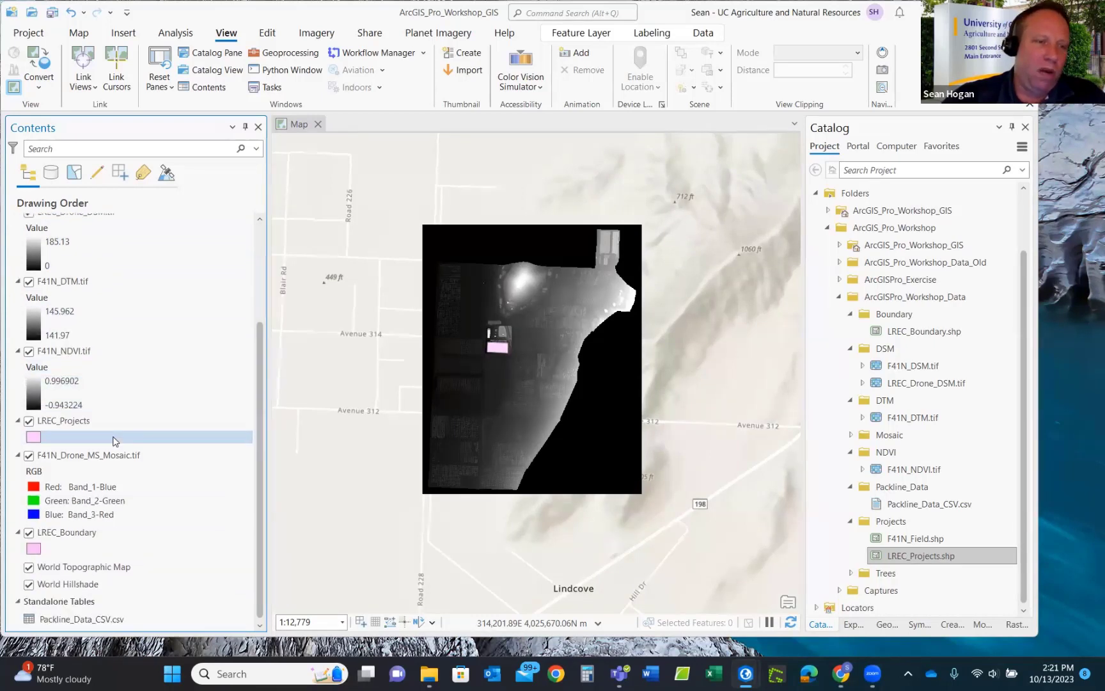
pyautogui.scroll(4, 113, 441)
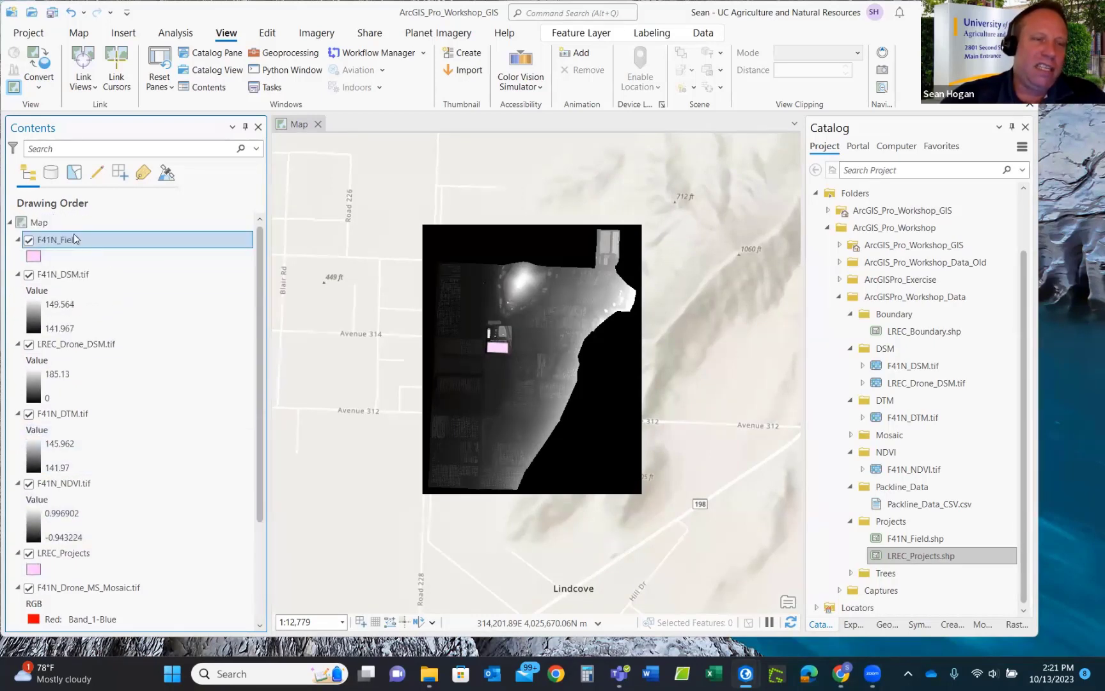
pyautogui.rightClick(42, 224)
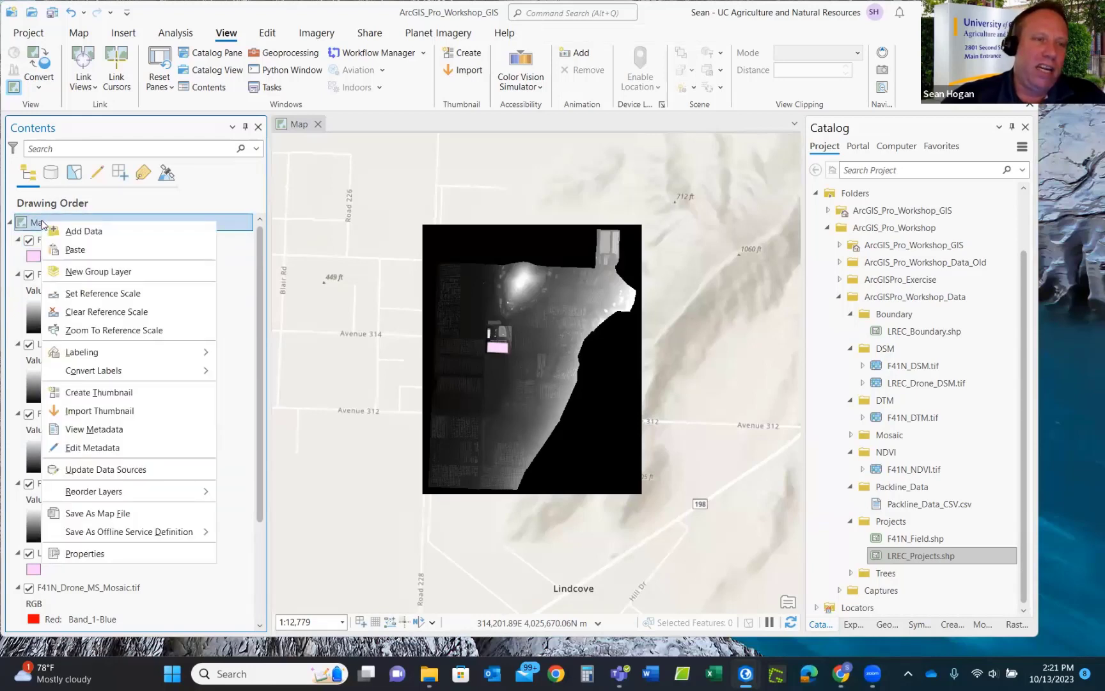
pyautogui.click(147, 206)
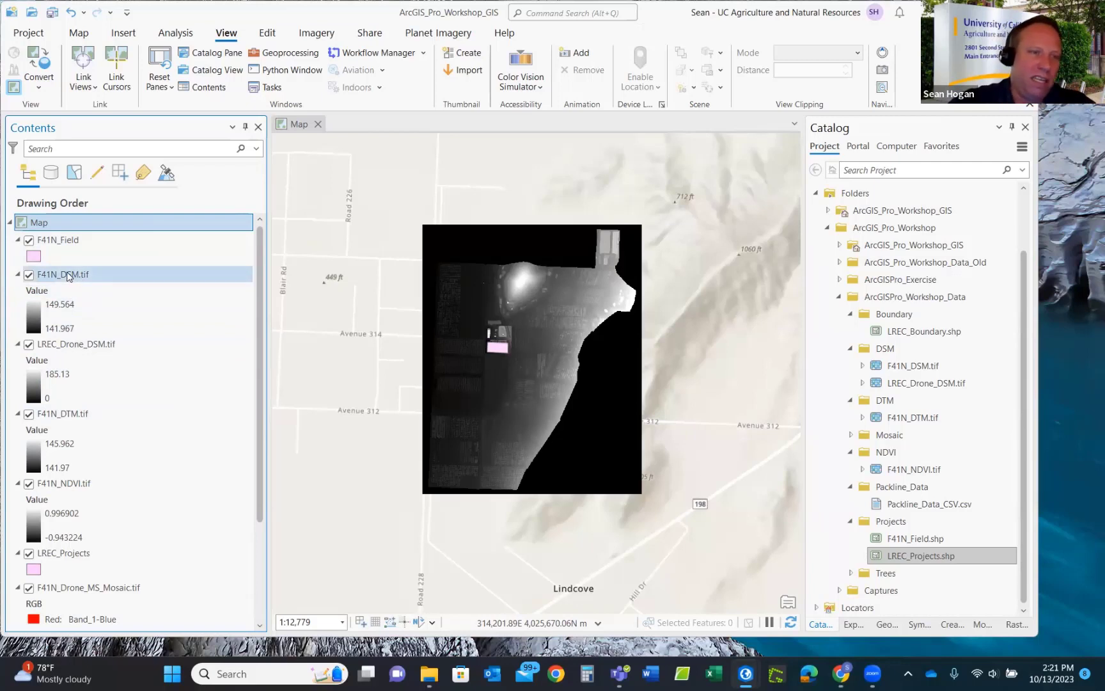
# Group the F41N_DSM.tif, F41N_DTM.tif and F41N_NDVI.tif layers into one new group layer.
pyautogui.click(68, 276)
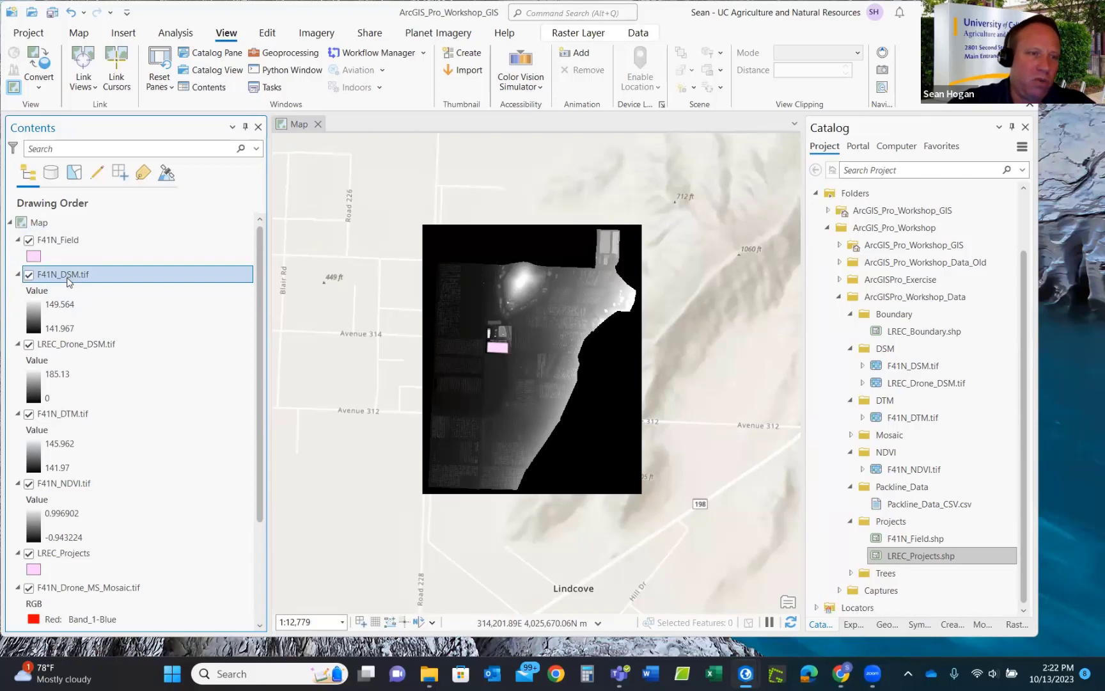
pyautogui.keyDown('ctrl'); pyautogui.click(66, 418); pyautogui.keyUp('ctrl')
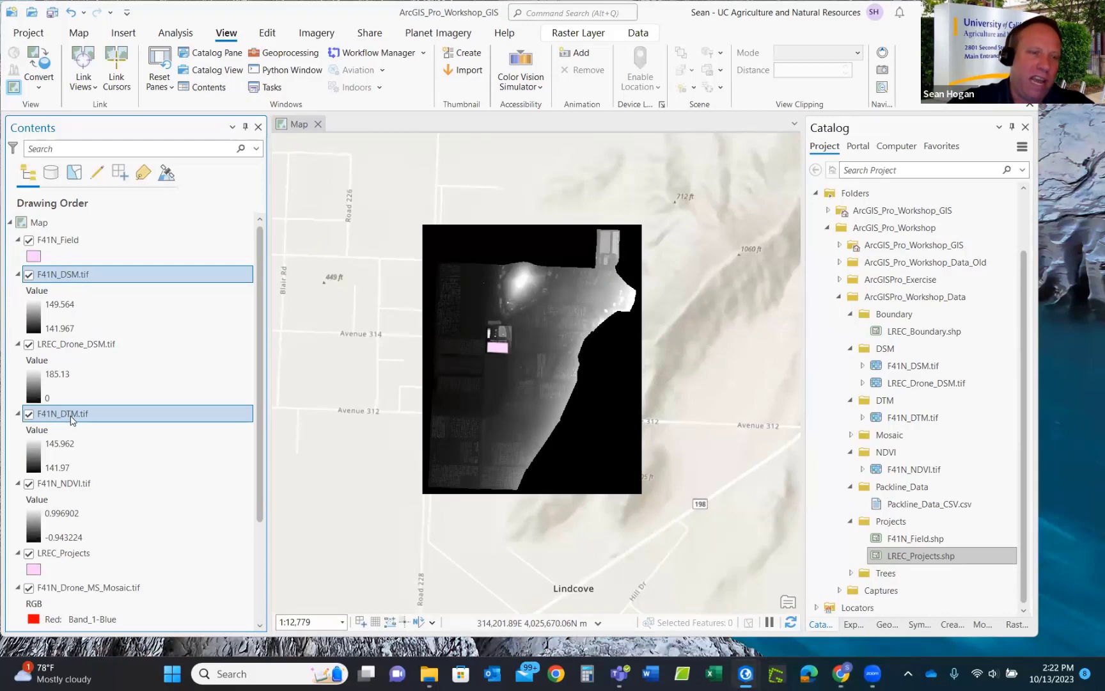
pyautogui.scroll(-1, 74, 426)
pyautogui.keyDown('ctrl'); pyautogui.click(58, 449); pyautogui.keyUp('ctrl')
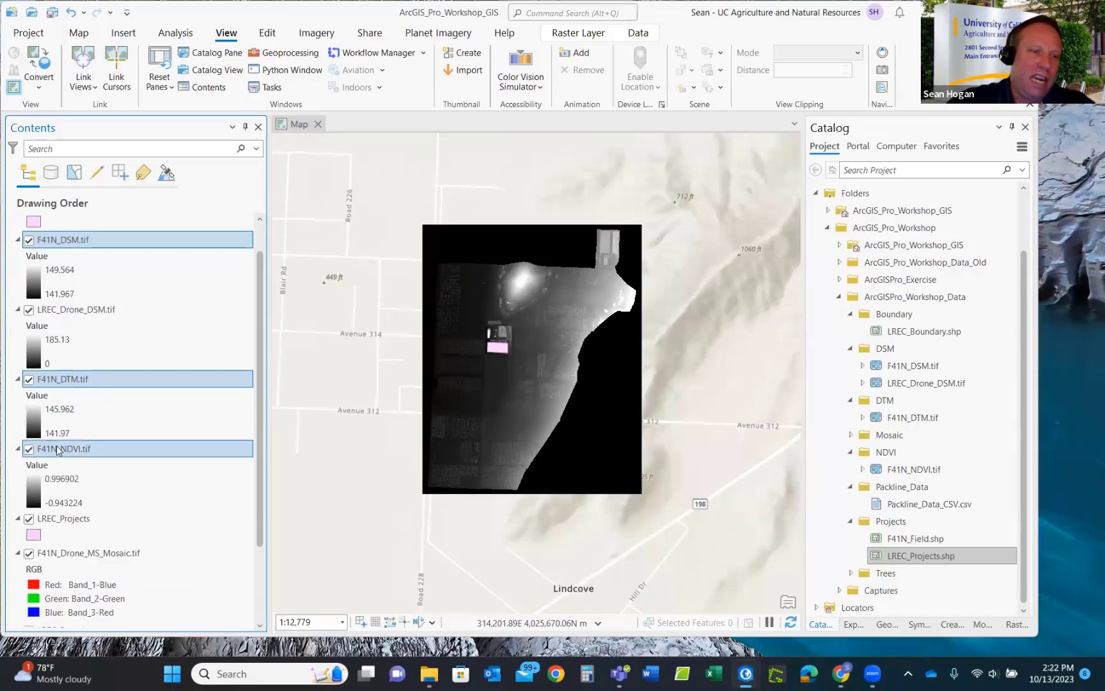
pyautogui.scroll(-3, 71, 441)
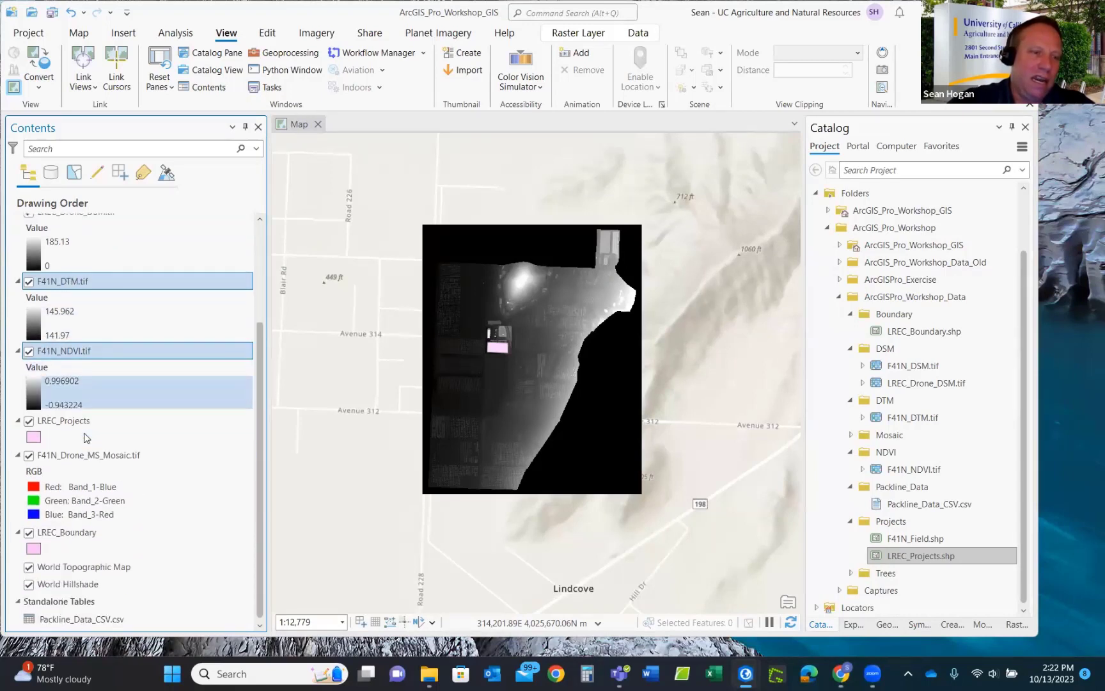
pyautogui.scroll(4, 86, 438)
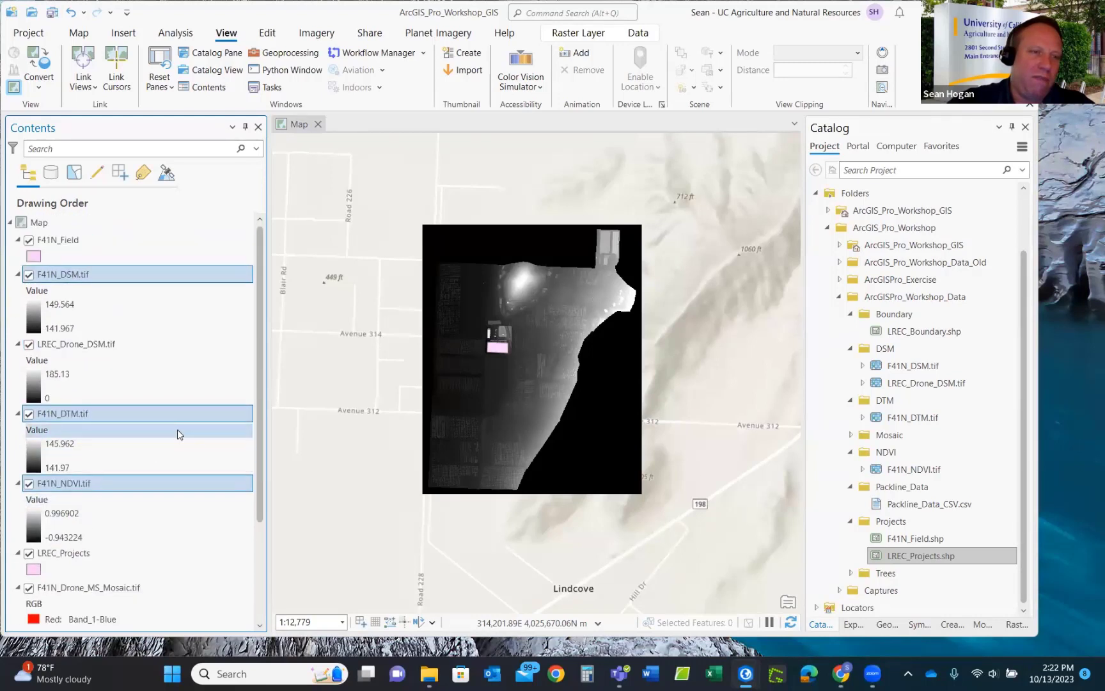
pyautogui.rightClick(94, 419)
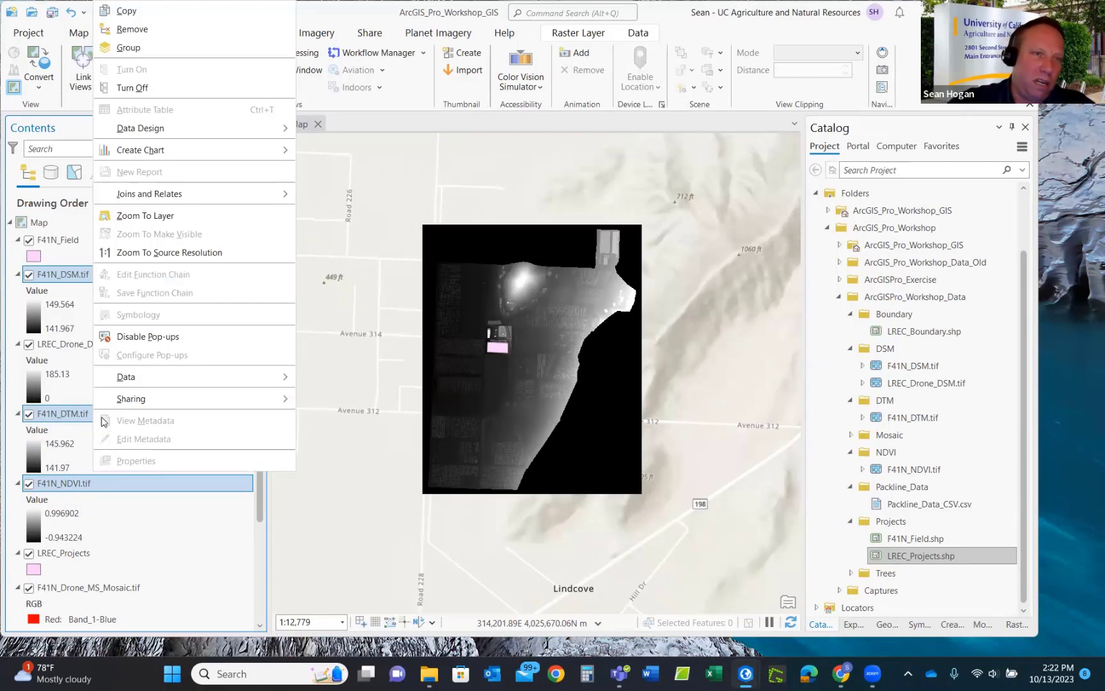
pyautogui.click(136, 50)
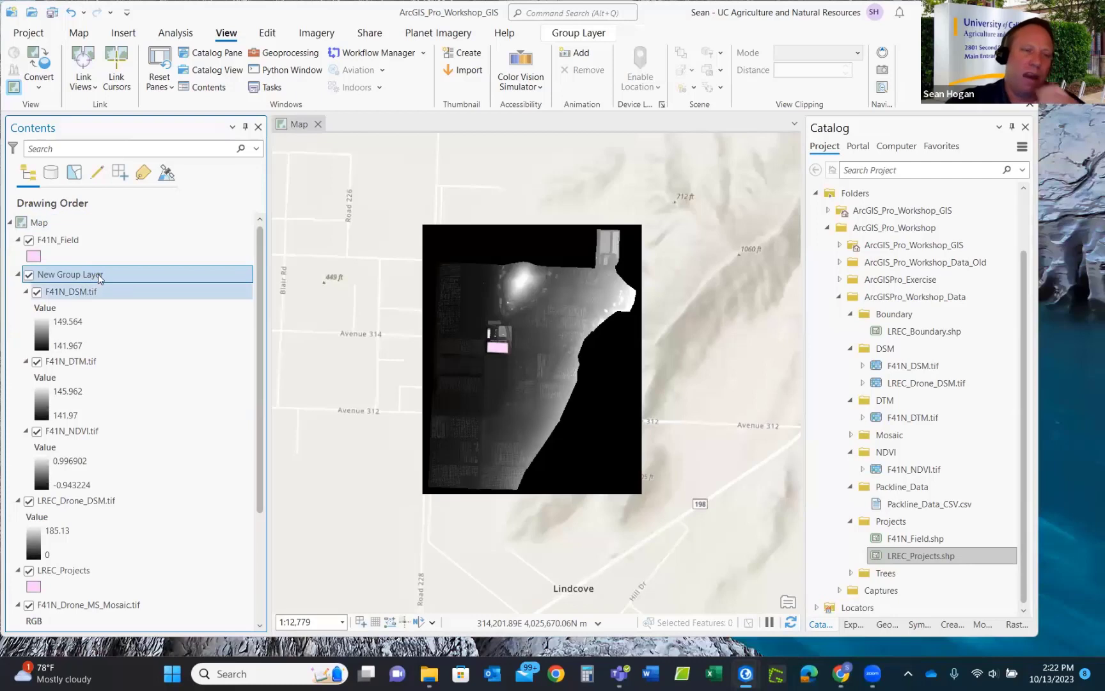
# Rename the new group layer as Rasters.
pyautogui.click(86, 275)
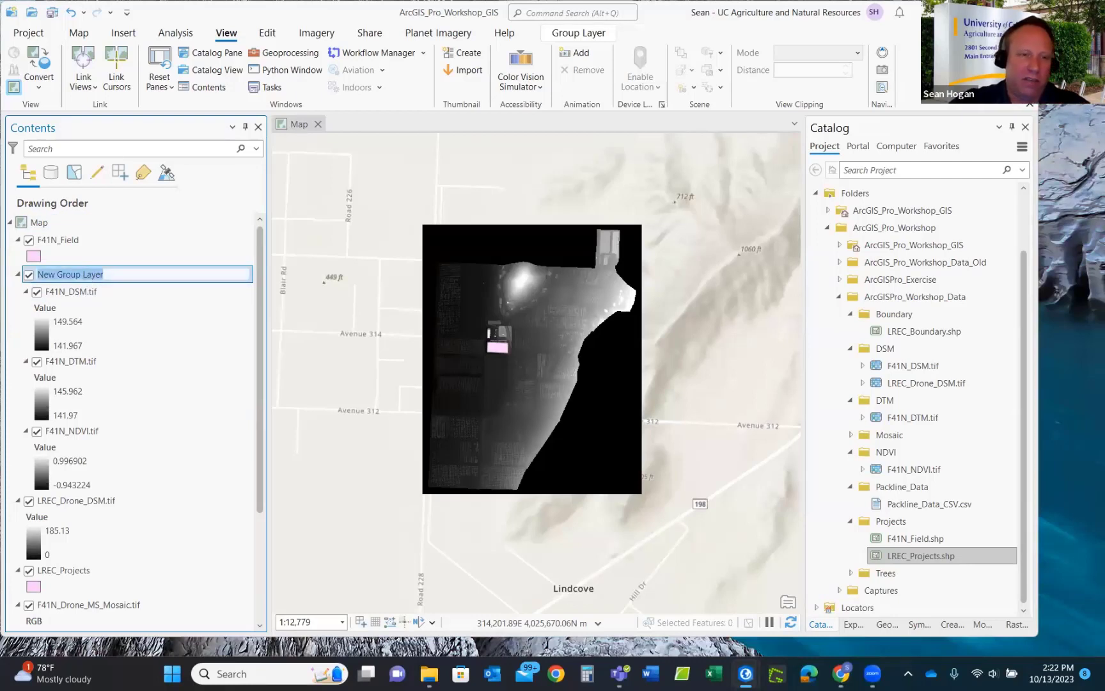
pyautogui.write('Rasters')
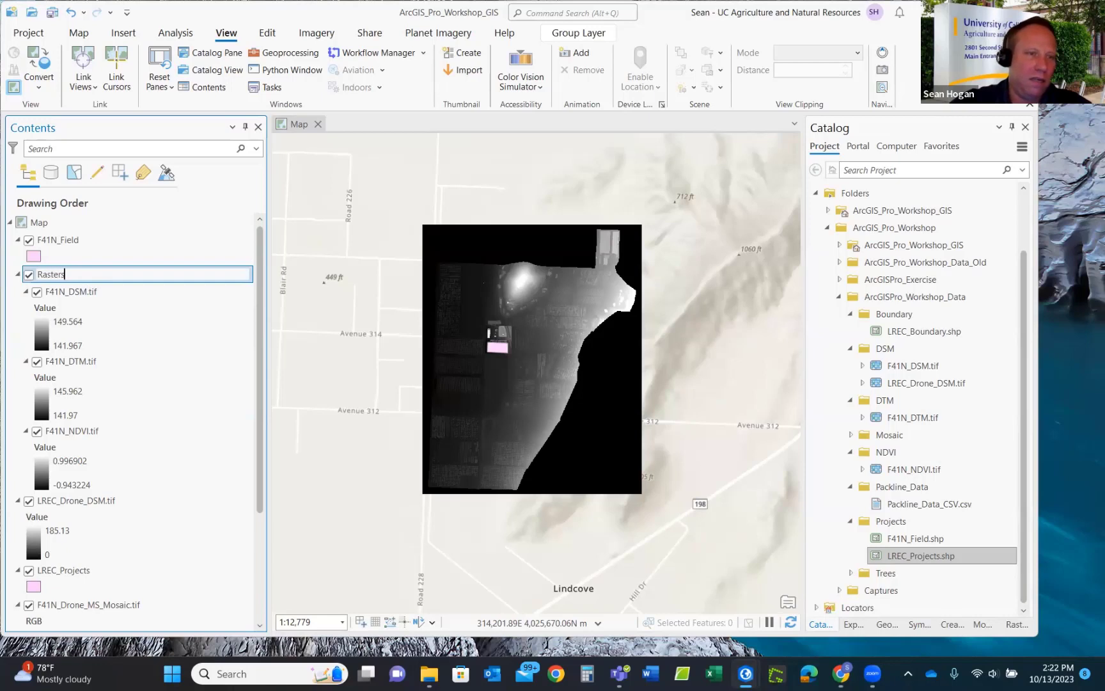
pyautogui.press('Return')
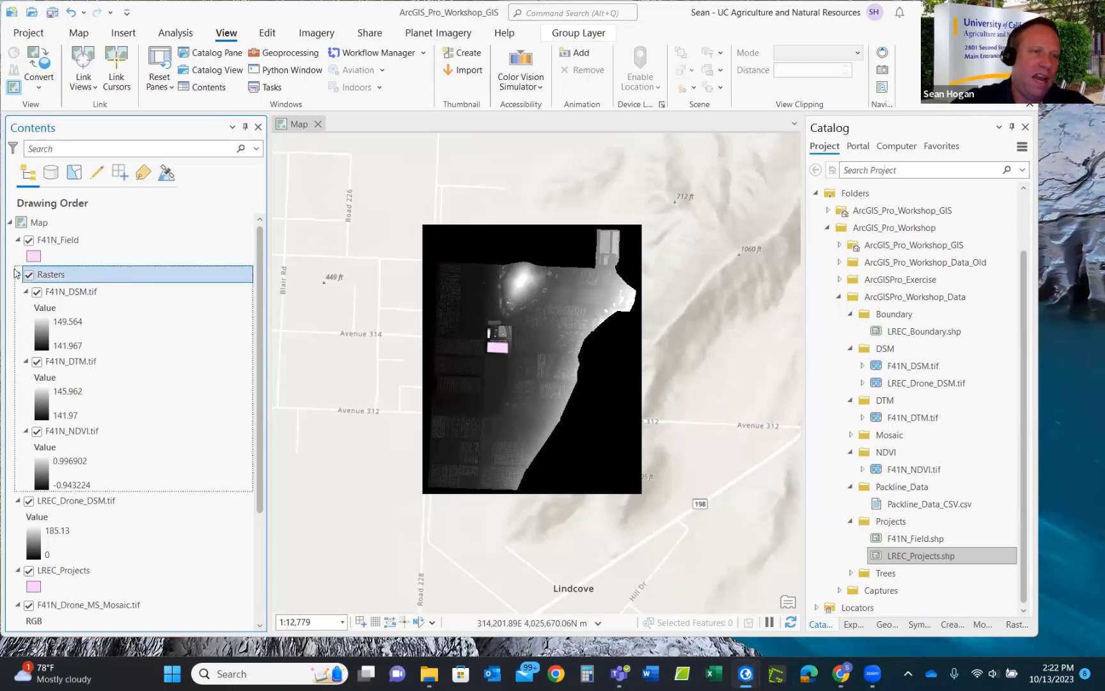
# Turn off the Rasters group's visibility and check its member layers, leaving the group collapsed and LREC_Drone_DSM.tif selected.
pyautogui.click(18, 274)
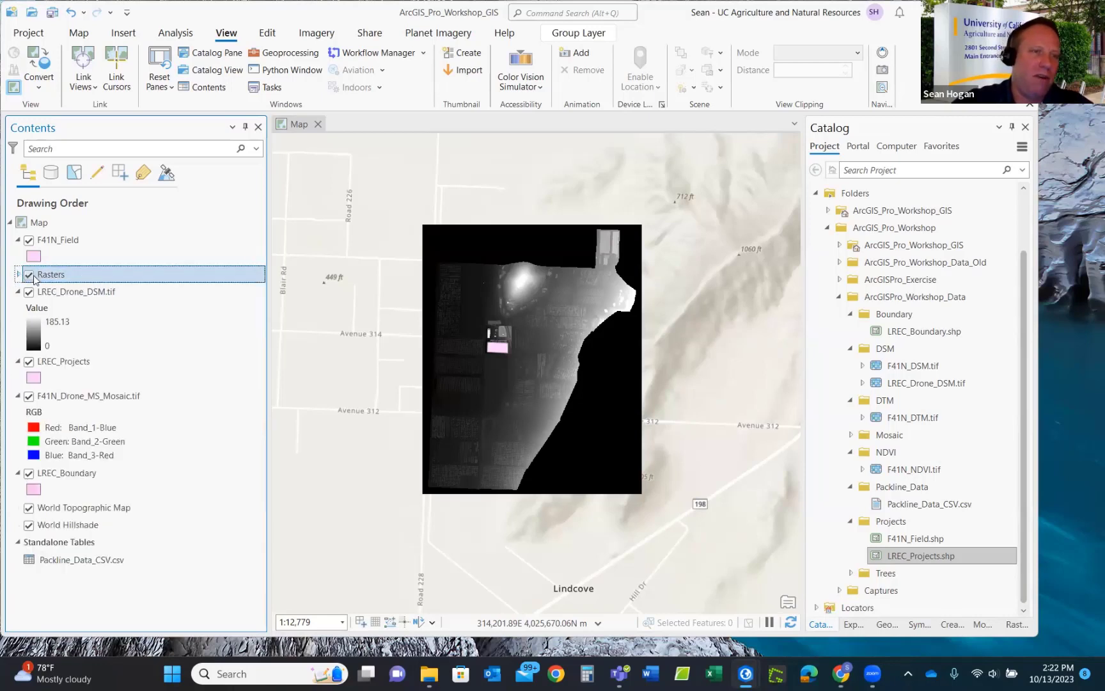
pyautogui.click(29, 275)
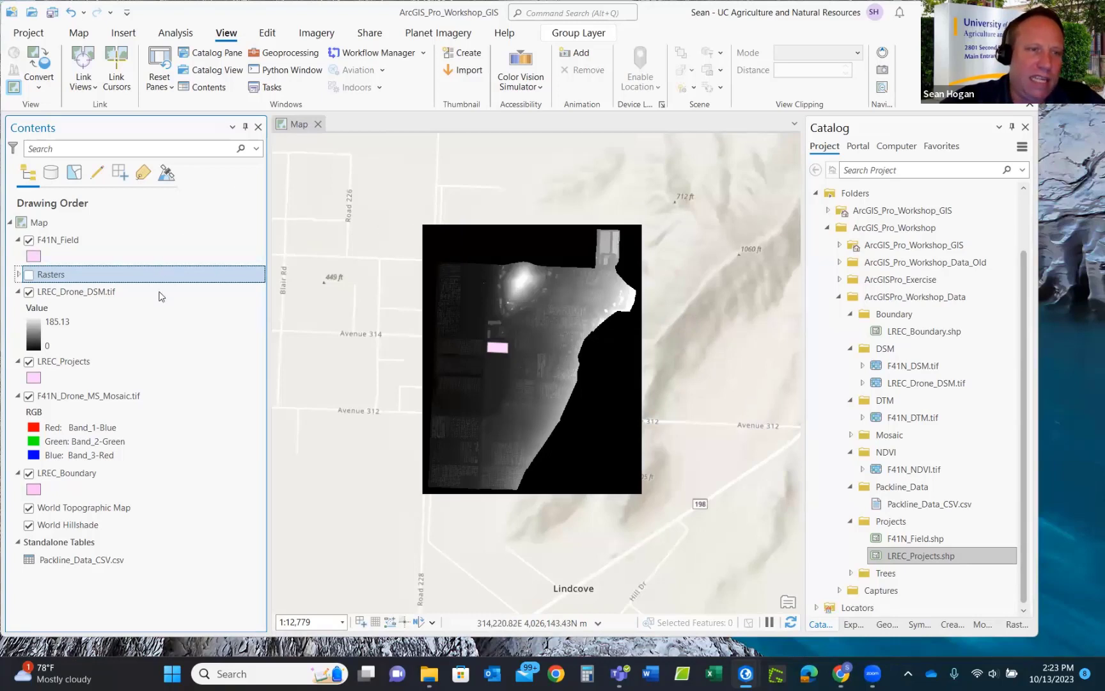
pyautogui.click(86, 291)
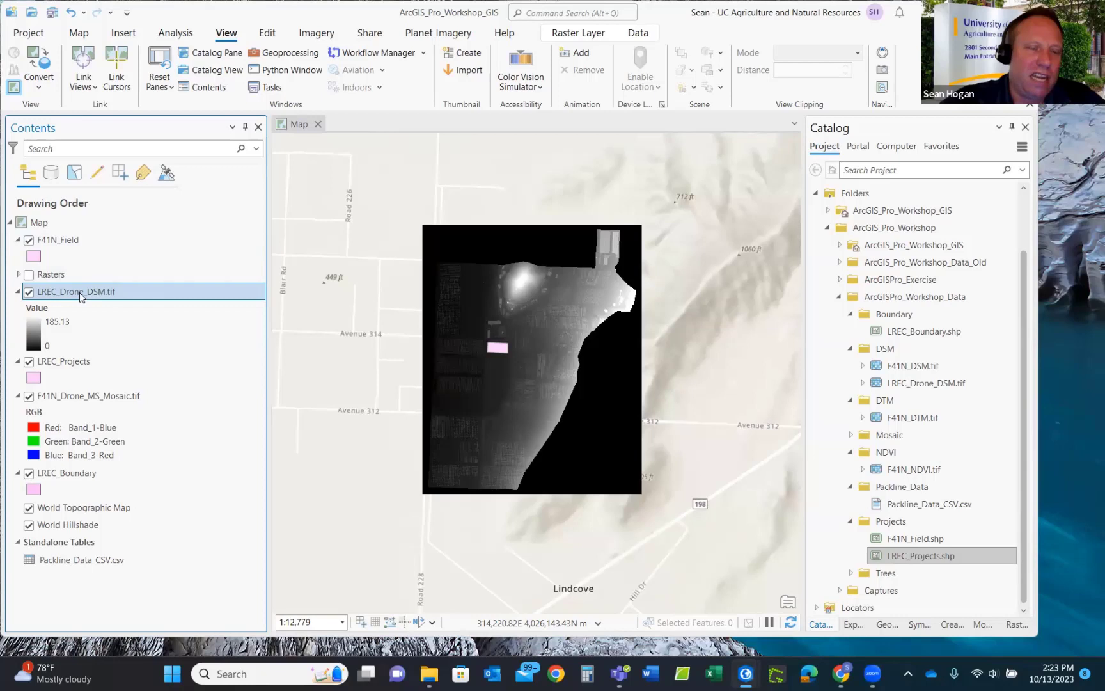
pyautogui.click(18, 274)
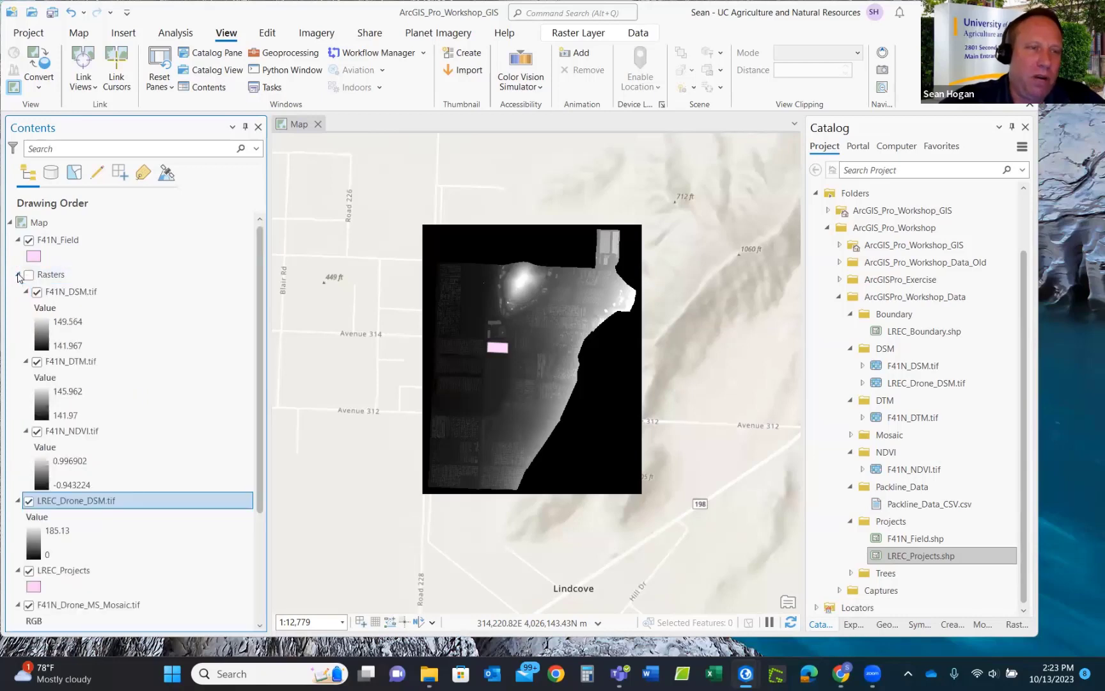
pyautogui.click(19, 275)
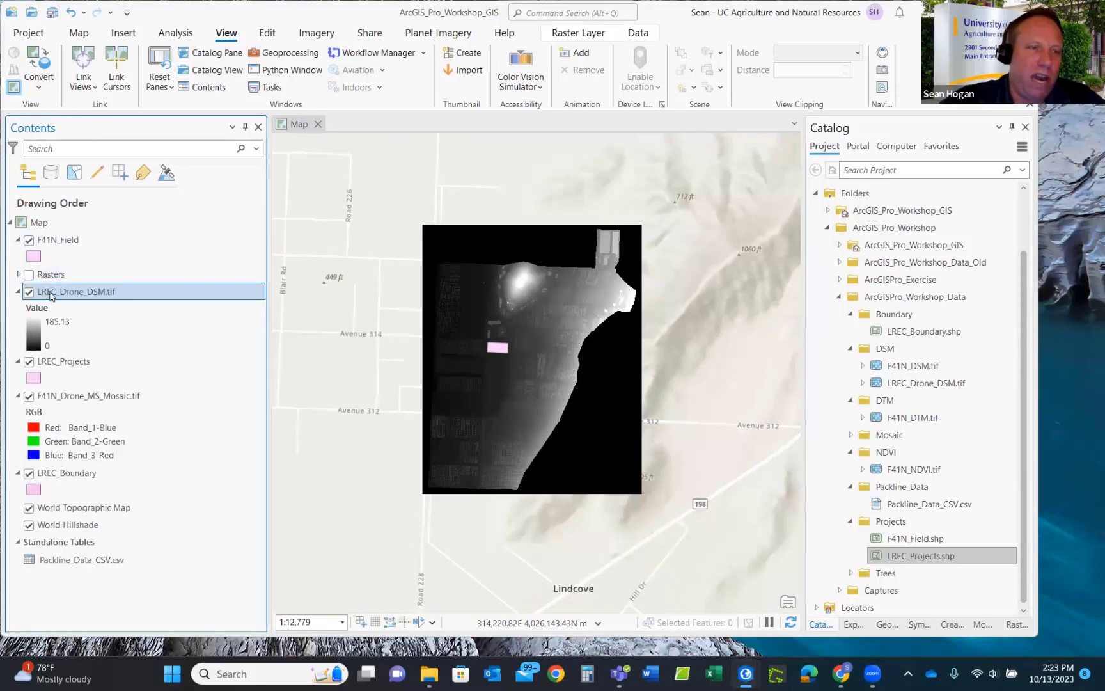
pyautogui.click(18, 274)
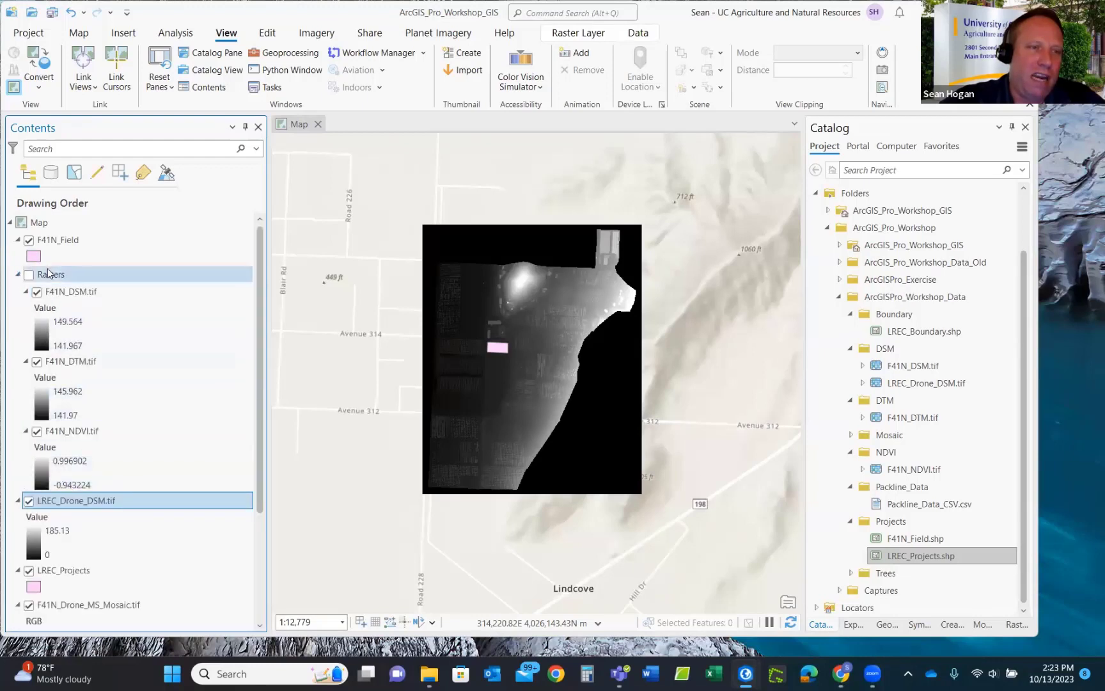
pyautogui.click(19, 275)
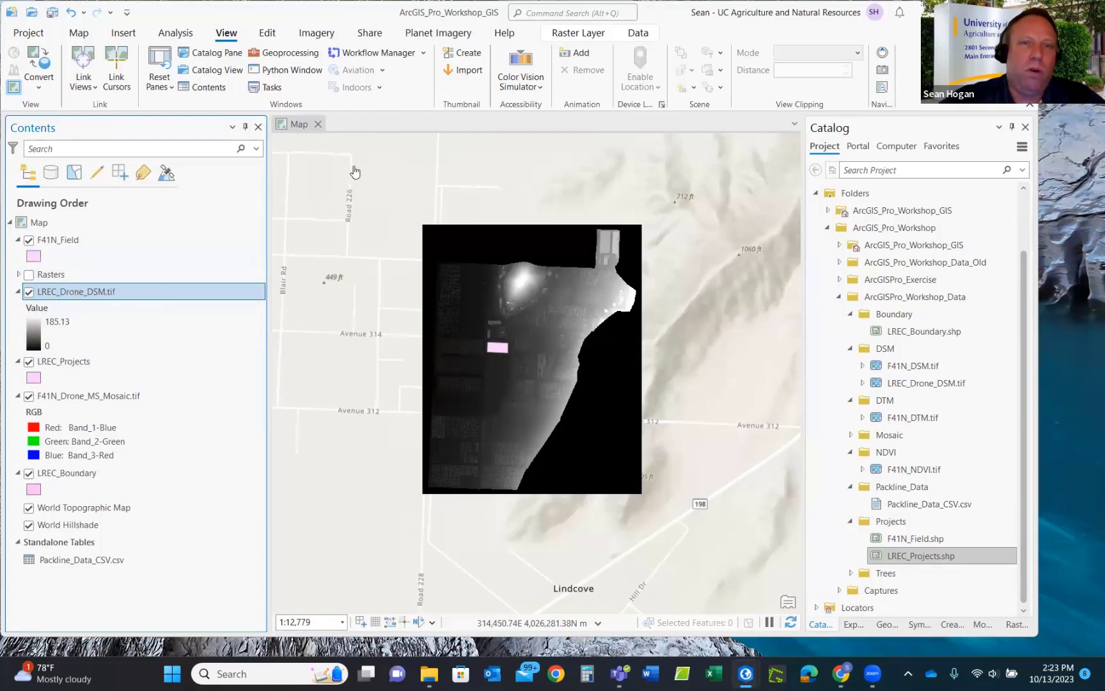
# Open the symbology of LREC_Drone_DSM.tif and apply the elevation color scheme running from light cyan through green and brown to white.
pyautogui.click(572, 34)
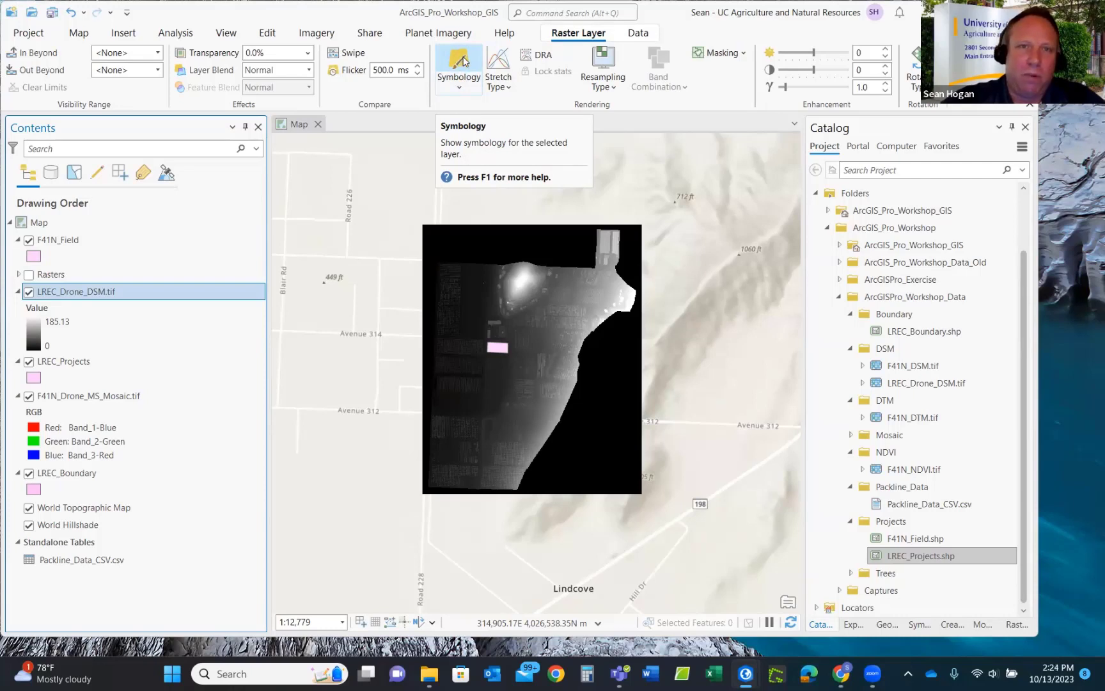
pyautogui.click(463, 60)
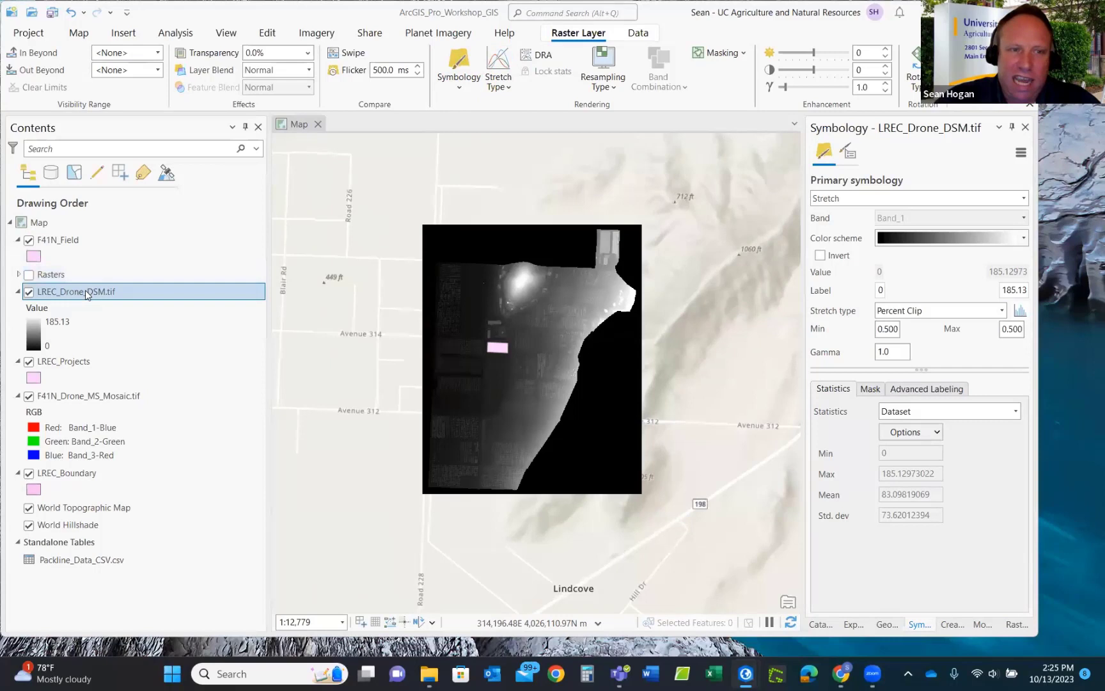
pyautogui.click(1023, 238)
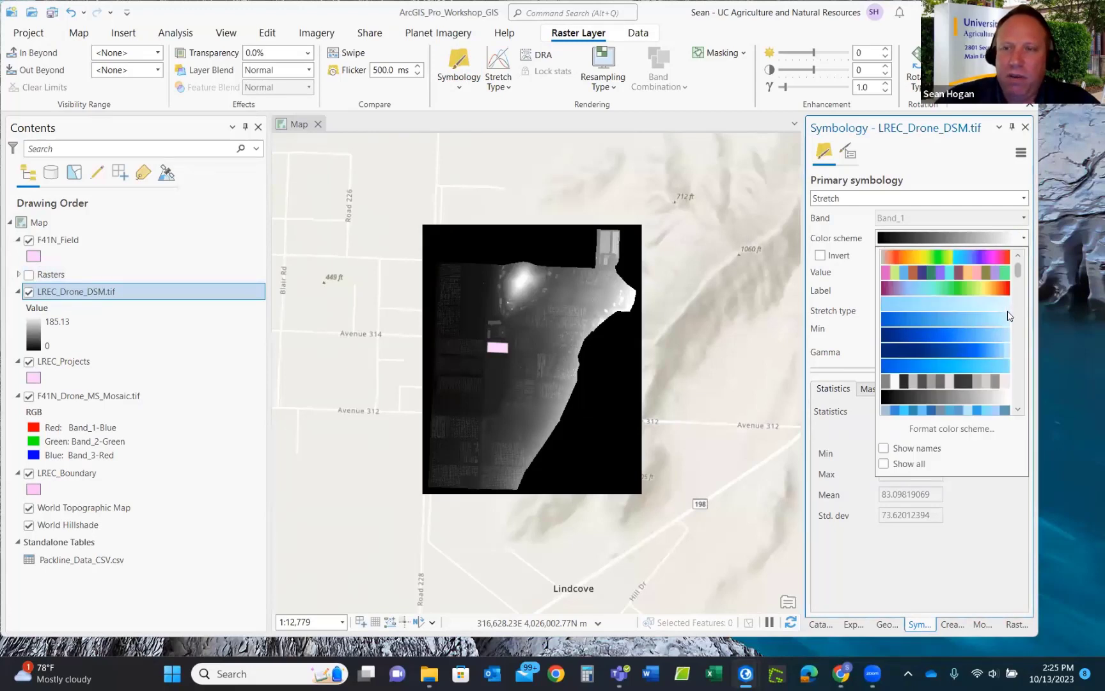
pyautogui.scroll(-3, 996, 318)
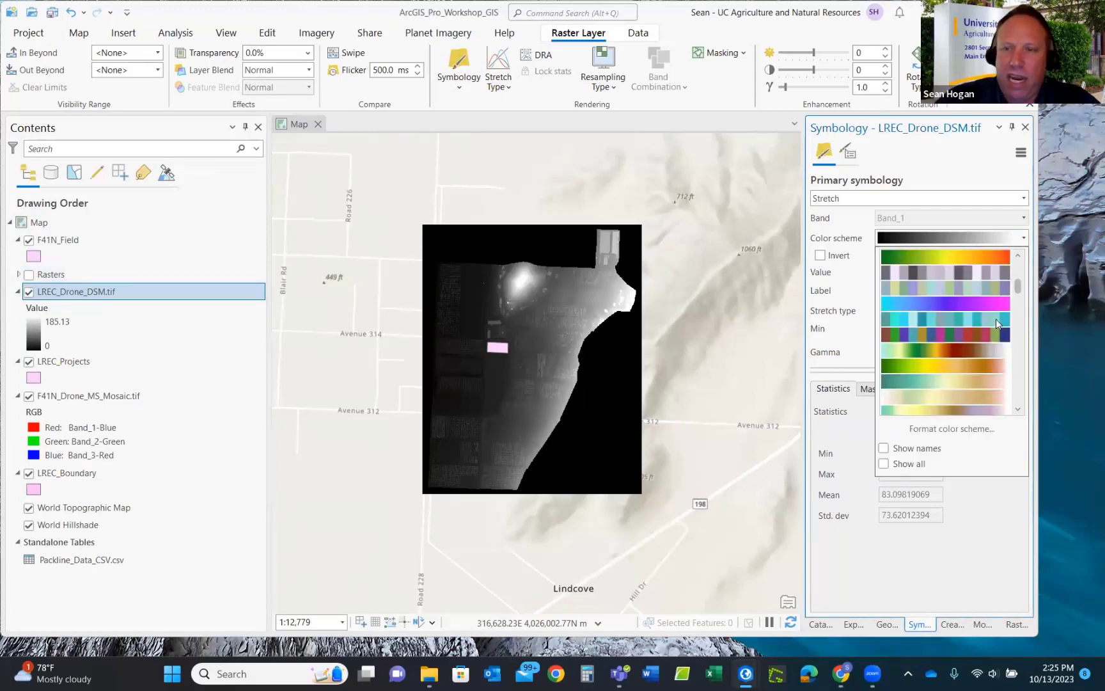
pyautogui.click(911, 357)
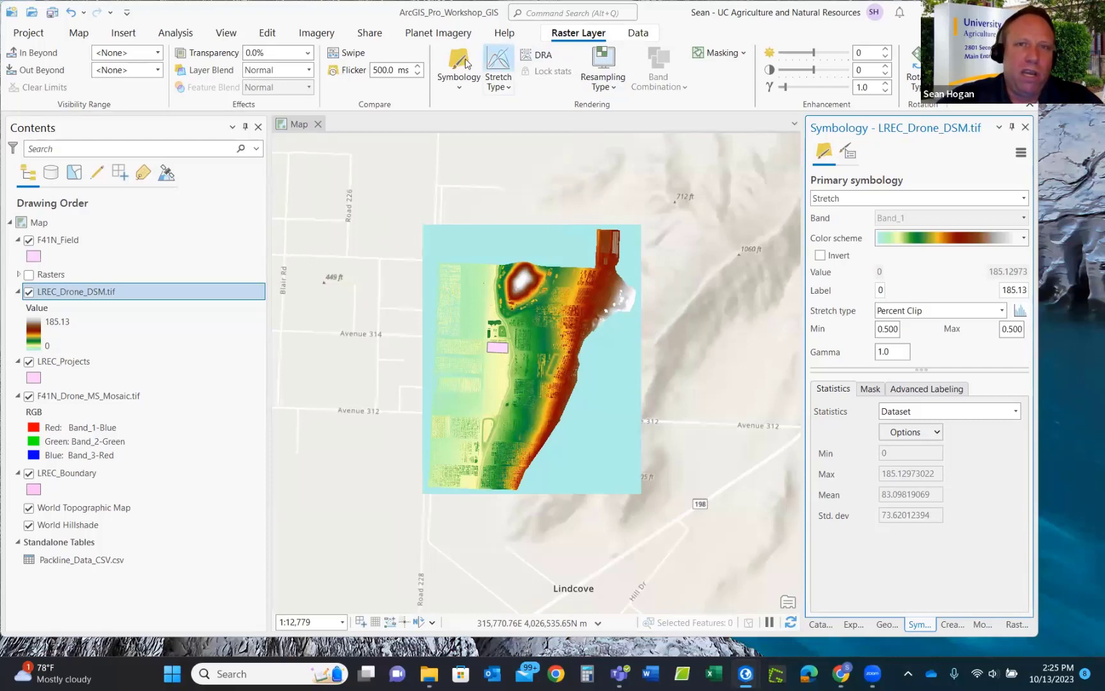
# Inspect LREC_Drone_DSM.tif pixel values in the empty background and inside the site, close the pop-up, and return to the raster layer tools.
pyautogui.click(78, 34)
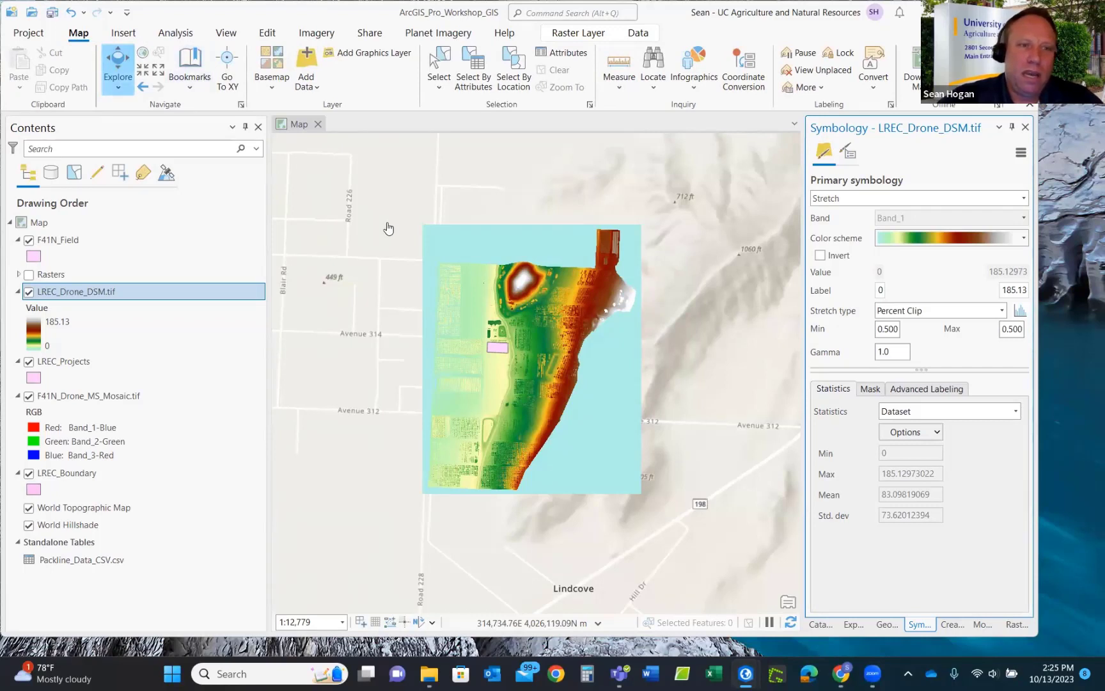
pyautogui.click(487, 250)
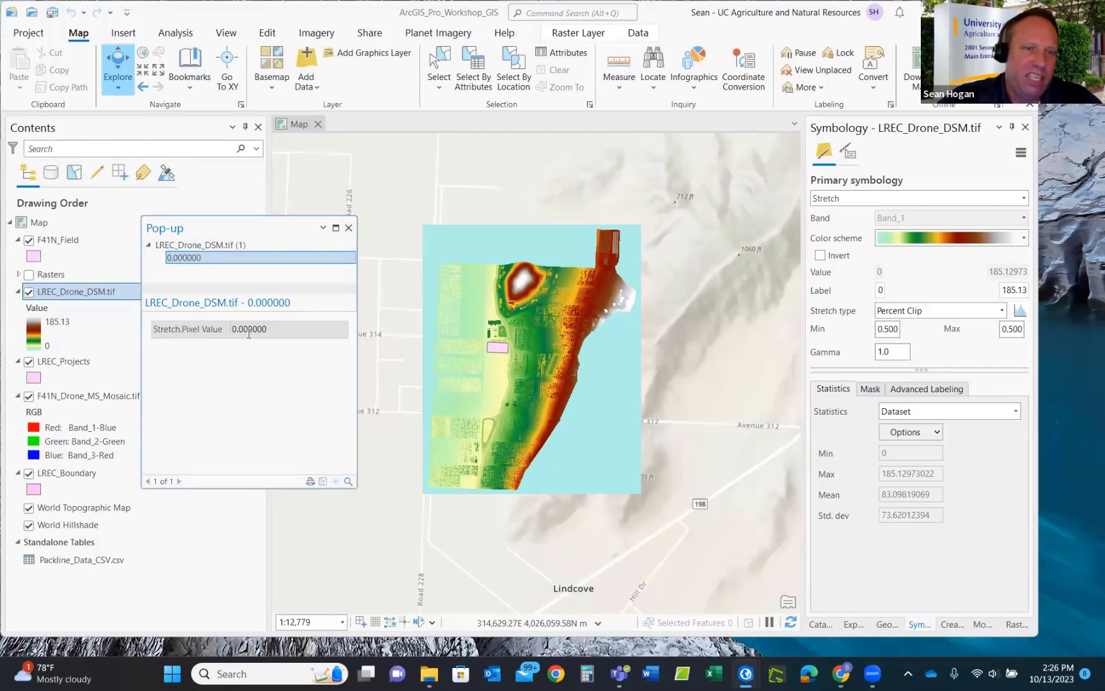
pyautogui.click(549, 356)
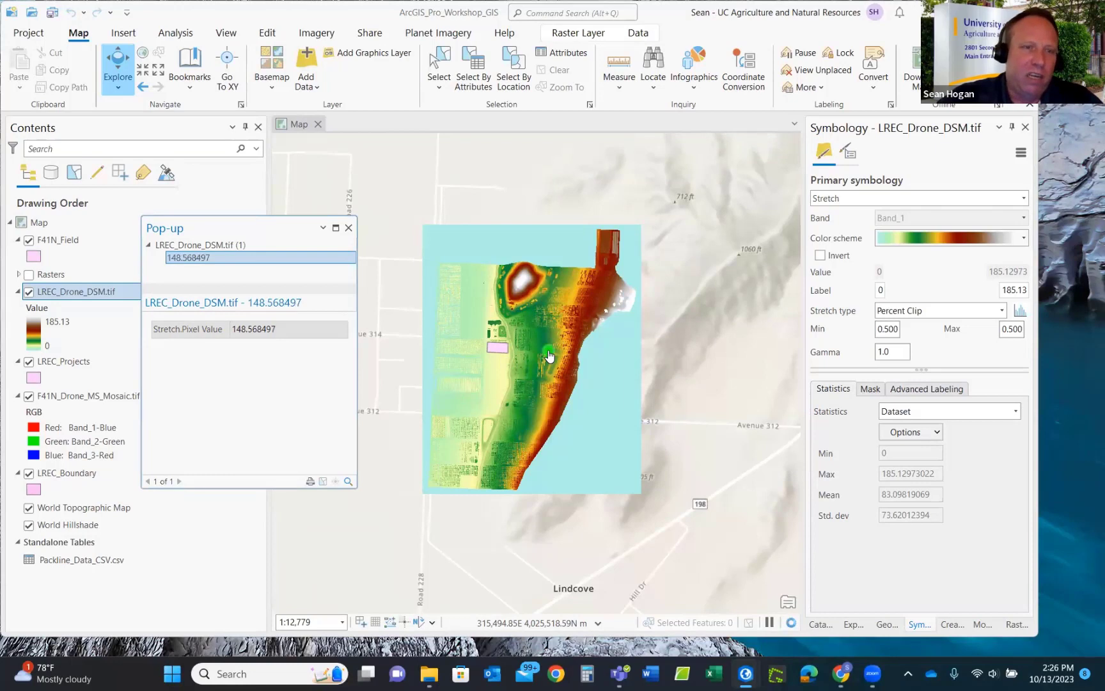
pyautogui.click(482, 242)
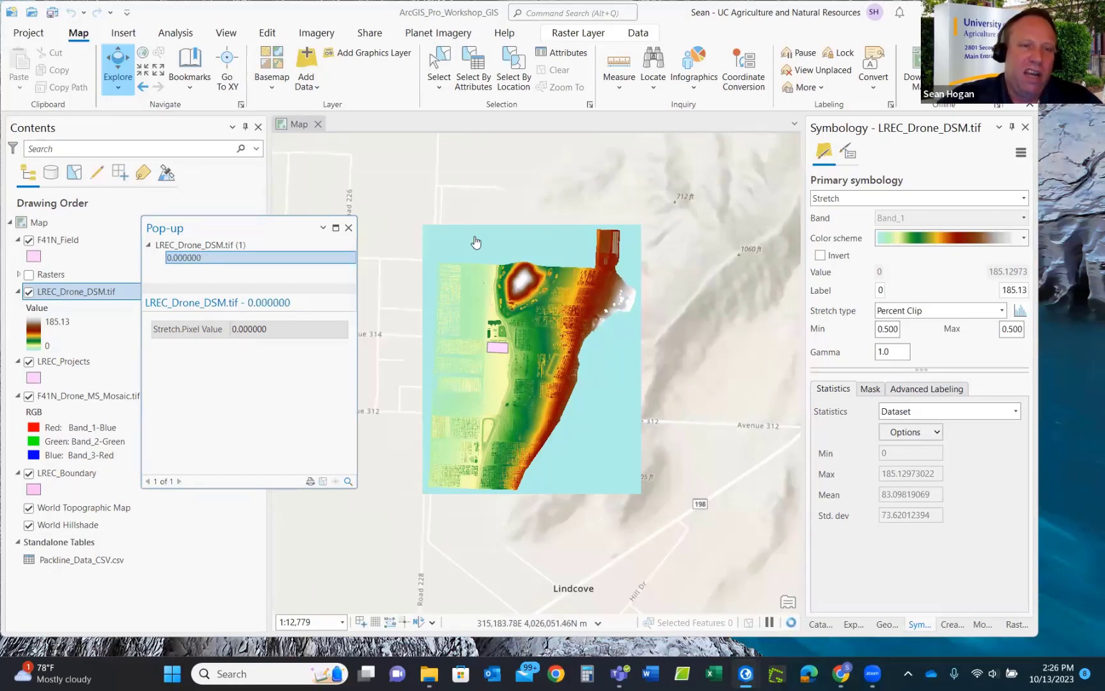
pyautogui.click(348, 228)
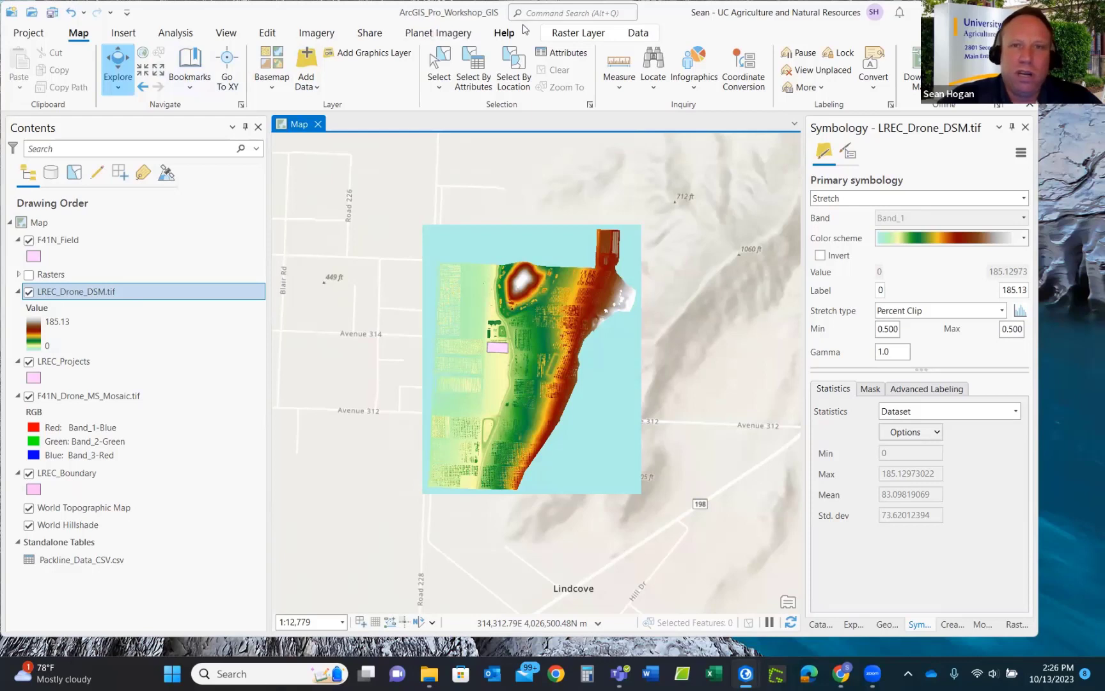
pyautogui.click(578, 35)
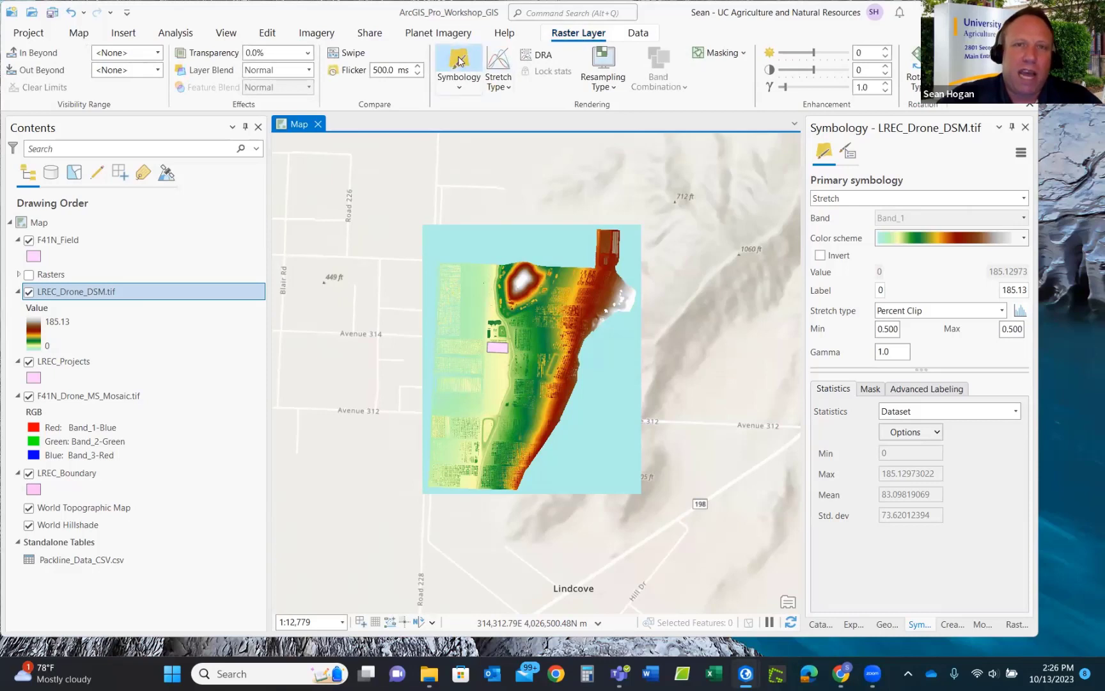
# Mask the empty background of LREC_Drone_DSM.tif by enabling the background value display for value 0 with no color.
pyautogui.click(1087, 244)
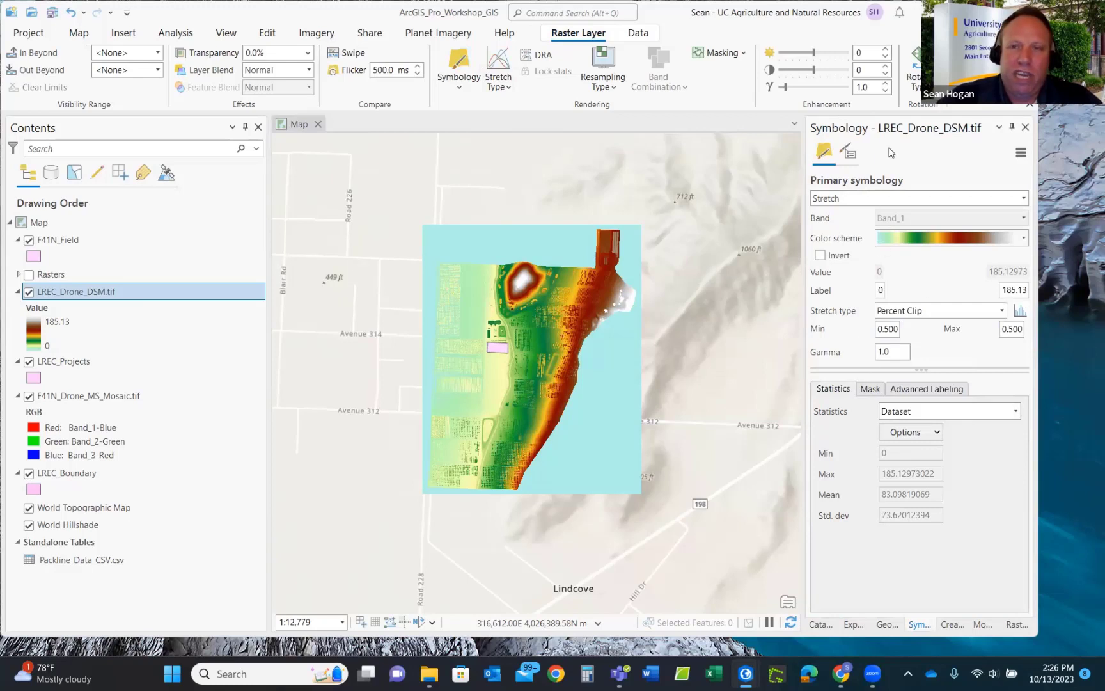
pyautogui.click(871, 390)
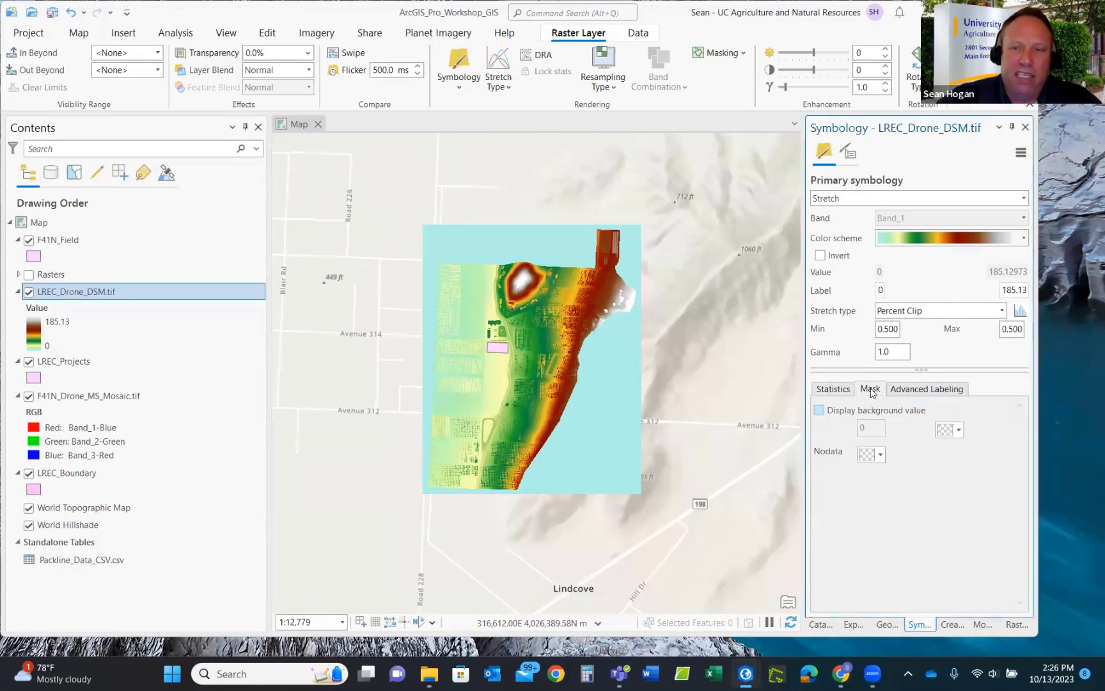
pyautogui.click(820, 411)
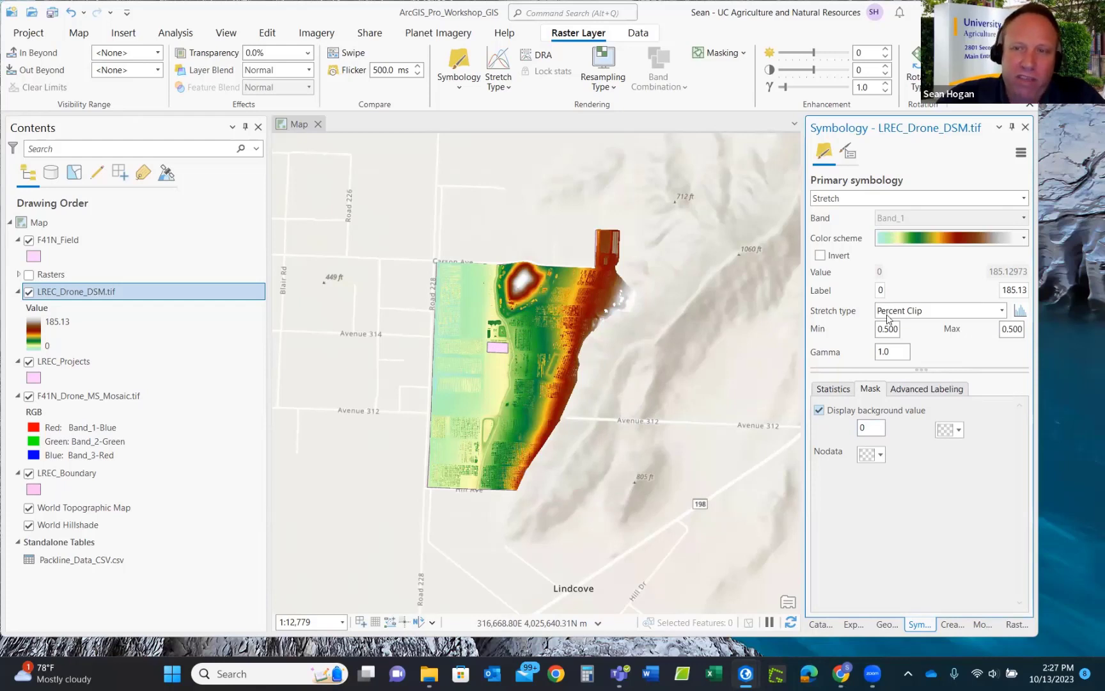
# Try the Standard Deviation stretch type on LREC_Drone_DSM.tif and return it to Percent Clip.
pyautogui.click(1002, 311)
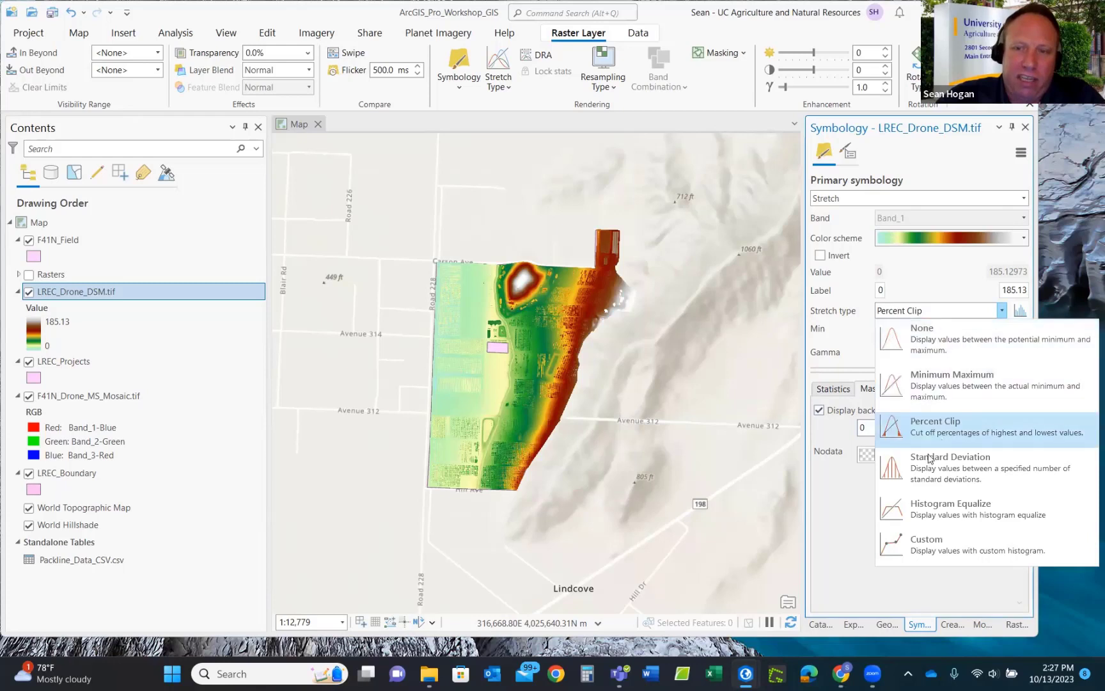
pyautogui.click(921, 472)
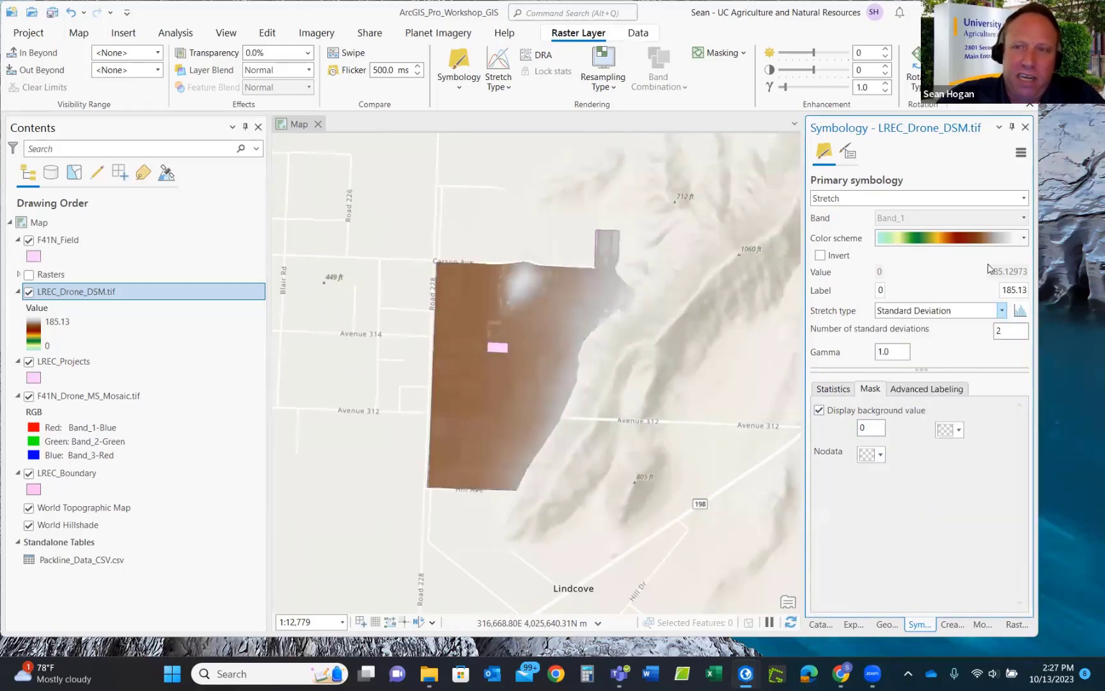
pyautogui.click(1000, 311)
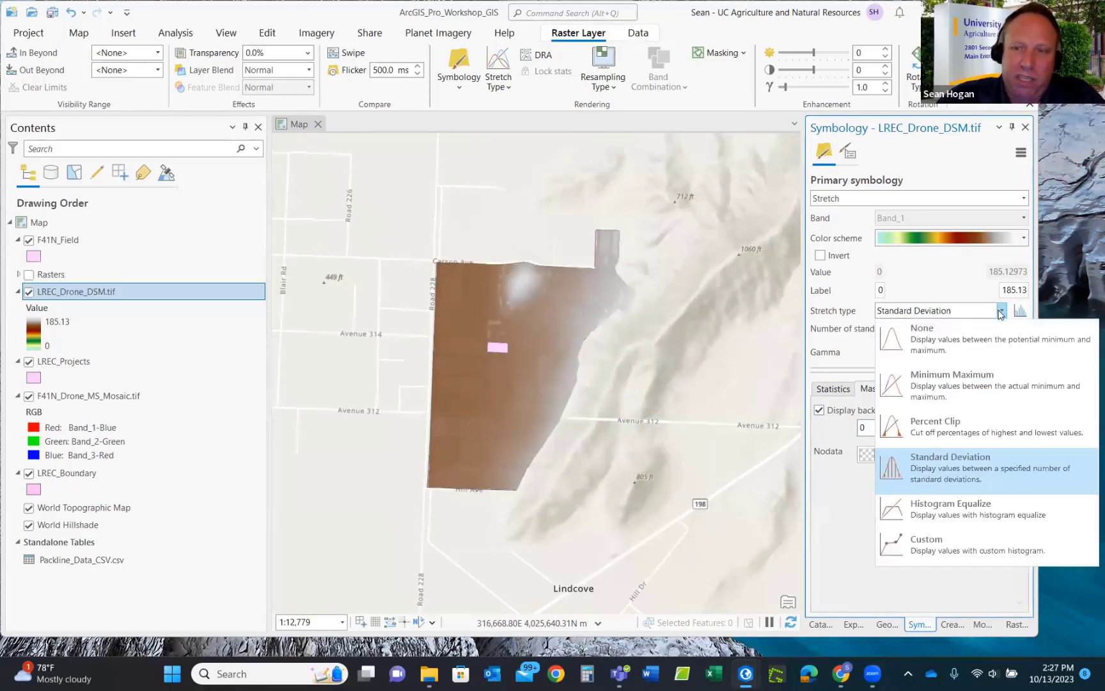
pyautogui.click(940, 421)
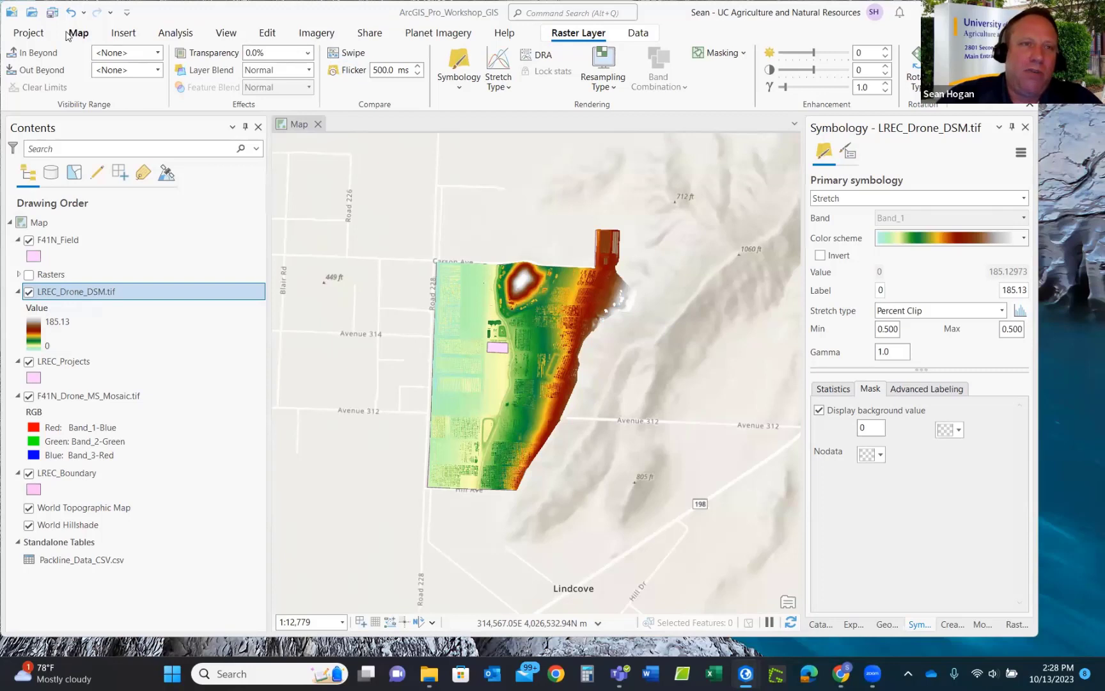
# Open the imagery raster functions and search them for "hill".
pyautogui.click(316, 35)
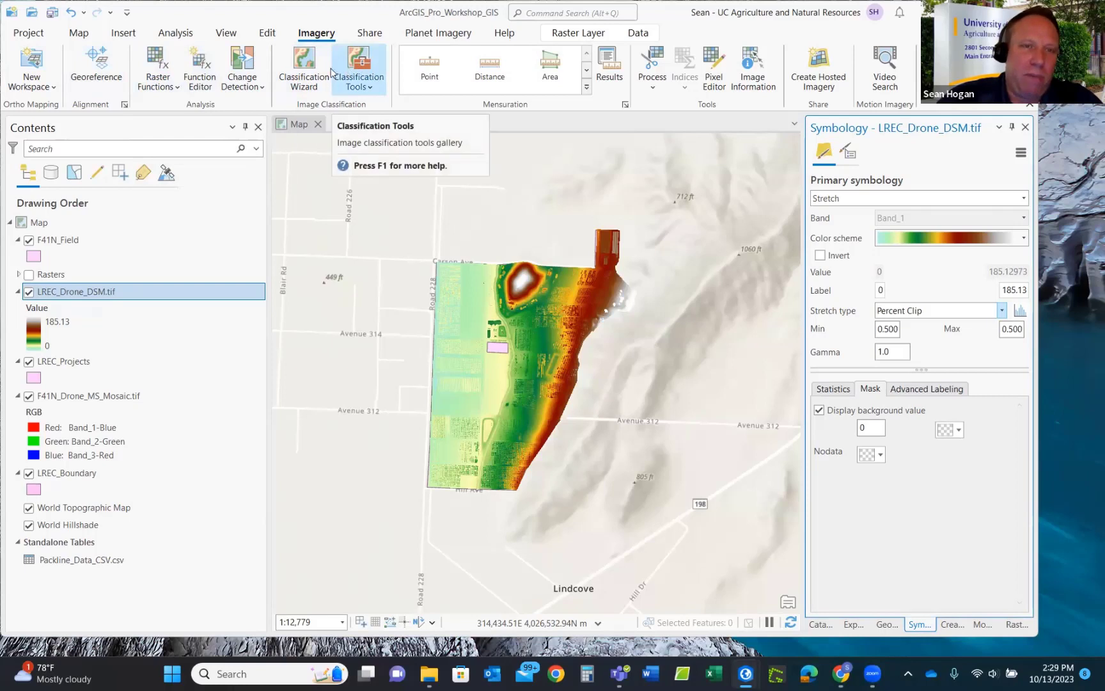
pyautogui.click(158, 64)
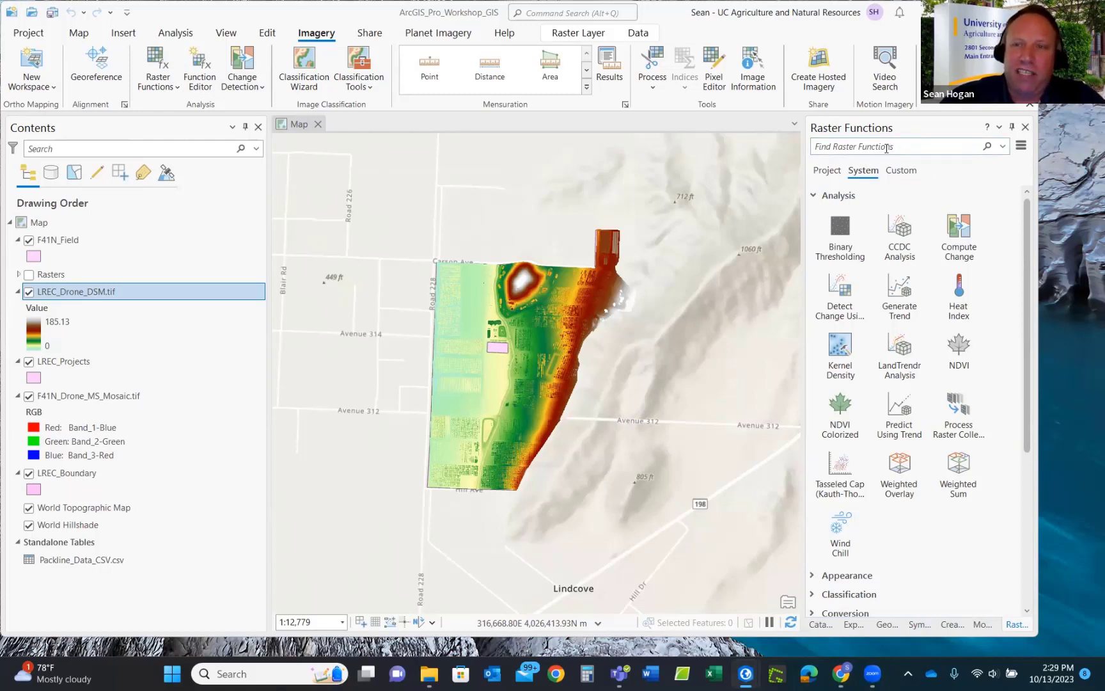
pyautogui.click(854, 147)
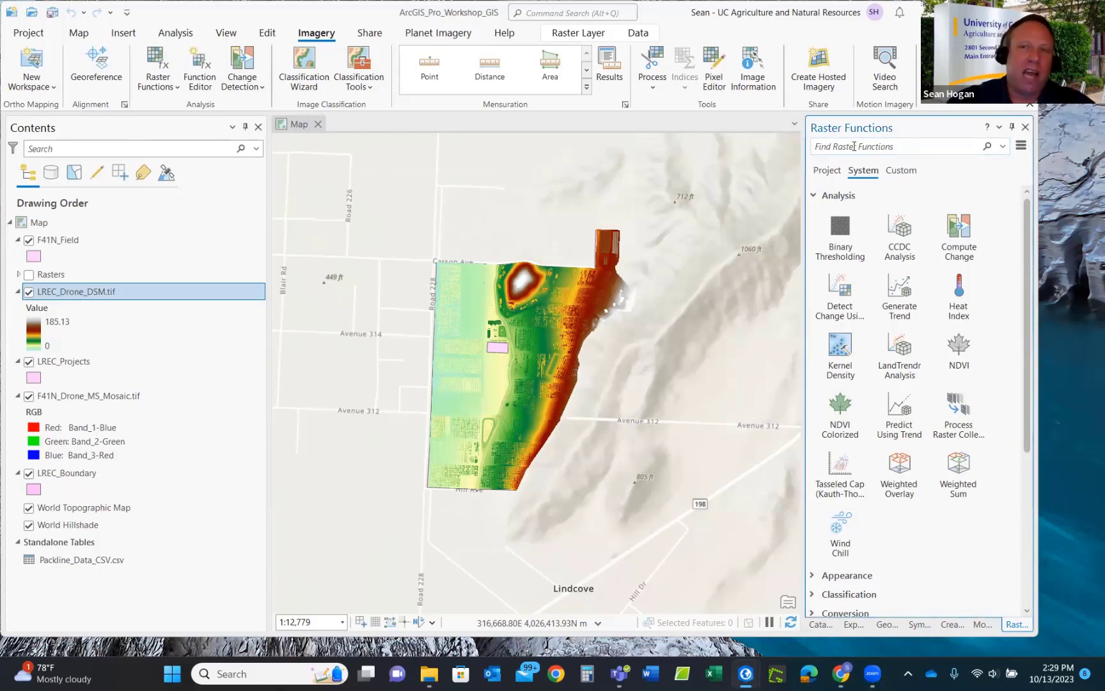
pyautogui.write('h')
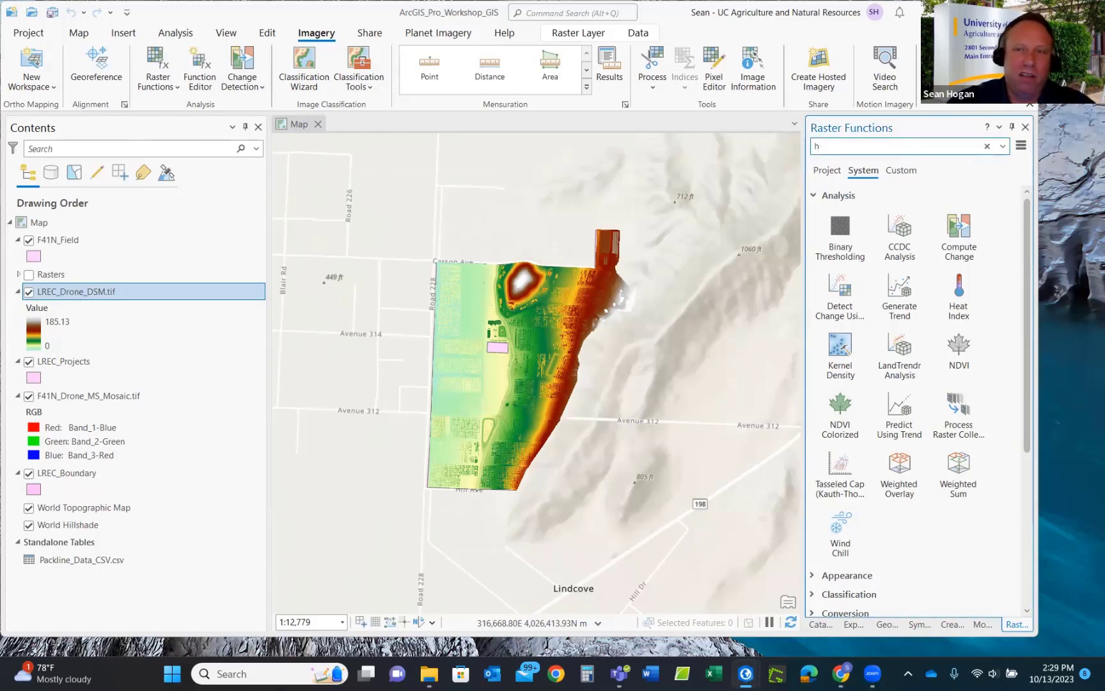
pyautogui.write('ils')
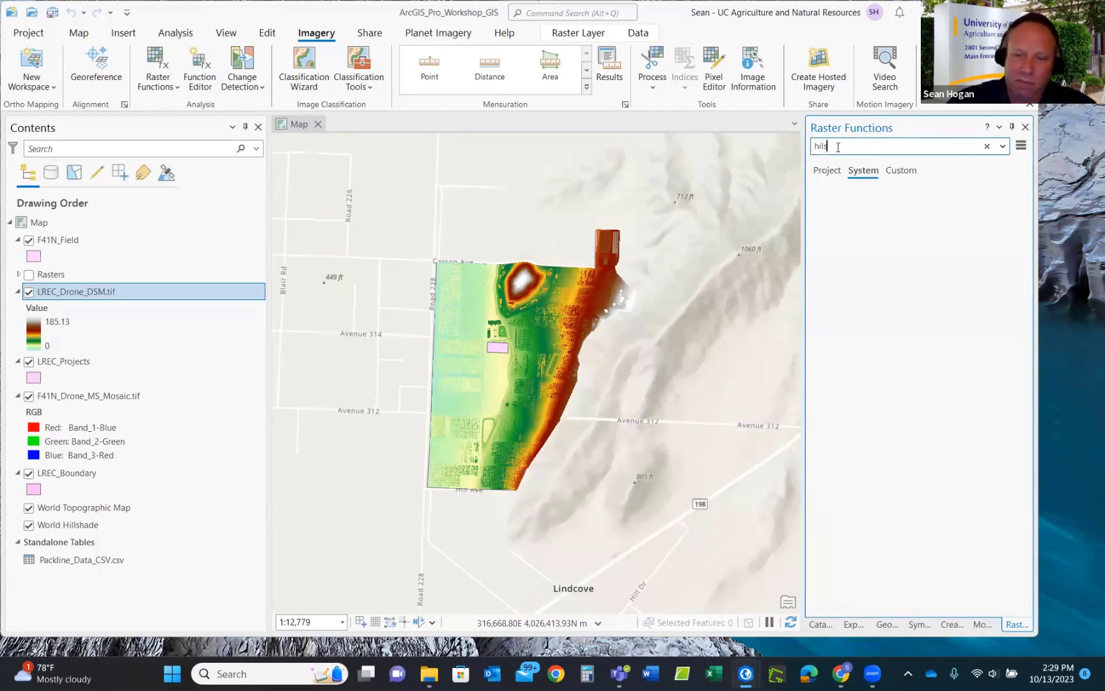
pyautogui.press('BackSpace')
pyautogui.write('l')
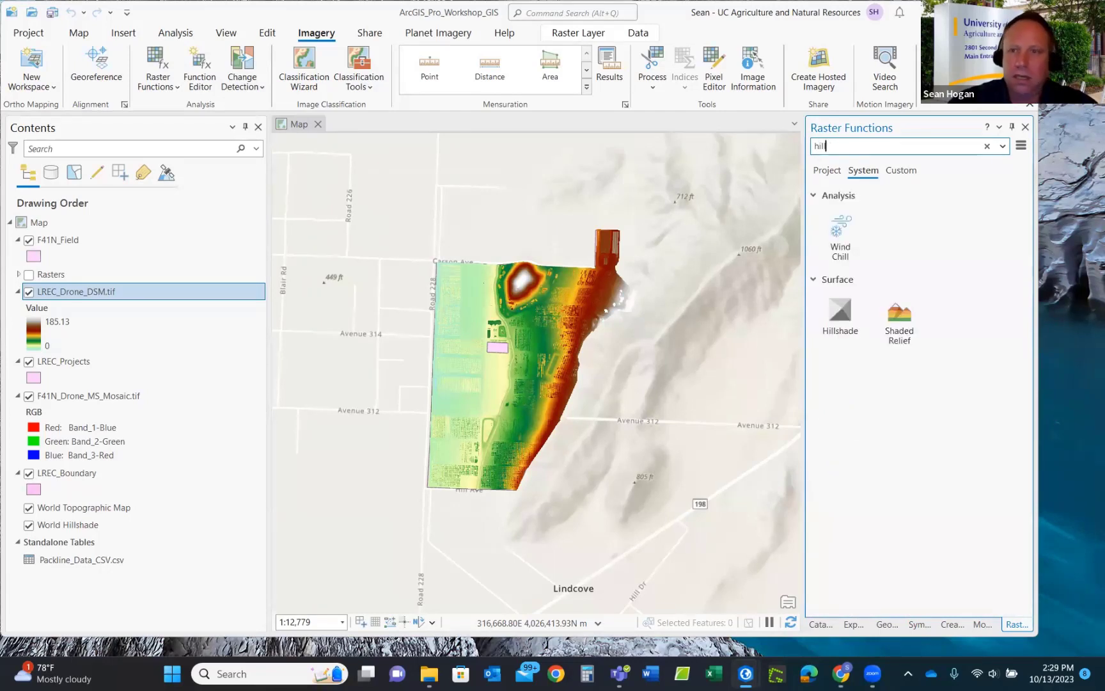
# Create a new Hillshade raster layer from LREC_Drone_DSM.tif with the Multidirectional hillshade type.
pyautogui.click(830, 314)
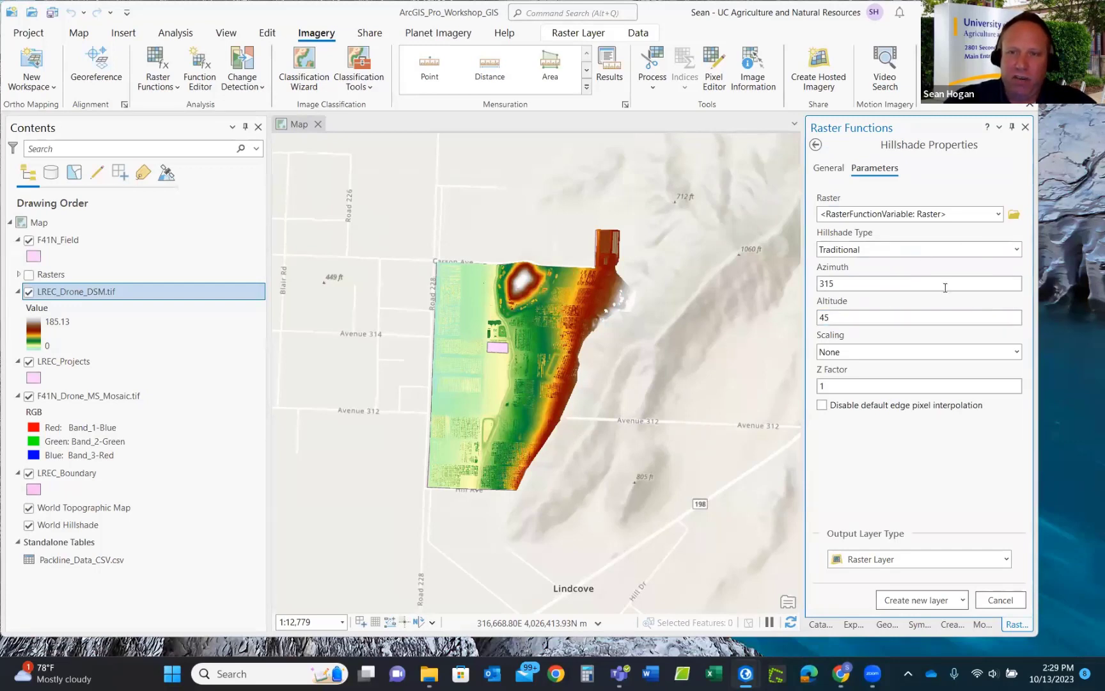
pyautogui.click(998, 215)
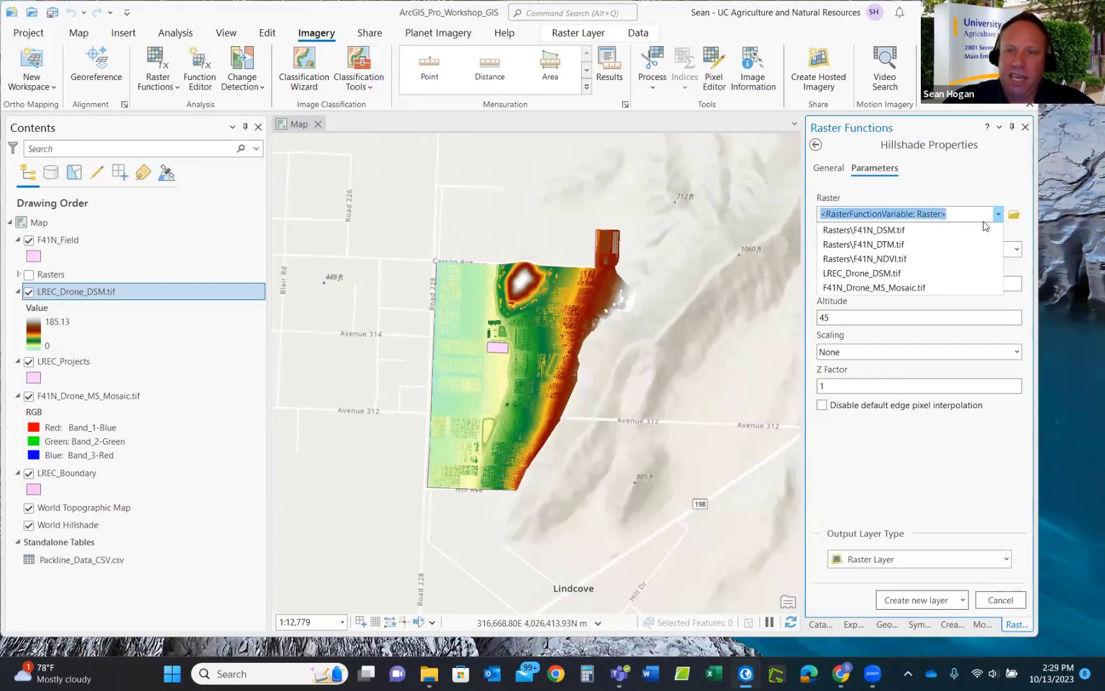
pyautogui.click(863, 273)
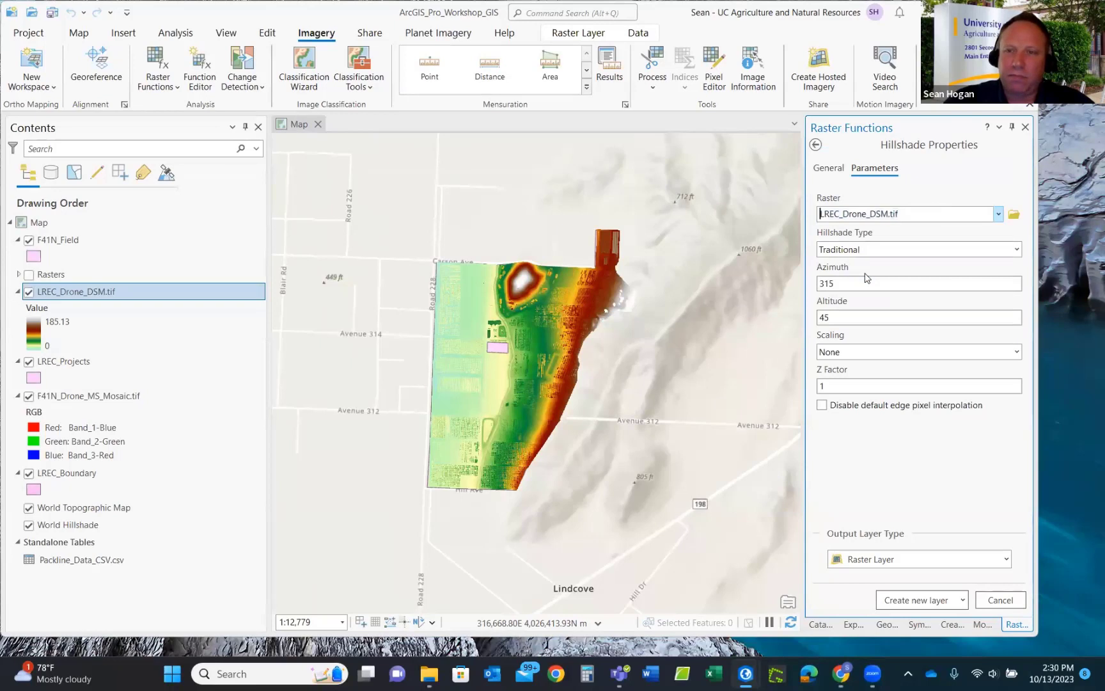
pyautogui.click(1016, 250)
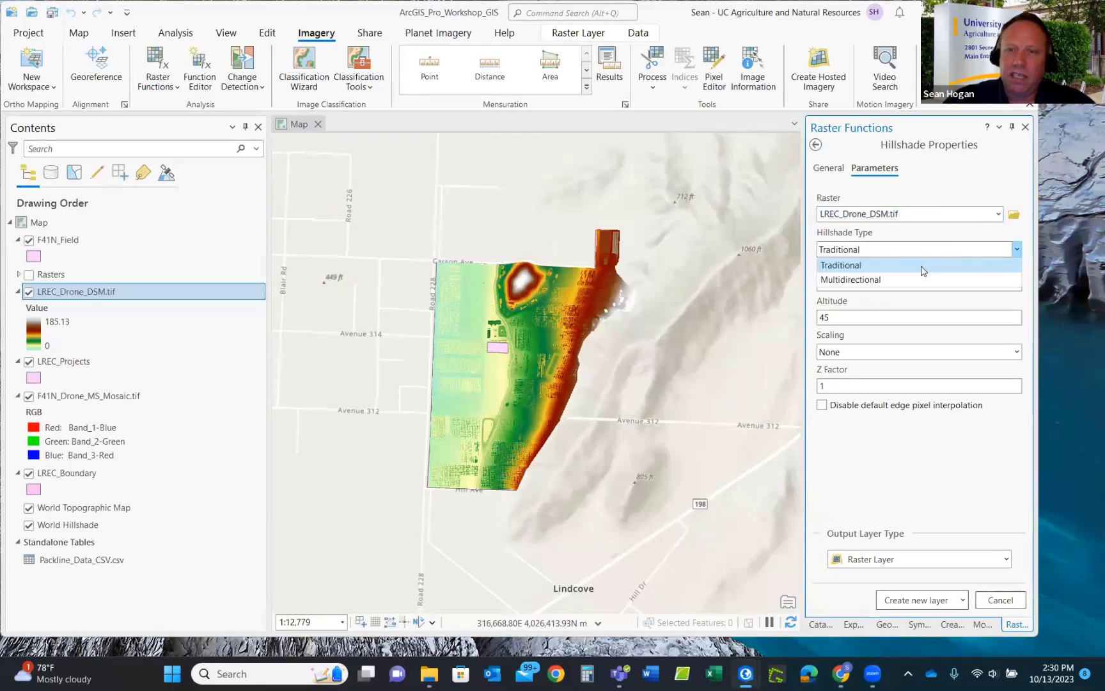
pyautogui.click(876, 282)
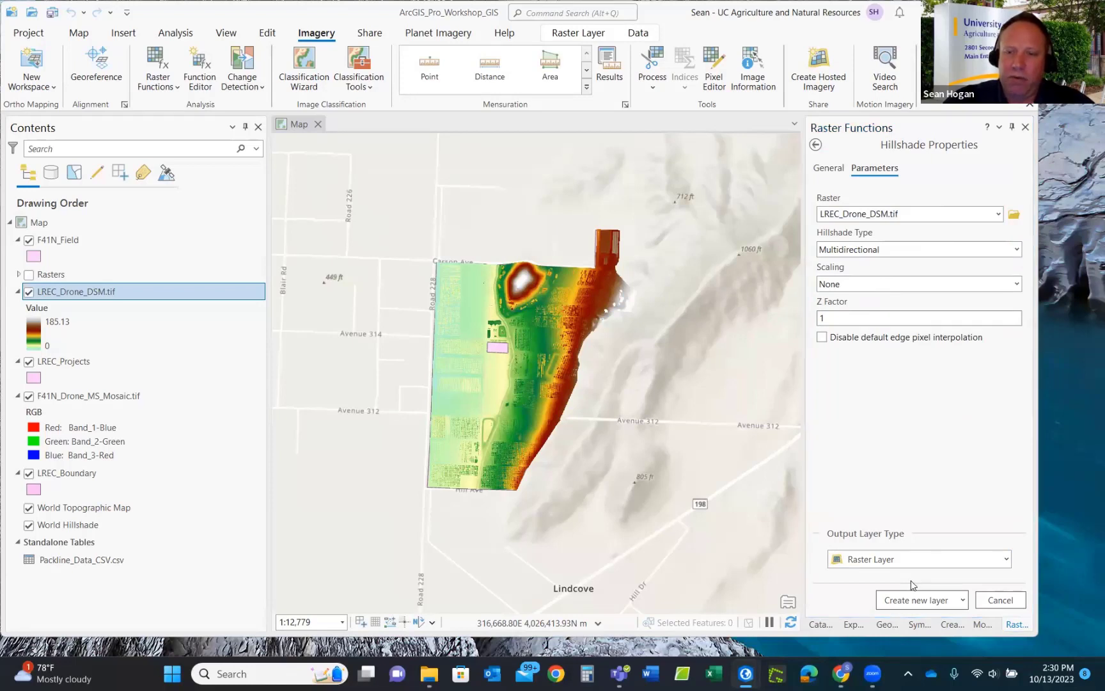
pyautogui.click(916, 599)
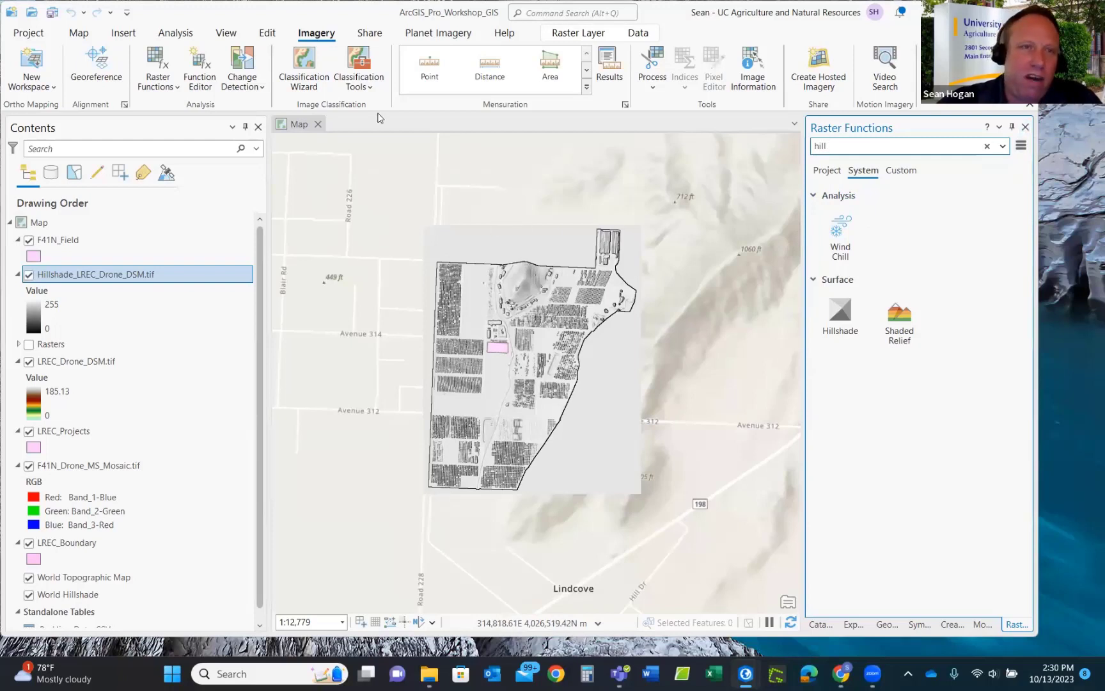
# Inspect the hillshade layer's pixel values in the empty background and inside the site, and close the pop-up.
pyautogui.click(78, 34)
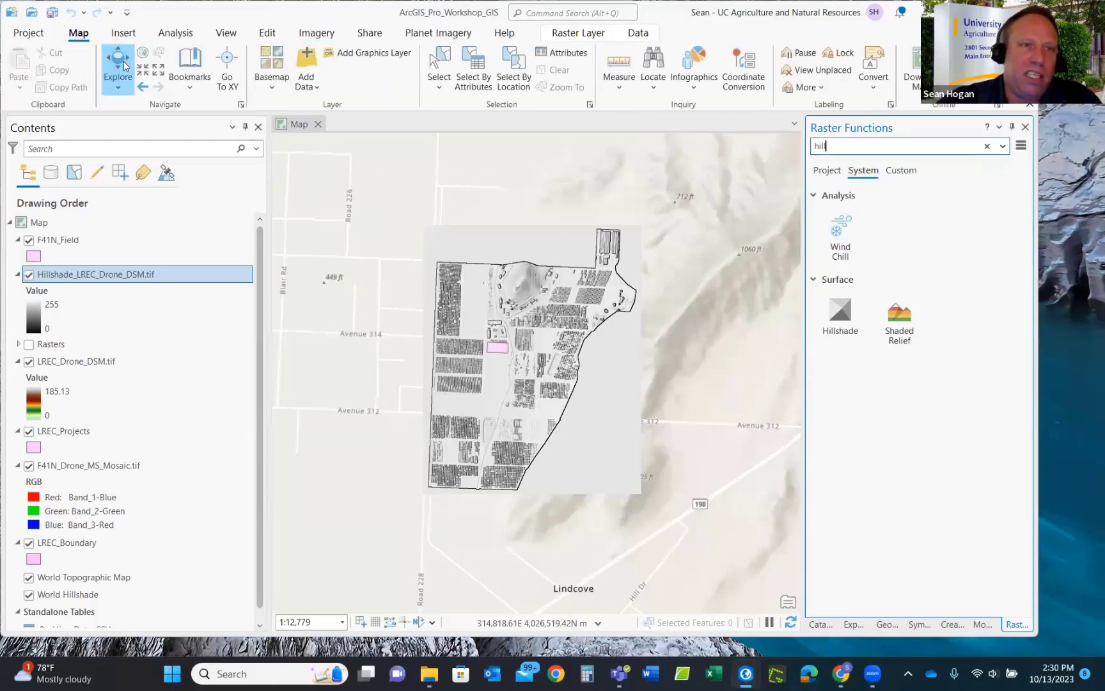
pyautogui.click(494, 250)
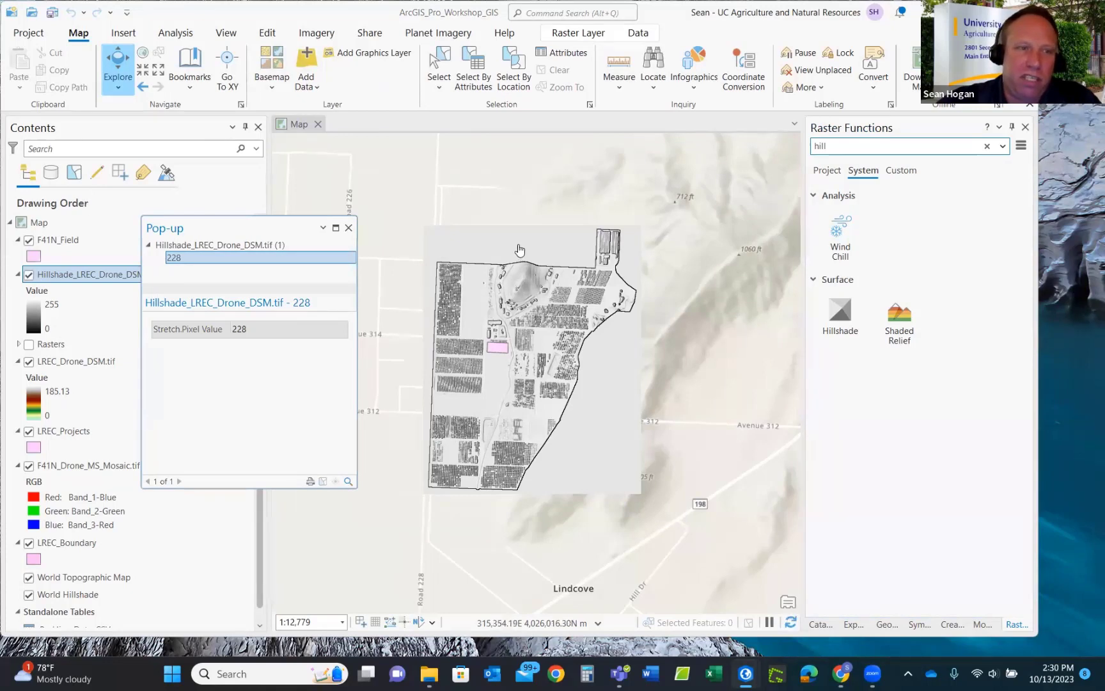
pyautogui.click(520, 249)
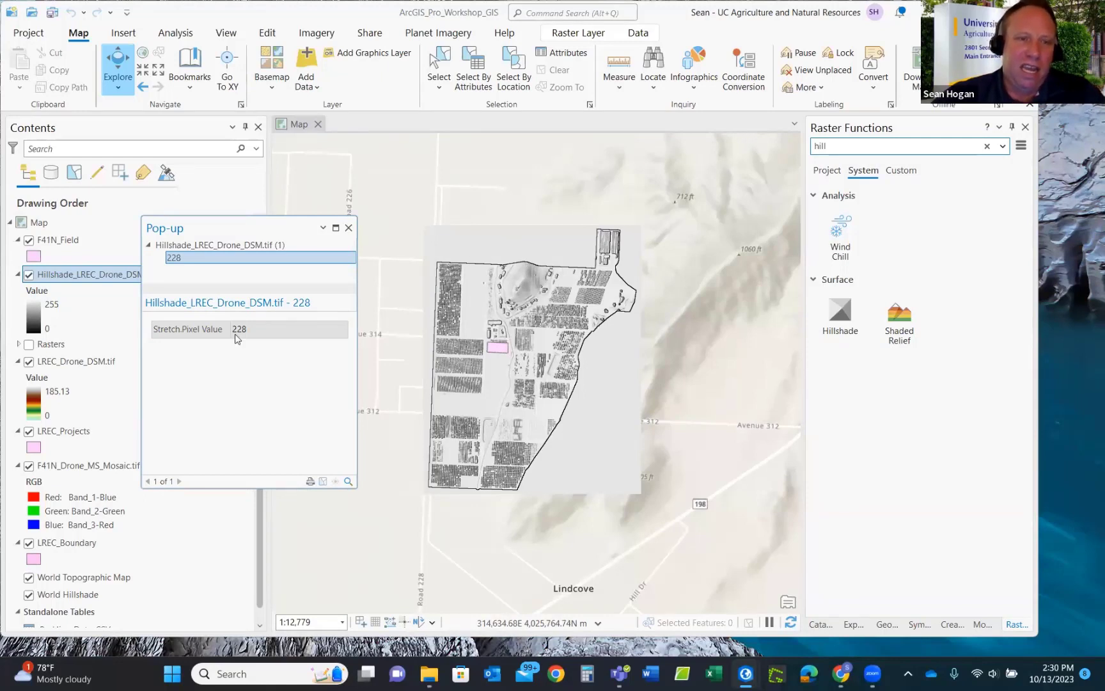
pyautogui.click(483, 292)
pyautogui.click(460, 302)
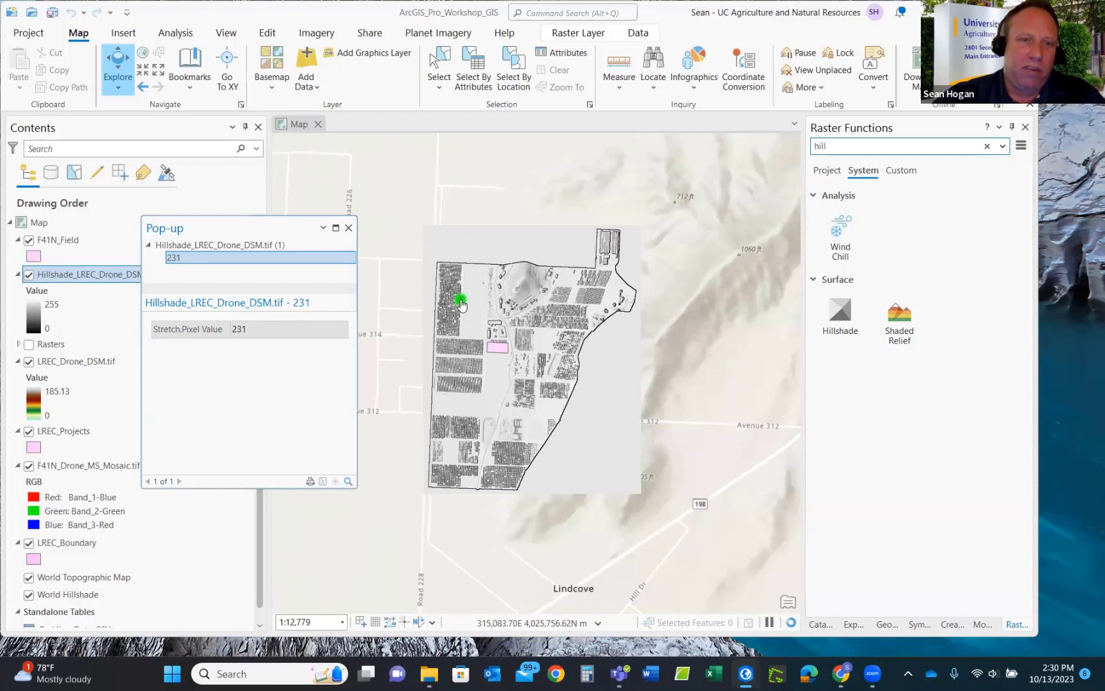
pyautogui.click(485, 244)
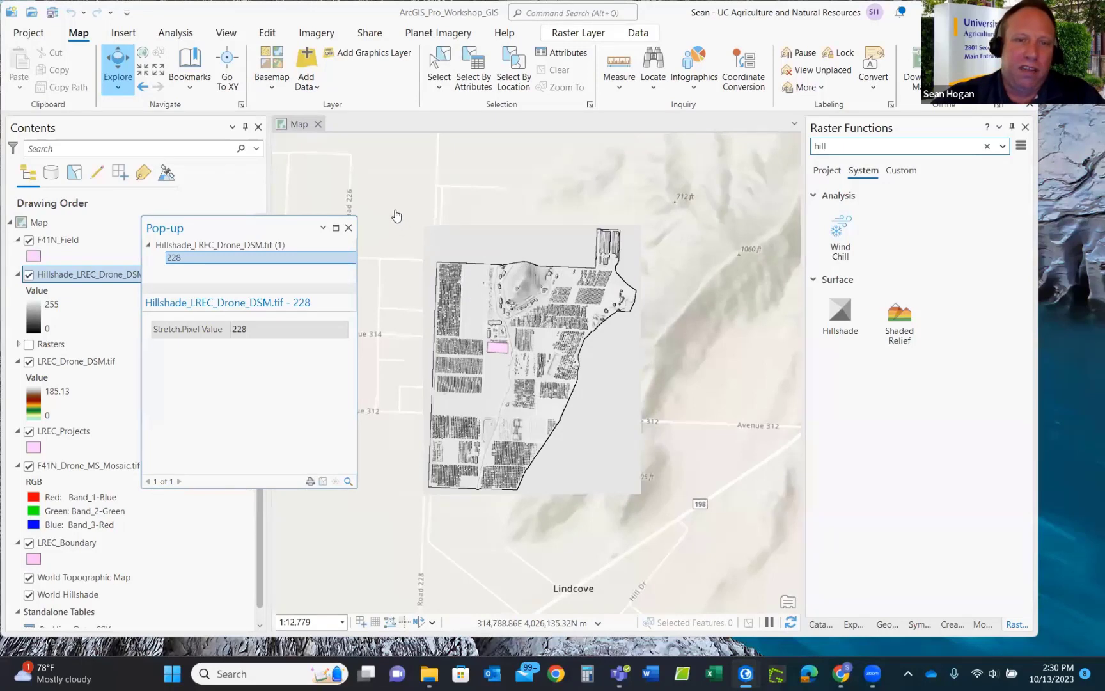
pyautogui.click(348, 229)
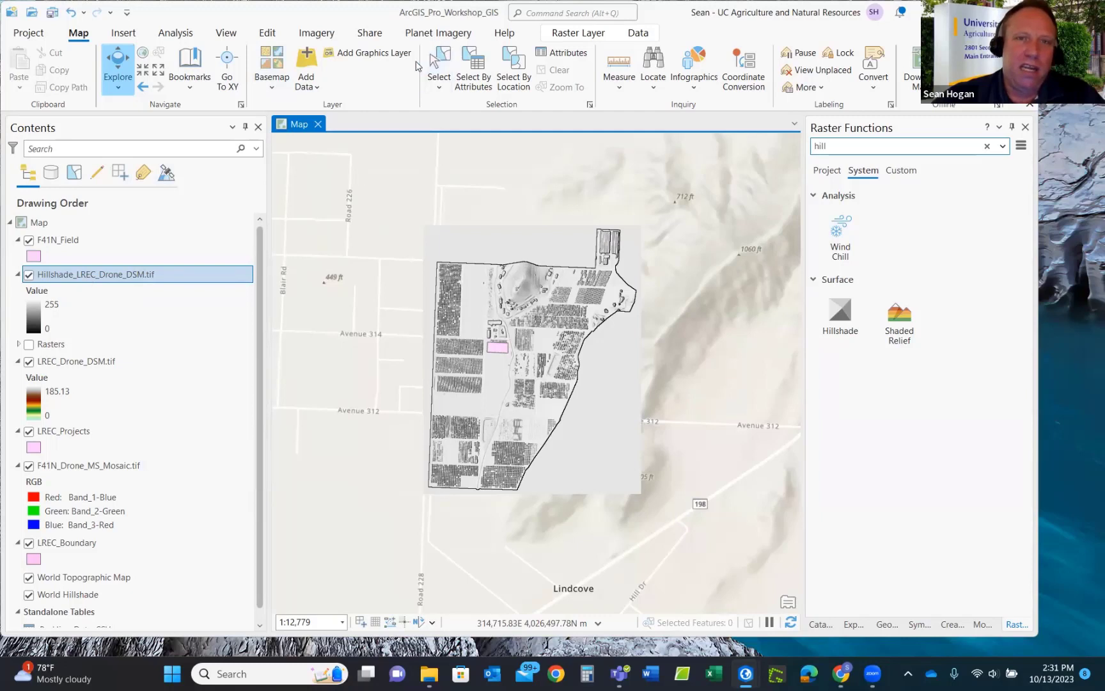
# Mask the hillshade layer's background in its symbology by enabling the background value display and setting the value to 228.
pyautogui.click(583, 35)
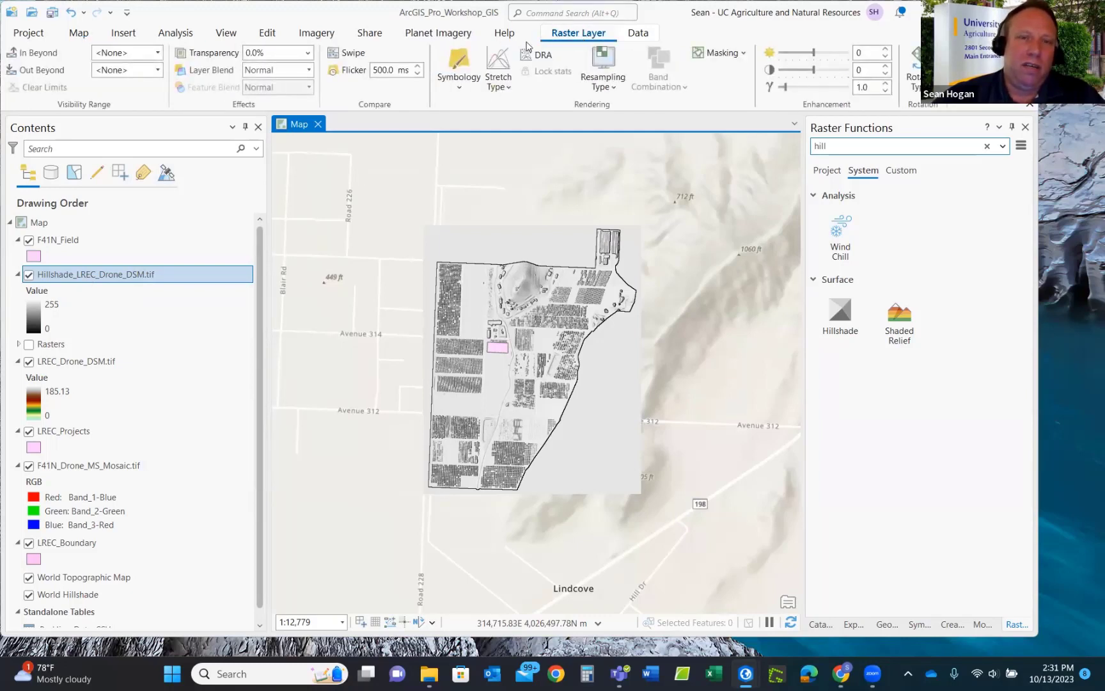
pyautogui.click(468, 63)
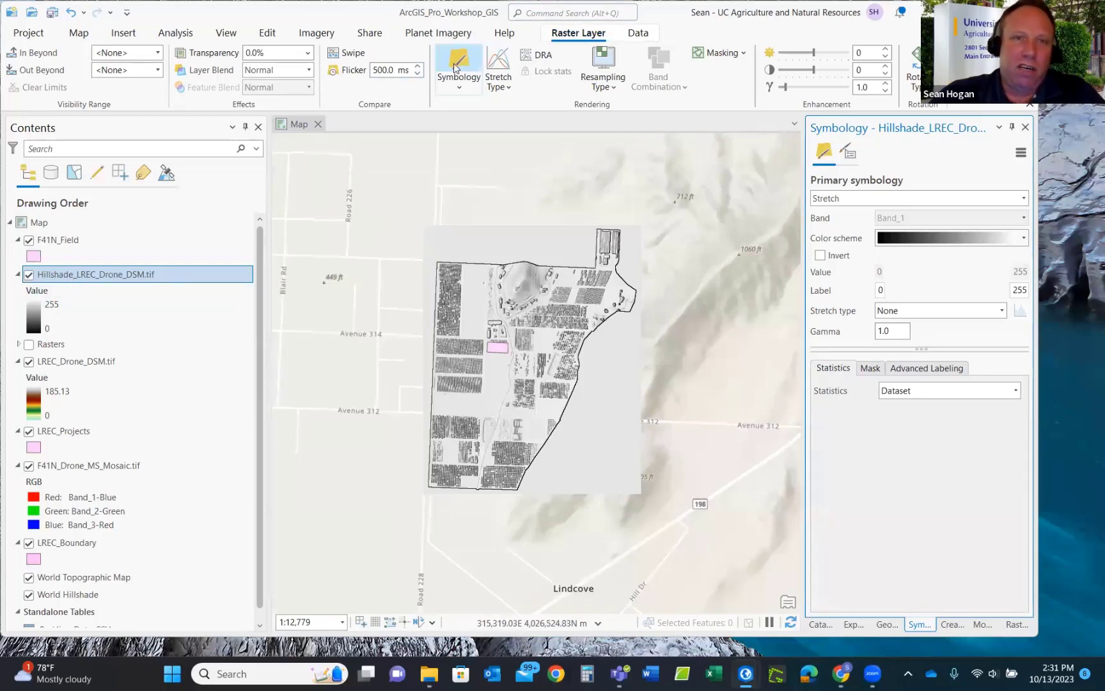
pyautogui.click(870, 369)
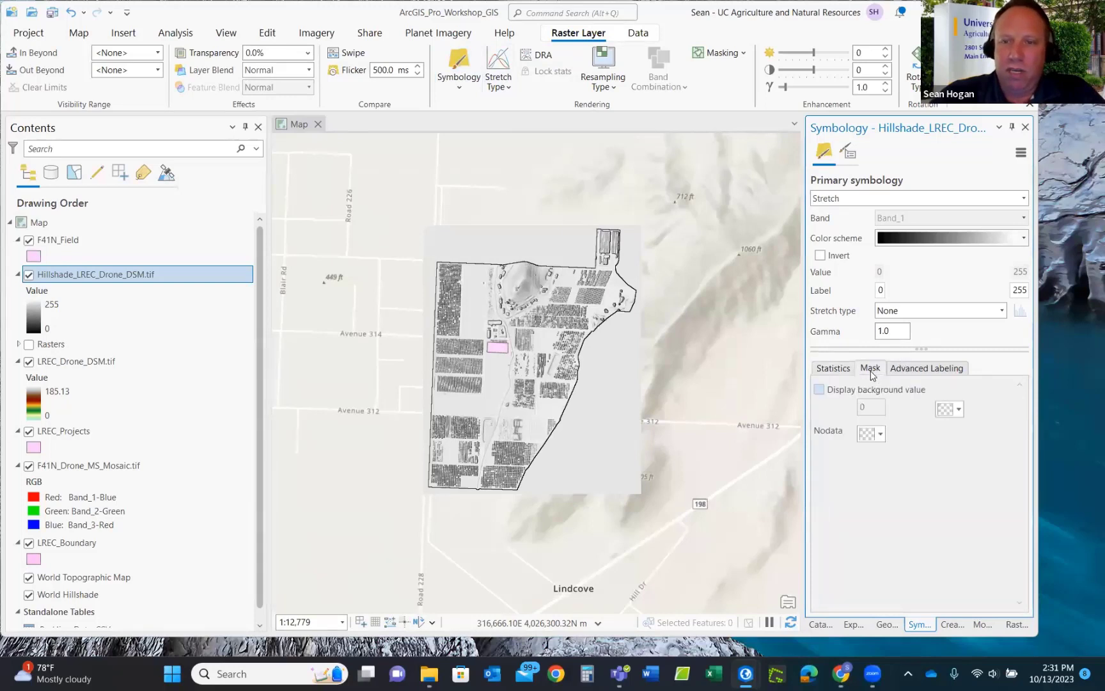
pyautogui.click(822, 390)
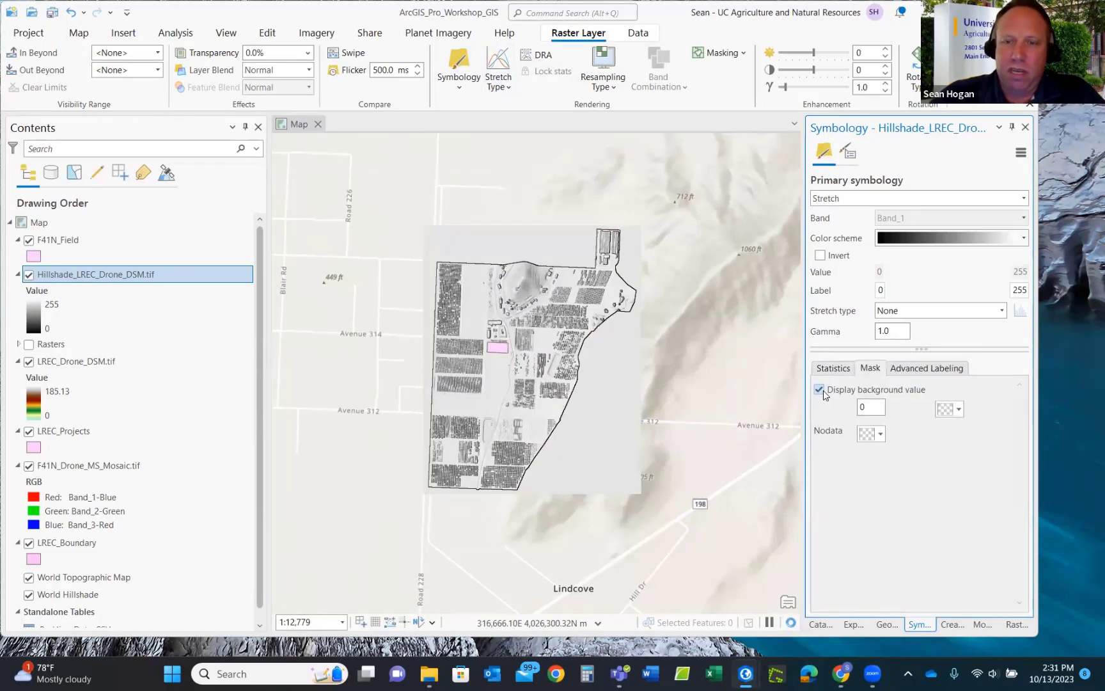
pyautogui.doubleClick(870, 406)
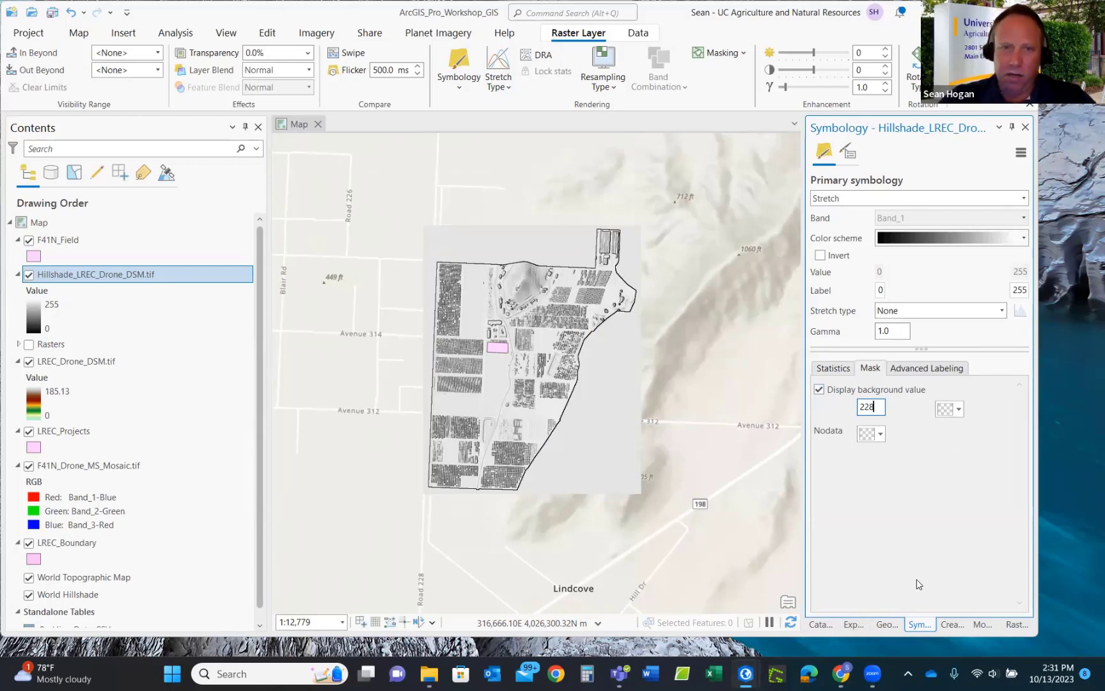
pyautogui.press('Return')
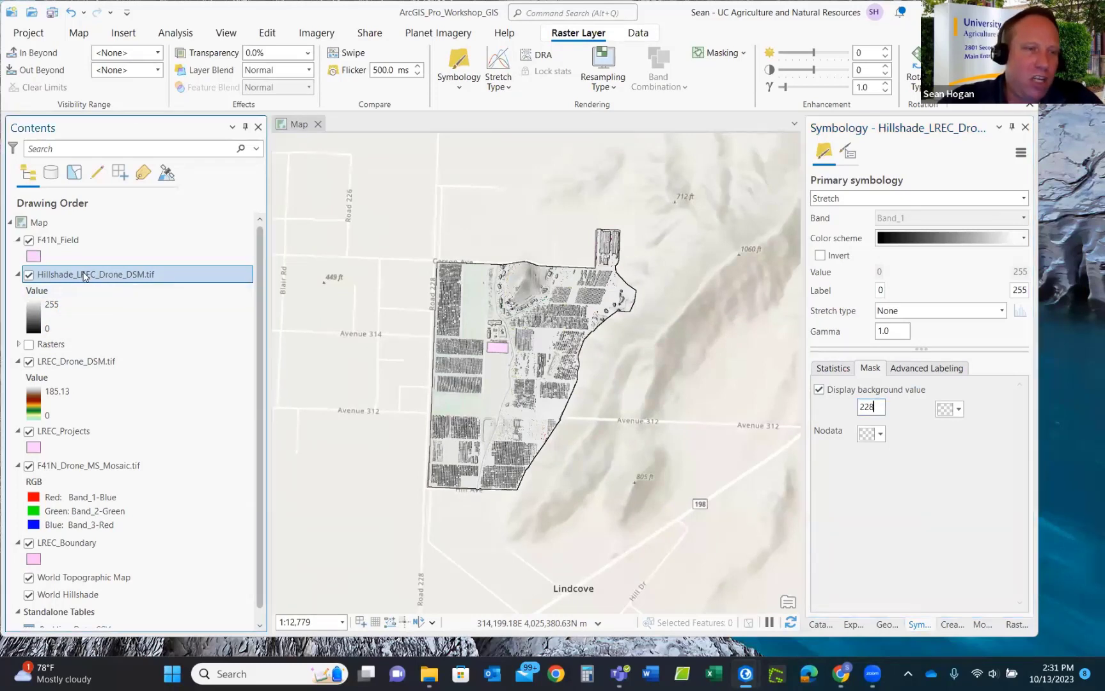
# Move the hillshade layer directly below LREC_Drone_DSM.tif and set the layer blend of LREC_Drone_DSM.tif to Multiply.
pyautogui.moveTo(84, 276); pyautogui.dragTo(69, 407)
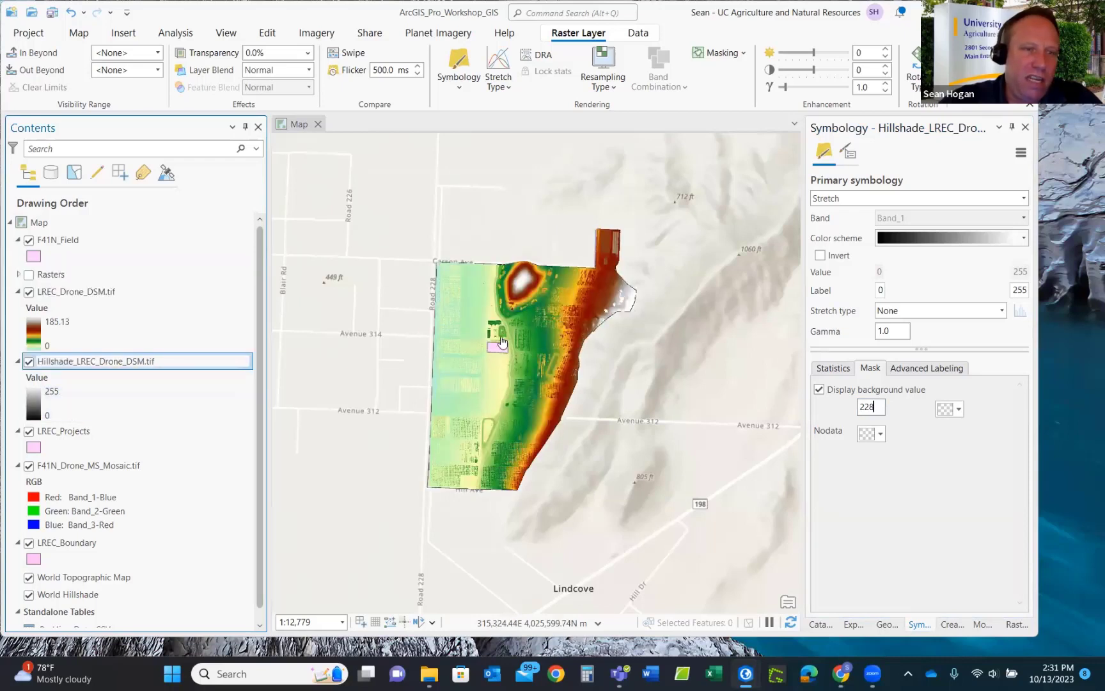
pyautogui.click(63, 293)
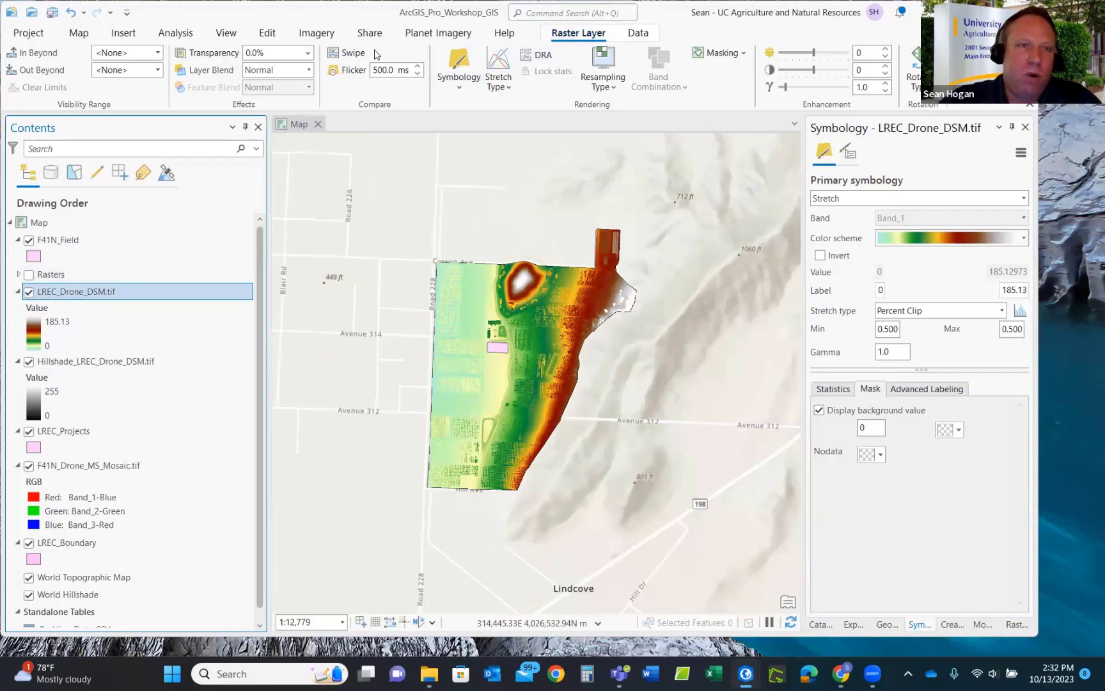
pyautogui.click(309, 70)
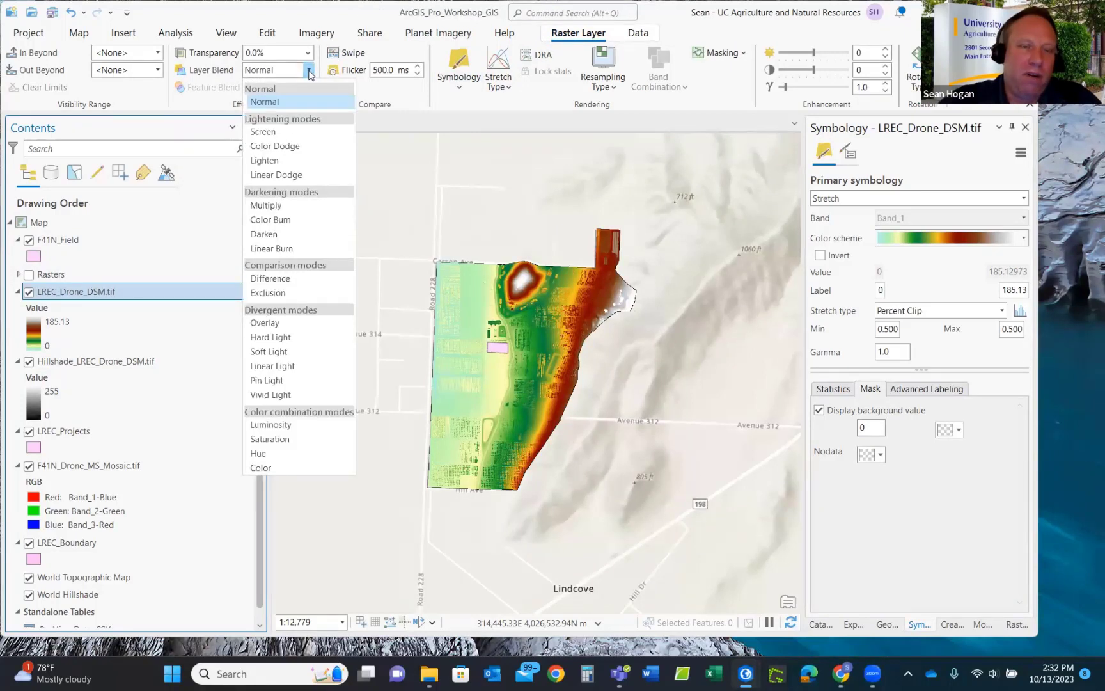
pyautogui.click(266, 205)
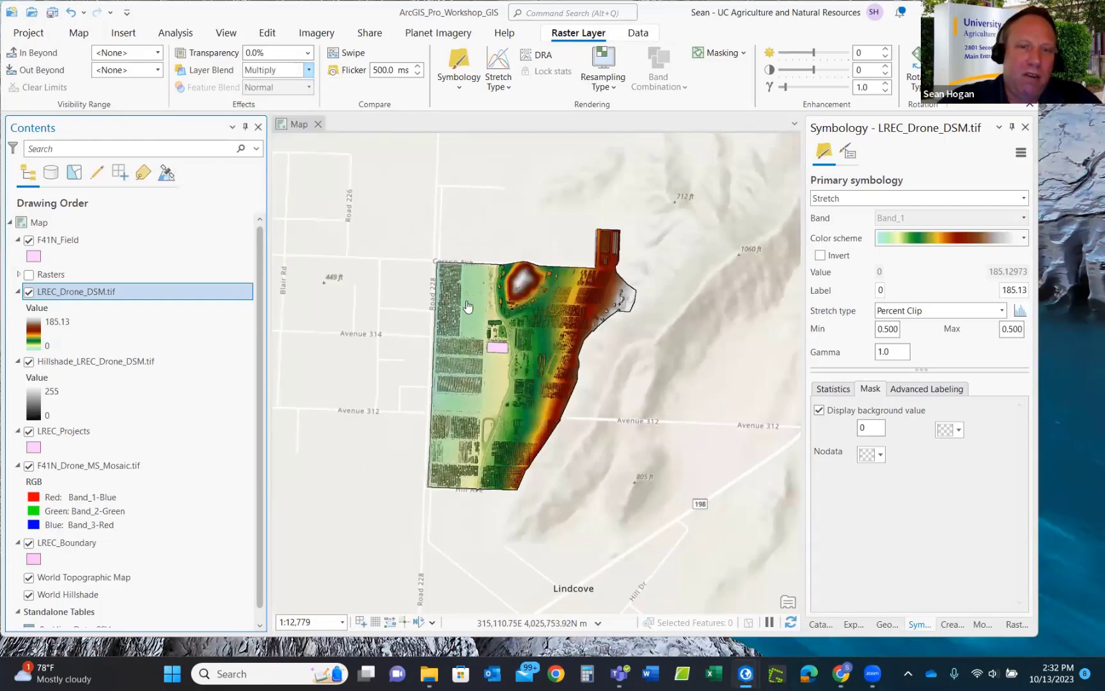
# Examine the orchard detail in the blended terrain, and compare it with LREC_Drone_DSM.tif and the hillshade layer each hidden in turn.
pyautogui.scroll(3, 518, 358)
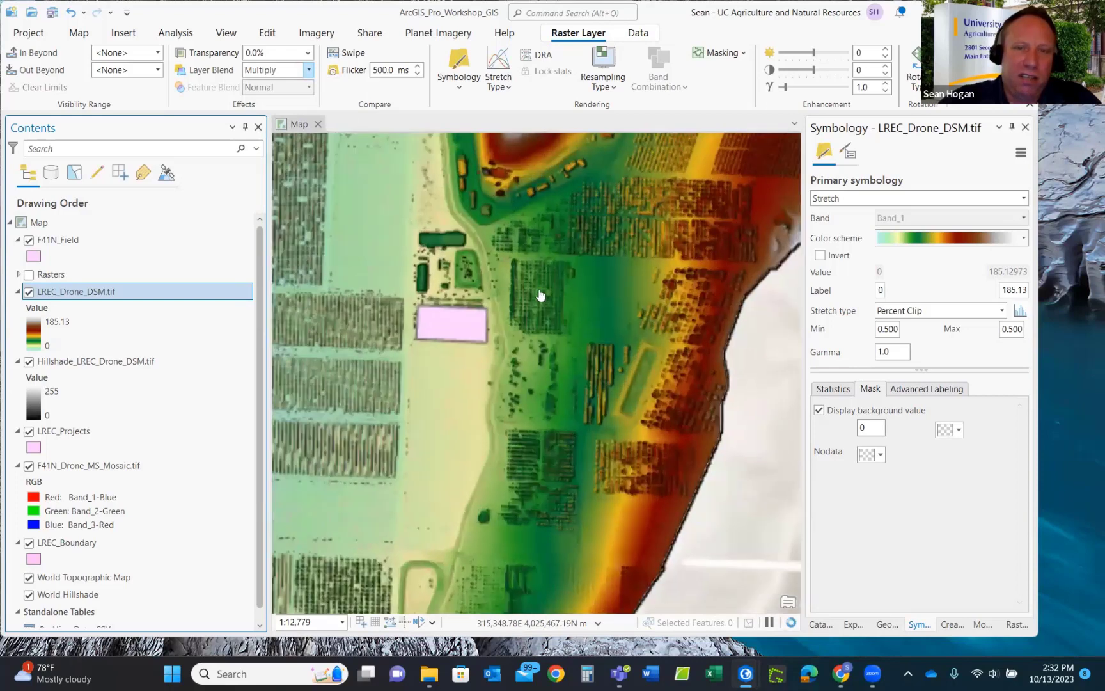
pyautogui.scroll(2, 539, 244)
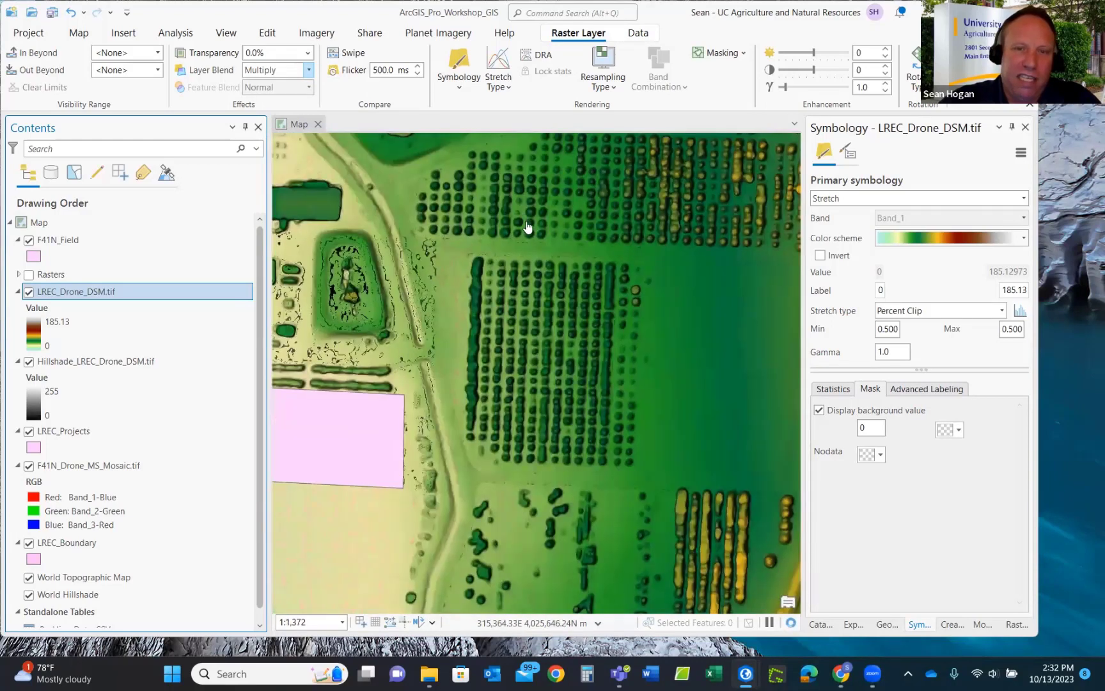
pyautogui.scroll(-4, 513, 263)
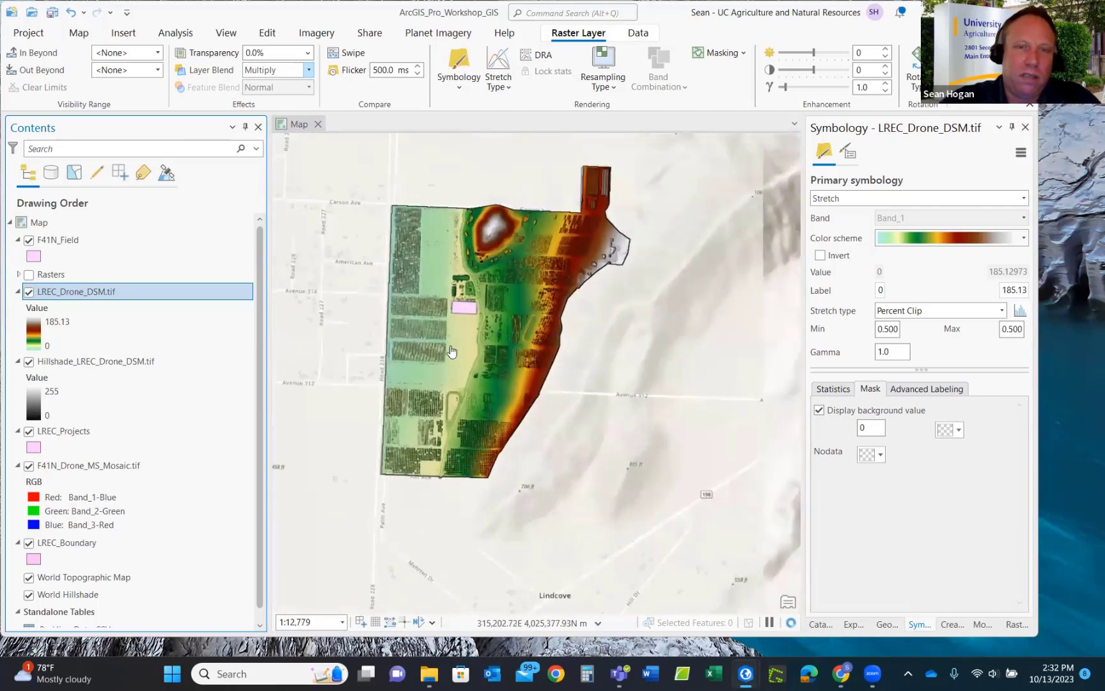
pyautogui.scroll(-1, 471, 387)
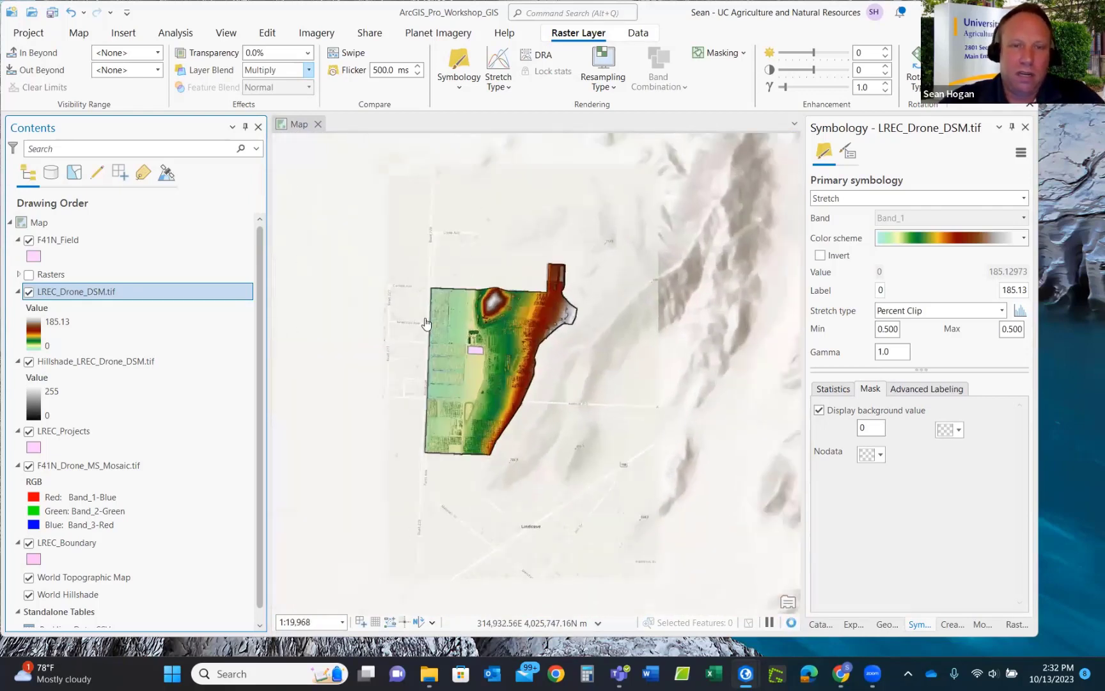
pyautogui.scroll(1, 450, 384)
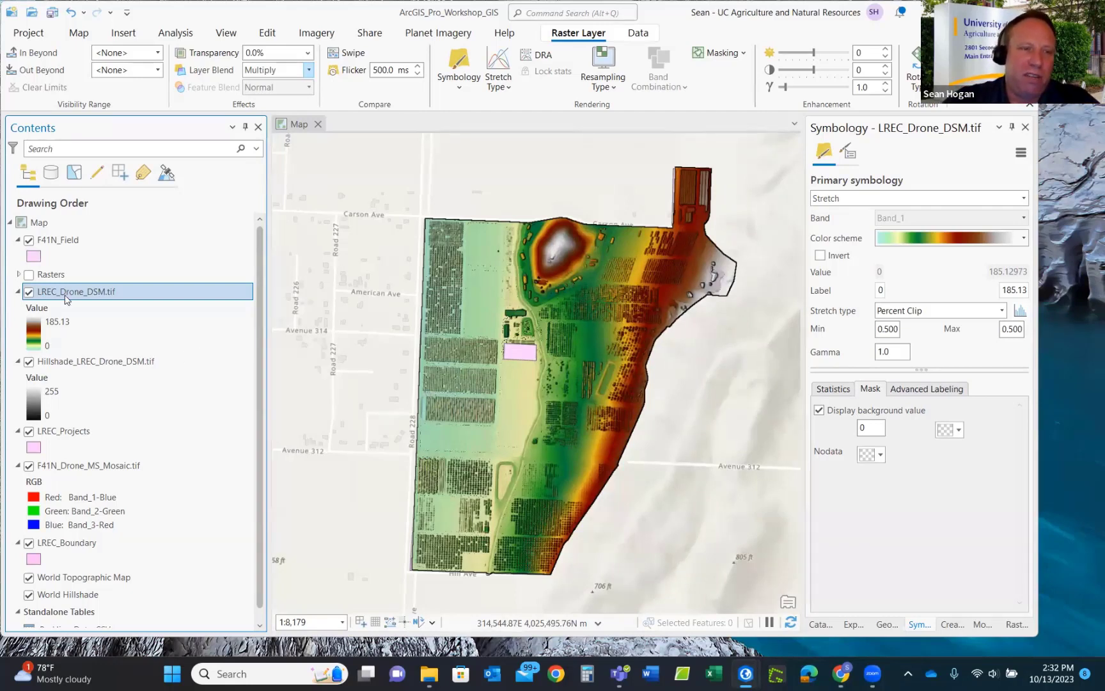
pyautogui.click(29, 293)
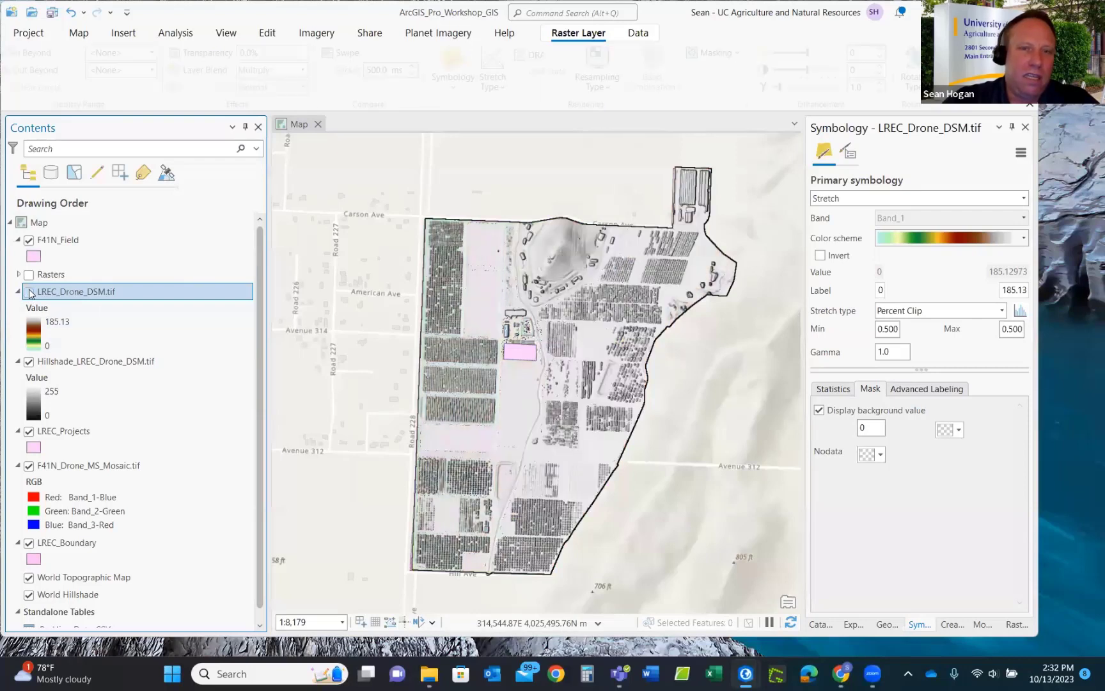
pyautogui.click(29, 293)
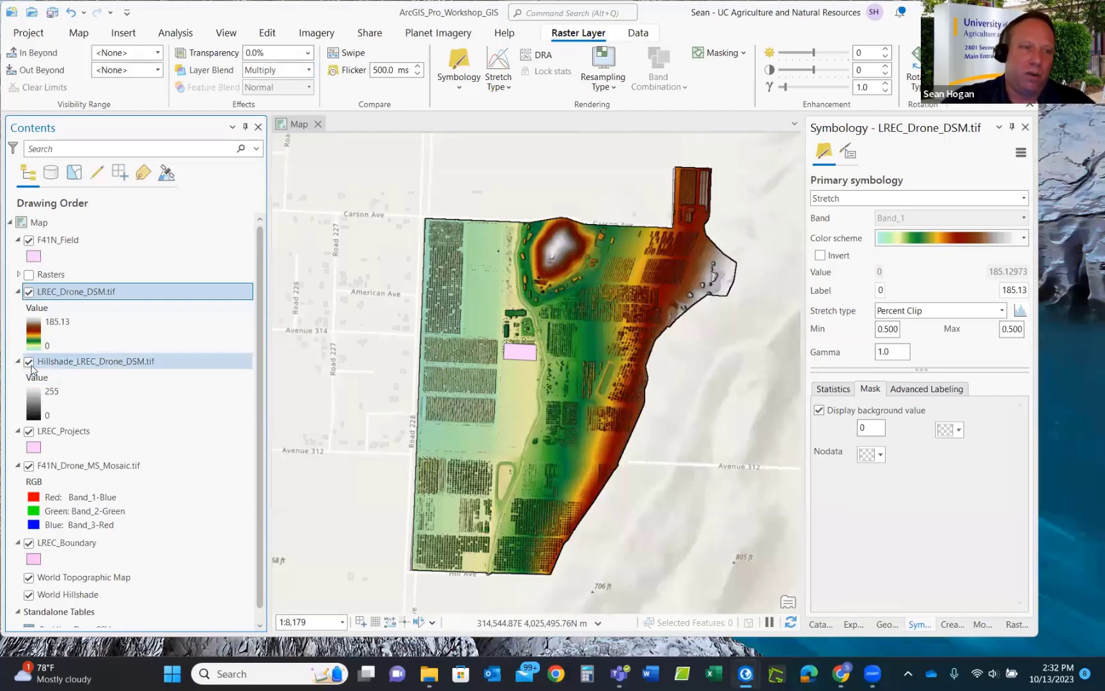
pyautogui.click(29, 362)
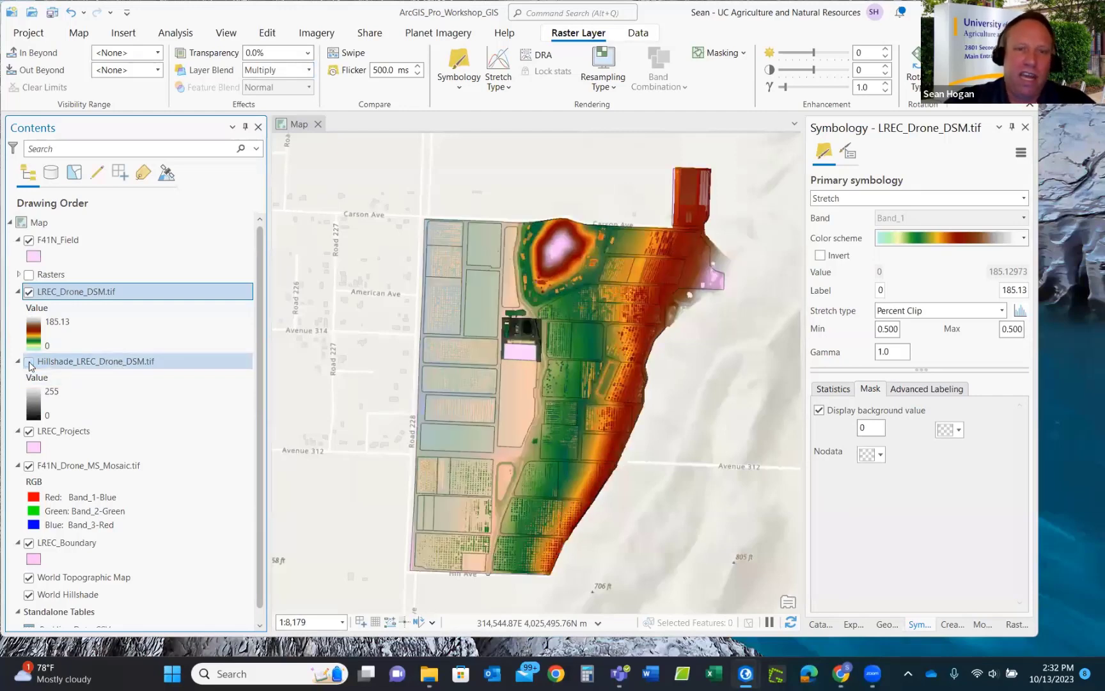
pyautogui.click(29, 362)
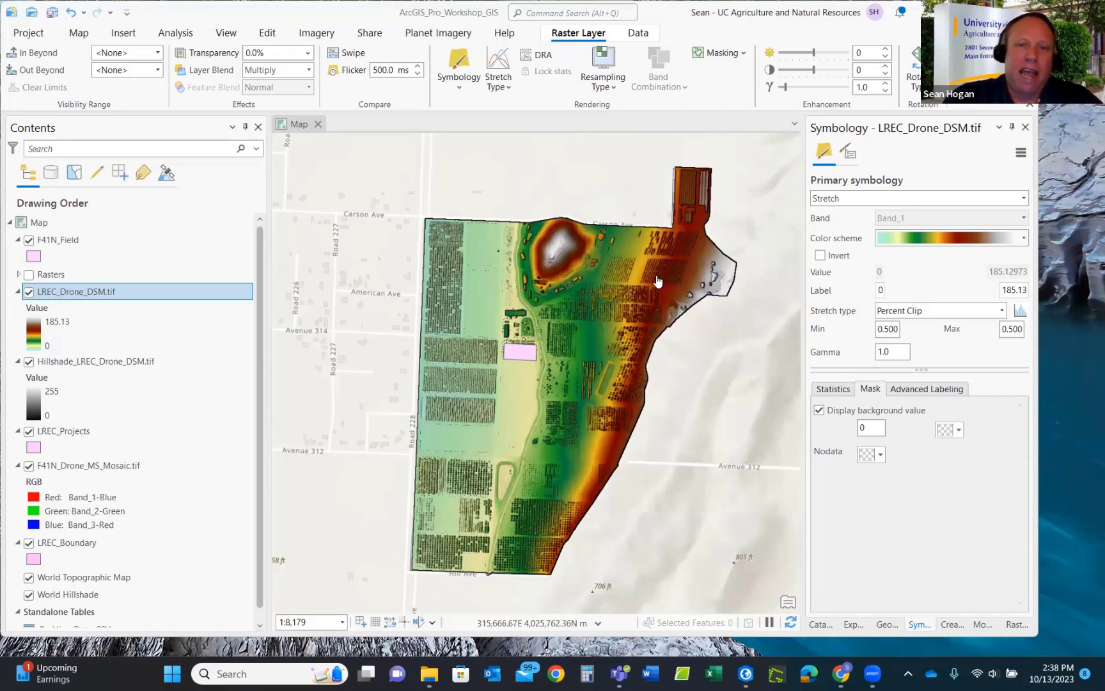
# Hide LREC_Drone_DSM.tif and Hillshade_LREC_Drone_DSM.tif, and move both layers together into the Rasters group.
pyautogui.click(28, 292)
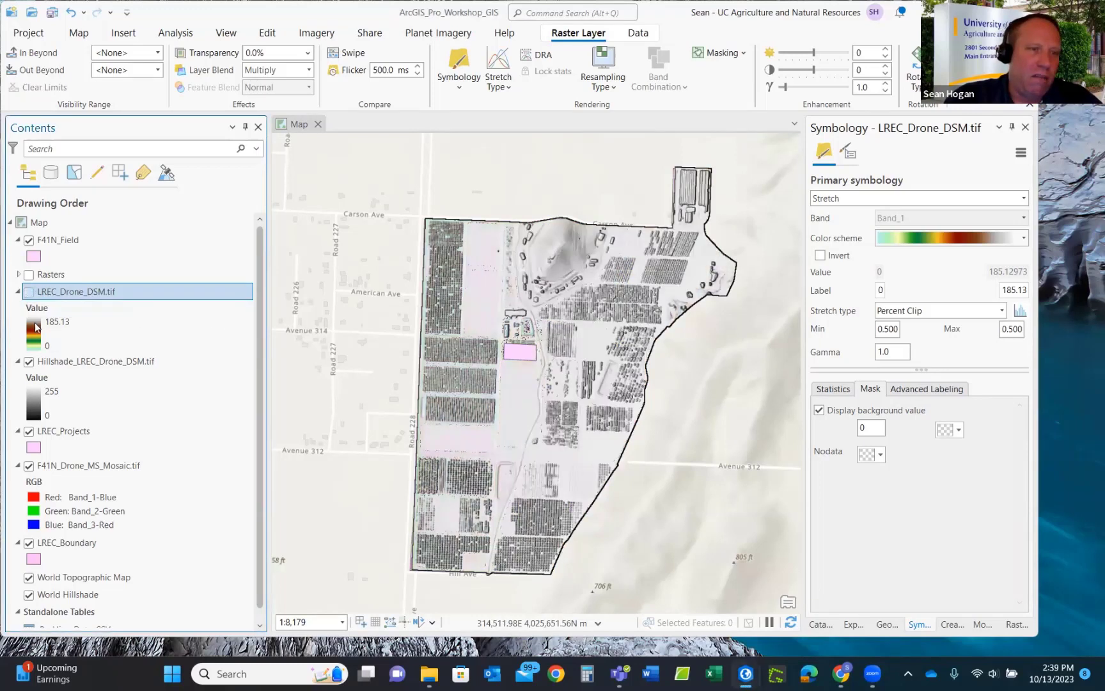
pyautogui.click(29, 362)
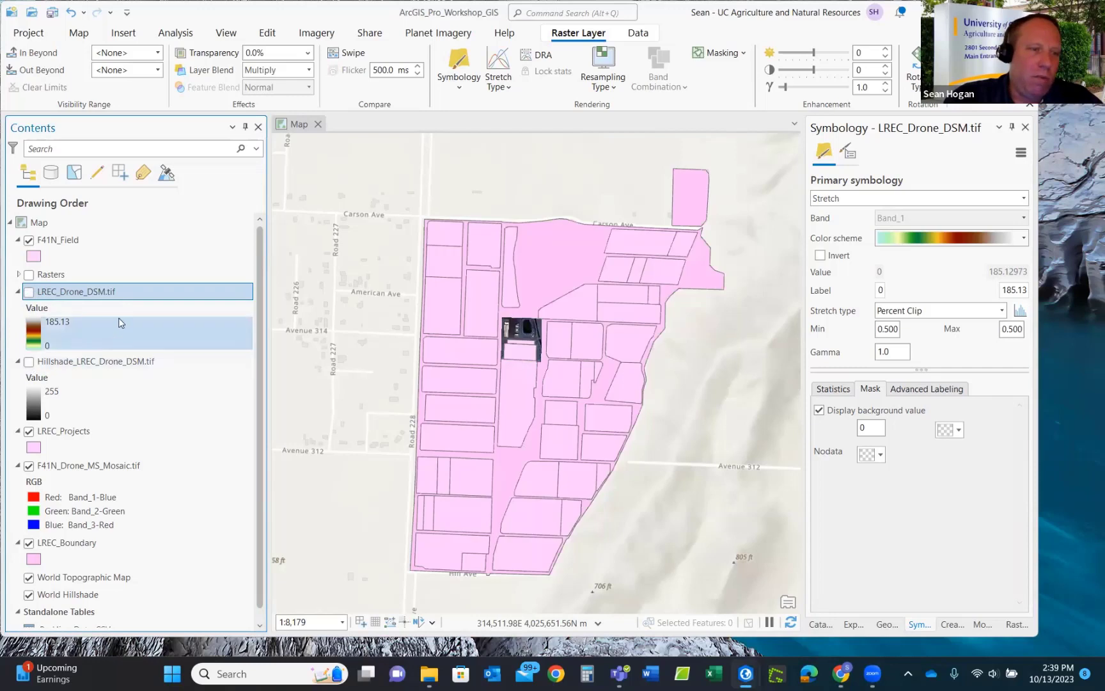
pyautogui.click(78, 295)
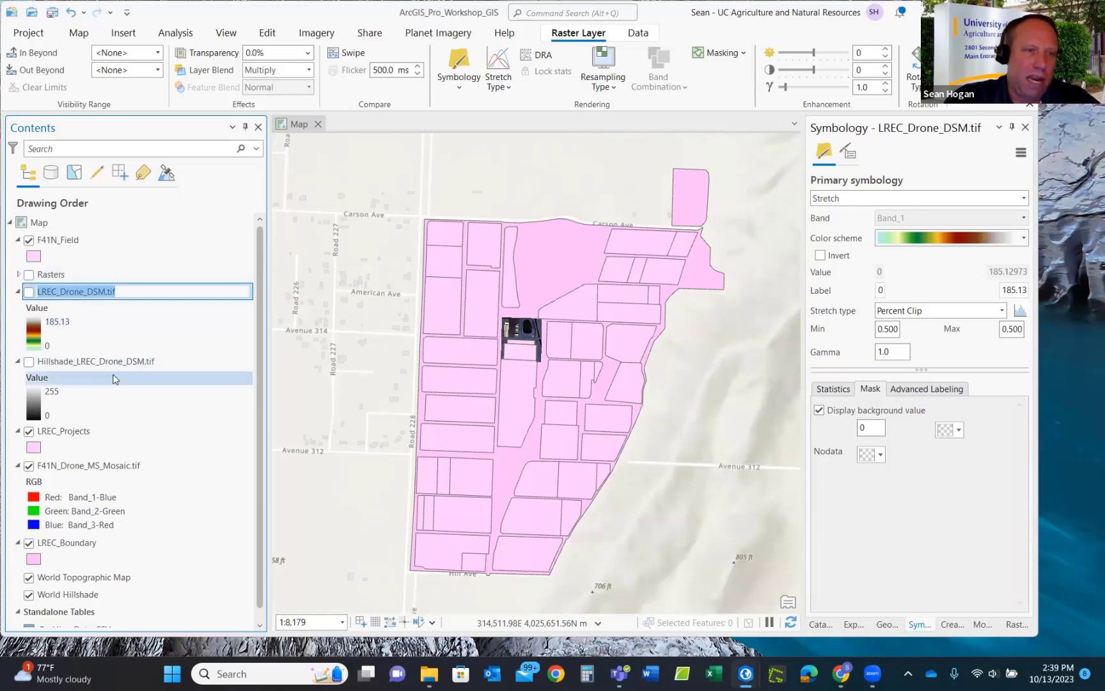
pyautogui.click(96, 361)
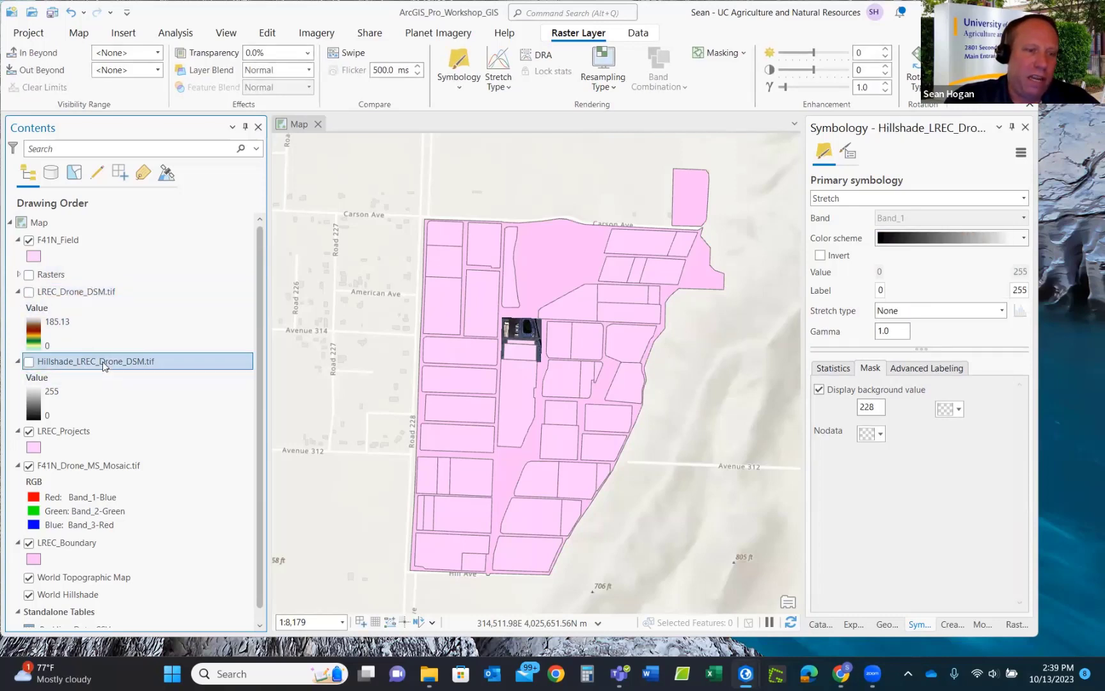
pyautogui.keyDown('ctrl'); pyautogui.click(84, 292); pyautogui.keyUp('ctrl')
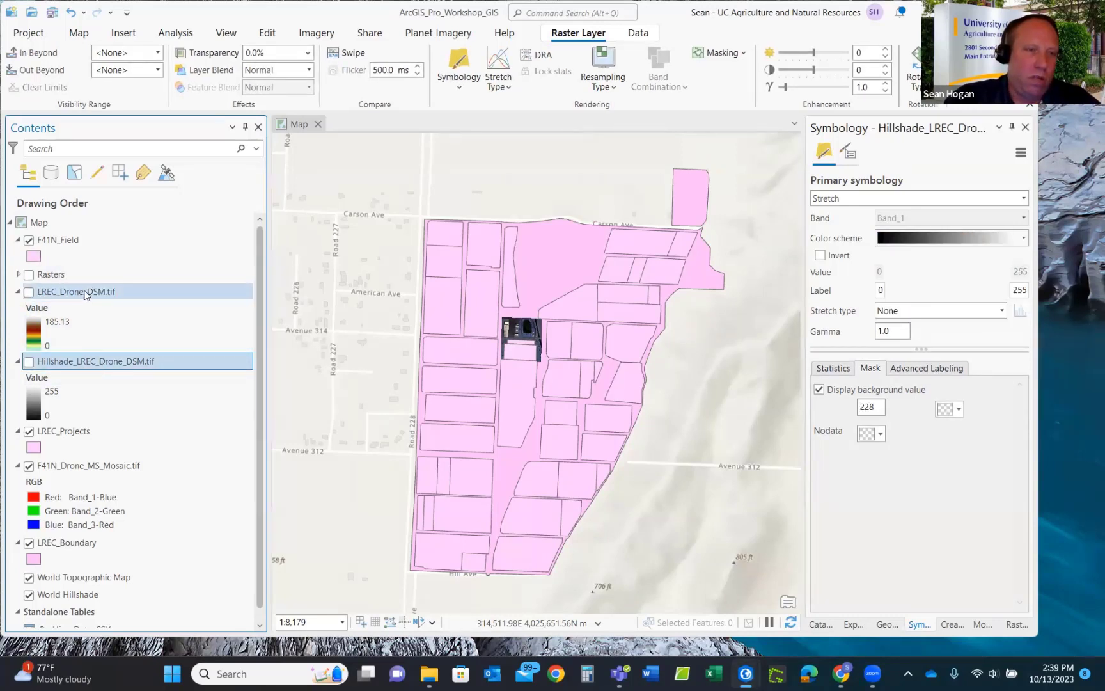
pyautogui.moveTo(72, 281); pyautogui.dragTo(64, 275)
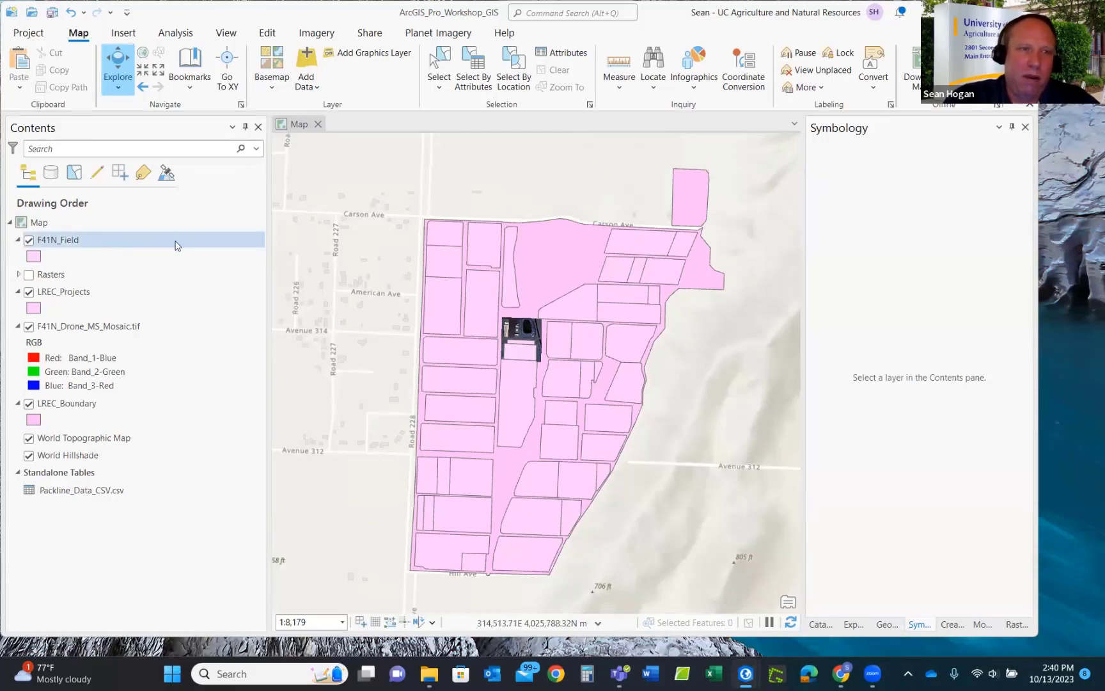
# Change the F41N_Field polygon symbol to the thicker Black Outline preset from the ArcGIS 2D gallery.
pyautogui.click(34, 258)
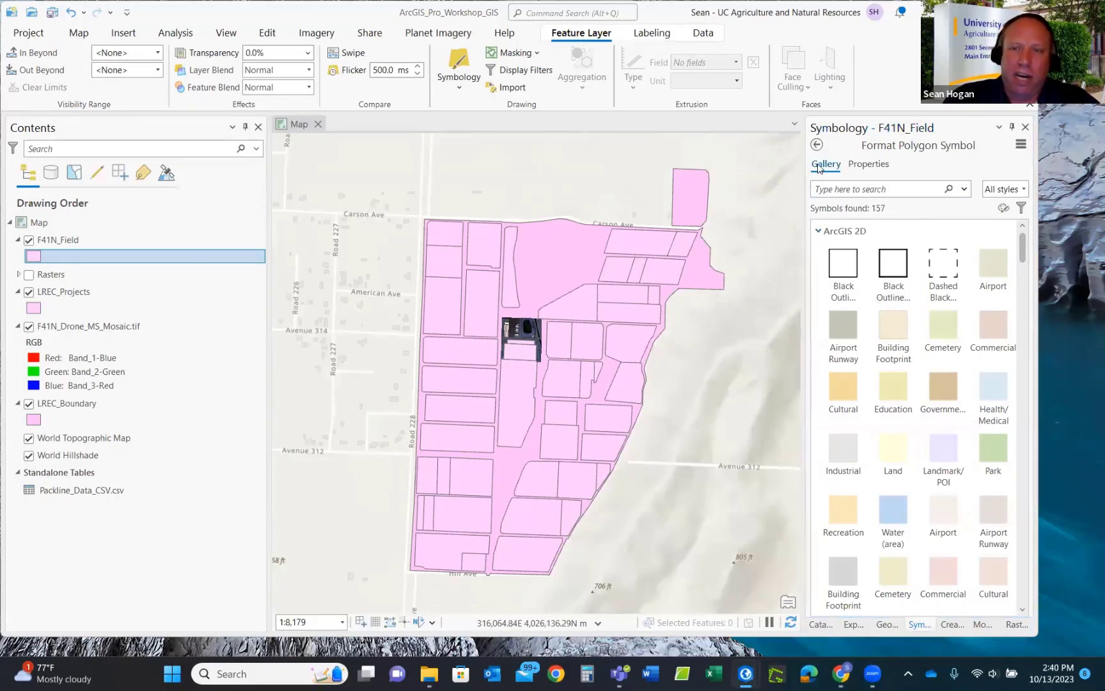
pyautogui.click(864, 166)
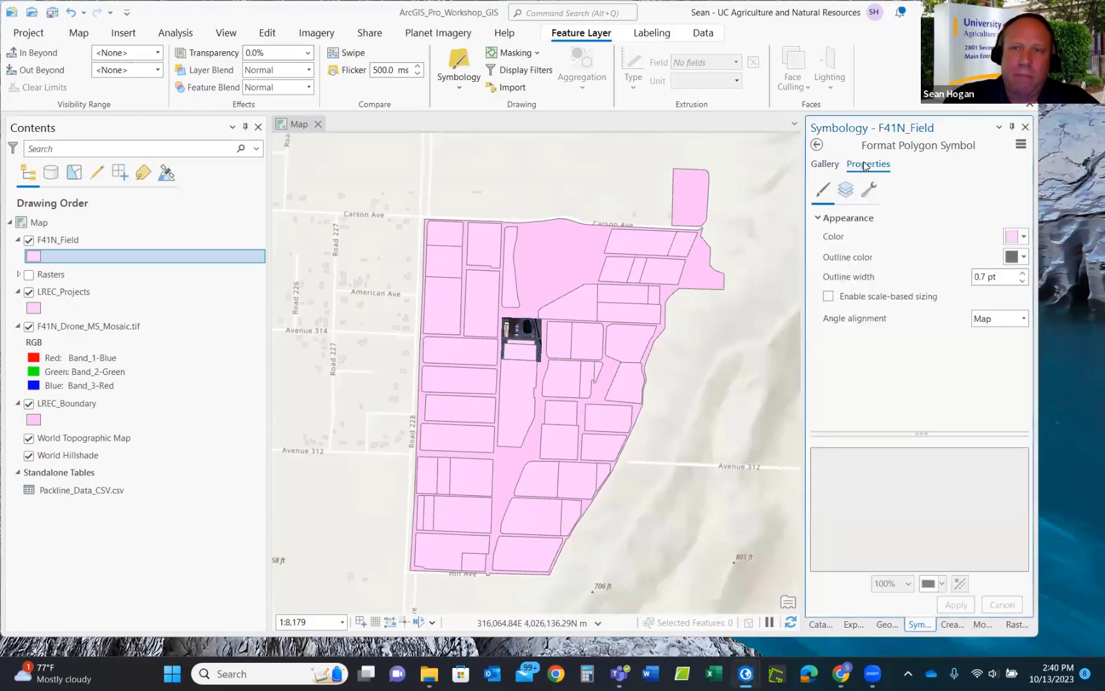
pyautogui.click(823, 166)
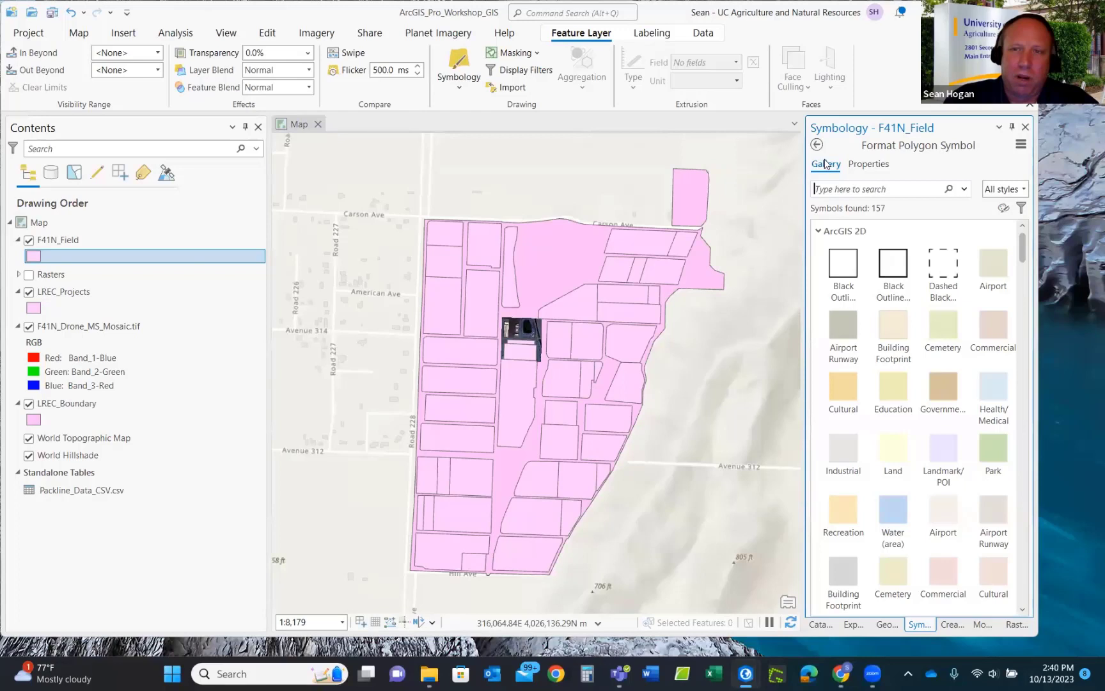
pyautogui.click(893, 266)
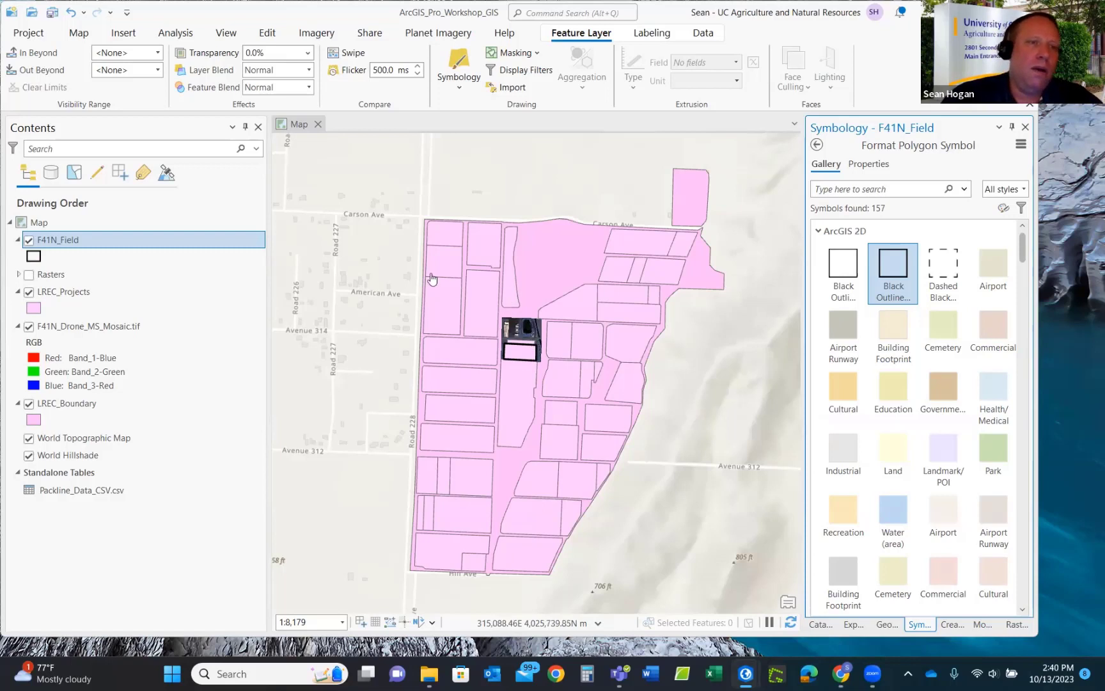
# Toggle LREC_Projects and F41N_Field to compare their overlap at the field beside the drone mosaic, and leave F41N_Field hidden.
pyautogui.click(28, 293)
pyautogui.click(28, 294)
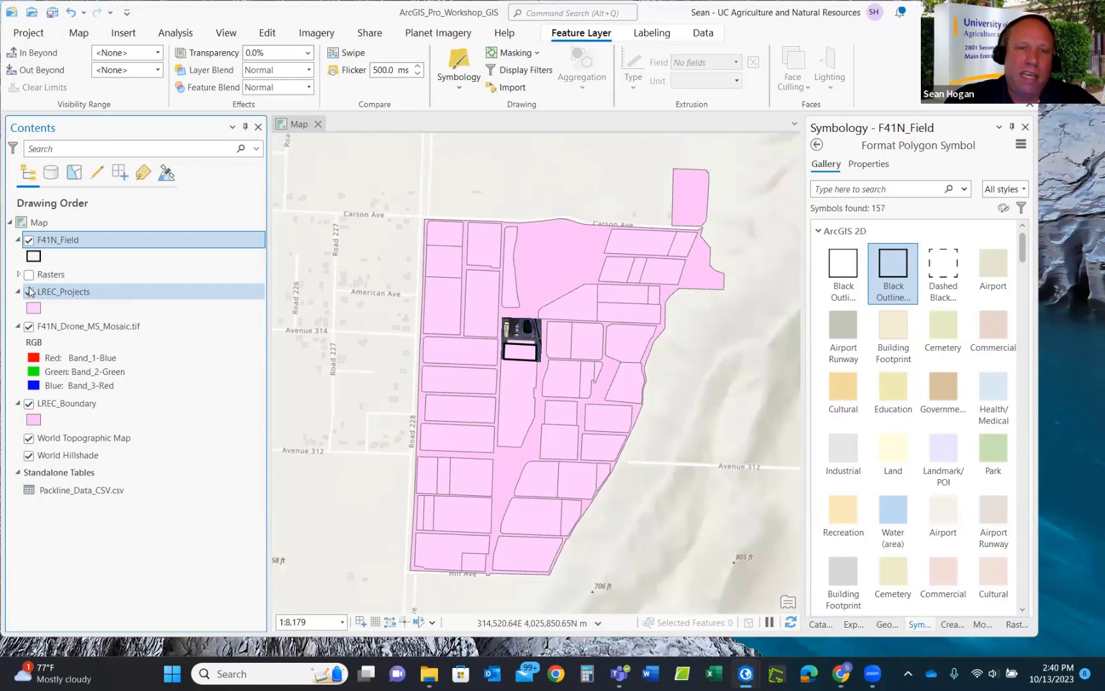
pyautogui.click(28, 241)
pyautogui.click(28, 241)
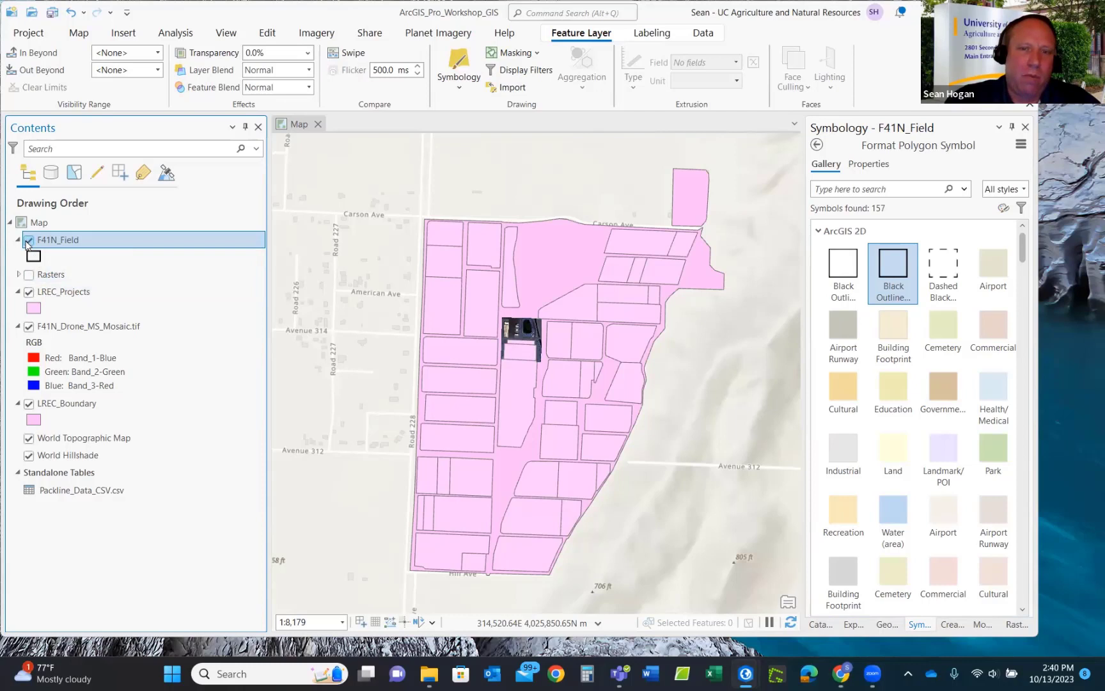
pyautogui.click(28, 242)
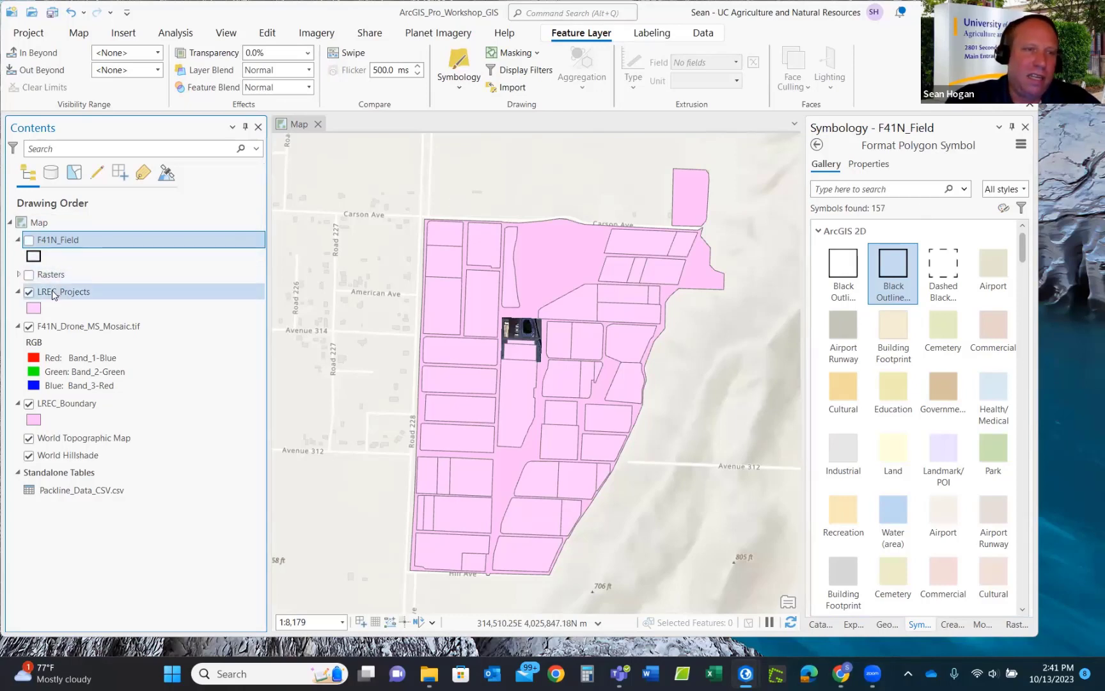
pyautogui.click(29, 241)
pyautogui.click(29, 241)
pyautogui.click(29, 240)
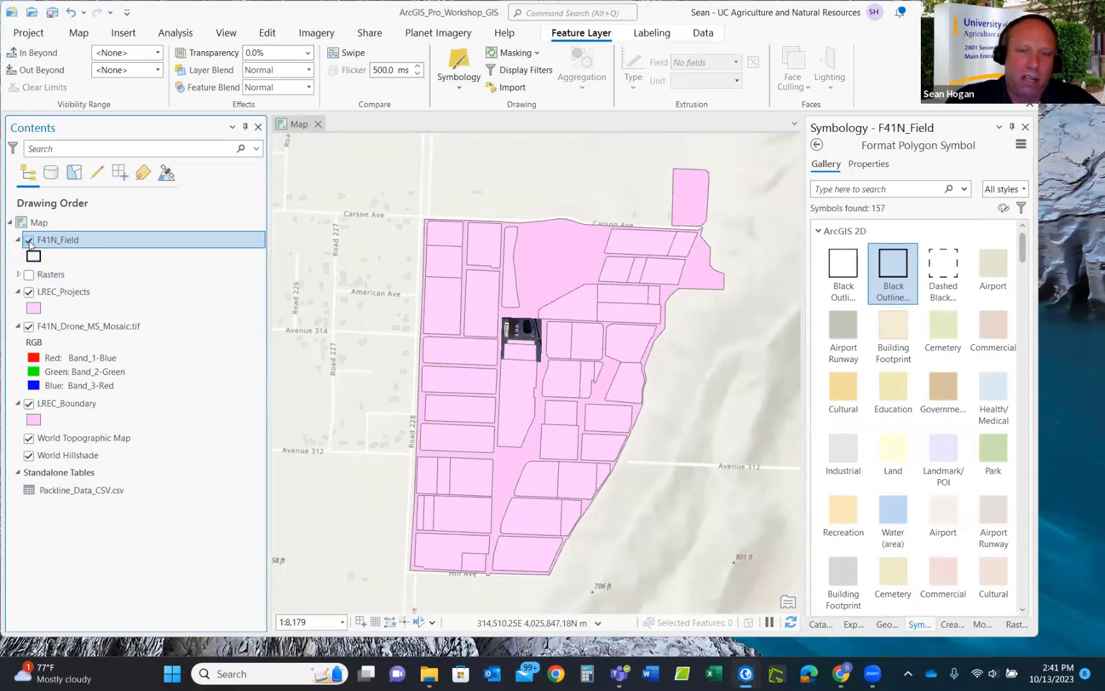
pyautogui.click(29, 241)
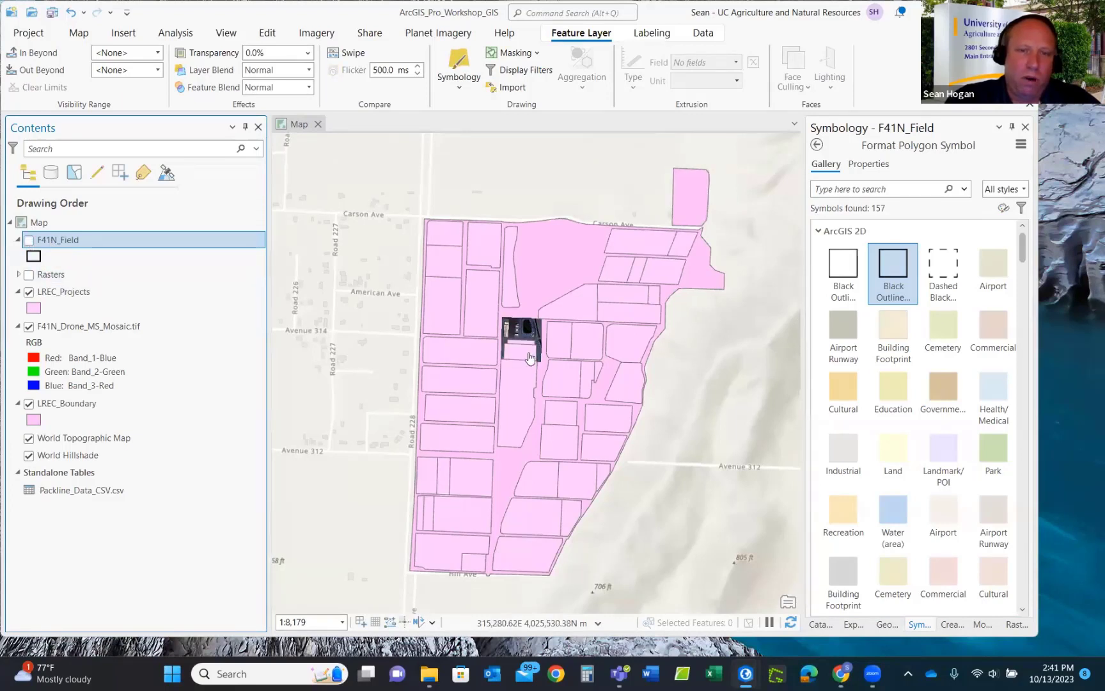
pyautogui.scroll(6, 529, 357)
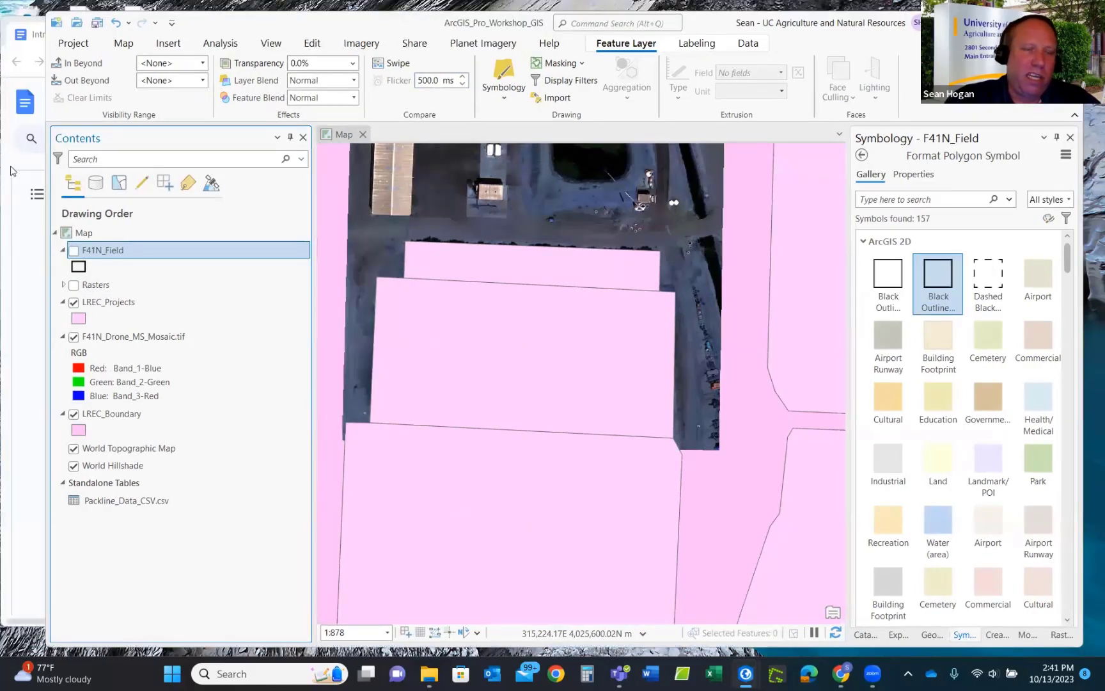
# Switch to the workshop exercise document in Google Docs and review the projections listed in the Additional Metadata table.
pyautogui.click(10, 170)
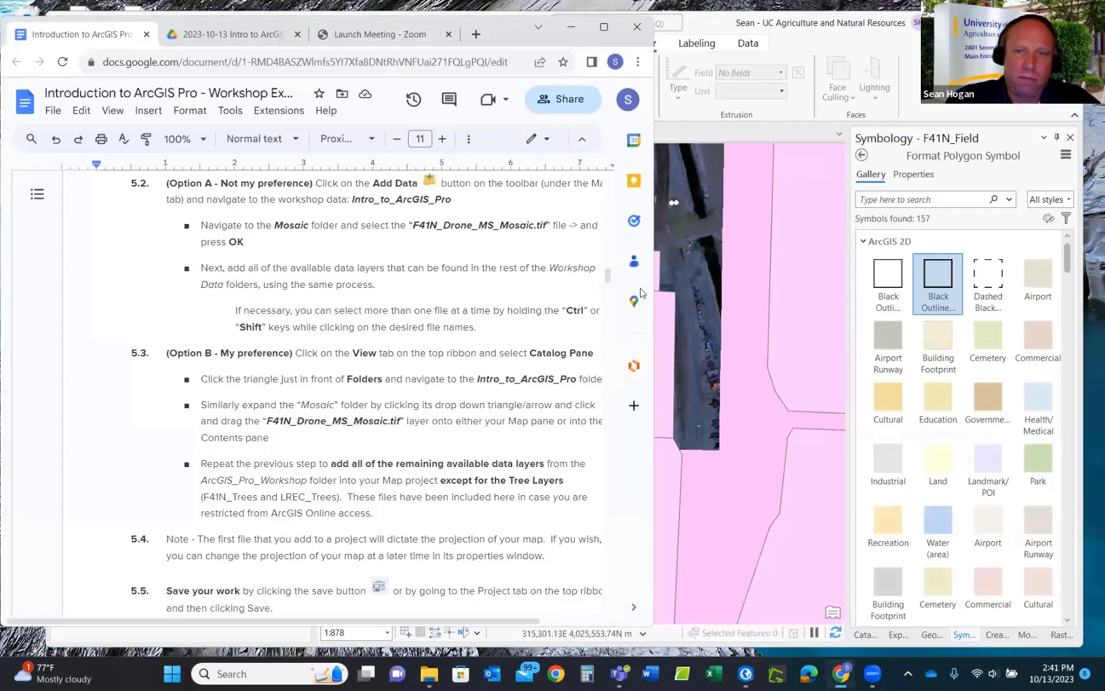
pyautogui.moveTo(609, 279); pyautogui.dragTo(605, 236)
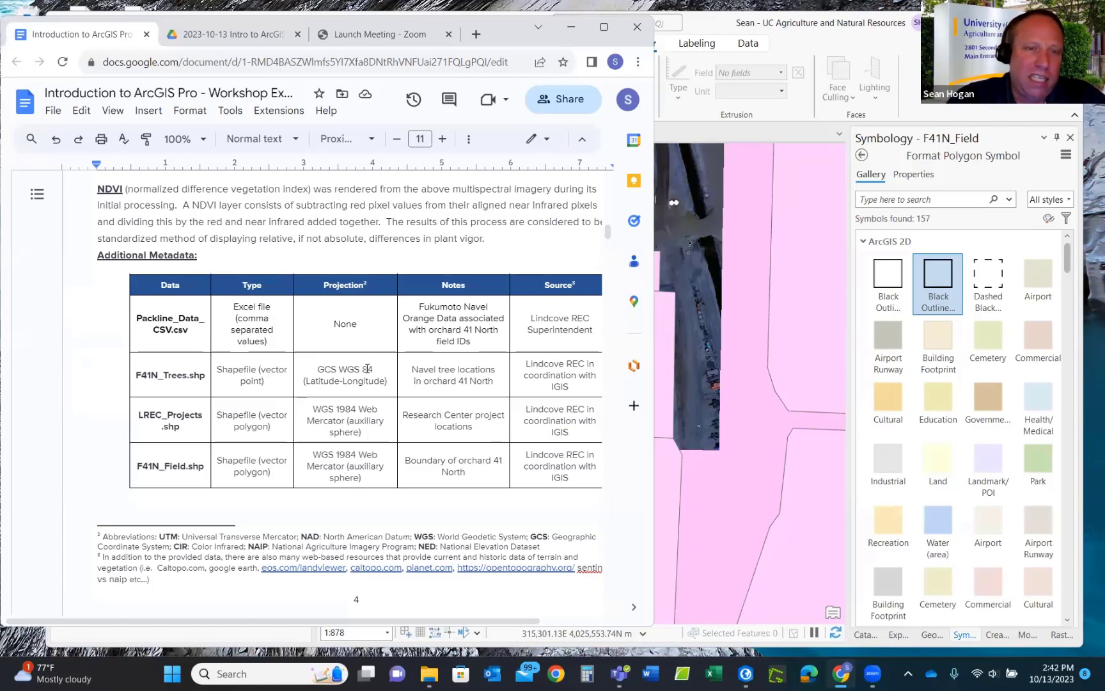
pyautogui.scroll(-3, 363, 376)
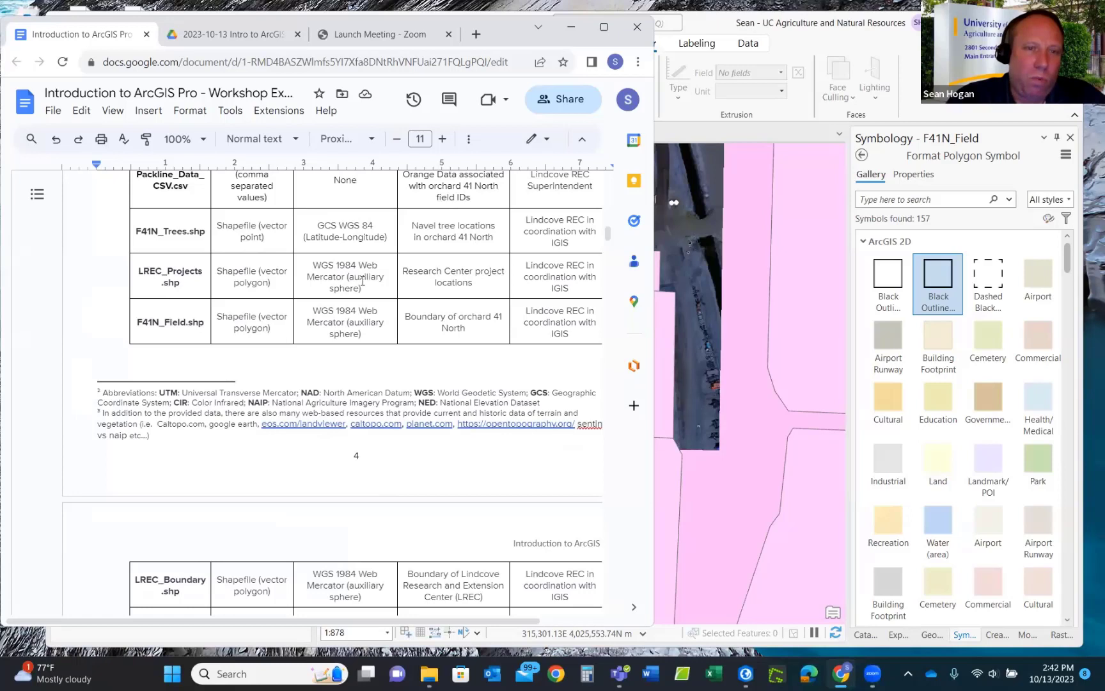
pyautogui.scroll(-6, 360, 287)
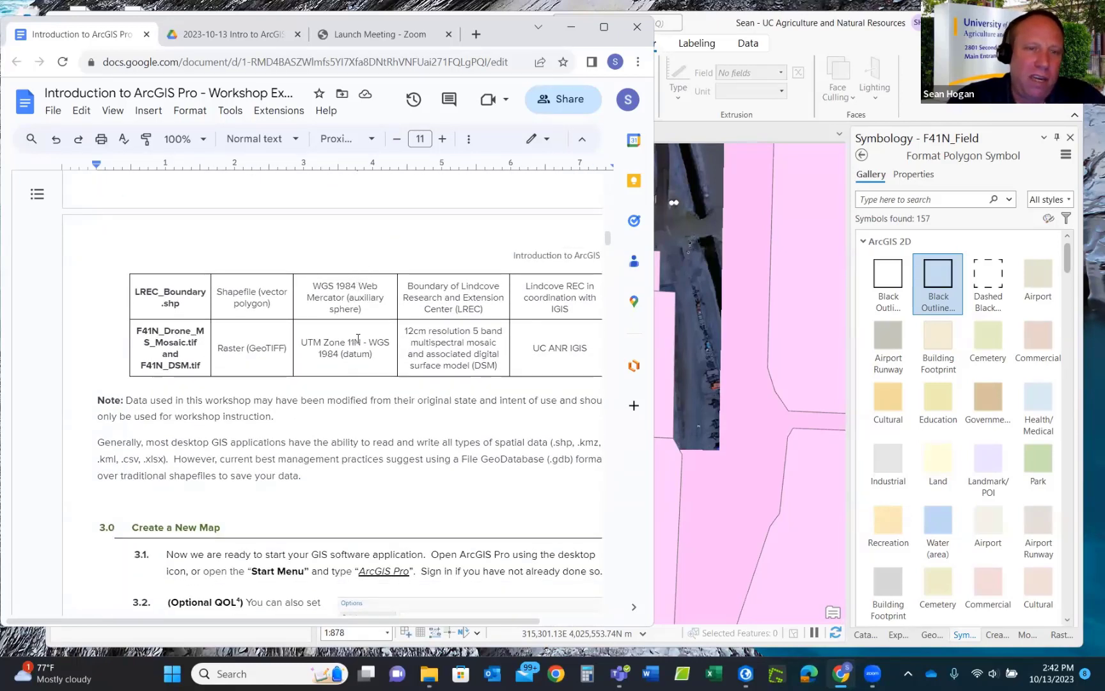
pyautogui.scroll(6, 356, 329)
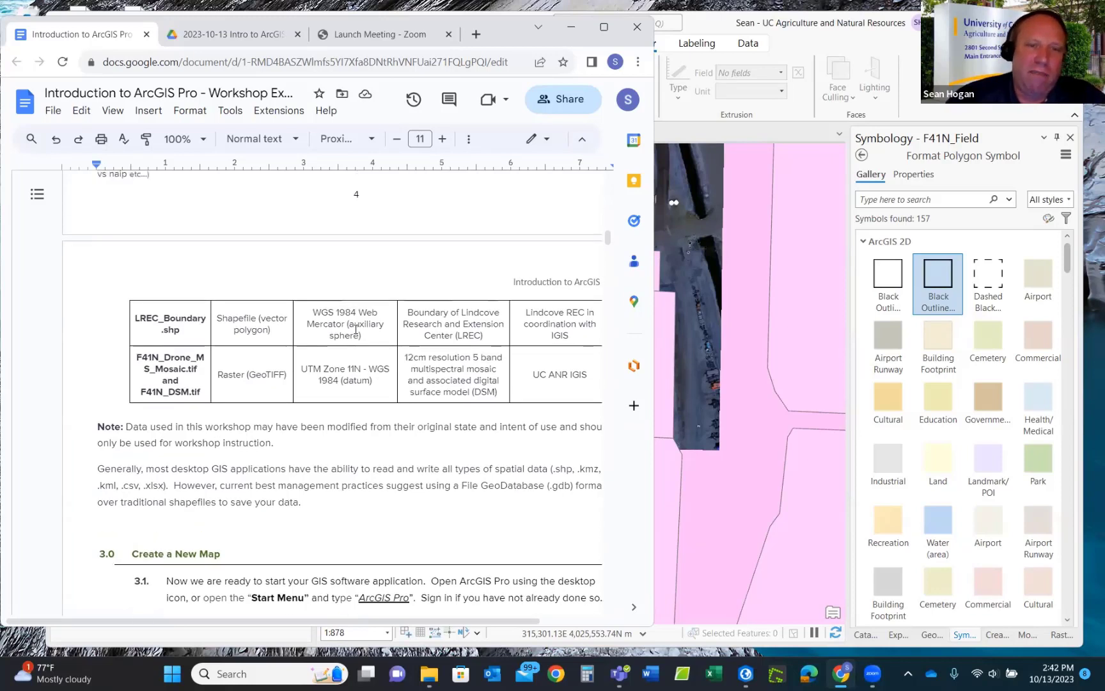
pyautogui.scroll(3, 356, 329)
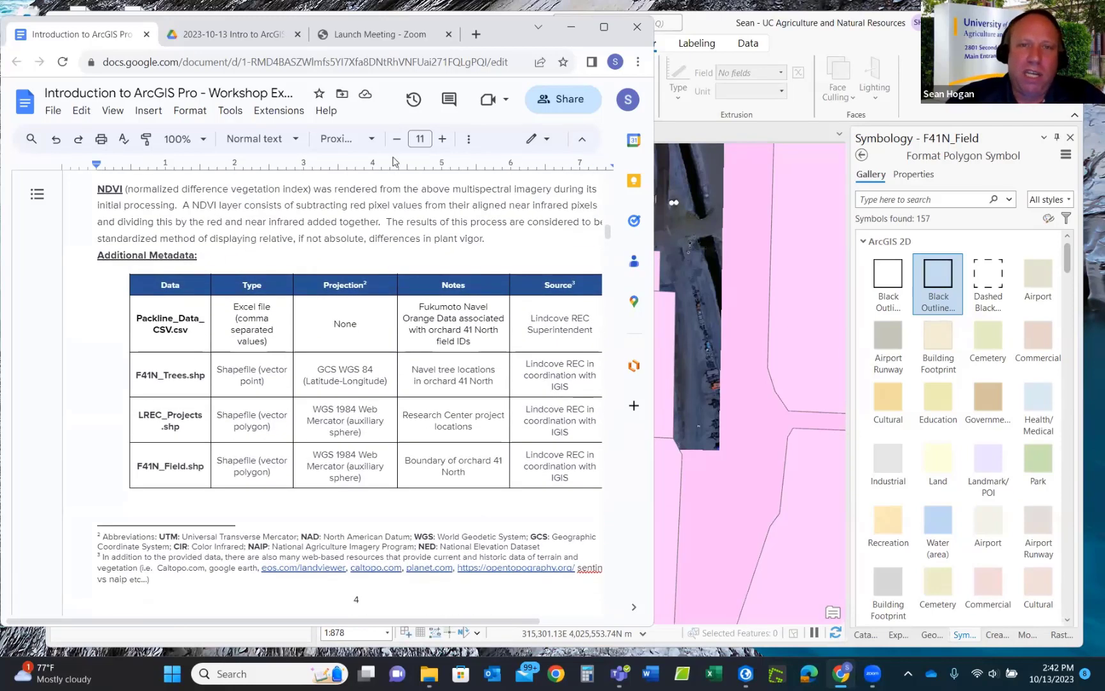
# Switch to ArcGIS Pro and select the large LREC_Projects polygon covering the orchard field in the middle of the drone mosaic.
pyautogui.click(726, 33)
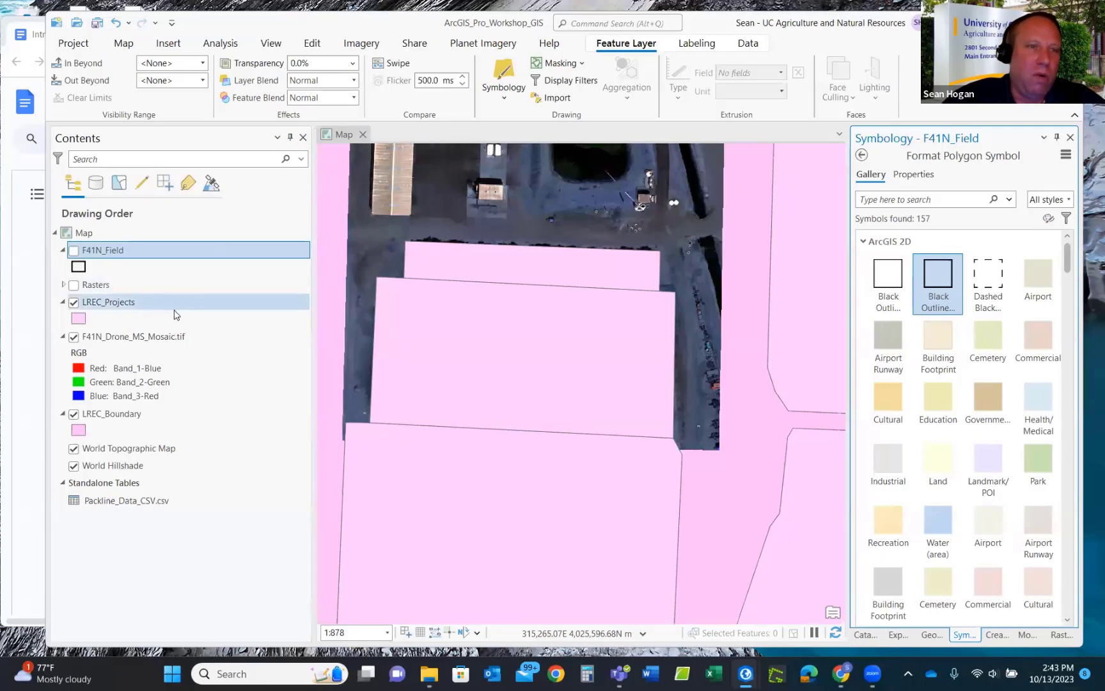
pyautogui.click(108, 304)
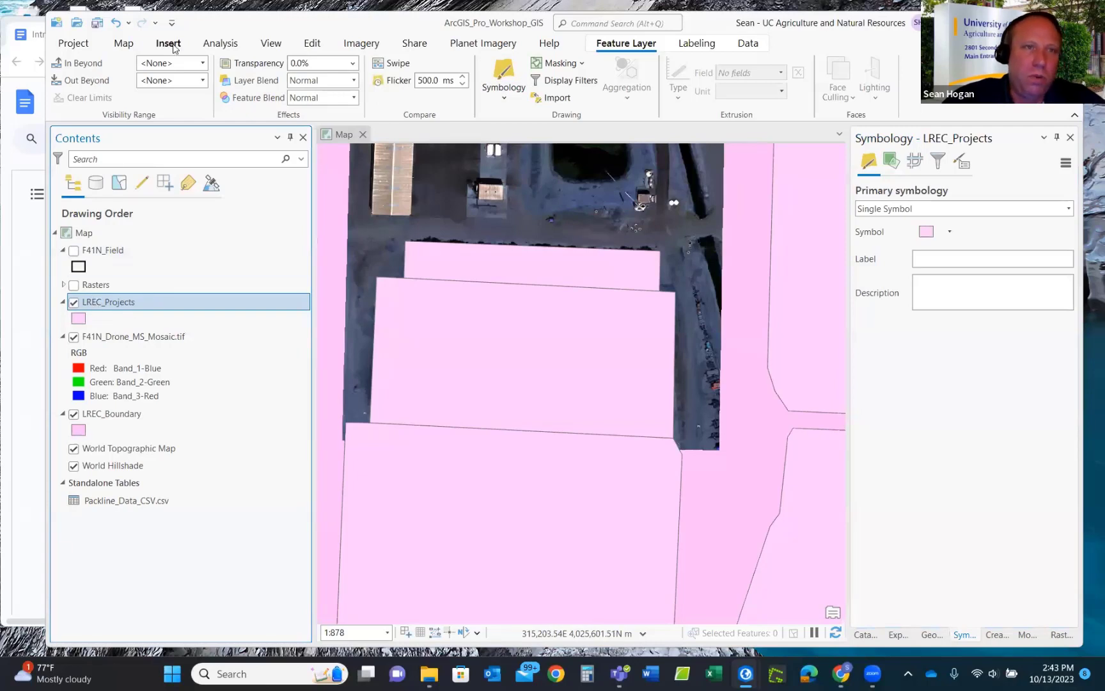
pyautogui.click(121, 43)
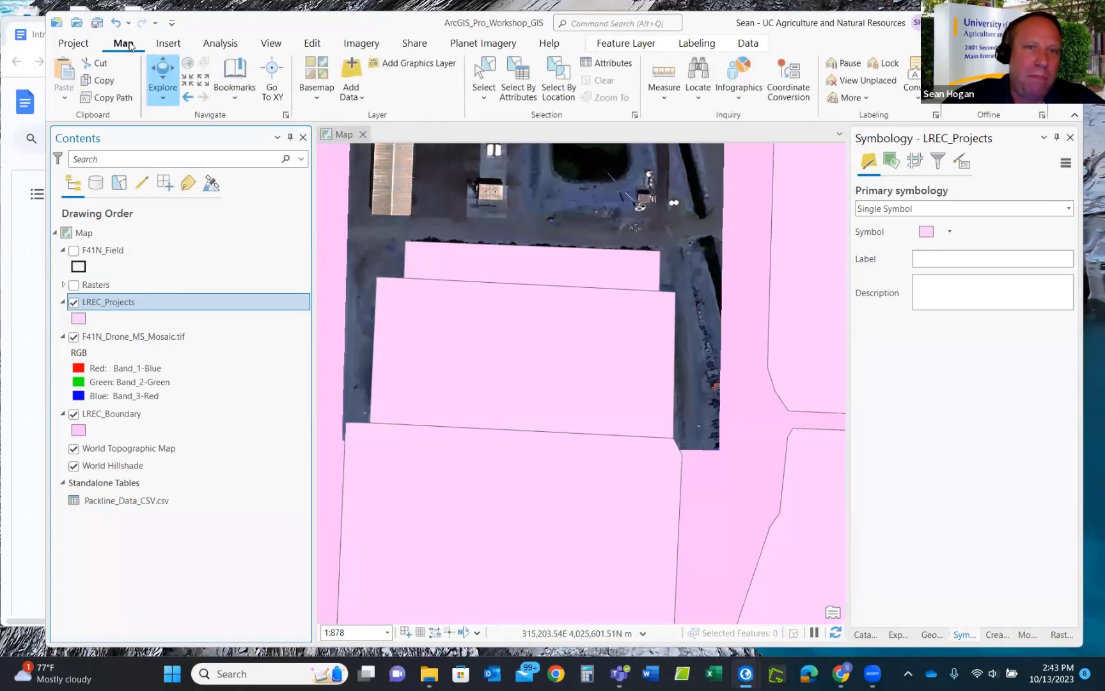
pyautogui.click(486, 71)
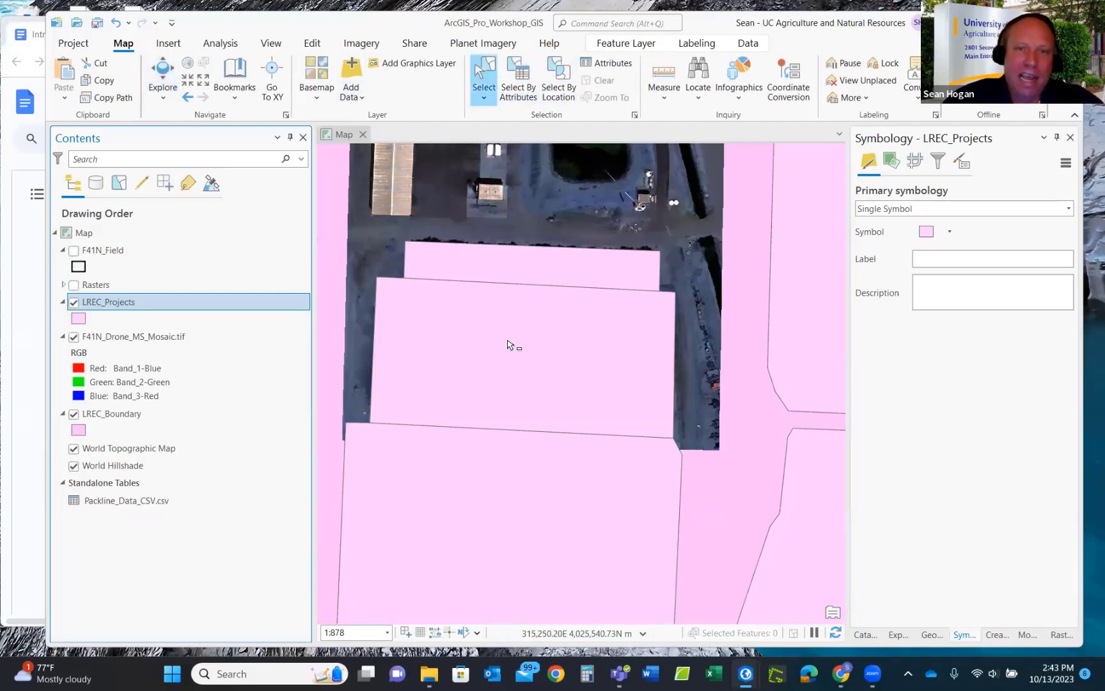
pyautogui.click(534, 357)
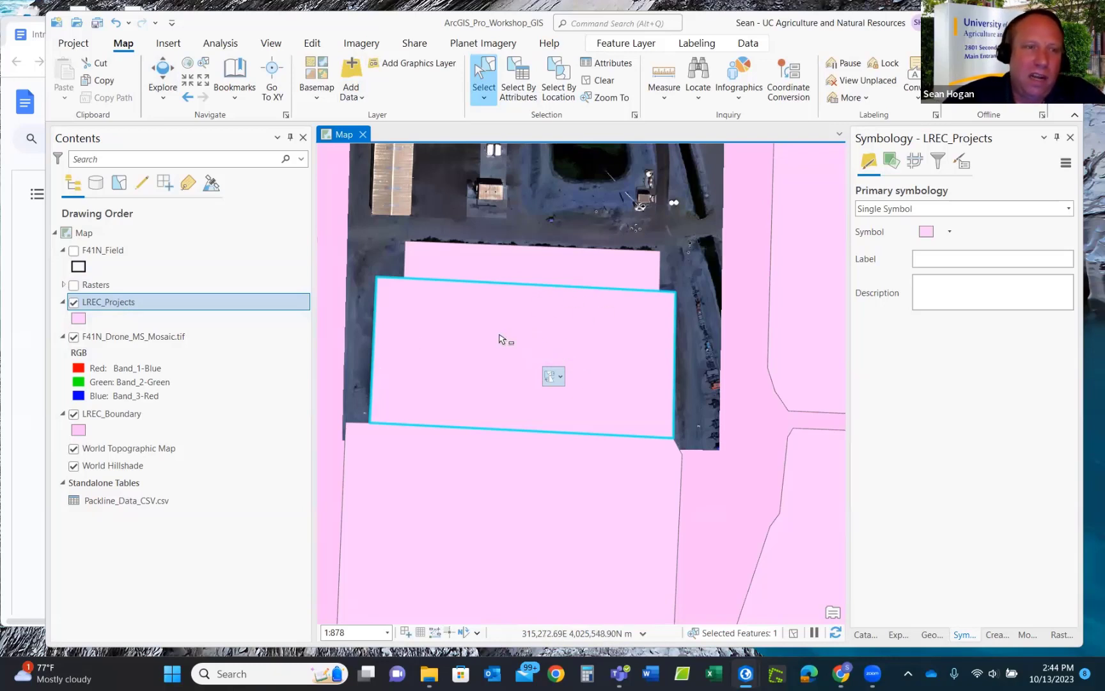
pyautogui.rightClick(123, 309)
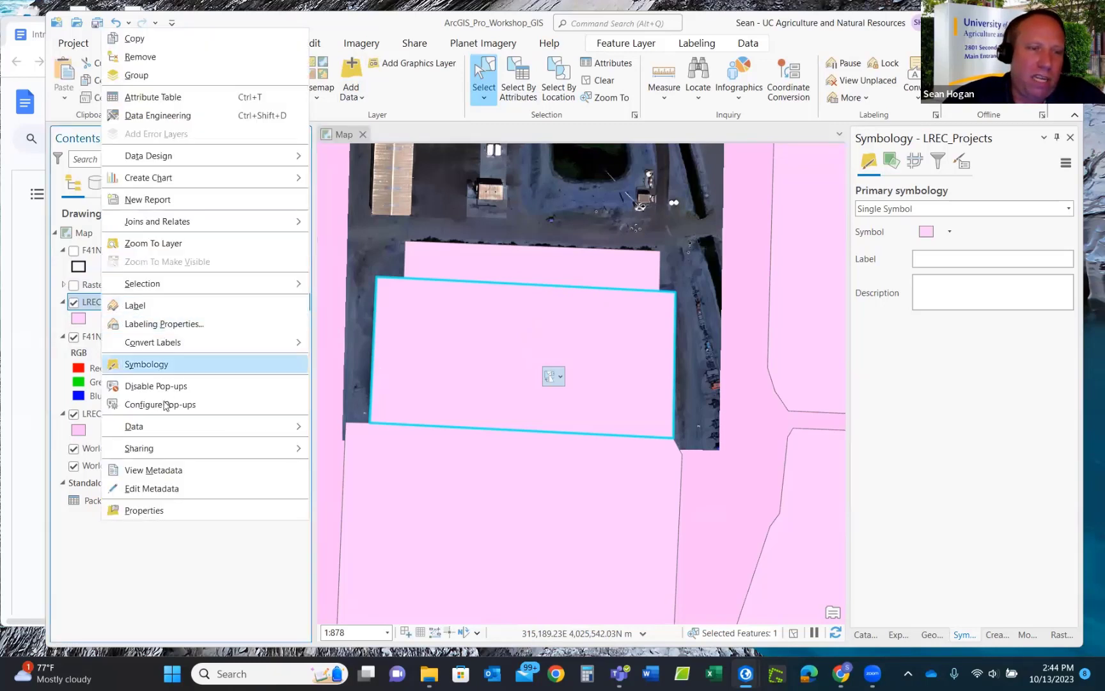
pyautogui.moveTo(168, 427)
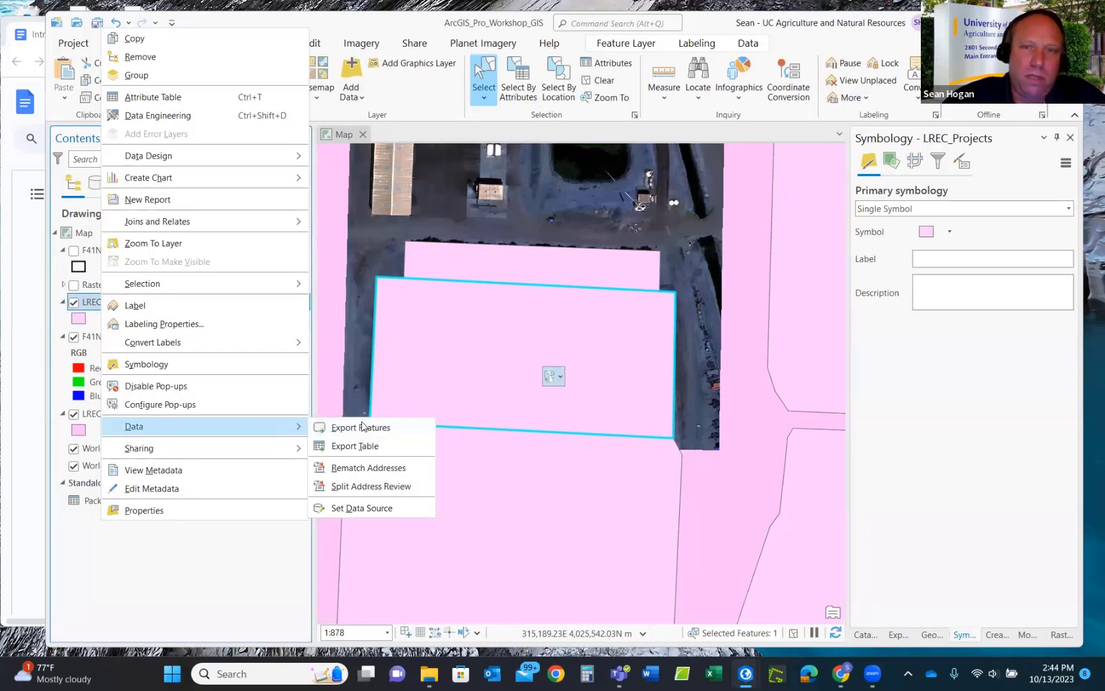
pyautogui.press('Escape')
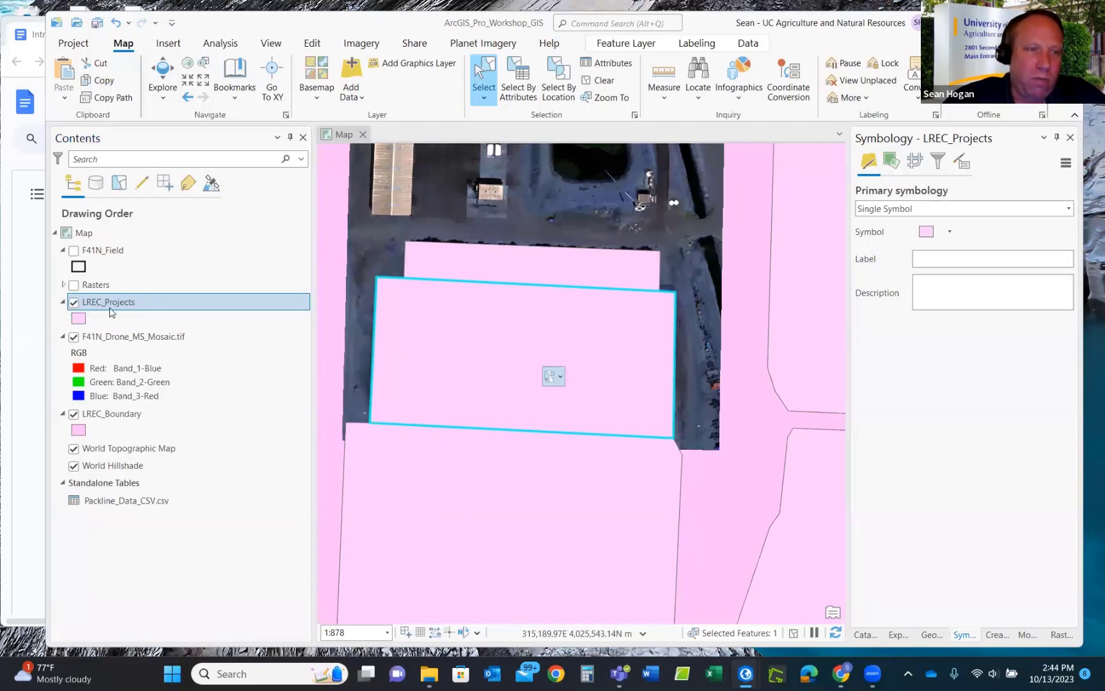
# Clear the current selection and reselect the large LREC_Projects polygon over the orchard field.
pyautogui.moveTo(430, 387); pyautogui.dragTo(489, 492)
pyautogui.click(487, 345)
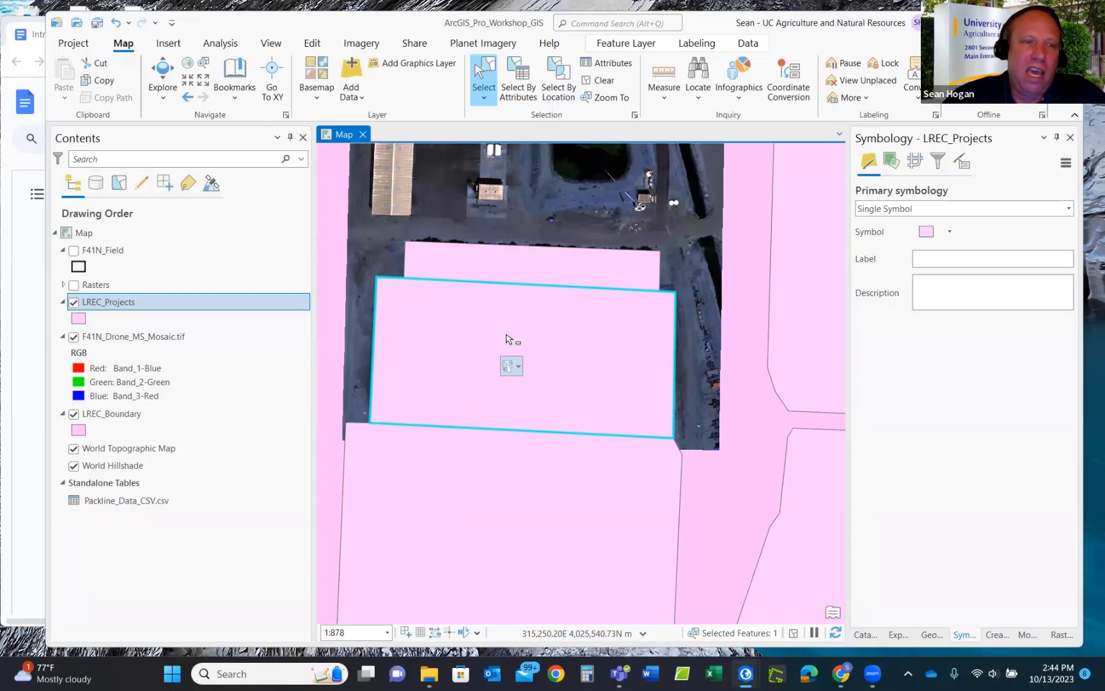
pyautogui.click(603, 80)
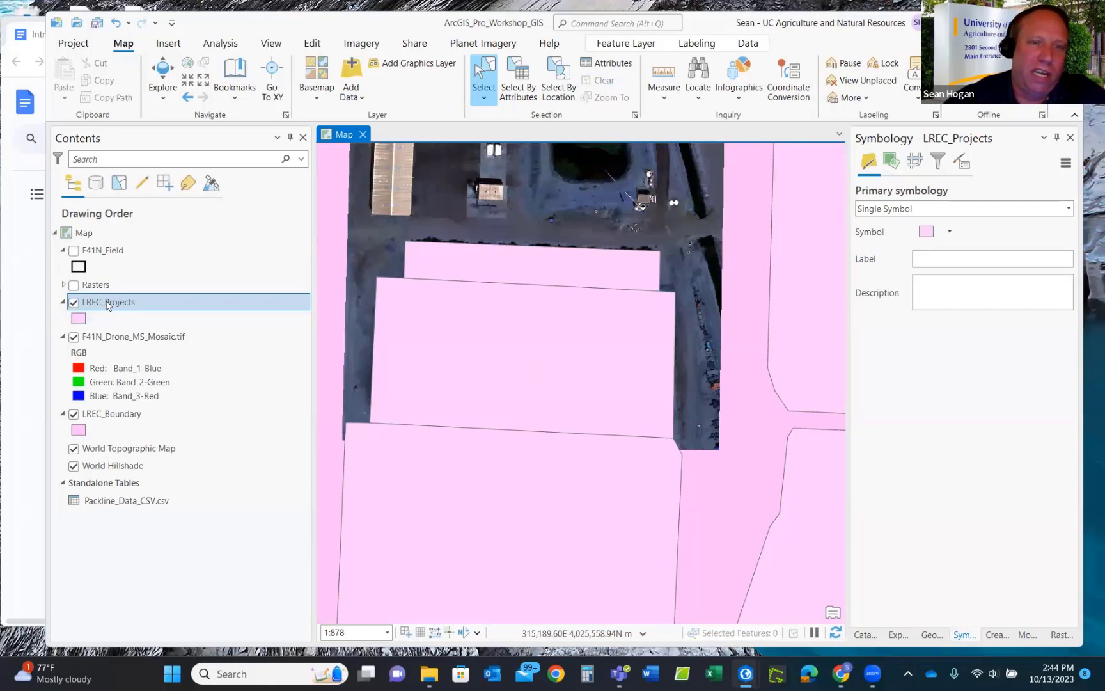
pyautogui.click(477, 346)
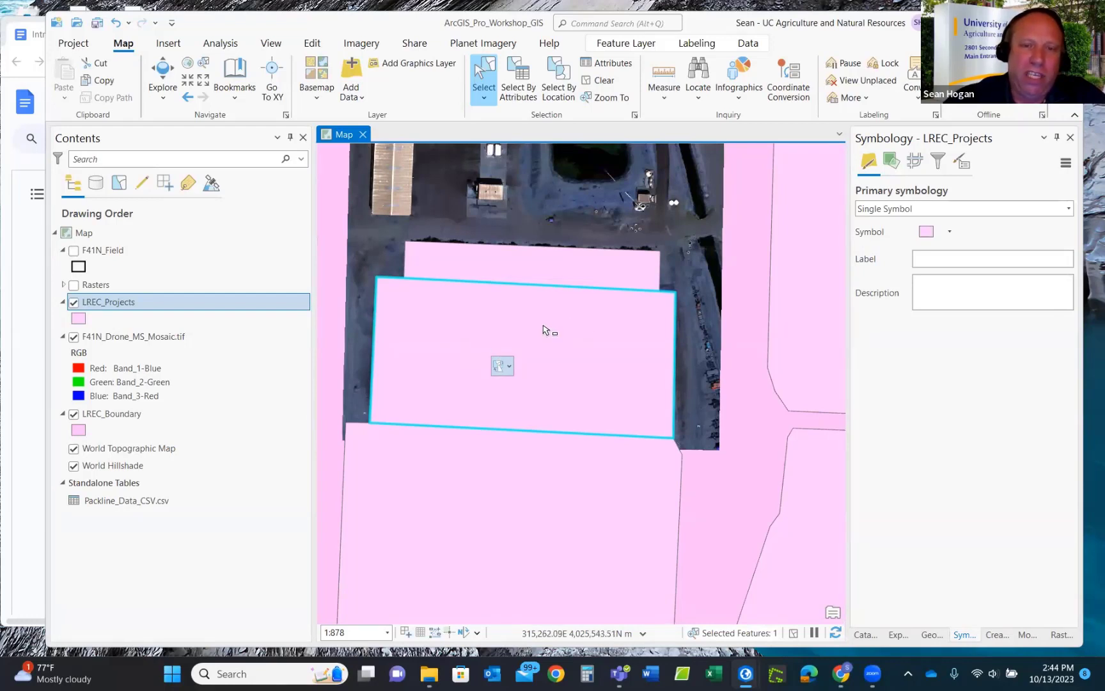
# Start a feature export of the selected LREC_Projects polygon and name the output feature class LREC_Projects_UTM.
pyautogui.rightClick(109, 303)
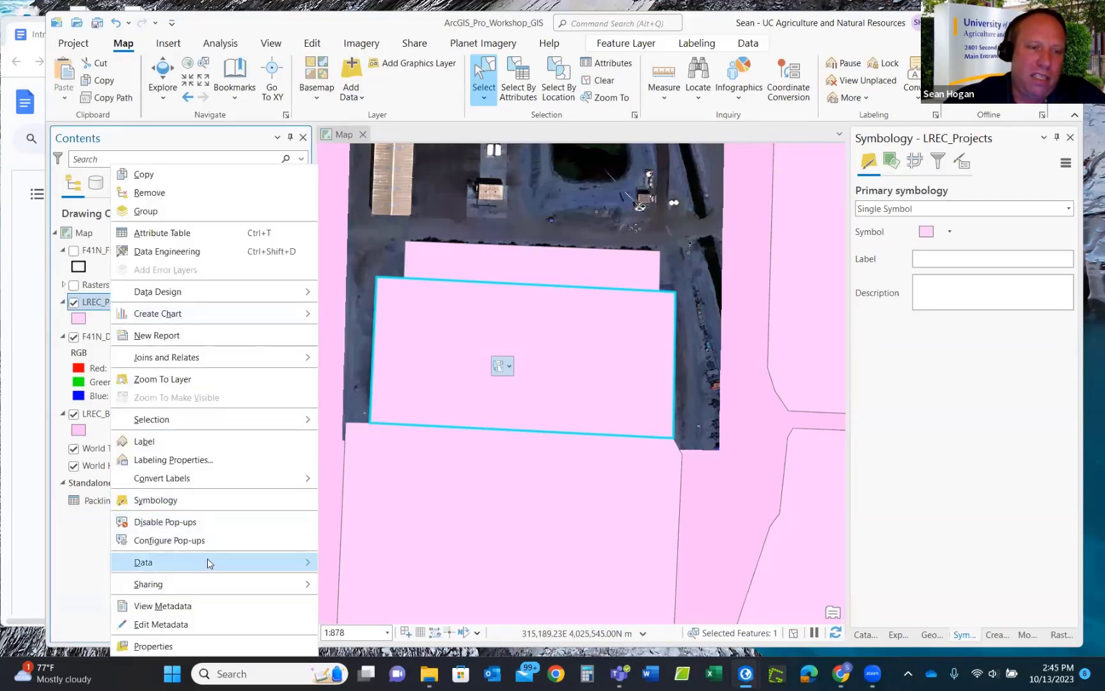
pyautogui.moveTo(210, 564)
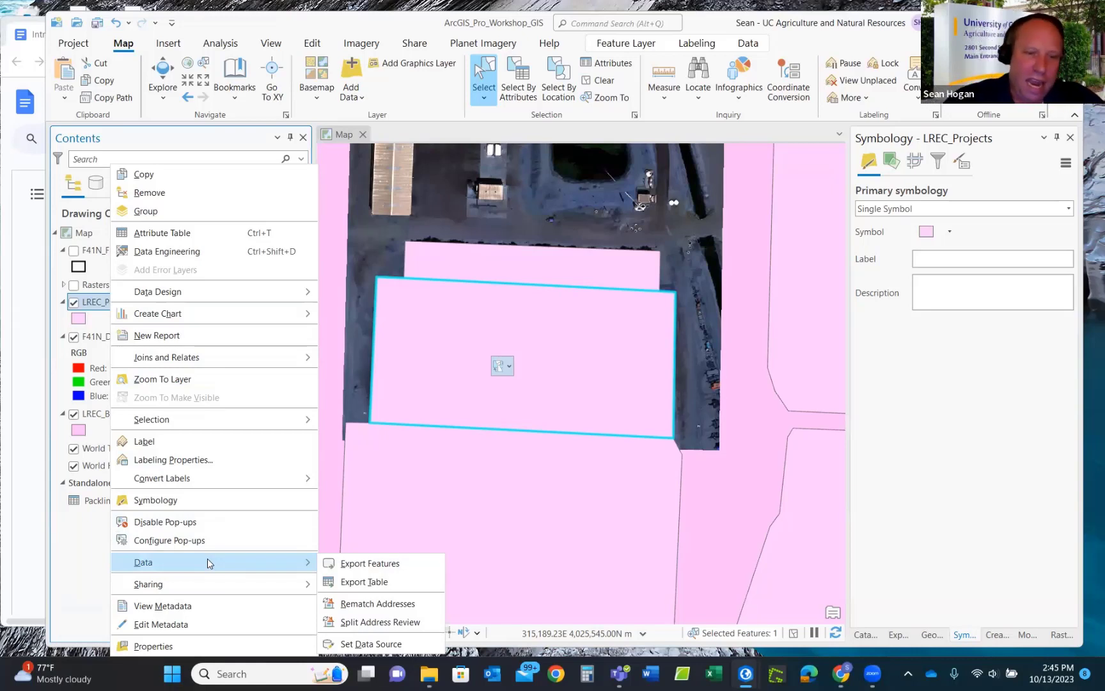
pyautogui.click(378, 568)
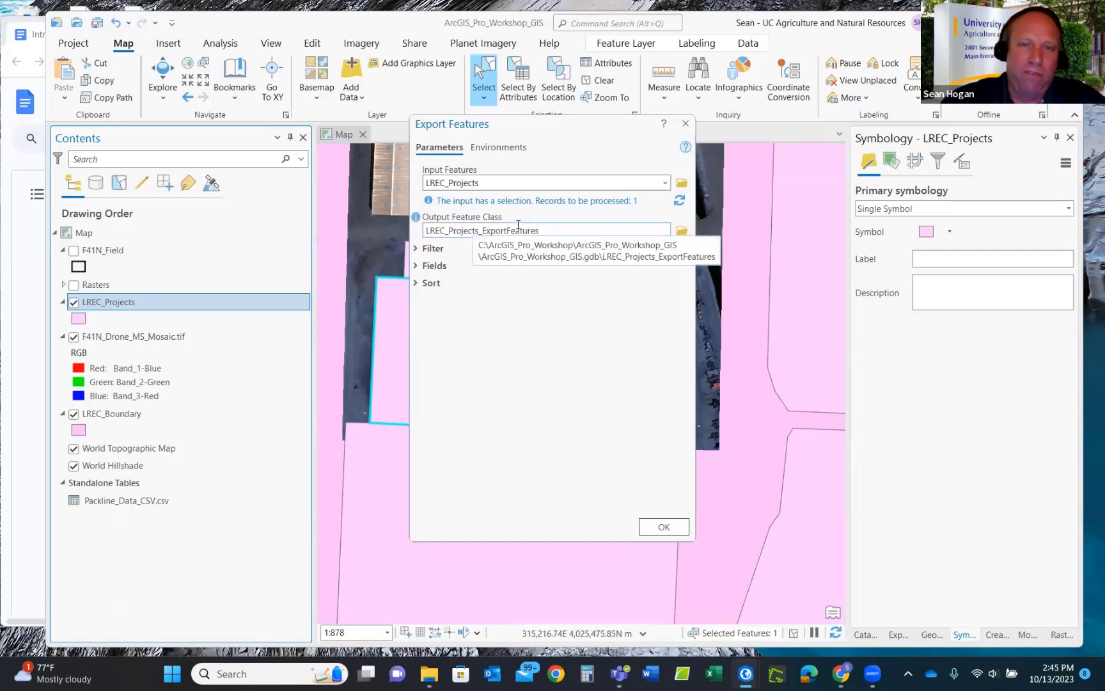
pyautogui.click(572, 230)
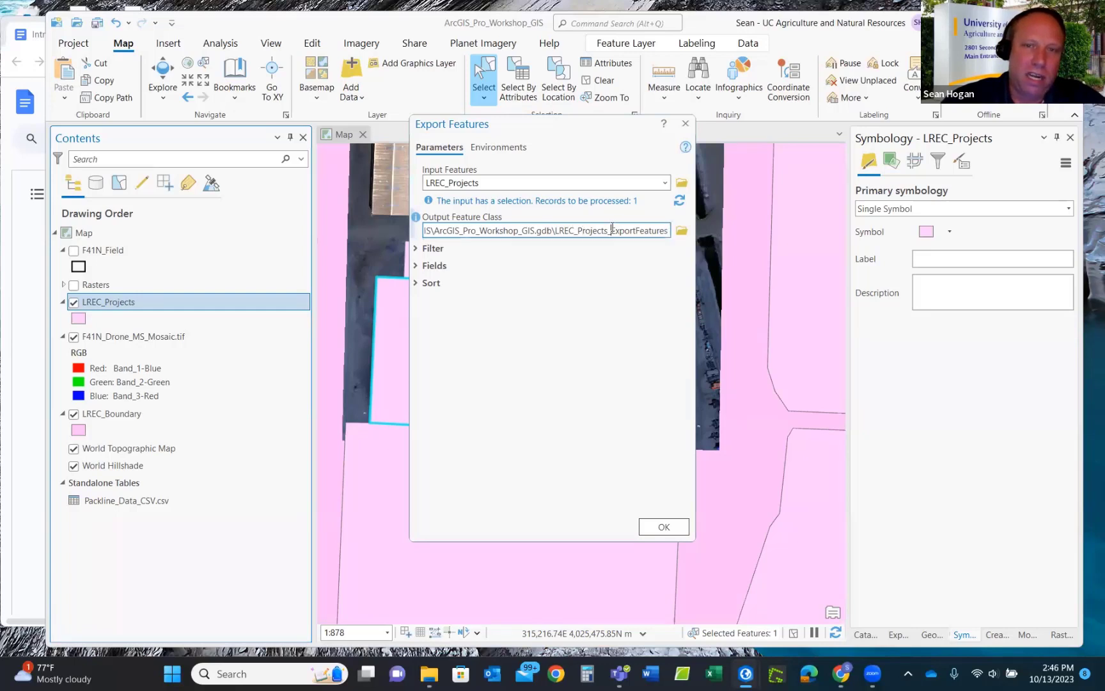
pyautogui.moveTo(612, 229); pyautogui.dragTo(691, 240)
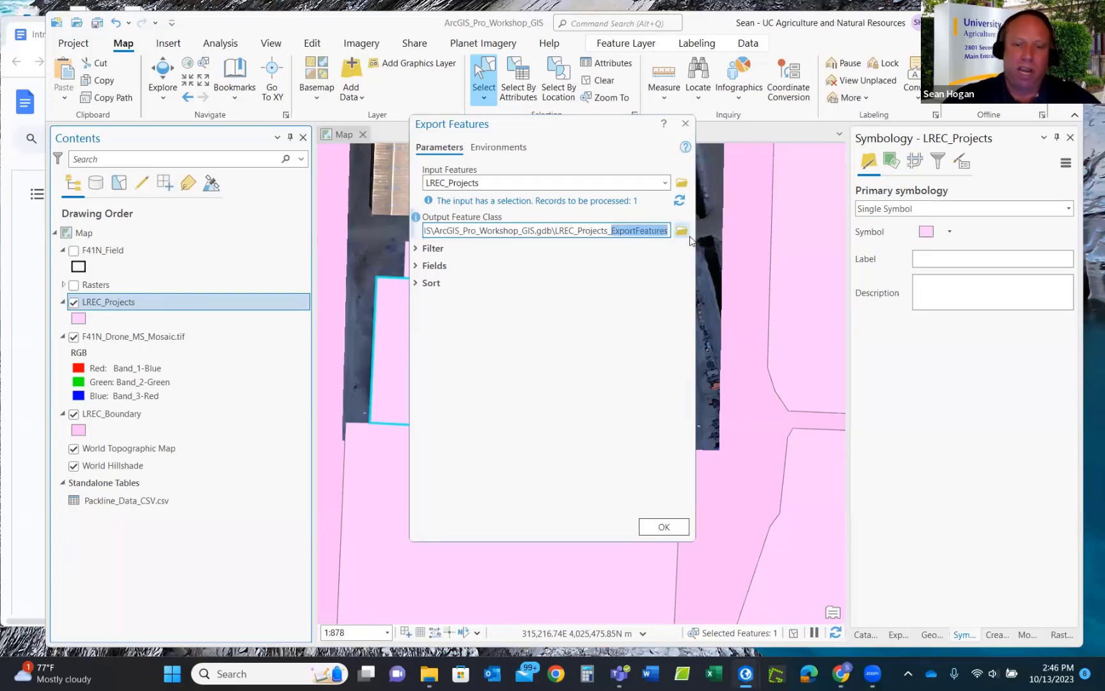
pyautogui.write('UTM')
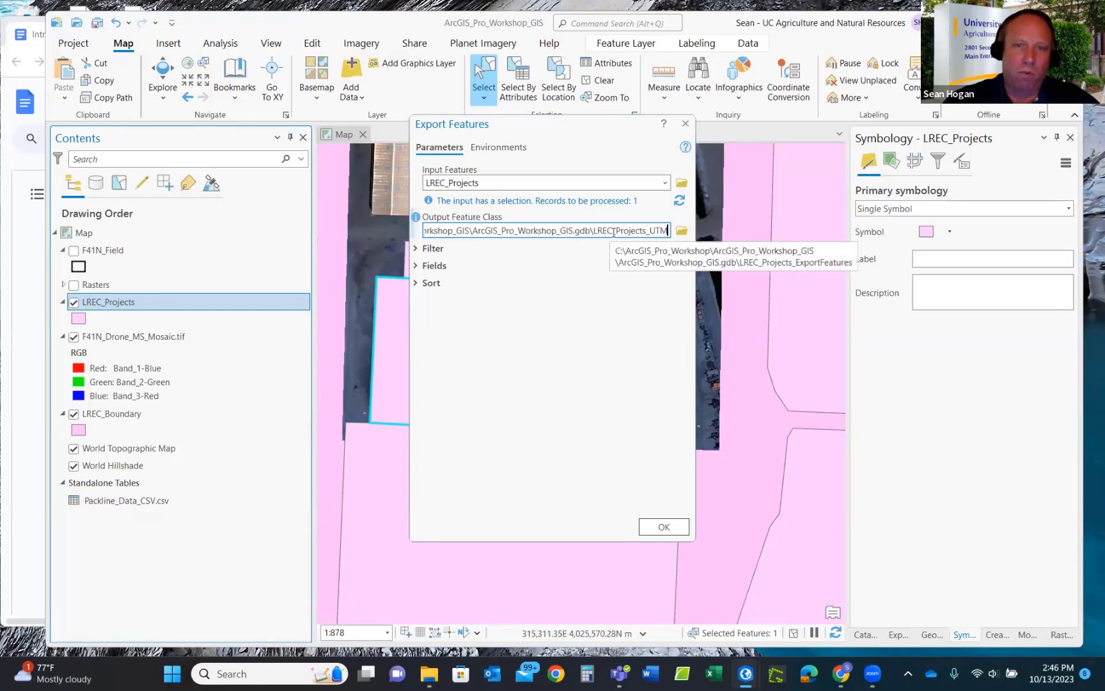
# Rename the export's output feature class to F41N_Boundary_UTM.
pyautogui.moveTo(613, 232); pyautogui.dragTo(595, 231)
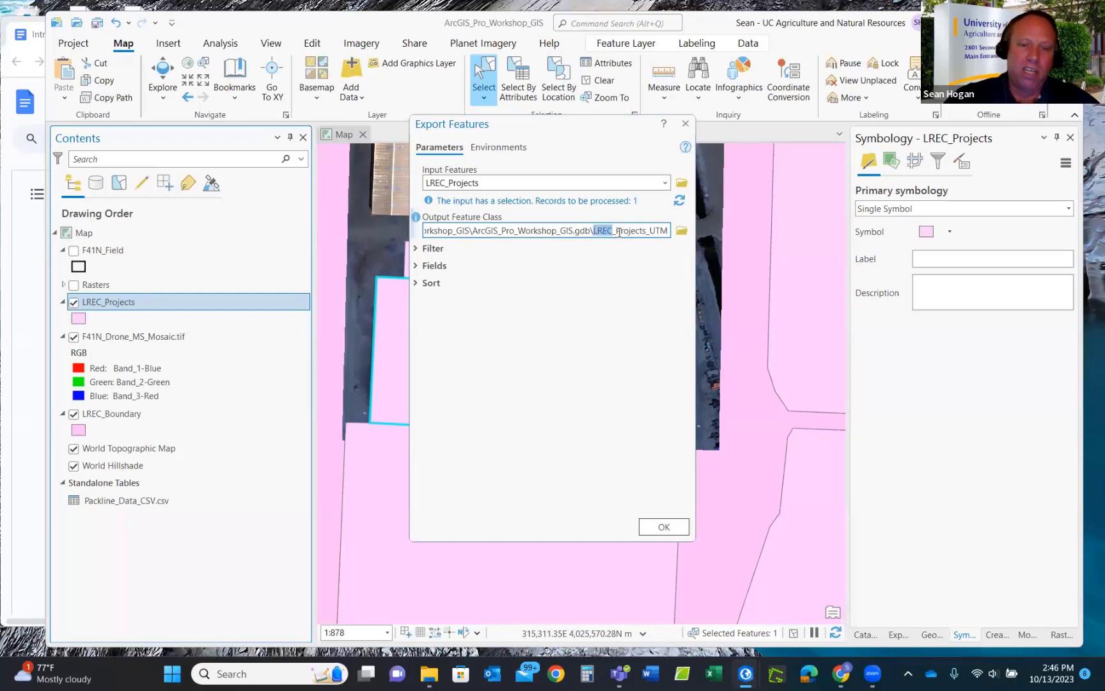
pyautogui.write('F')
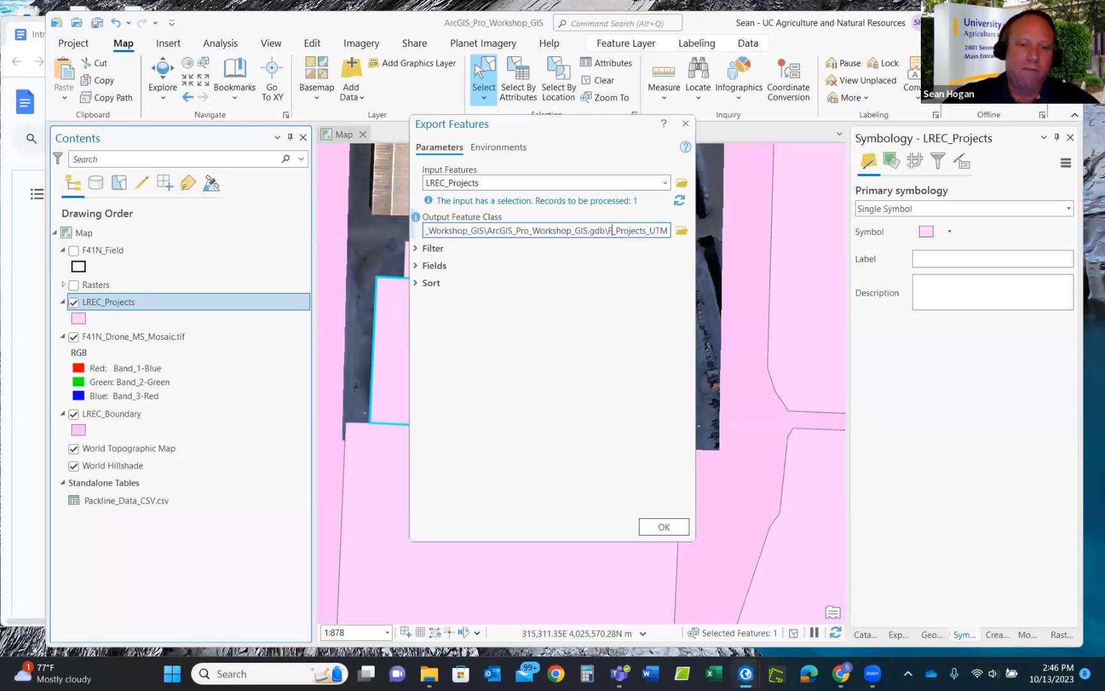
pyautogui.write('41')
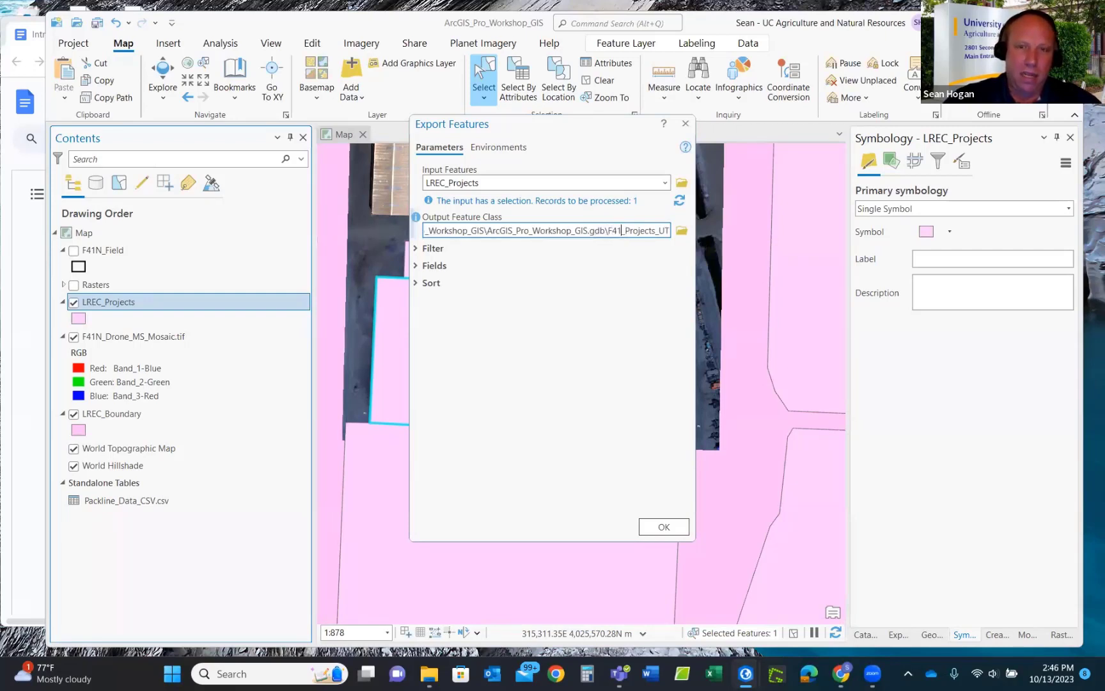
pyautogui.write('N')
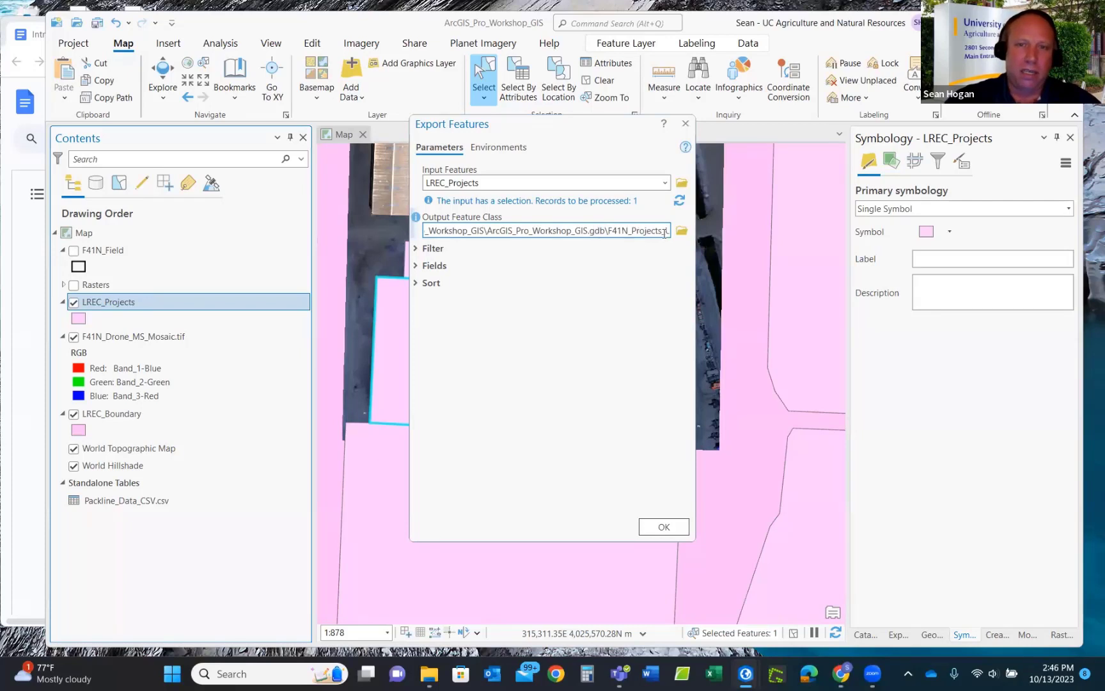
pyautogui.moveTo(663, 233); pyautogui.dragTo(634, 233)
pyautogui.write('Boundary_')
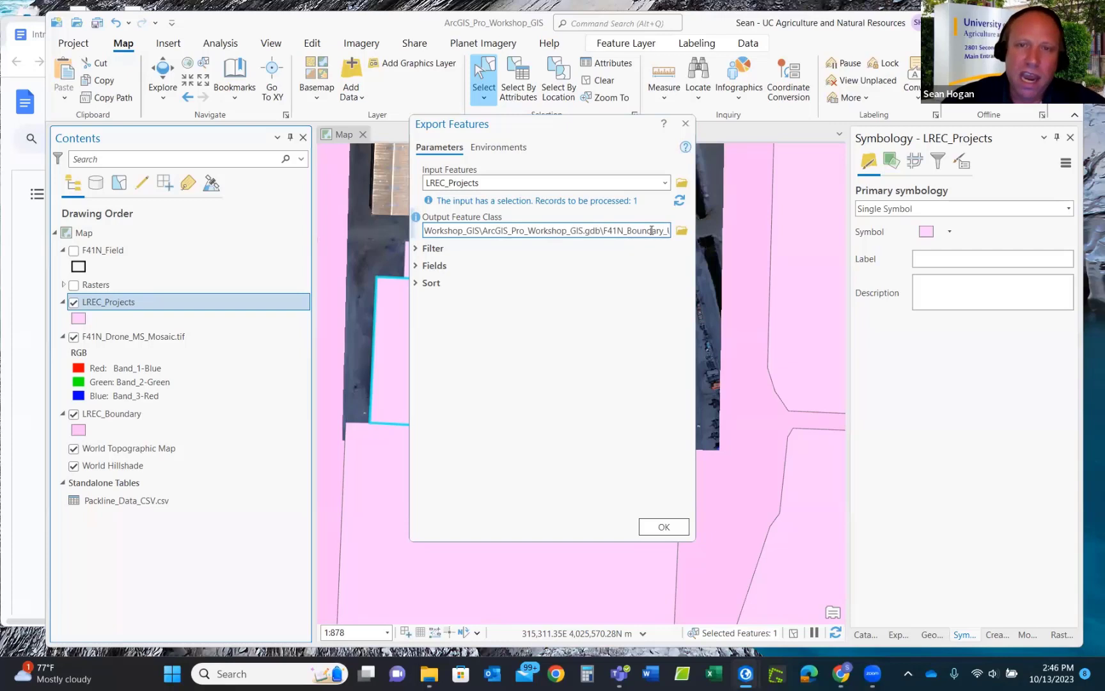
pyautogui.moveTo(652, 232); pyautogui.dragTo(668, 232)
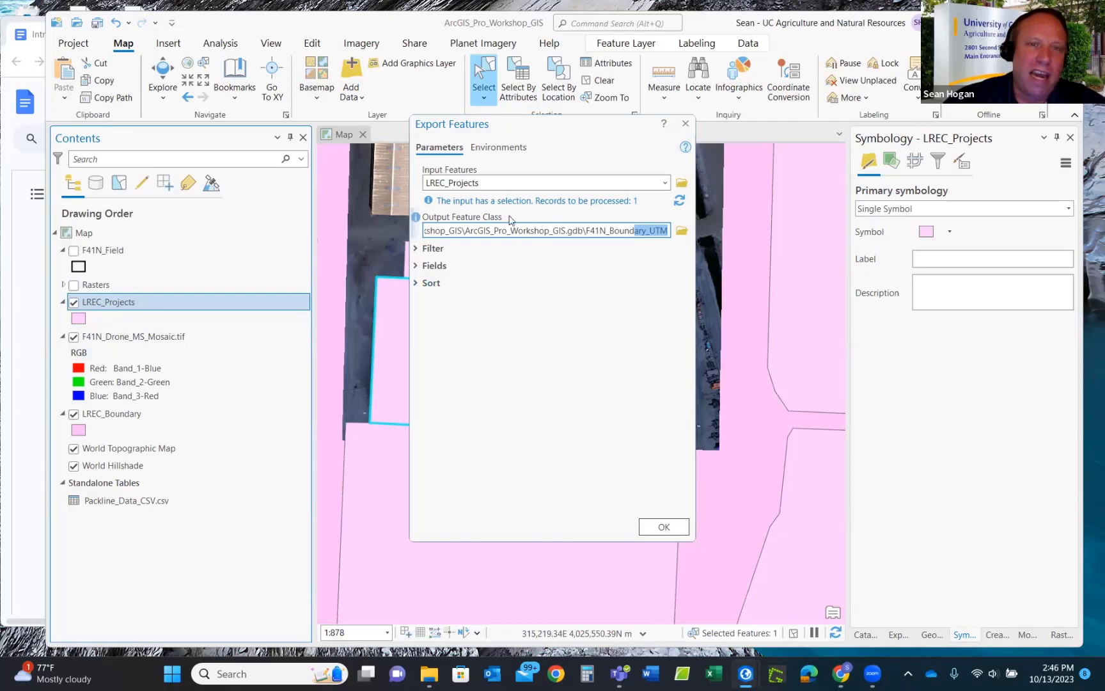
# Examine the favorite and projected coordinate systems available for the export's output coordinate system, and close the list without choosing one.
pyautogui.click(510, 149)
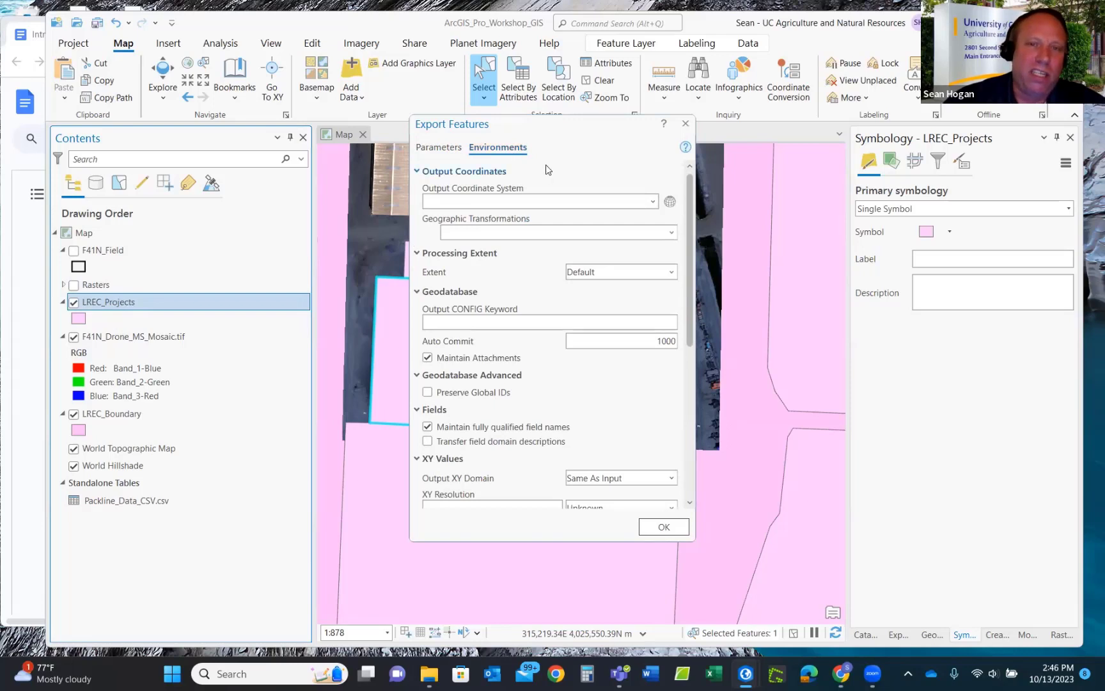
pyautogui.click(653, 202)
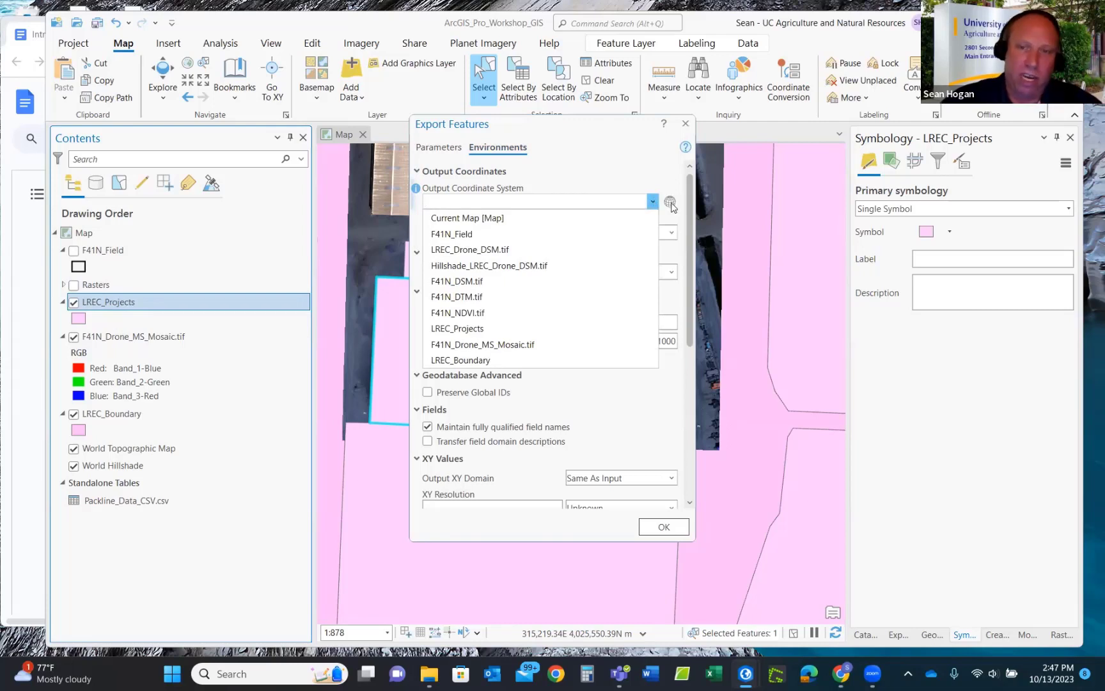
pyautogui.click(670, 202)
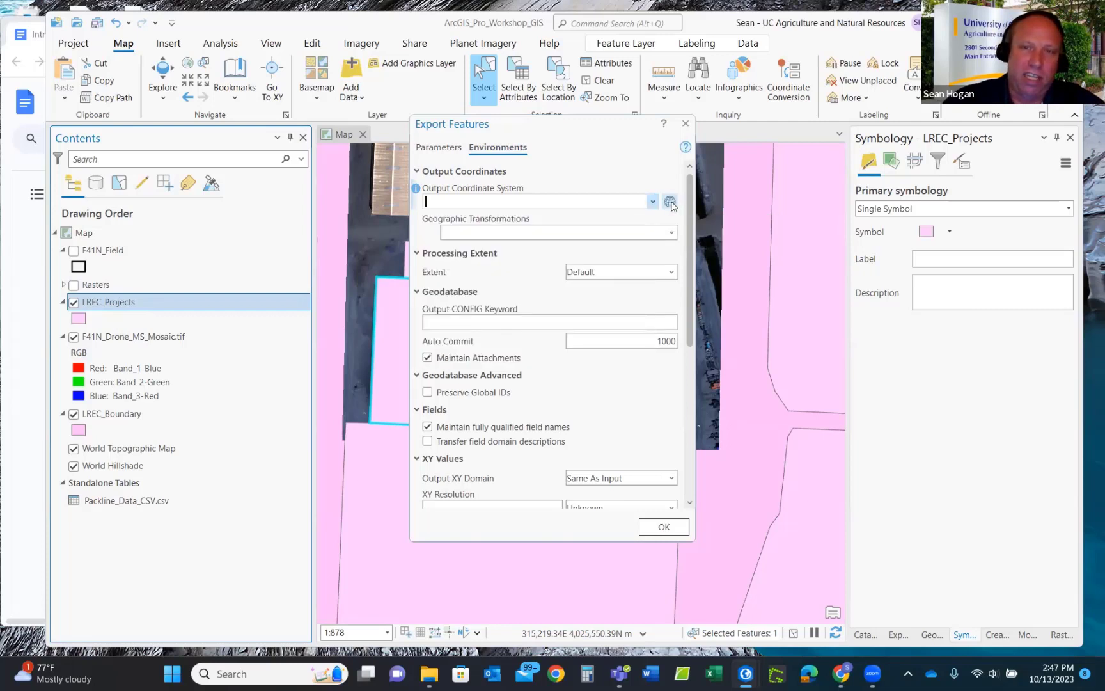
pyautogui.click(671, 203)
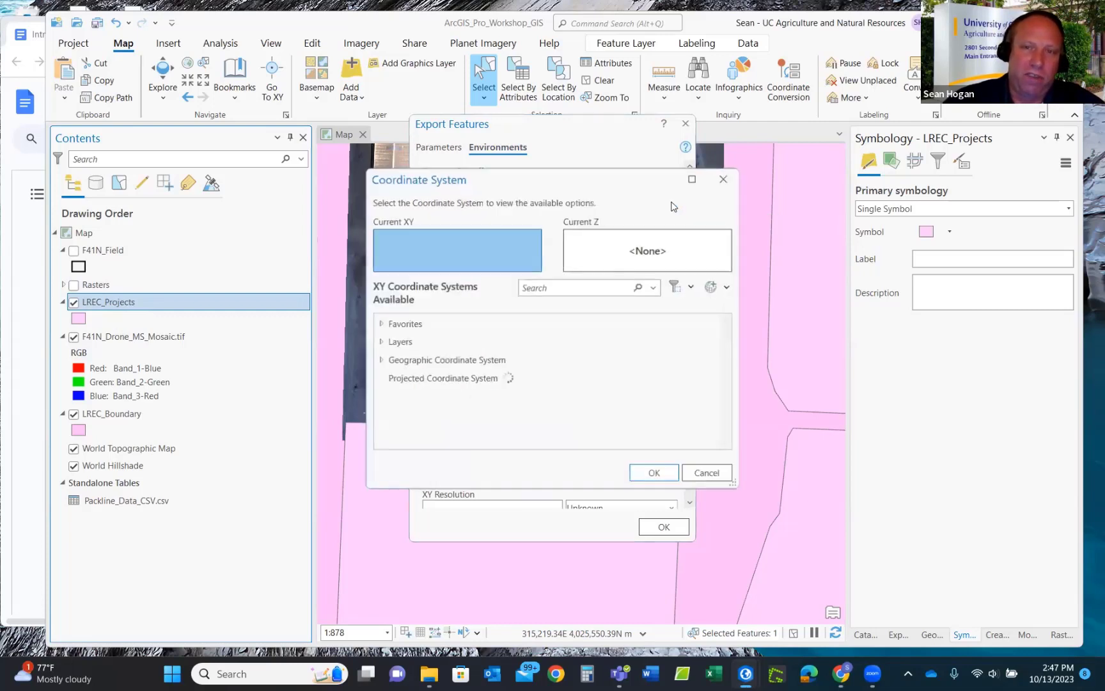
pyautogui.click(381, 324)
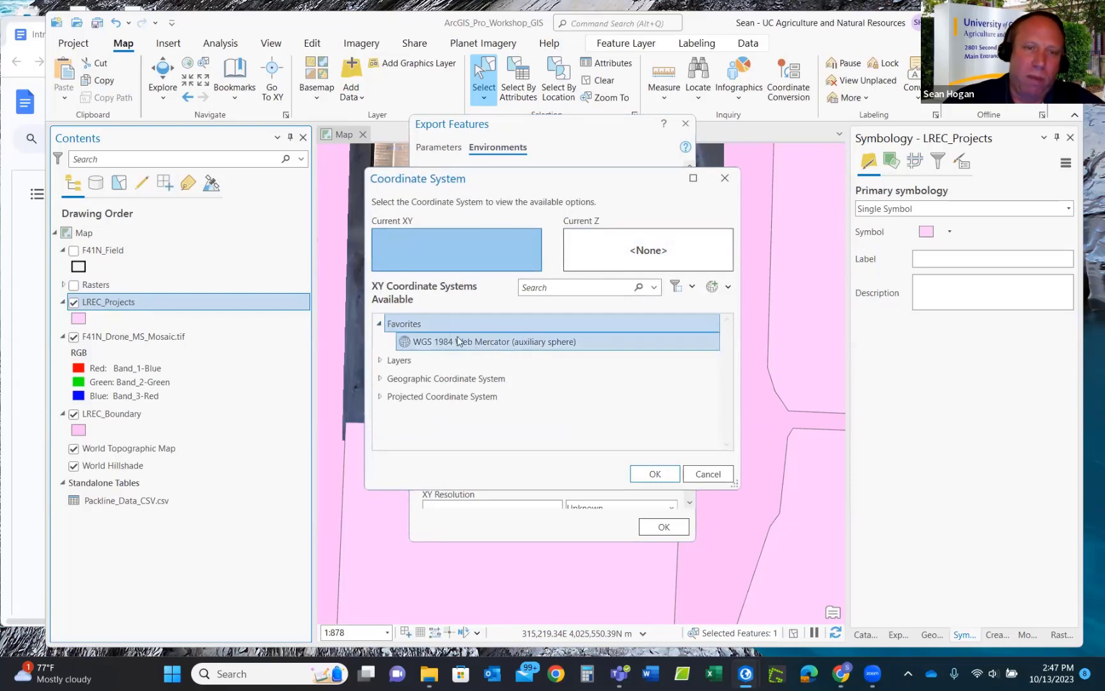
pyautogui.click(380, 397)
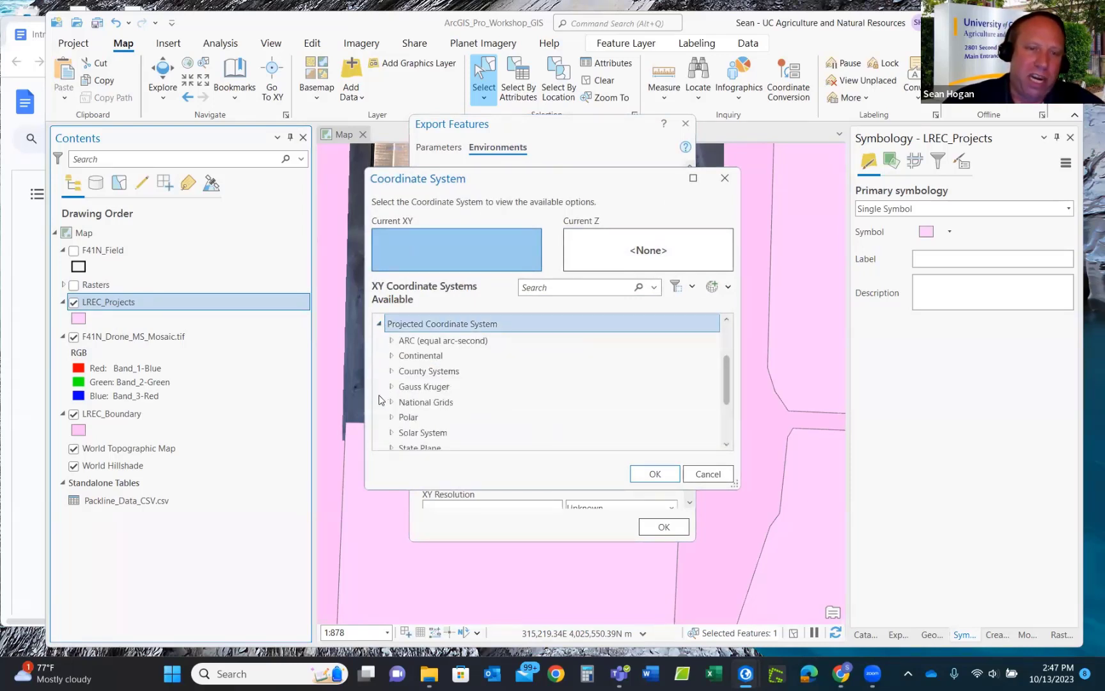
pyautogui.scroll(-2, 472, 363)
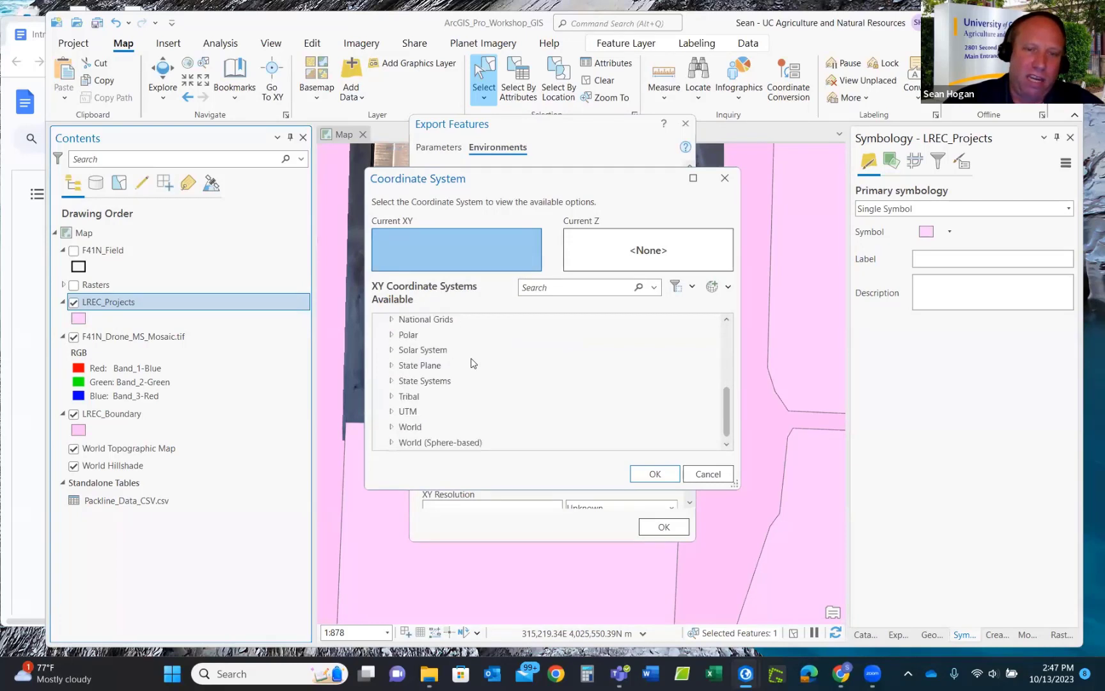
pyautogui.scroll(2, 614, 393)
pyautogui.scroll(1, 612, 393)
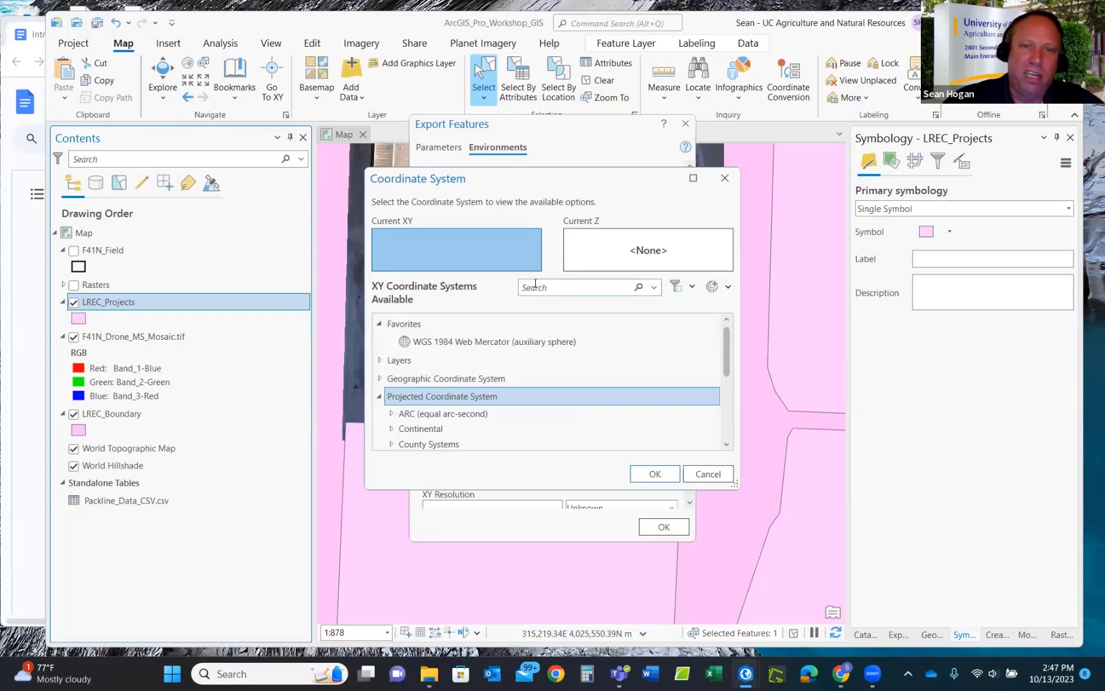
pyautogui.click(725, 180)
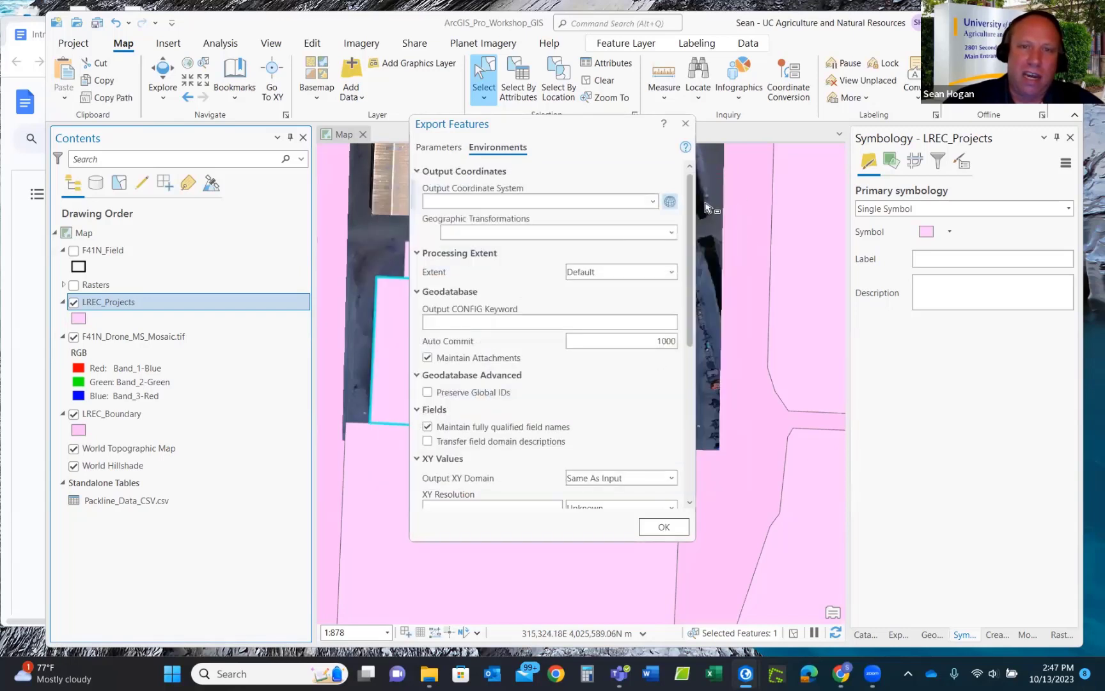
# Set the export's output coordinate system to WGS_1984_UTM_Zone_11N by matching the F41N_Drone_MS_Mosaic.tif layer.
pyautogui.click(653, 202)
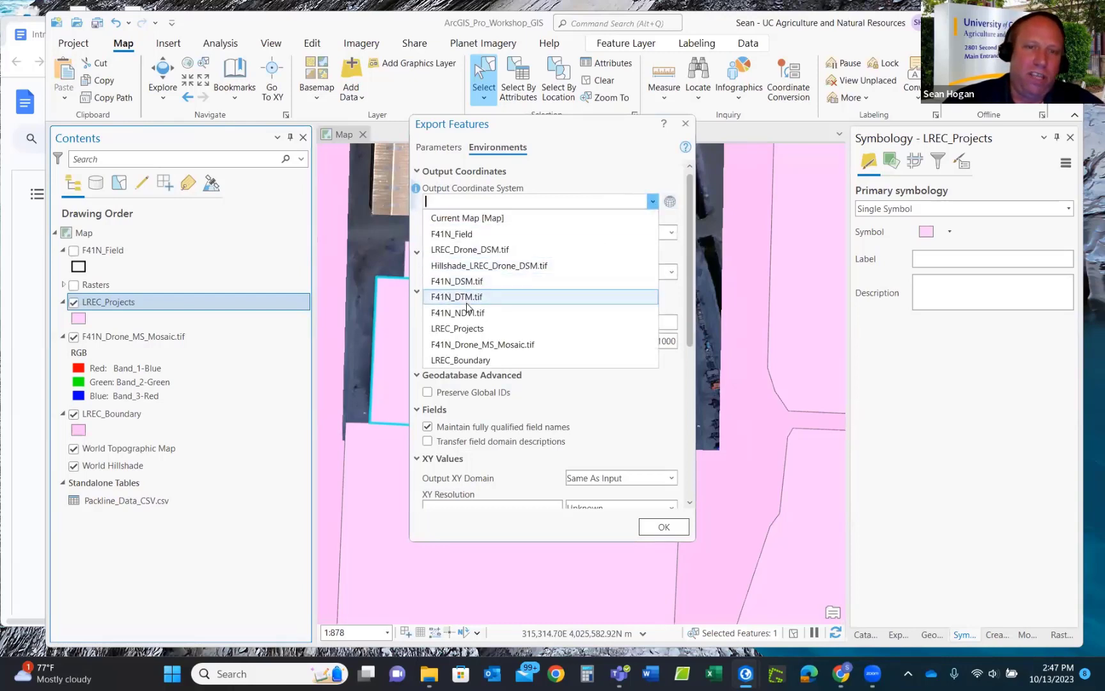
pyautogui.click(458, 346)
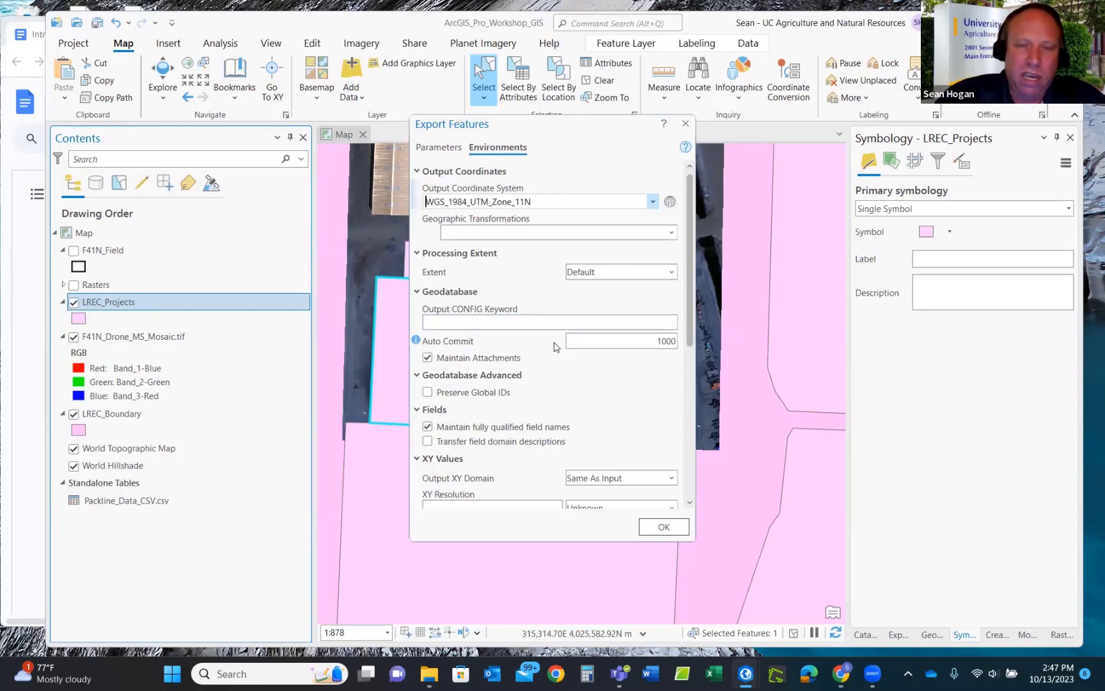
pyautogui.click(653, 201)
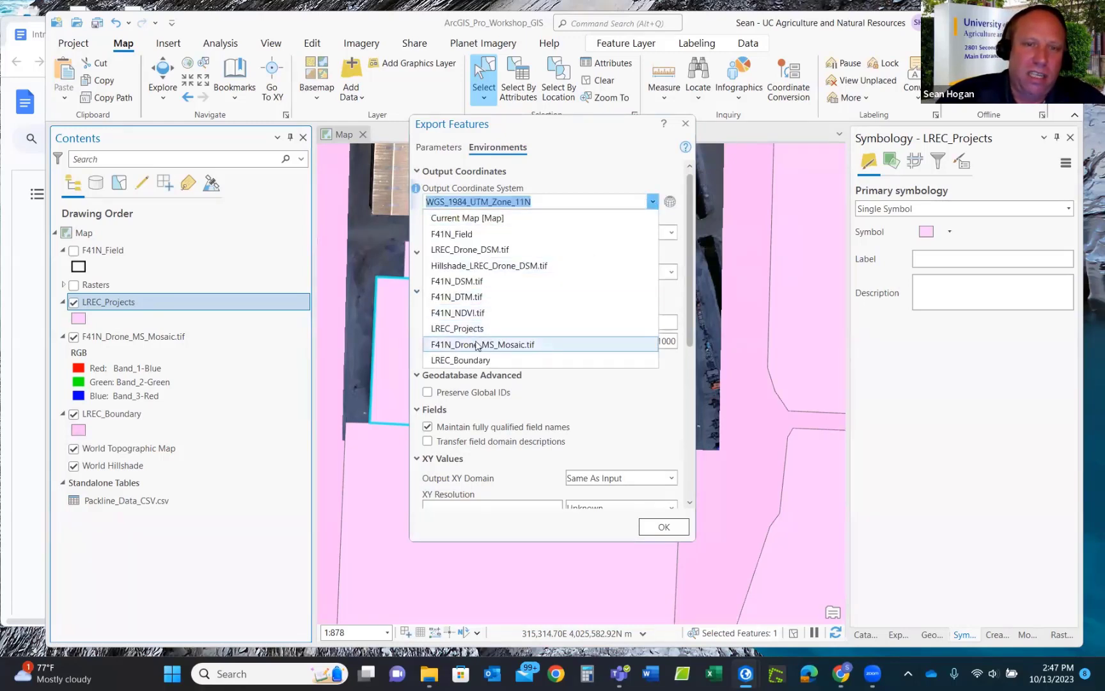
# Match the output coordinate system to F41N_Drone_MS_Mosaic.tif and run the export of the selected polygon to F41N_Boundary_UTM.
pyautogui.click(476, 346)
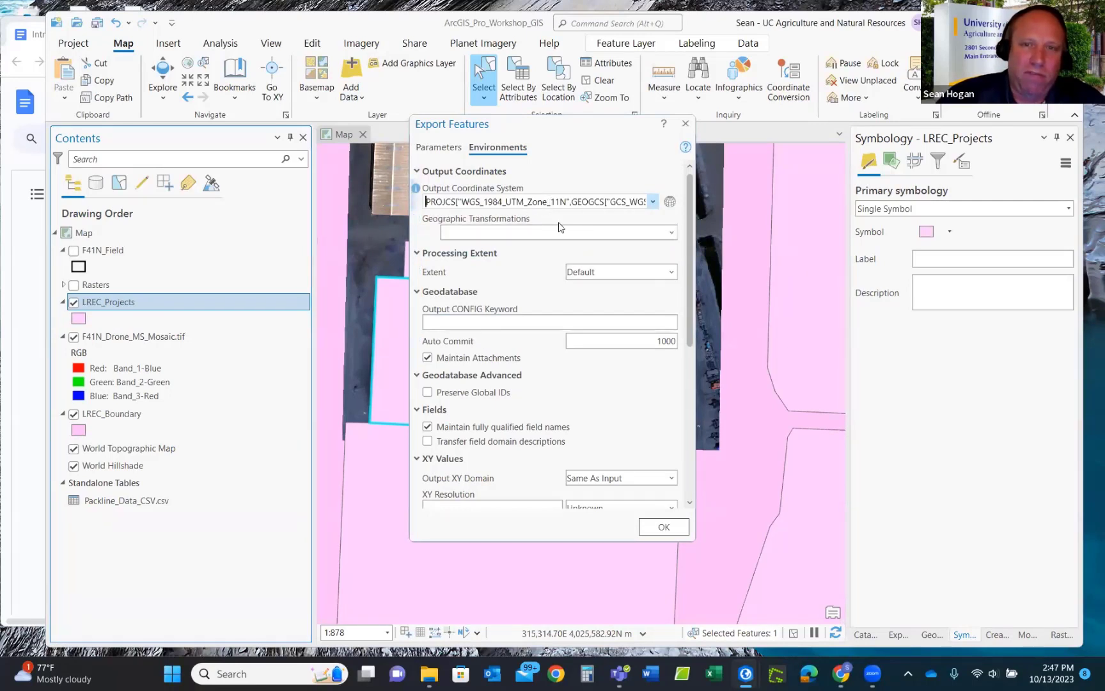
pyautogui.click(437, 148)
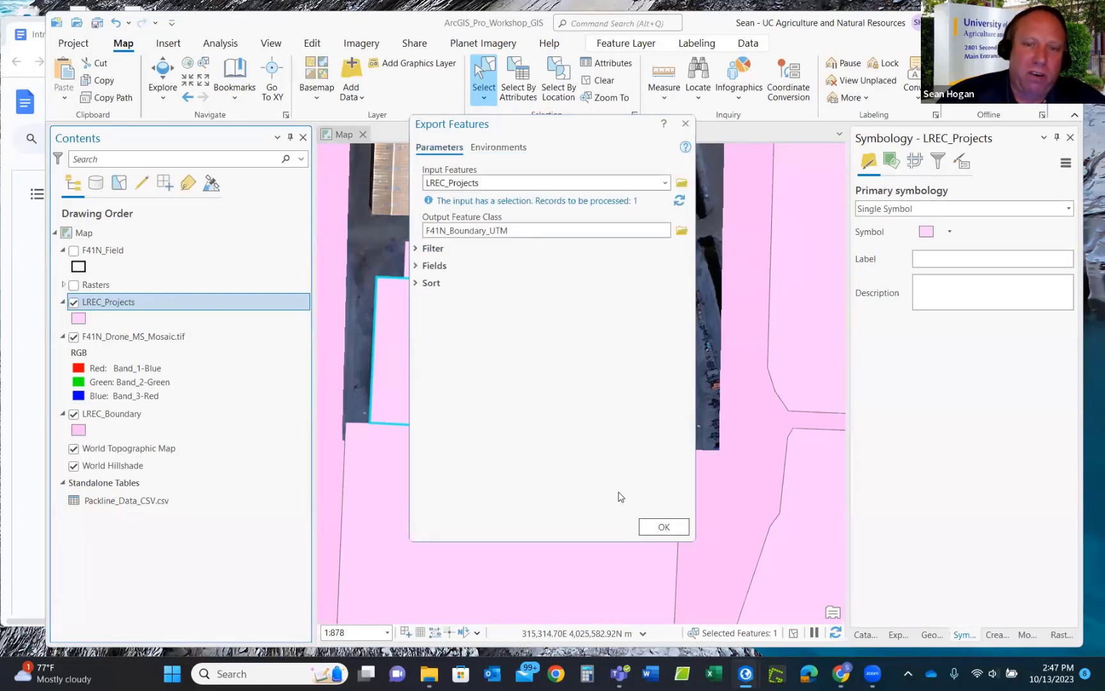
pyautogui.click(673, 528)
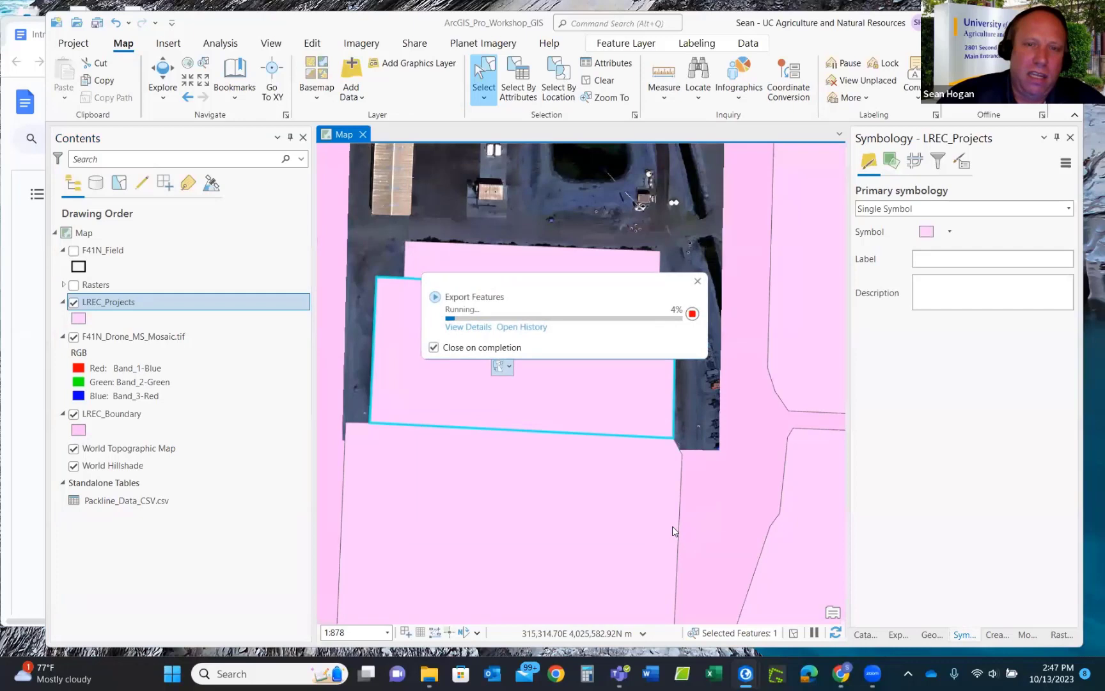
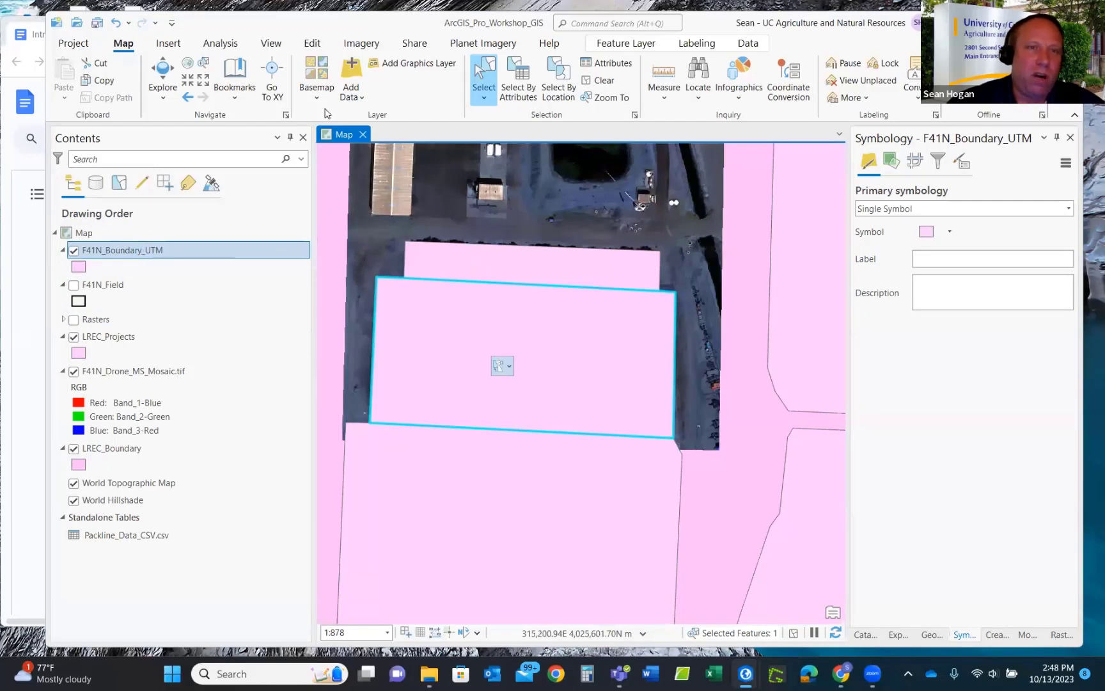
# Search the geoprocessing tools for "Clip raster" and open the Clip Raster data management tool.
pyautogui.click(221, 44)
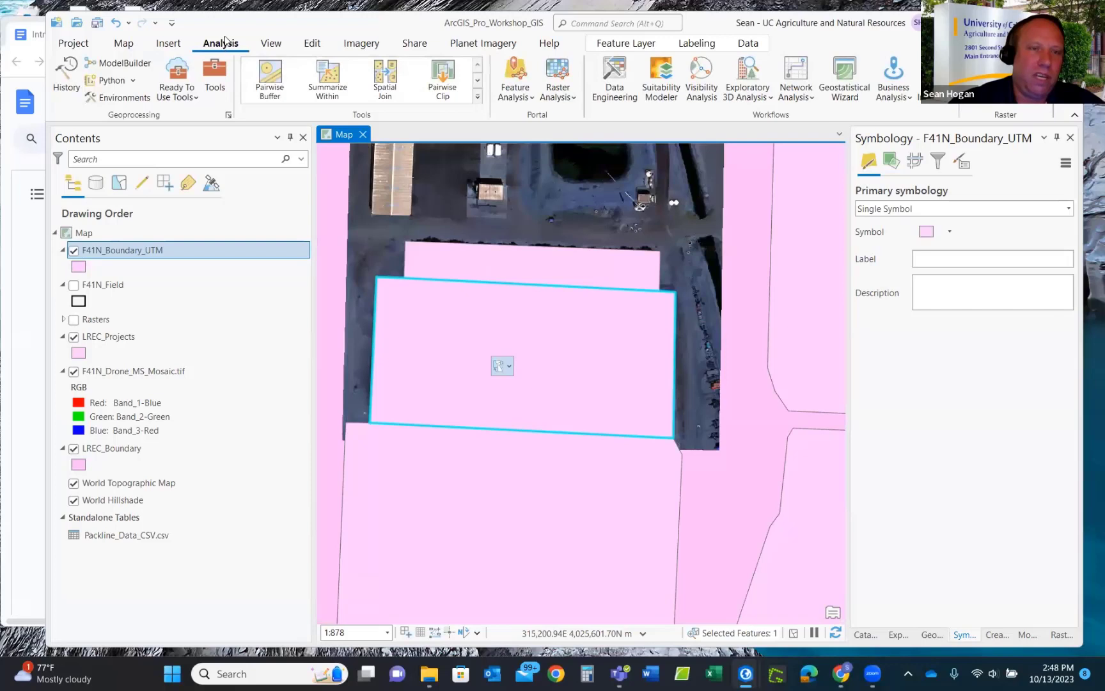
pyautogui.click(214, 79)
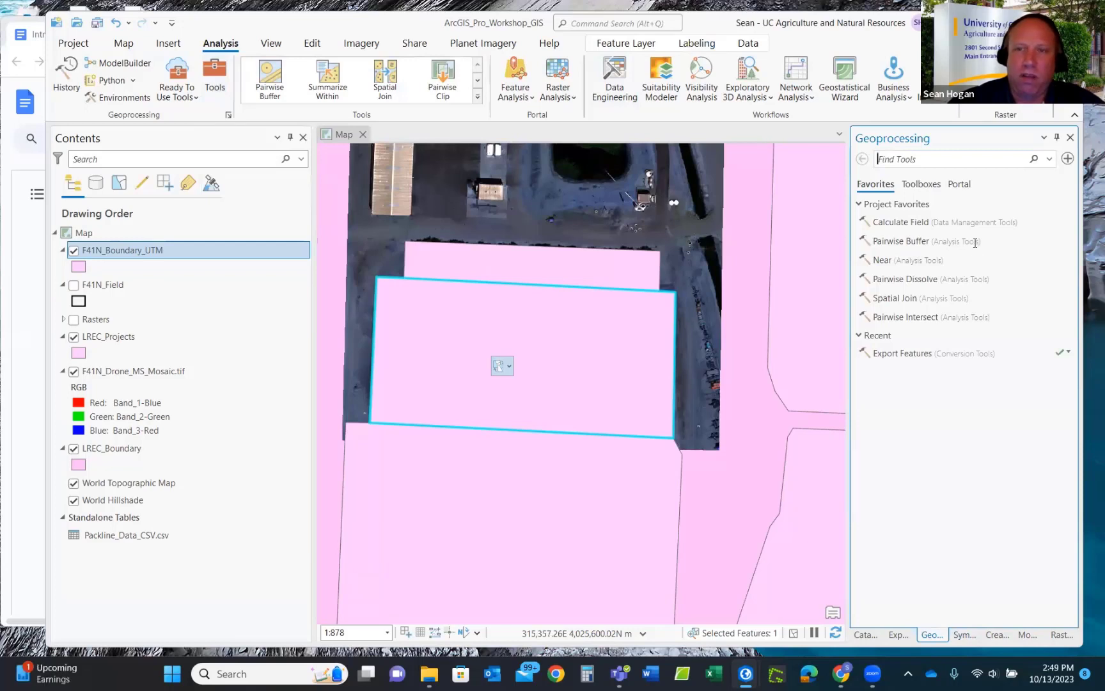
pyautogui.click(902, 160)
pyautogui.write('Clip')
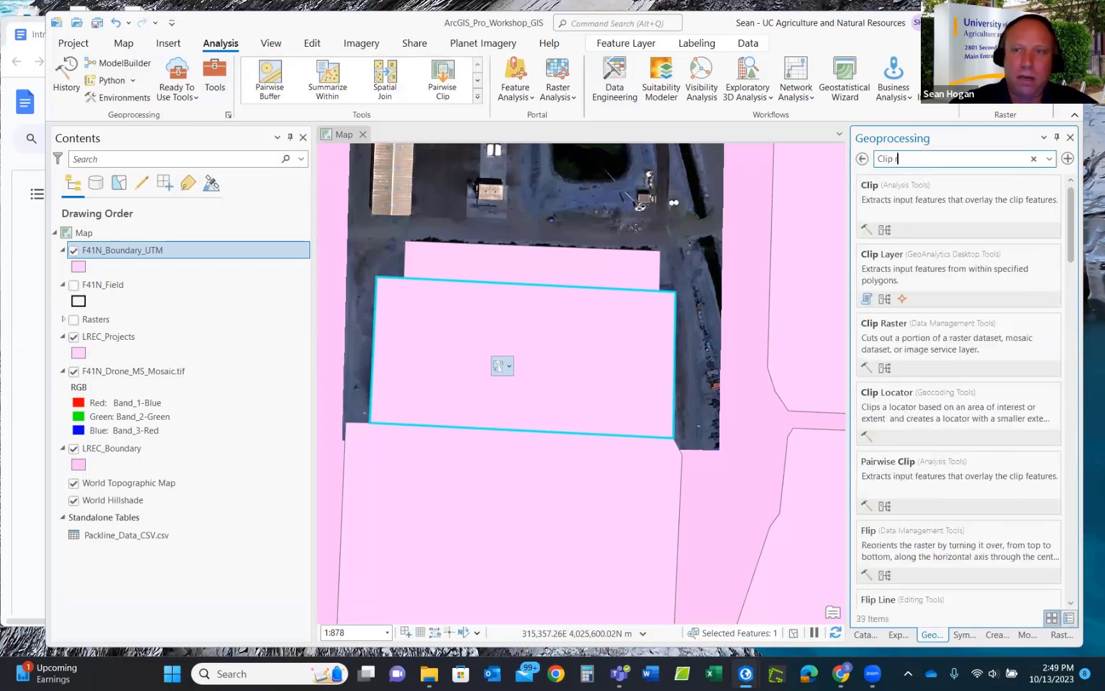
pyautogui.write(' raster')
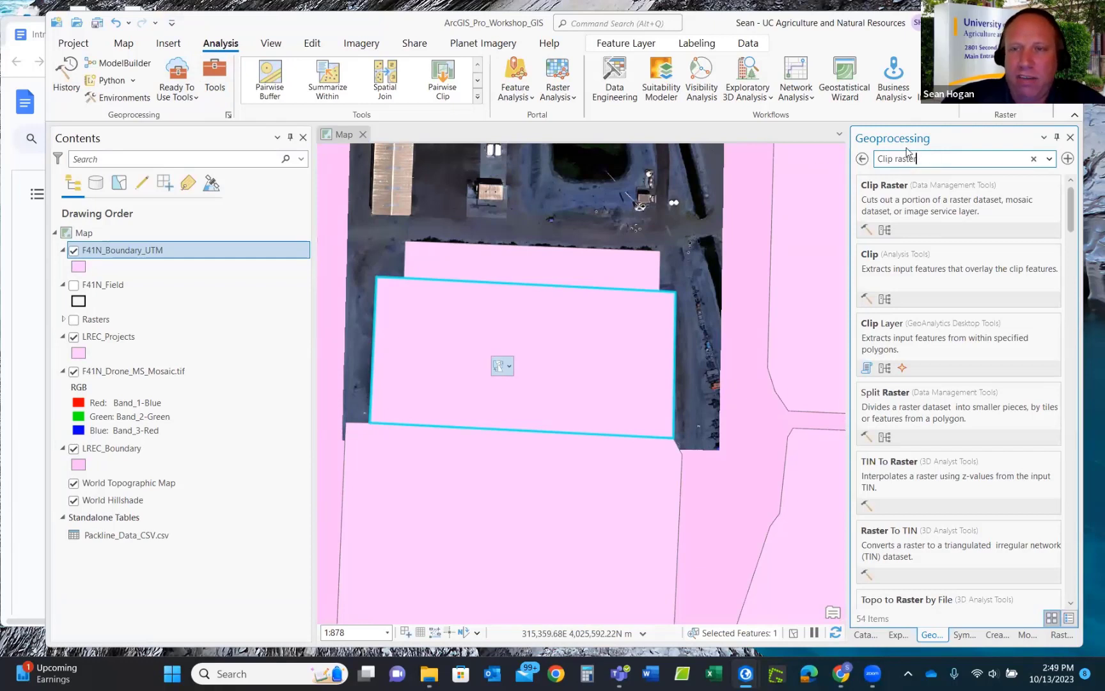
pyautogui.click(887, 188)
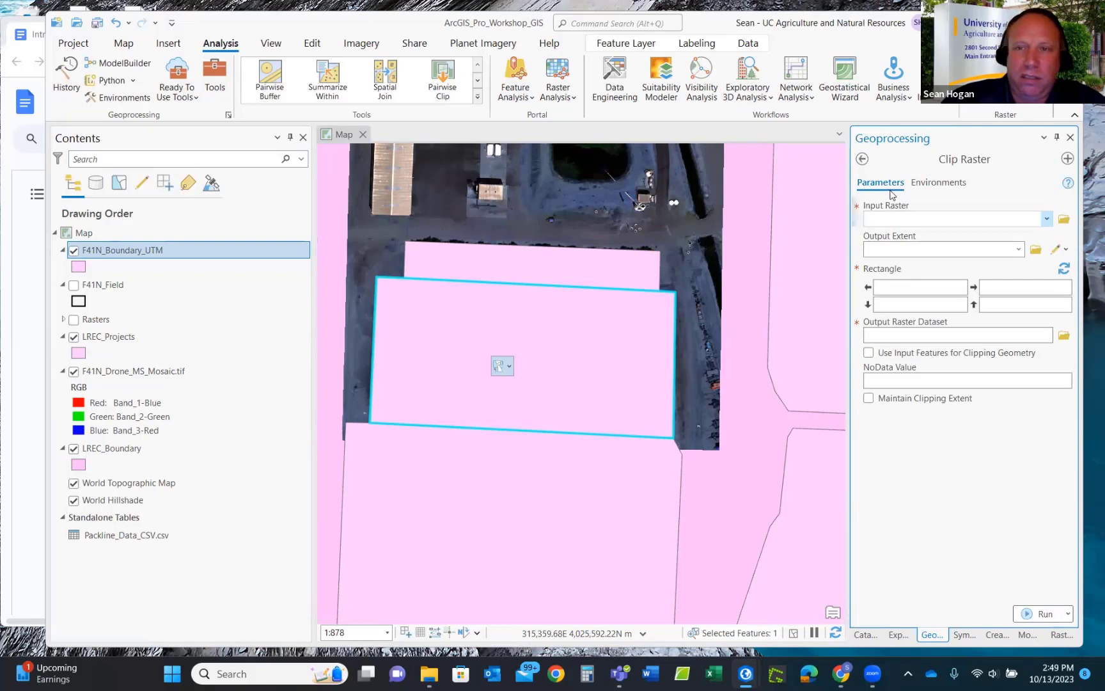
# Set the Clip Raster input to F41N_Drone_MS_Mosaic.tif and the output extent to F41N_Boundary_UTM.
pyautogui.click(1047, 220)
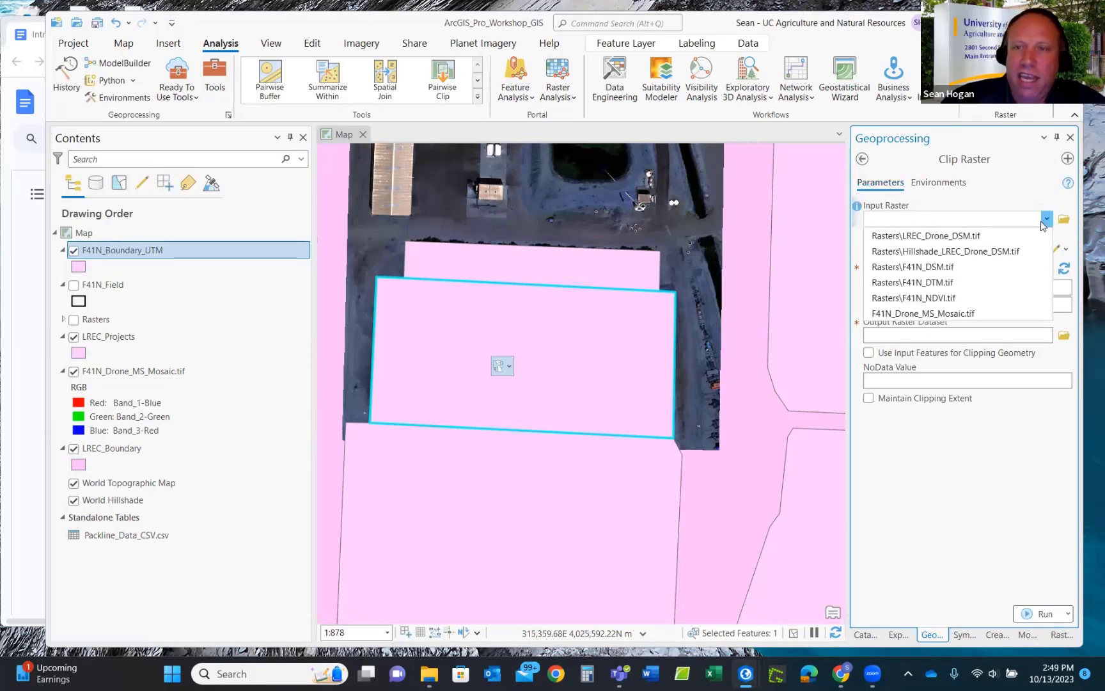
pyautogui.click(915, 314)
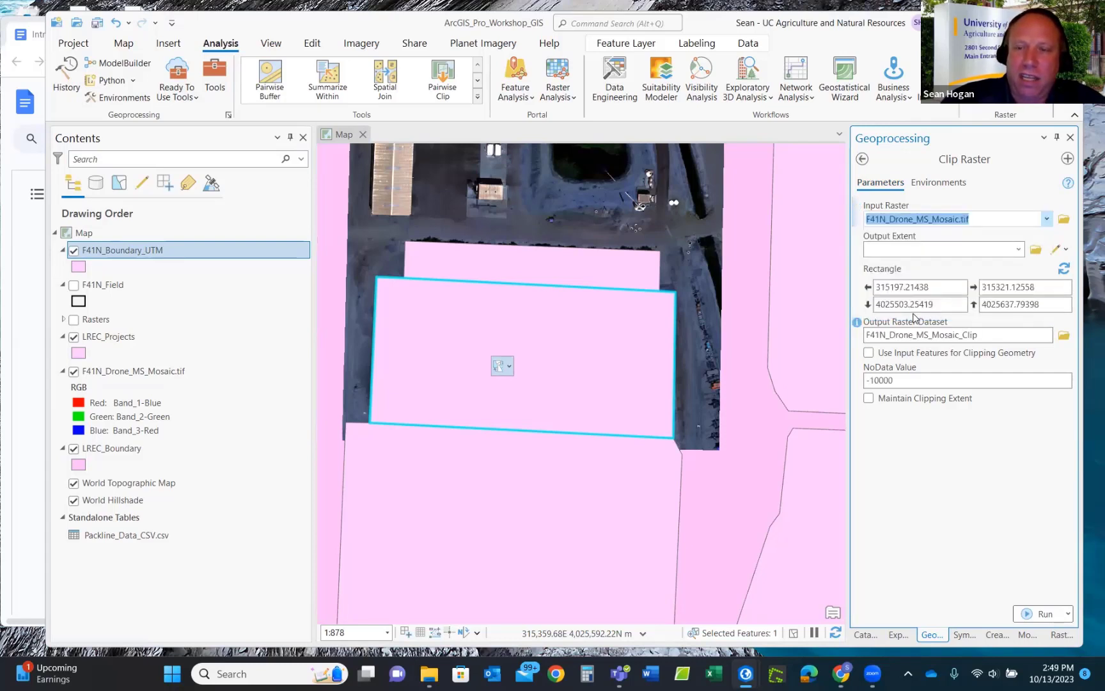
pyautogui.click(1018, 251)
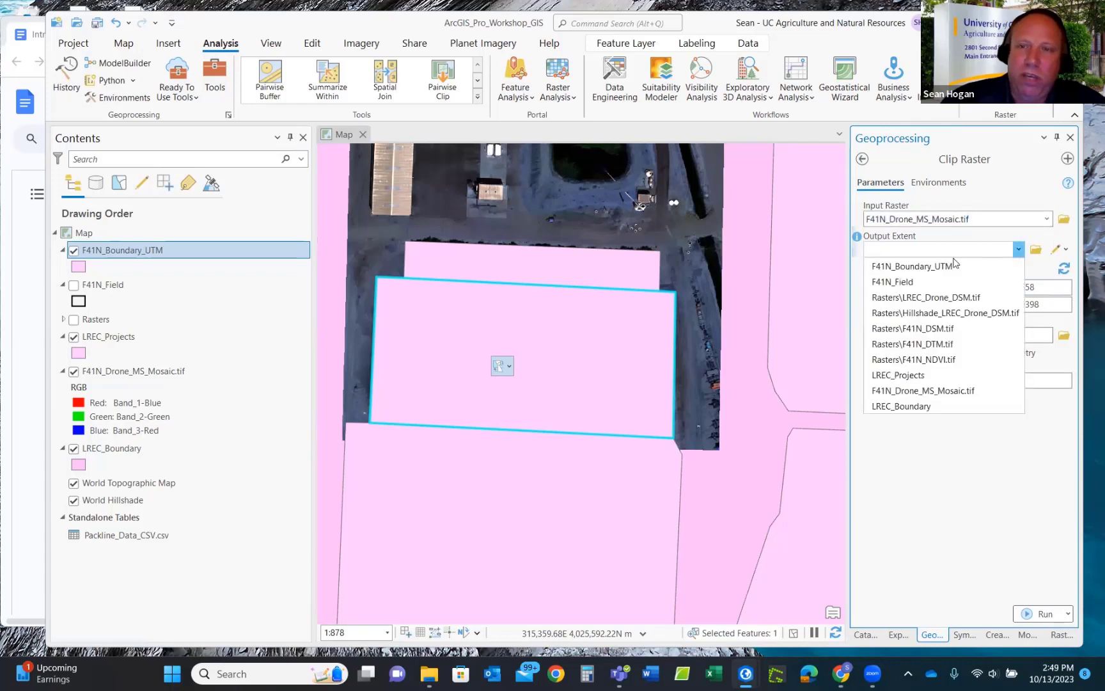
pyautogui.click(910, 266)
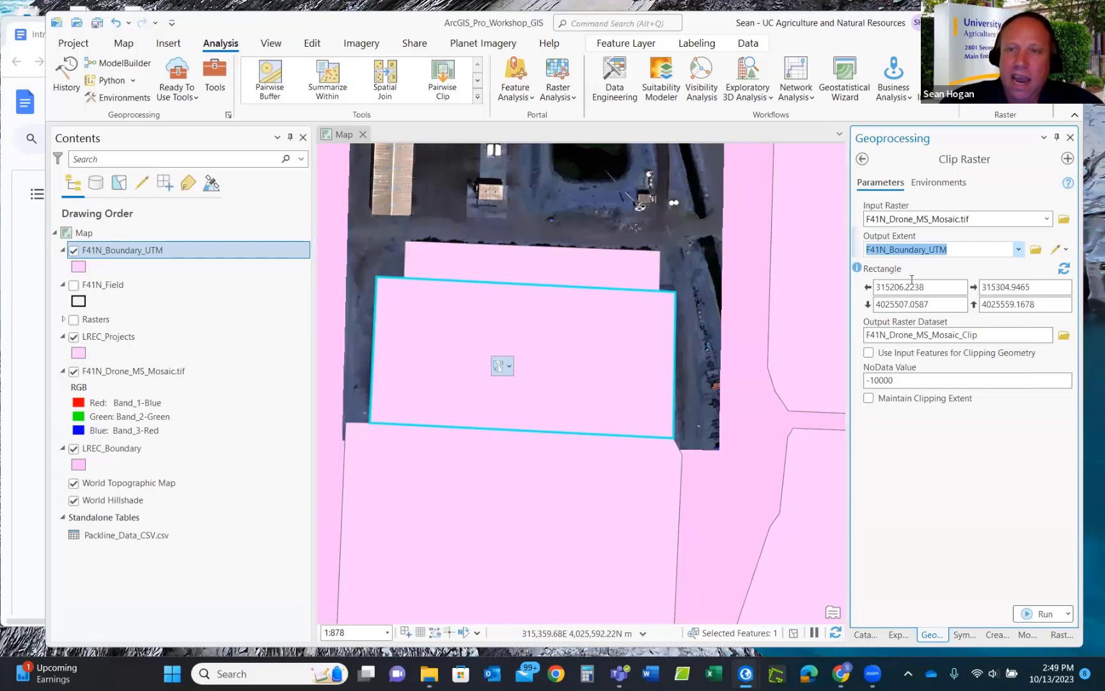
# Enable using input features for clipping geometry and maintaining the clipping extent, and run the clip to F41N_Drone_MS_Mosaic_Clip.
pyautogui.click(869, 354)
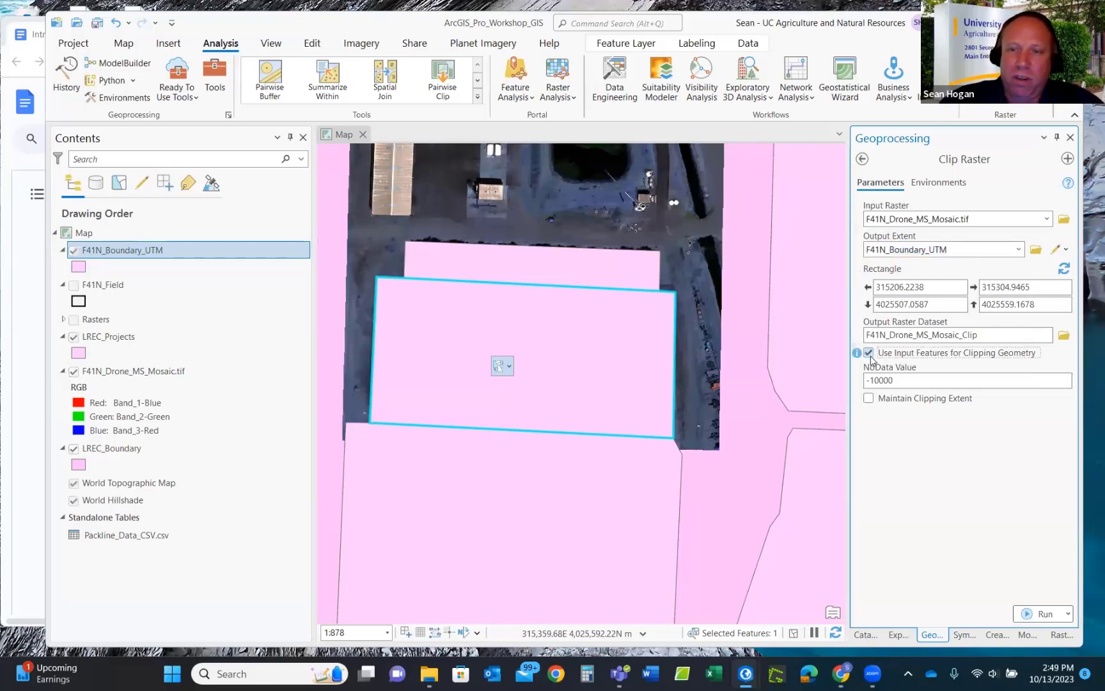
pyautogui.click(870, 398)
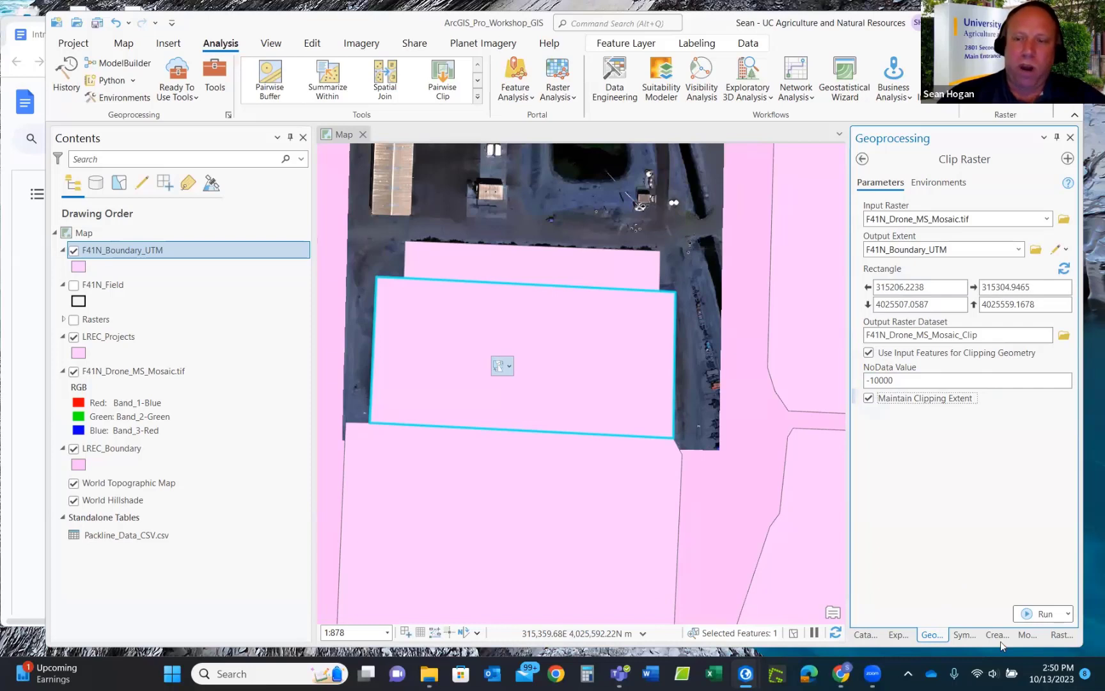
pyautogui.click(1039, 614)
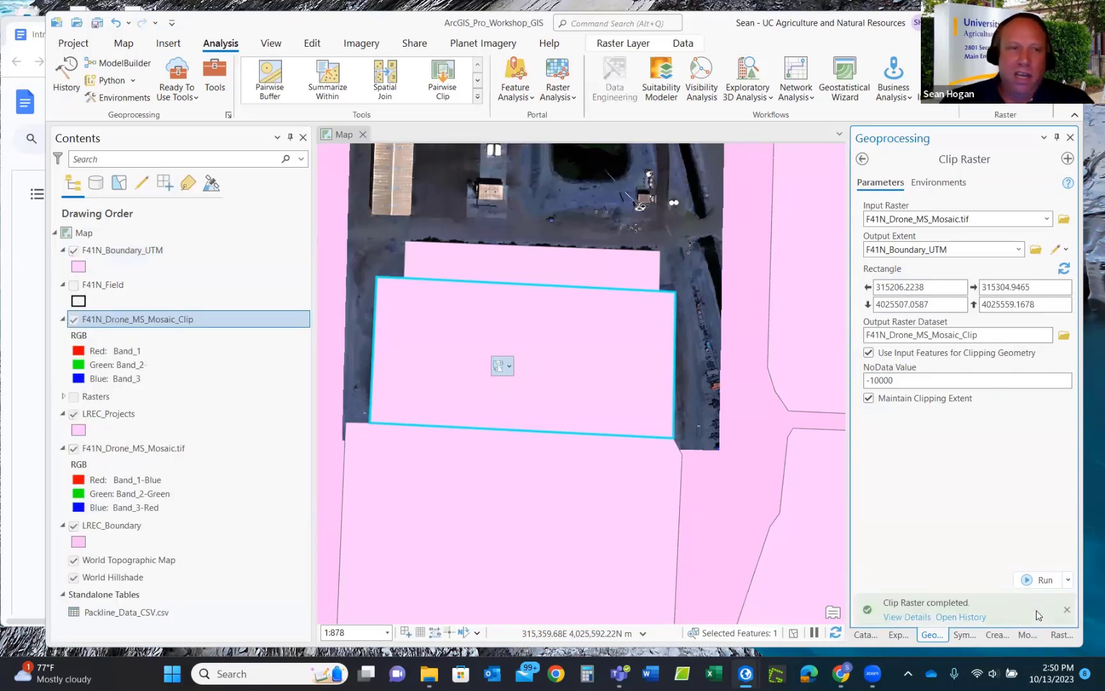
pyautogui.moveTo(1039, 611)
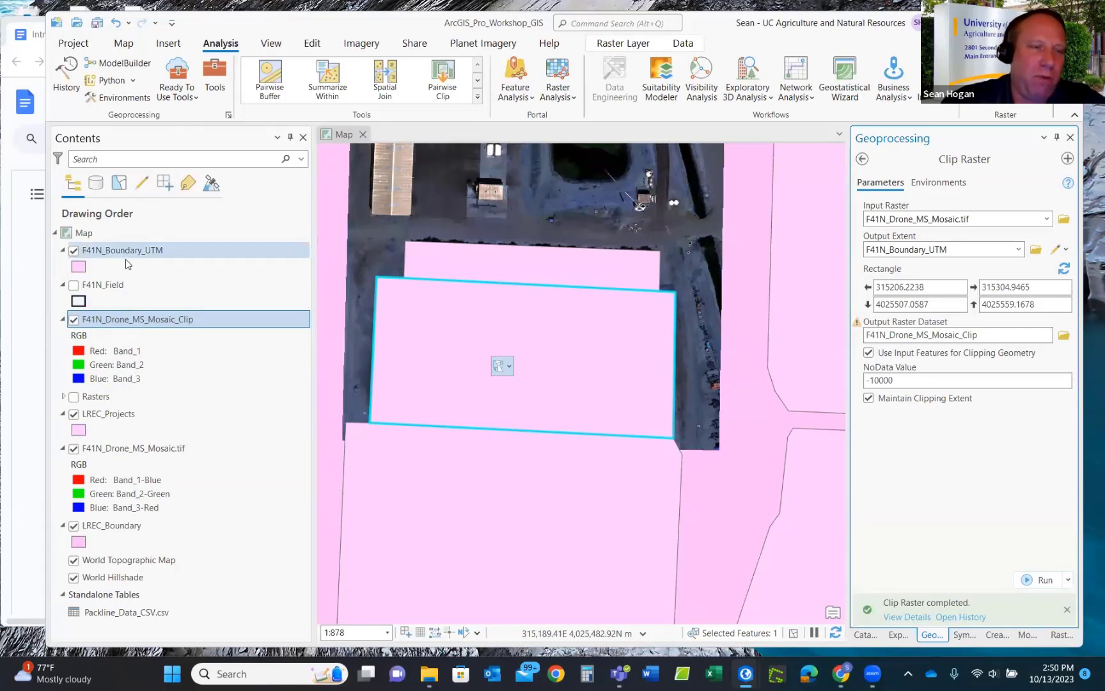
# Hide the F41N_Boundary_UTM layer and inspect the clipped orchard imagery on the map.
pyautogui.click(75, 251)
pyautogui.click(636, 358)
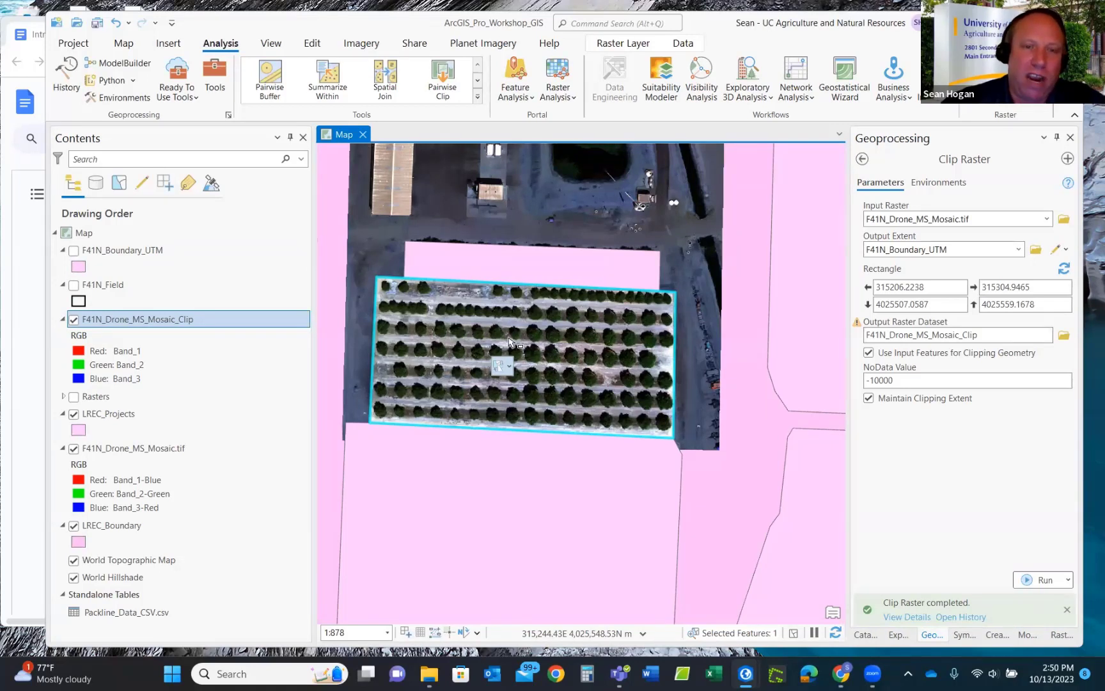
pyautogui.scroll(3, 531, 364)
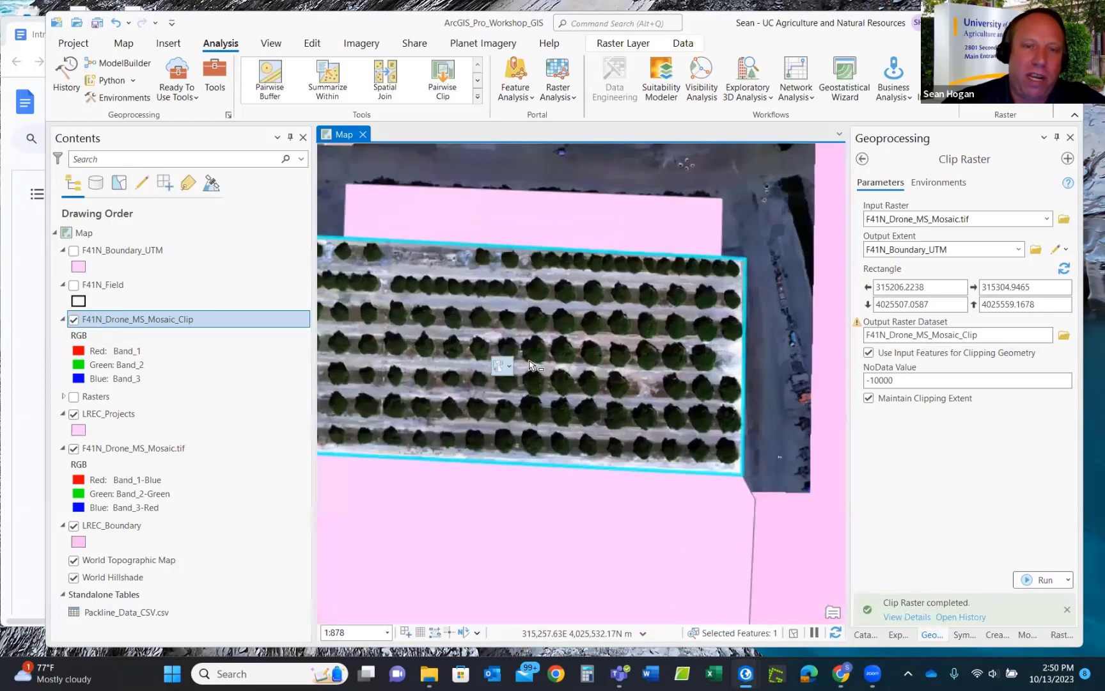
pyautogui.scroll(-2, 550, 325)
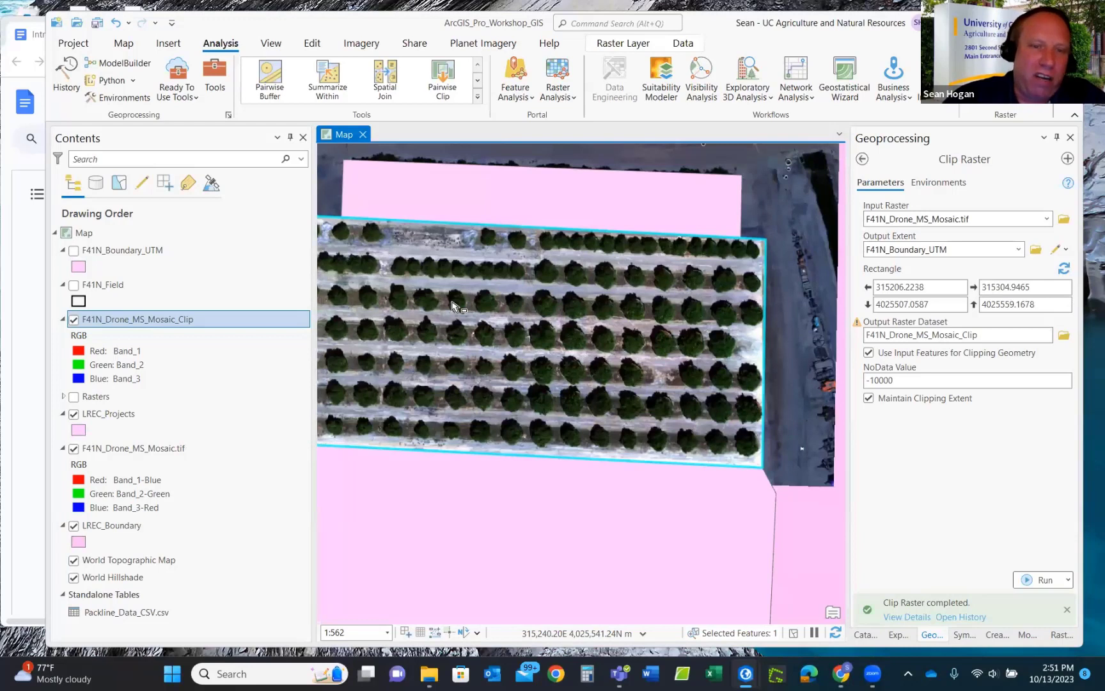
pyautogui.scroll(-2, 595, 305)
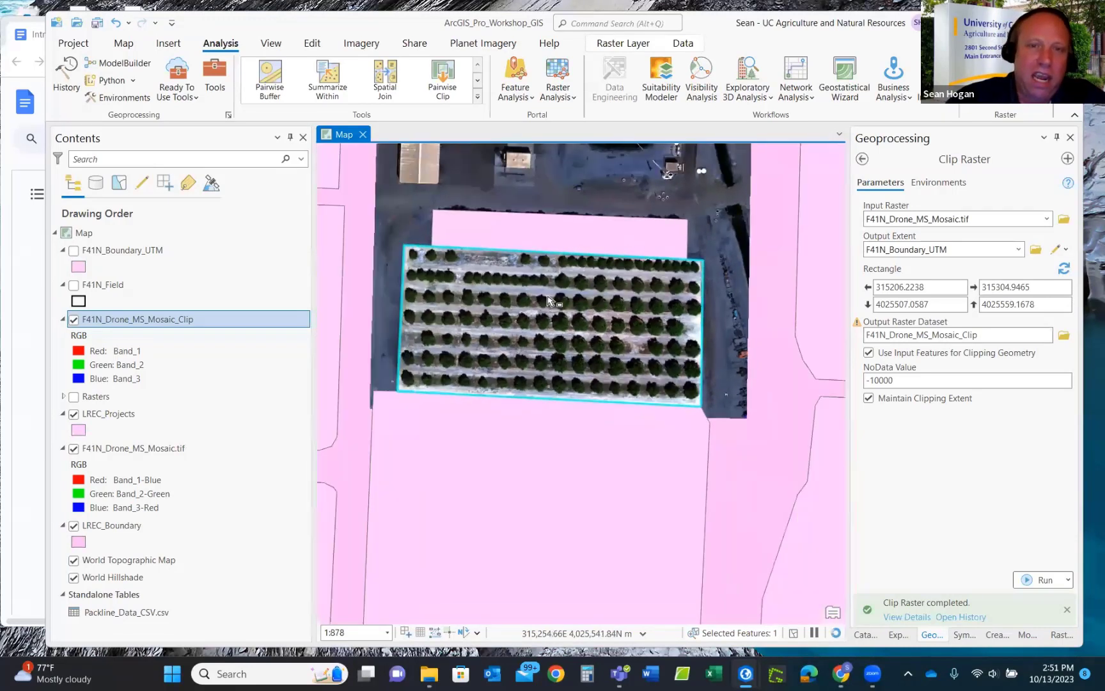
pyautogui.scroll(2, 548, 300)
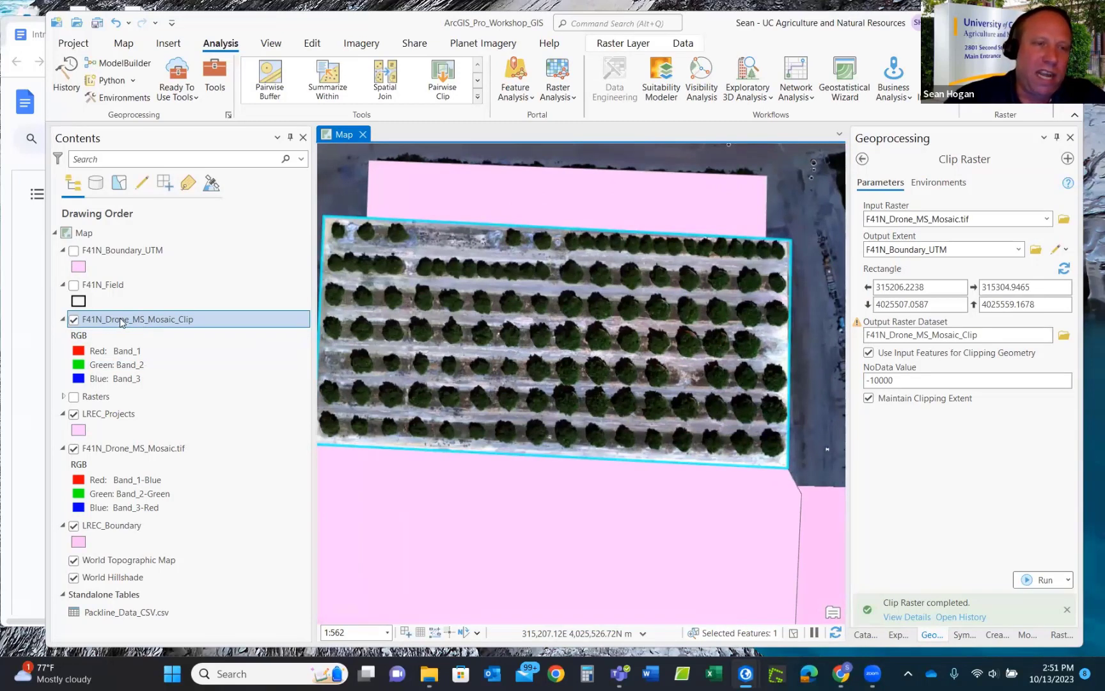
# Examine the raster layer options of F41N_Drone_MS_Mosaic_Clip and the bands available for its red channel, without changing the band.
pyautogui.click(121, 322)
pyautogui.click(183, 351)
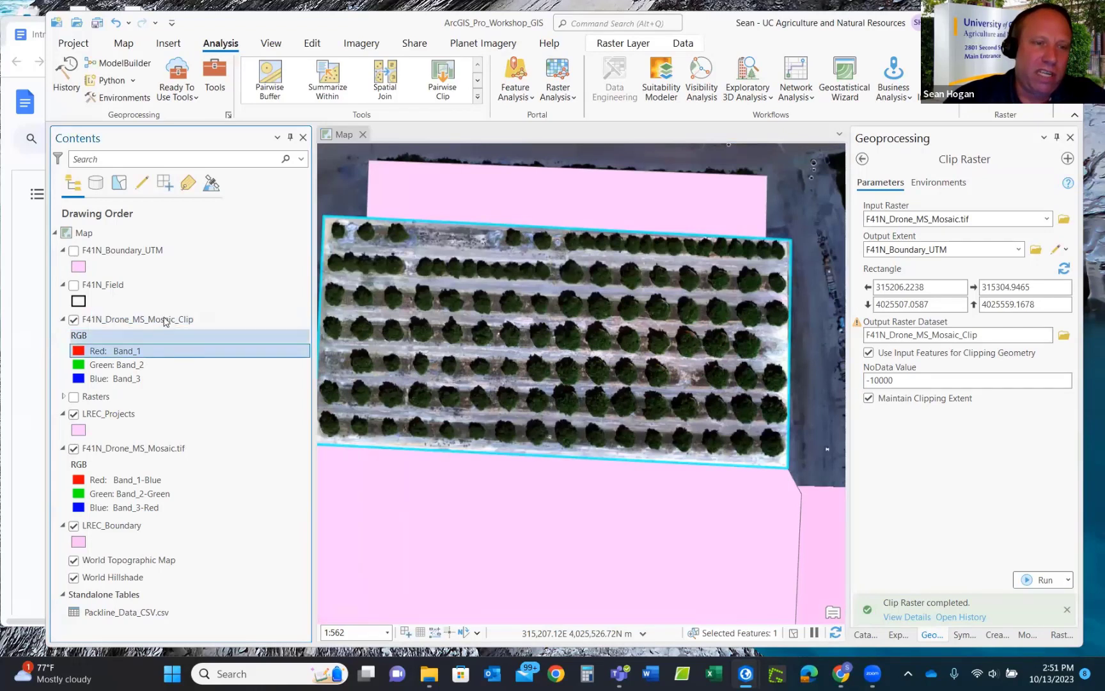
pyautogui.click(163, 319)
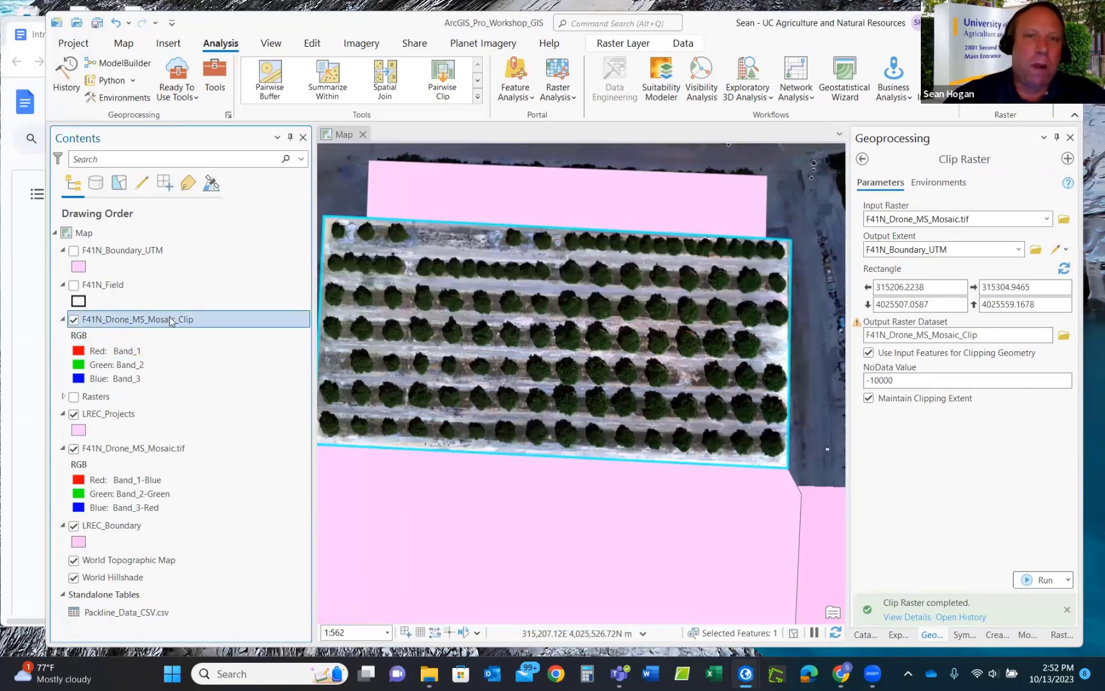
pyautogui.click(611, 45)
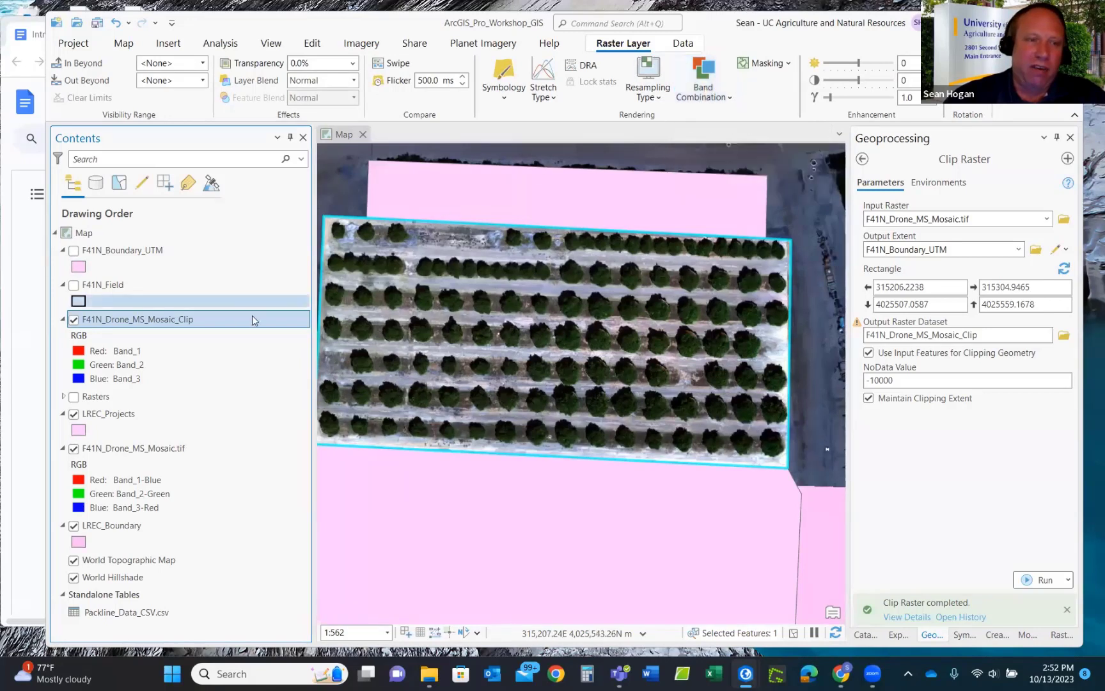
pyautogui.click(130, 352)
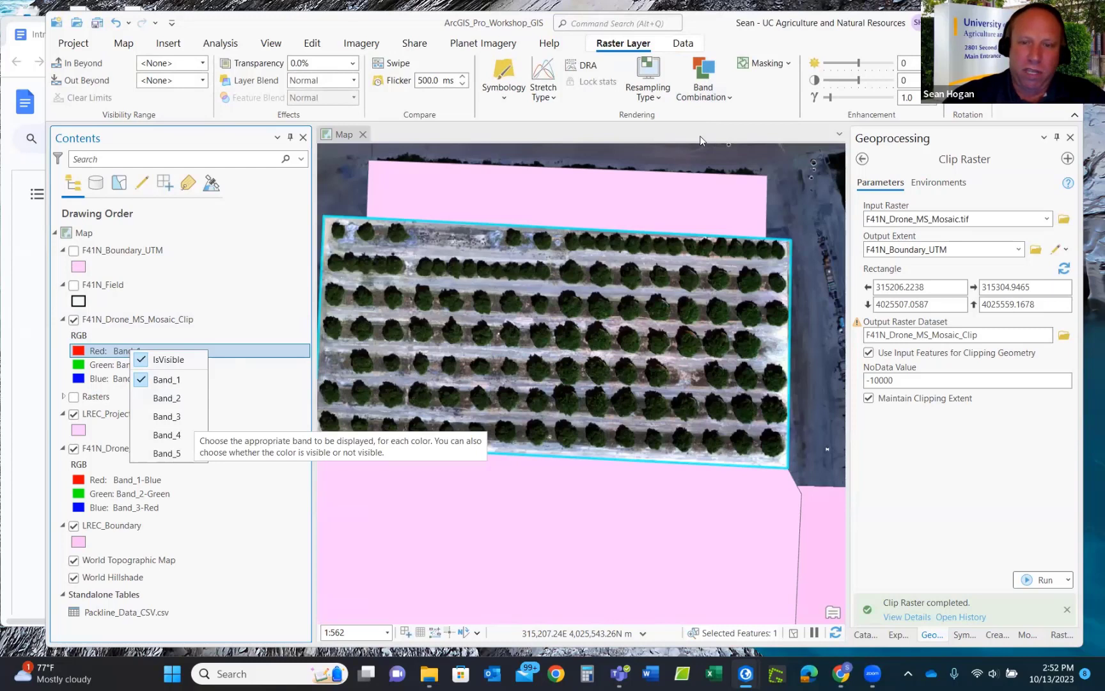
pyautogui.click(700, 139)
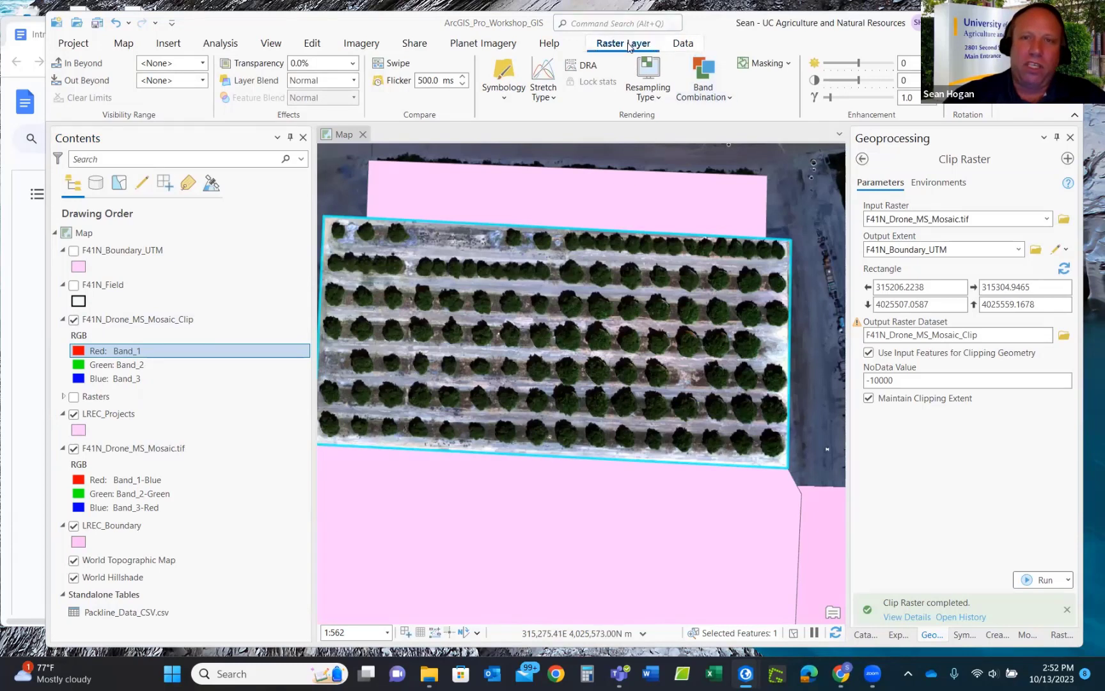
# Set up a custom band combination for the clipped mosaic with Band_5 as red, Band_3 as green and Band_2 as blue.
pyautogui.click(727, 98)
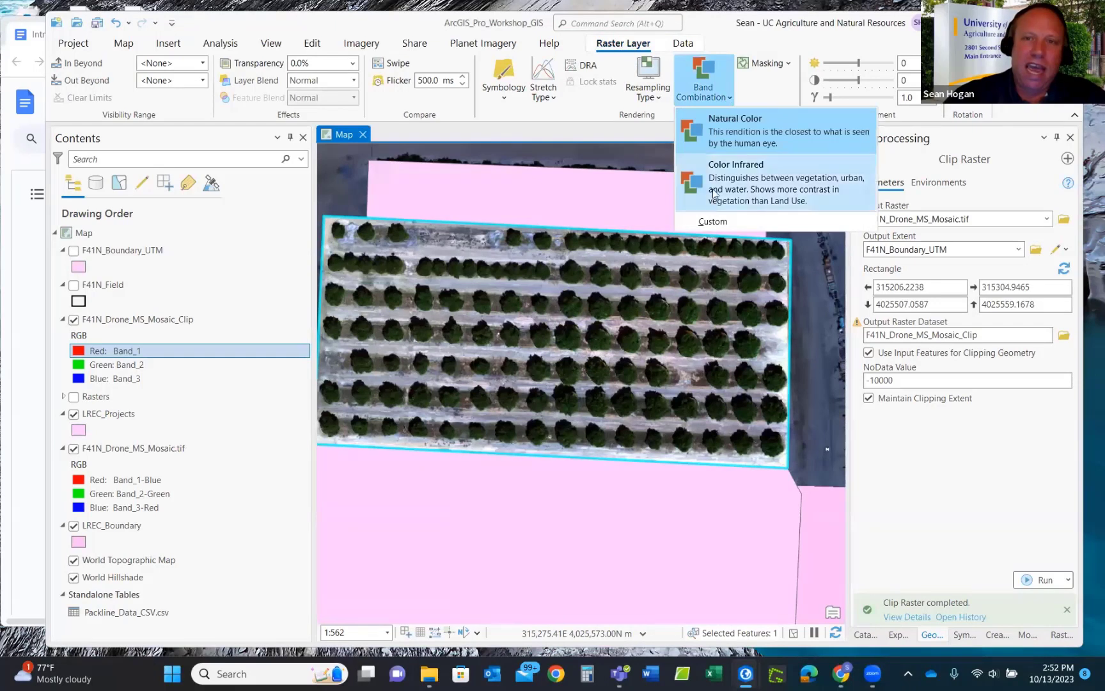
pyautogui.click(704, 221)
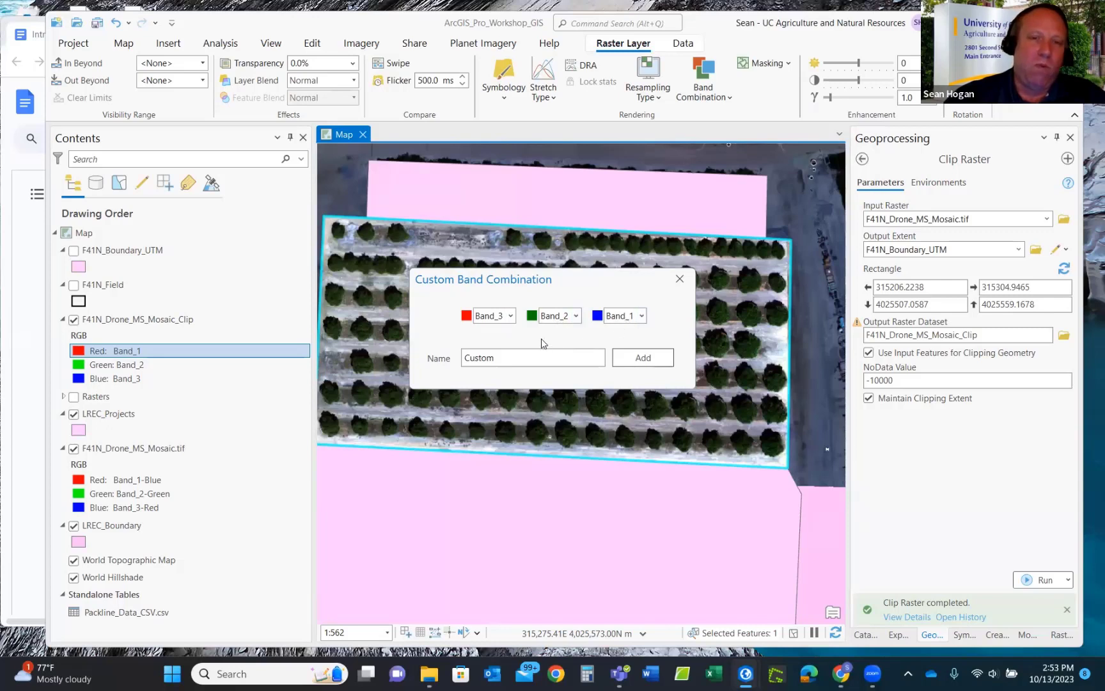
pyautogui.click(512, 316)
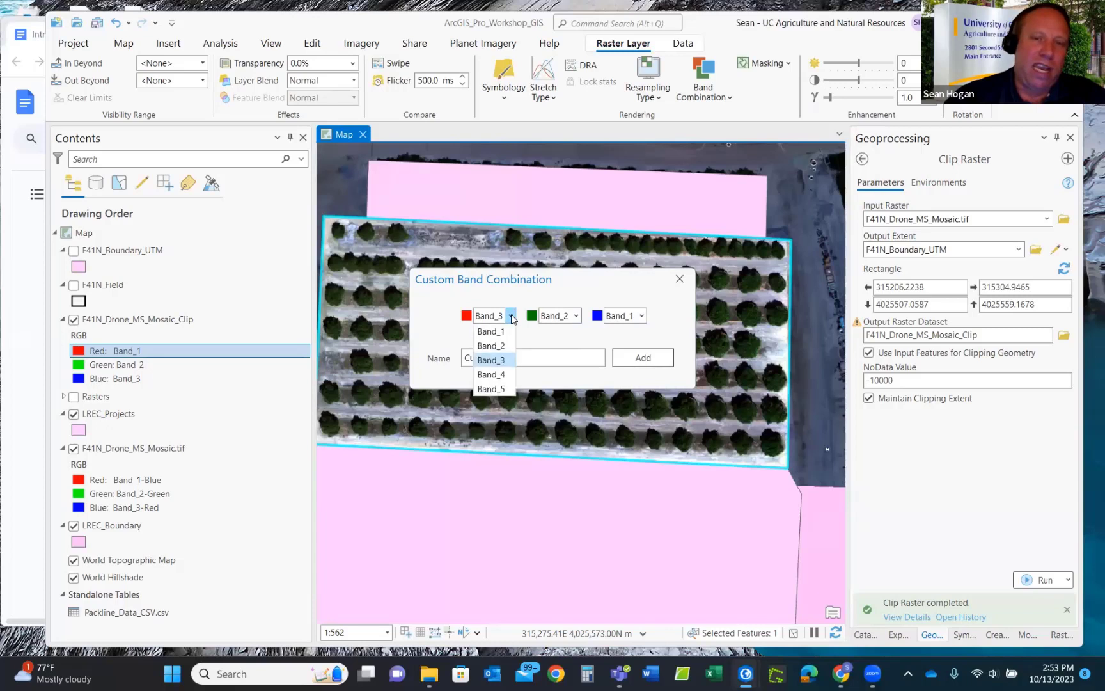
pyautogui.click(489, 390)
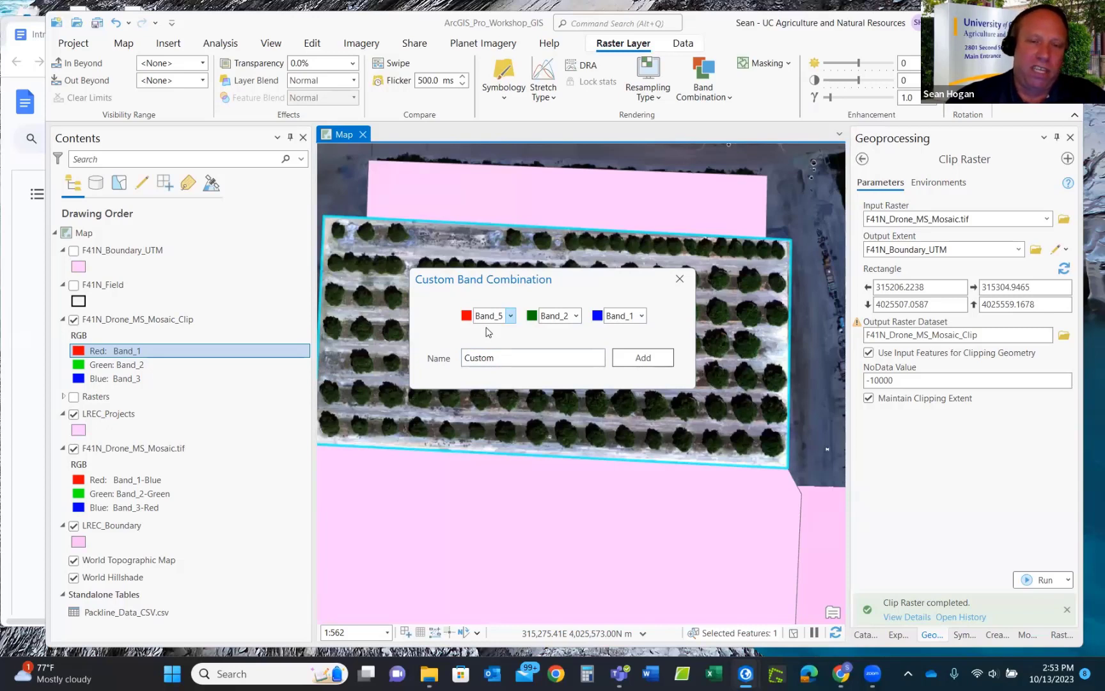
pyautogui.click(576, 314)
pyautogui.click(556, 370)
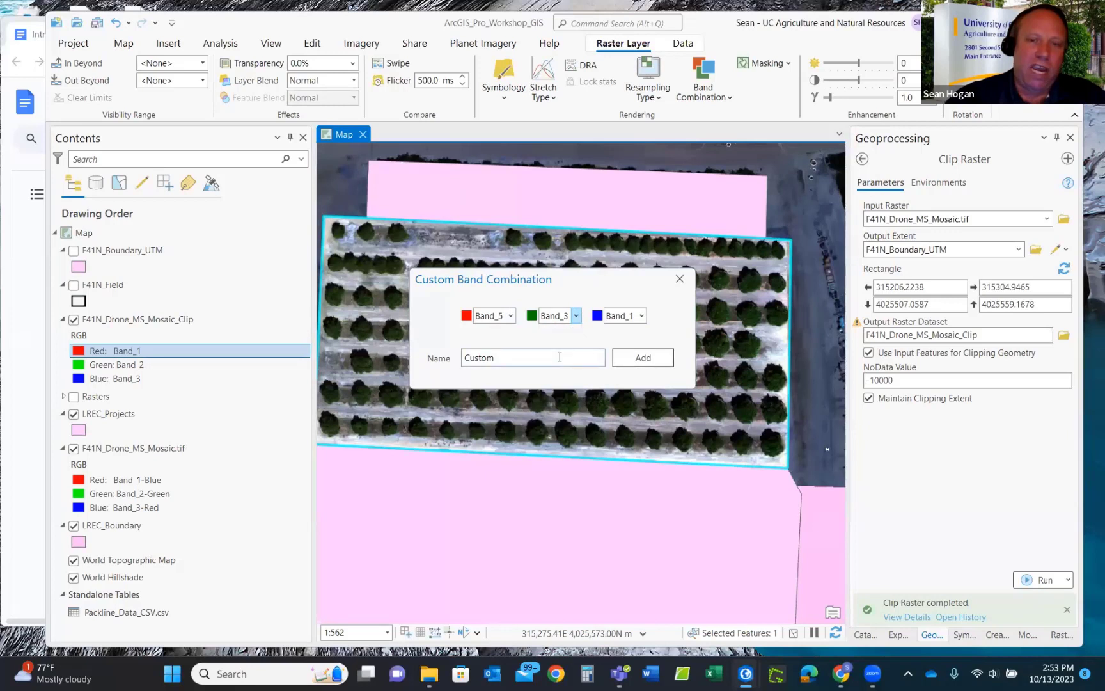
pyautogui.click(641, 316)
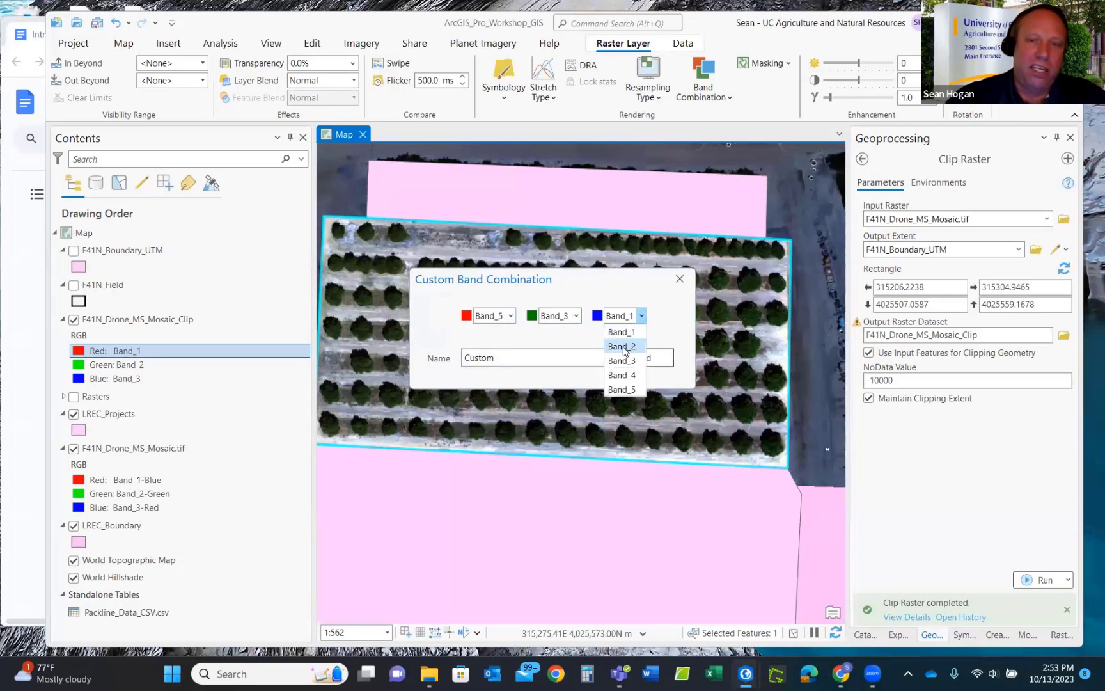
pyautogui.click(623, 351)
# Name the custom band combination CIR_532, add it to the clipped mosaic and inspect the color-infrared orchard.
pyautogui.doubleClick(497, 357)
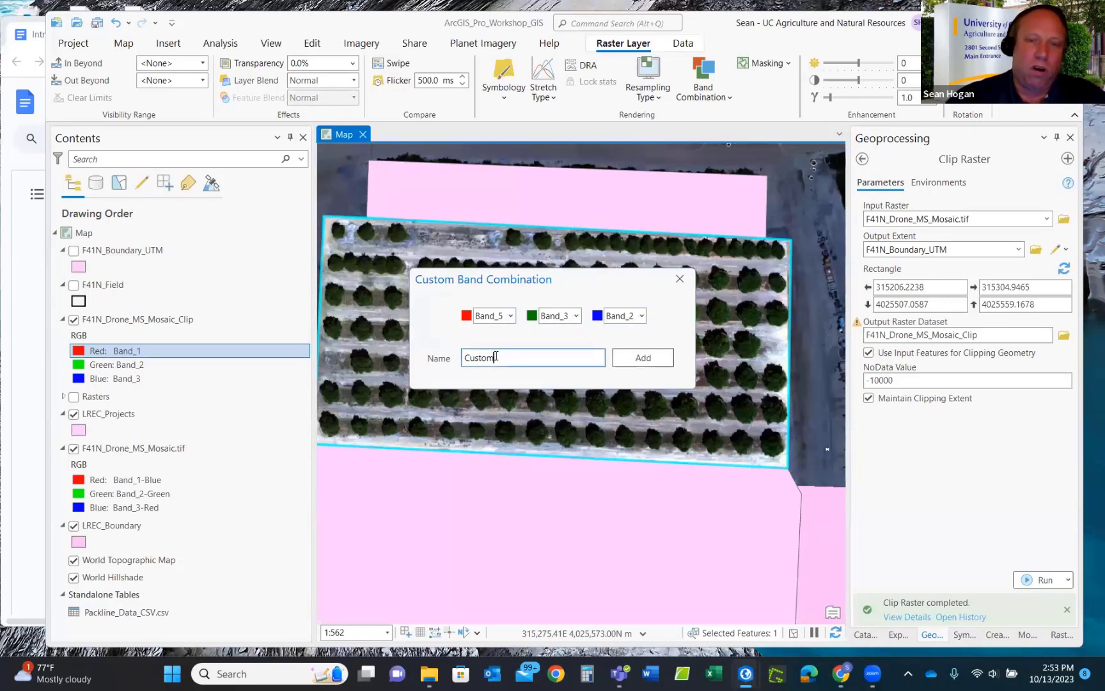
pyautogui.write('Cl')
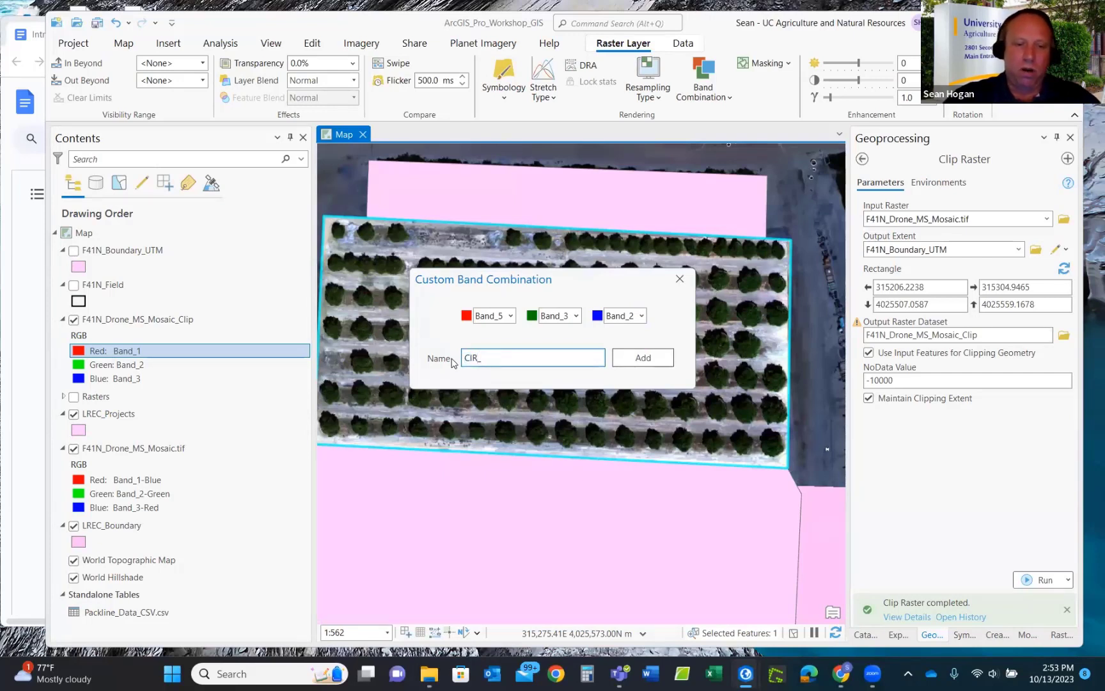
pyautogui.write('R_')
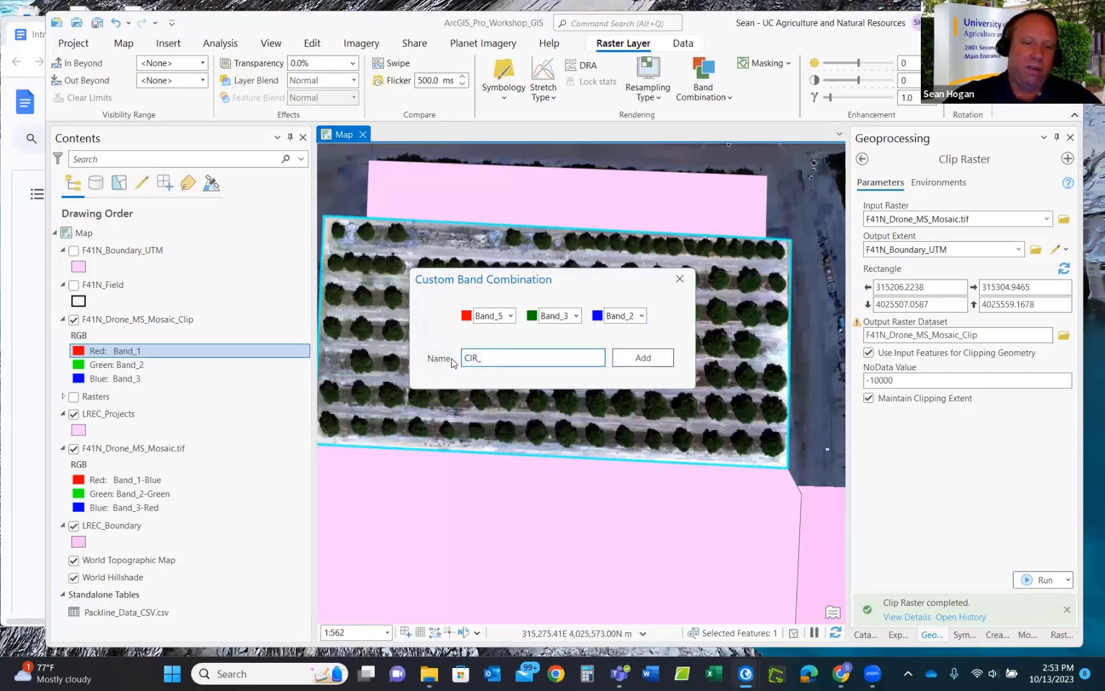
pyautogui.write('532')
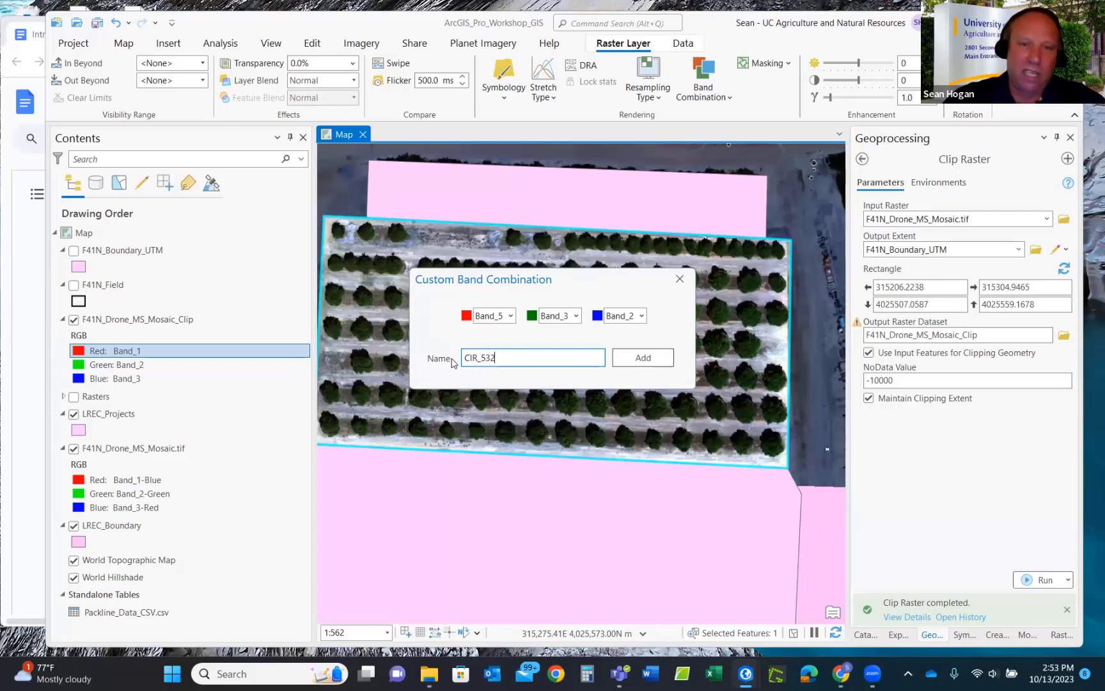
pyautogui.click(637, 360)
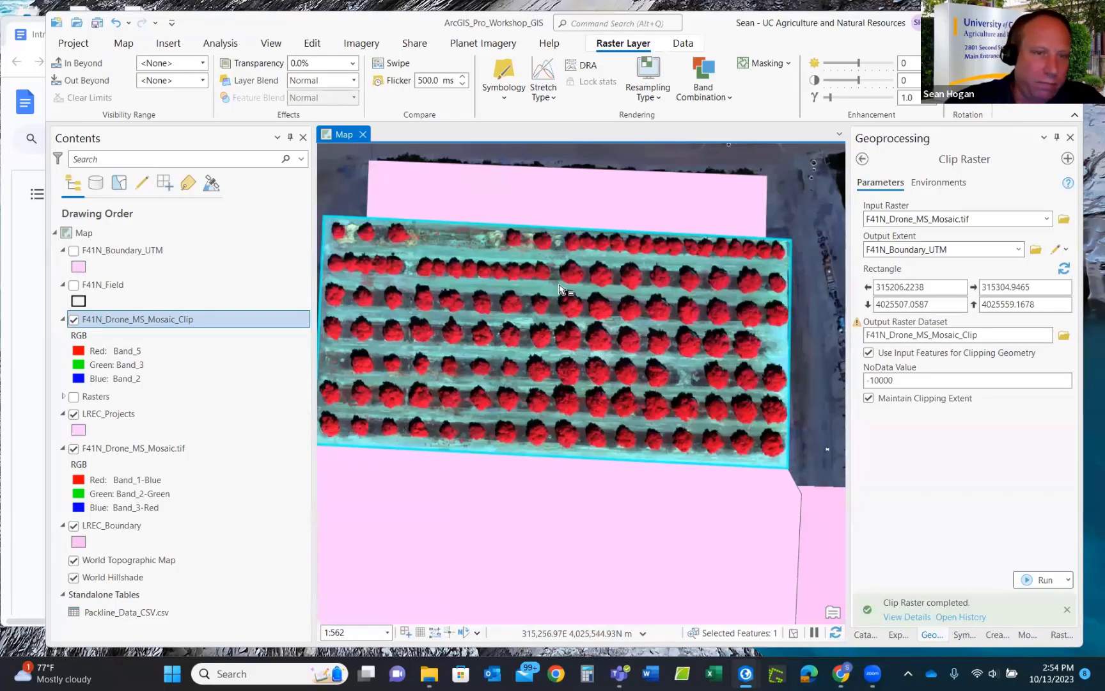
pyautogui.scroll(-2, 612, 330)
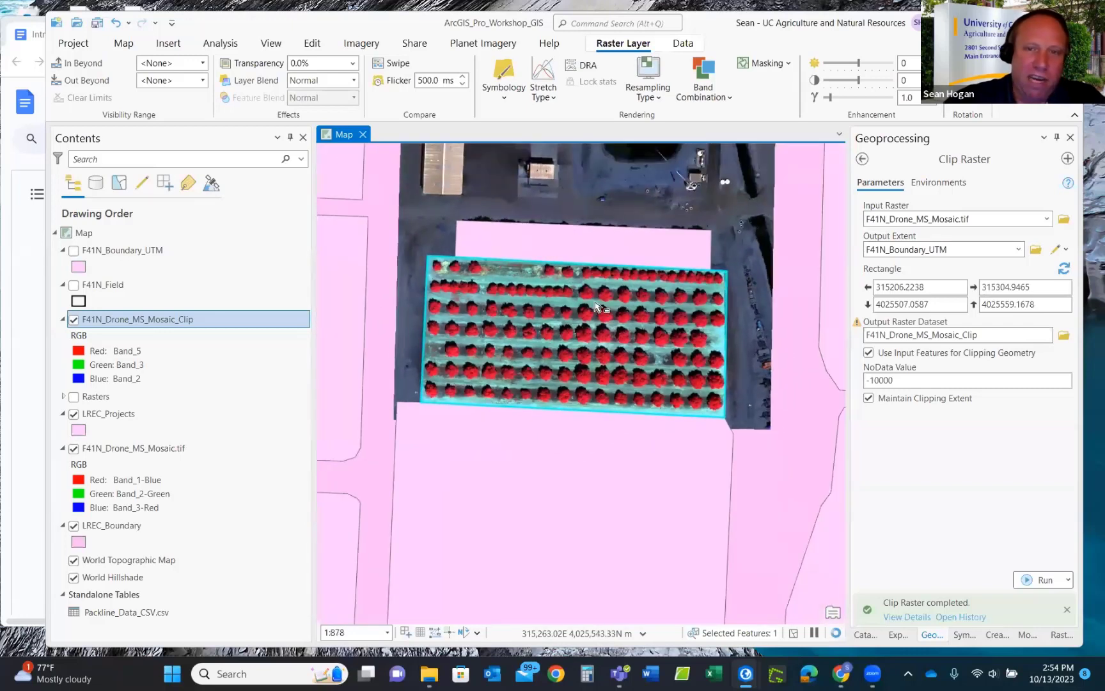
pyautogui.scroll(2, 596, 307)
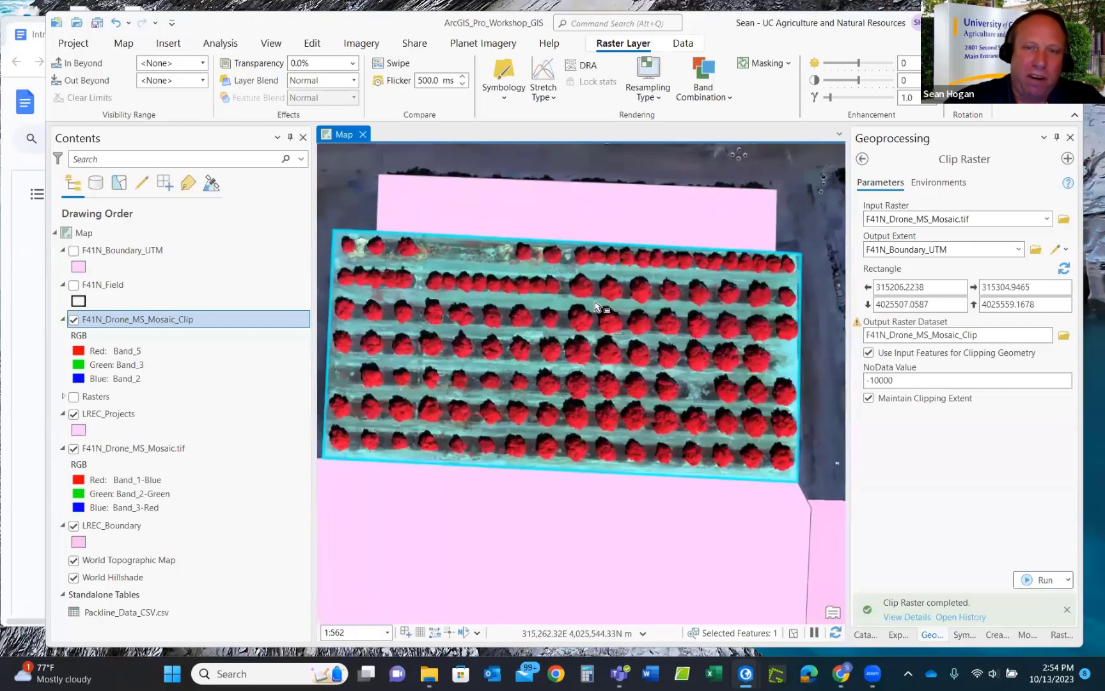
pyautogui.scroll(-1, 596, 307)
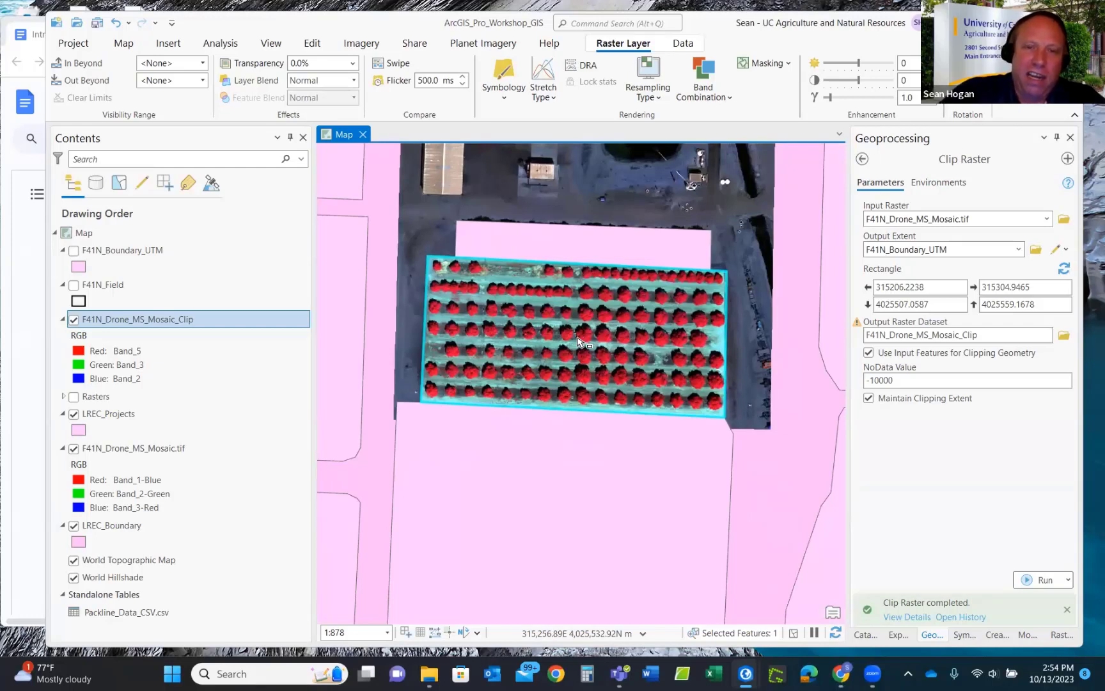
pyautogui.click(726, 105)
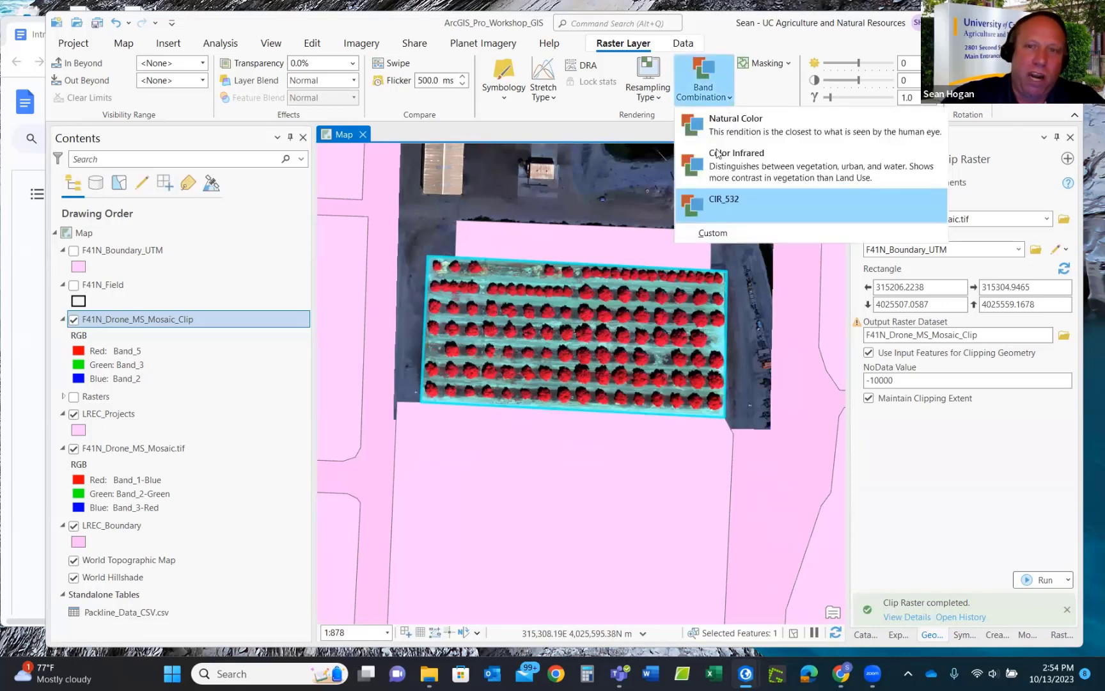
pyautogui.click(726, 64)
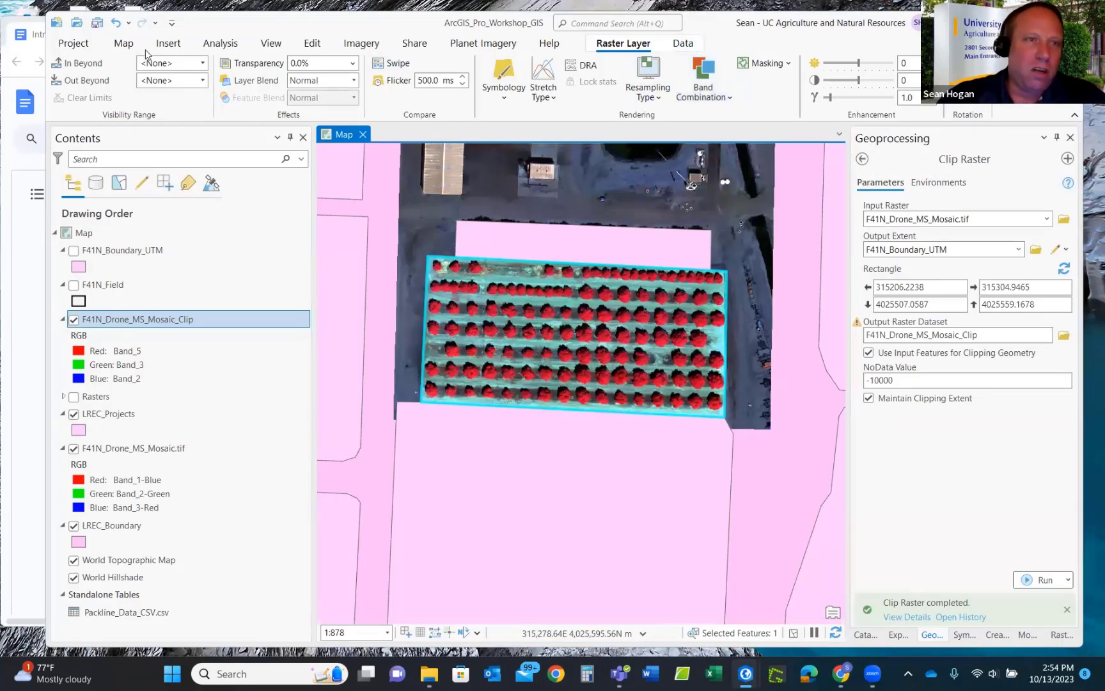
# Clear the current feature selection and turn off the LREC_Projects layer.
pyautogui.click(125, 46)
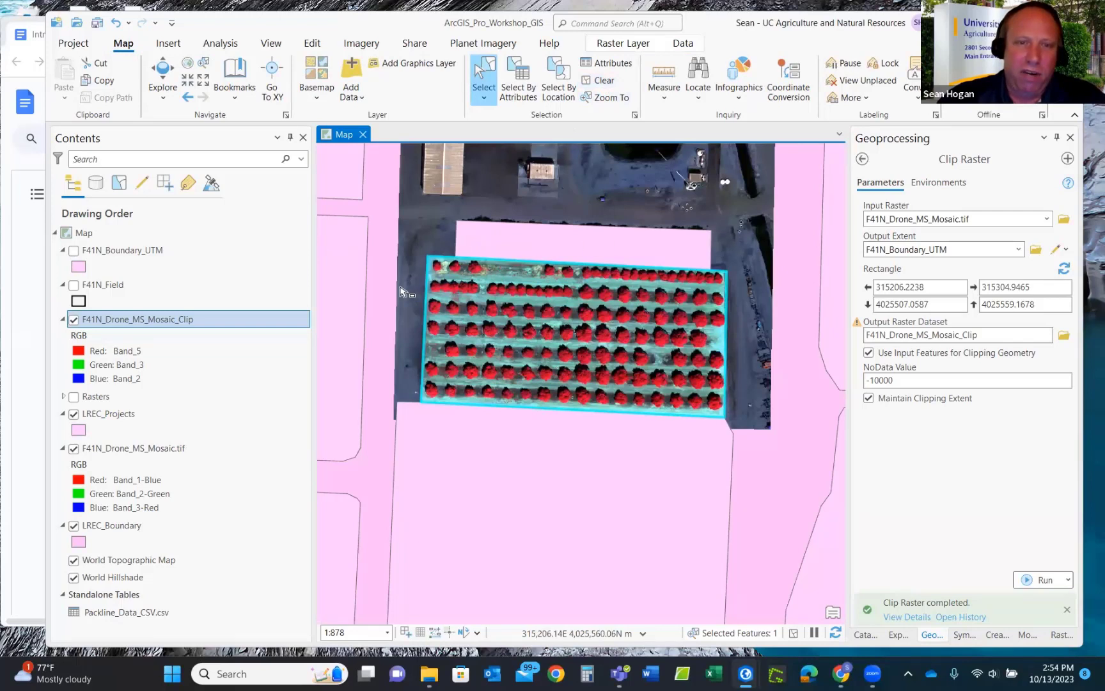
pyautogui.click(601, 82)
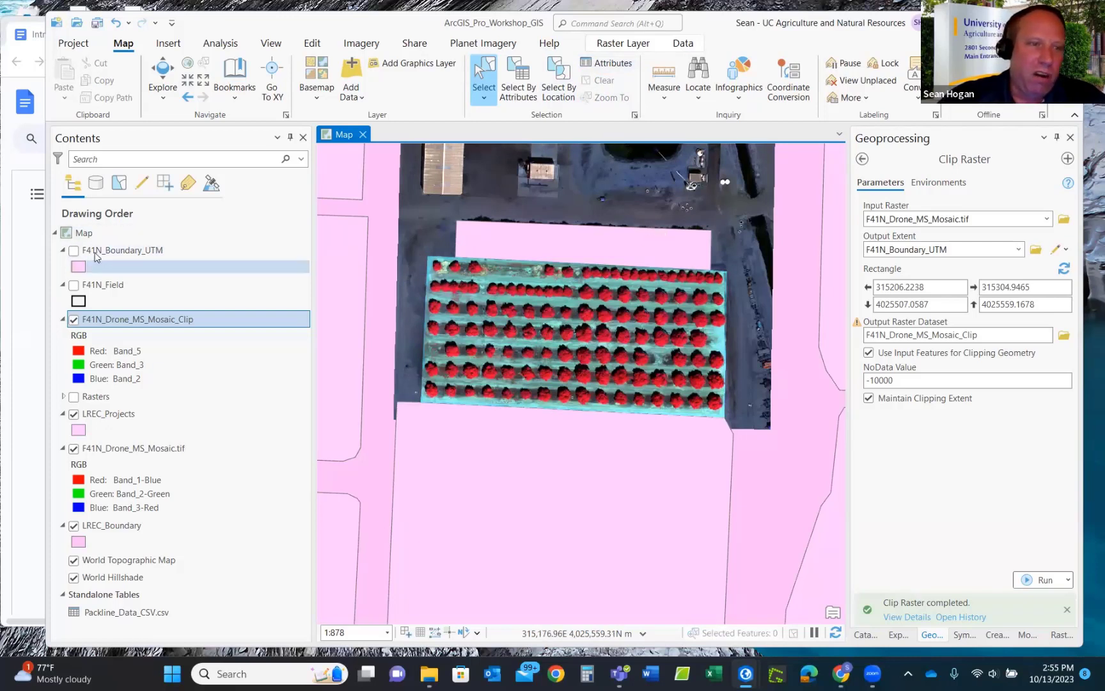
pyautogui.click(75, 416)
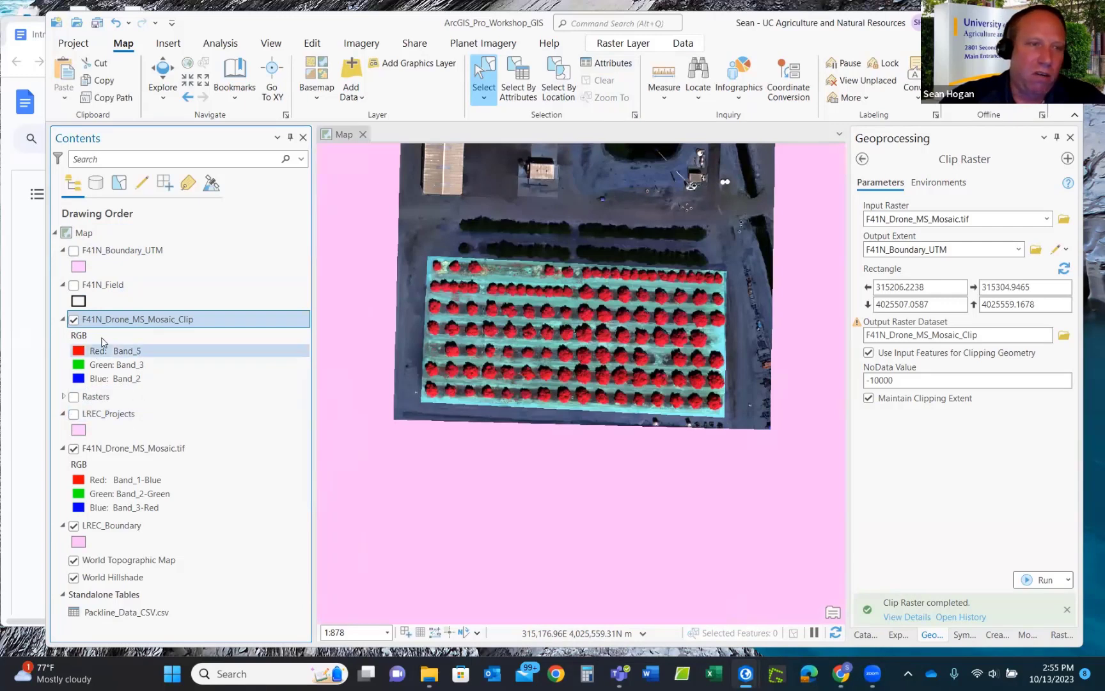
# Turn off the LREC_Boundary and F41N_Drone_MS_Mosaic.tif layers, keeping the clipped drone mosaic displayed.
pyautogui.scroll(-4, 448, 277)
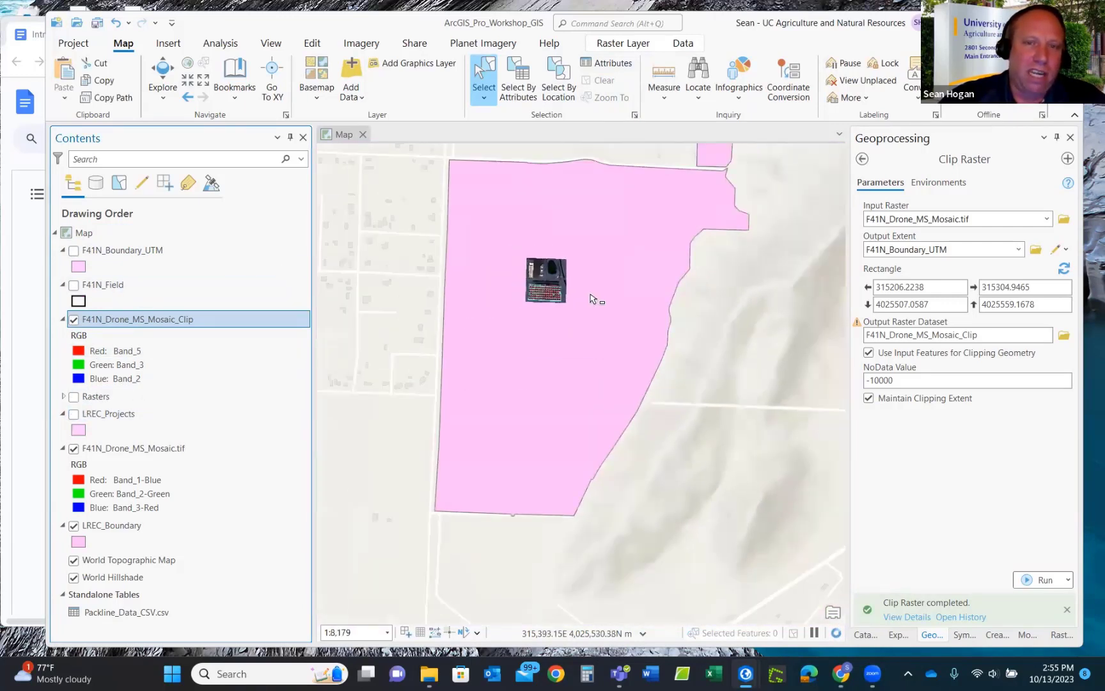
pyautogui.scroll(2, 593, 299)
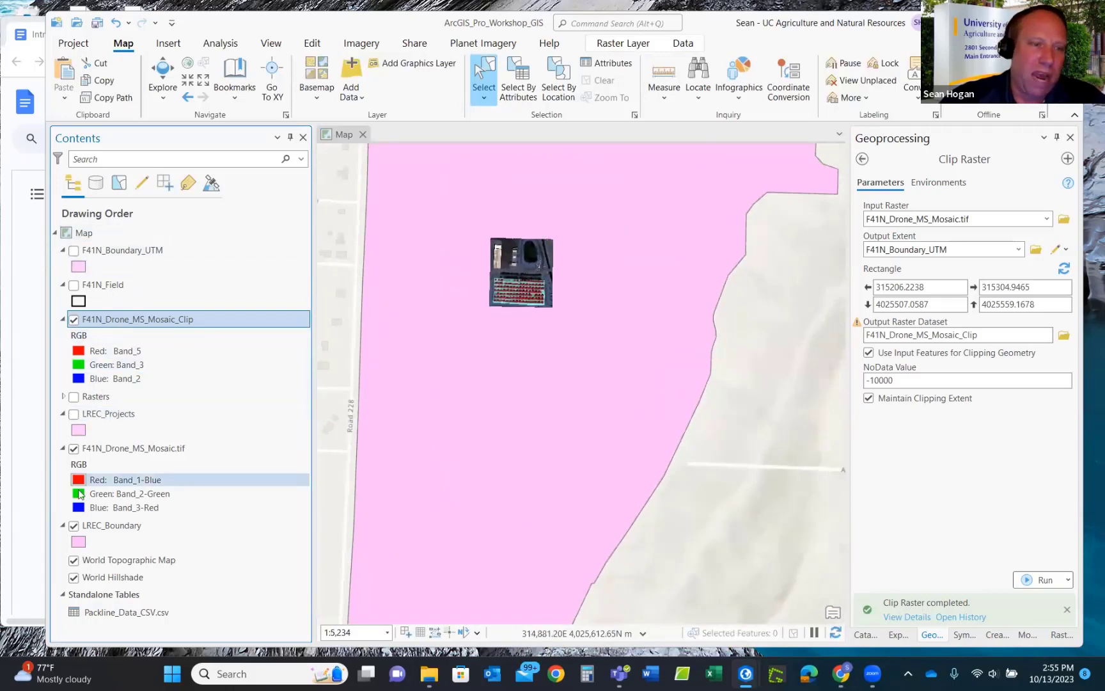
pyautogui.click(75, 525)
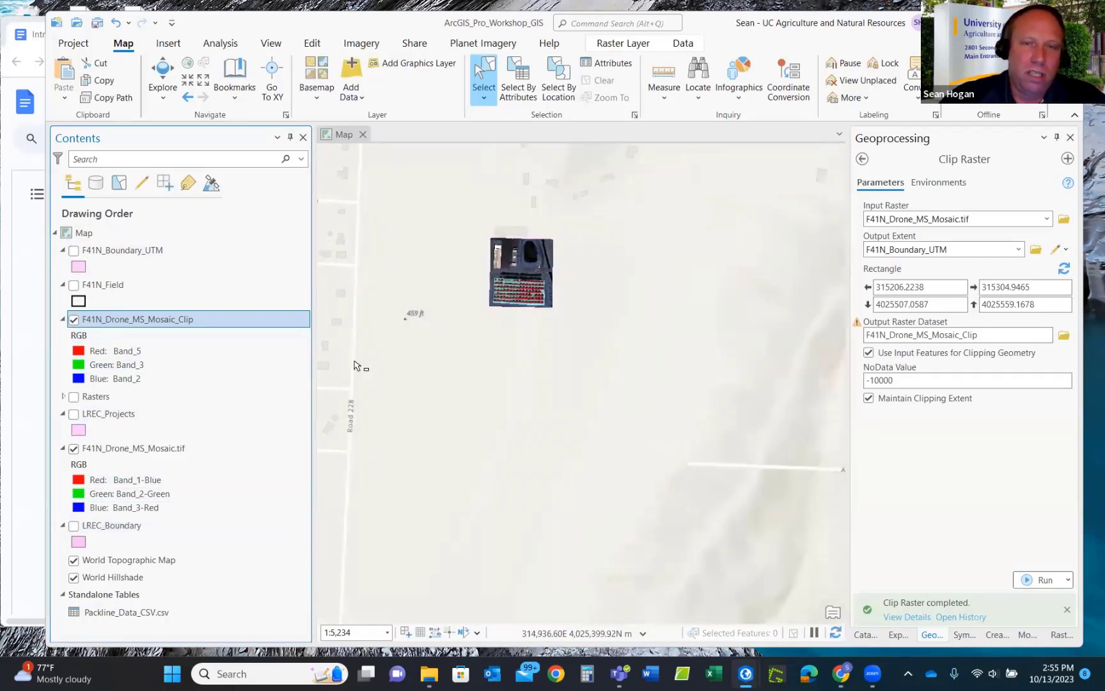
pyautogui.scroll(2, 458, 243)
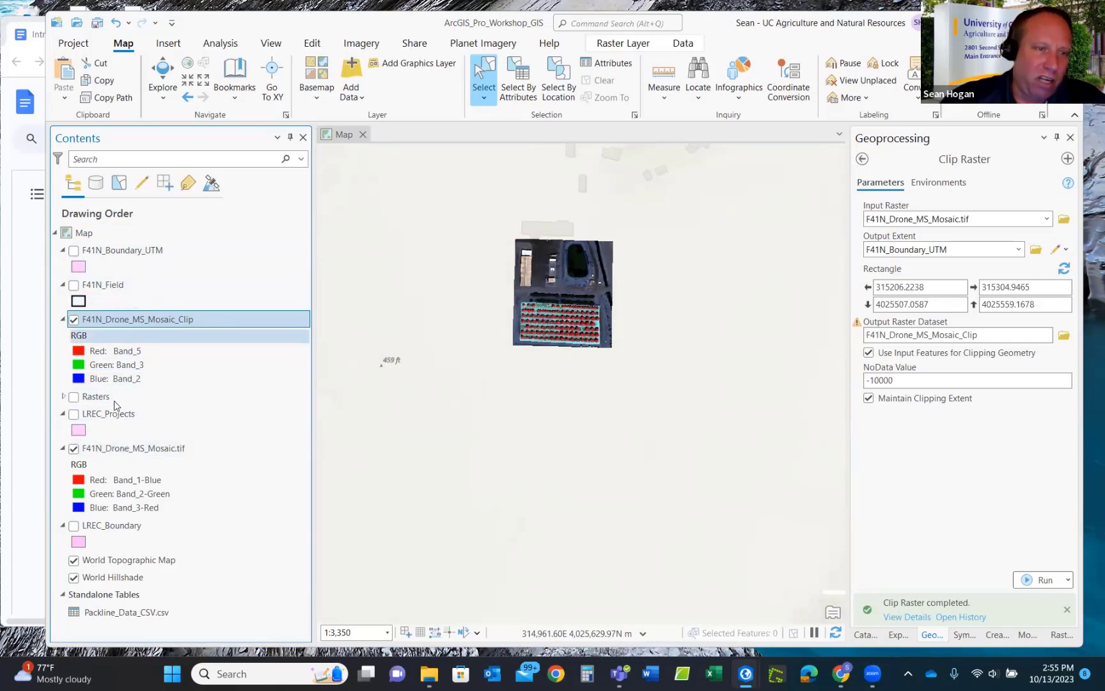
pyautogui.click(74, 448)
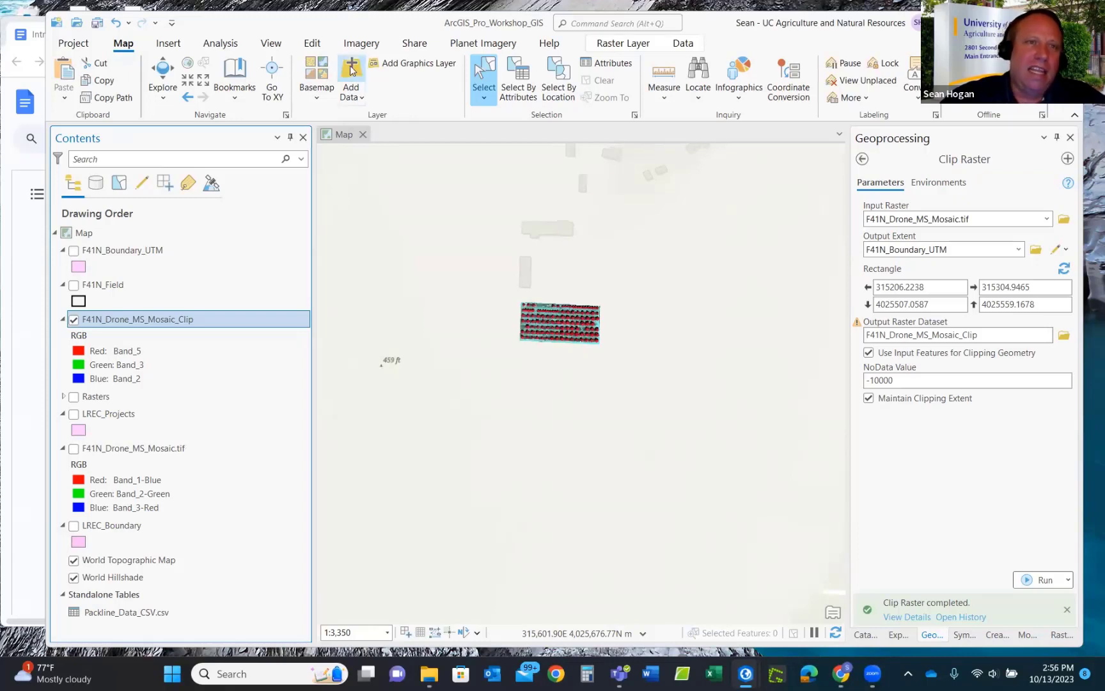
# Open a catalog view of the project and browse the portal's Living Atlas content.
pyautogui.click(168, 45)
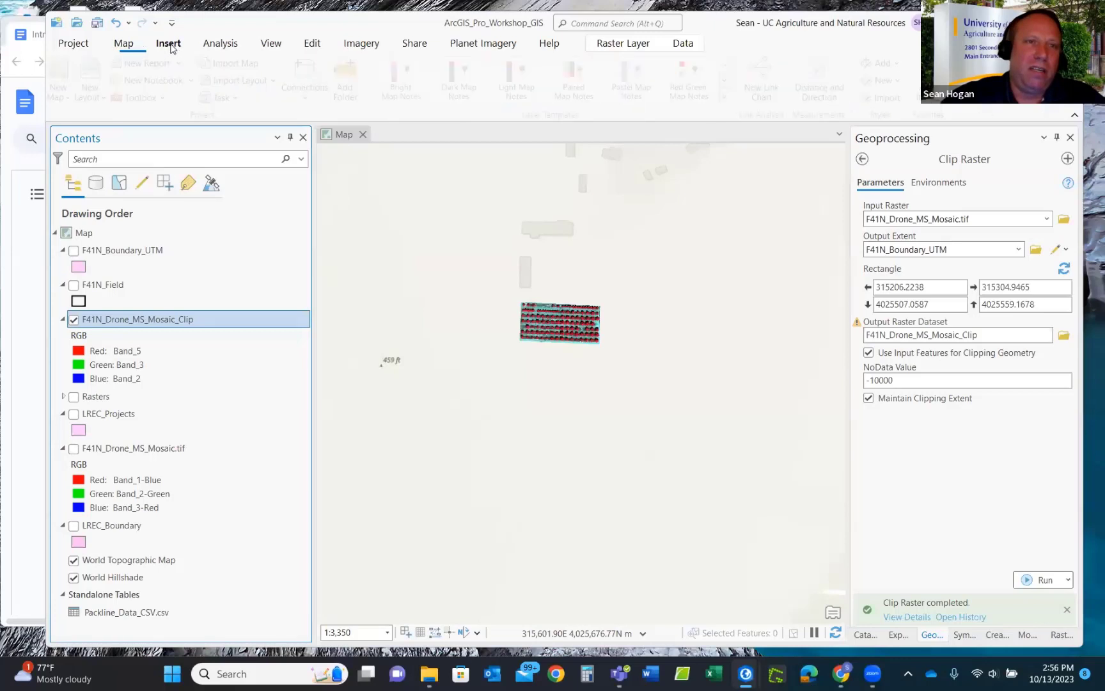
pyautogui.click(267, 46)
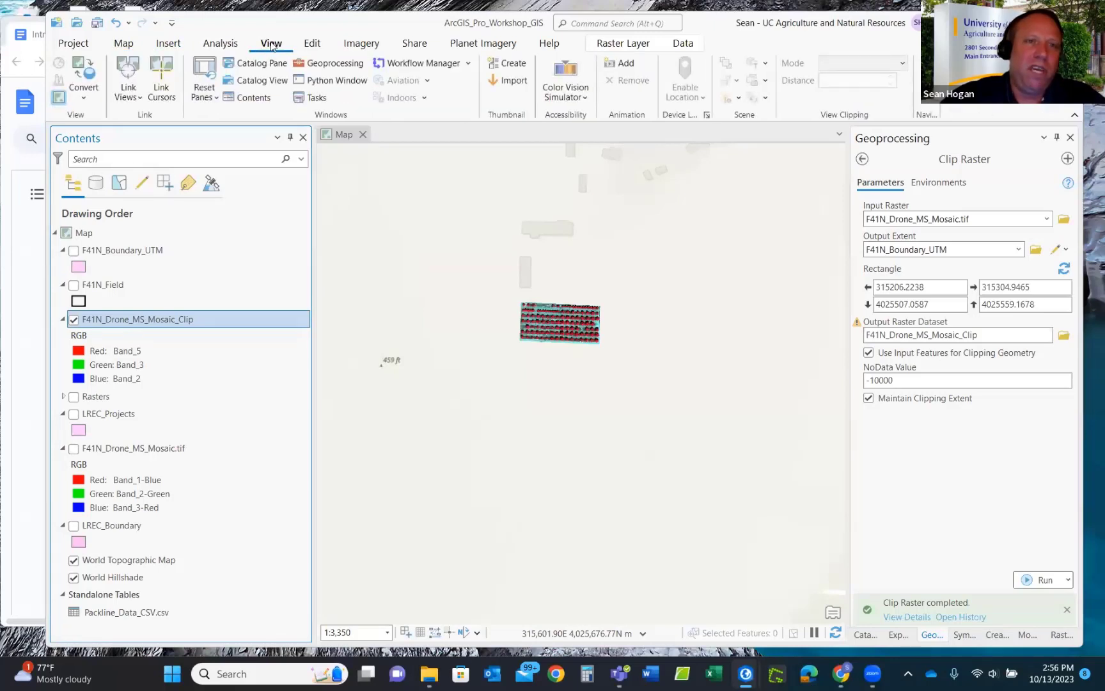
pyautogui.click(258, 81)
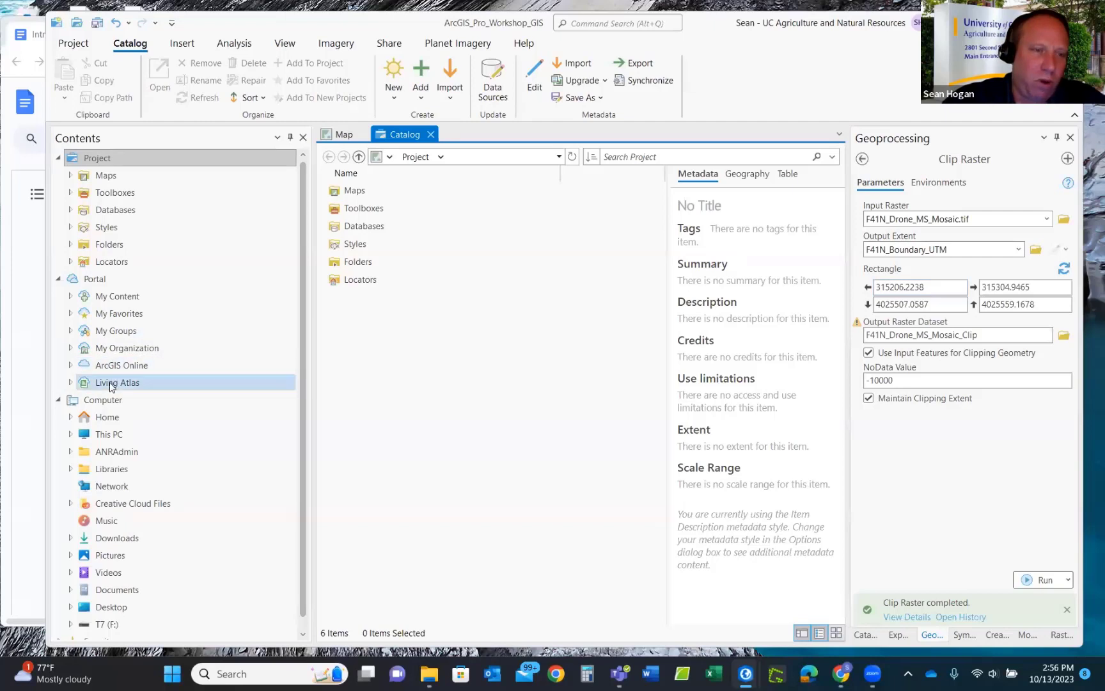
pyautogui.click(71, 384)
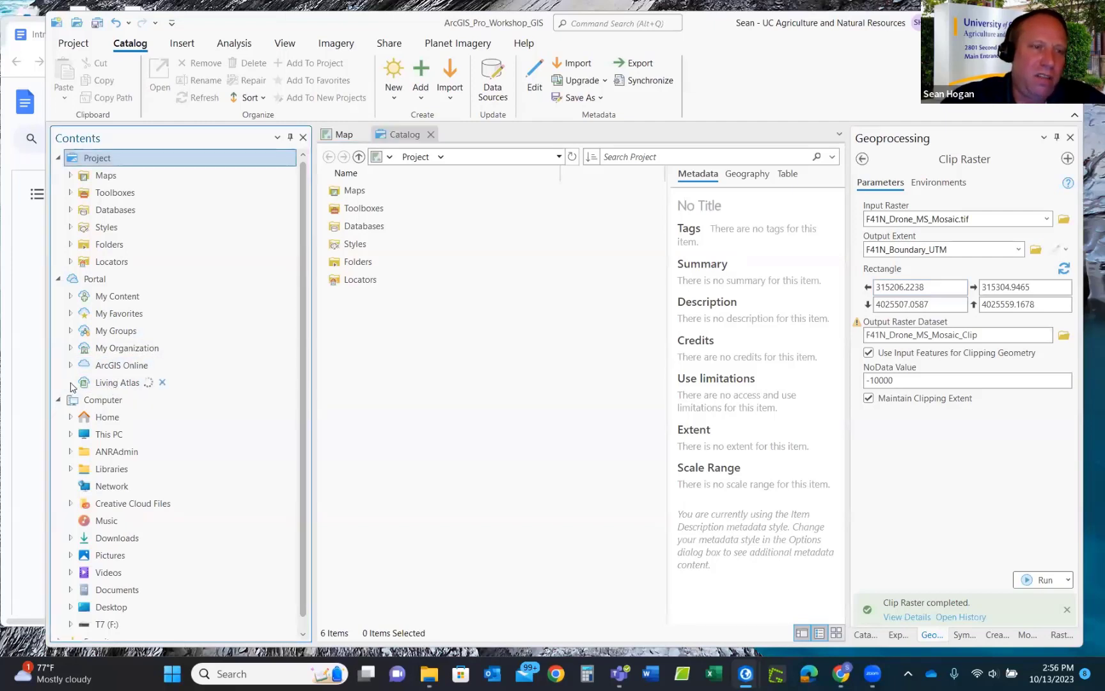
pyautogui.click(116, 384)
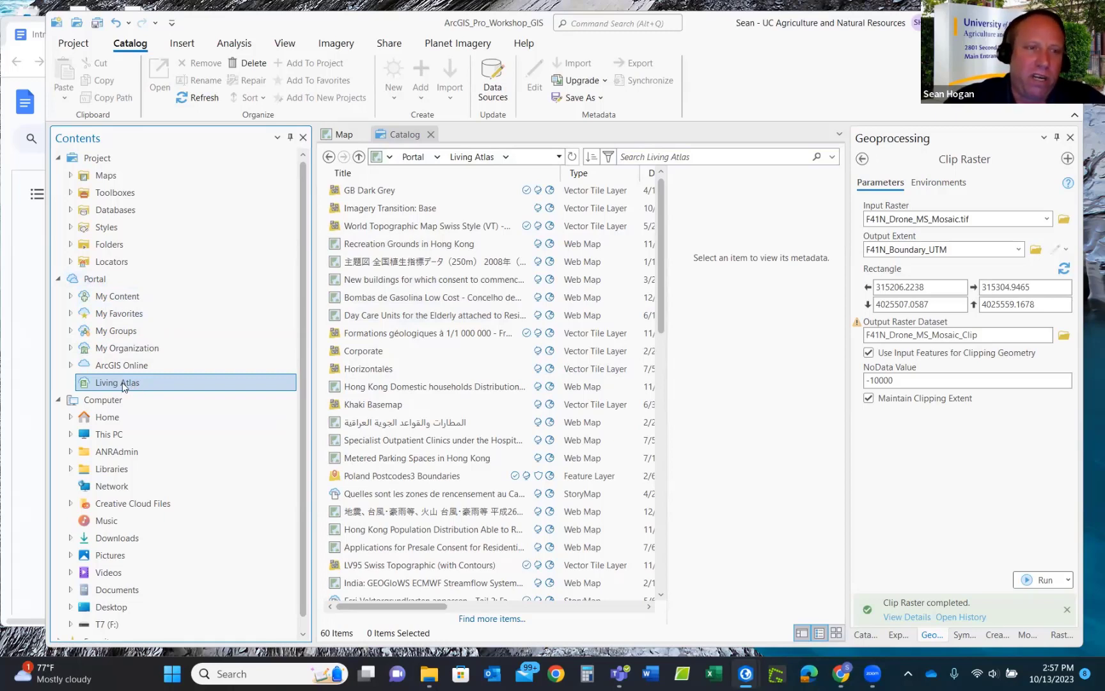
# Search the Living Atlas for NAIP.
pyautogui.click(653, 158)
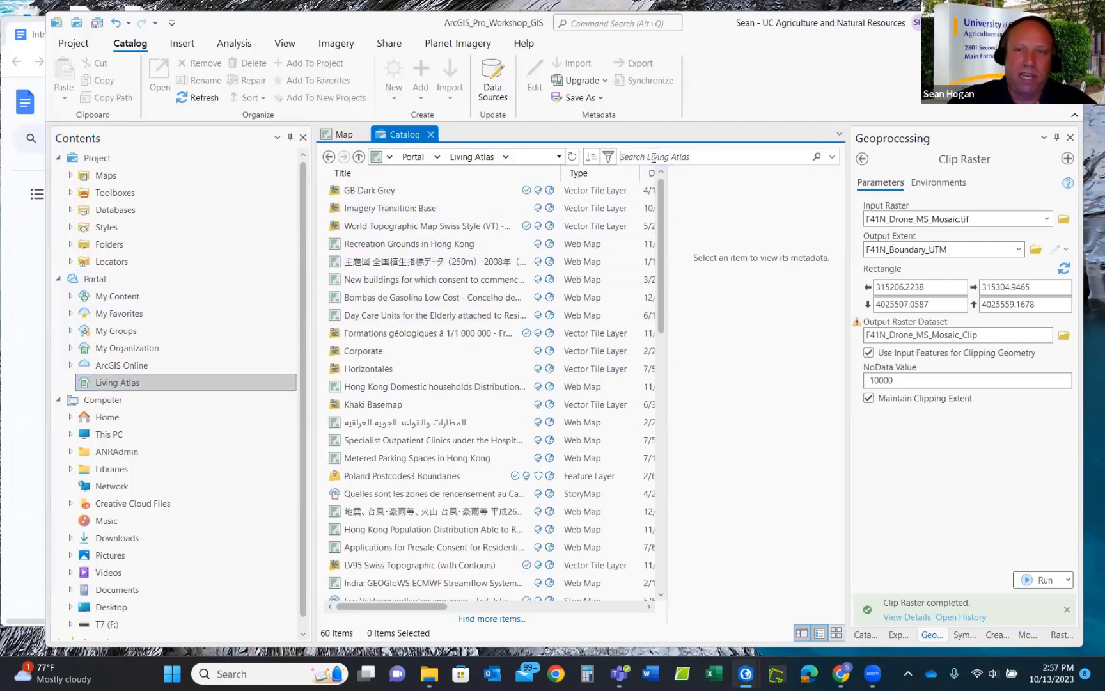
pyautogui.write('LR')
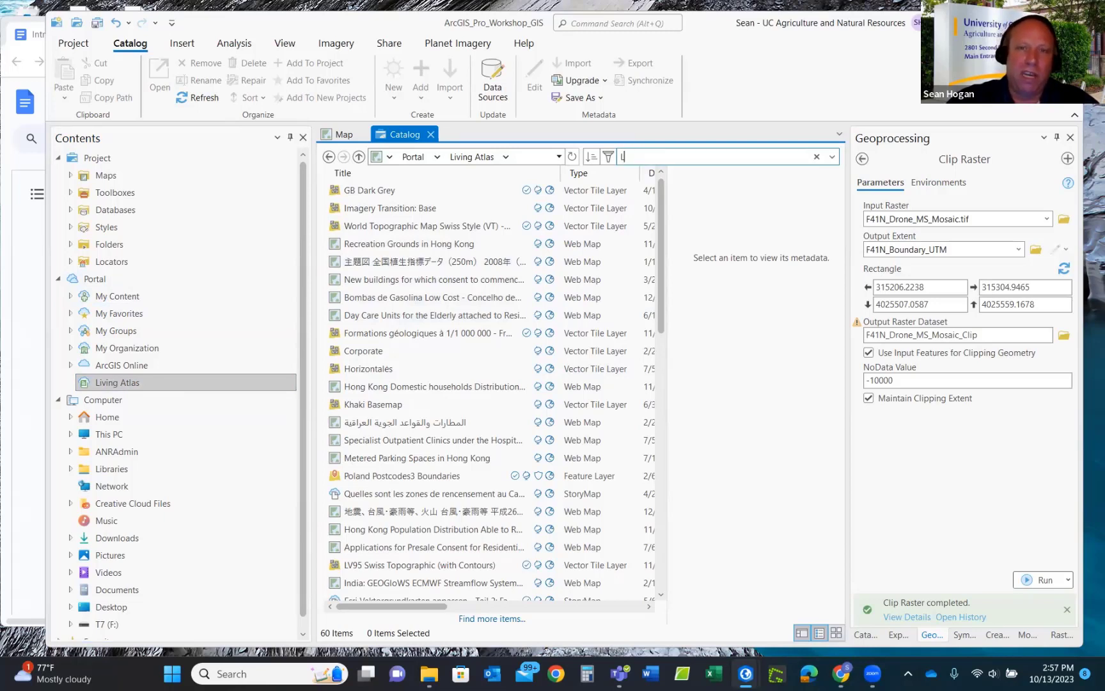
pyautogui.press('BackSpace')
pyautogui.write('NA')
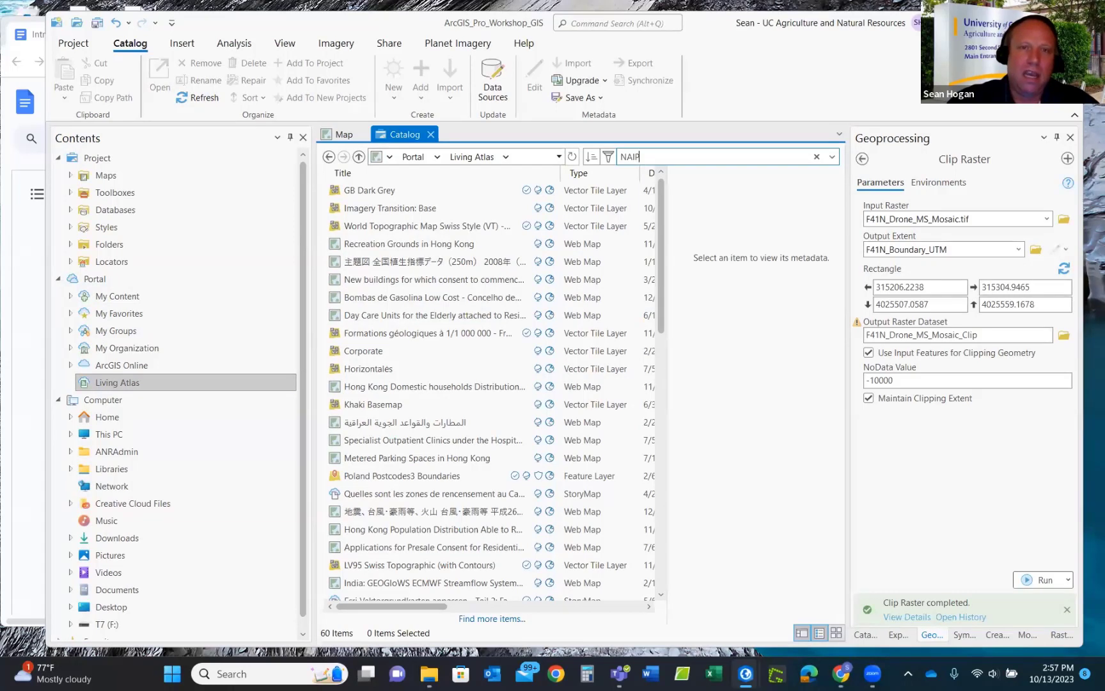
pyautogui.write('IP')
pyautogui.press('Return')
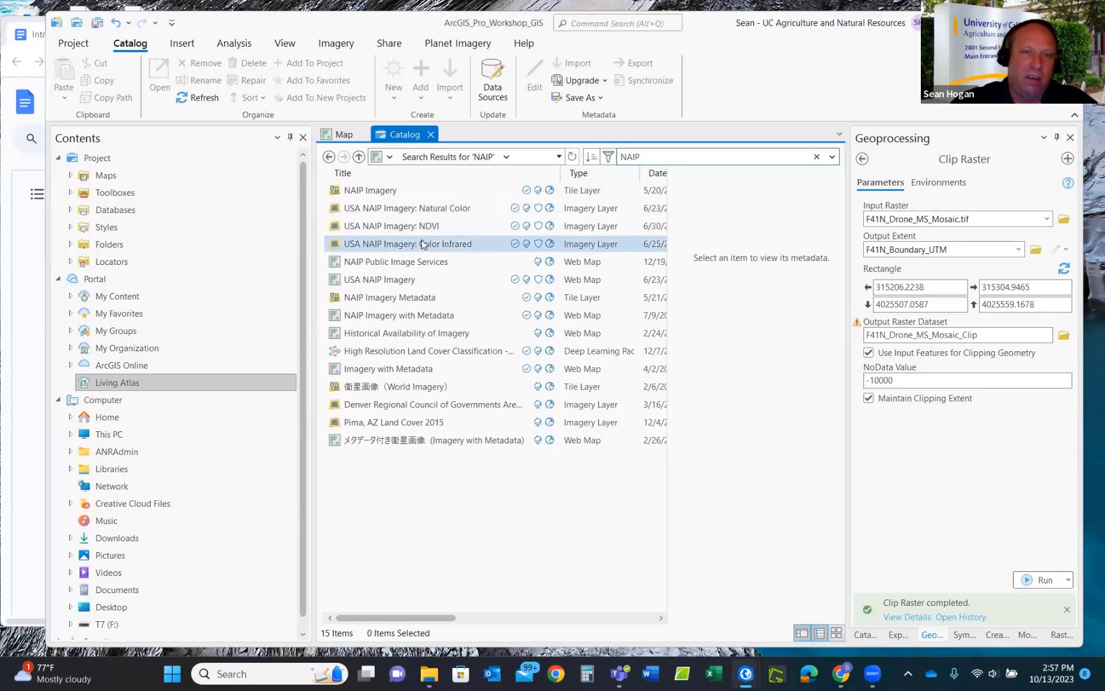
# Read through the metadata of the USA NAIP Imagery: Natural Color layer, including its description, coverage years and access requirements.
pyautogui.click(401, 210)
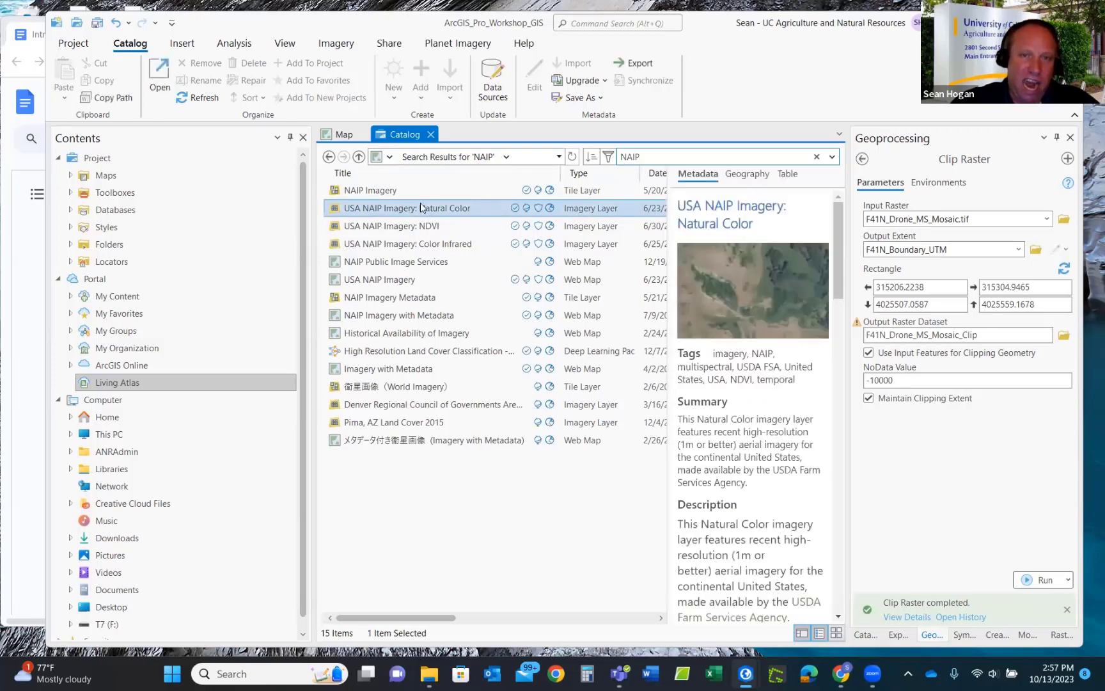
pyautogui.scroll(-8, 780, 282)
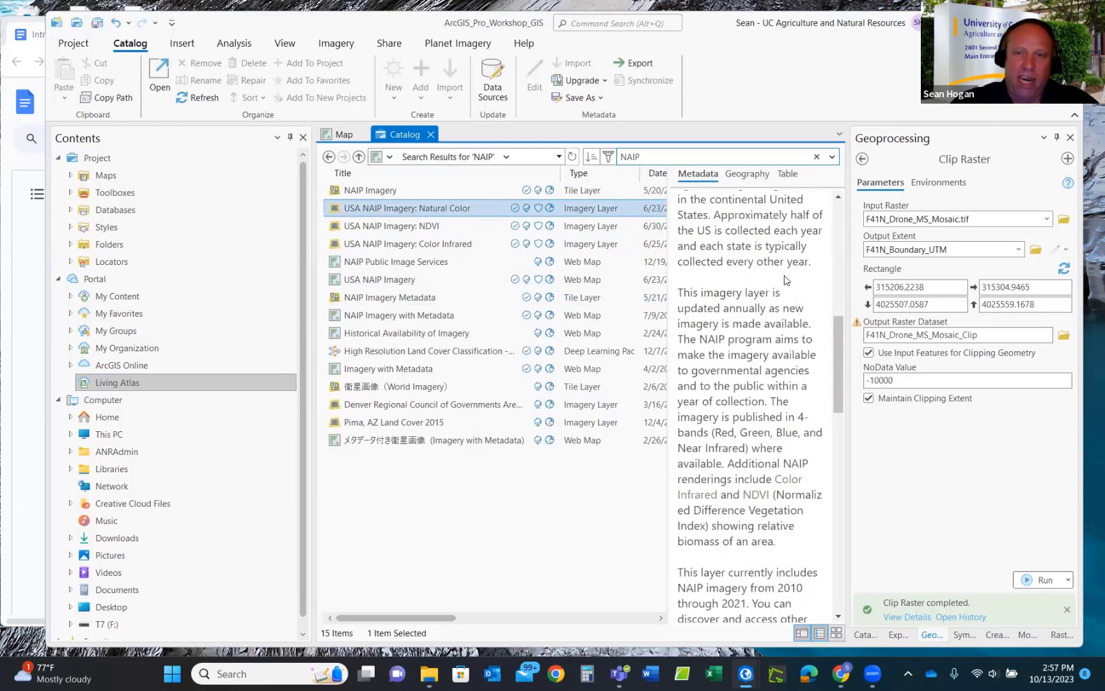
pyautogui.scroll(-10, 786, 280)
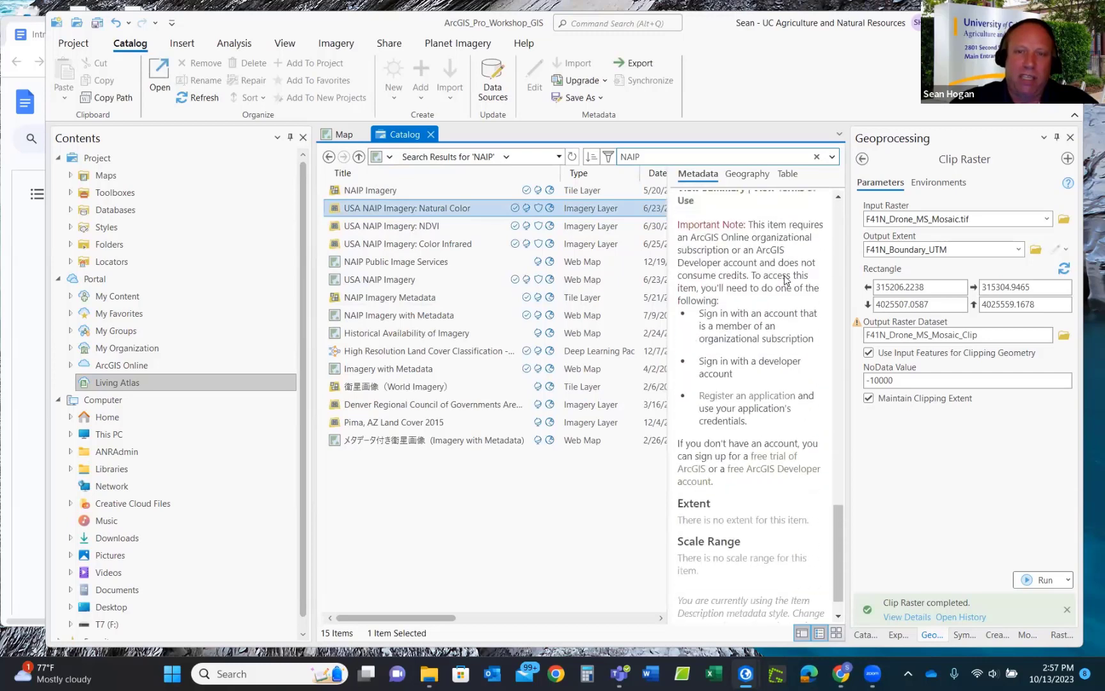
pyautogui.scroll(-2, 786, 279)
pyautogui.scroll(12, 786, 280)
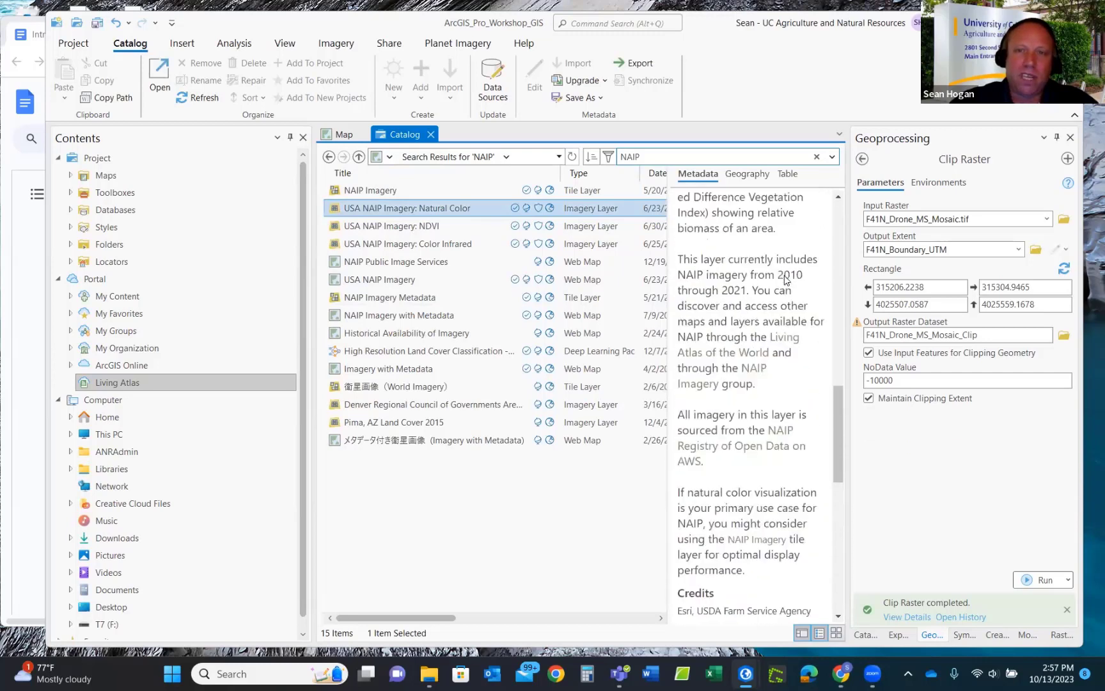
pyautogui.scroll(12, 786, 280)
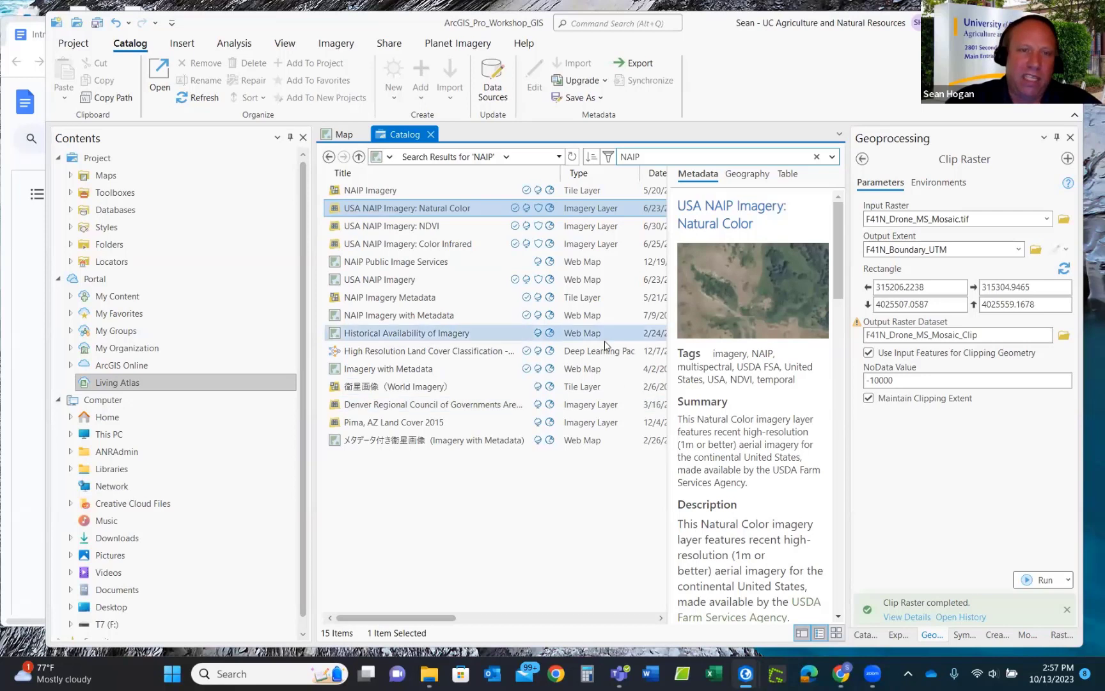
# Add the USA NAIP Imagery: Natural Color layer to the existing map and return to the map view.
pyautogui.rightClick(391, 211)
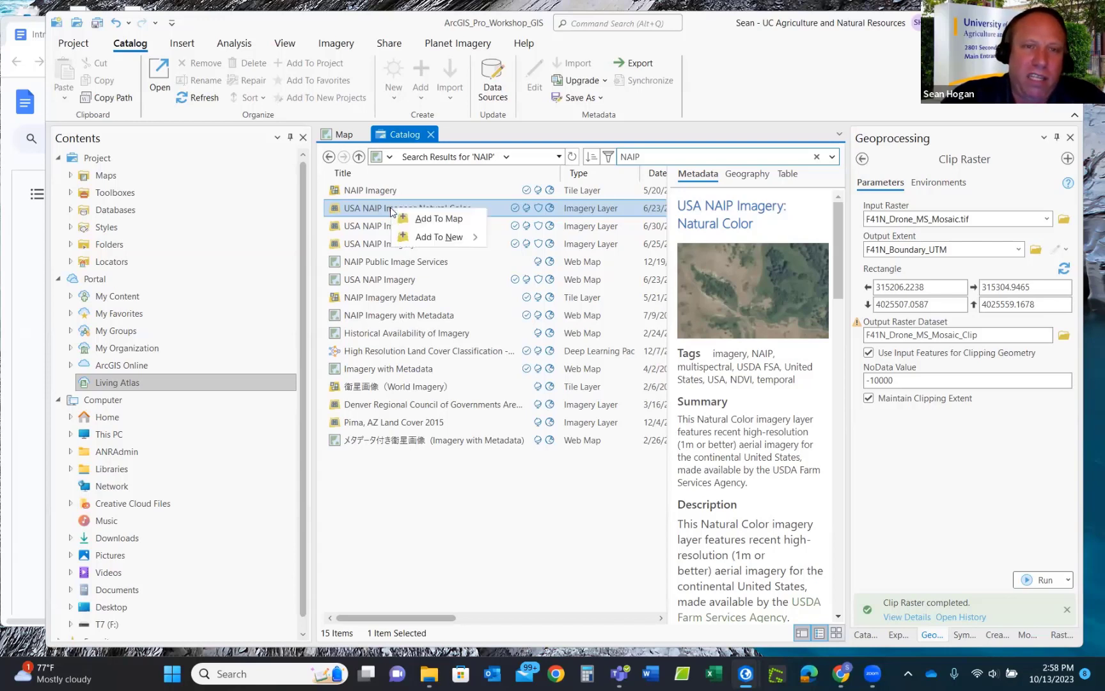
pyautogui.click(424, 220)
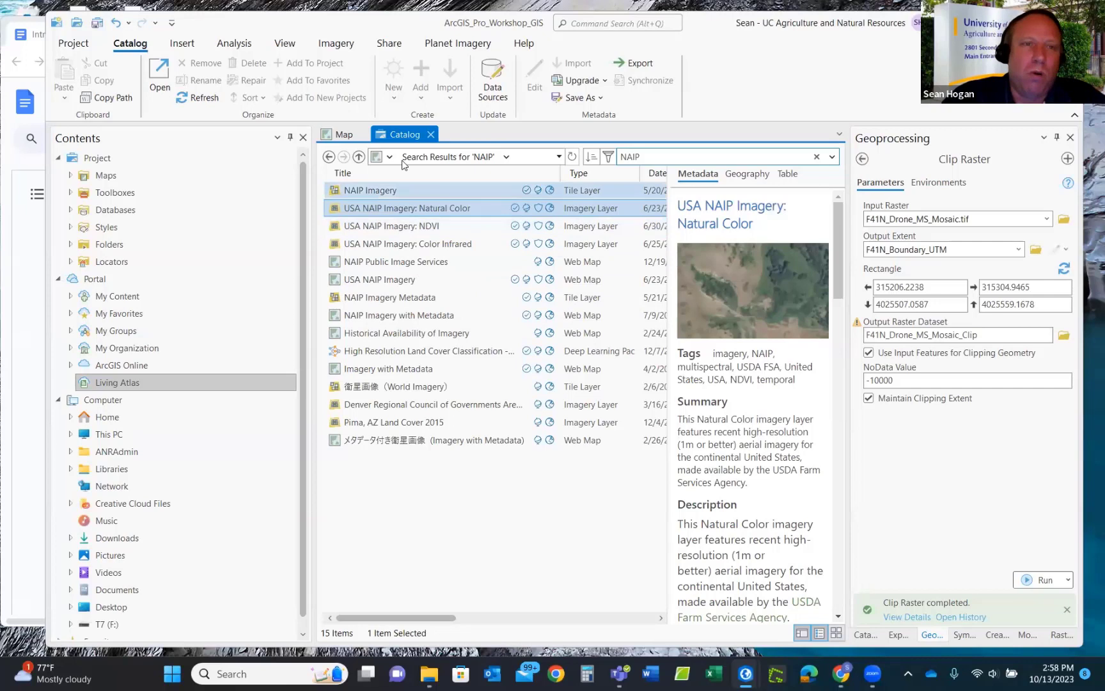
pyautogui.click(345, 136)
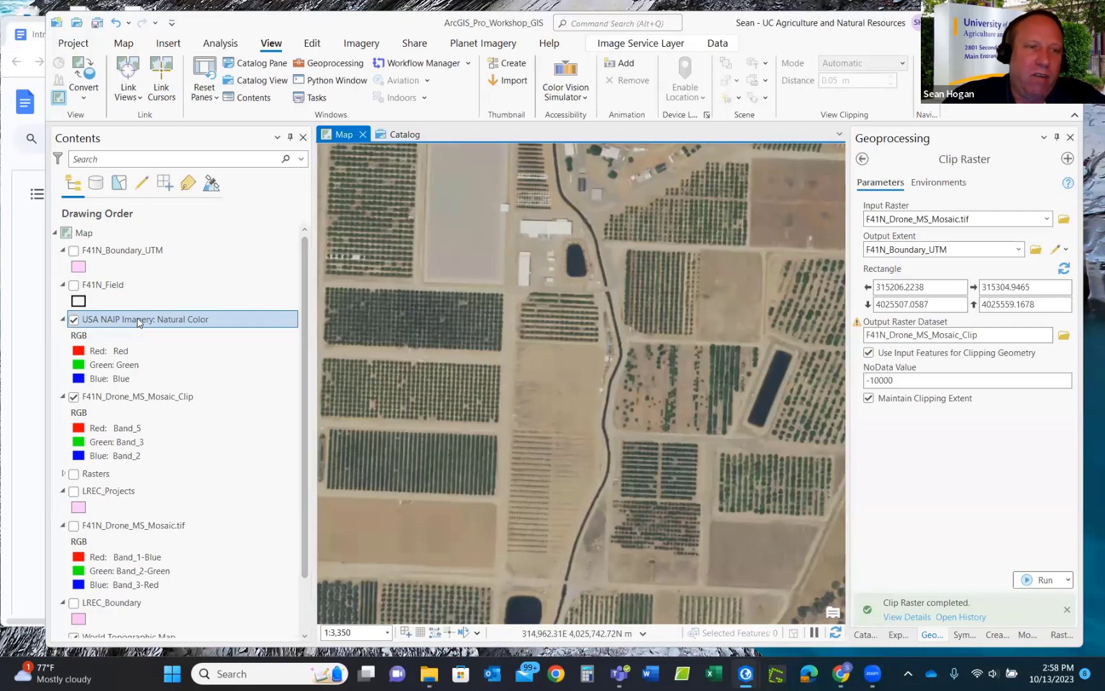
# Move the USA NAIP Imagery: Natural Color layer below LREC_Projects in the drawing order, beneath the clipped drone mosaic.
pyautogui.moveTo(139, 322); pyautogui.dragTo(138, 525)
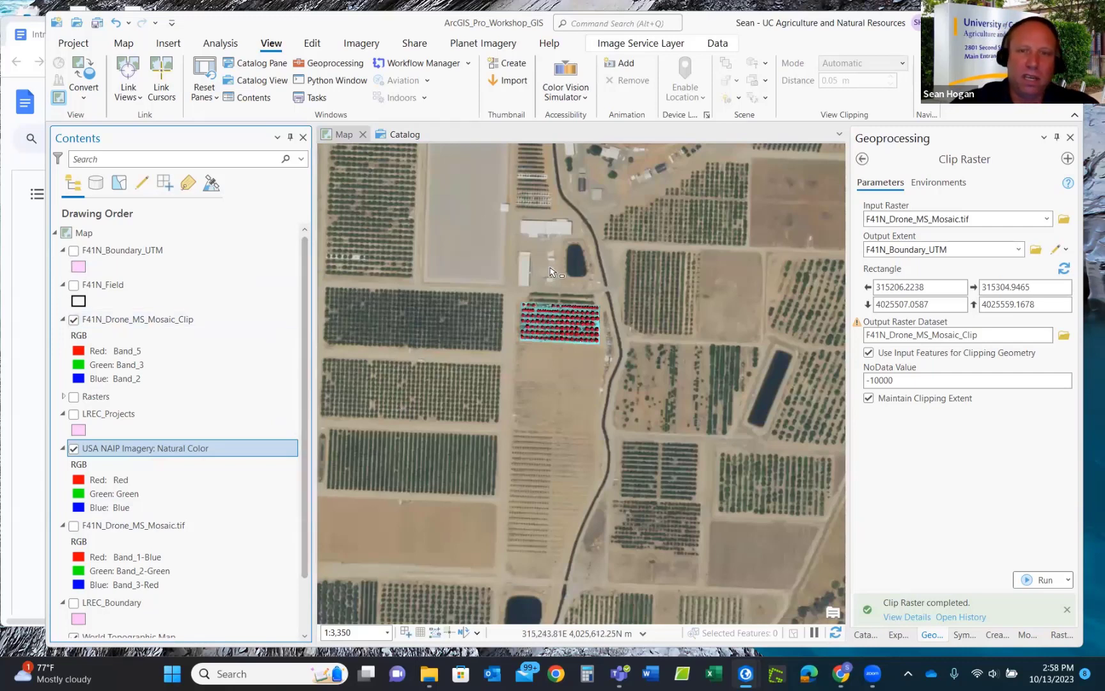
pyautogui.scroll(-3, 553, 272)
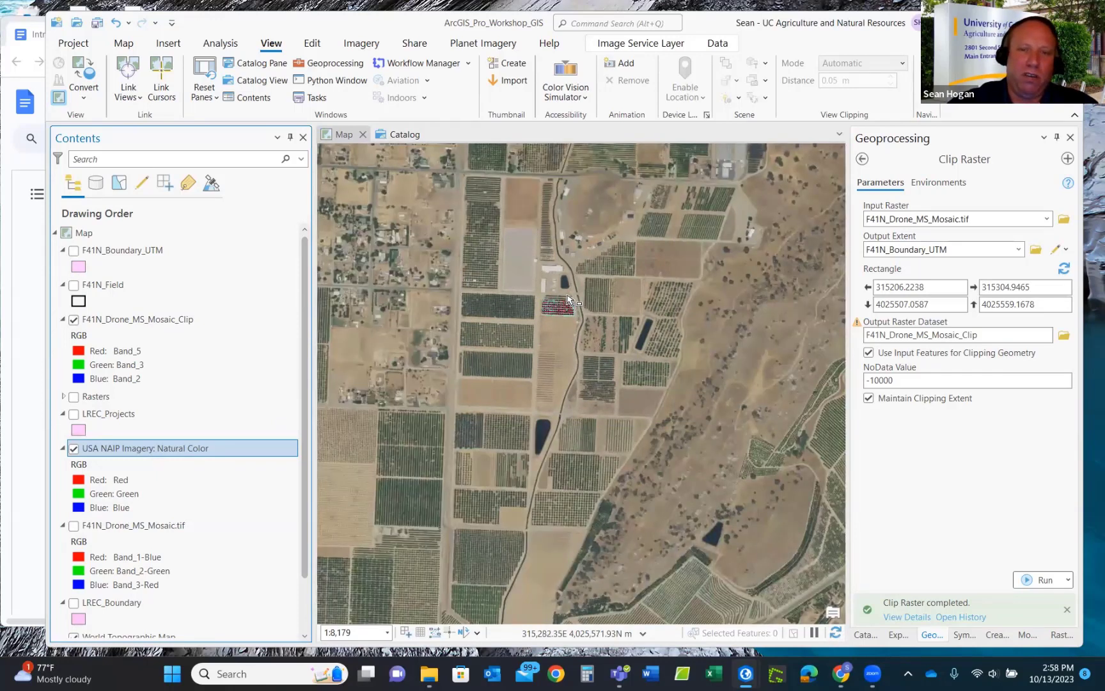
pyautogui.scroll(2, 568, 298)
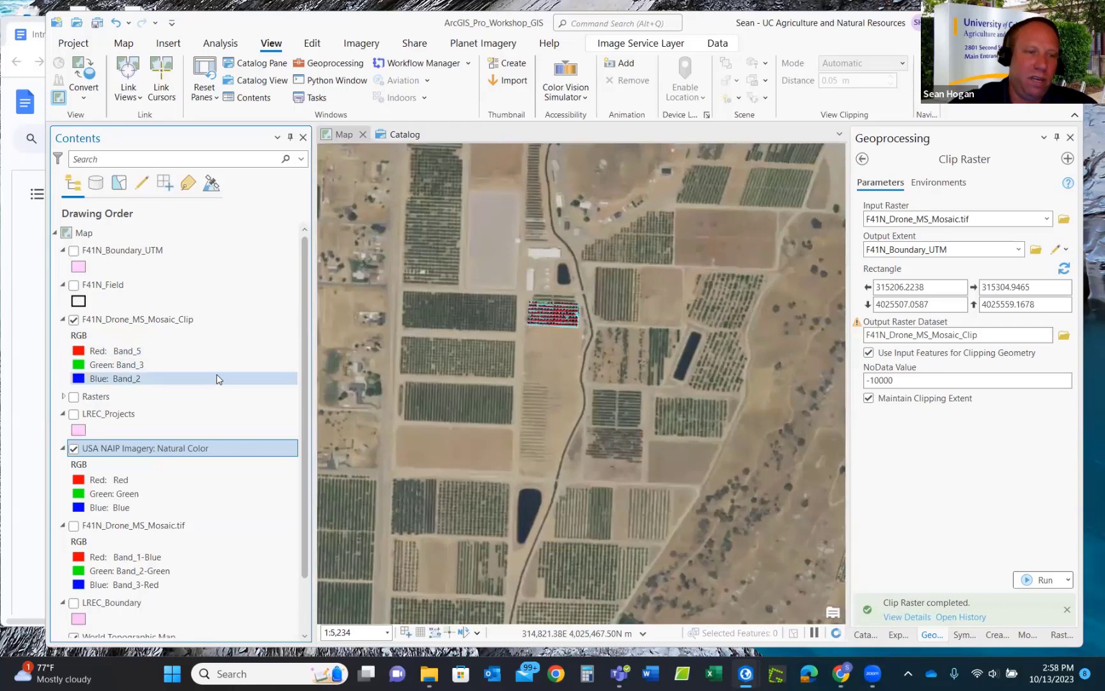
pyautogui.scroll(-2, 217, 378)
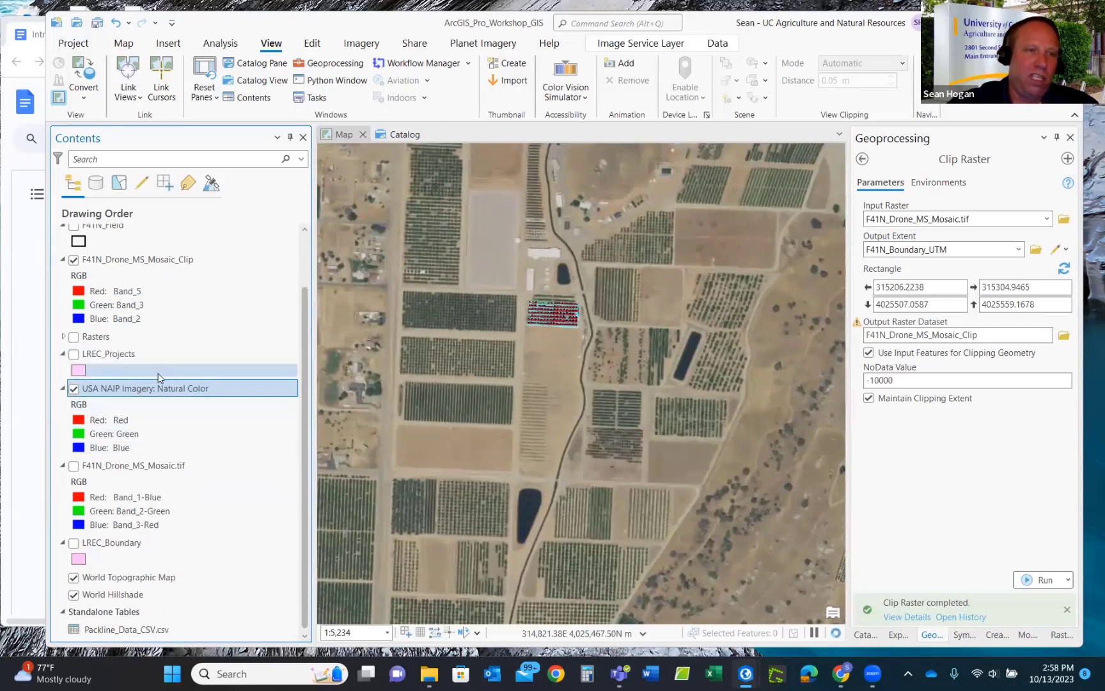
pyautogui.scroll(2, 160, 378)
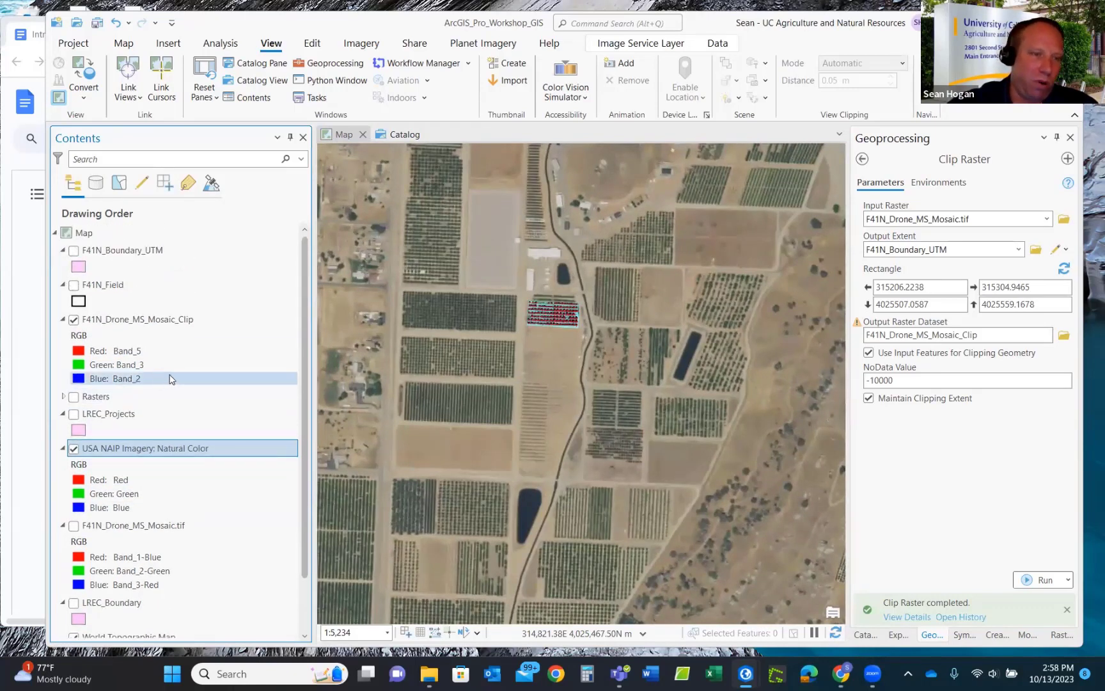
pyautogui.scroll(-1, 171, 379)
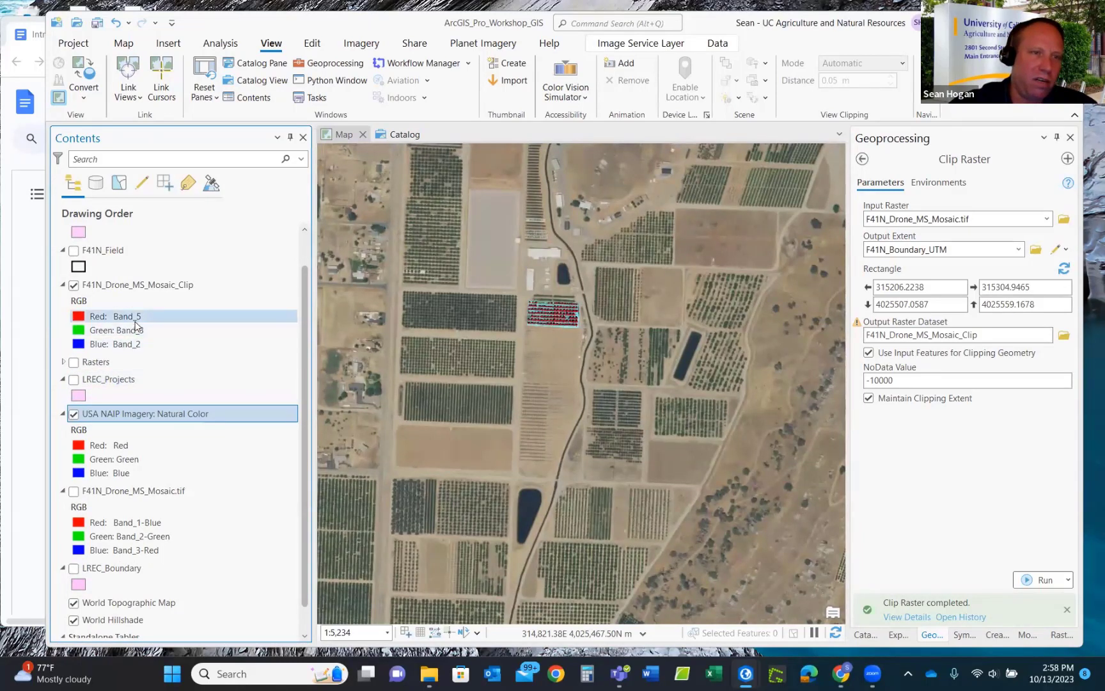
pyautogui.scroll(1, 136, 326)
pyautogui.scroll(-2, 136, 326)
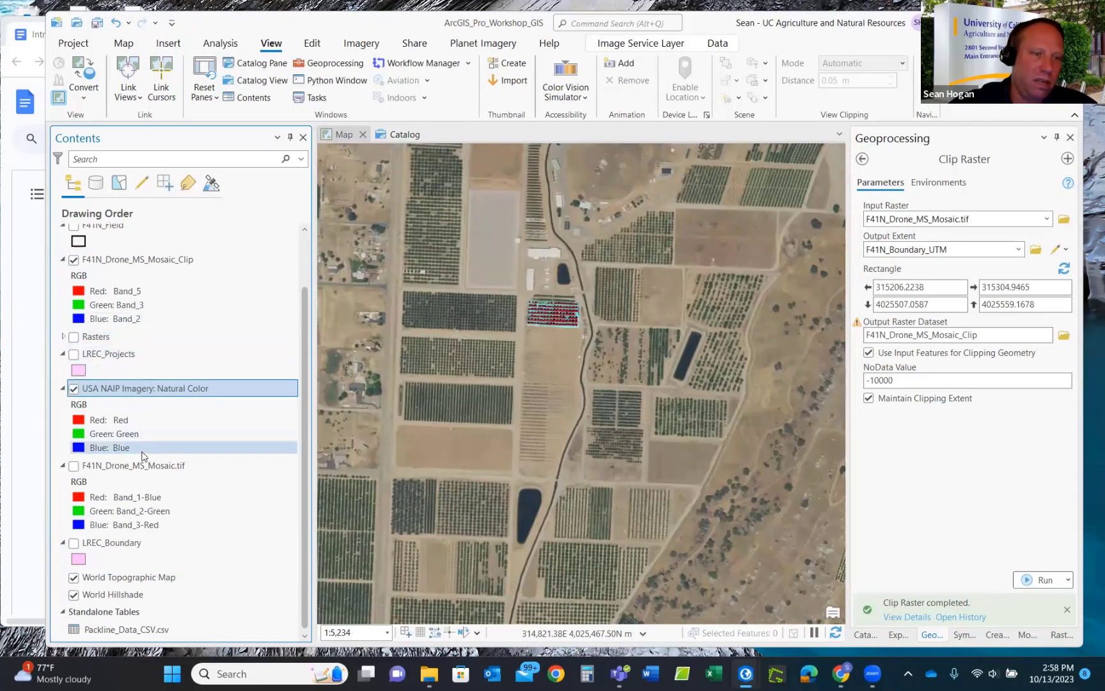
# Move the LREC_Boundary layer above F41N_Drone_MS_Mosaic_Clip in the drawing order and make it visible.
pyautogui.moveTo(118, 543); pyautogui.dragTo(115, 259)
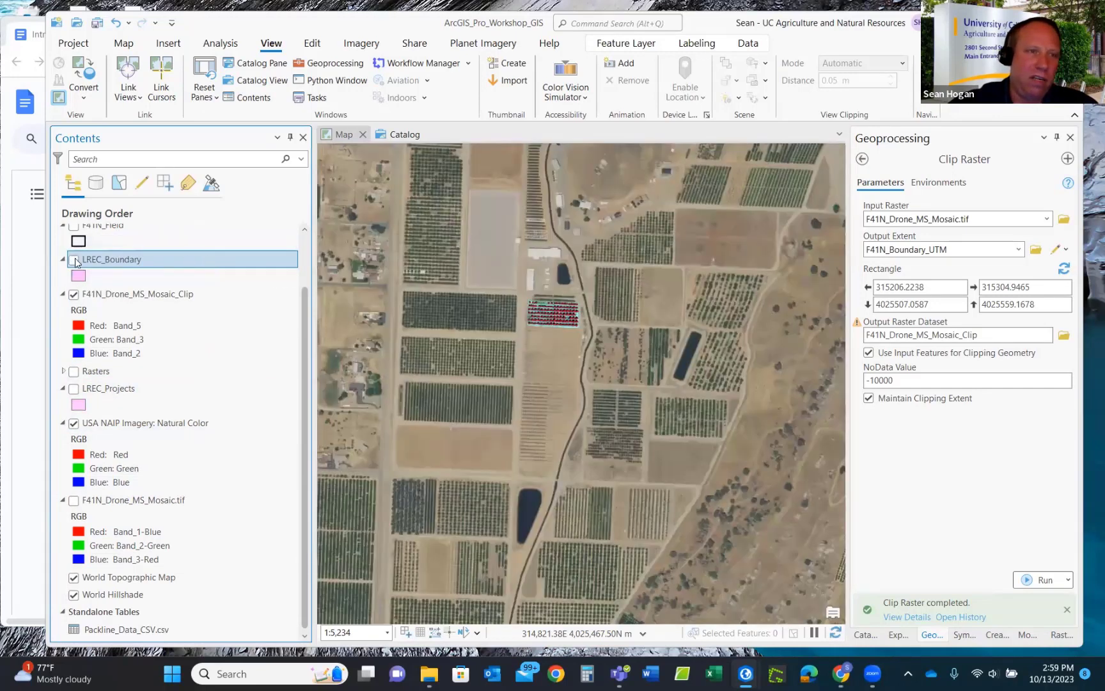
pyautogui.click(74, 259)
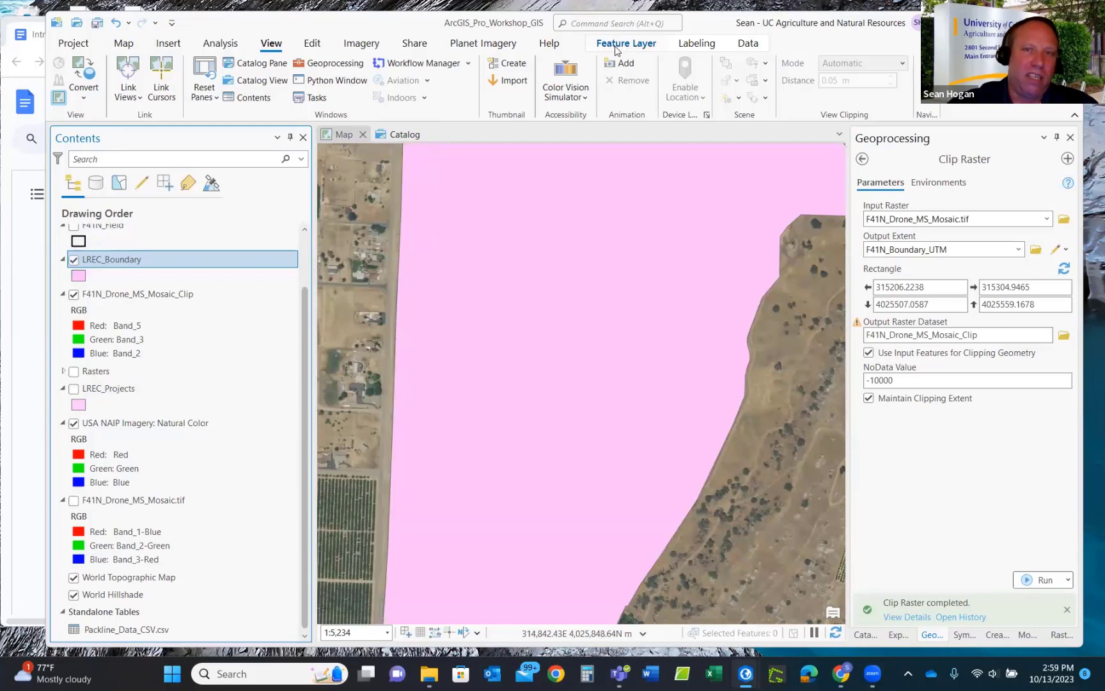
# Symbolize LREC_Boundary with the thicker solid black outline without fill, show the whole station boundary, and save the project.
pyautogui.click(78, 277)
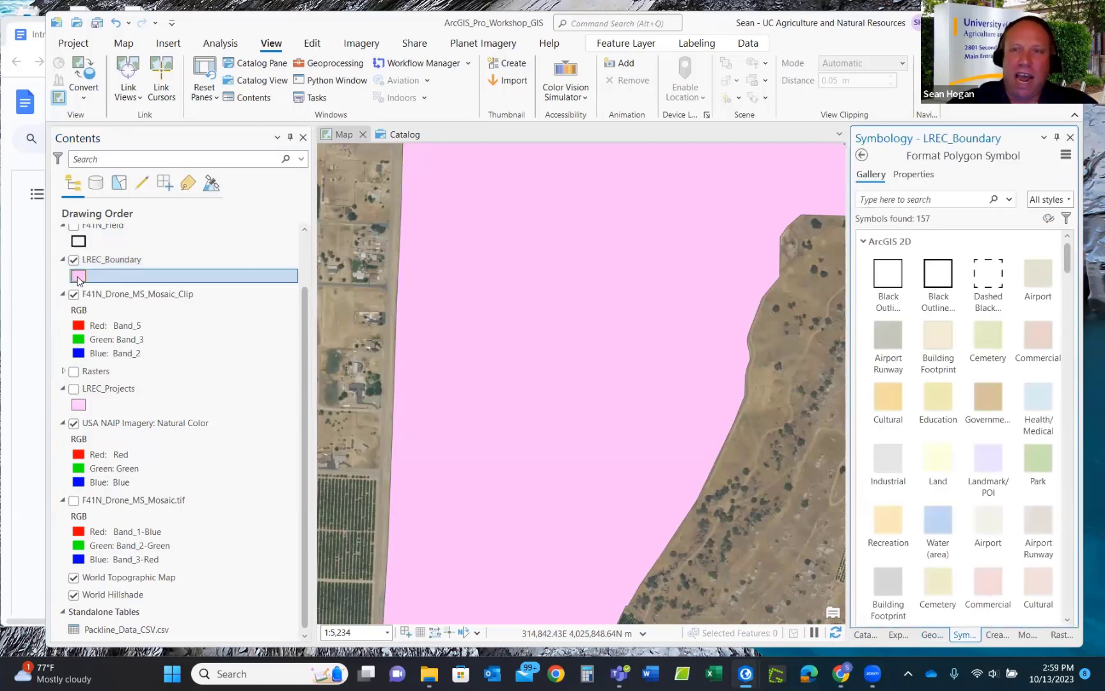
pyautogui.click(943, 275)
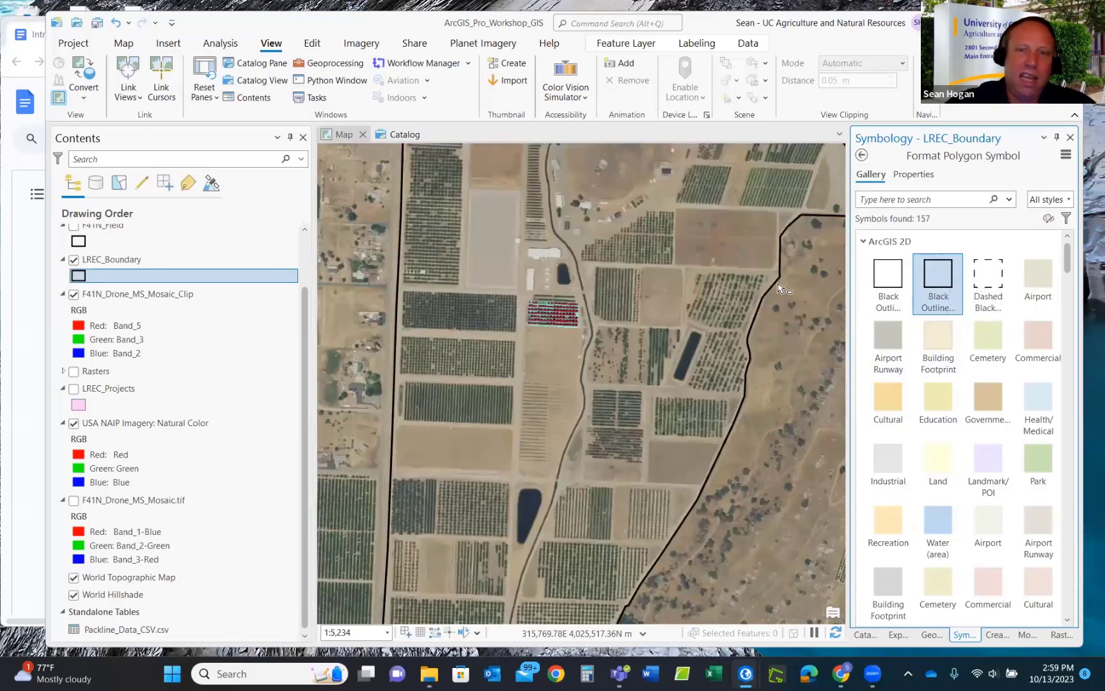
pyautogui.scroll(-1, 665, 269)
pyautogui.scroll(-2, 655, 273)
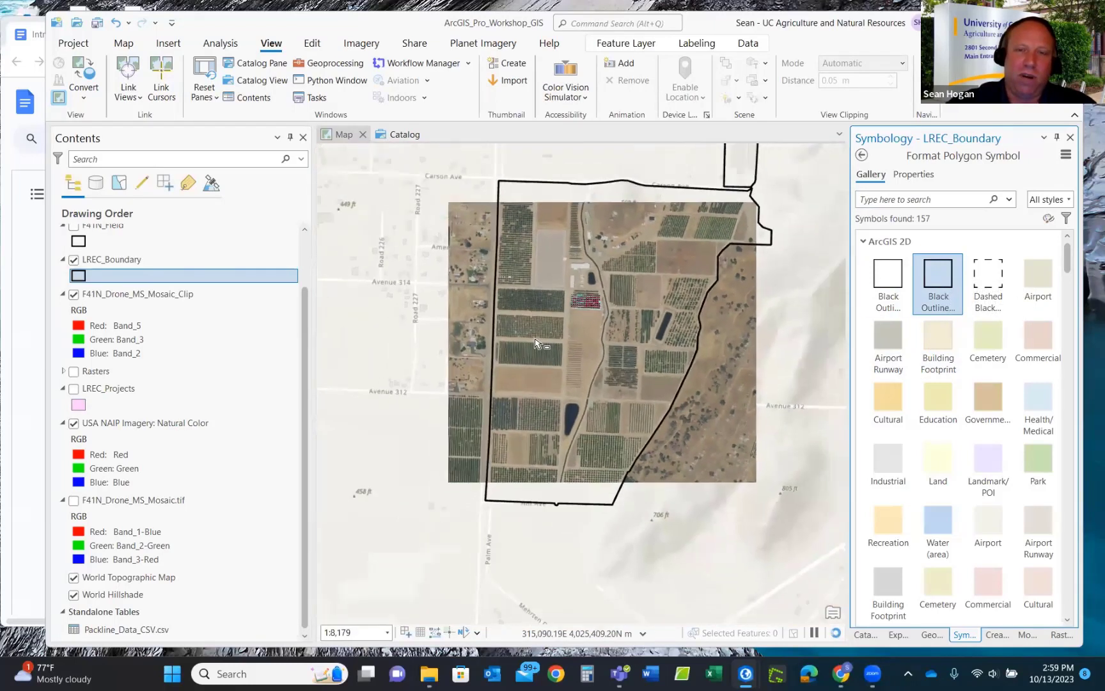
pyautogui.scroll(1, 650, 277)
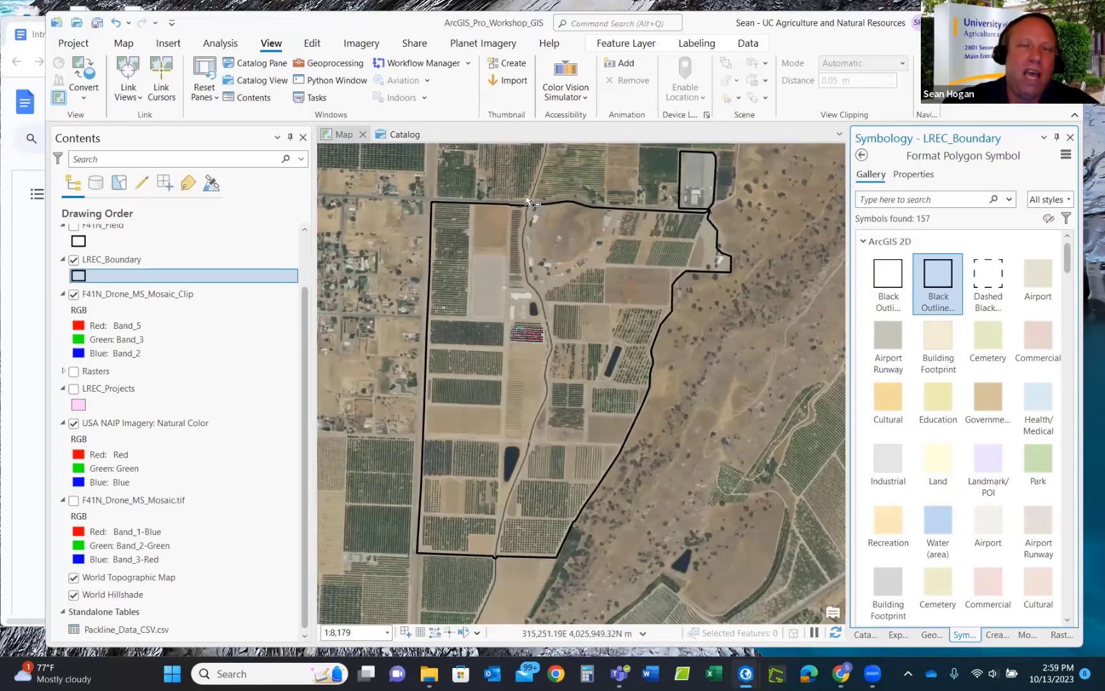
pyautogui.click(95, 26)
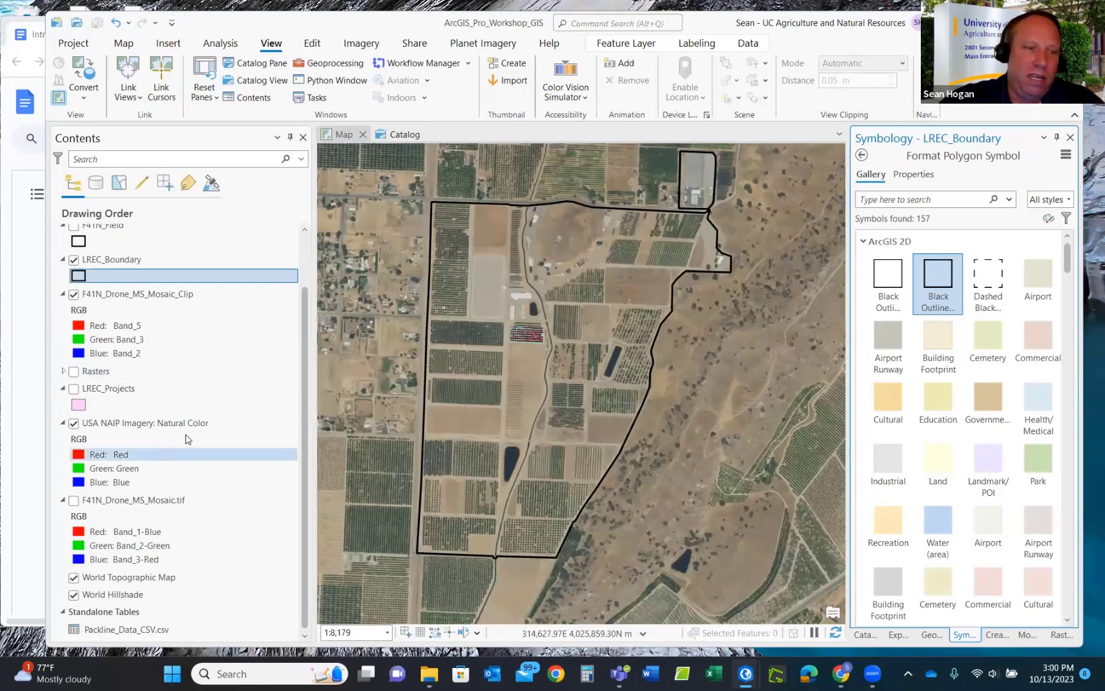
# Hide the USA NAIP Imagery: Natural Color layer, and save the project with only the map view left open.
pyautogui.click(74, 423)
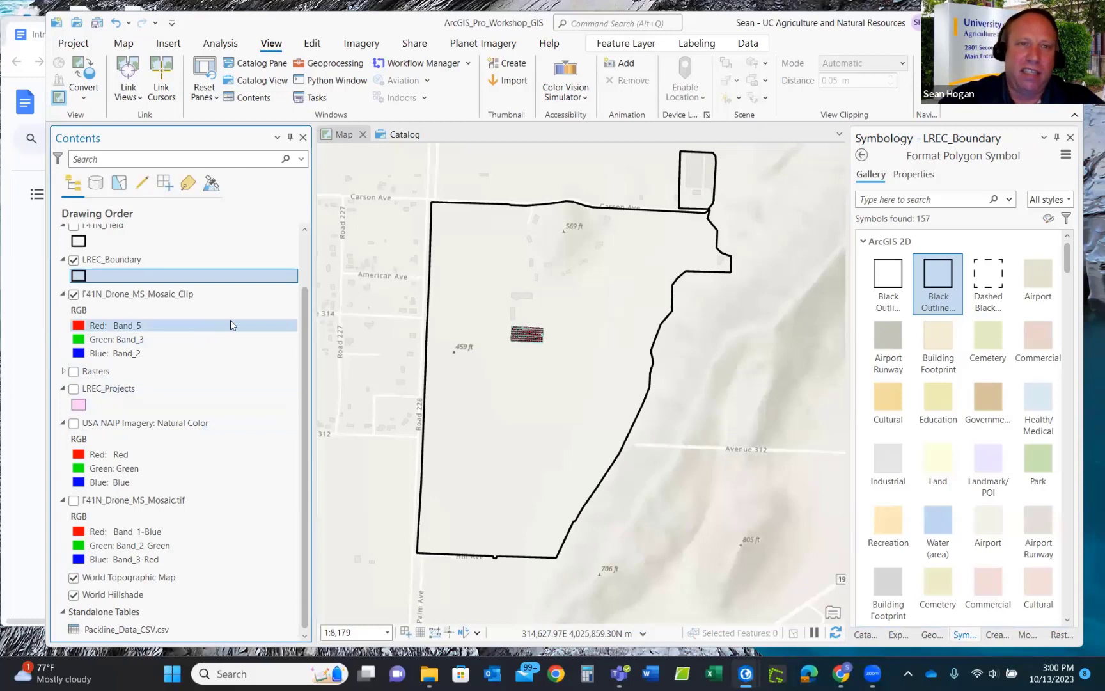
pyautogui.click(401, 135)
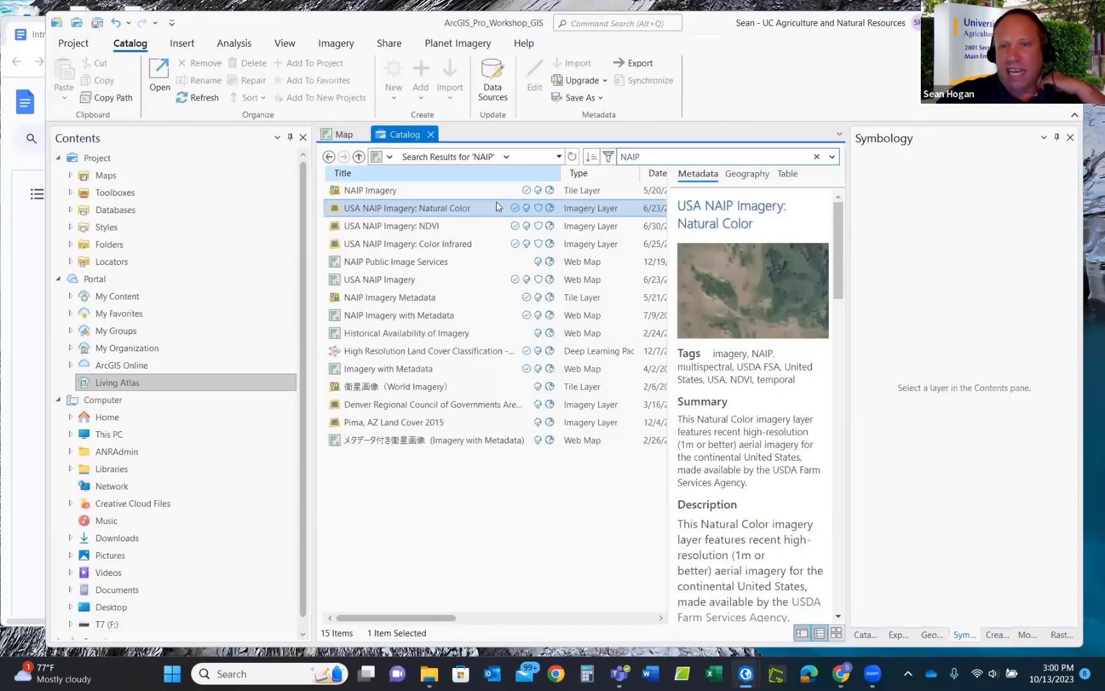
pyautogui.click(431, 135)
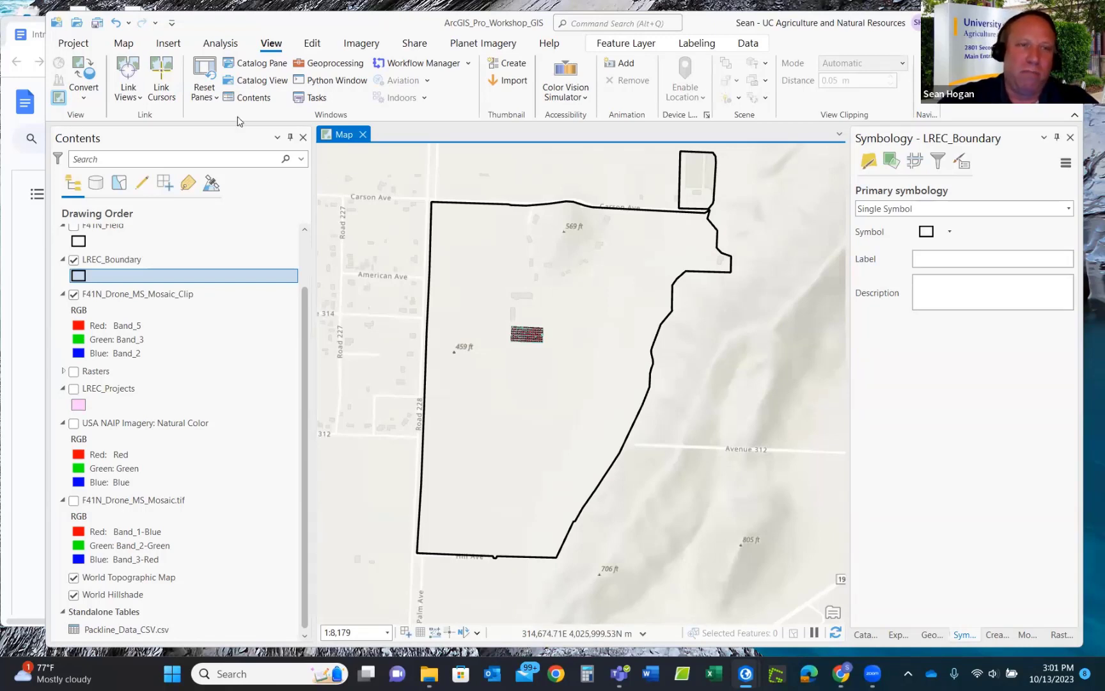
pyautogui.click(97, 25)
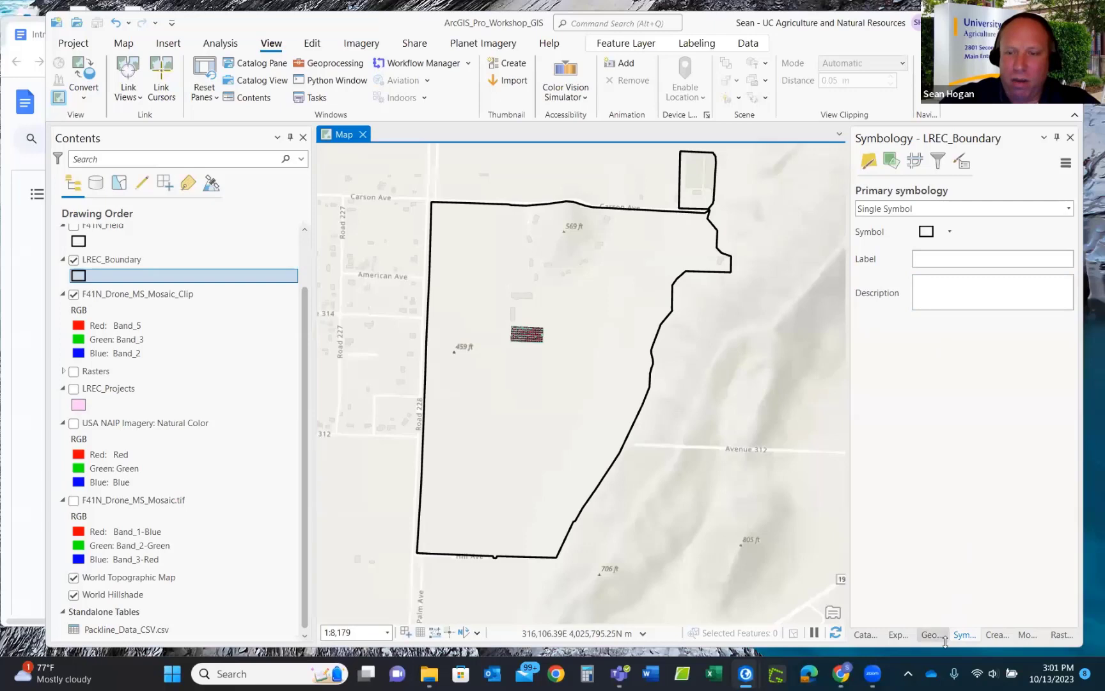
pyautogui.click(865, 635)
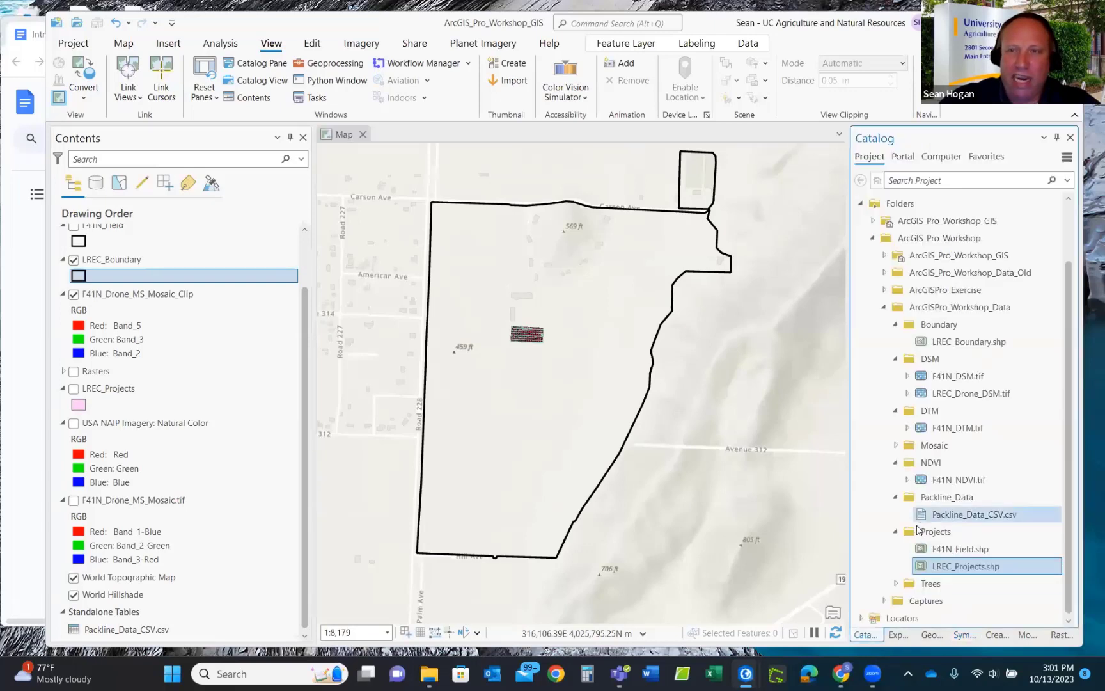
pyautogui.click(899, 635)
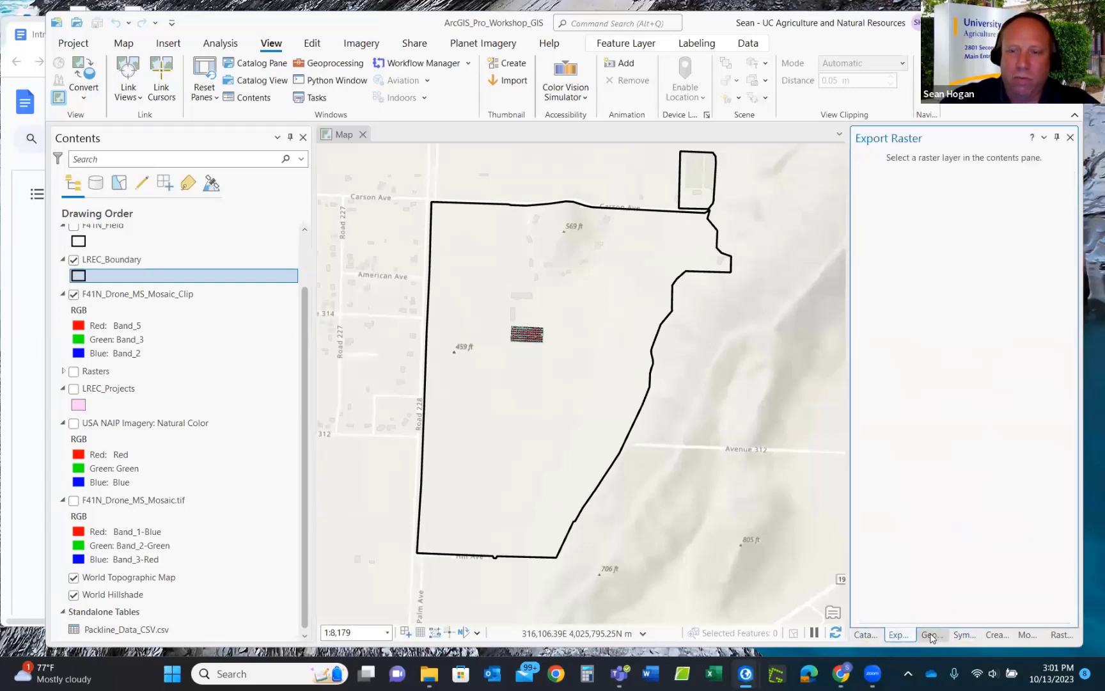
pyautogui.click(932, 635)
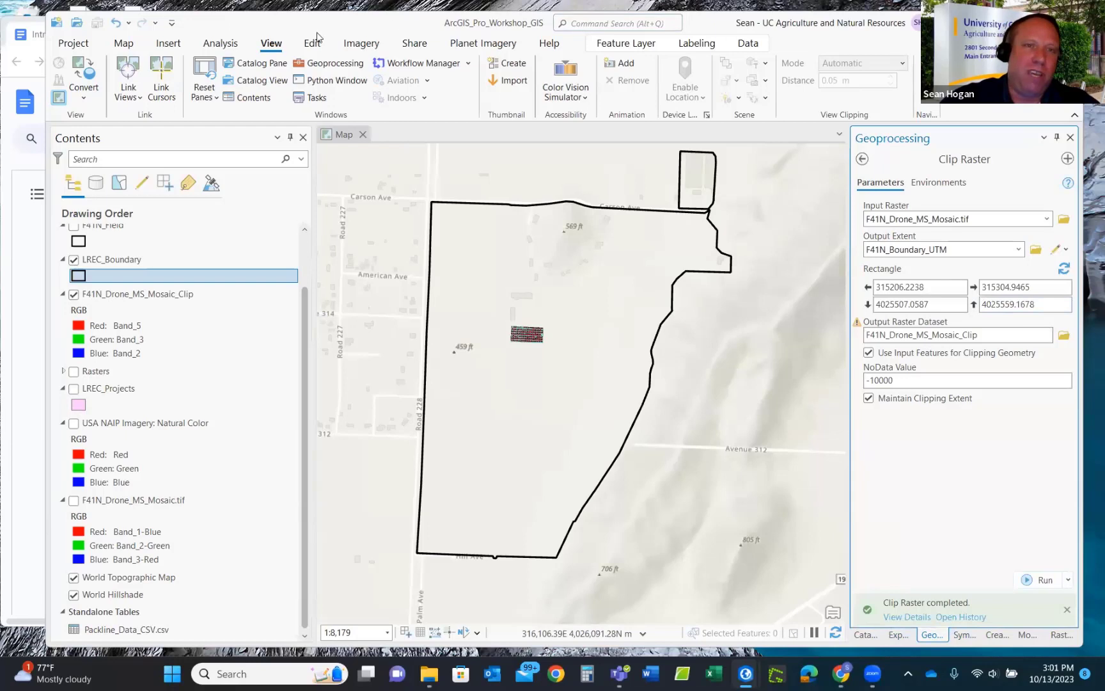
# Browse the portal items in the catalog under My Content and My Organization.
pyautogui.click(262, 64)
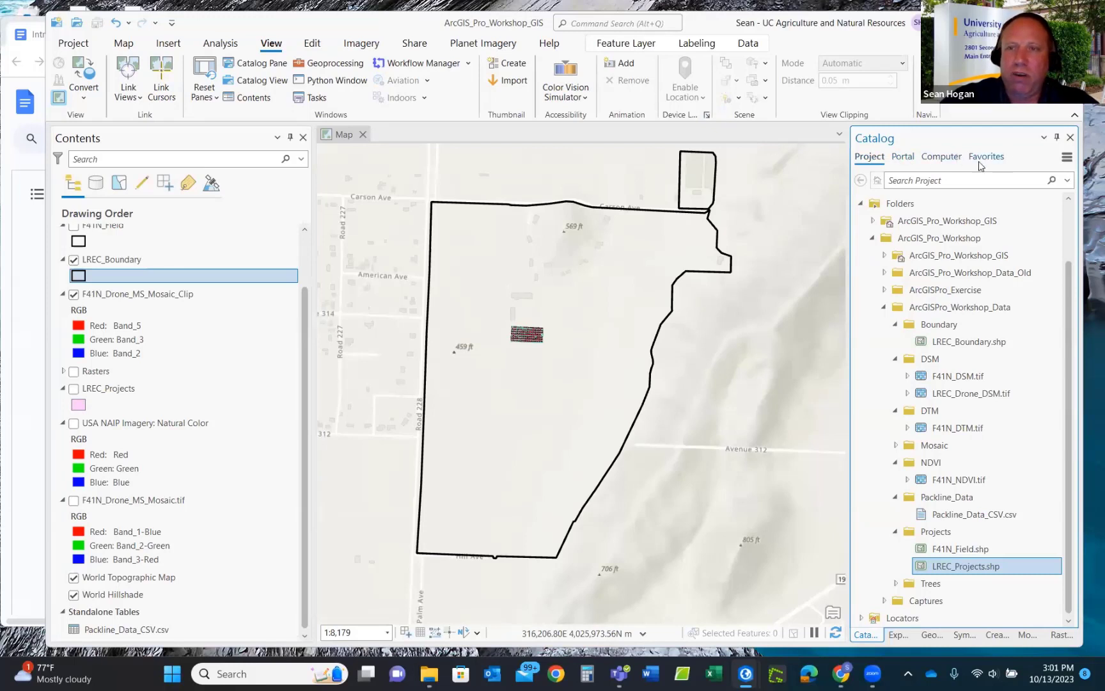
pyautogui.click(903, 158)
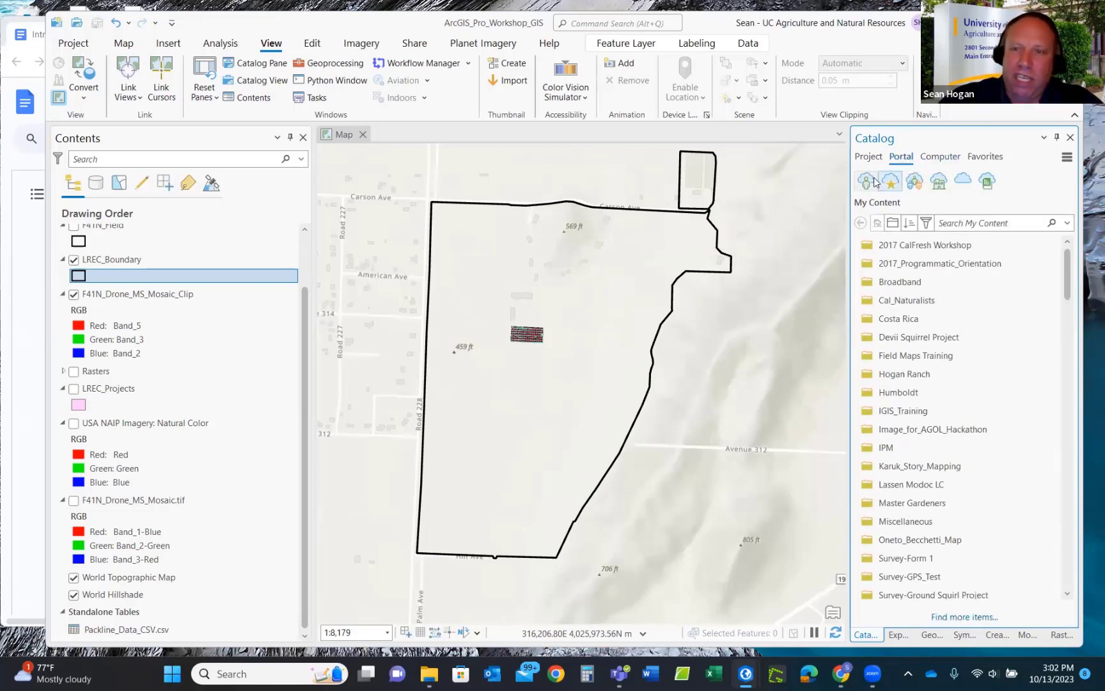
pyautogui.click(905, 521)
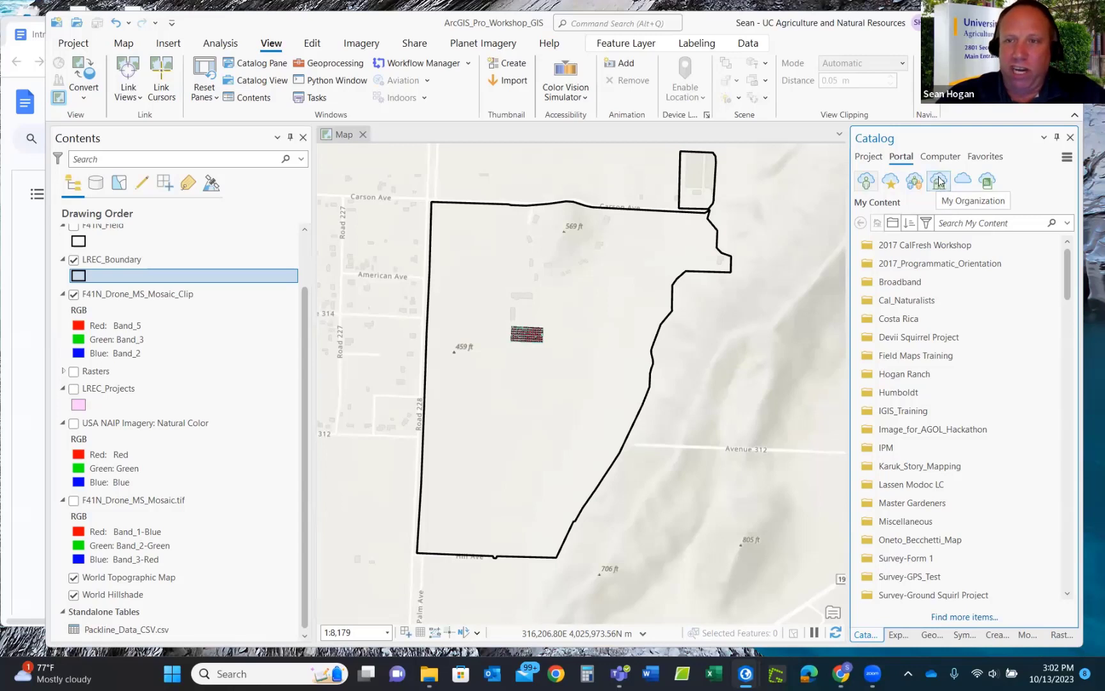
pyautogui.click(938, 181)
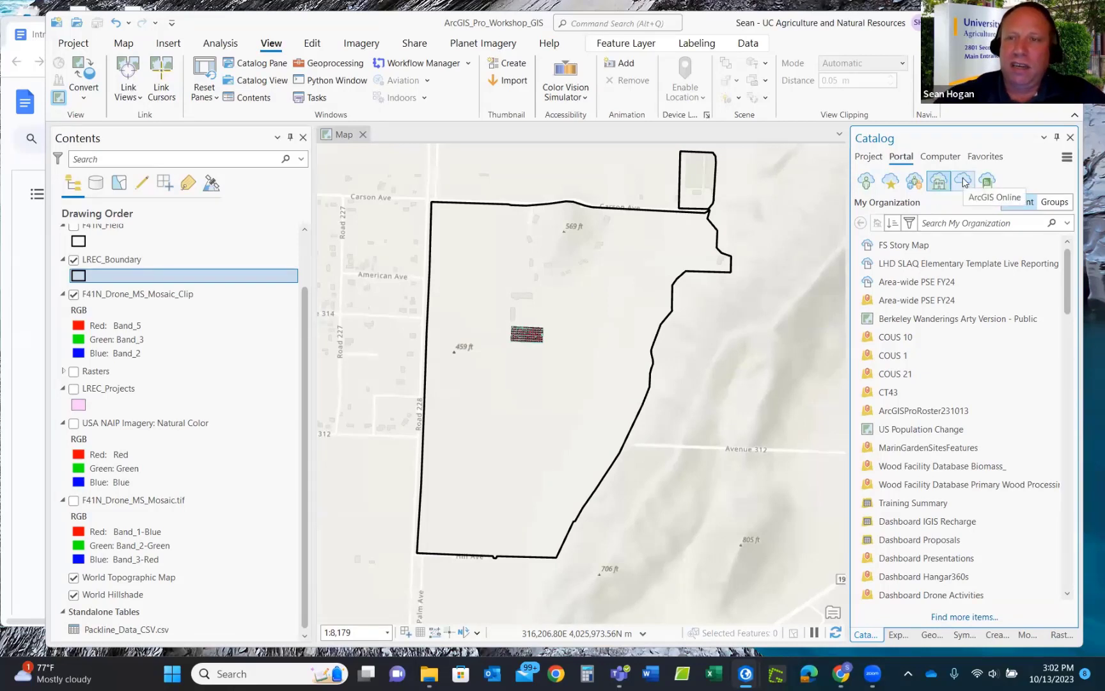
# Search the ArcGIS Online content for LREC_Trees.
pyautogui.click(964, 181)
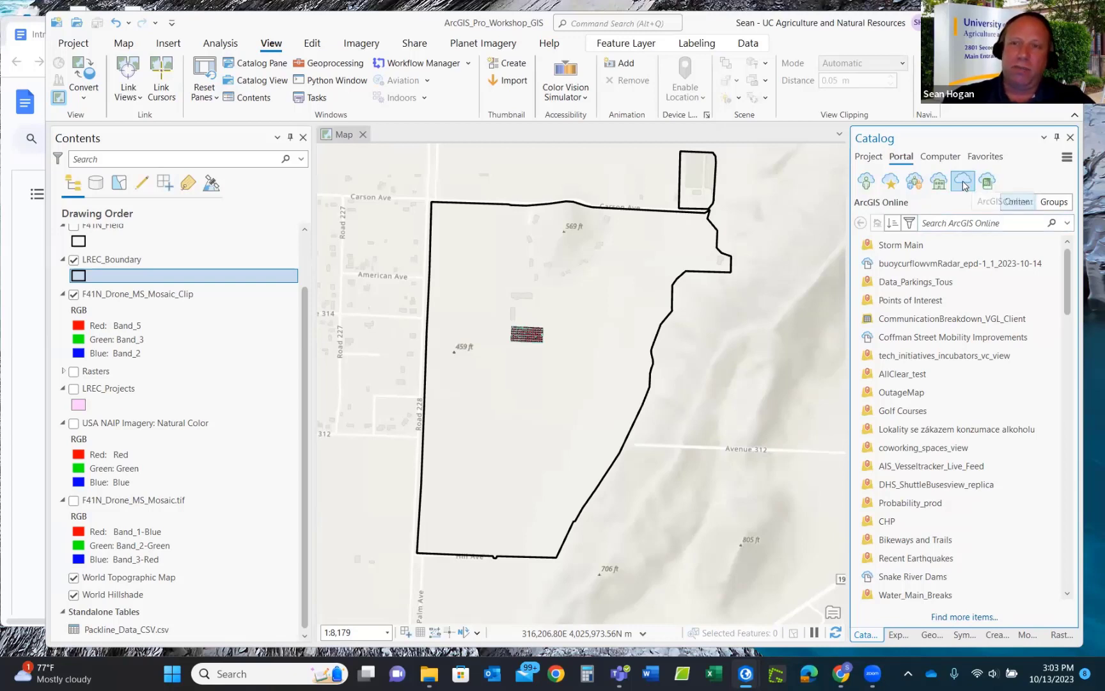
pyautogui.click(931, 222)
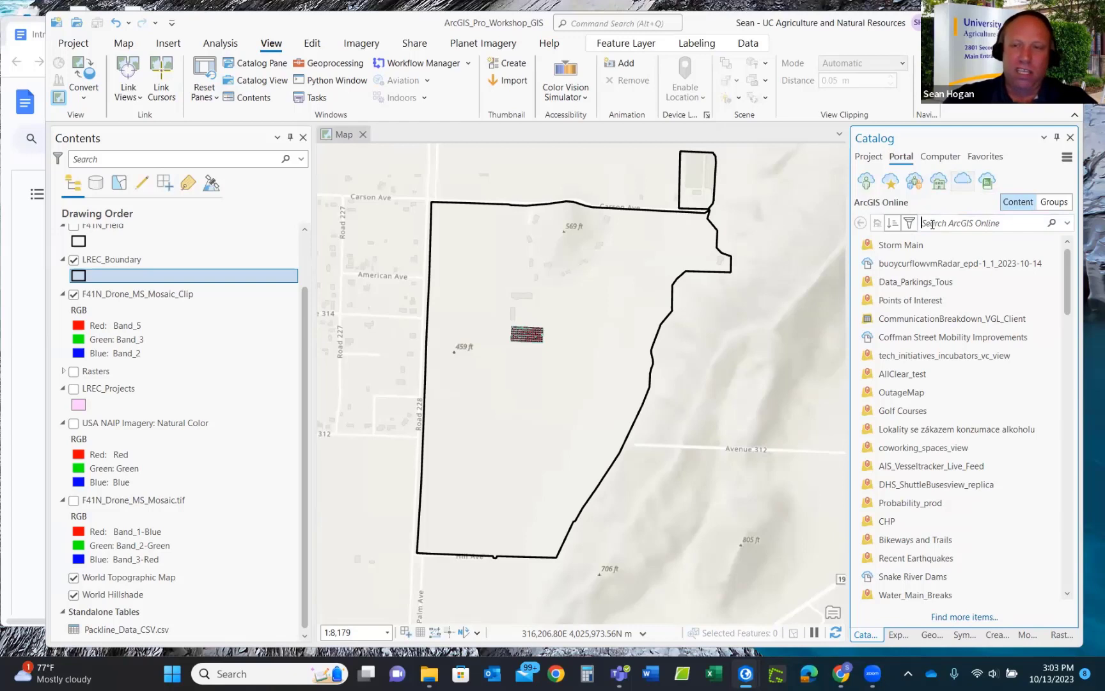
pyautogui.write('LREC')
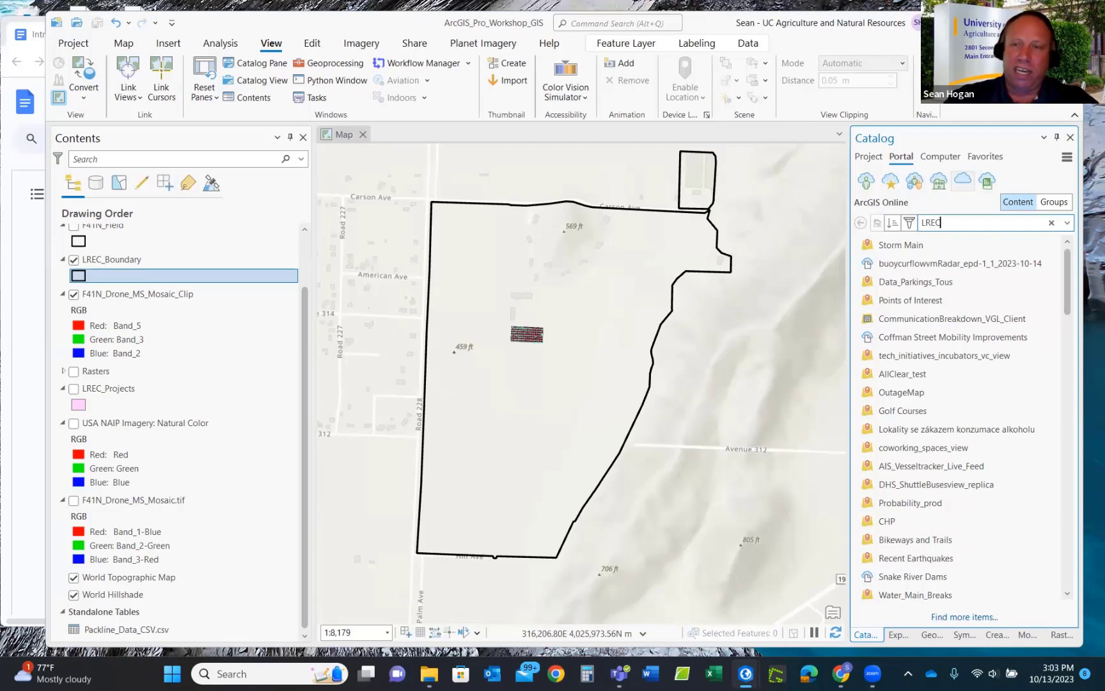
pyautogui.write('_Trees')
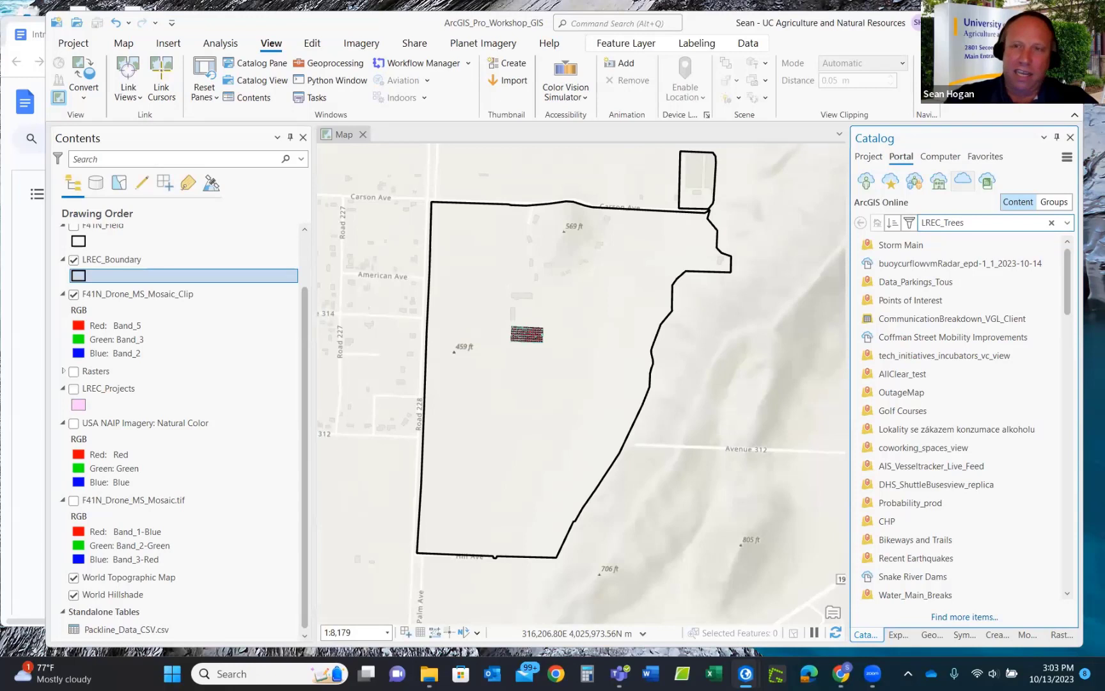
pyautogui.press('Return')
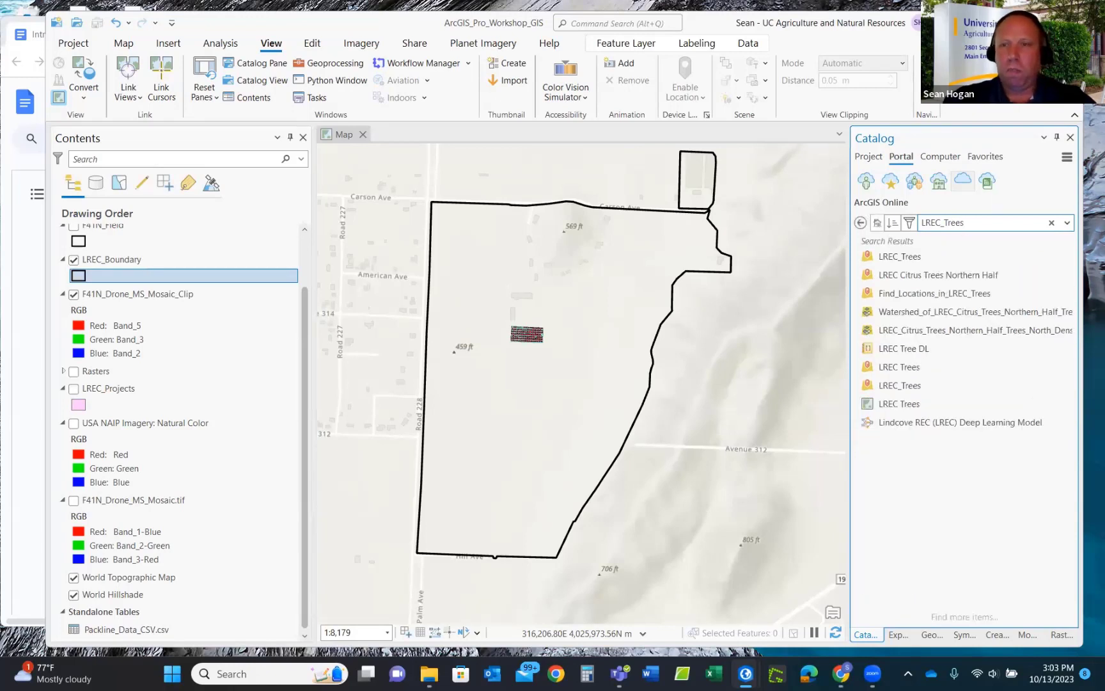
# Check the details of the hosted feature layer LREC_Trees modified 10/21/2022 and add it to the current map.
pyautogui.click(898, 256)
pyautogui.moveTo(899, 256)
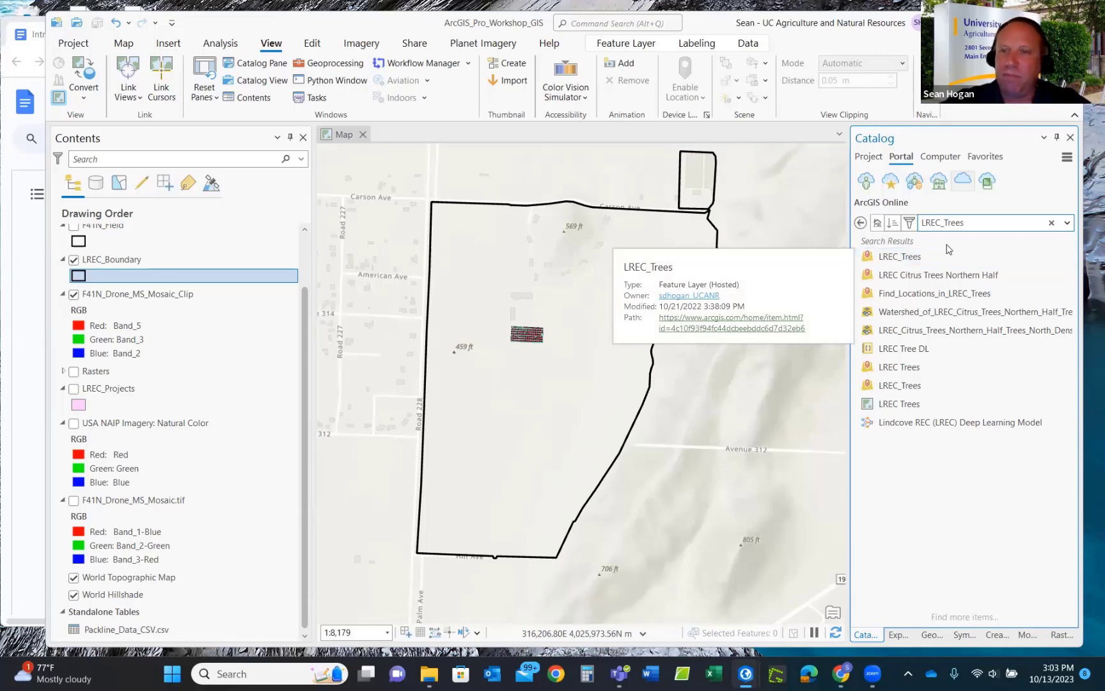
pyautogui.rightClick(902, 261)
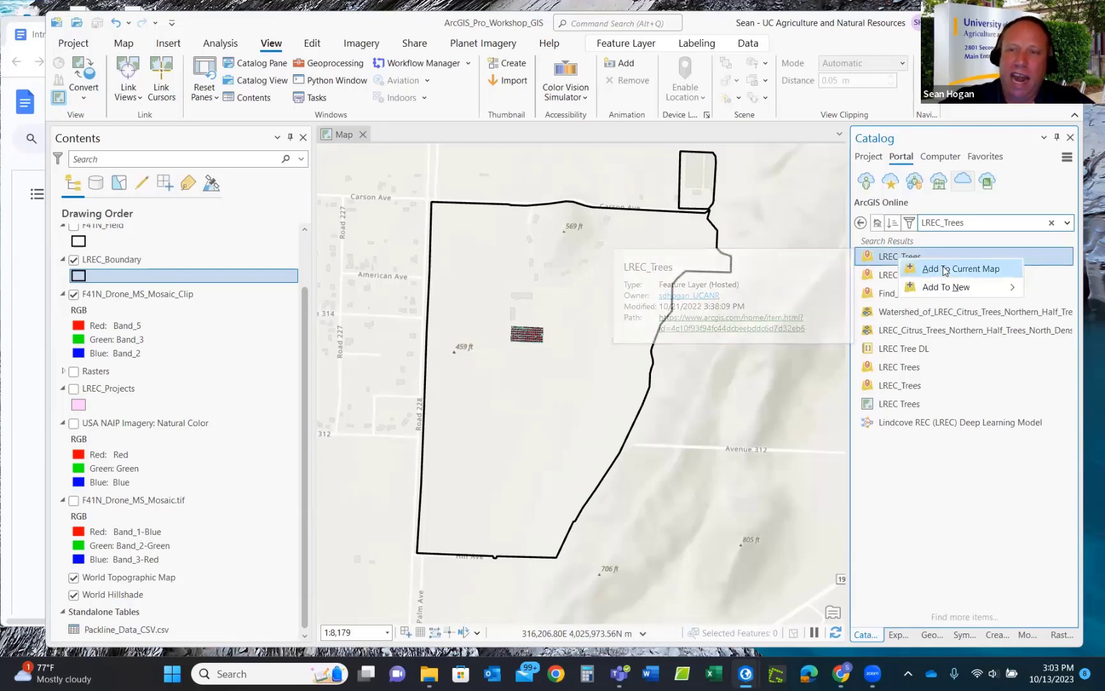
pyautogui.click(944, 269)
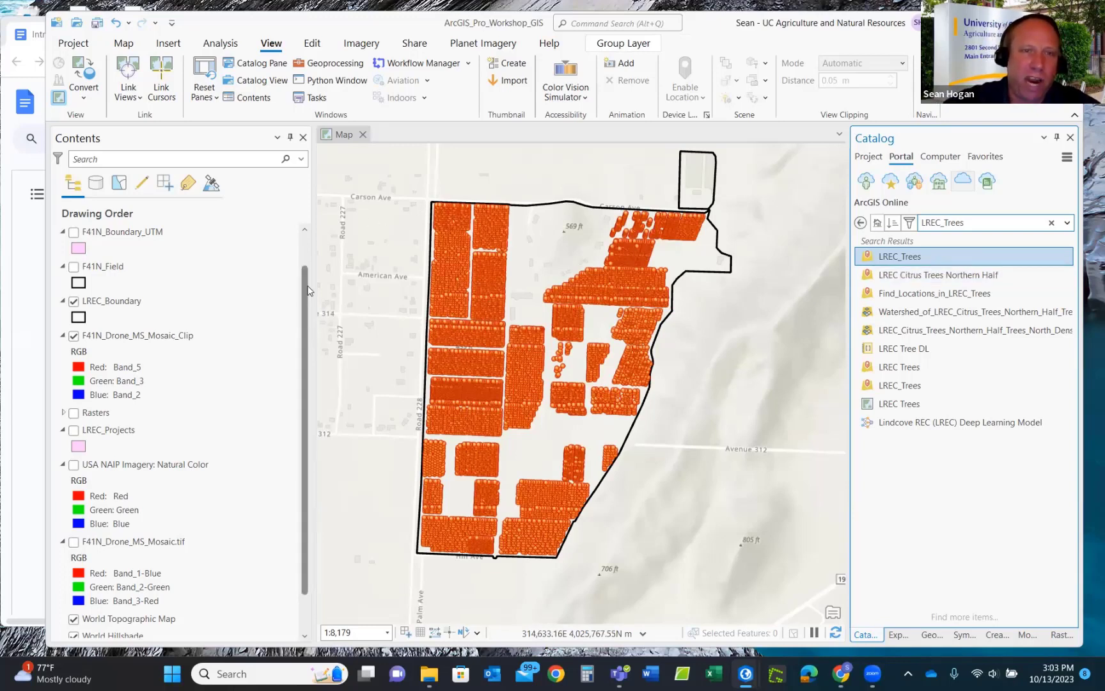
# Move the LREC_Trees point layer out of its group layer and remove the emptied LREC_Trees group from the map.
pyautogui.scroll(2, 303, 287)
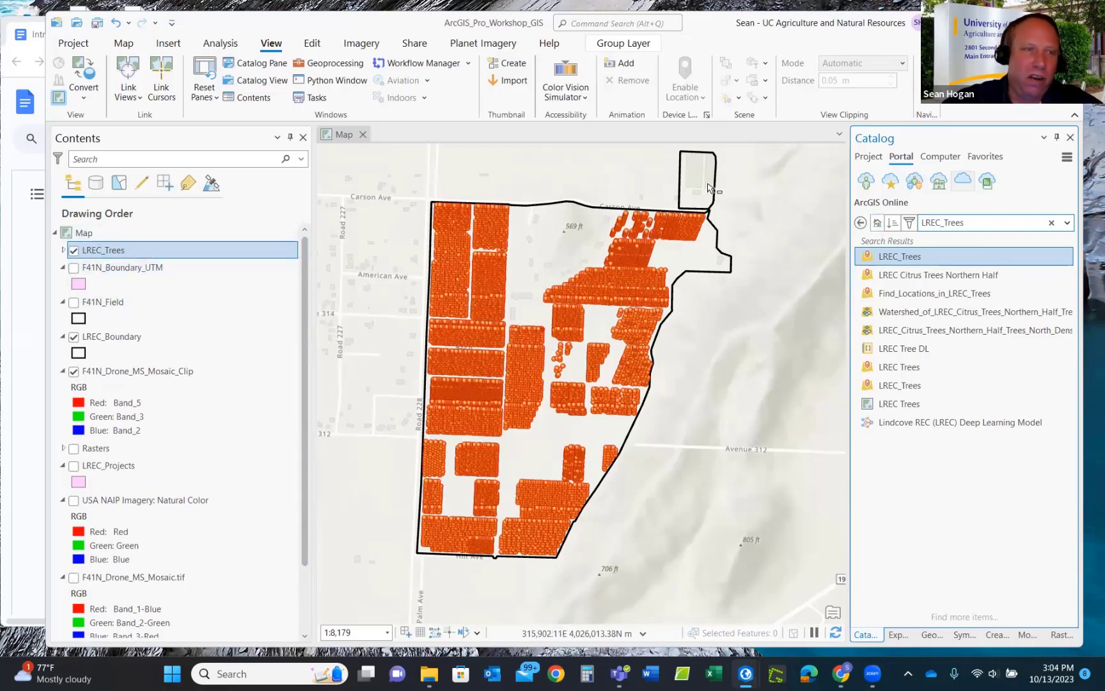
pyautogui.click(64, 250)
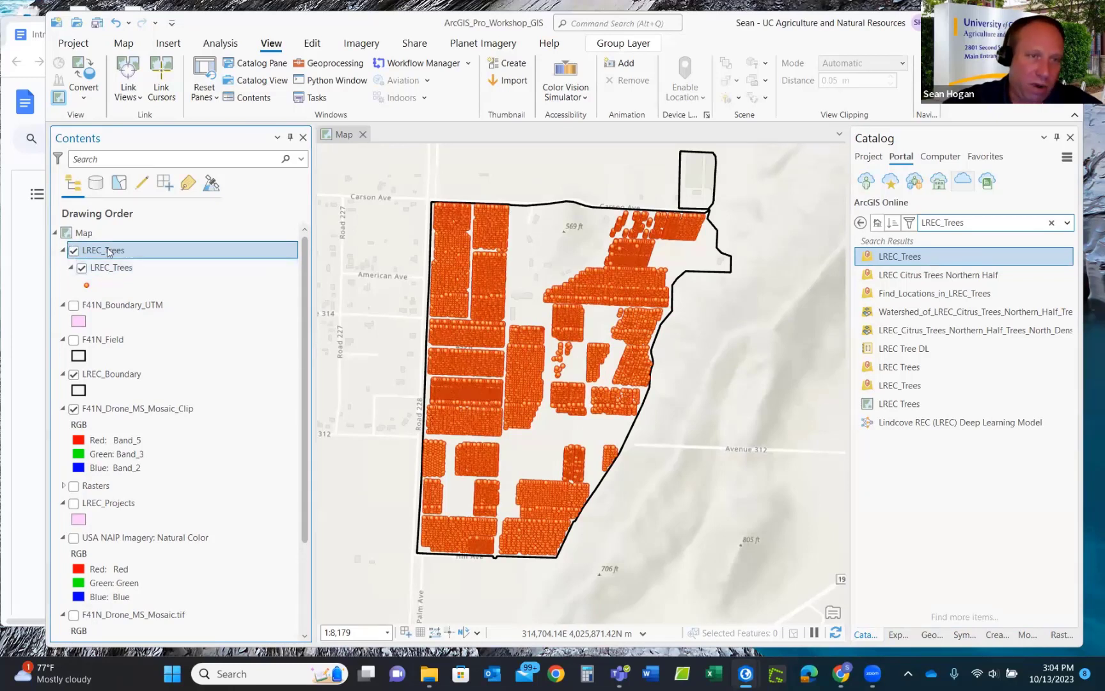
pyautogui.moveTo(113, 268); pyautogui.dragTo(100, 246)
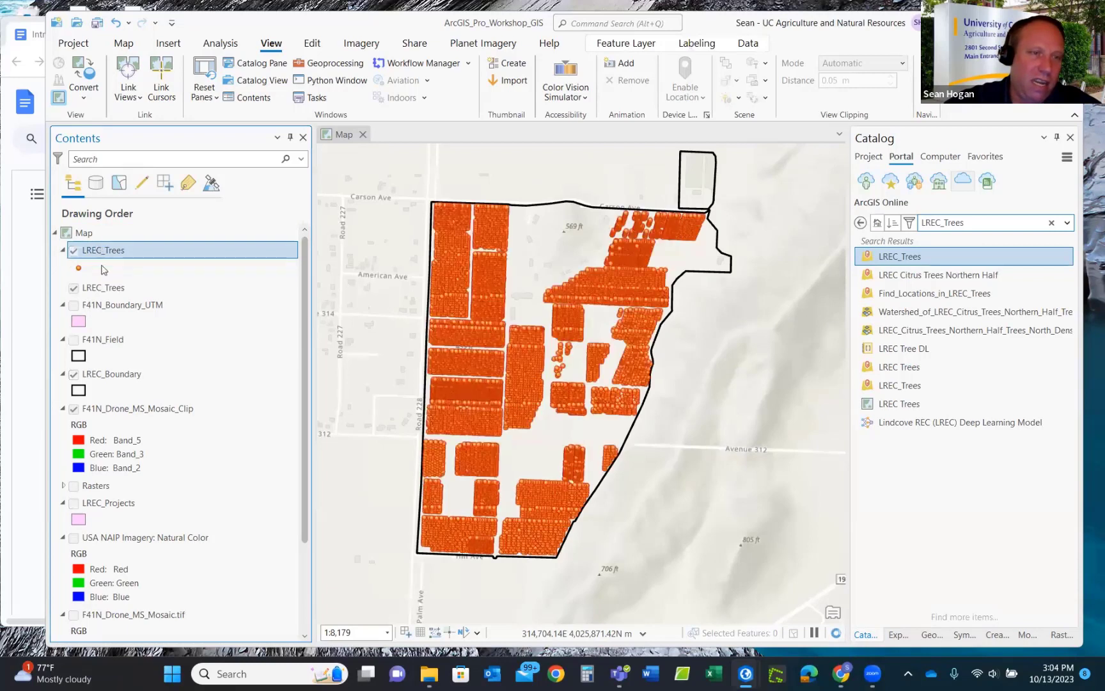
pyautogui.rightClick(98, 293)
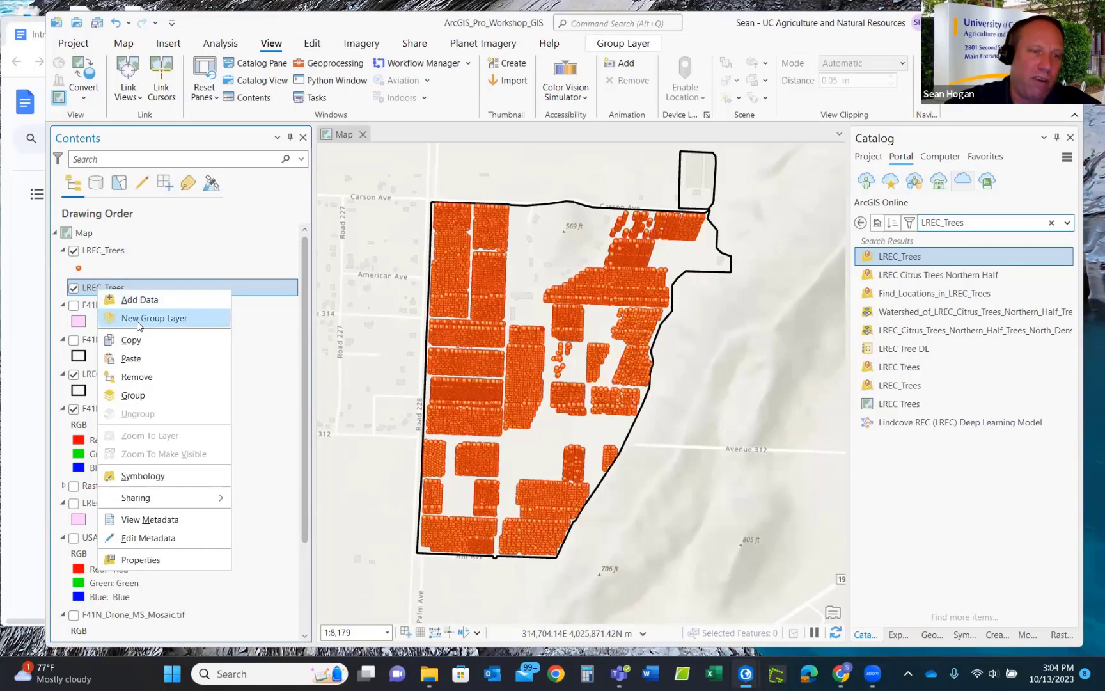
pyautogui.click(142, 378)
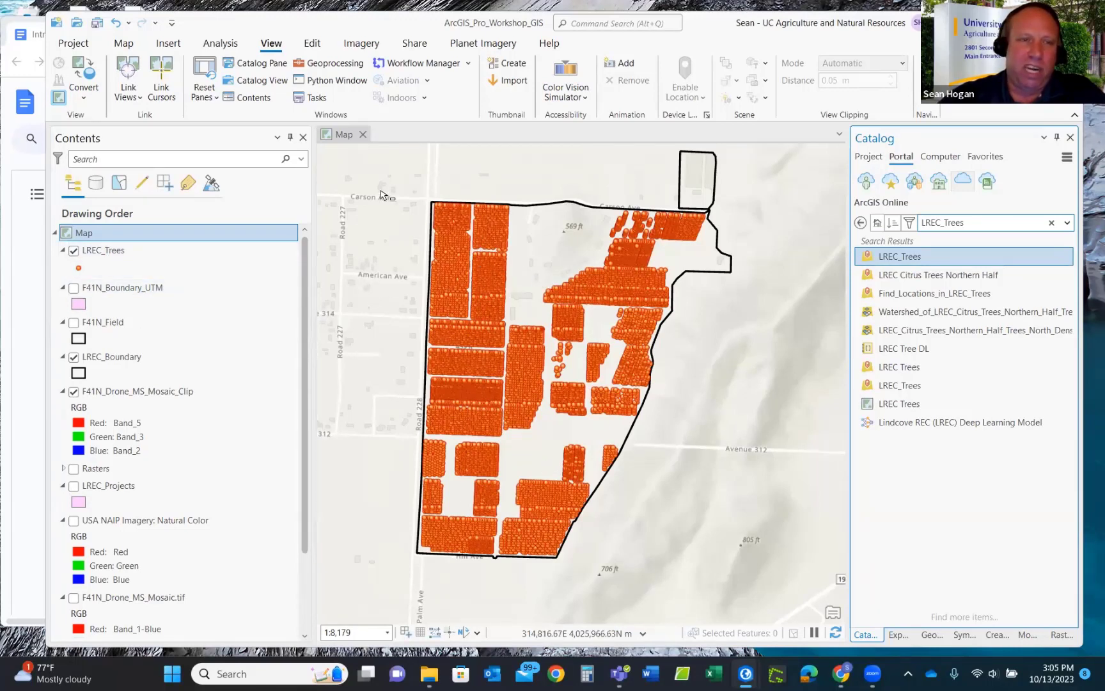
# Open the LREC_Trees attribute table and review its row, column, variety, rootstock, RC and field attributes.
pyautogui.rightClick(106, 252)
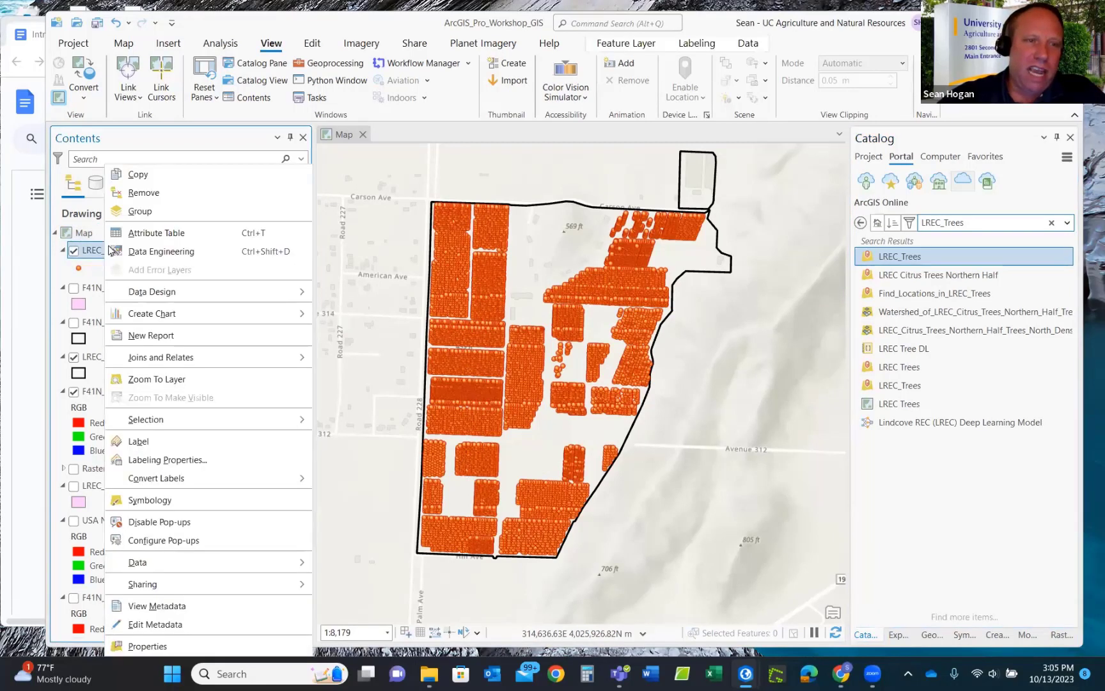
pyautogui.click(156, 233)
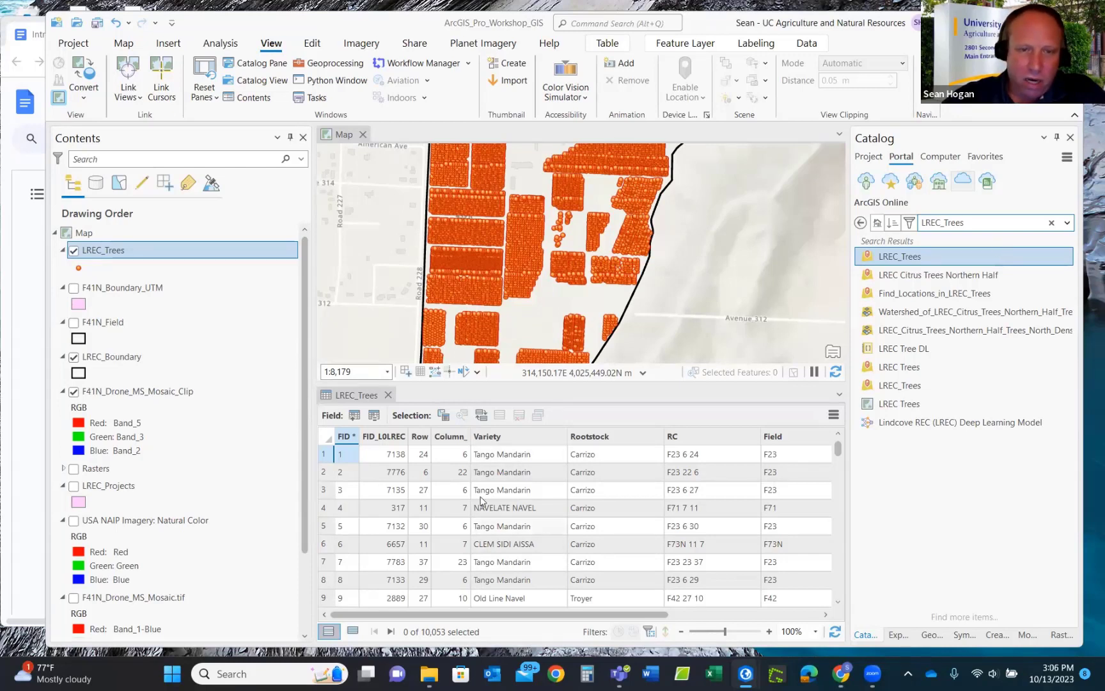
pyautogui.moveTo(440, 444)
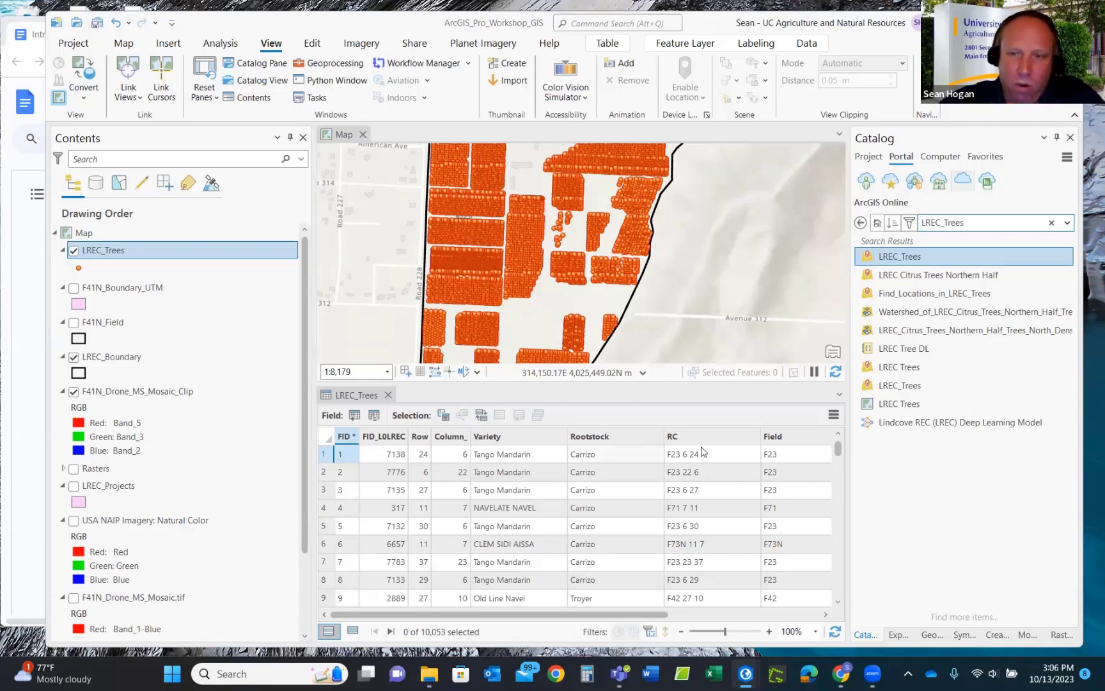
pyautogui.moveTo(779, 438)
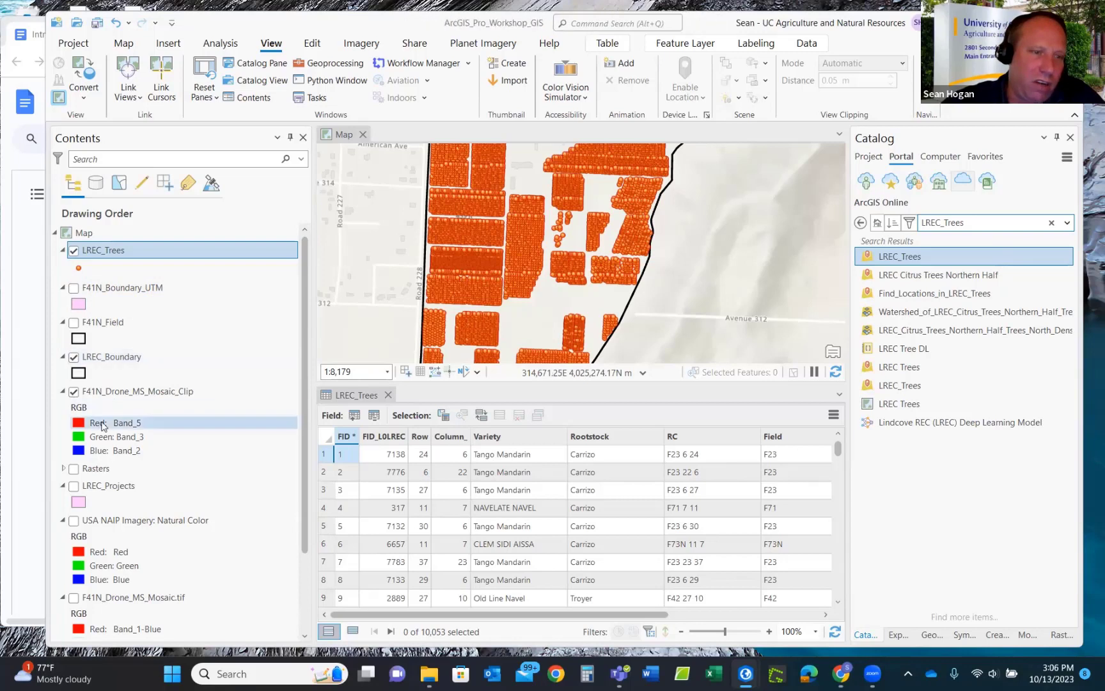
# Check the LREC_Projects and F41N_Boundary_UTM polygons against the trees, moving F41N_Boundary_UTM above LREC_Trees and leaving both polygon layers hidden.
pyautogui.click(73, 486)
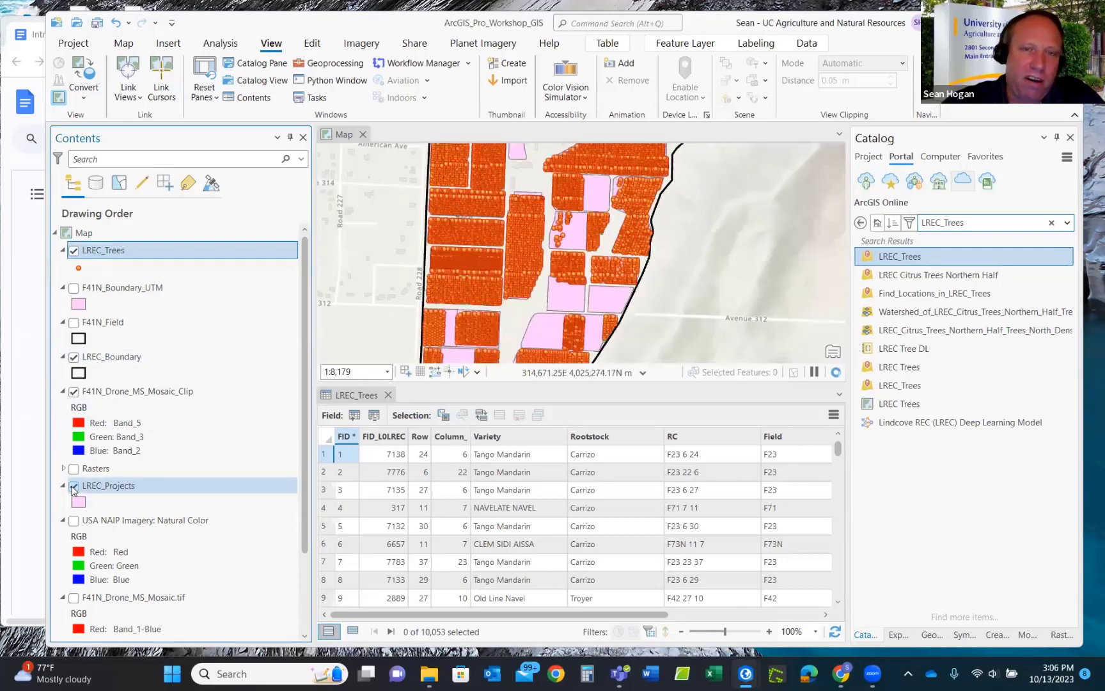
pyautogui.click(74, 486)
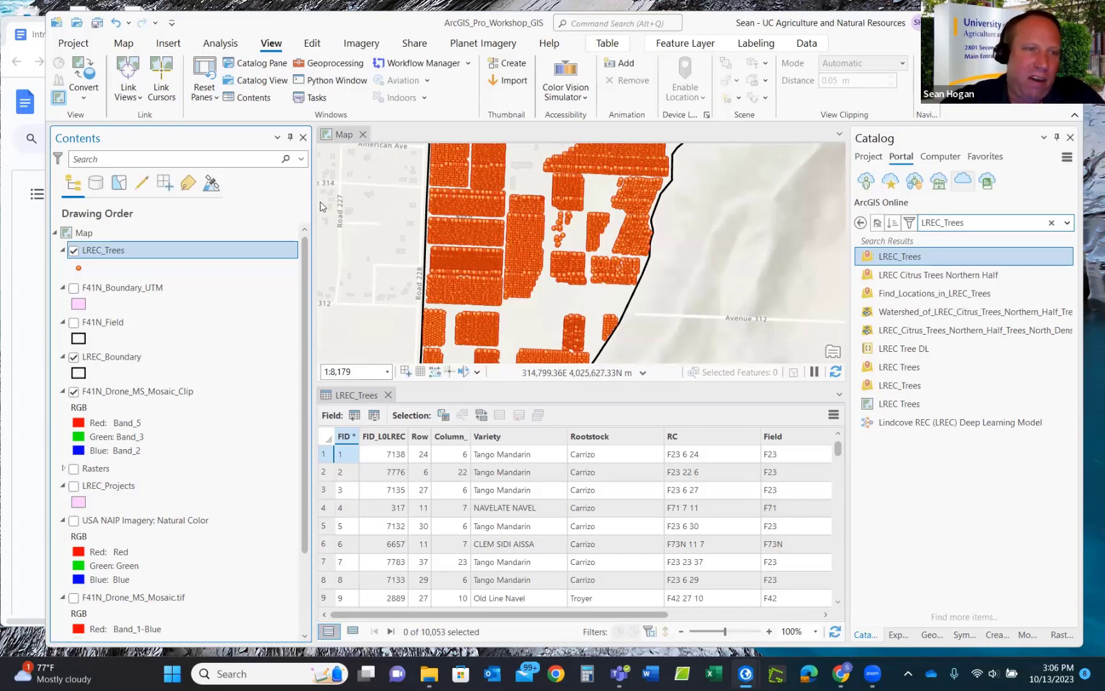
pyautogui.click(74, 288)
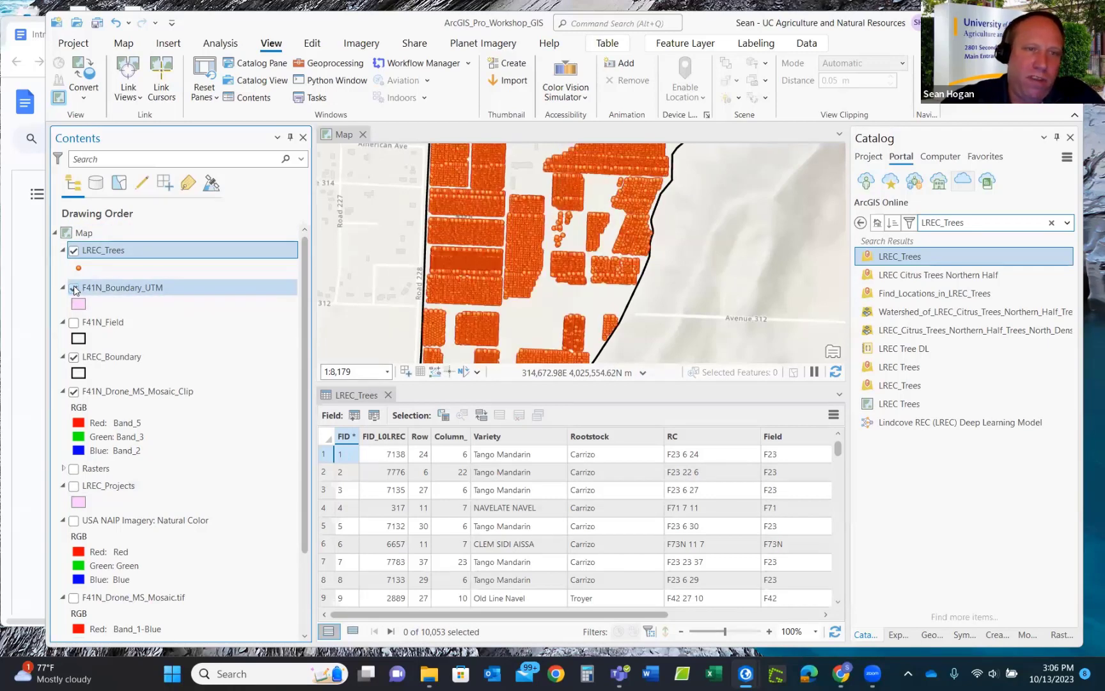
pyautogui.moveTo(106, 293); pyautogui.dragTo(102, 255)
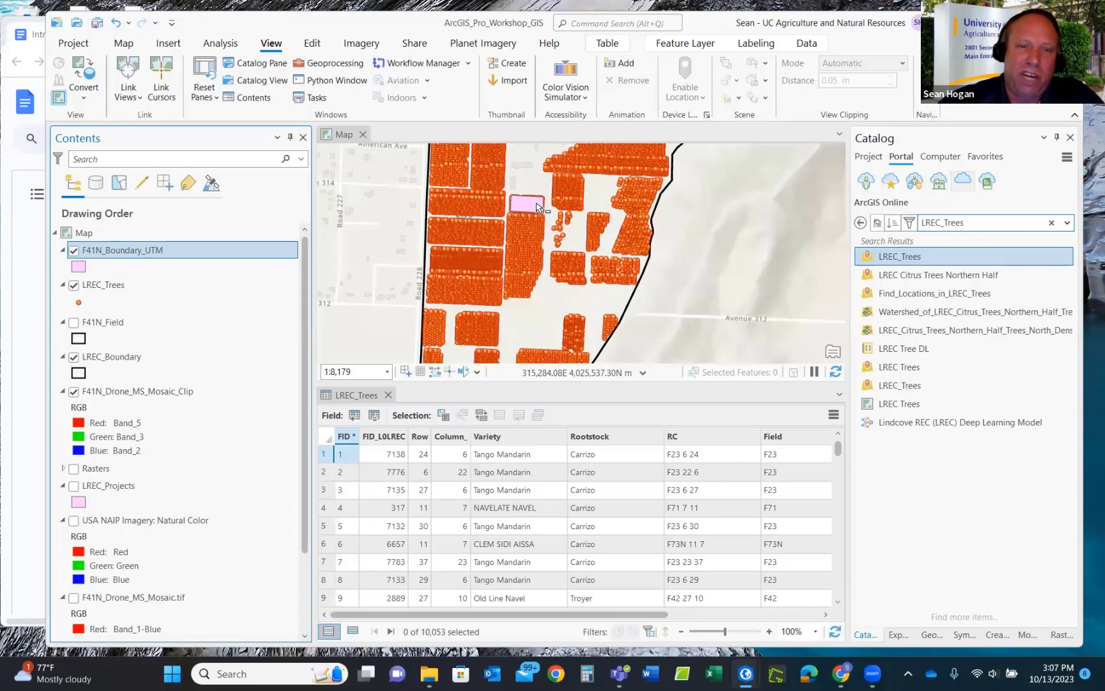
pyautogui.click(74, 250)
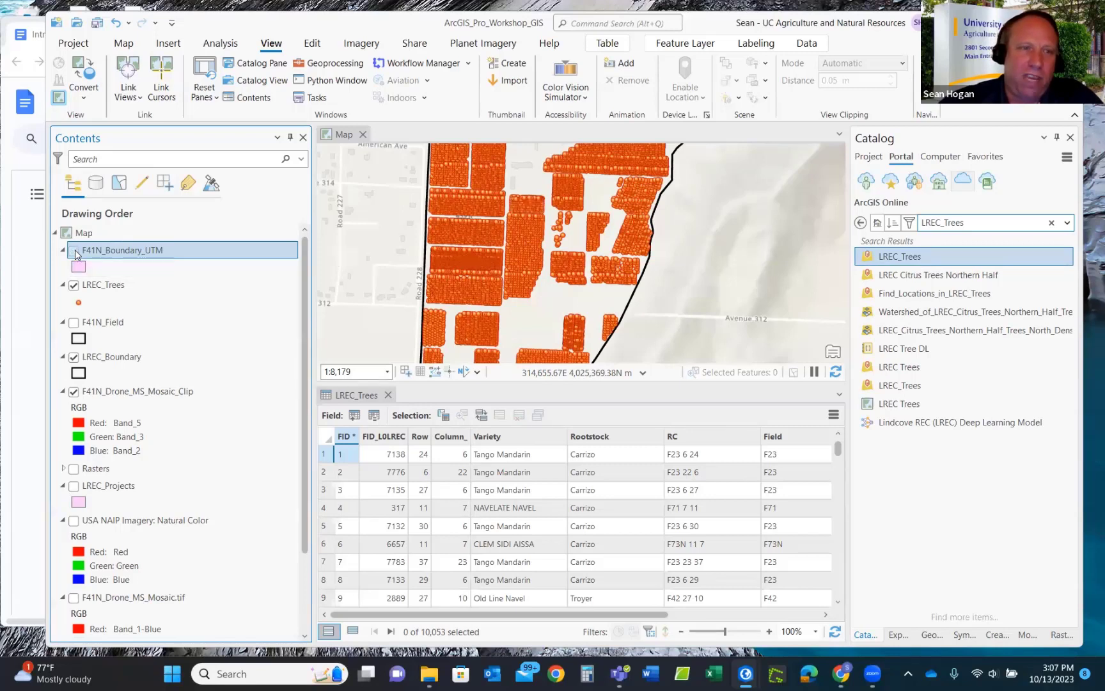
# Move the F41N_Field layer to the top of the drawing order and display its outline over the trees.
pyautogui.click(97, 321)
pyautogui.moveTo(98, 320); pyautogui.dragTo(102, 250)
pyautogui.click(74, 250)
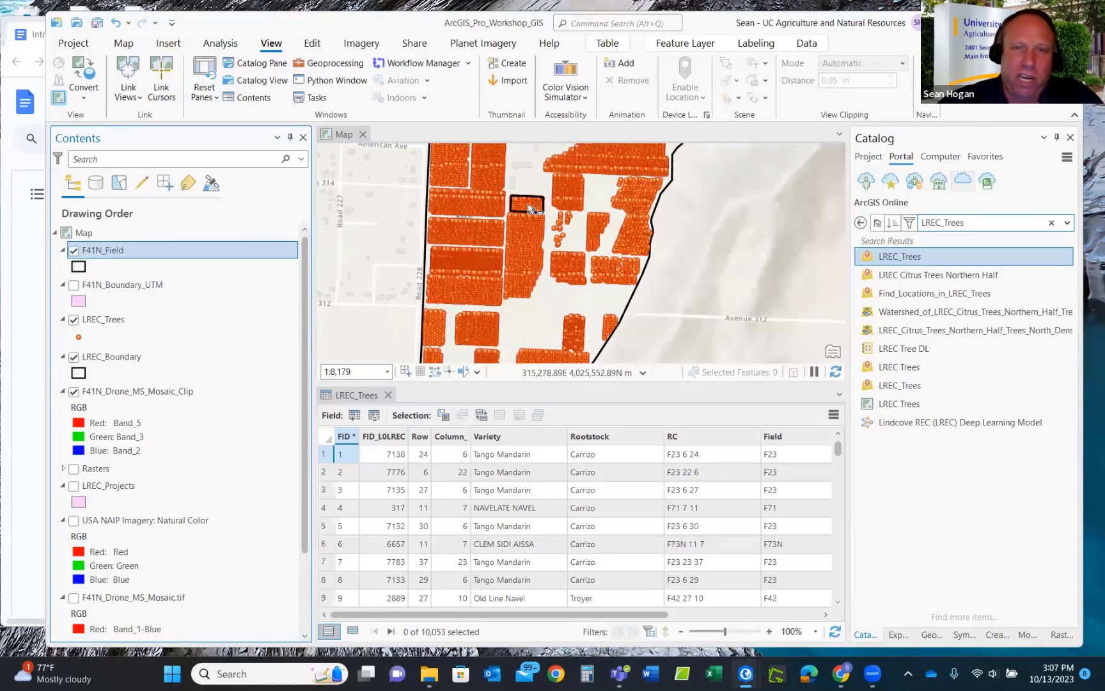
pyautogui.scroll(4, 527, 199)
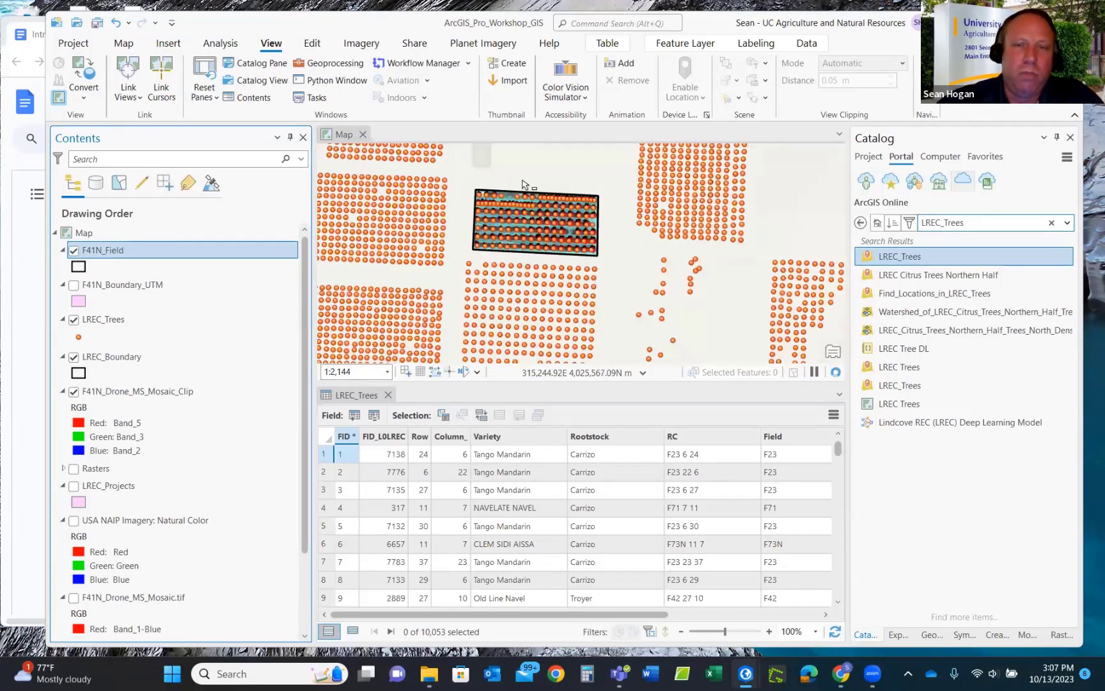
pyautogui.scroll(1, 528, 197)
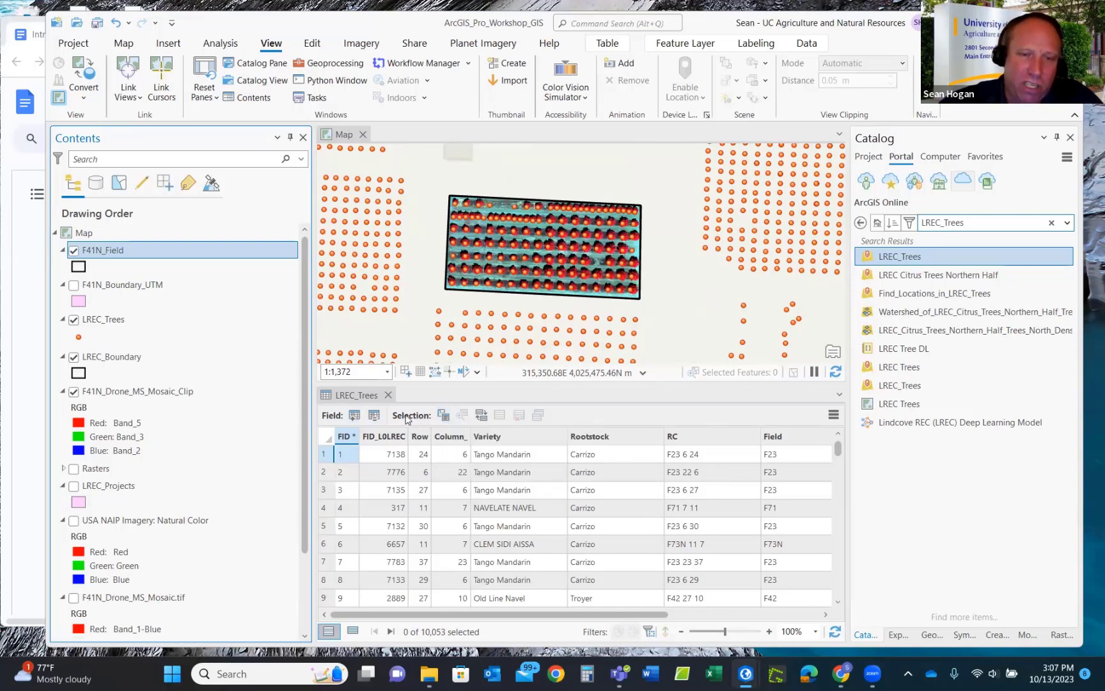
# Select the LREC_Trees features by attribute with a new selection where Field begins with F41N.
pyautogui.click(444, 415)
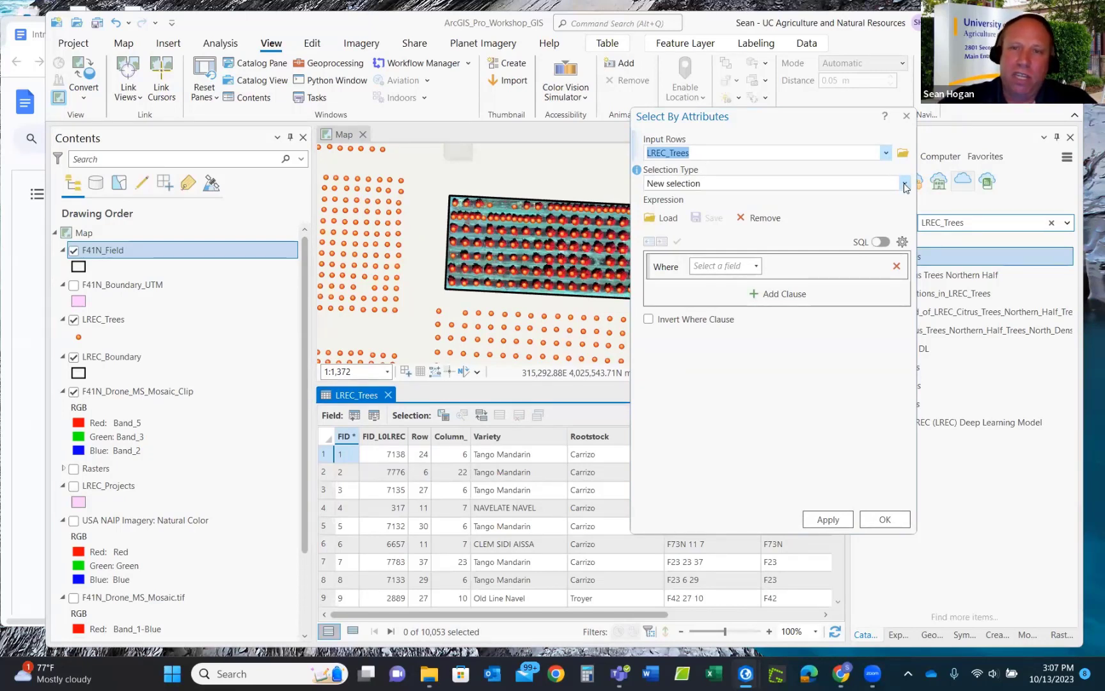
pyautogui.click(756, 268)
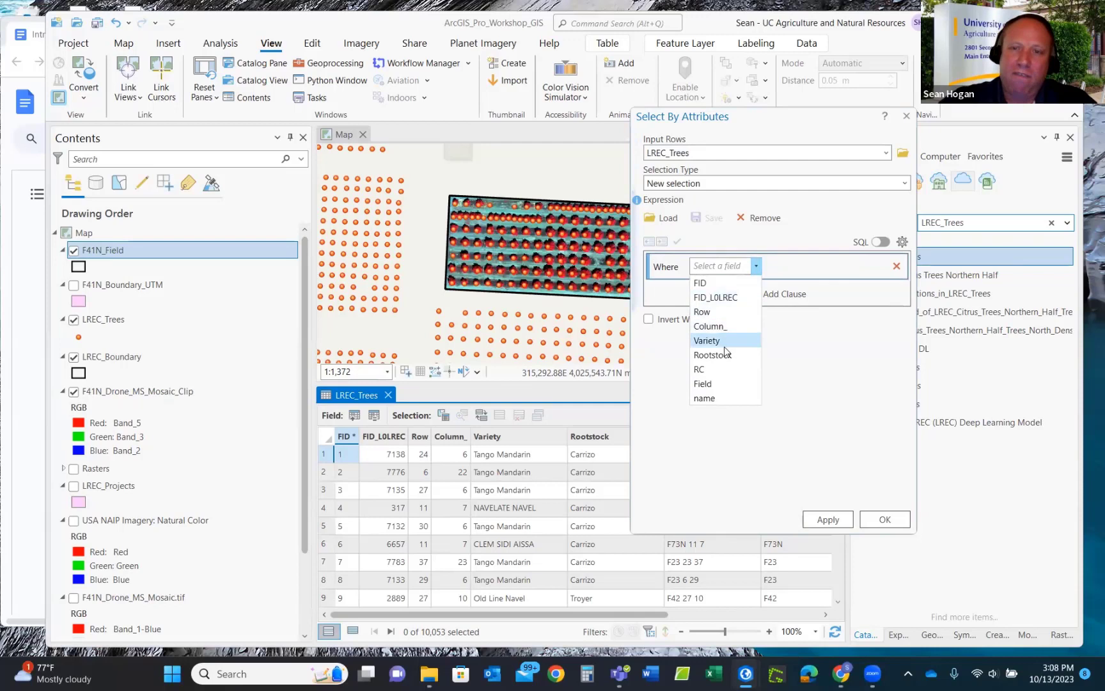
pyautogui.click(703, 384)
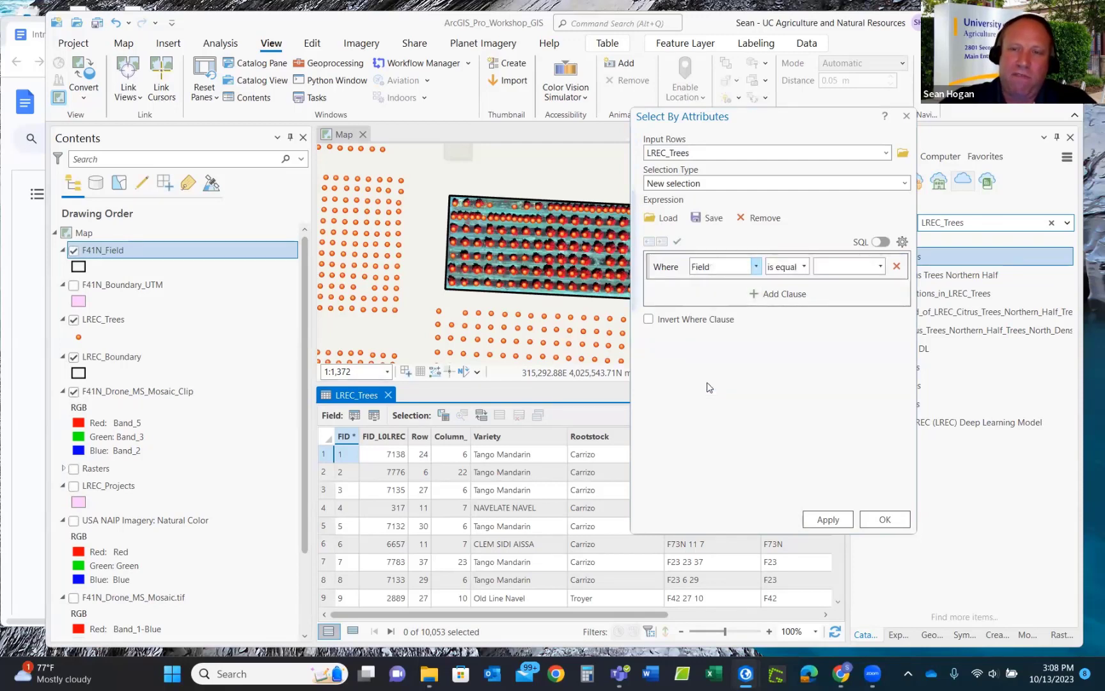
pyautogui.click(806, 271)
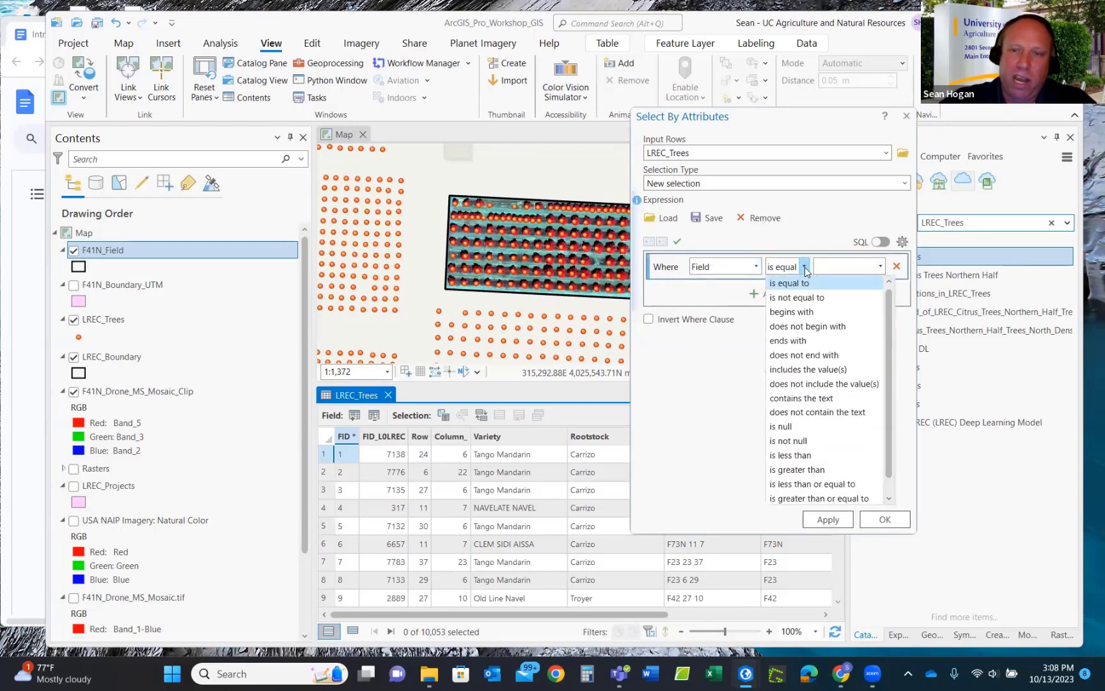
pyautogui.click(796, 315)
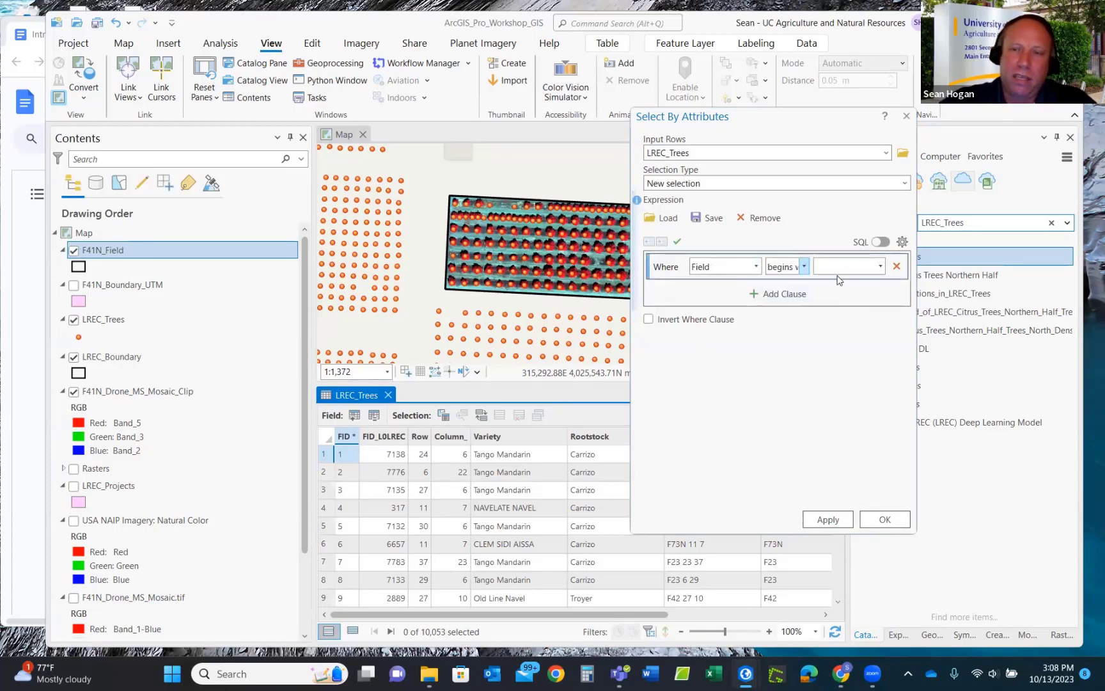
pyautogui.click(881, 267)
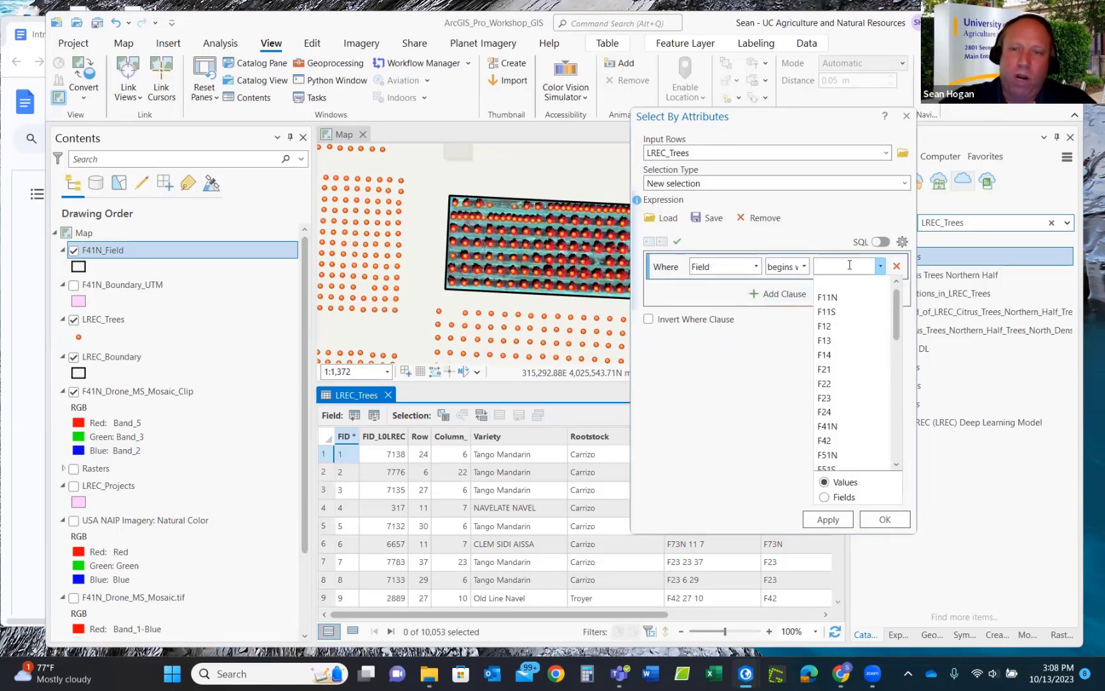
pyautogui.click(824, 429)
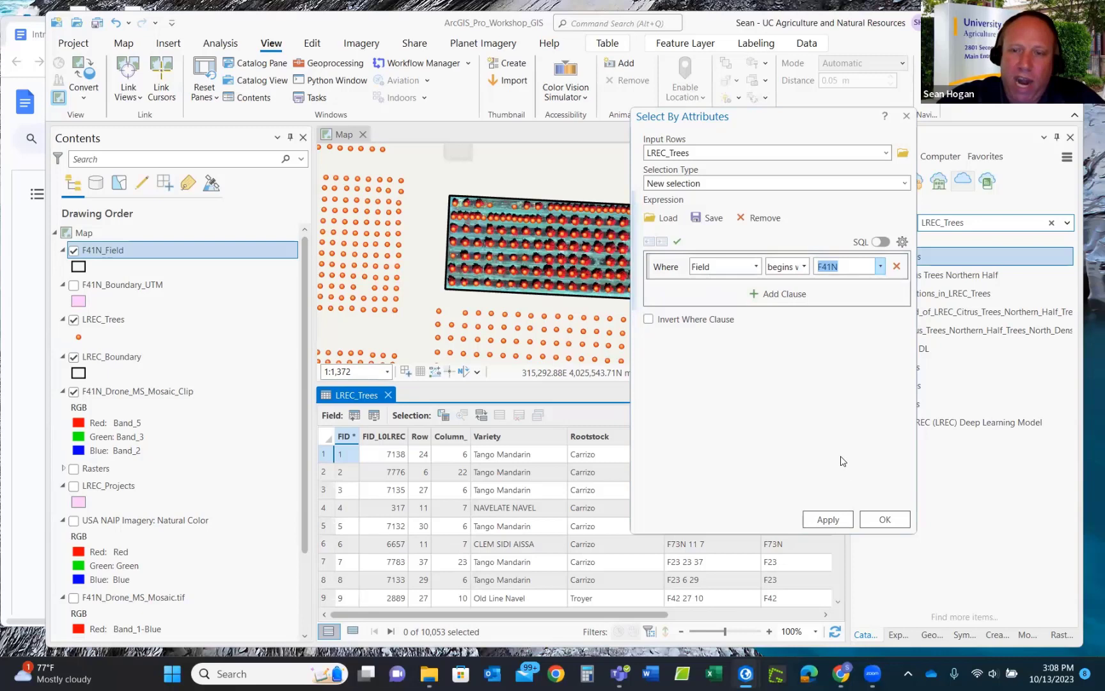
pyautogui.click(881, 521)
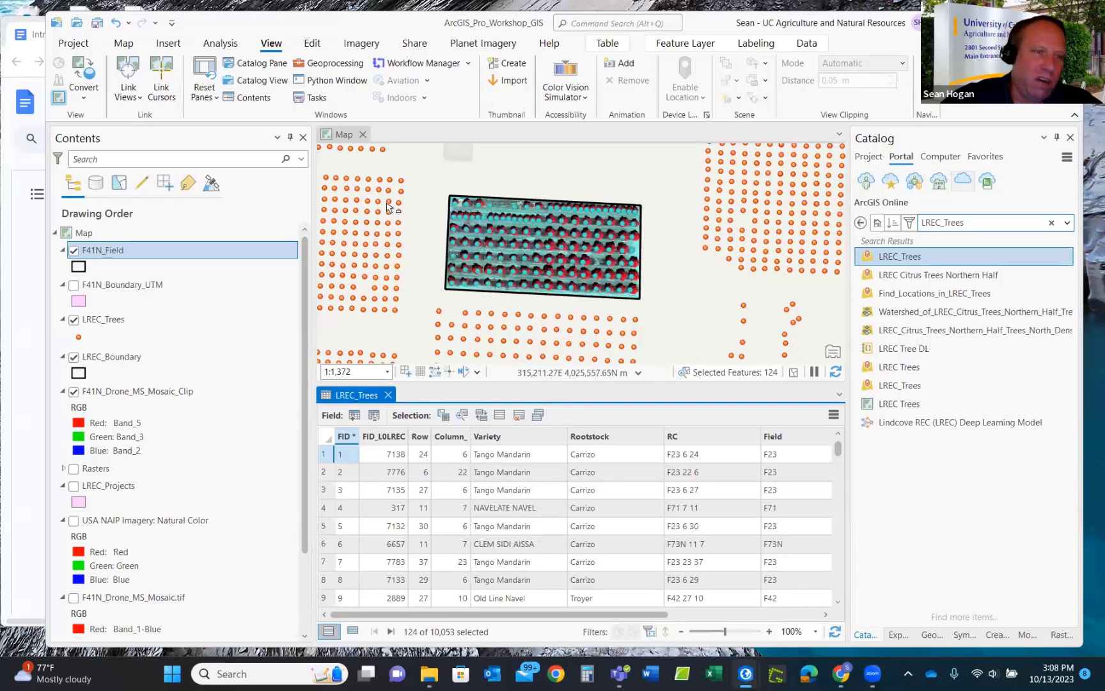
pyautogui.rightClick(114, 320)
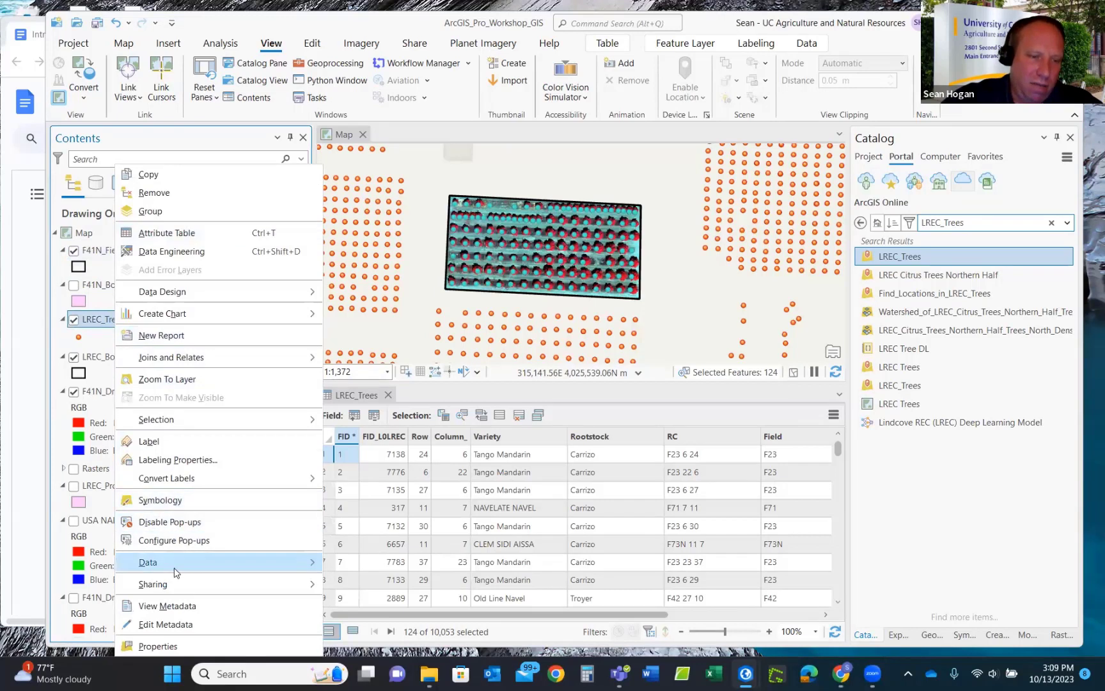
pyautogui.moveTo(176, 570)
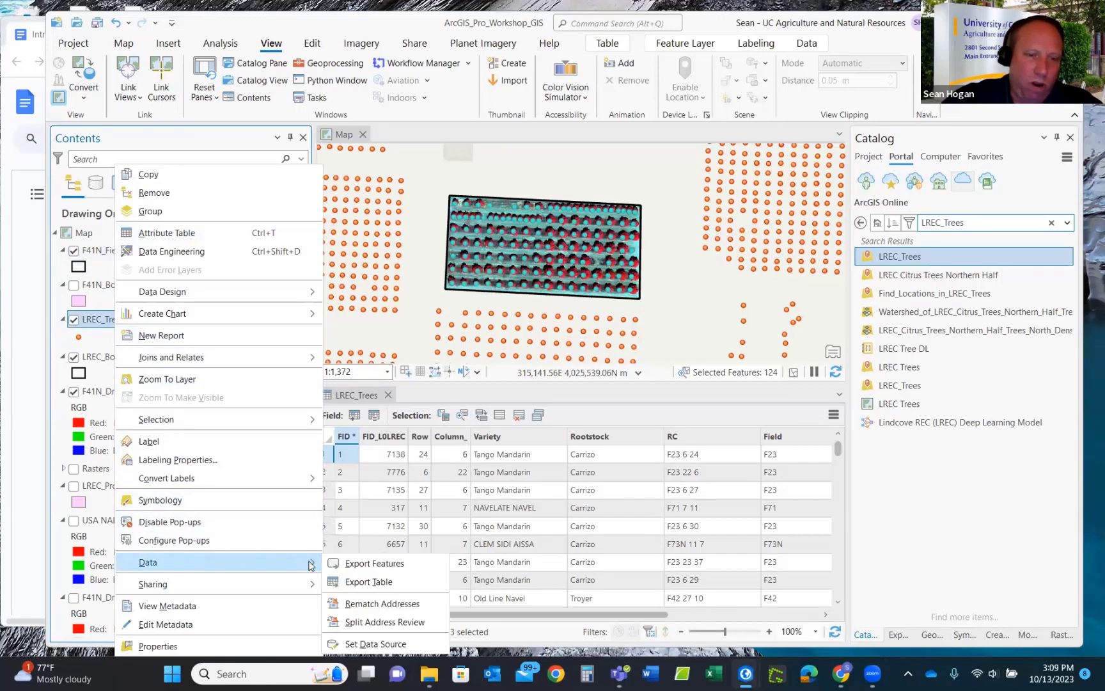
pyautogui.click(369, 564)
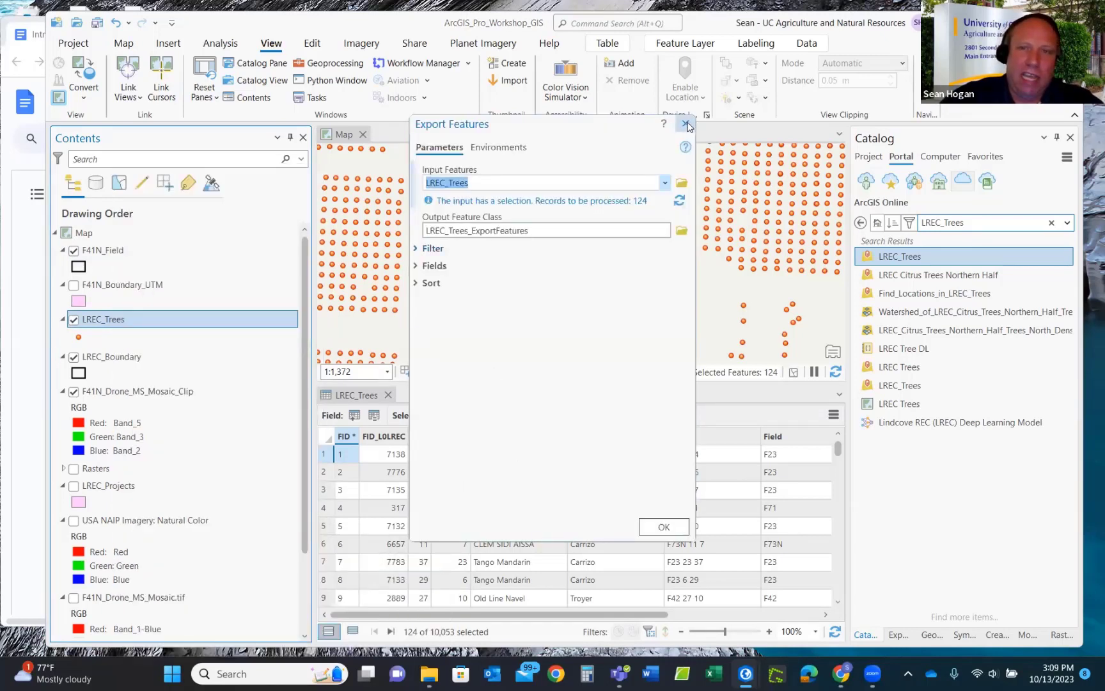
pyautogui.click(686, 124)
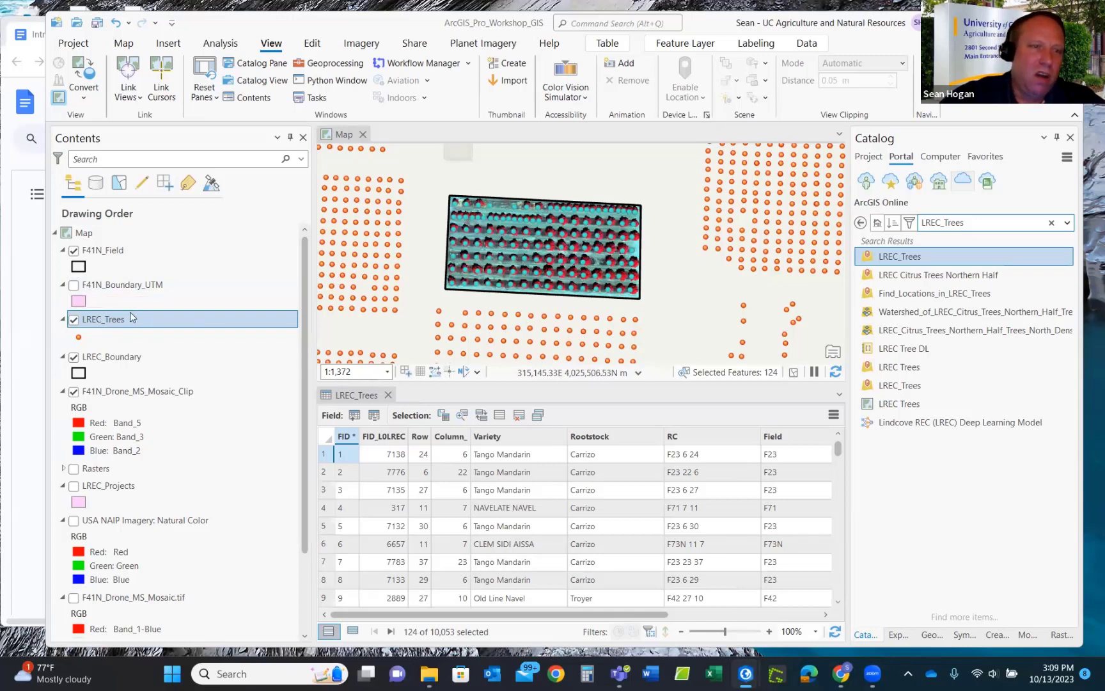
# Set up a feature export of the selected LREC_Trees points with the output feature class F41N_Trees_UTM in the ArcGIS_Pro_Workshop_GIS geodatabase.
pyautogui.rightClick(98, 323)
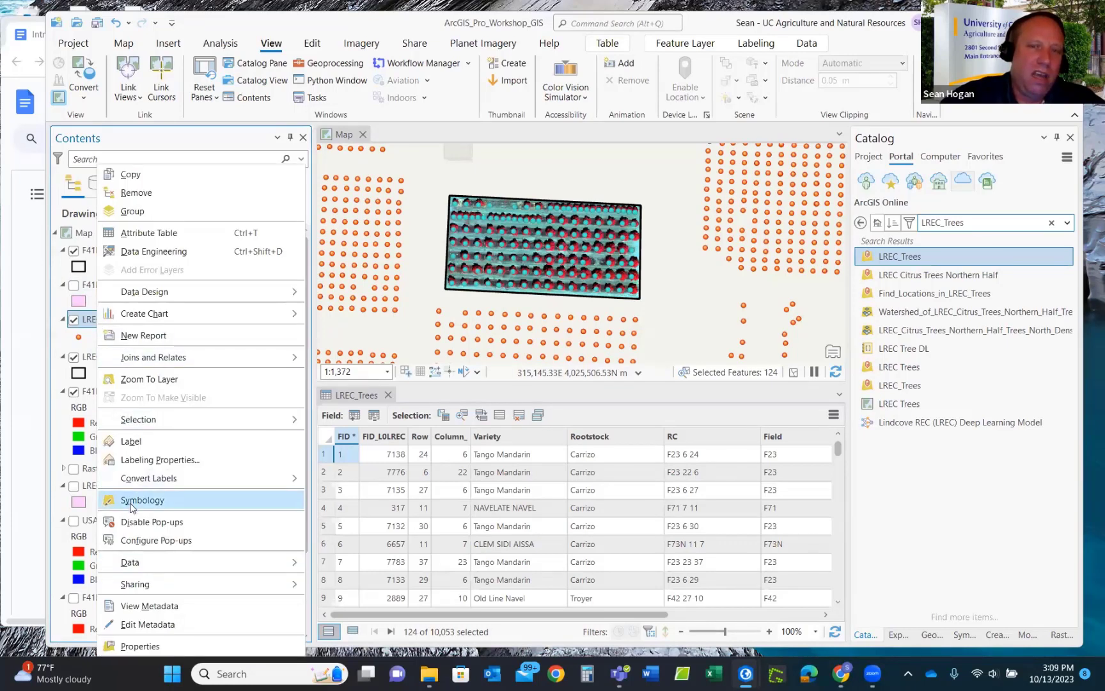
pyautogui.moveTo(190, 571)
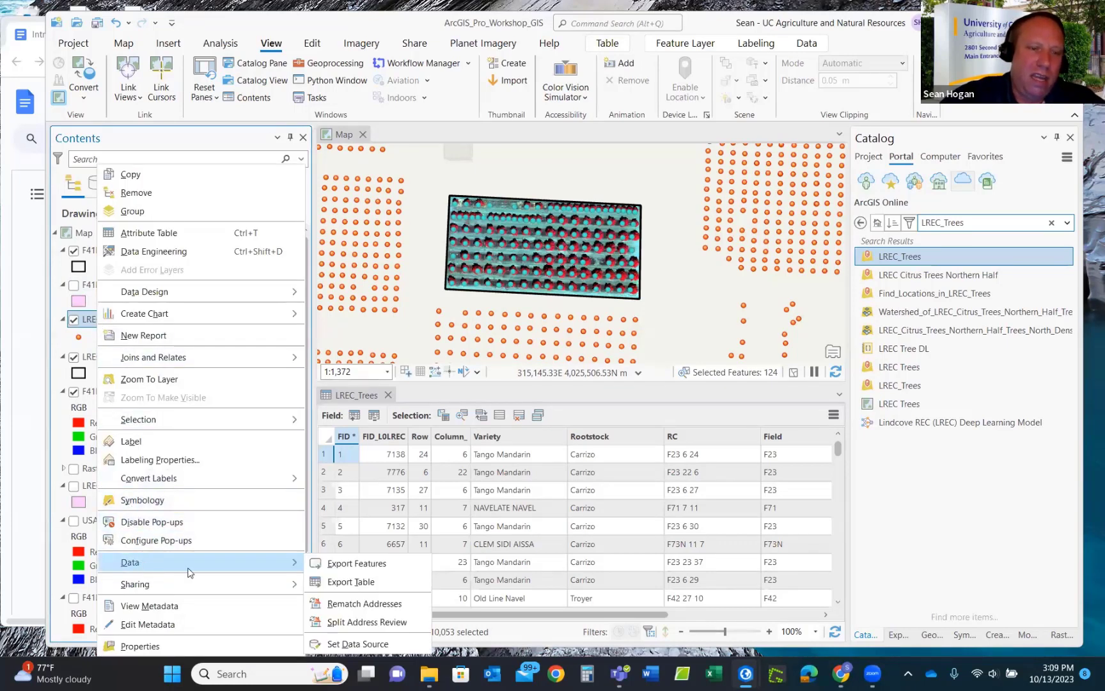
pyautogui.click(360, 565)
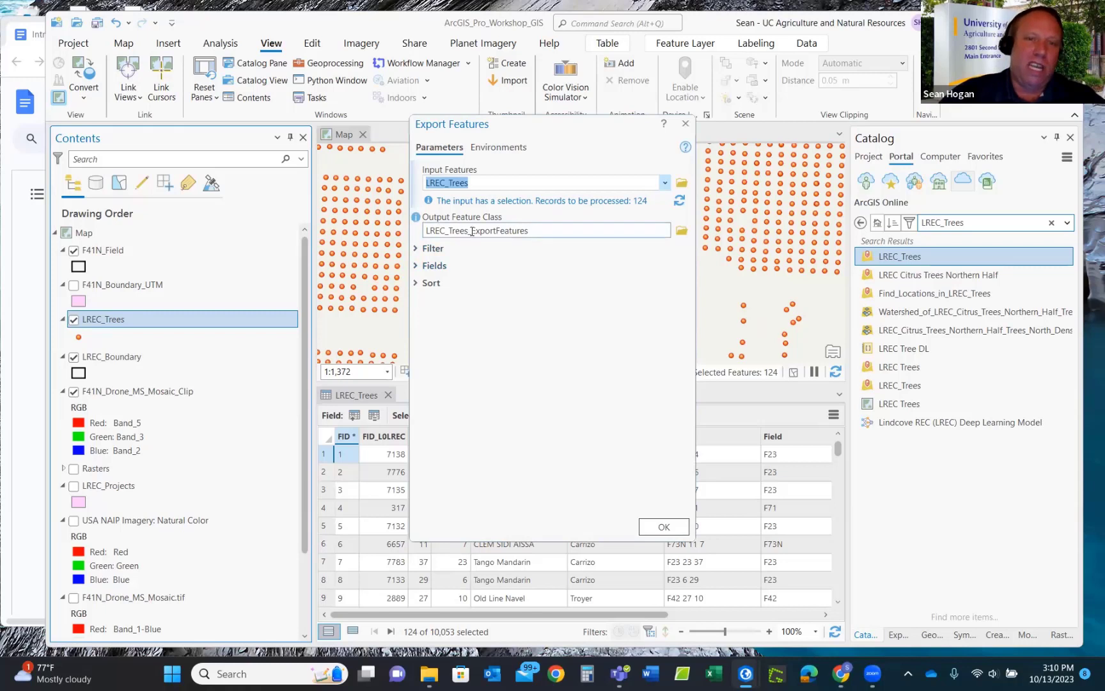
pyautogui.click(553, 231)
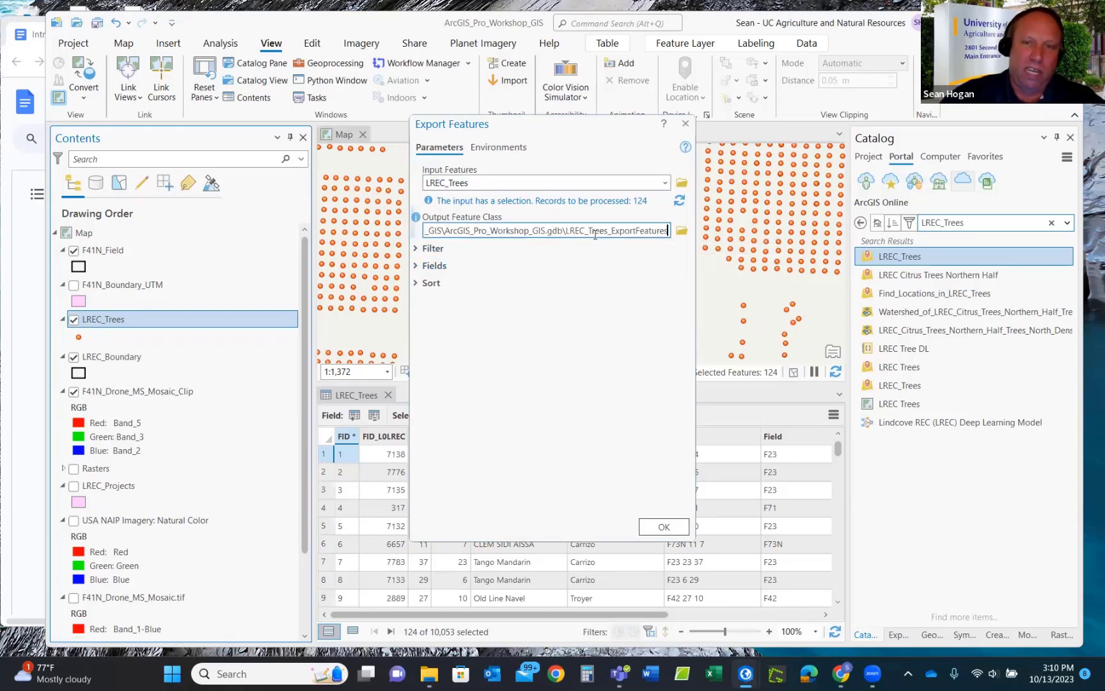
pyautogui.moveTo(566, 231); pyautogui.dragTo(684, 238)
pyautogui.write('kshop')
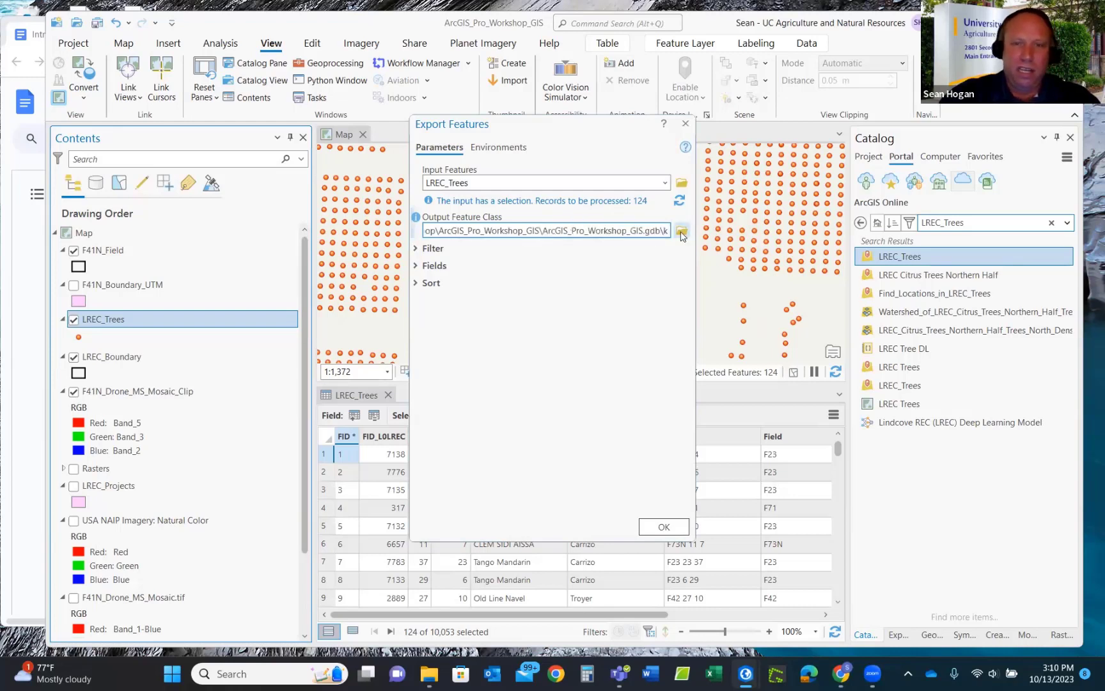
pyautogui.press('BackSpace')
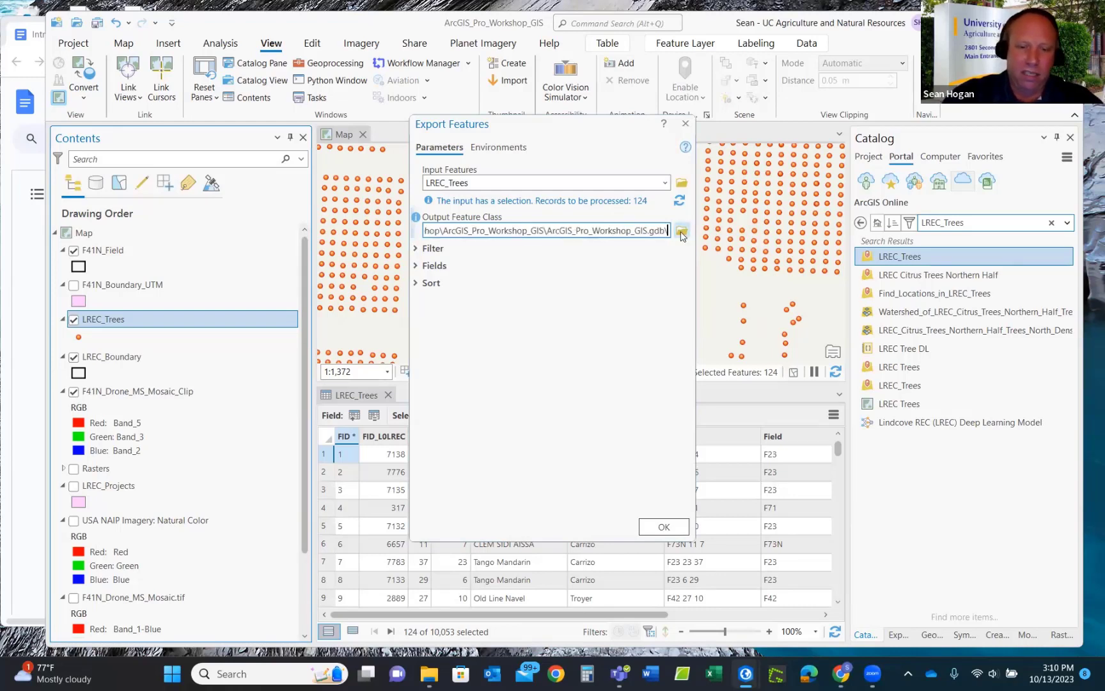
pyautogui.write('F')
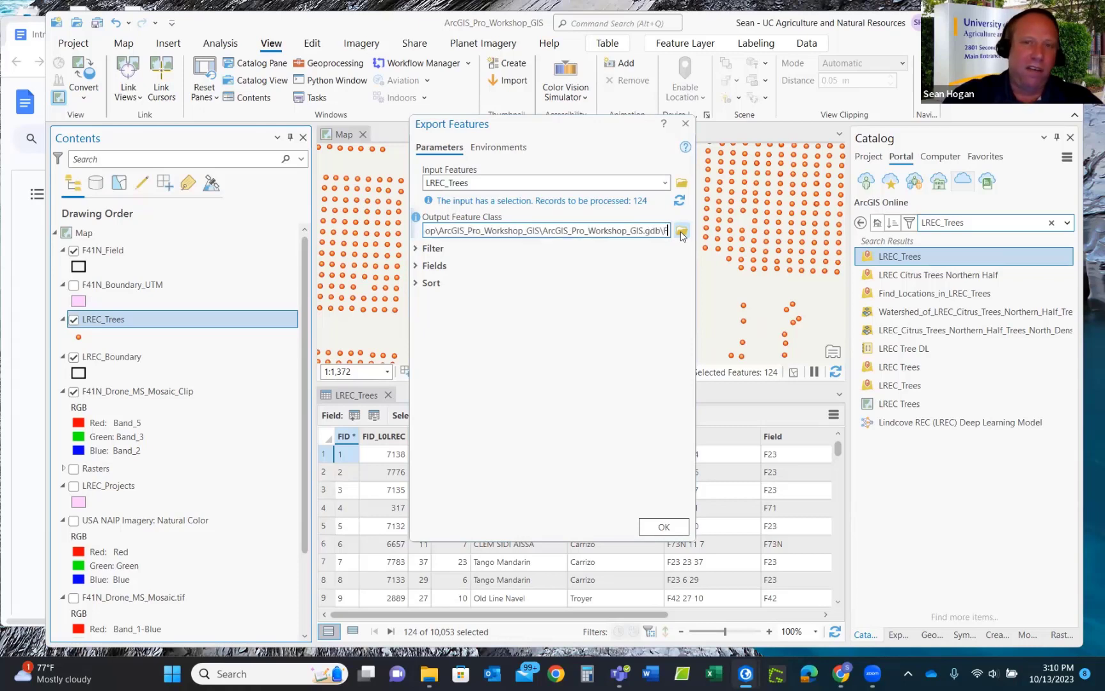
pyautogui.write('4')
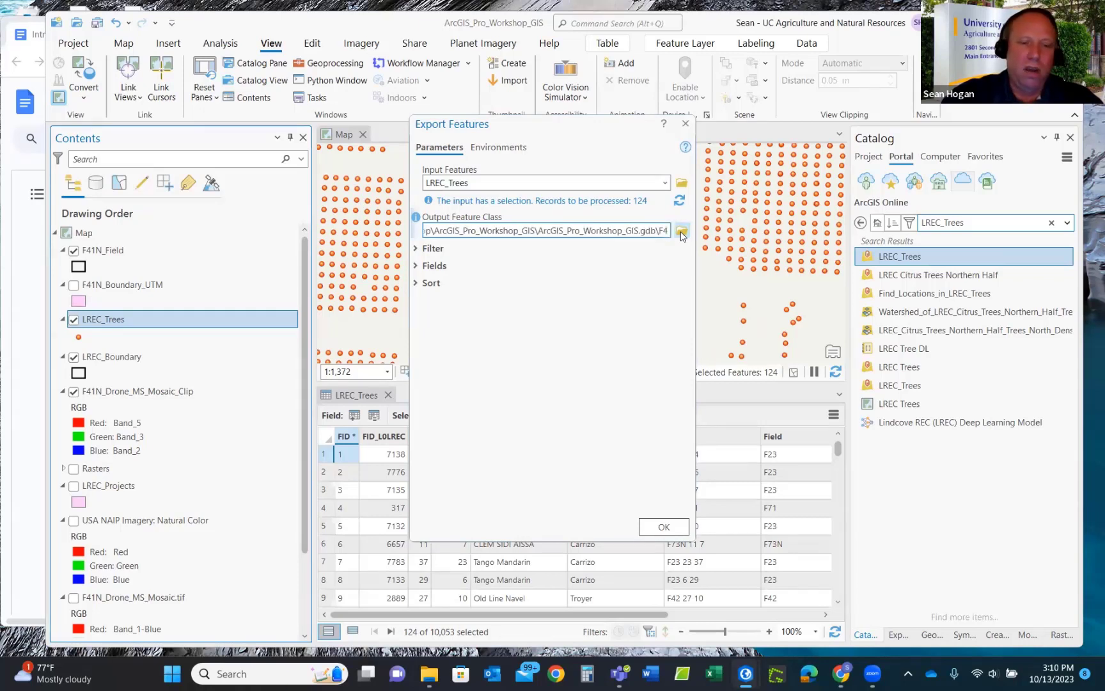
pyautogui.write('1N')
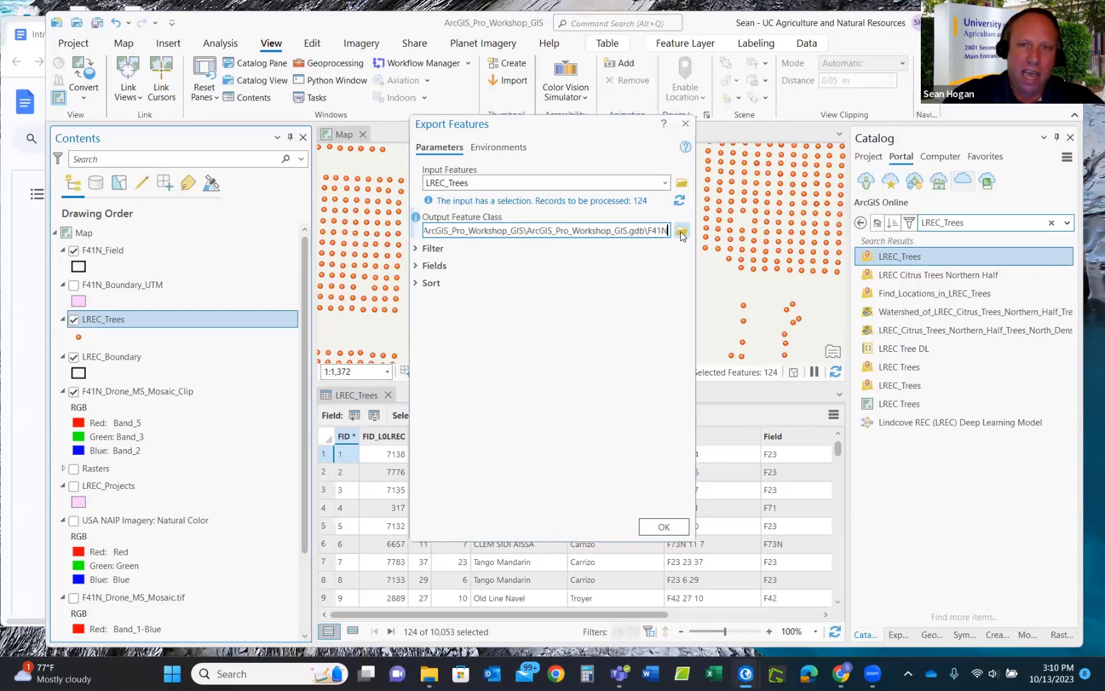
pyautogui.write('_Trees')
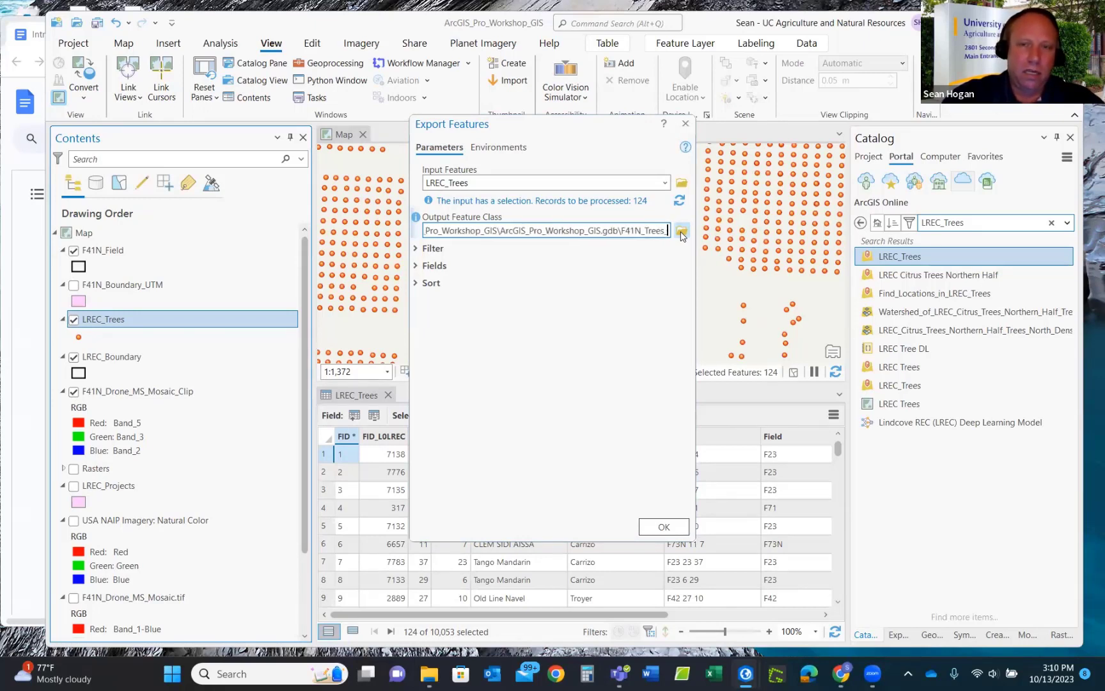
pyautogui.write('_UTM')
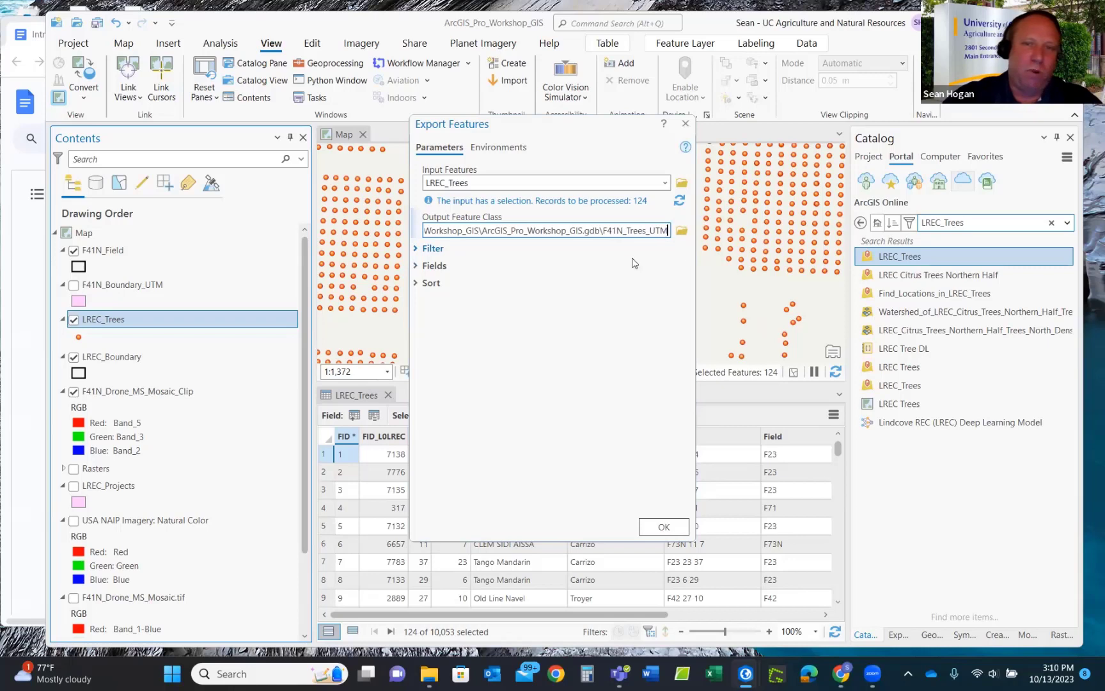
# Review the export's environment settings, output feature class path and input features.
pyautogui.click(503, 148)
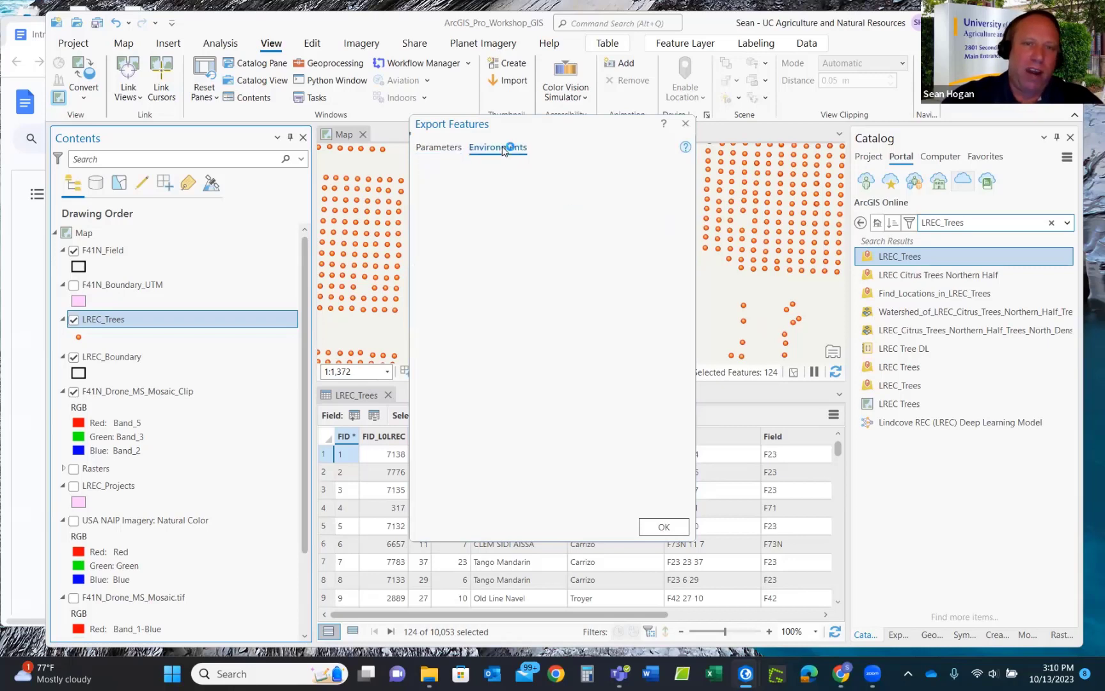
pyautogui.click(445, 150)
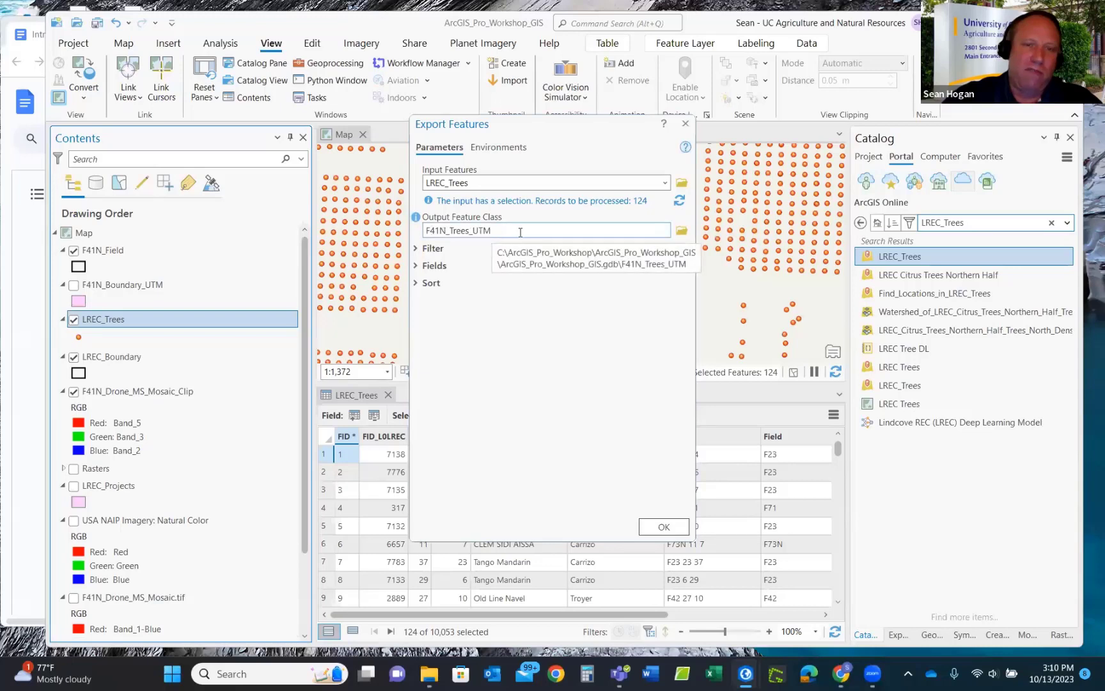
pyautogui.click(558, 231)
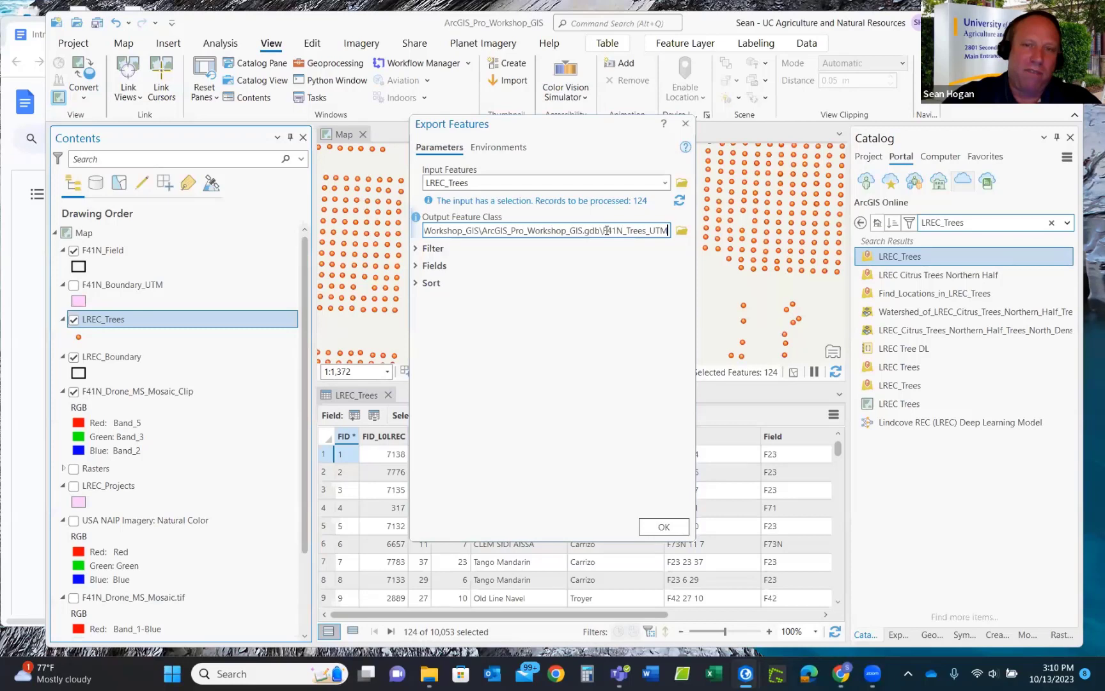
pyautogui.click(504, 182)
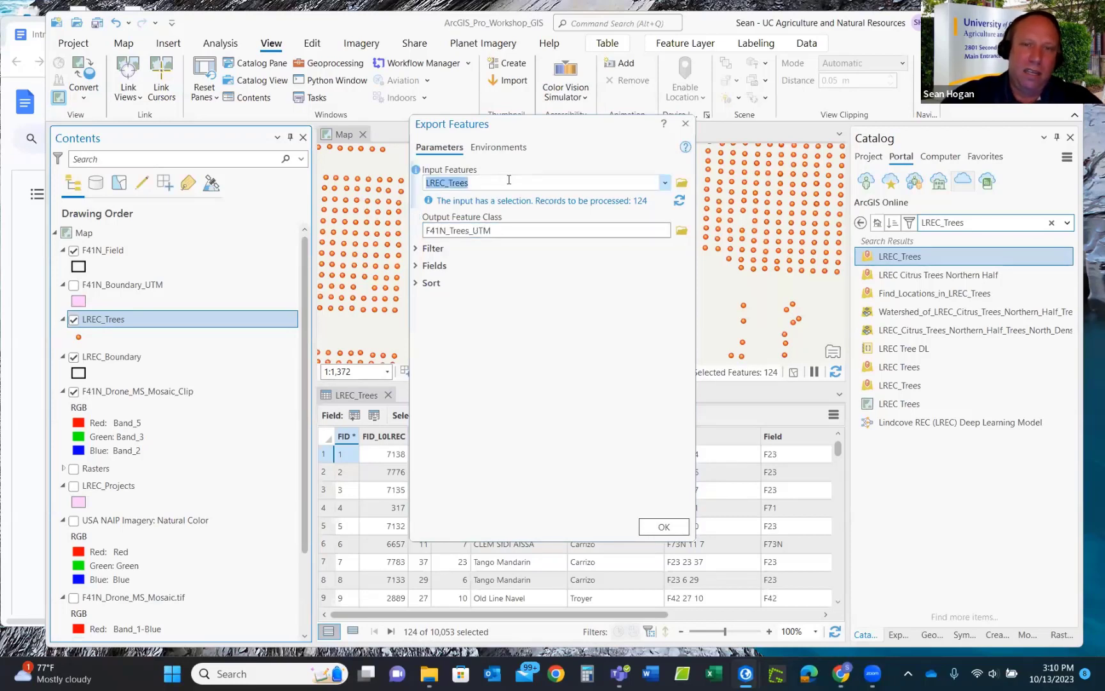
# Set the export's output coordinate system to match F41N_Drone_MS_Mosaic.tif (WGS_1984_UTM_Zone_11N) and run the export.
pyautogui.click(494, 148)
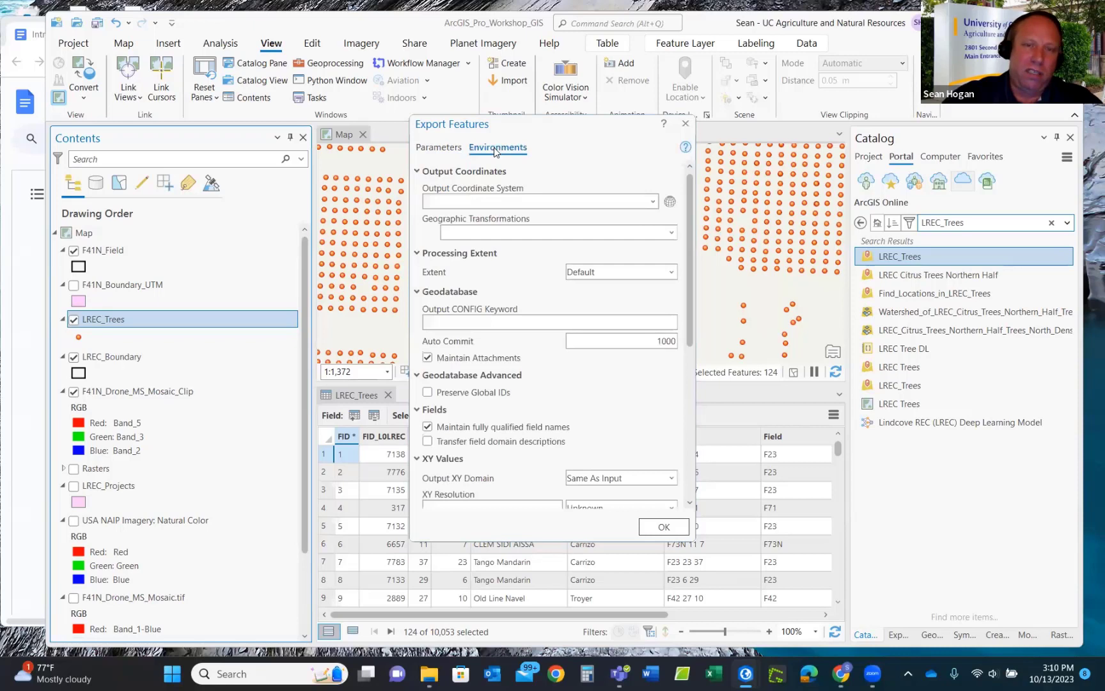
pyautogui.click(653, 202)
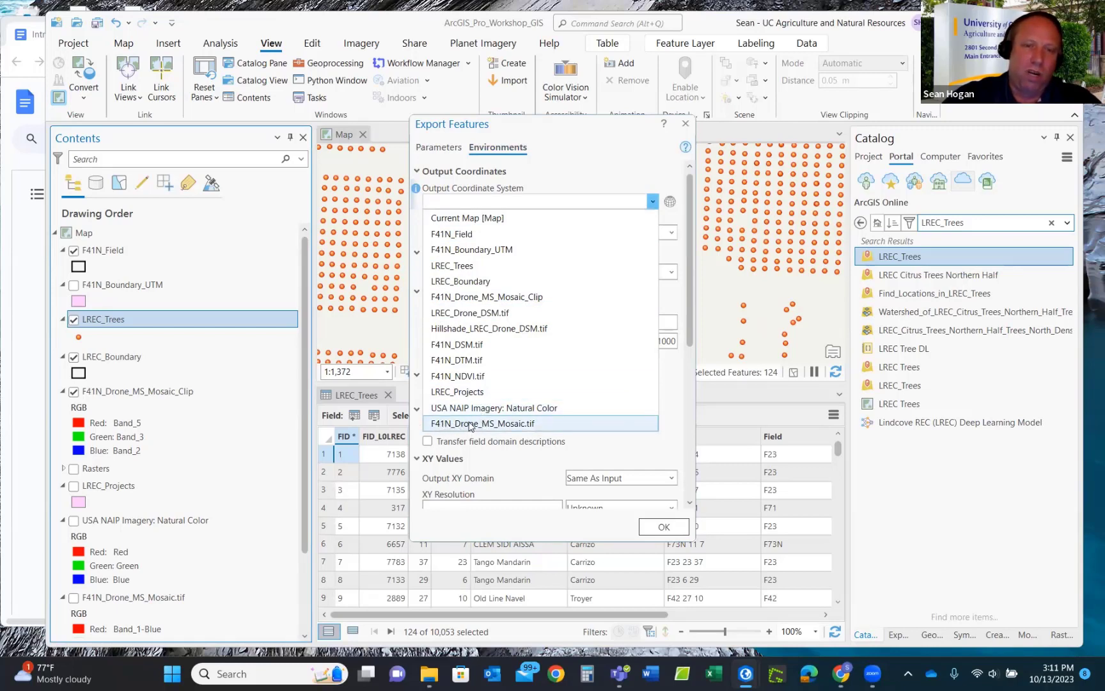
pyautogui.click(472, 423)
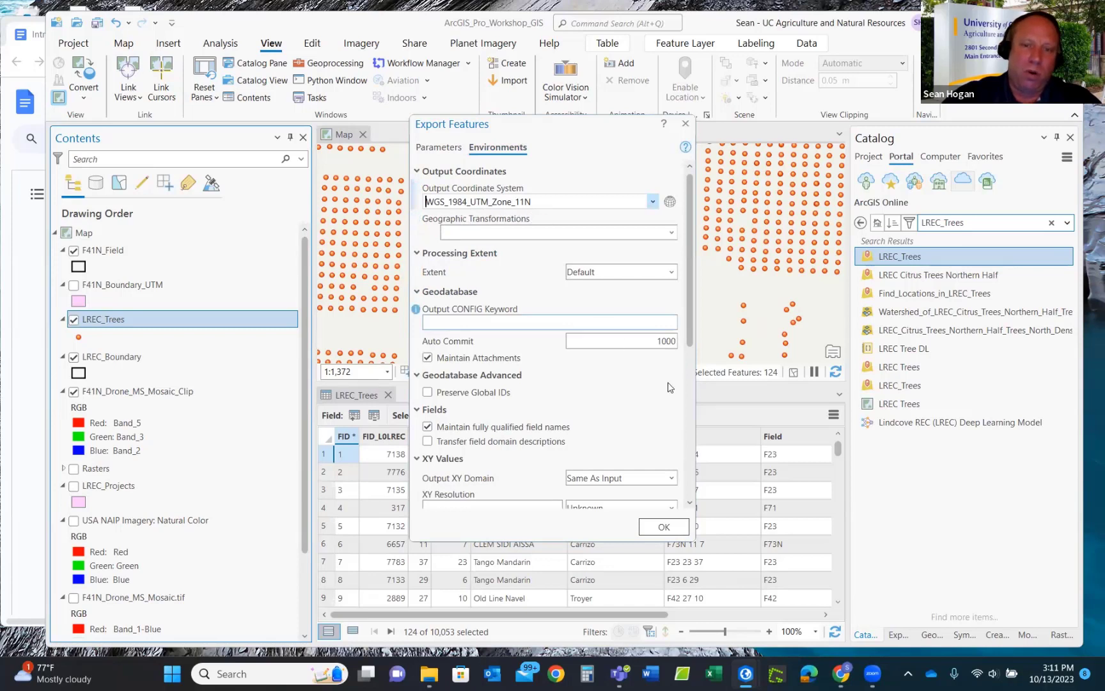
pyautogui.click(664, 527)
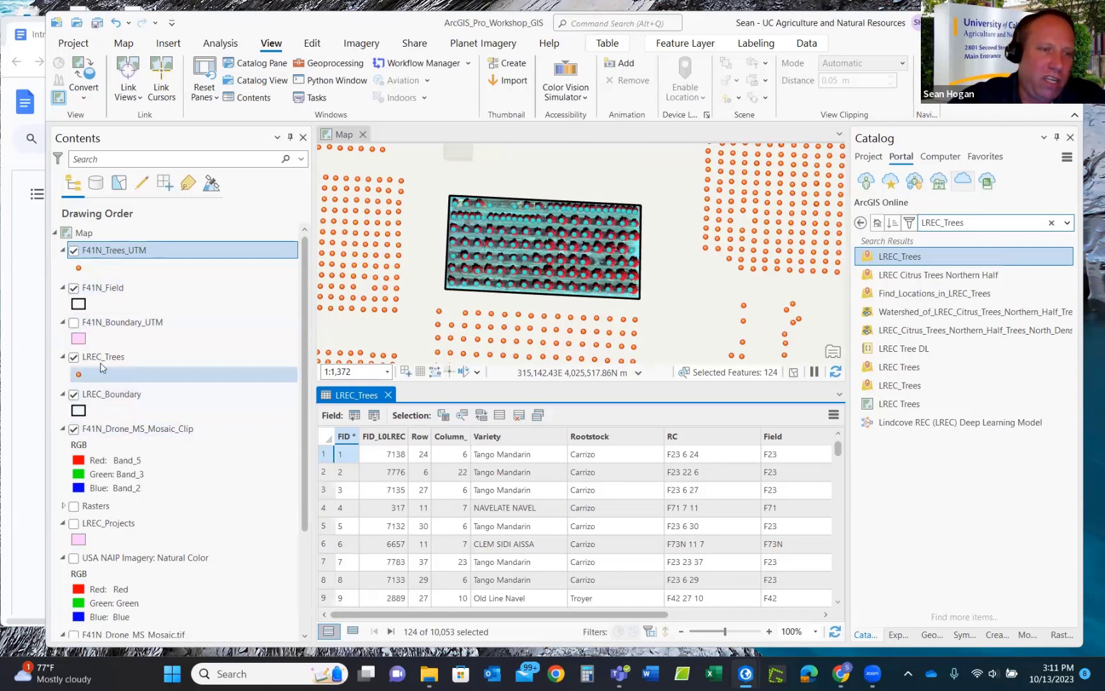
# Hide the LREC_Trees layer on the map and close its attribute table.
pyautogui.click(74, 358)
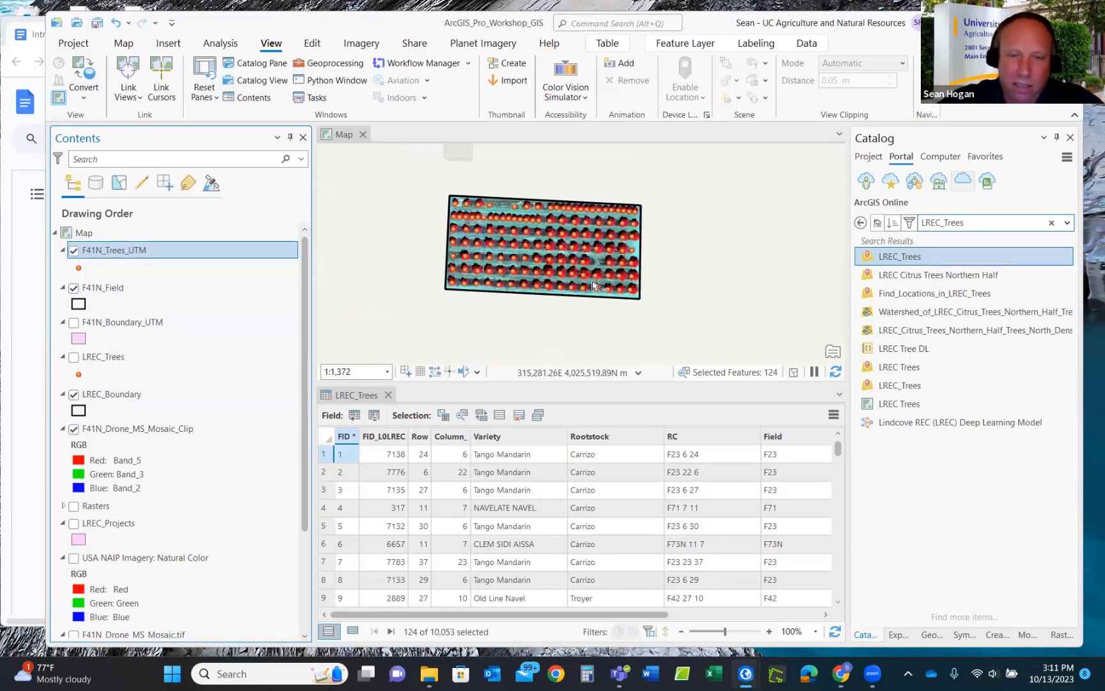
pyautogui.click(389, 396)
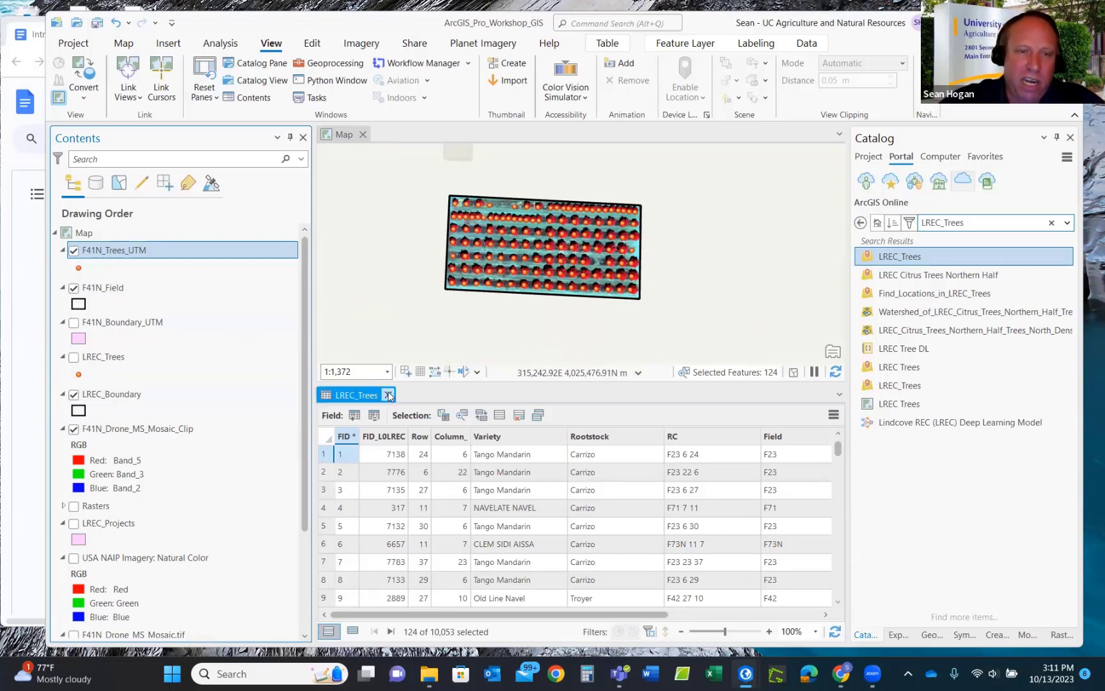
pyautogui.click(389, 395)
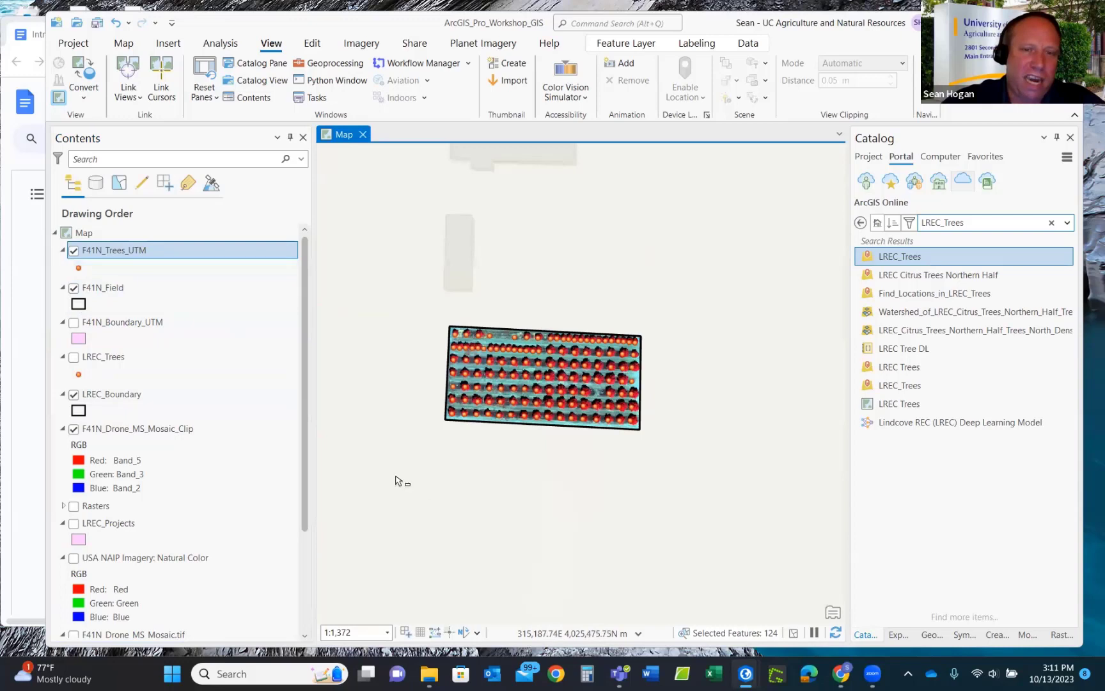
# Open the attribute table of the F41N_Trees_UTM layer and review its fields.
pyautogui.rightClick(120, 252)
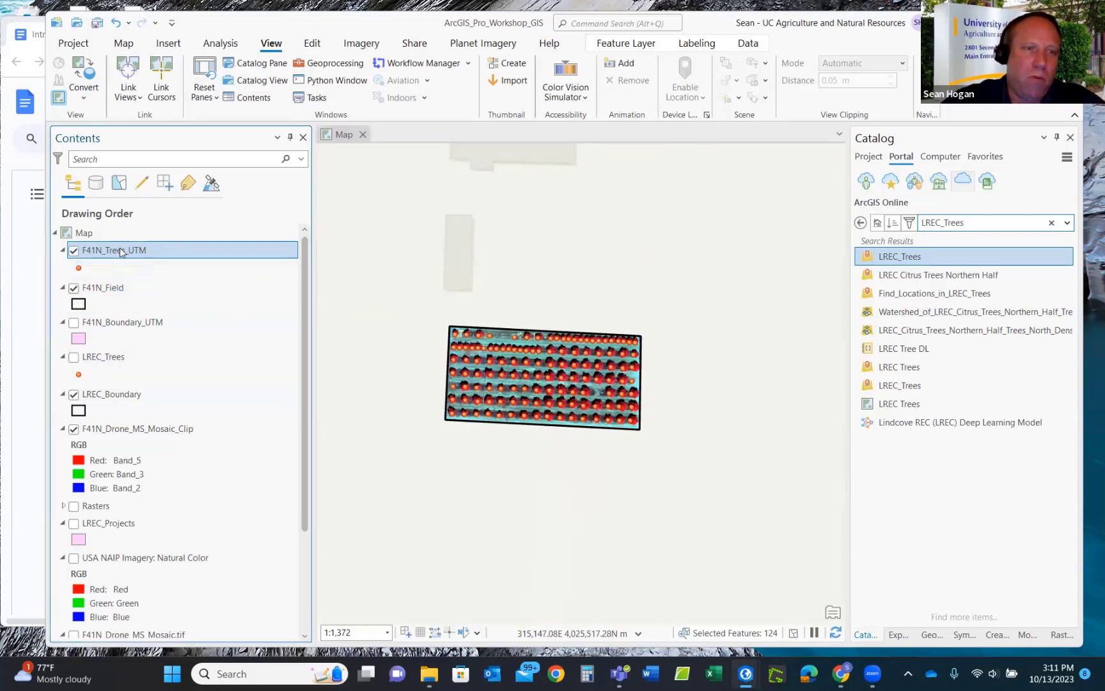
pyautogui.click(170, 235)
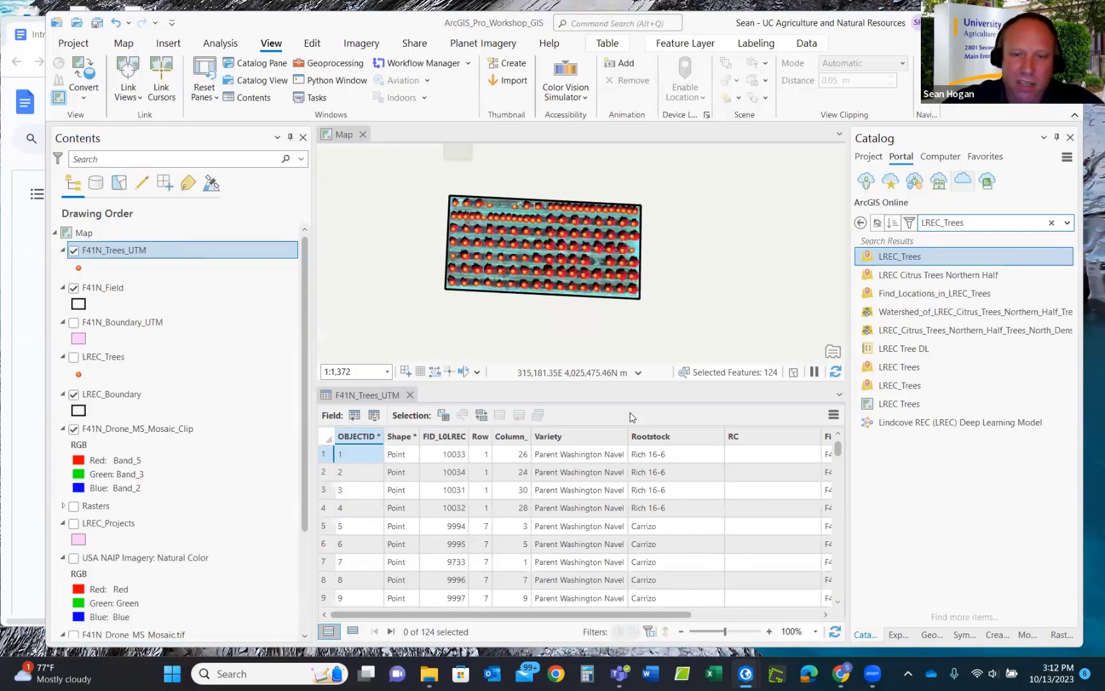
pyautogui.moveTo(577, 615); pyautogui.dragTo(623, 608)
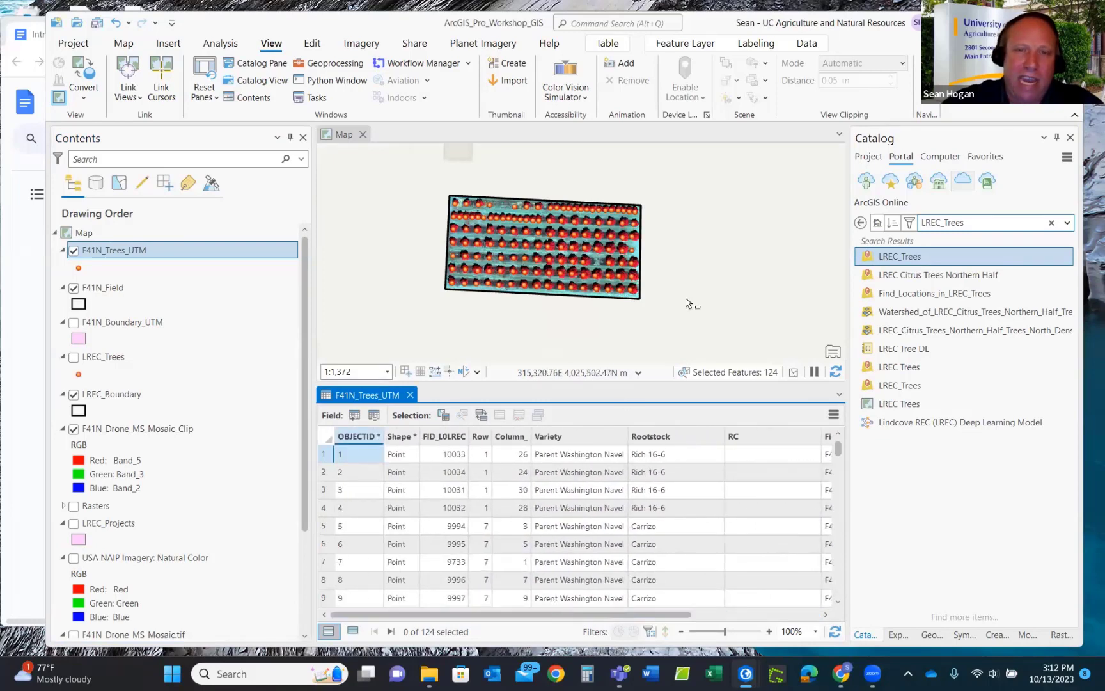
pyautogui.click(691, 264)
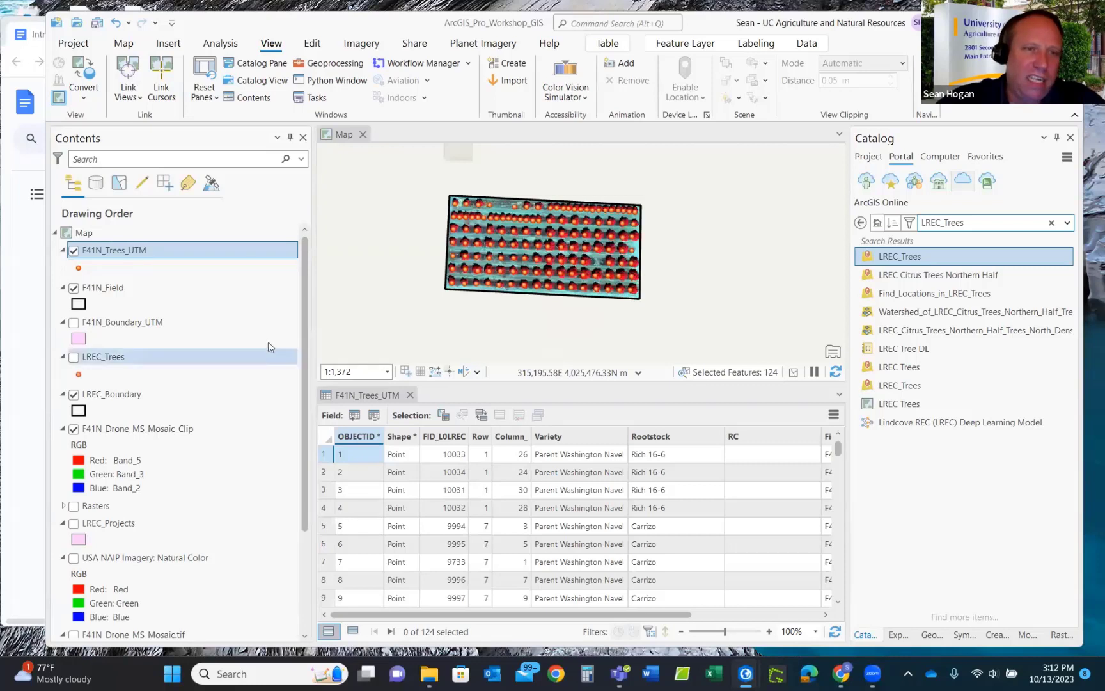
# Locate the Packline_Data_CSV.csv table among the map's standalone tables and in the project's Packline_Data folder.
pyautogui.scroll(-2, 249, 279)
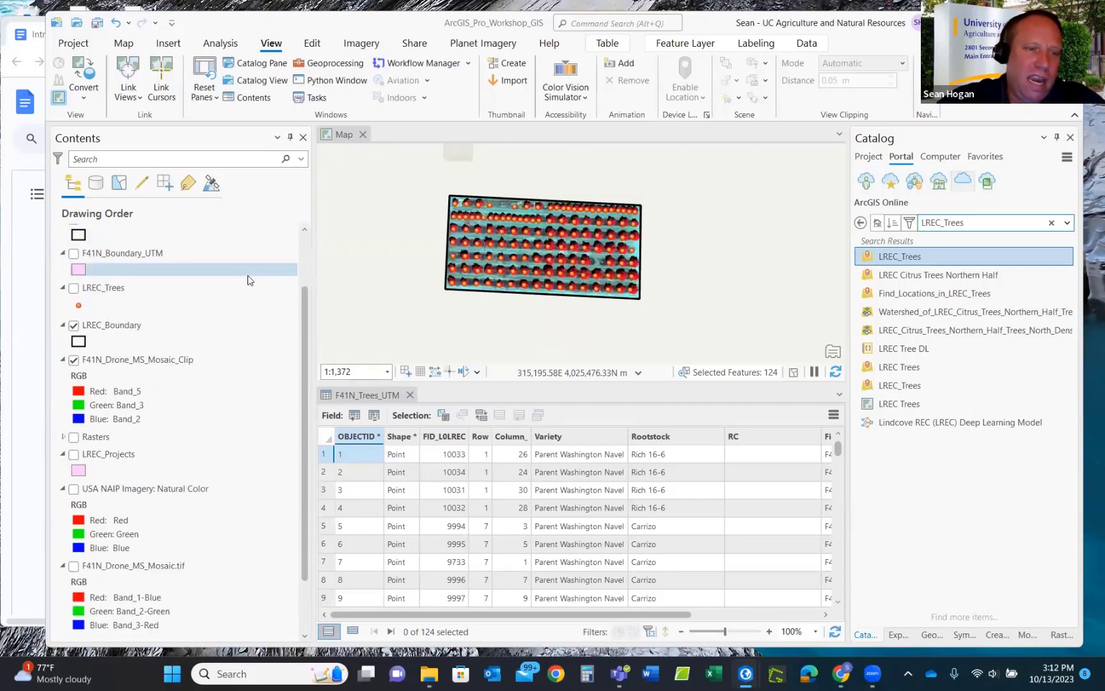
pyautogui.scroll(-2, 247, 276)
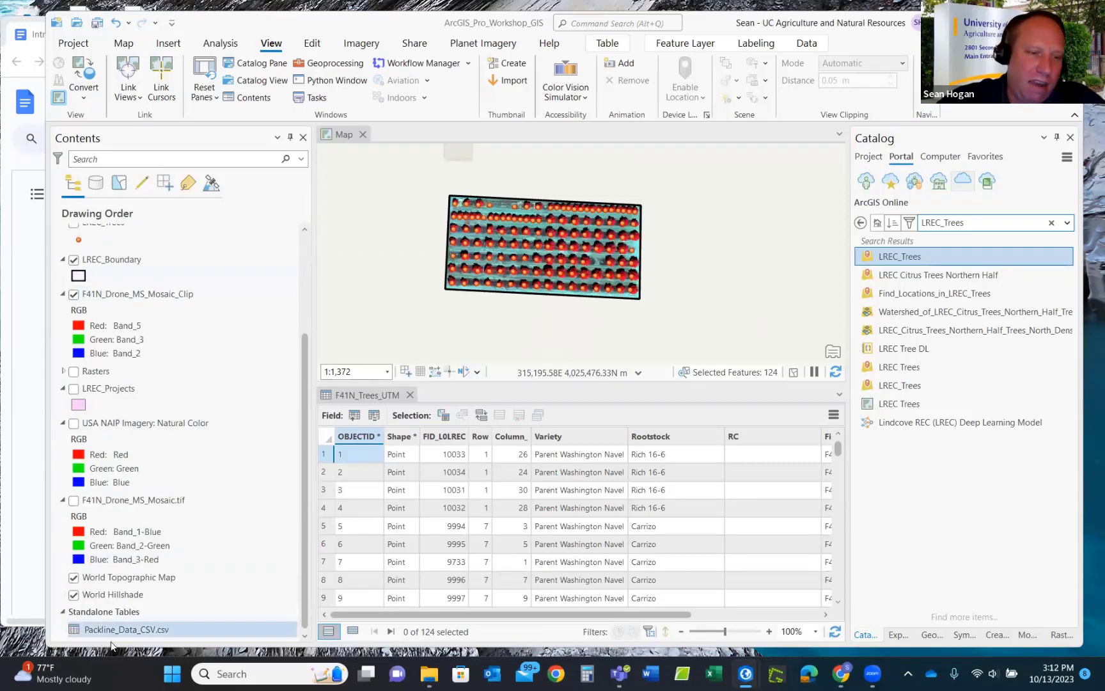
pyautogui.click(128, 633)
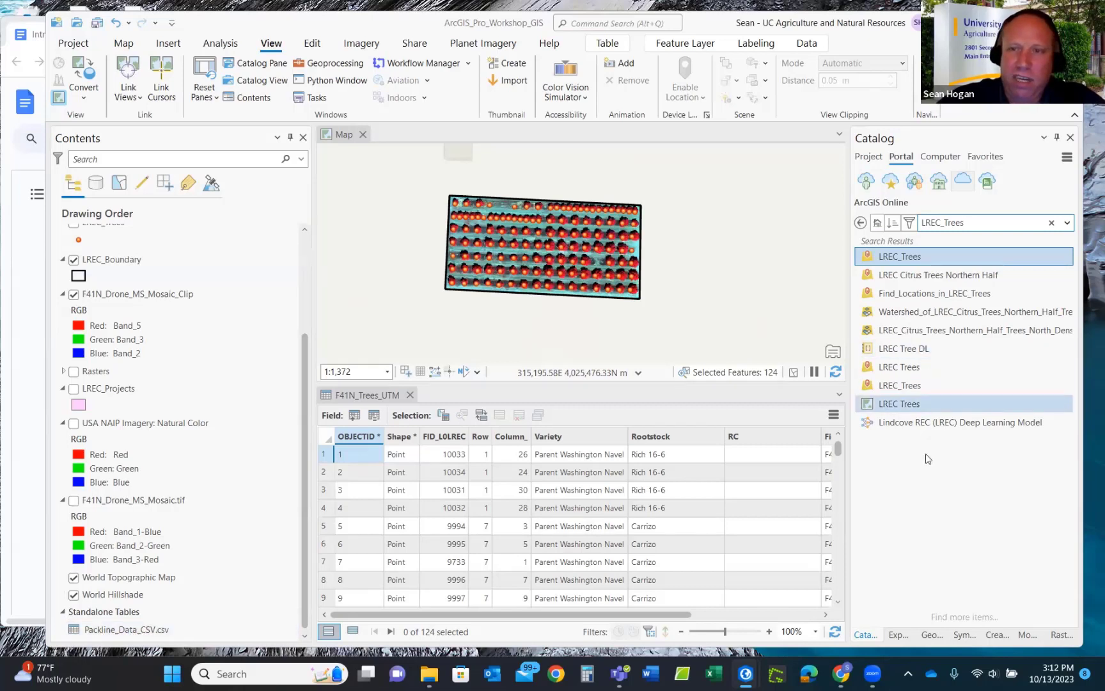
pyautogui.click(870, 157)
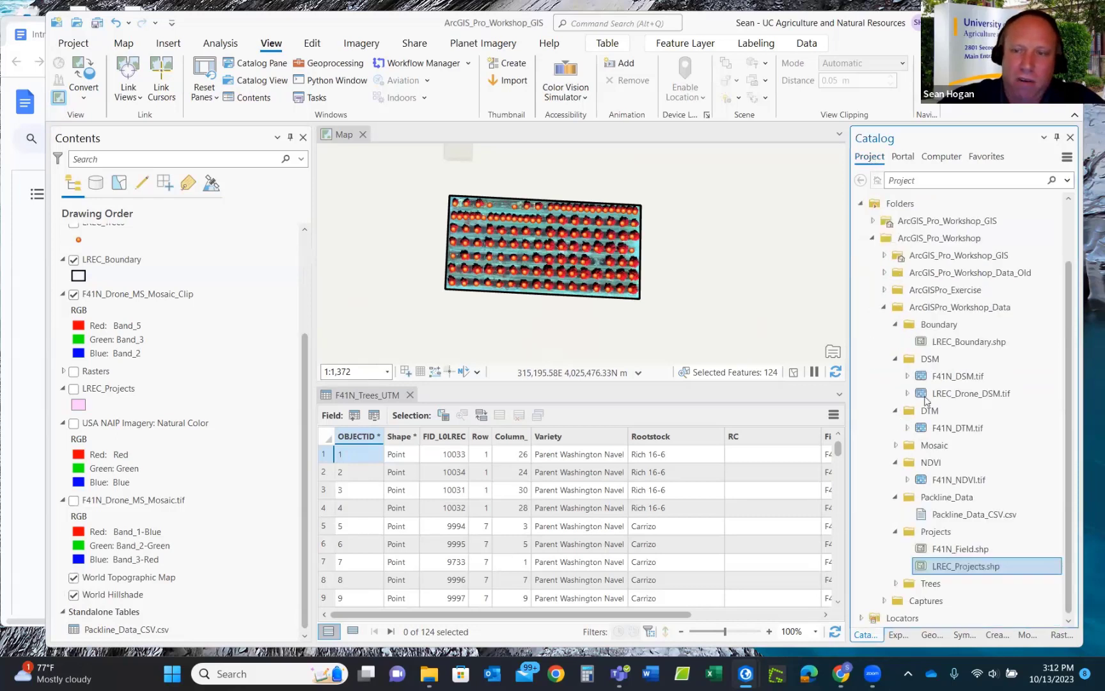
pyautogui.moveTo(921, 518); pyautogui.dragTo(268, 489)
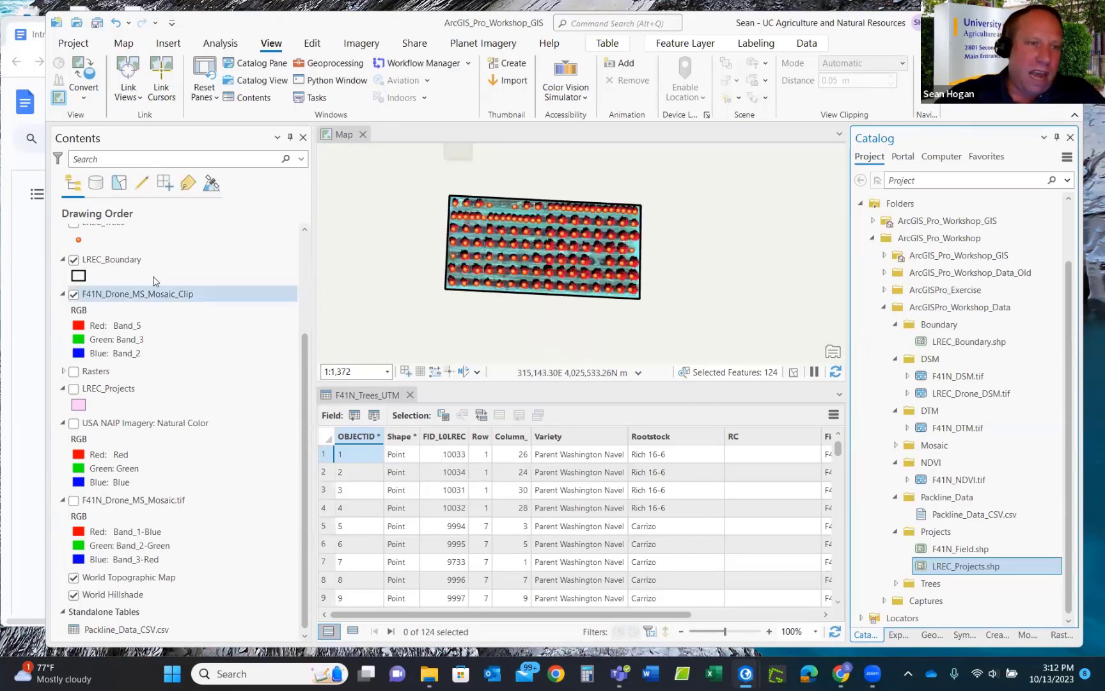
pyautogui.scroll(3, 153, 279)
pyautogui.click(100, 251)
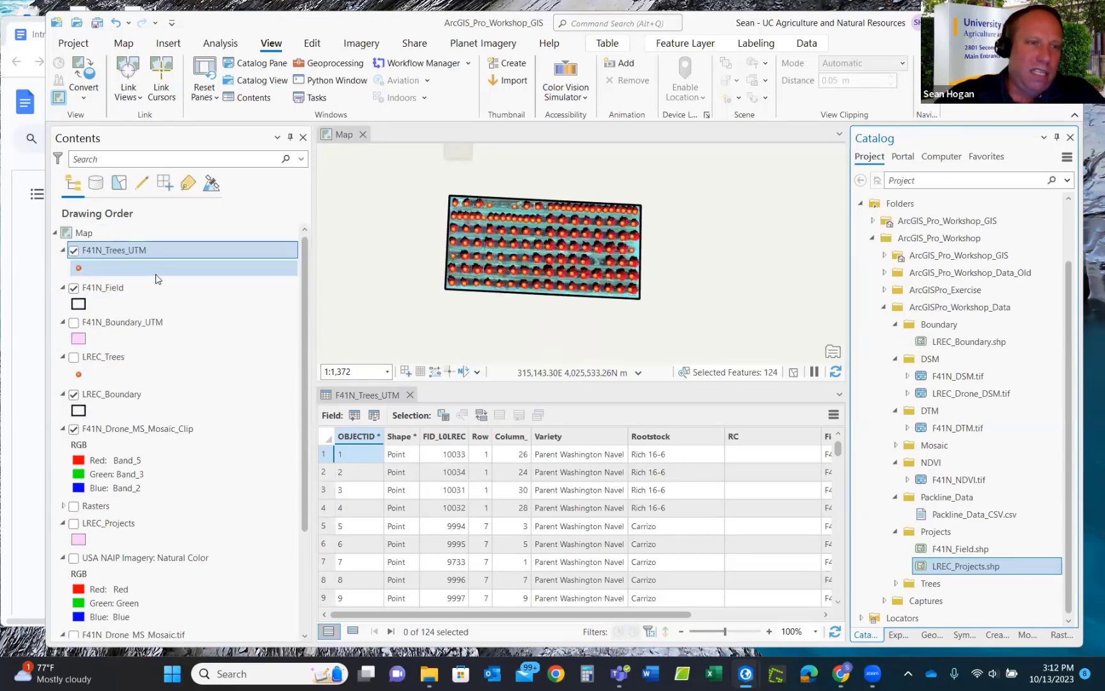
pyautogui.rightClick(106, 253)
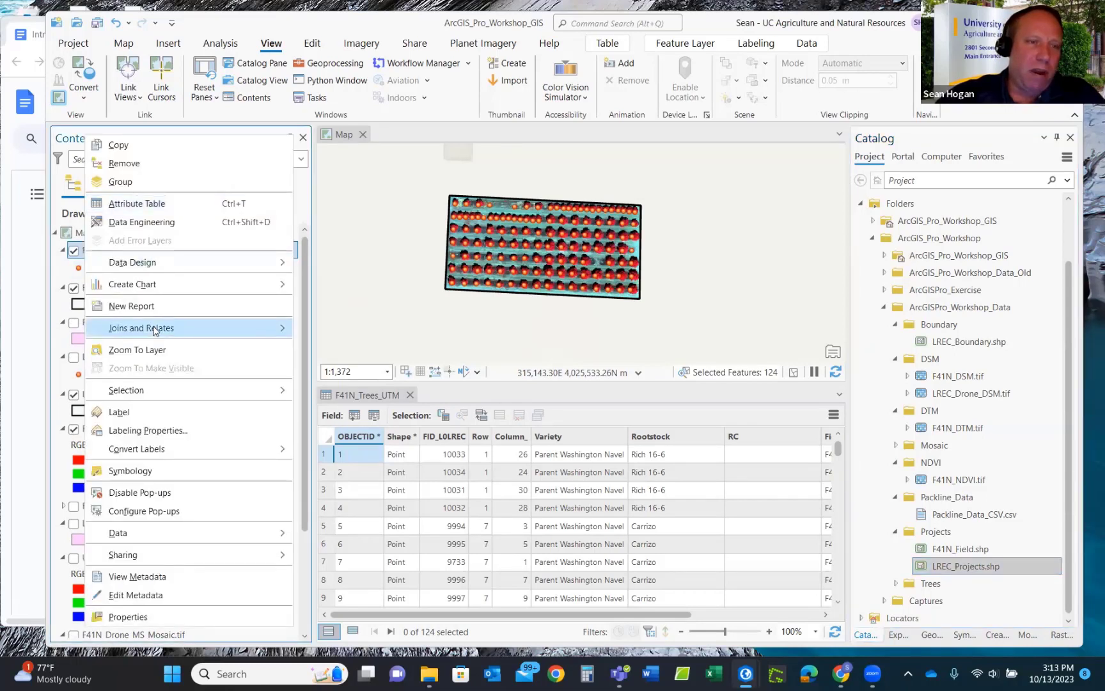
pyautogui.moveTo(154, 330)
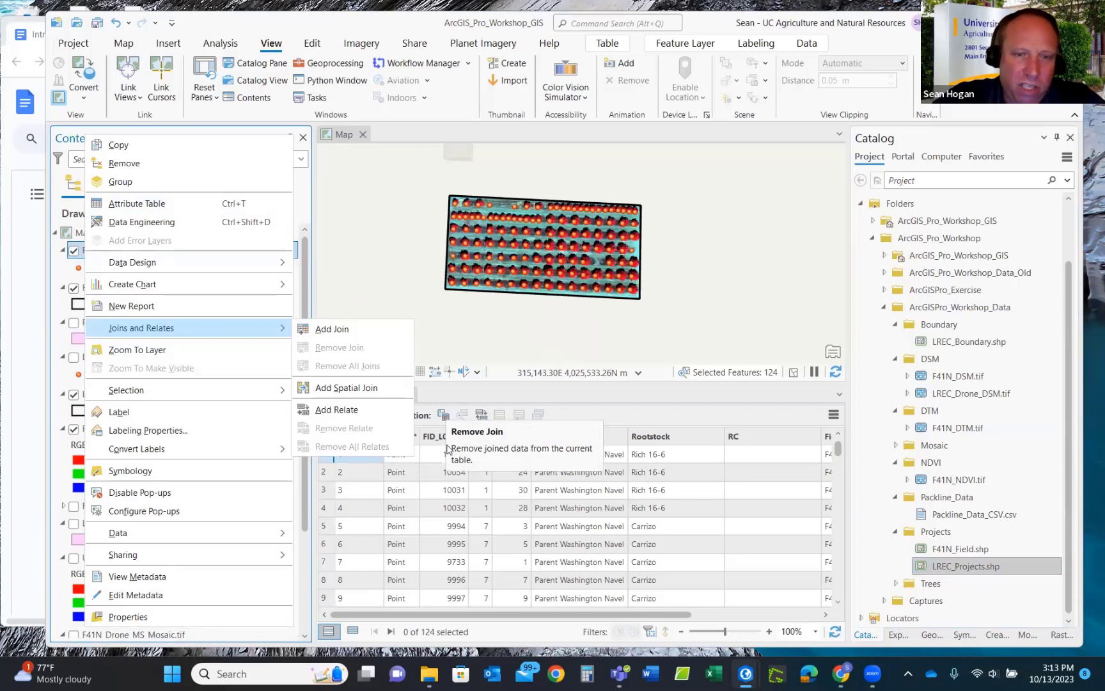
pyautogui.click(496, 401)
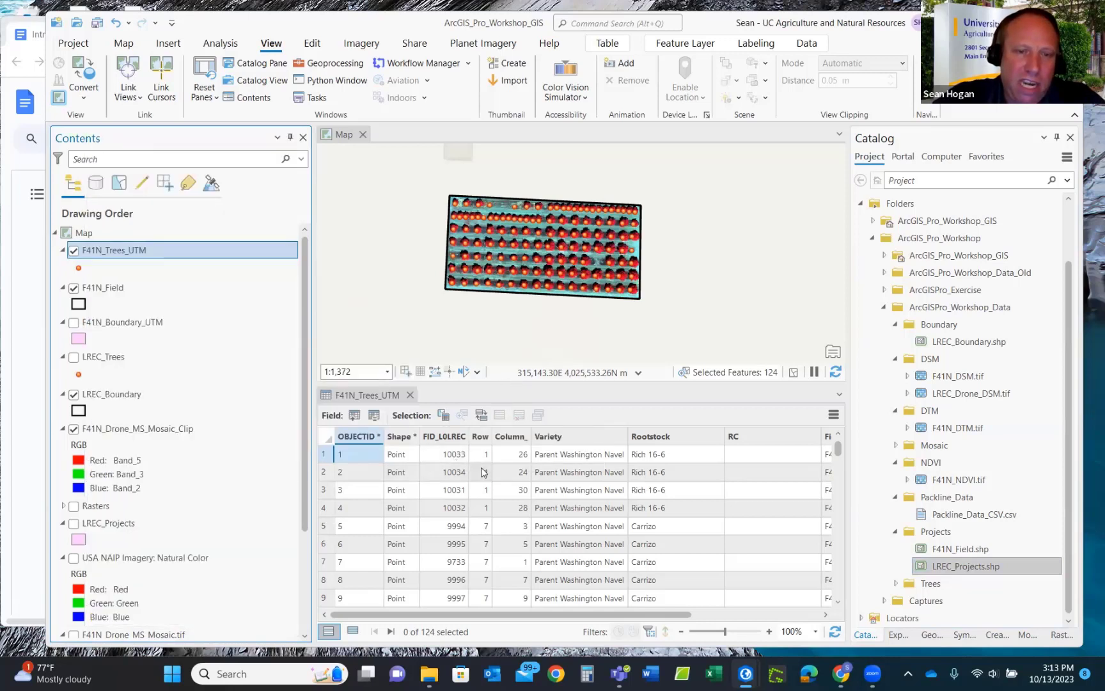
# Join the Packline_Data_CSV.csv table to F41N_Trees_UTM, using FID_L0LREC as the join field on both sides.
pyautogui.moveTo(442, 443)
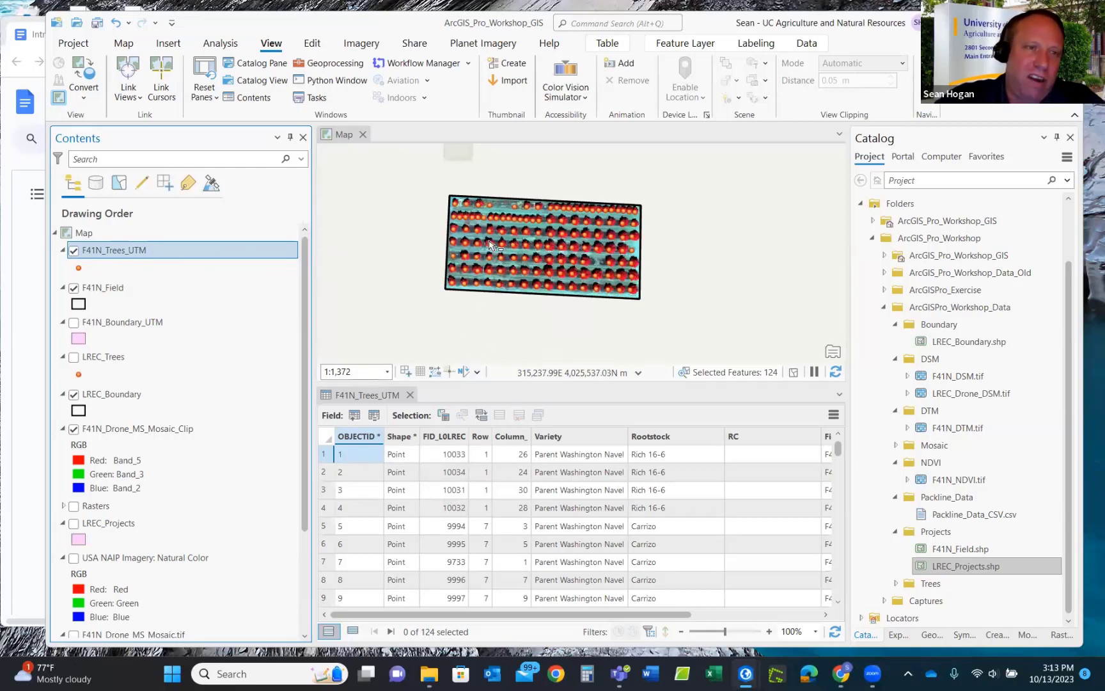
pyautogui.rightClick(119, 251)
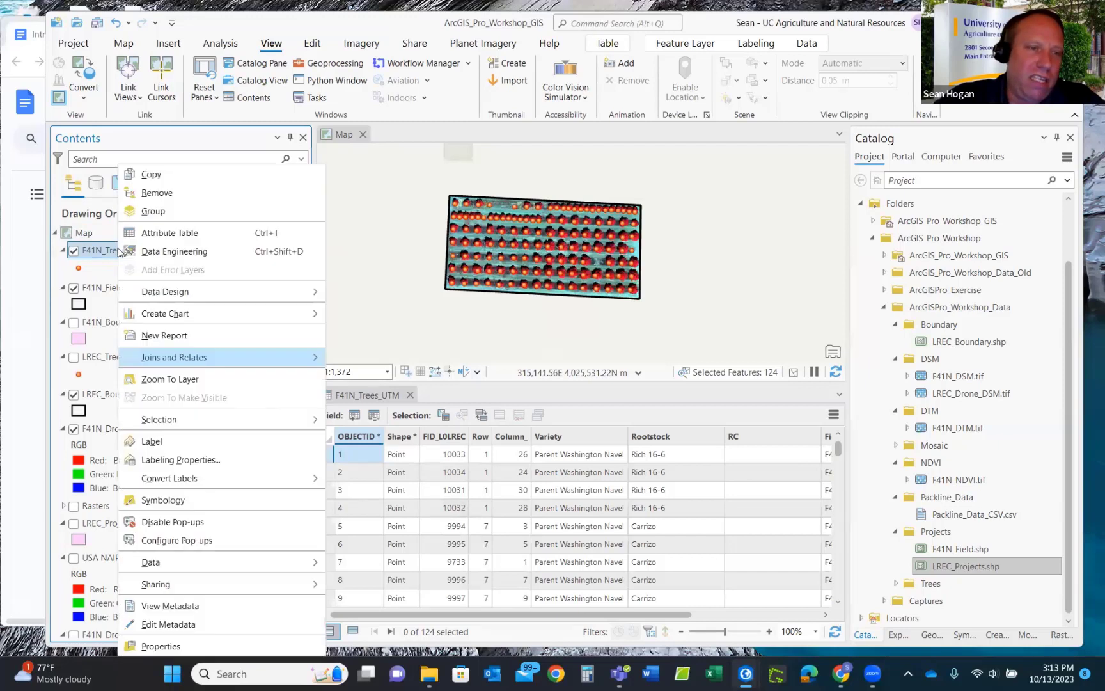
pyautogui.moveTo(192, 360)
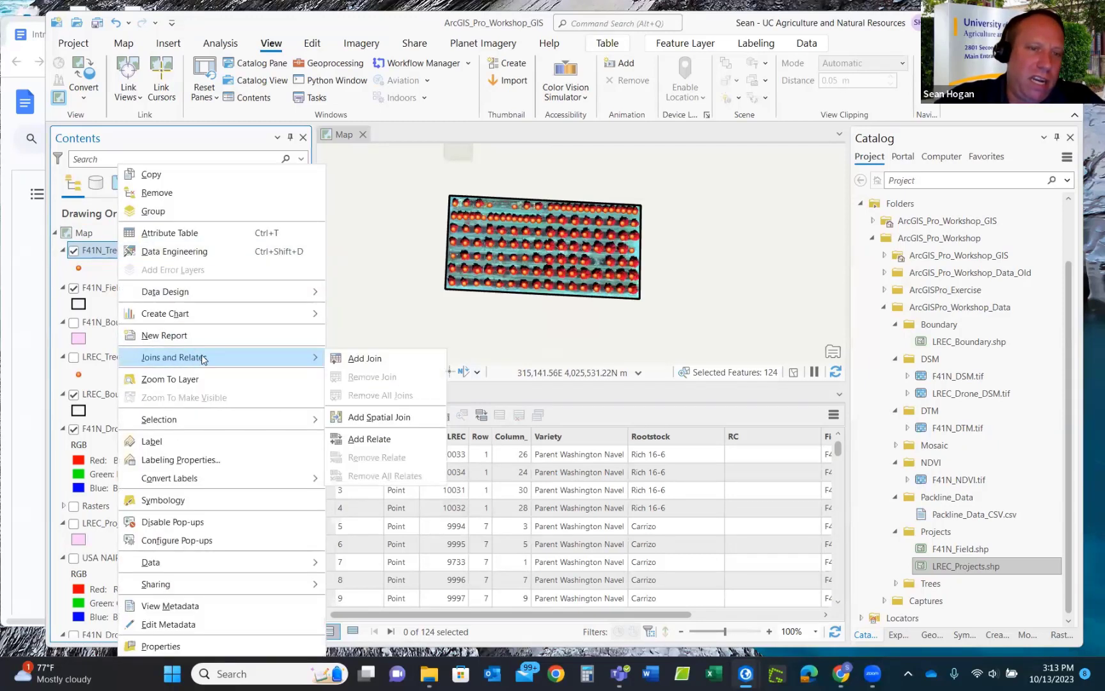
pyautogui.click(364, 359)
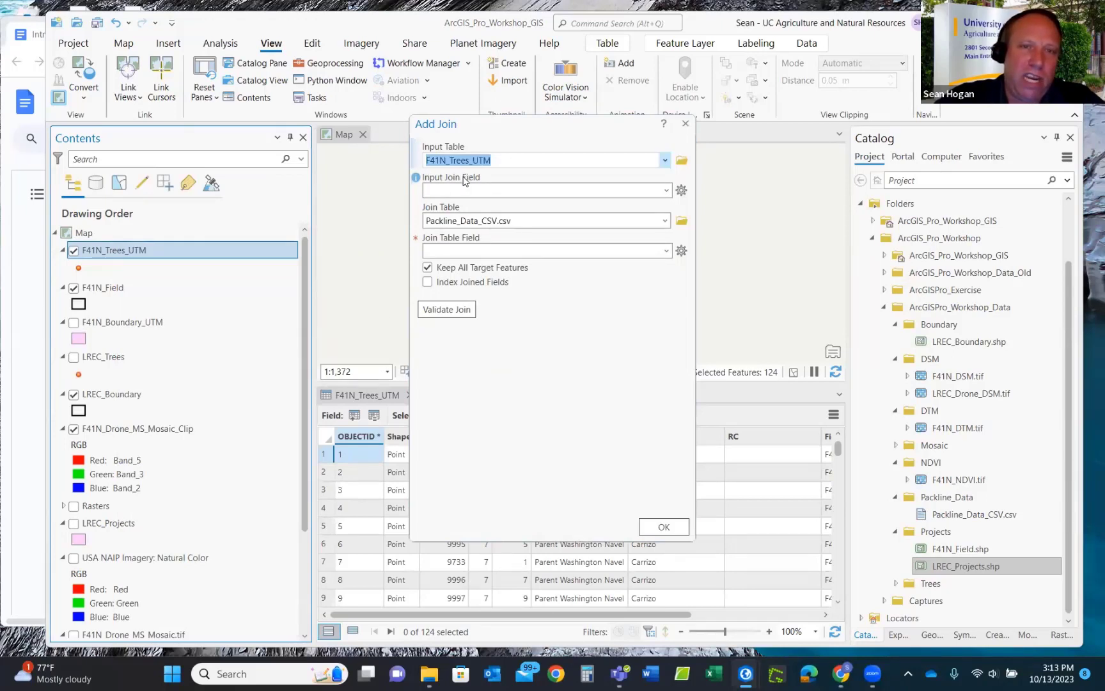
pyautogui.click(667, 191)
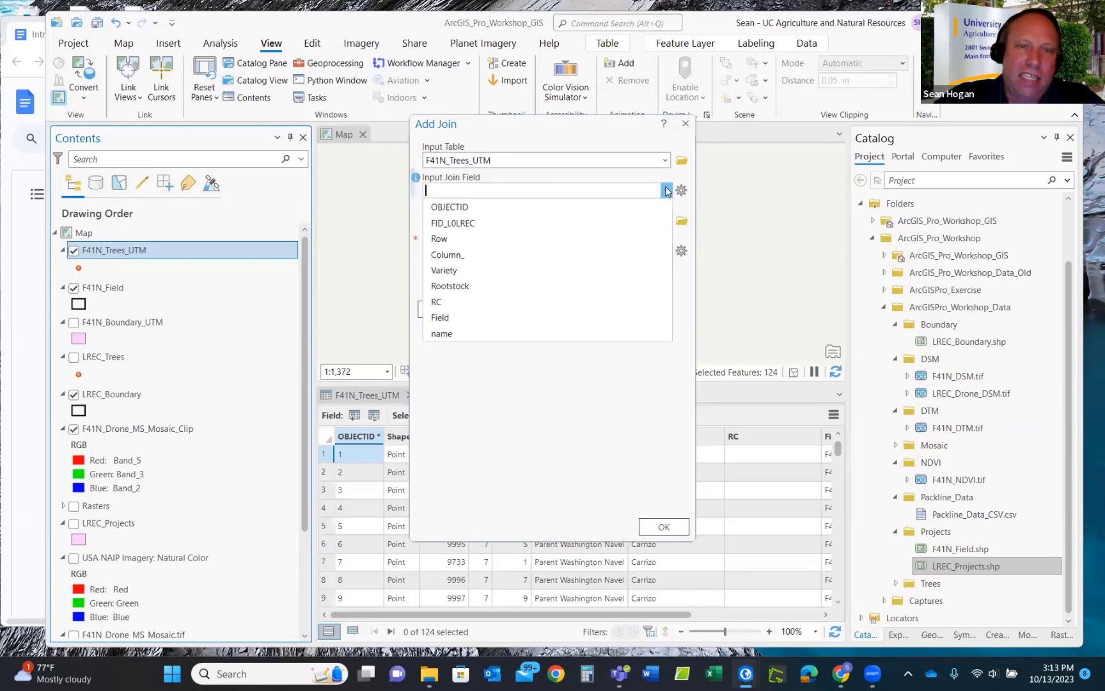
pyautogui.click(449, 224)
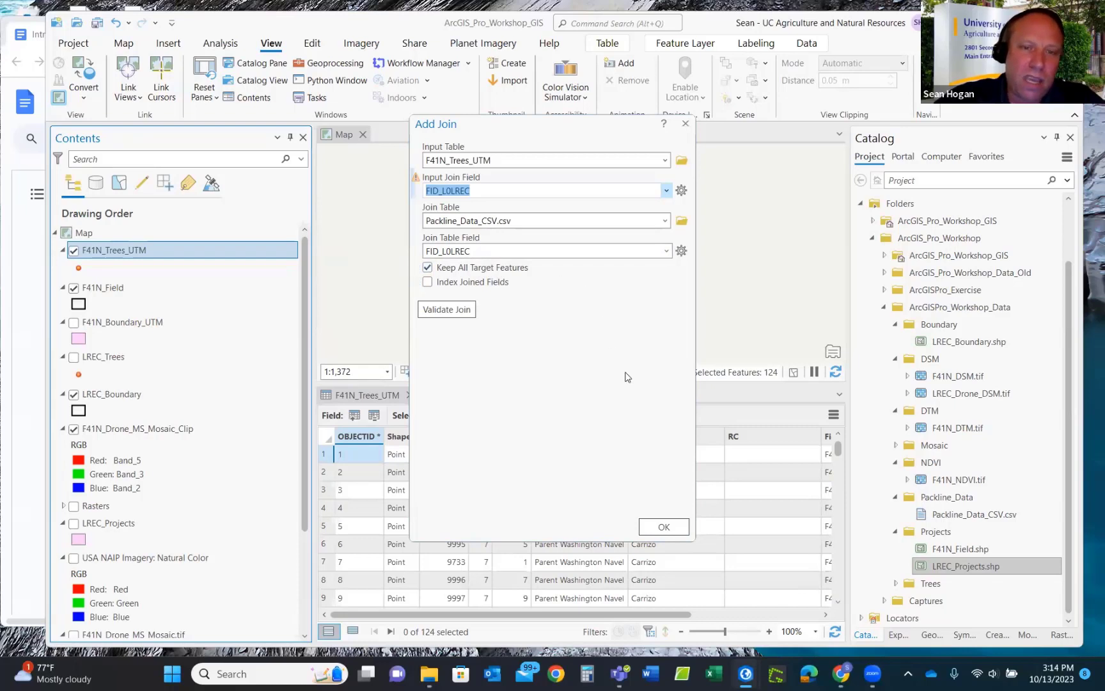
pyautogui.click(664, 527)
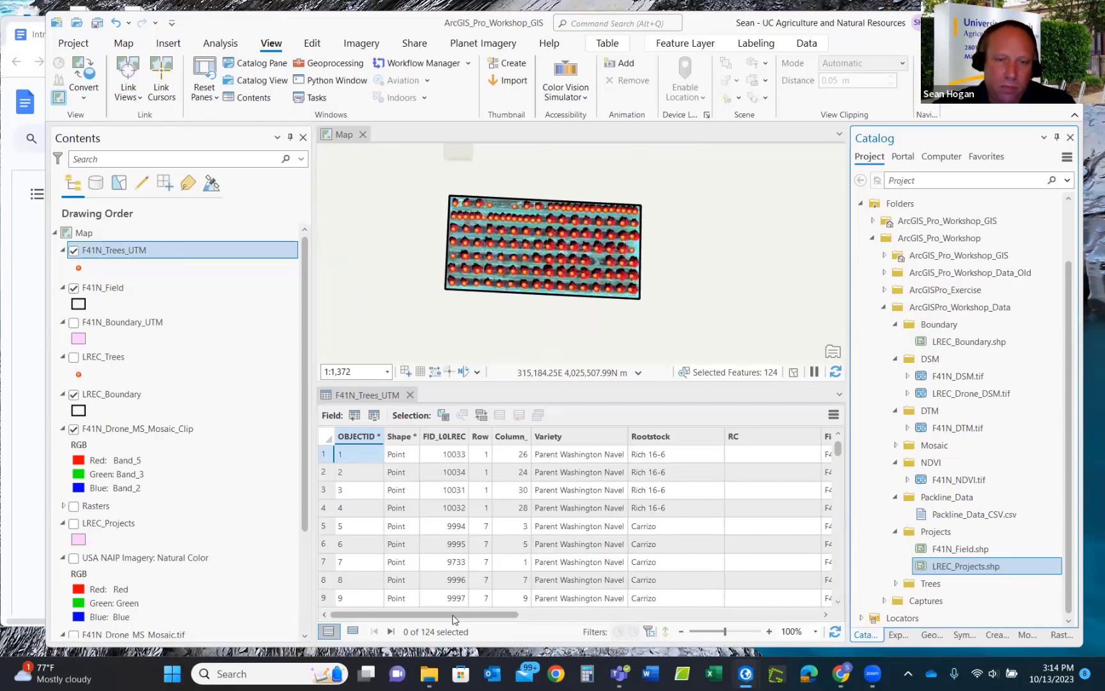
# Compare the original tree fields with the joined packline fields, from Weight to Overall_Roundness, in the F41N_Trees_UTM attribute table.
pyautogui.moveTo(453, 619); pyautogui.dragTo(651, 611)
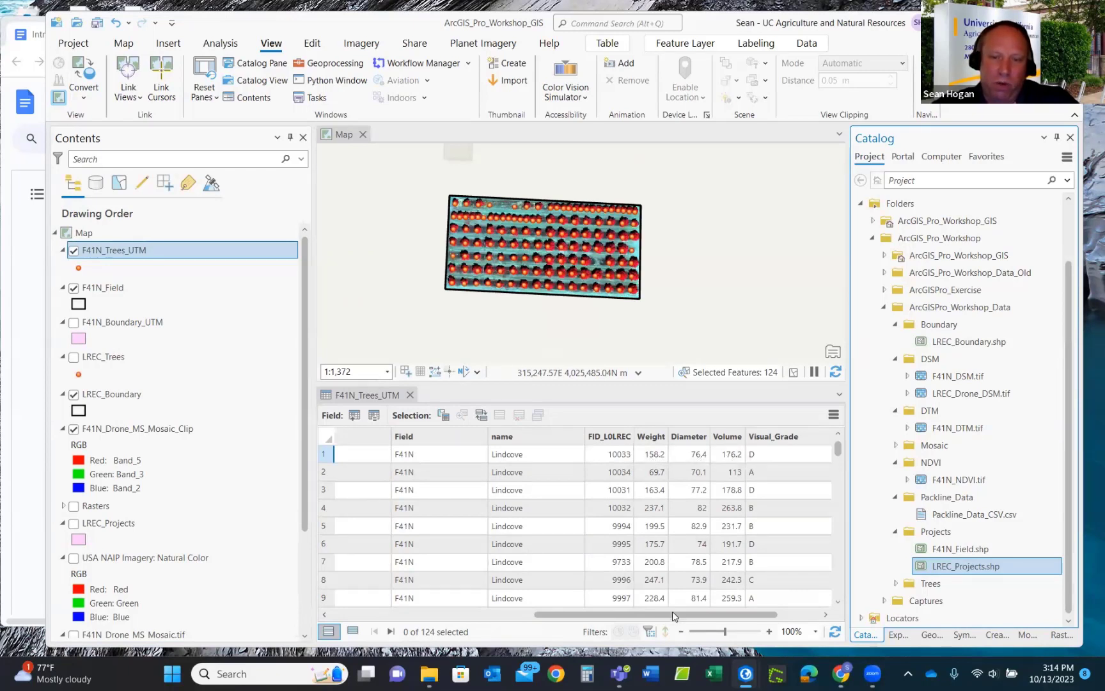
pyautogui.moveTo(674, 613); pyautogui.dragTo(724, 618)
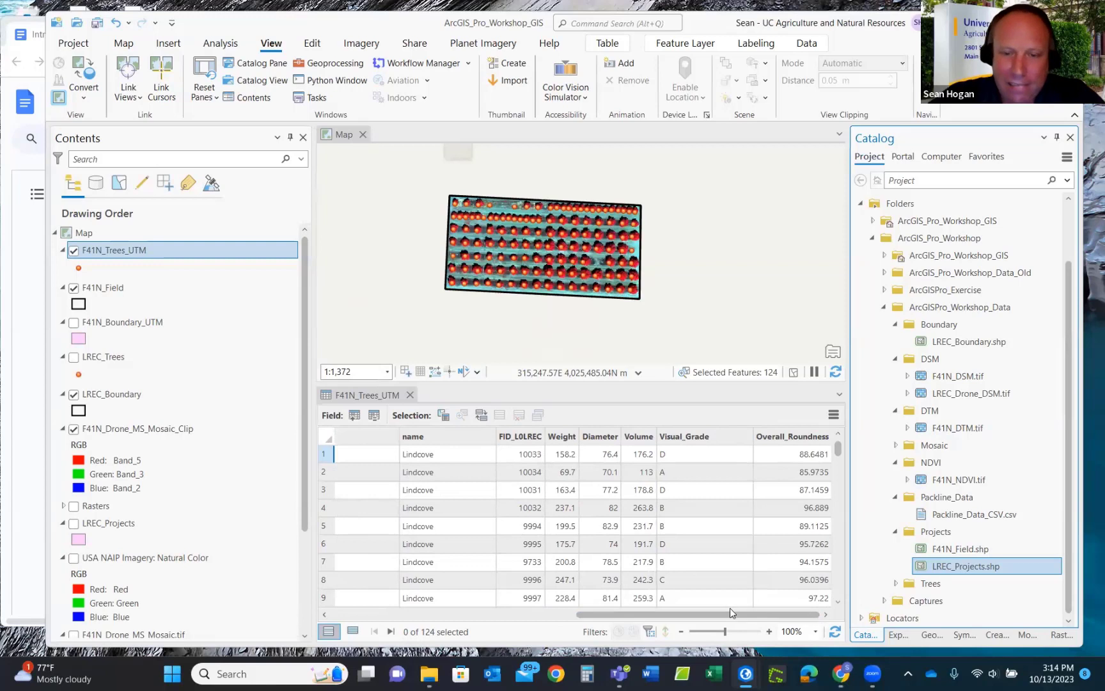
pyautogui.moveTo(697, 614); pyautogui.dragTo(447, 613)
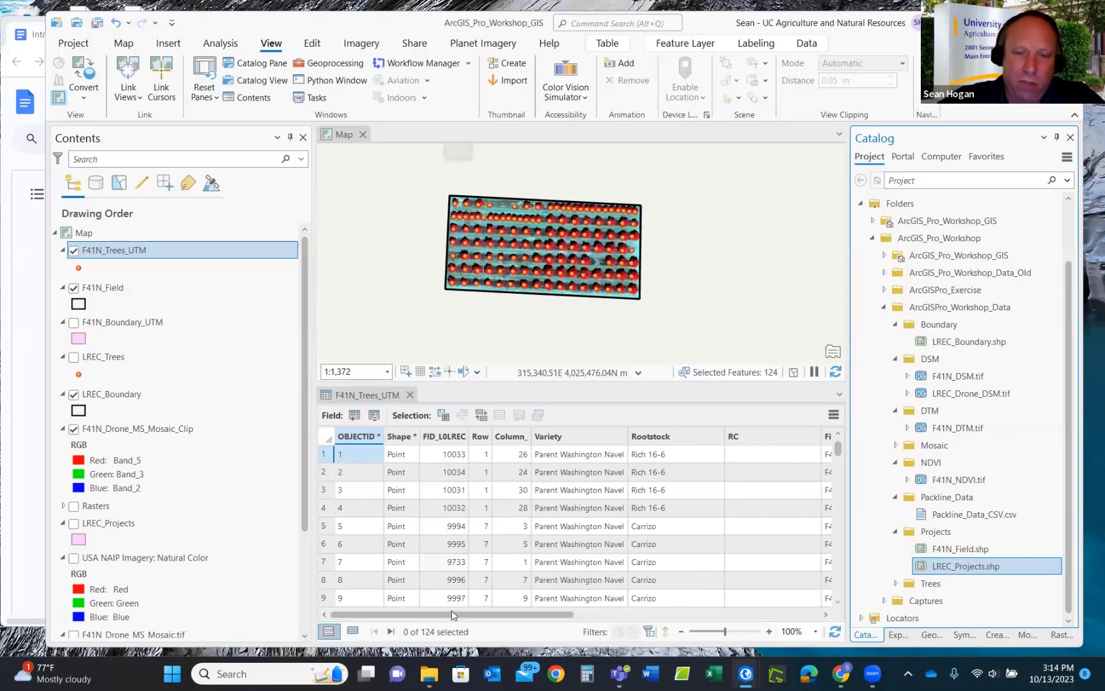
pyautogui.moveTo(448, 612); pyautogui.dragTo(695, 612)
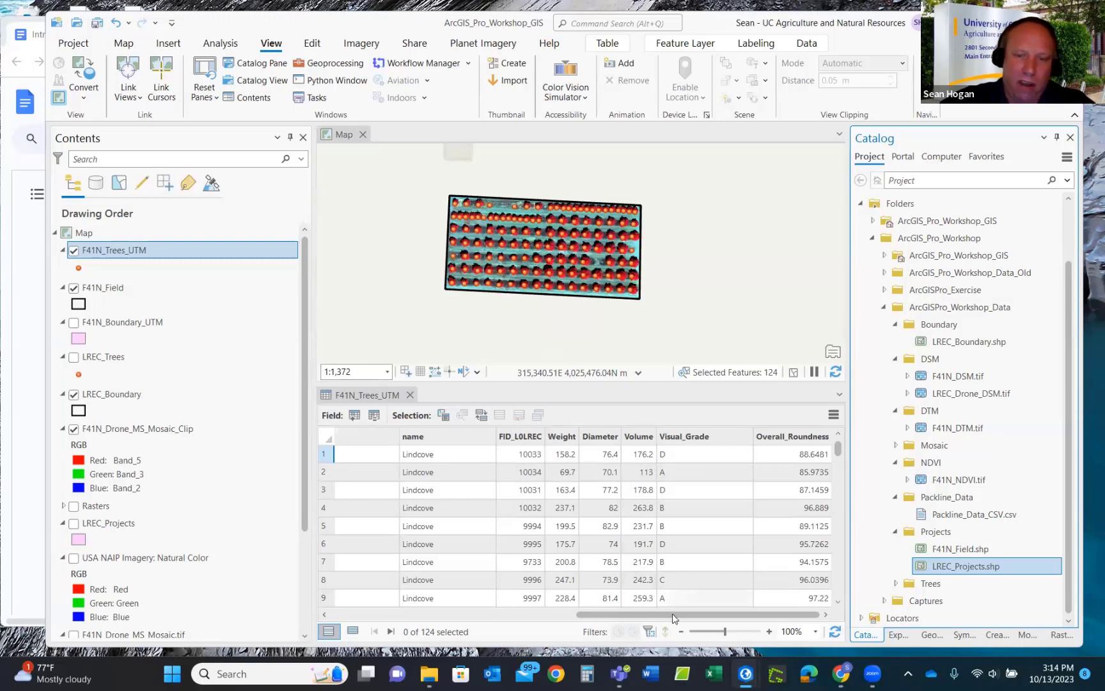
pyautogui.moveTo(673, 618); pyautogui.dragTo(429, 618)
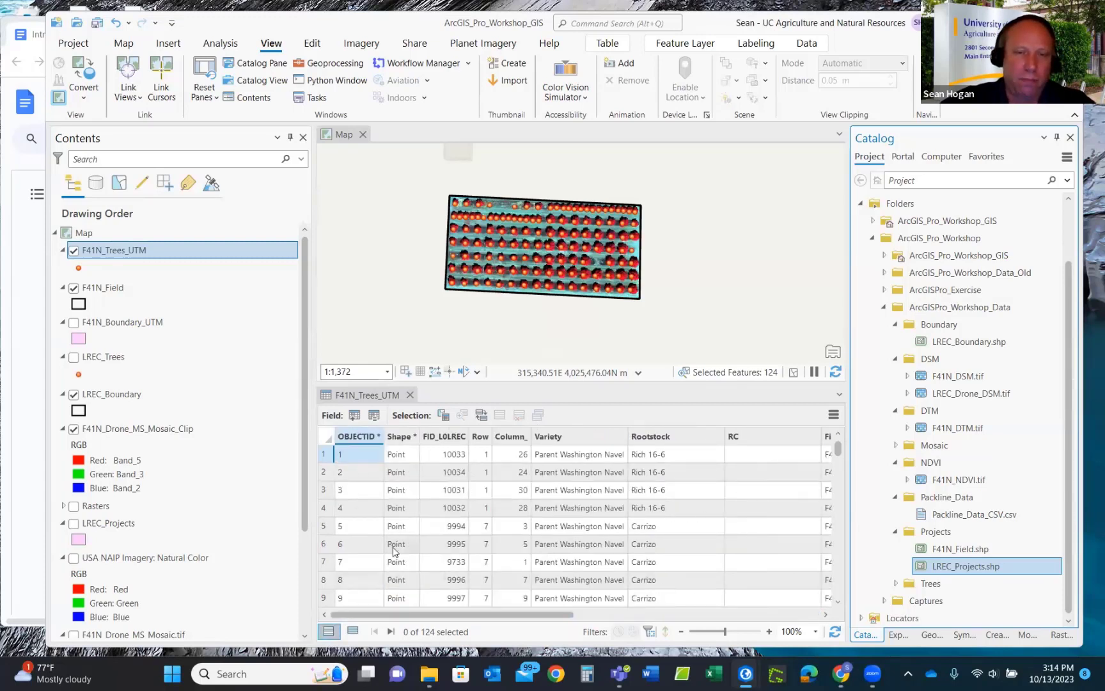
# Close the F41N_Trees_UTM attribute table and inspect the tree points in field F41N on the map.
pyautogui.moveTo(383, 394); pyautogui.dragTo(410, 399)
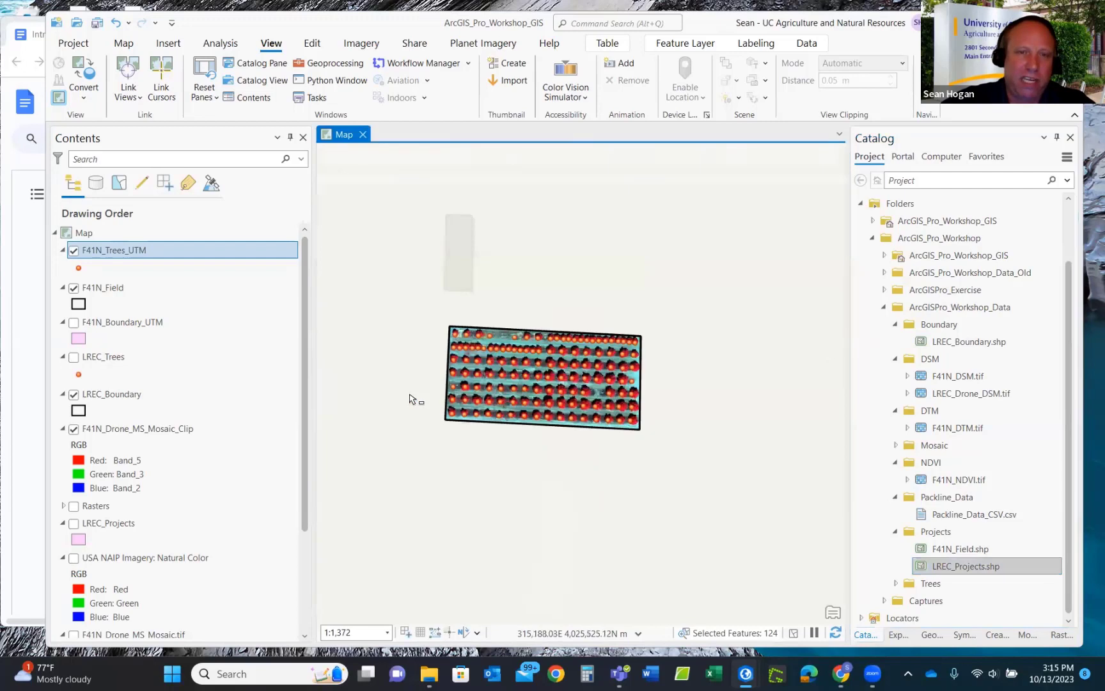
pyautogui.scroll(2, 522, 390)
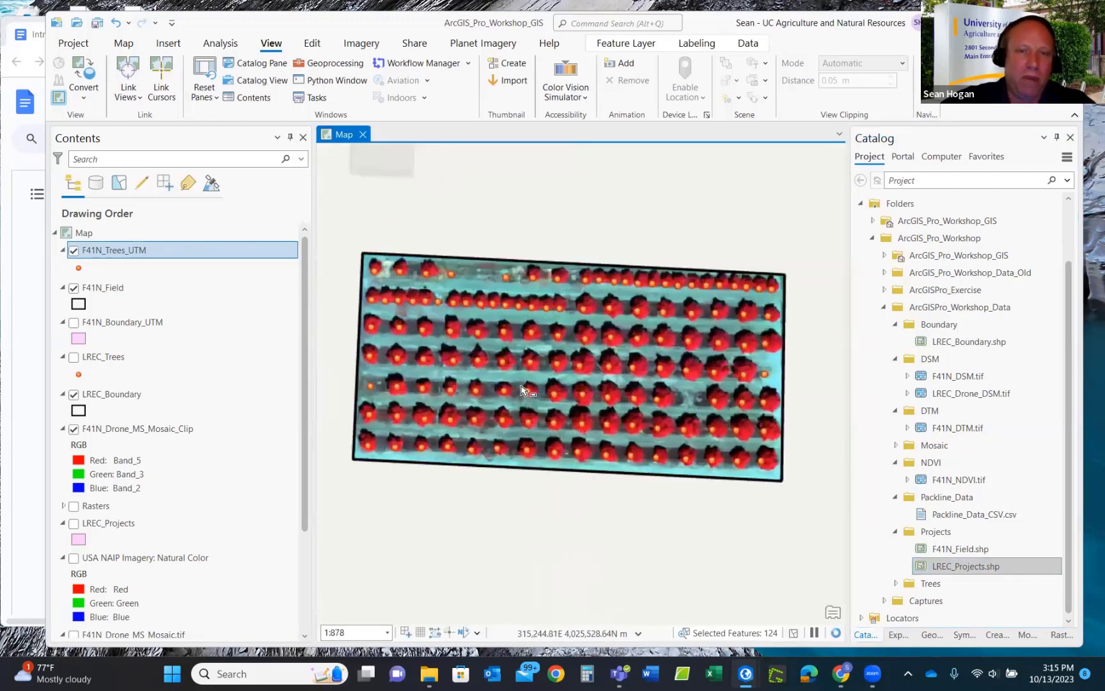
pyautogui.scroll(-2, 522, 391)
pyautogui.scroll(2, 528, 325)
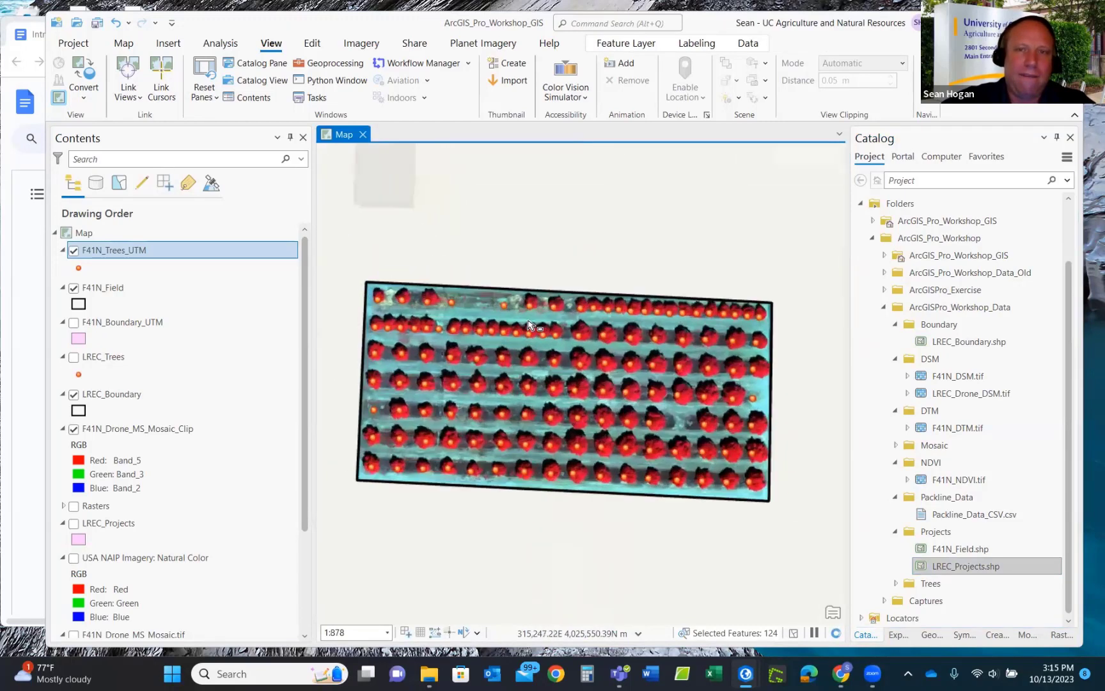
# Symbolize the F41N_Trees_UTM points with graduated symbols based on the Weight field.
pyautogui.scroll(2, 529, 325)
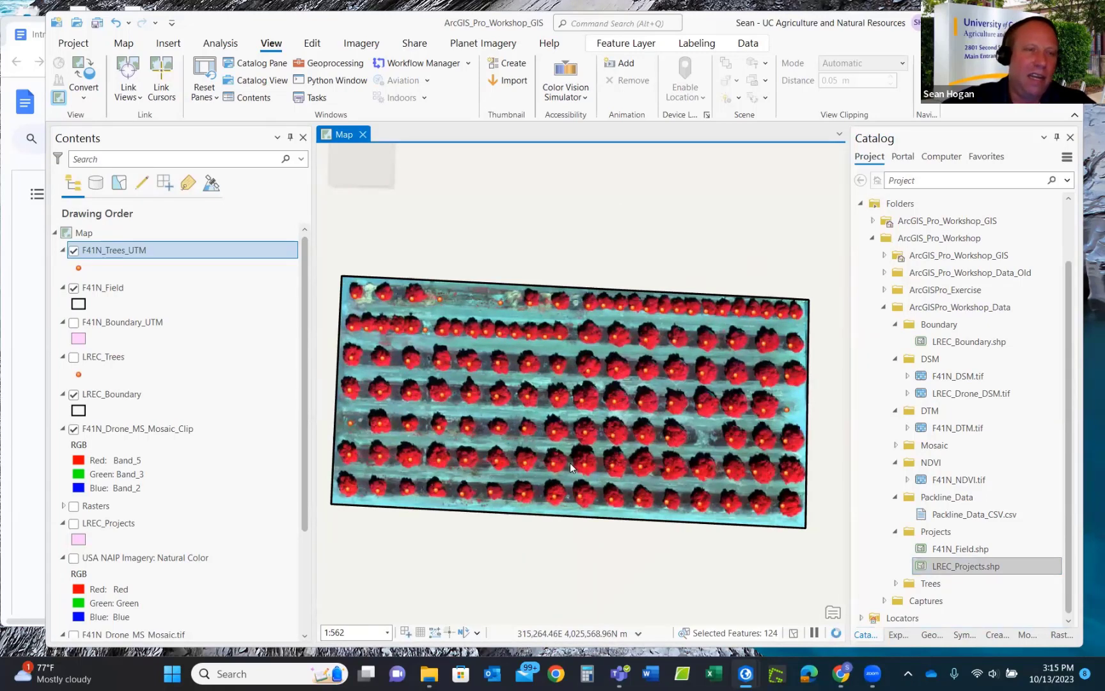
pyautogui.click(131, 250)
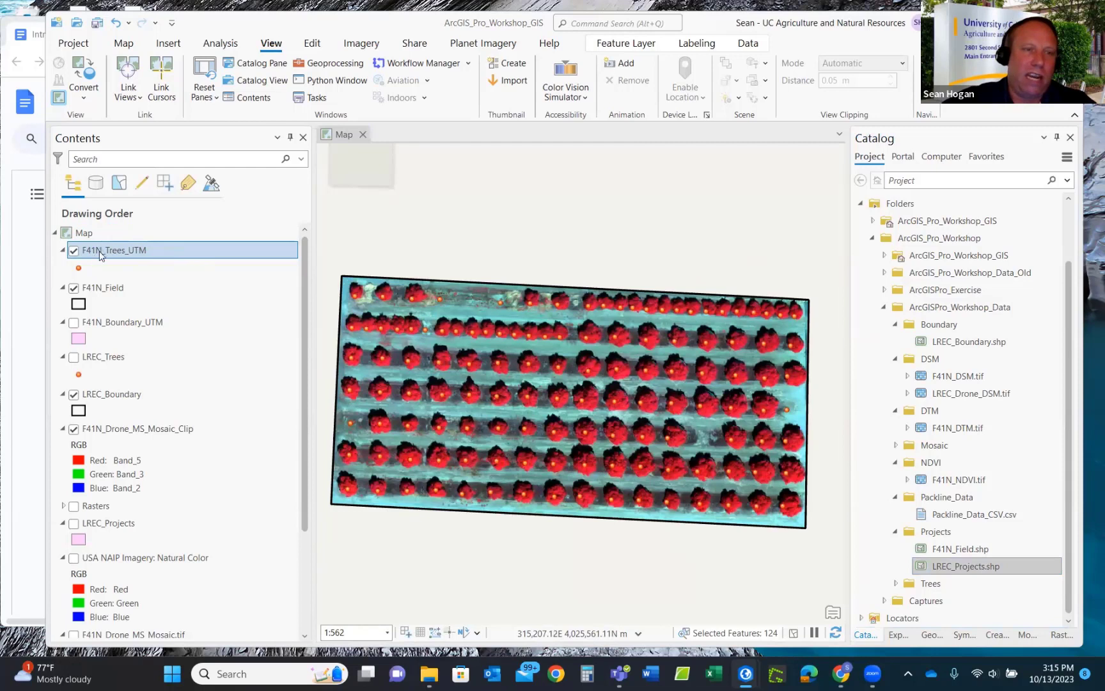
pyautogui.click(635, 44)
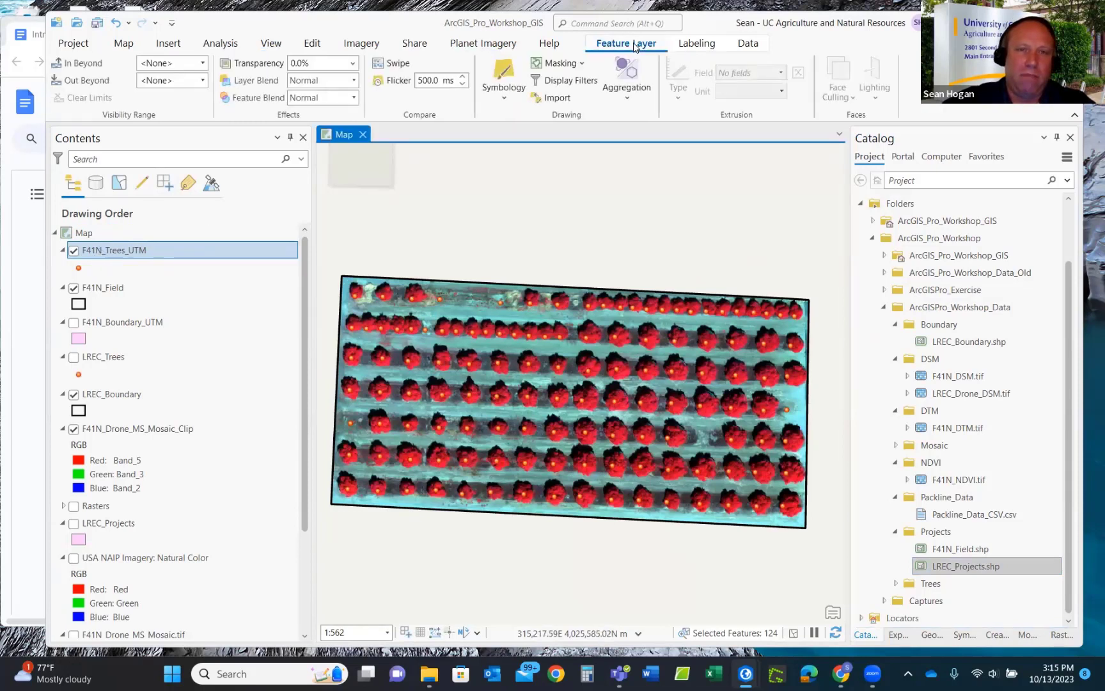
pyautogui.click(503, 99)
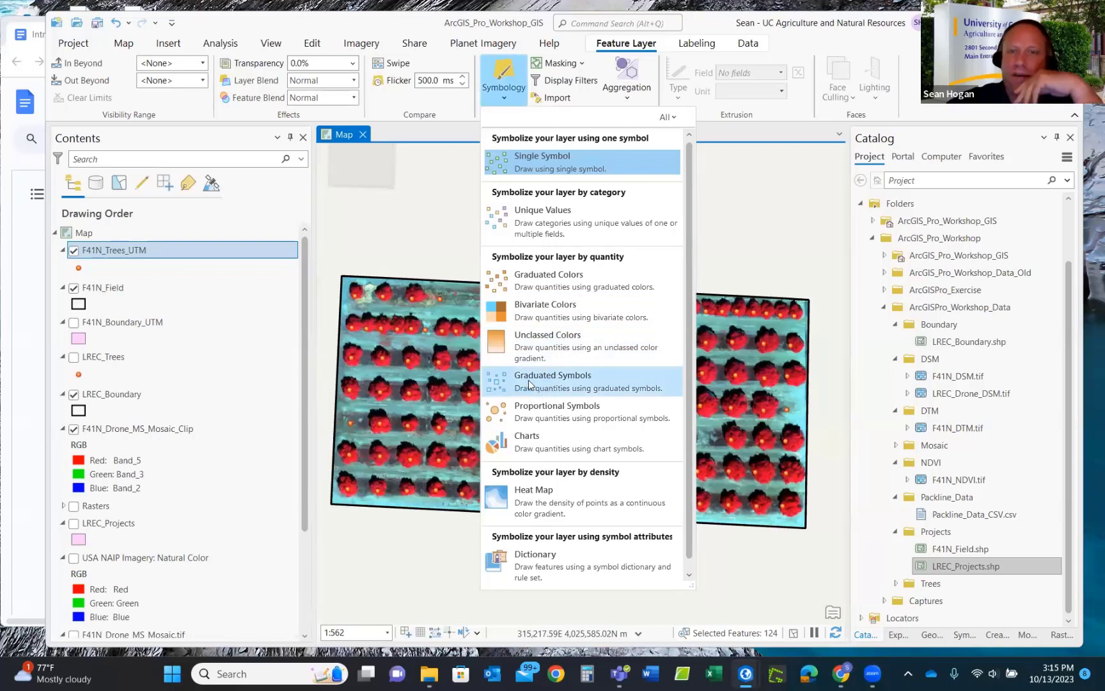
pyautogui.click(528, 379)
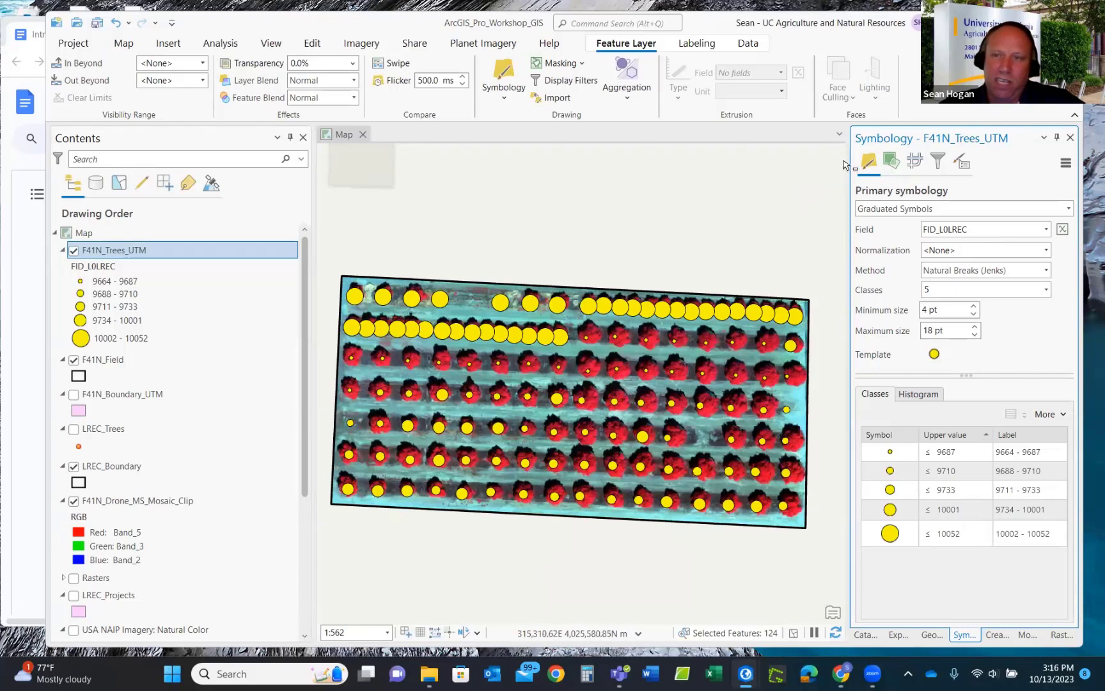
pyautogui.click(1046, 229)
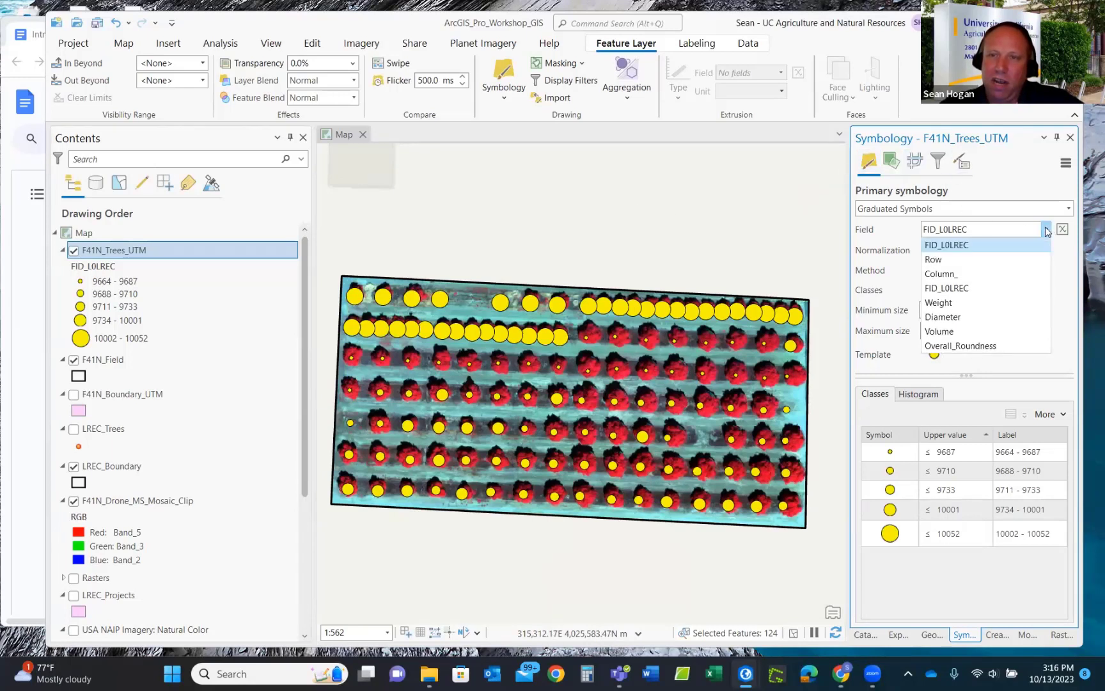
pyautogui.click(953, 304)
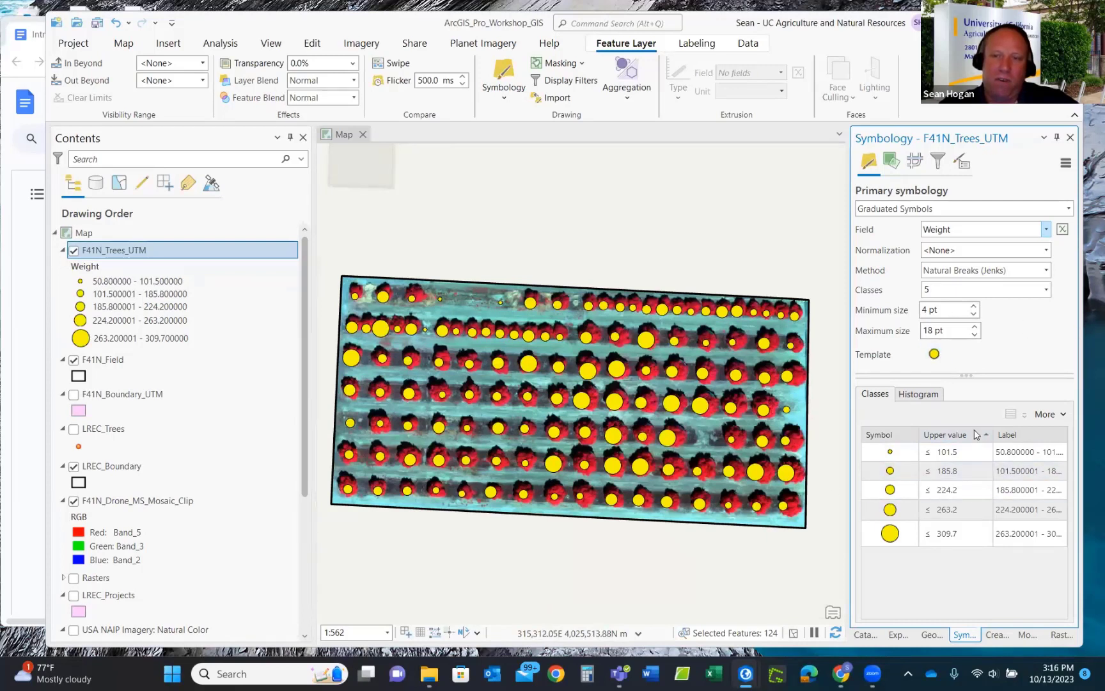
# Set the symbol size of the highest Weight class in F41N_Trees_UTM to 21 pt and apply it.
pyautogui.click(892, 534)
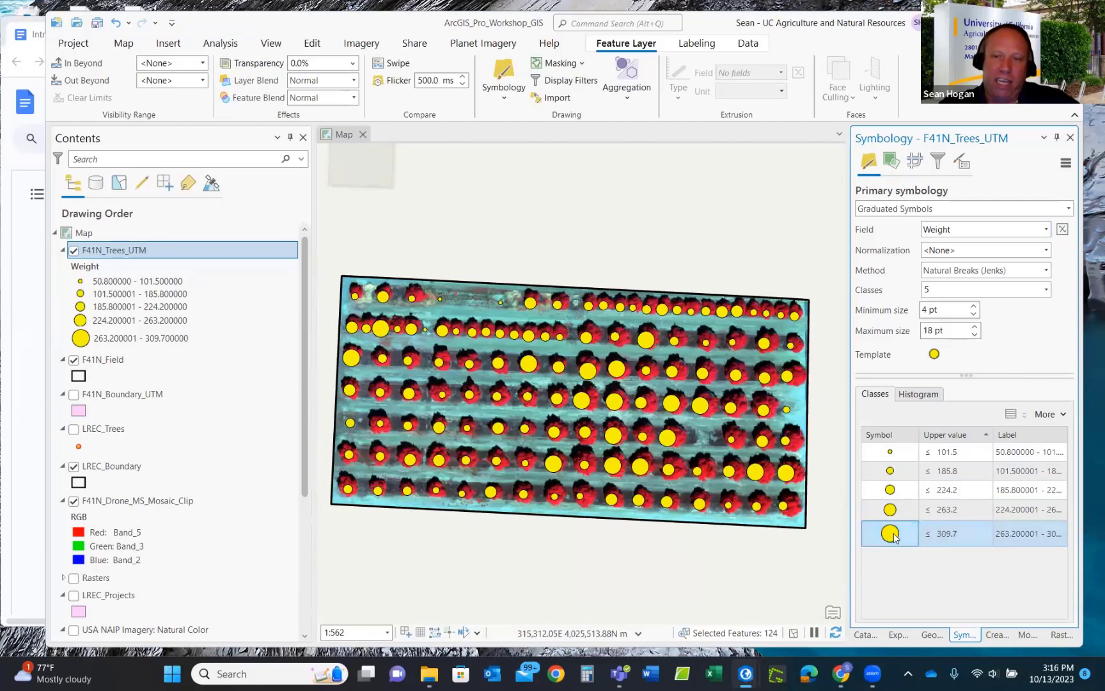
pyautogui.click(891, 534)
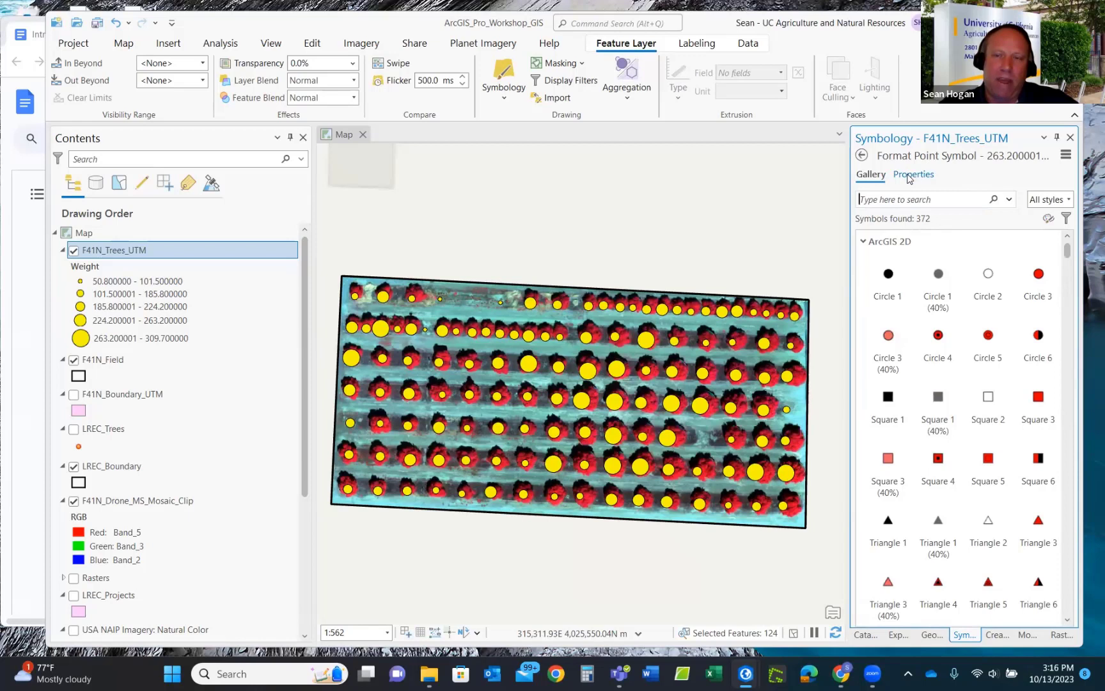
pyautogui.click(909, 179)
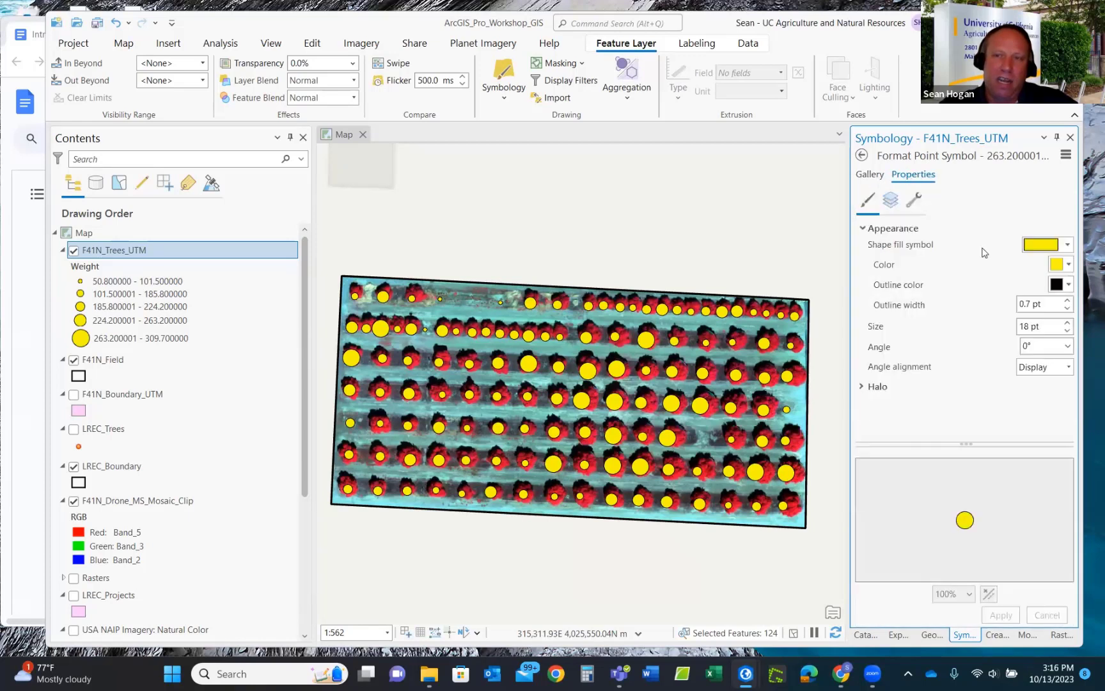
pyautogui.click(1067, 322)
pyautogui.click(1067, 322)
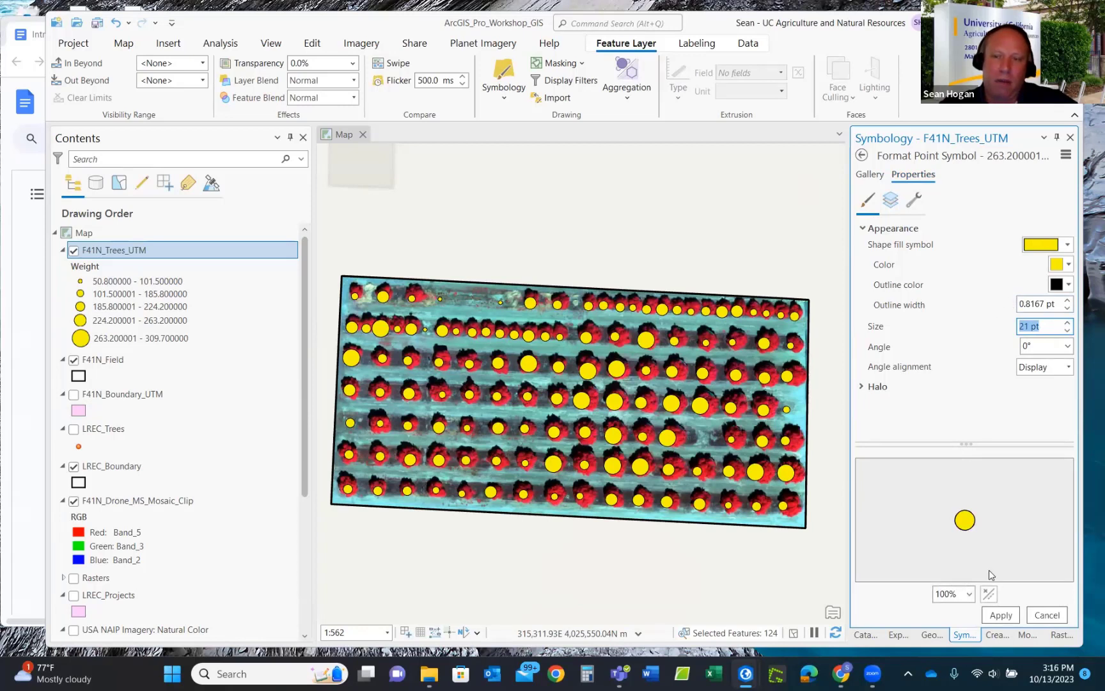
pyautogui.click(1001, 614)
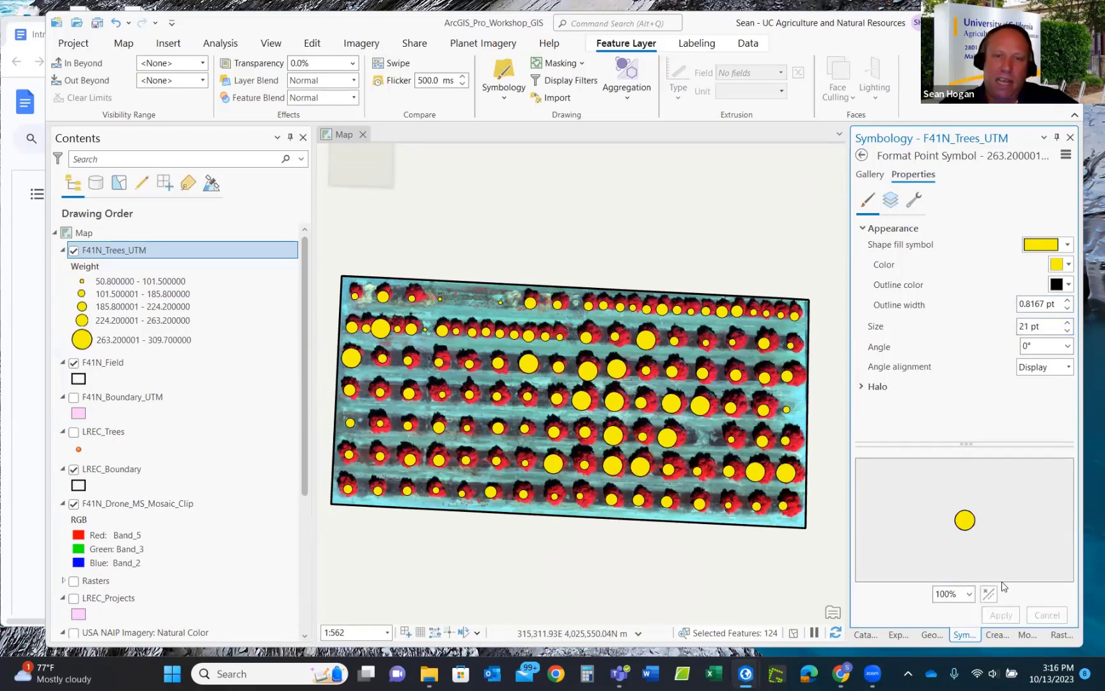
pyautogui.click(862, 156)
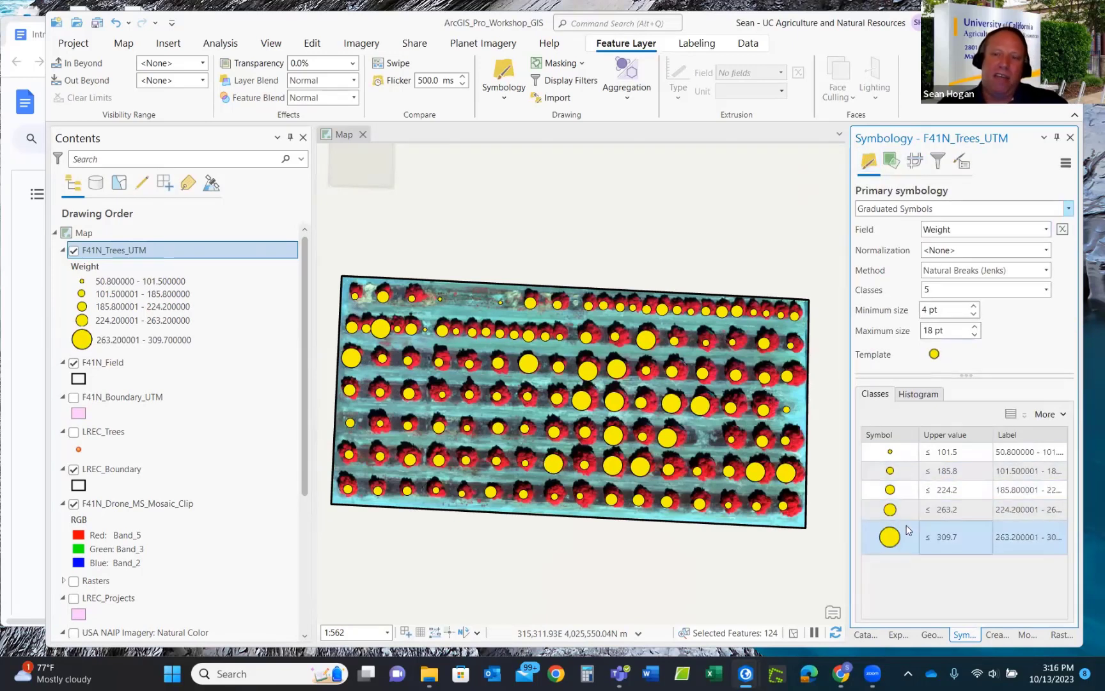
# Set the symbol size of the lowest Weight class to 2 pt, apply it, and check the symbols over field F41N.
pyautogui.click(889, 452)
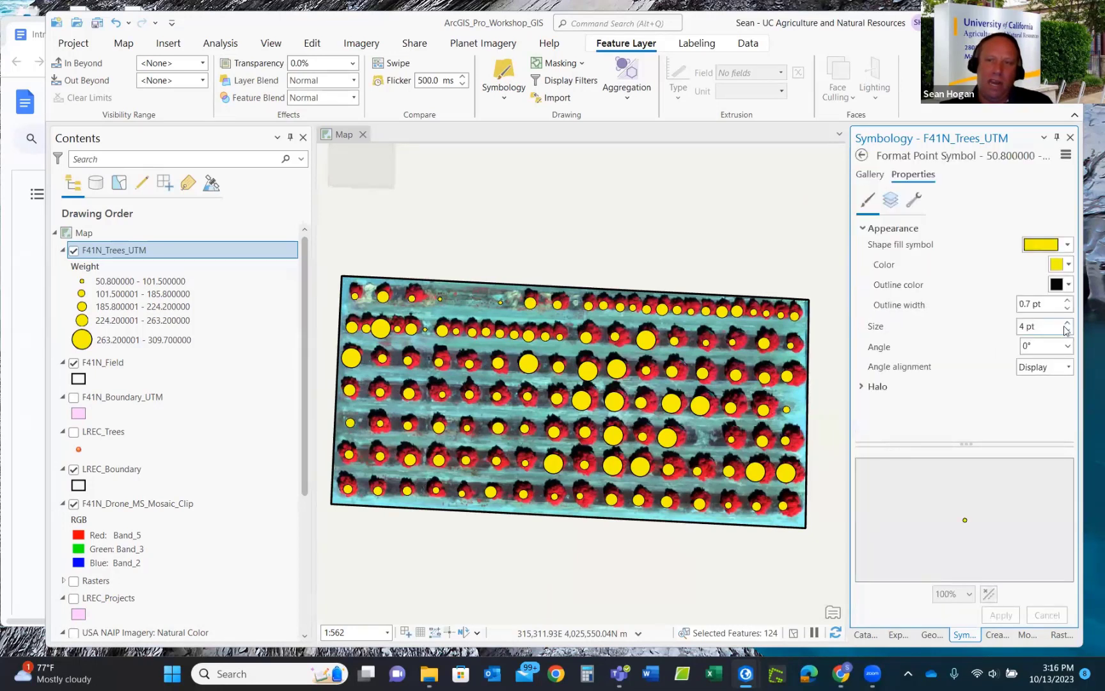
pyautogui.click(1066, 330)
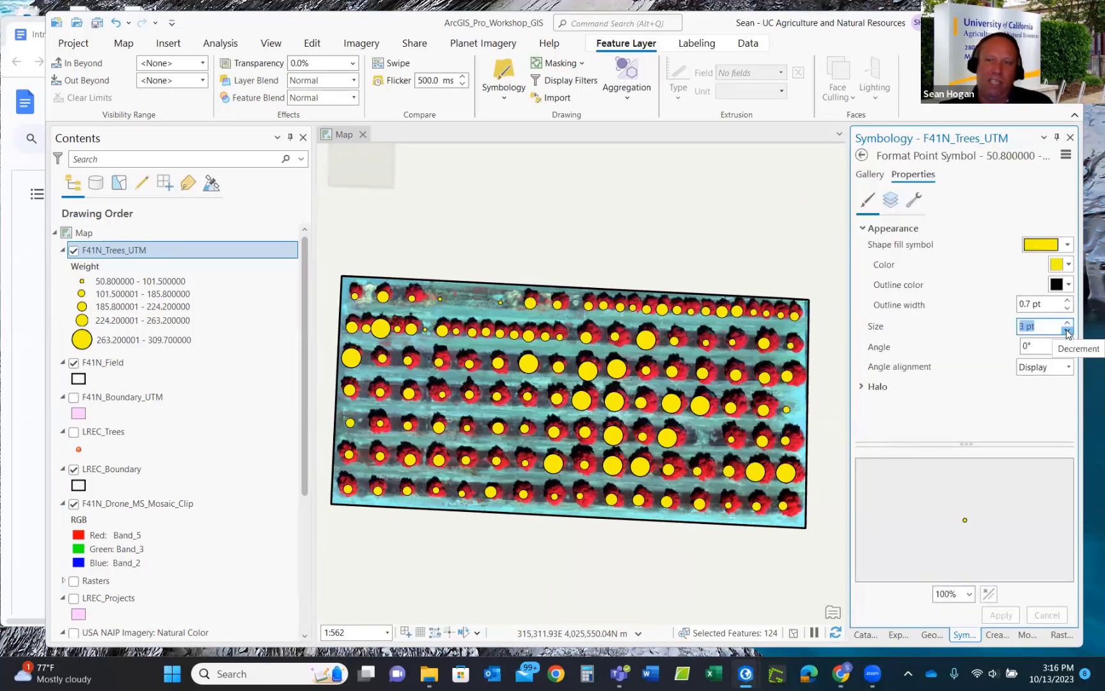
pyautogui.click(1066, 330)
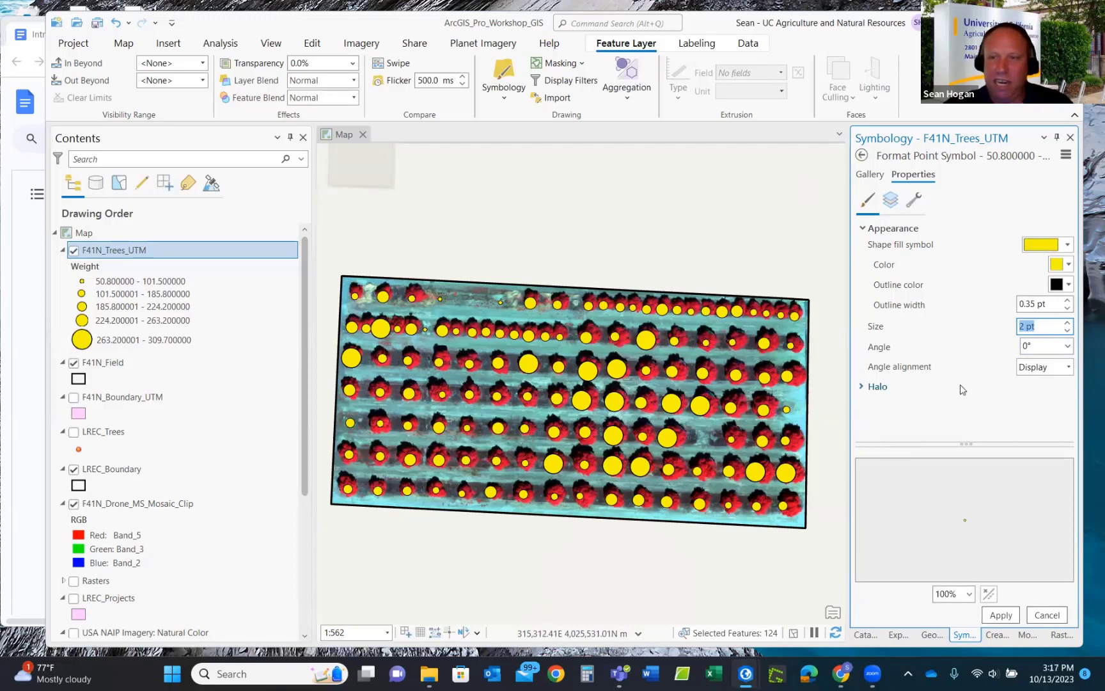
pyautogui.click(998, 616)
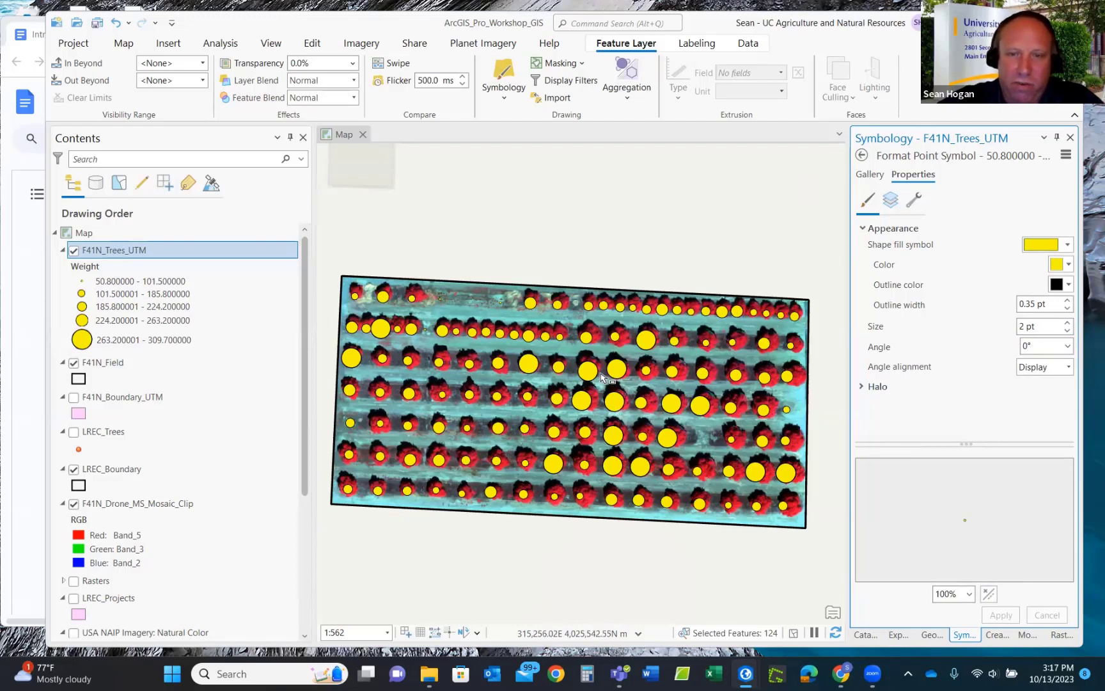
pyautogui.scroll(-2, 602, 361)
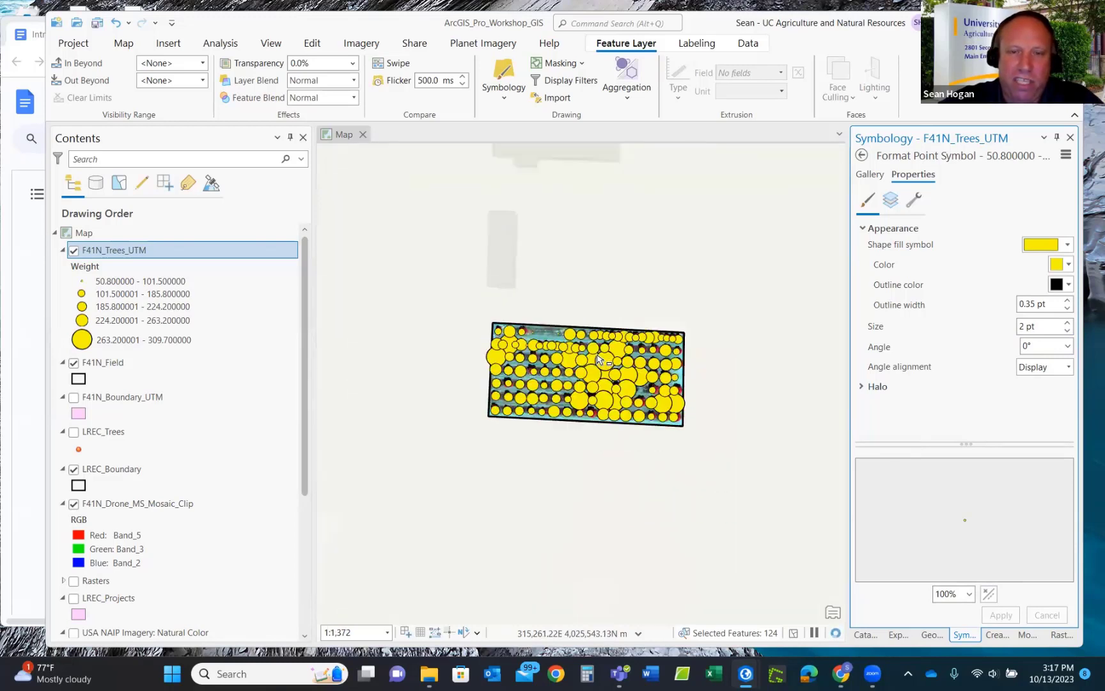
pyautogui.scroll(1, 598, 361)
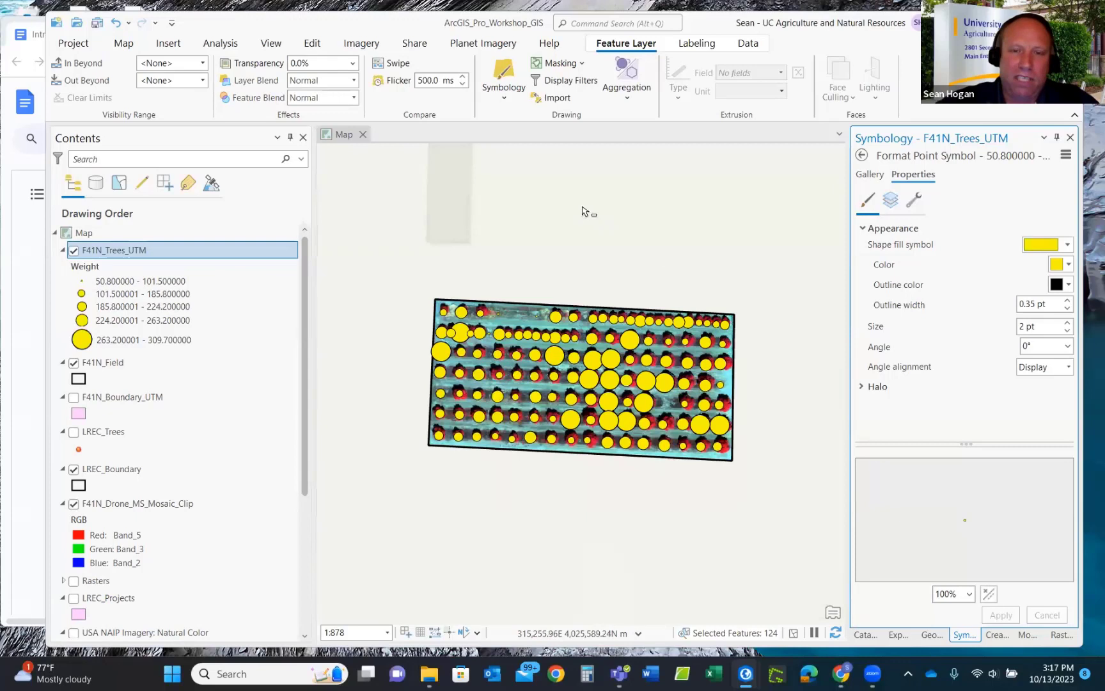
pyautogui.scroll(-1, 582, 211)
pyautogui.scroll(1, 544, 200)
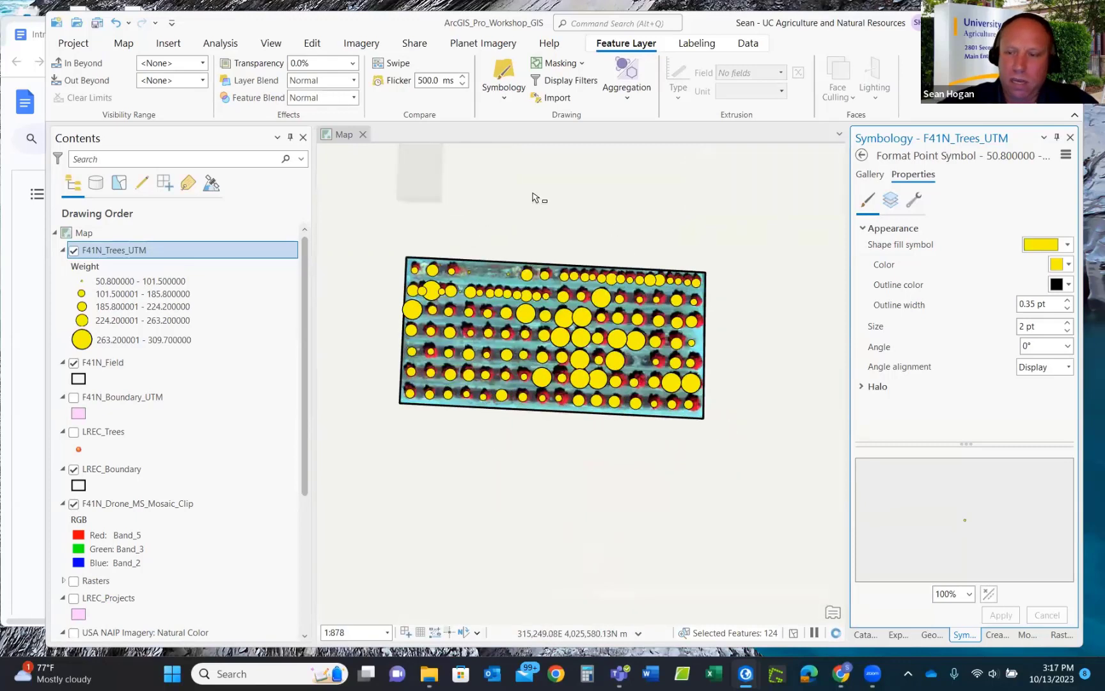
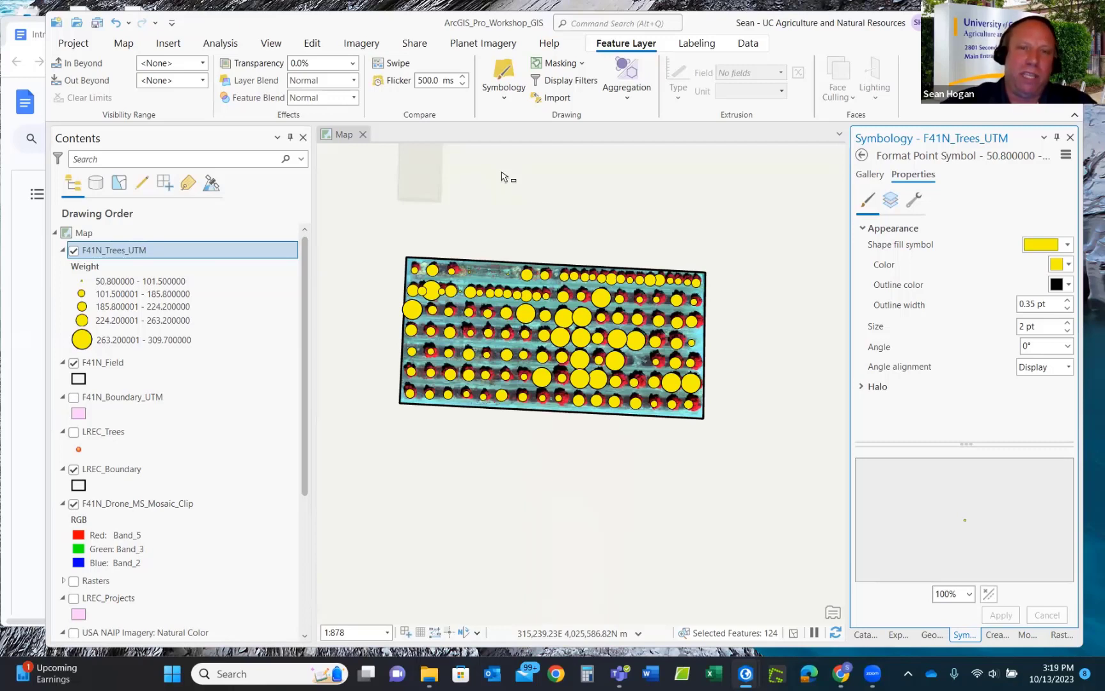
# Search the geoprocessing tools for "spline" and open the 3D Analyst Spline tool.
pyautogui.click(221, 45)
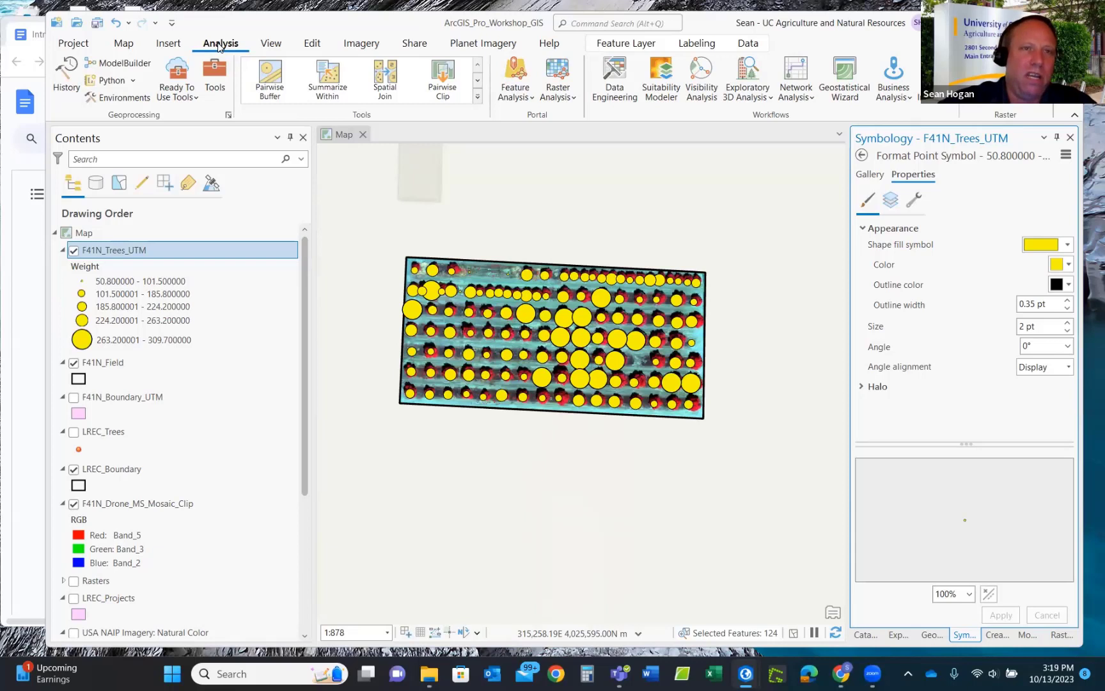
pyautogui.click(216, 79)
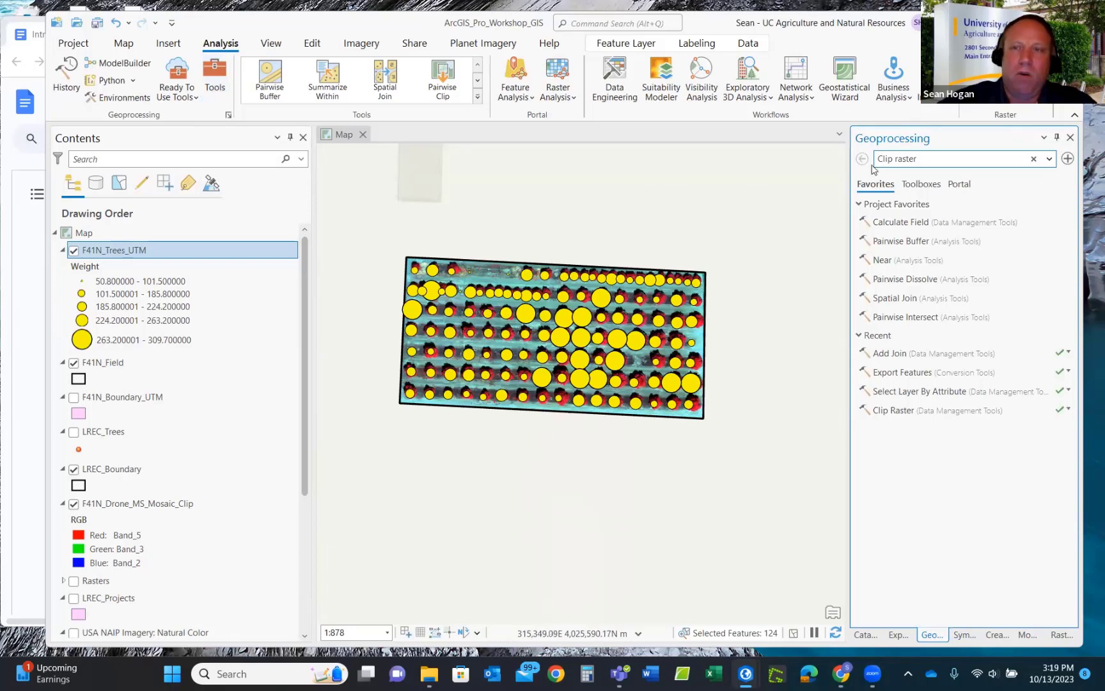
pyautogui.click(1033, 159)
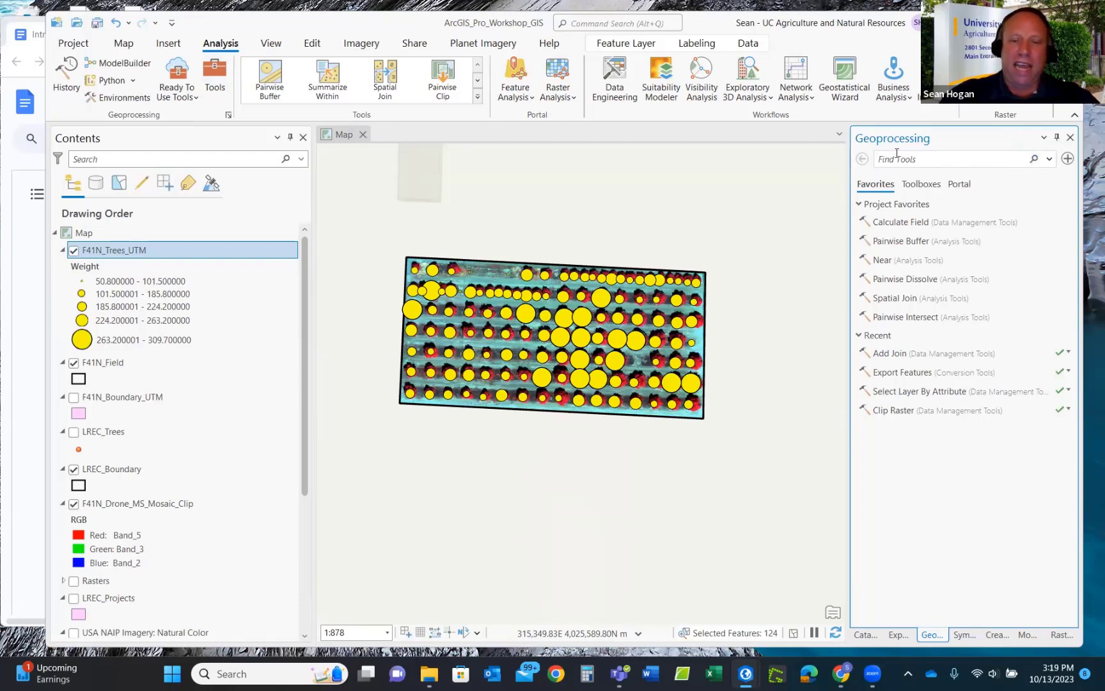
pyautogui.write('s')
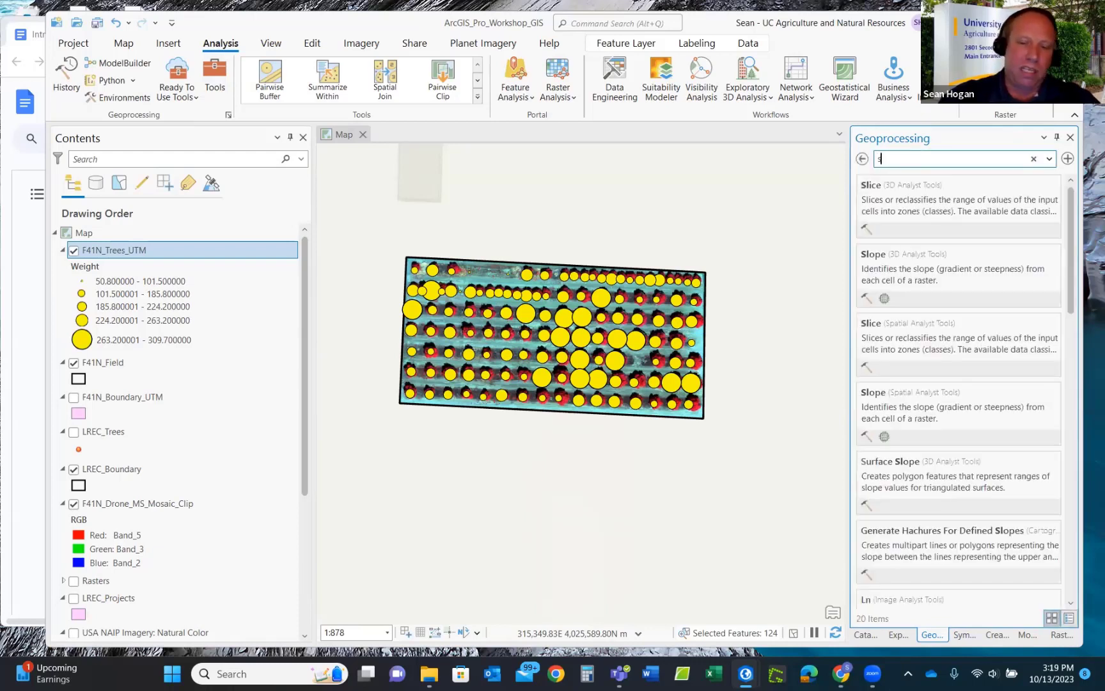
pyautogui.write('pline')
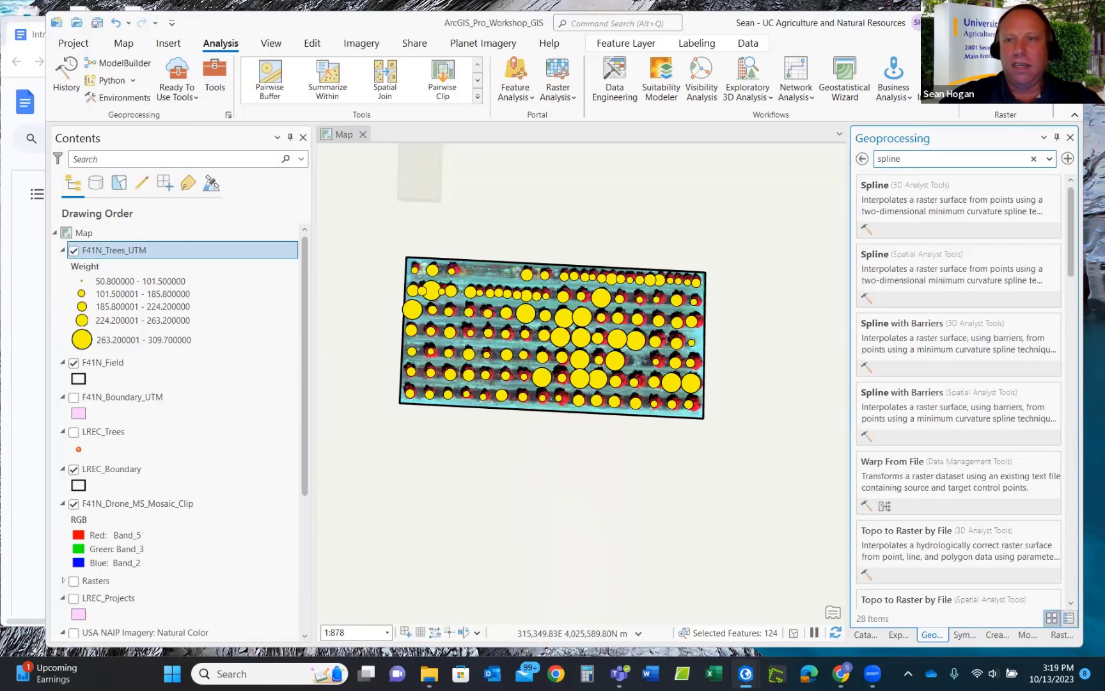
pyautogui.click(875, 196)
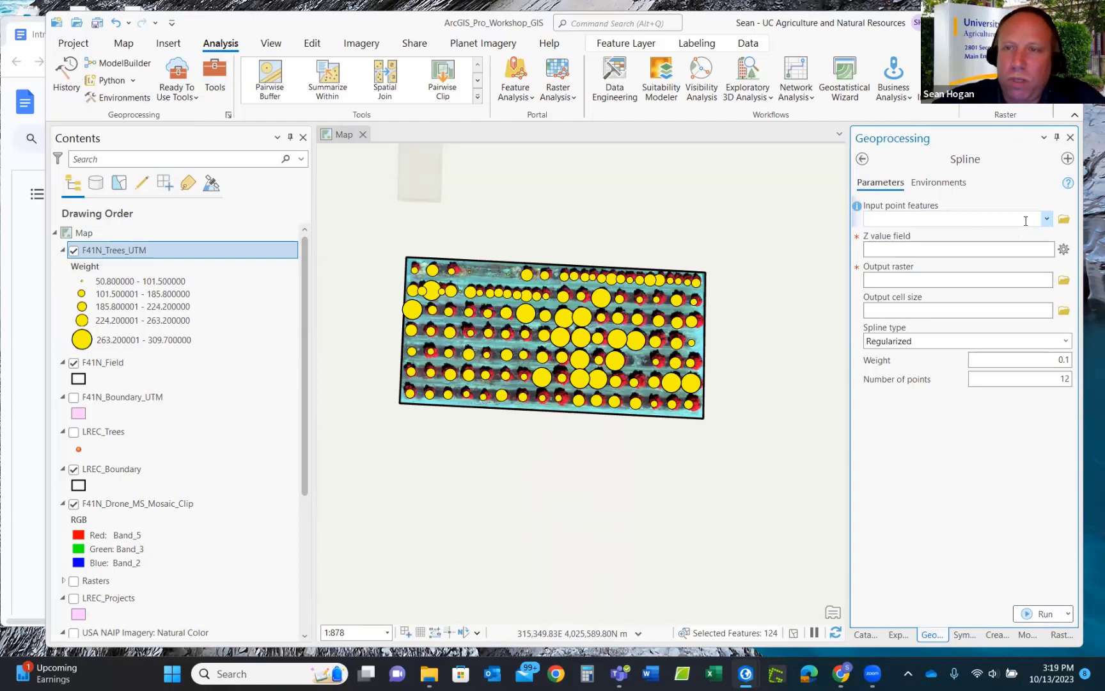
# Run the Spline interpolation on F41N_Trees_UTM with Weight as the Z value field and the Regularized spline type.
pyautogui.click(1047, 219)
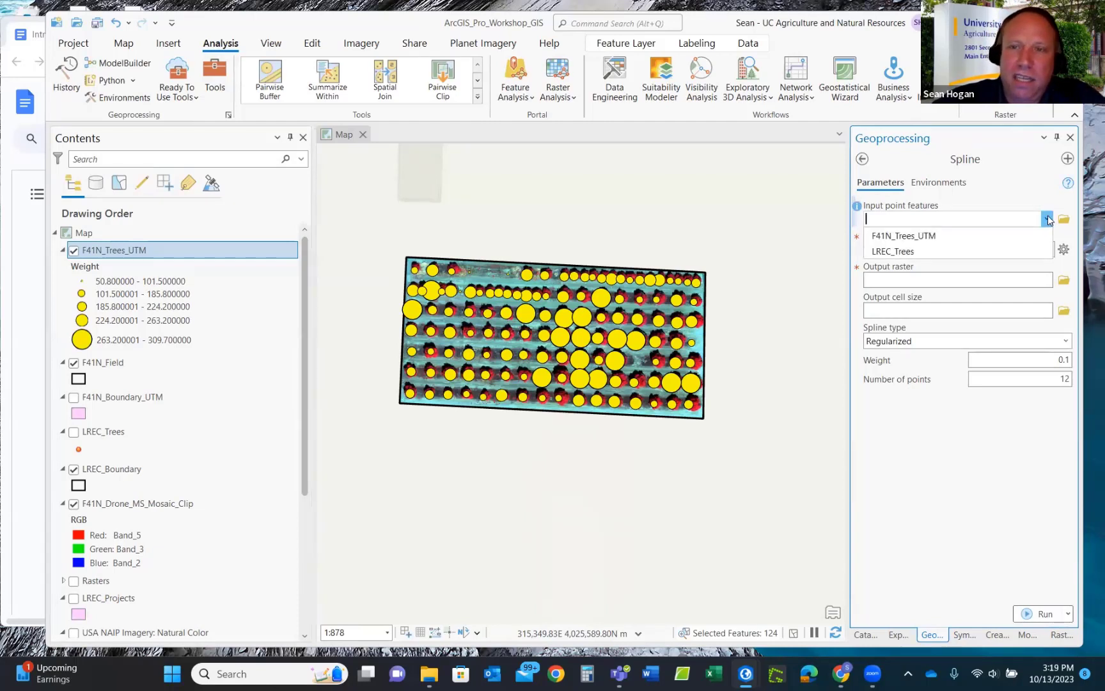
pyautogui.click(894, 236)
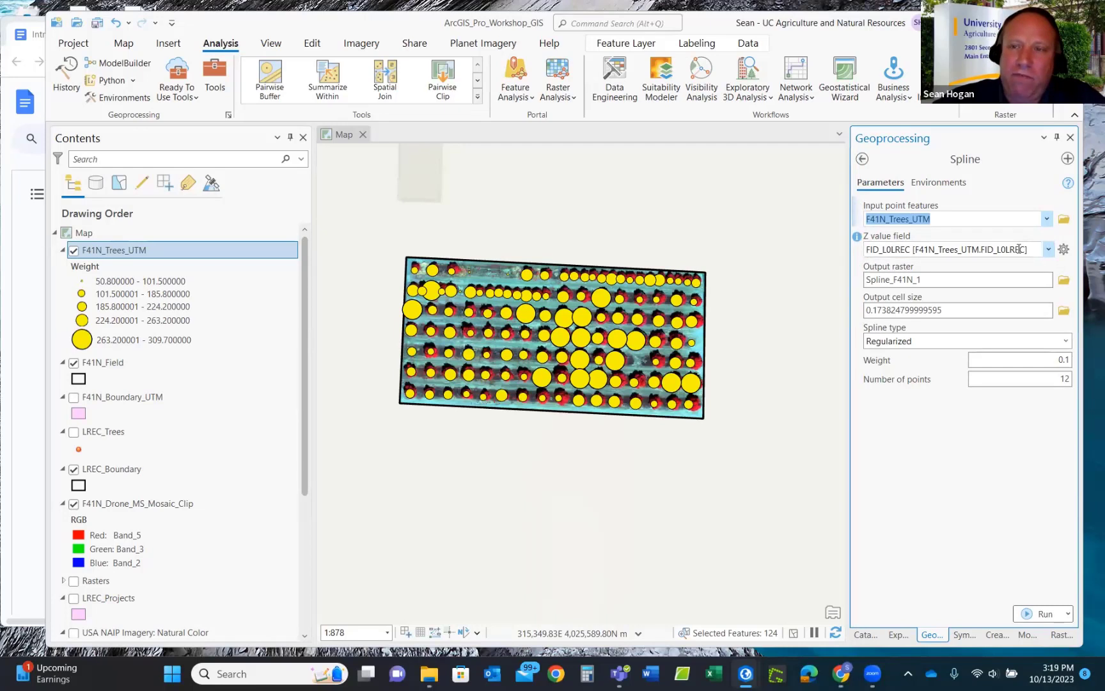
pyautogui.click(1049, 250)
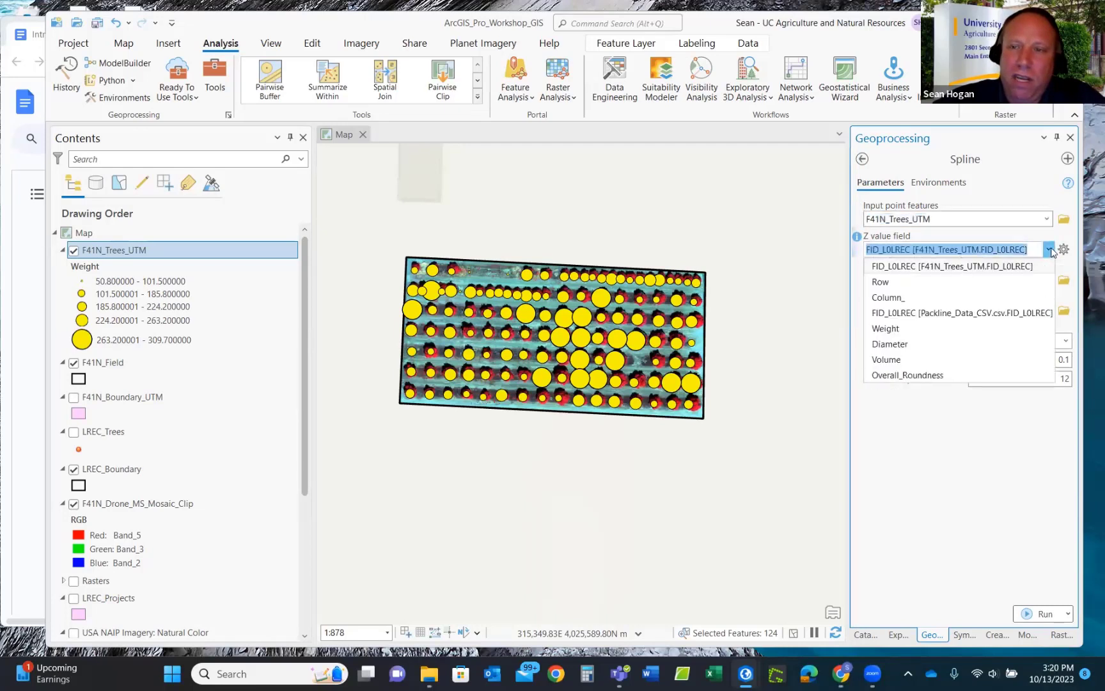
pyautogui.click(886, 329)
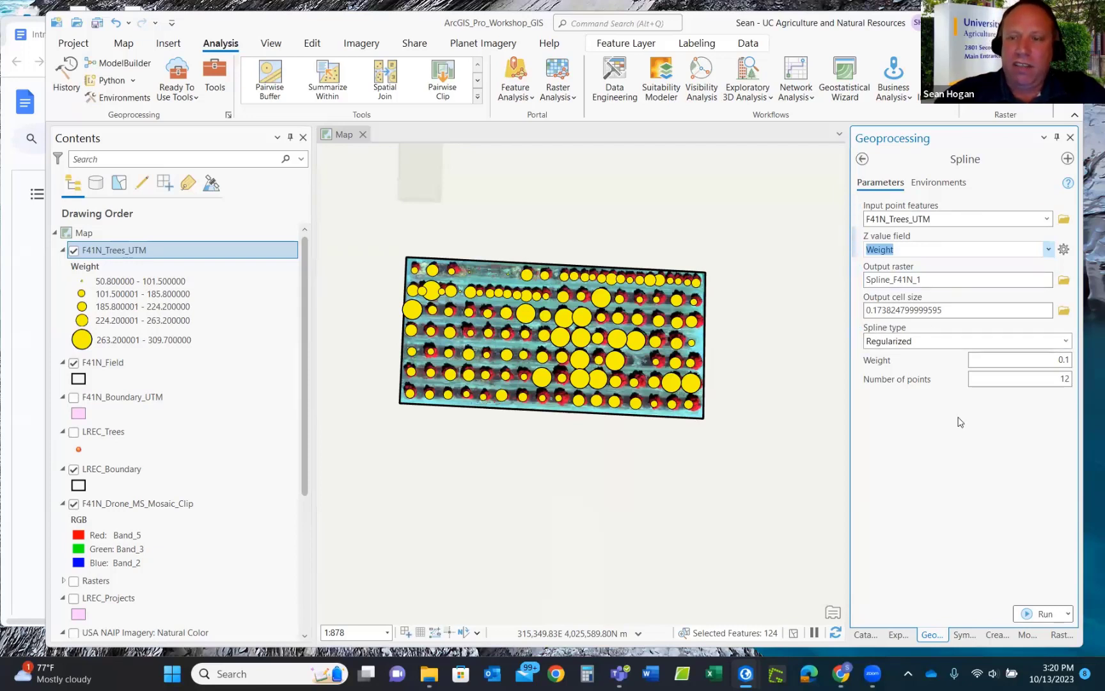
pyautogui.click(1043, 614)
pyautogui.moveTo(1043, 616)
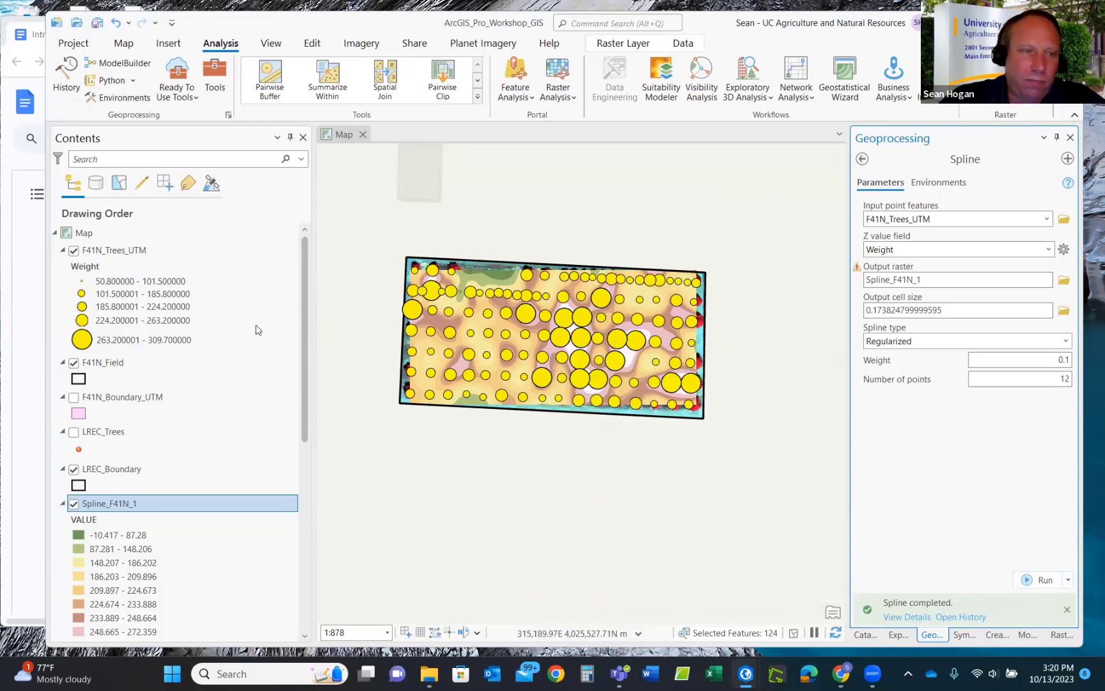
# View the spline surface without the F41N_Trees_UTM points, restore the points, and switch the Spline_F41N_1 raster to Stretch symbology.
pyautogui.click(75, 252)
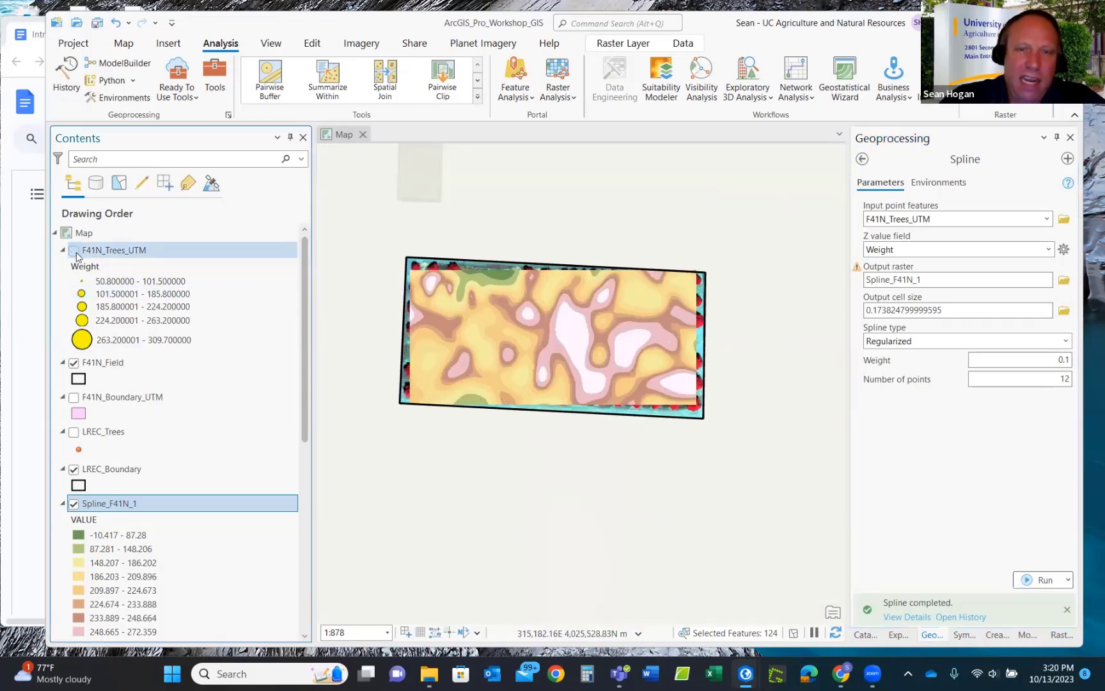
pyautogui.scroll(-3, 147, 448)
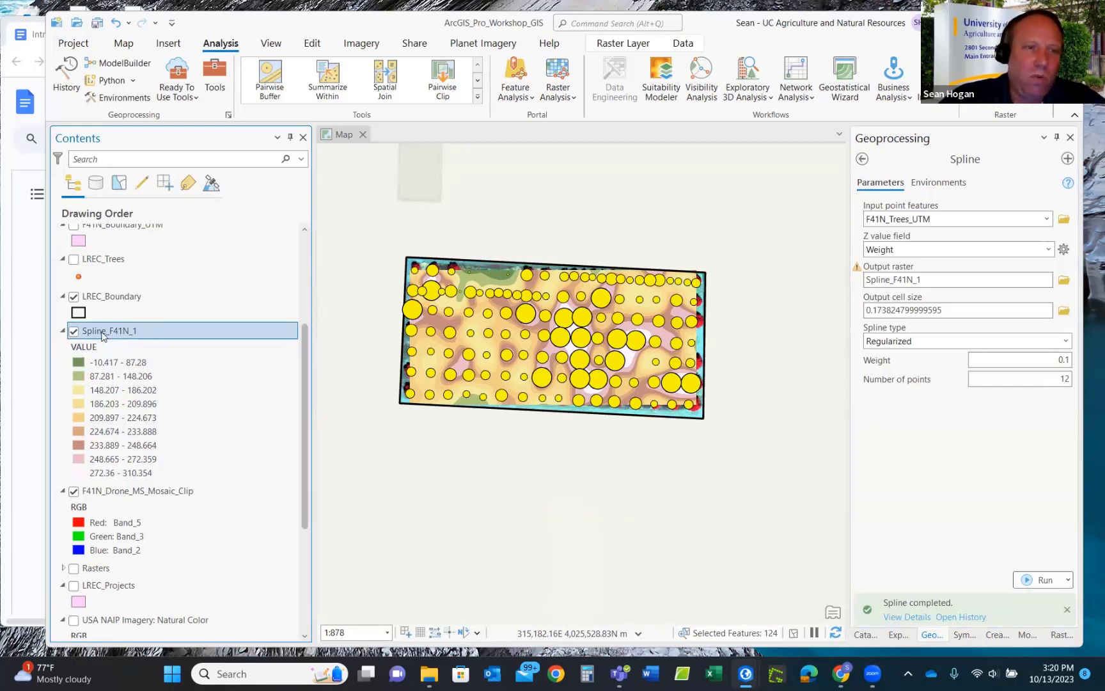
pyautogui.click(609, 45)
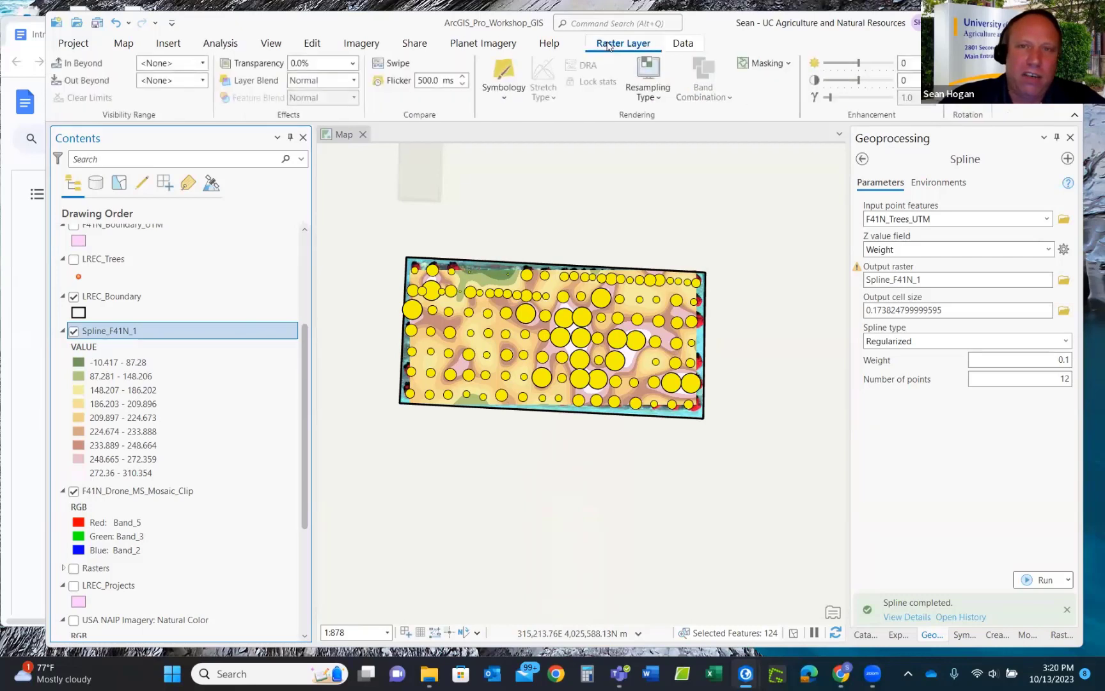
pyautogui.click(505, 96)
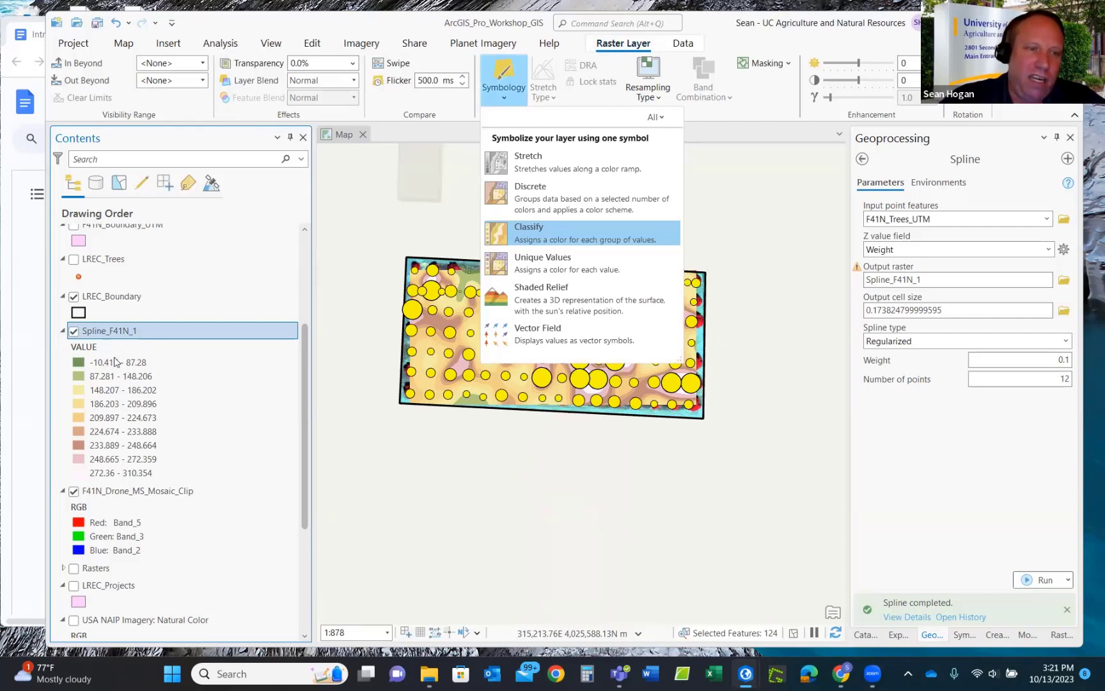
pyautogui.click(531, 159)
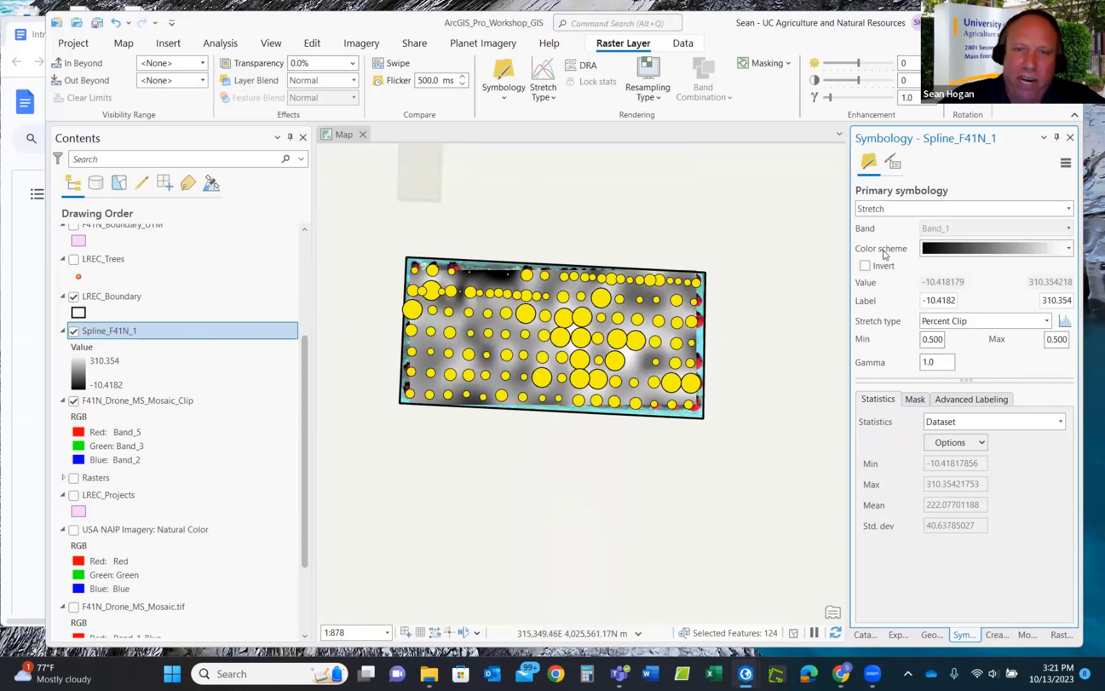
# Apply the red-yellow-green-blue color scheme to the Spline_F41N_1 raster and turn off the layer's visibility.
pyautogui.click(1070, 251)
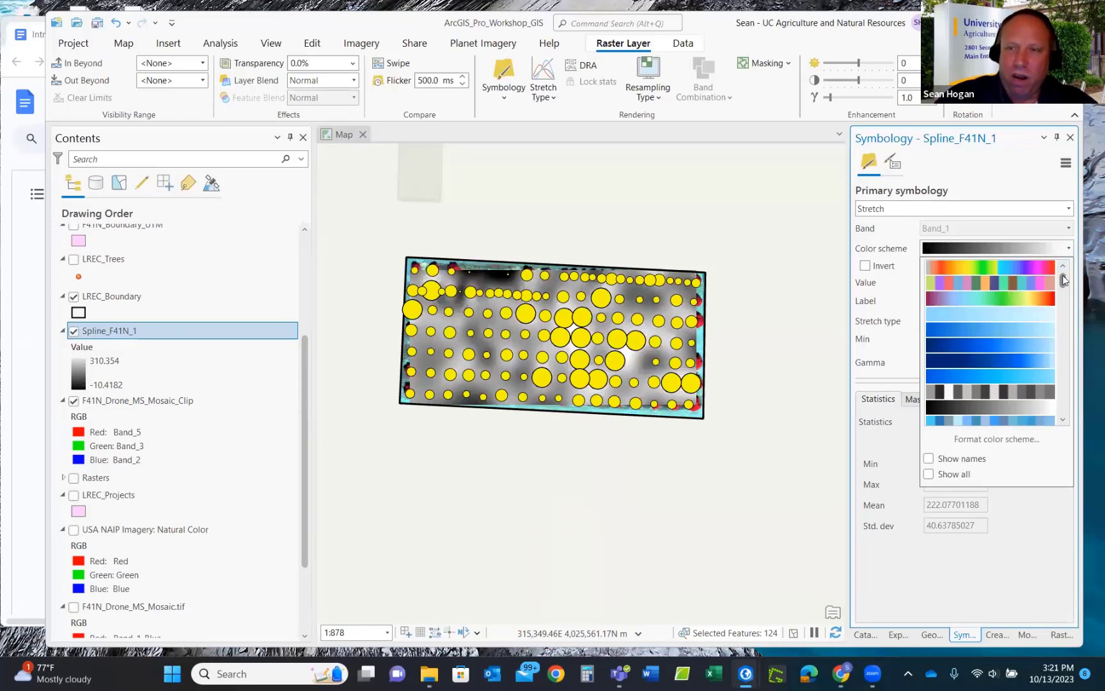
pyautogui.moveTo(1064, 279); pyautogui.dragTo(1025, 337)
pyautogui.click(1024, 334)
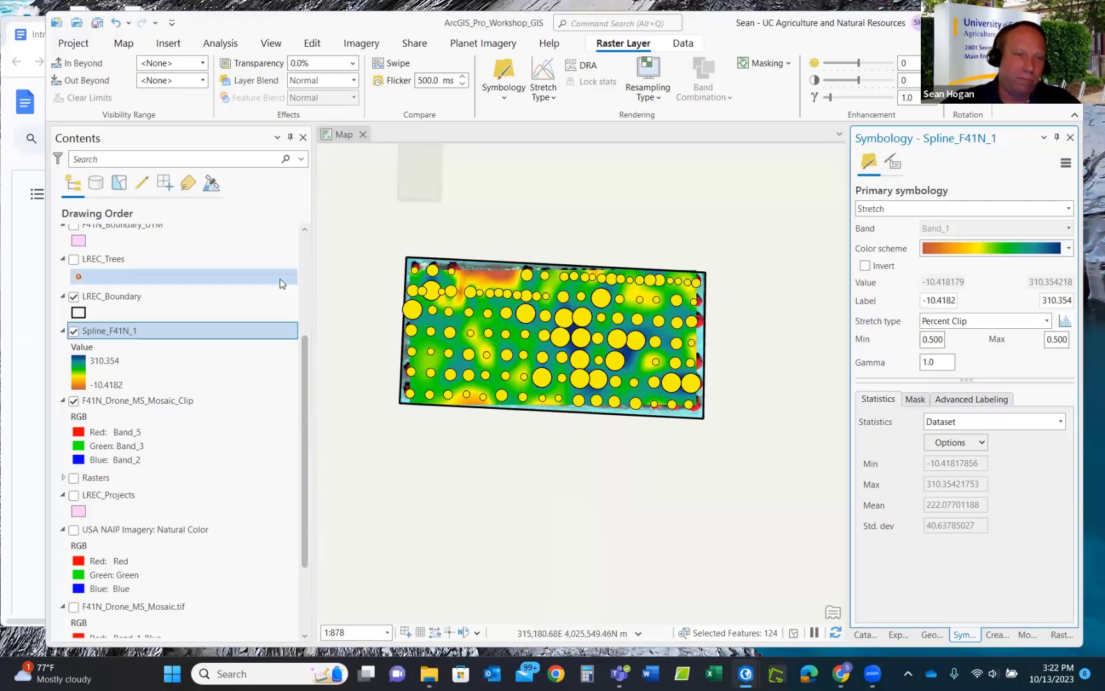
pyautogui.click(74, 331)
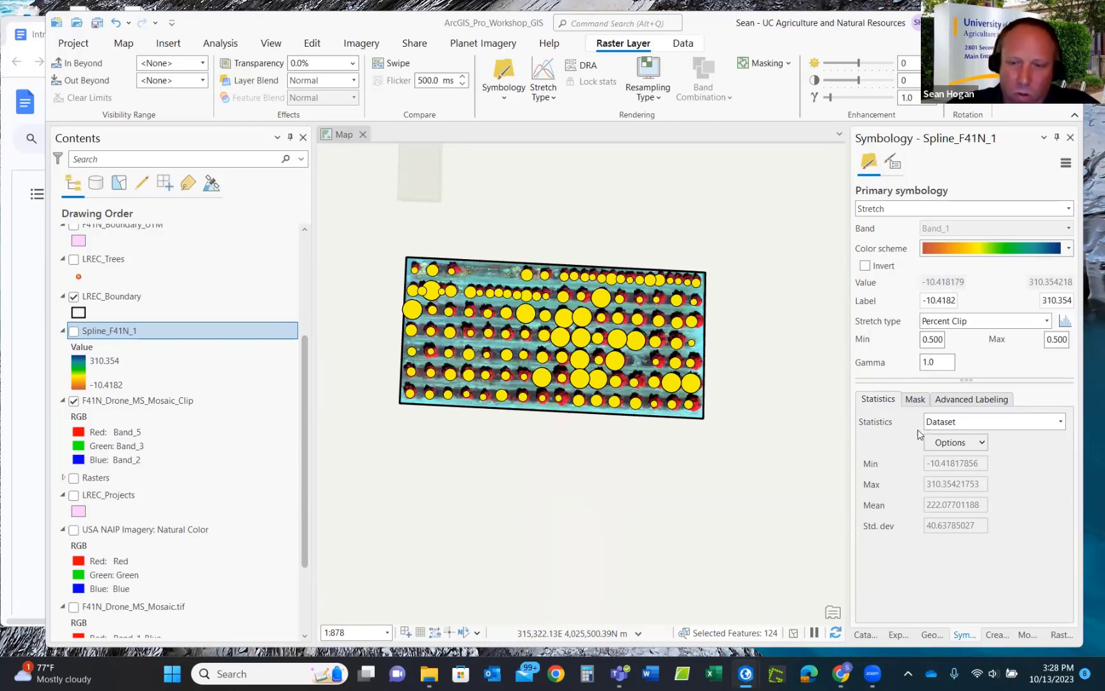
# Switch to the ArcGISPro_Exercise2 project, view its Final Layout, and return to the ArcGIS_Pro_Workshop_GIS project.
pyautogui.moveTo(747, 676)
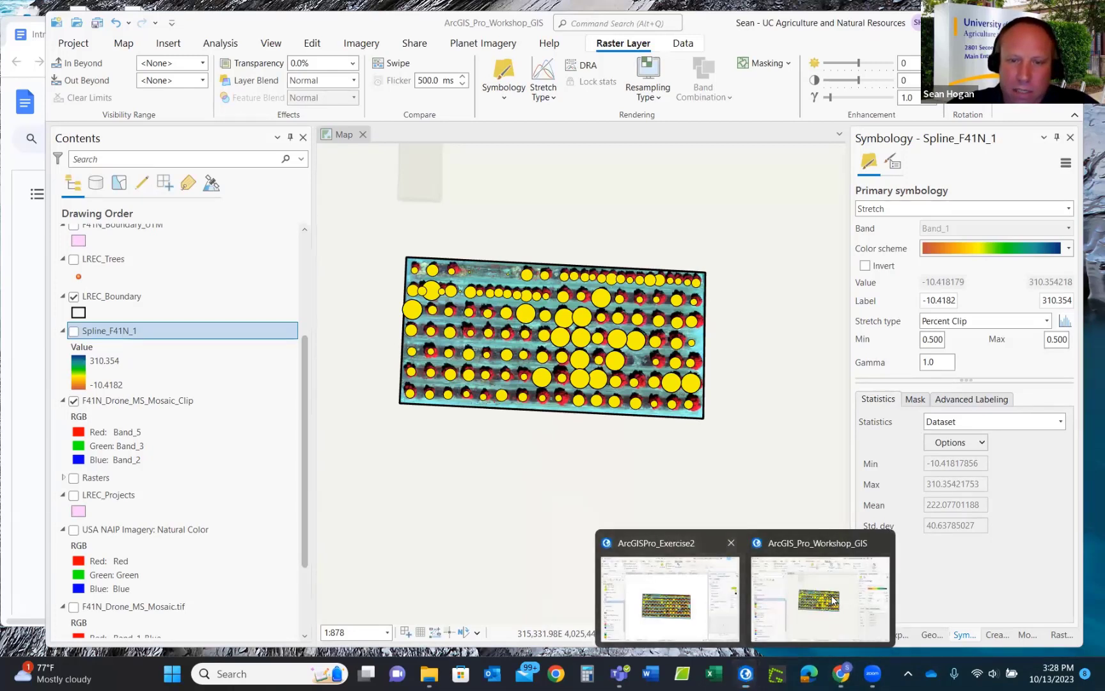
pyautogui.click(670, 598)
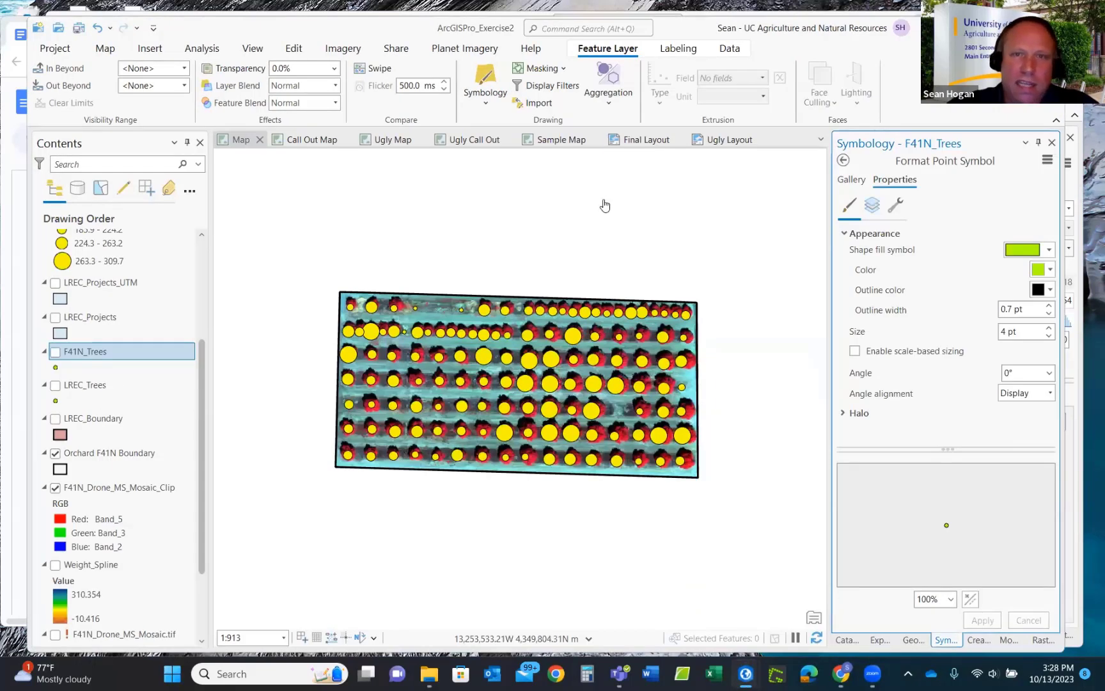
pyautogui.click(644, 141)
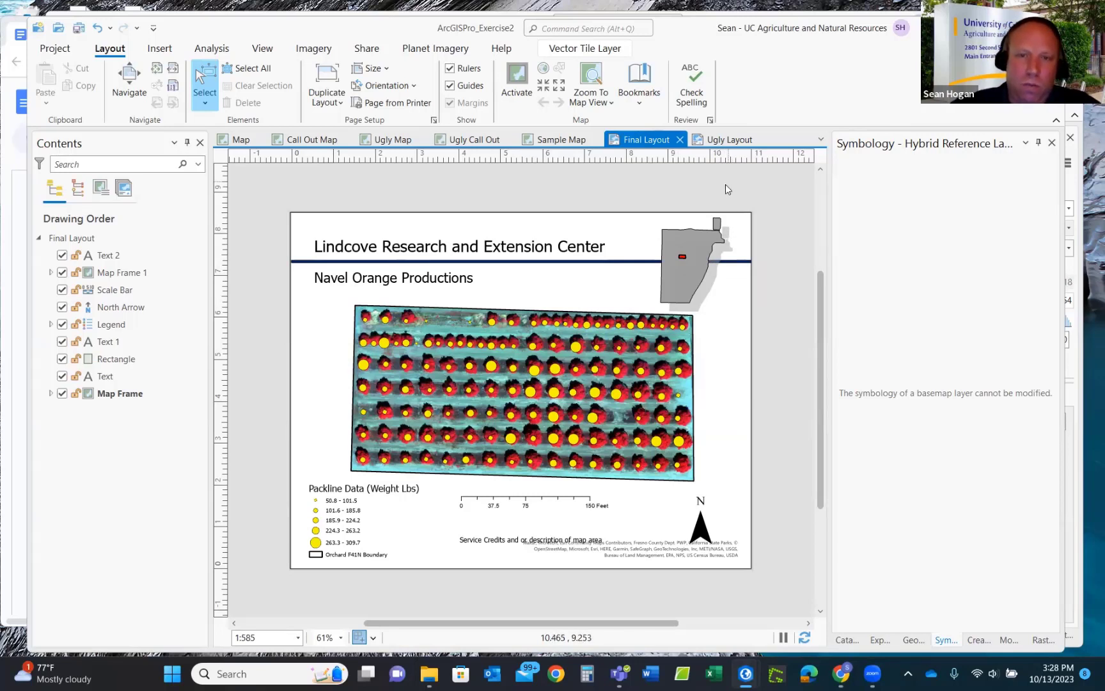
pyautogui.hotkey('alt', 'Tab')
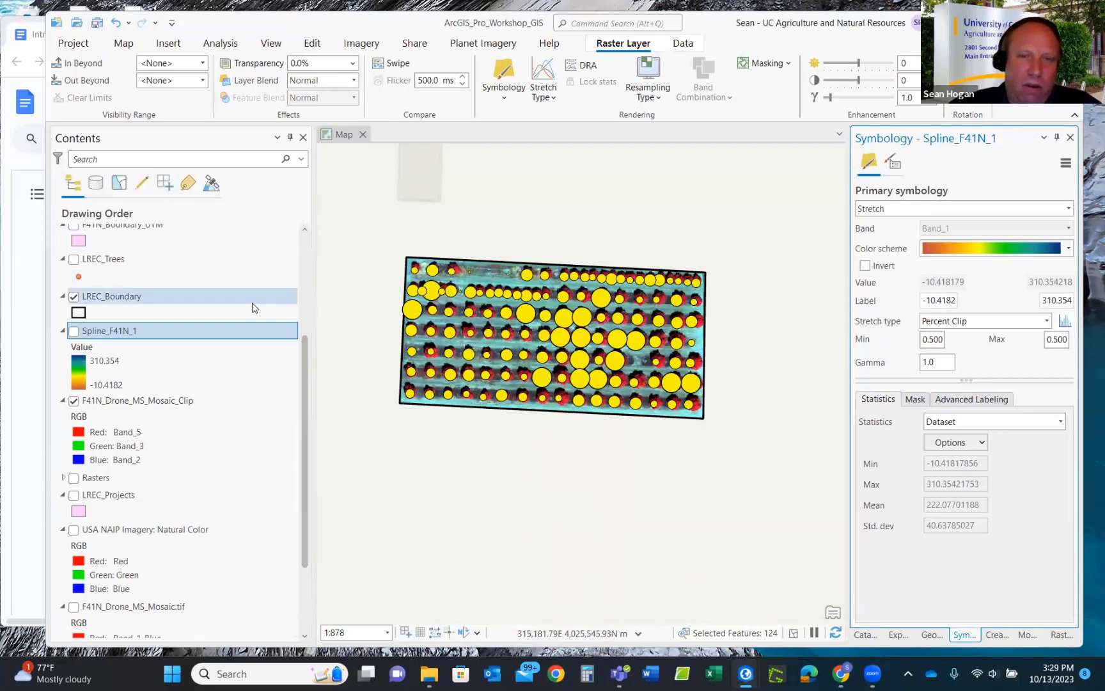
# Open the coordinate system settings in the properties of the map.
pyautogui.scroll(5, 252, 307)
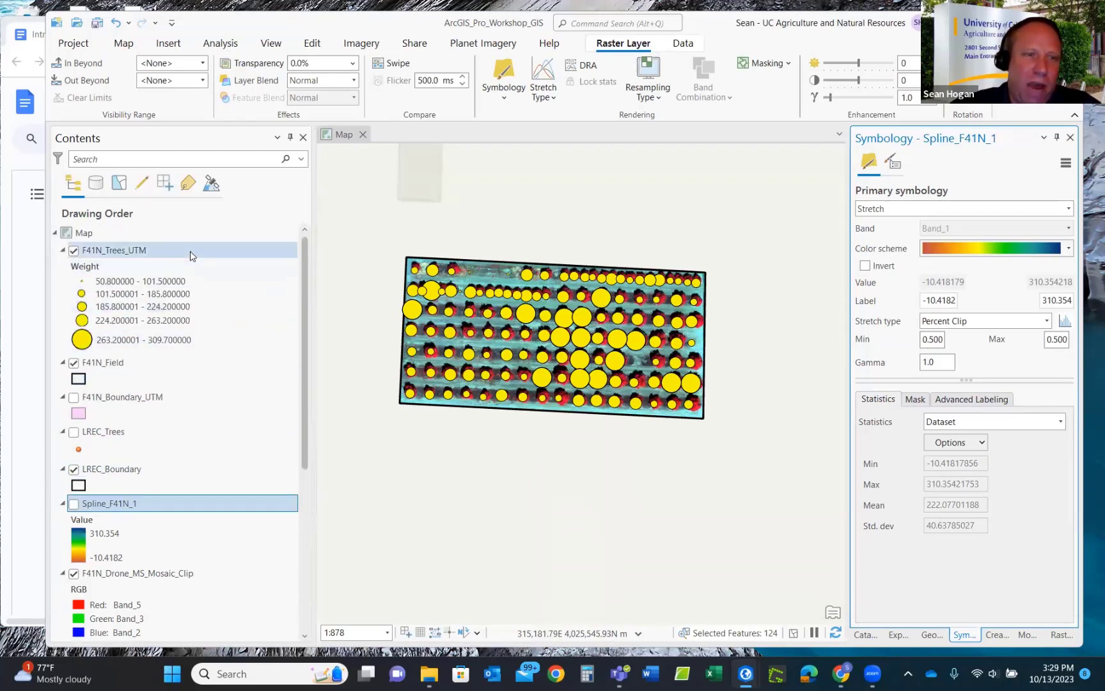
pyautogui.rightClick(90, 236)
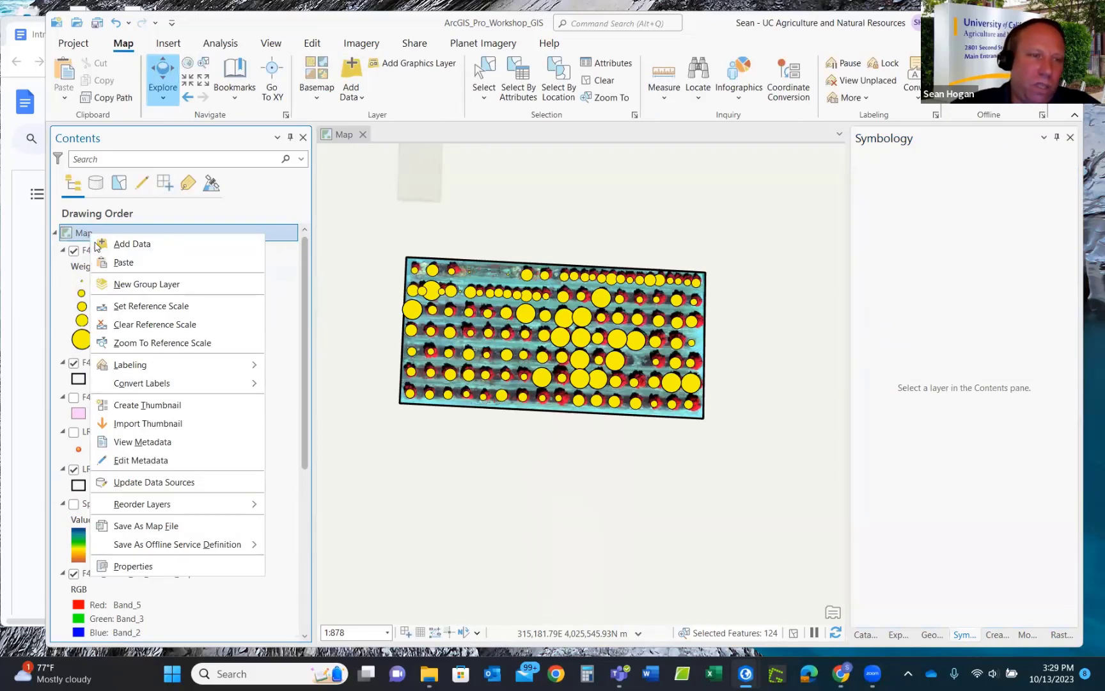
pyautogui.click(133, 566)
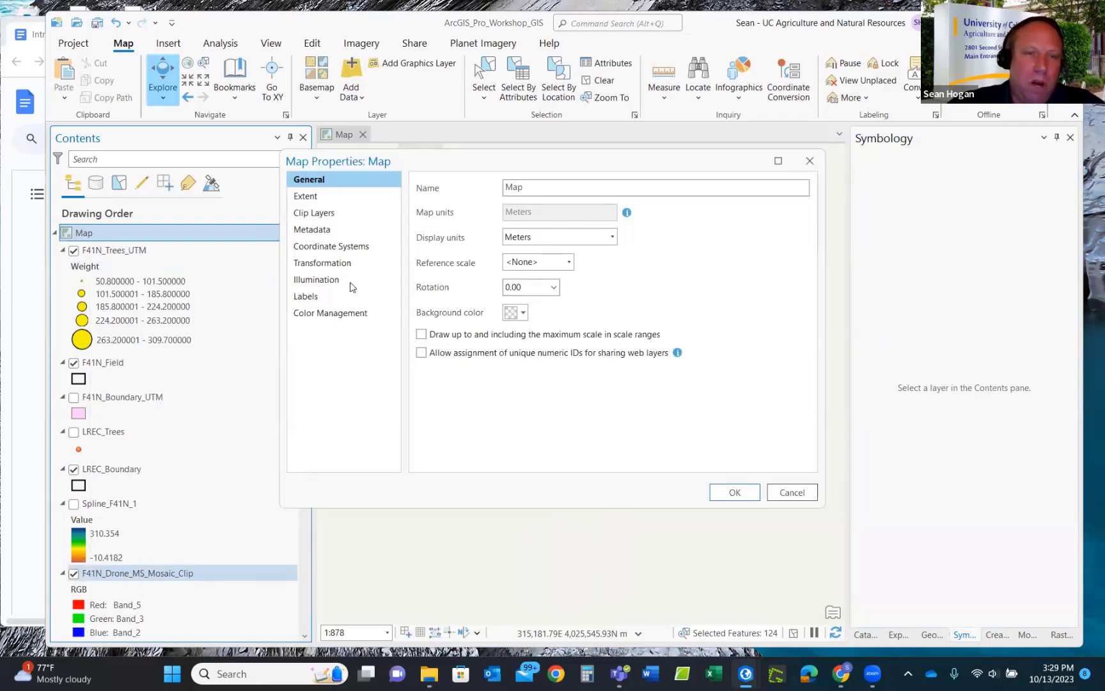
pyautogui.click(332, 249)
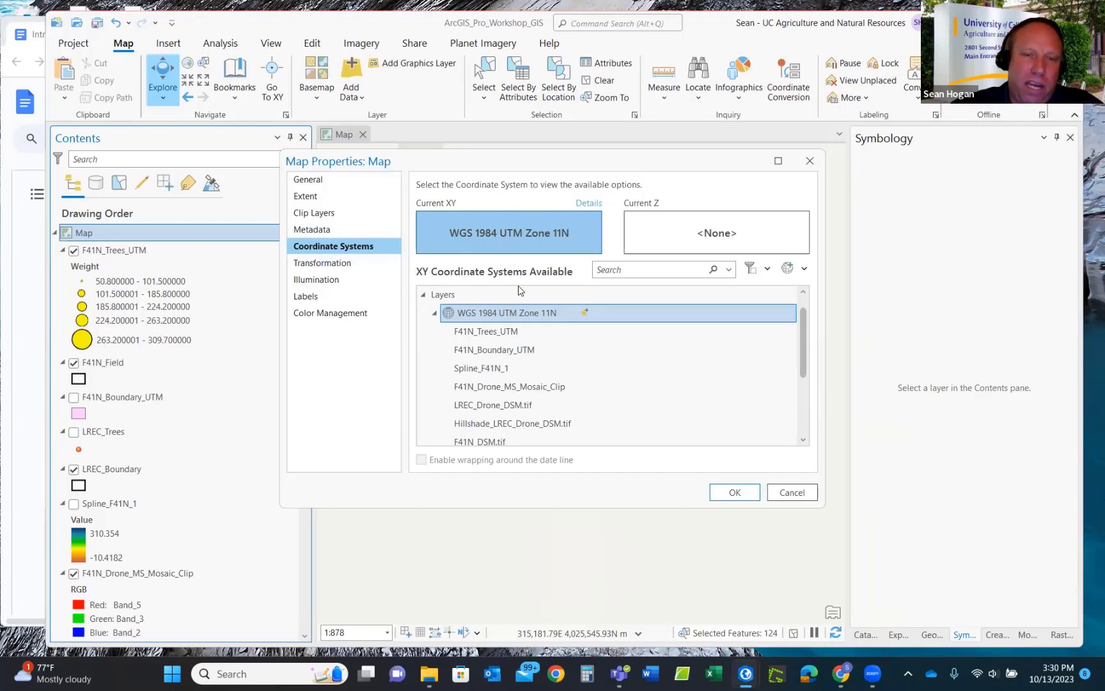
# Examine which map layers are grouped under WGS 1984 UTM Zone 11N and which other coordinate systems the layers use.
pyautogui.scroll(-1, 520, 293)
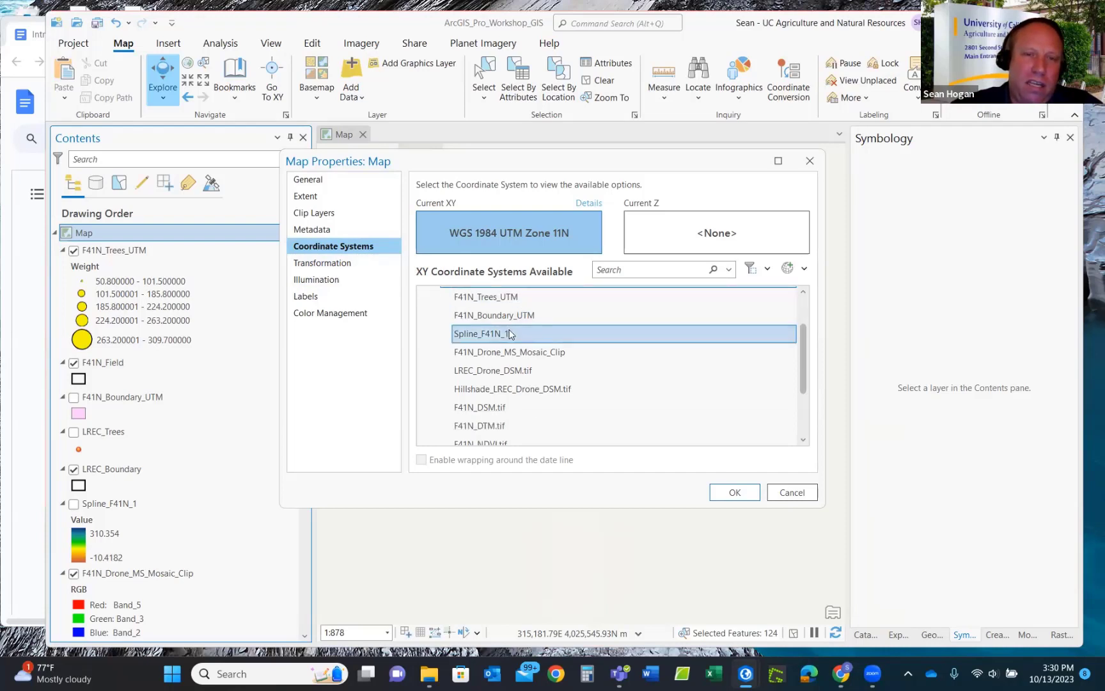
pyautogui.scroll(1, 514, 337)
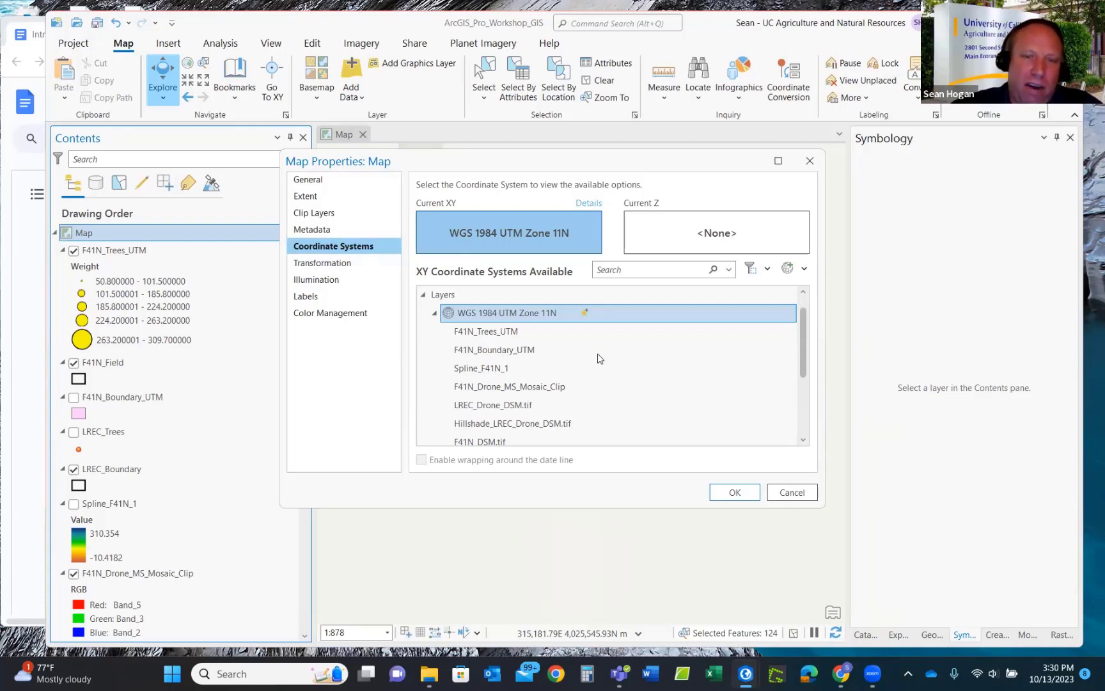
pyautogui.scroll(-1, 600, 358)
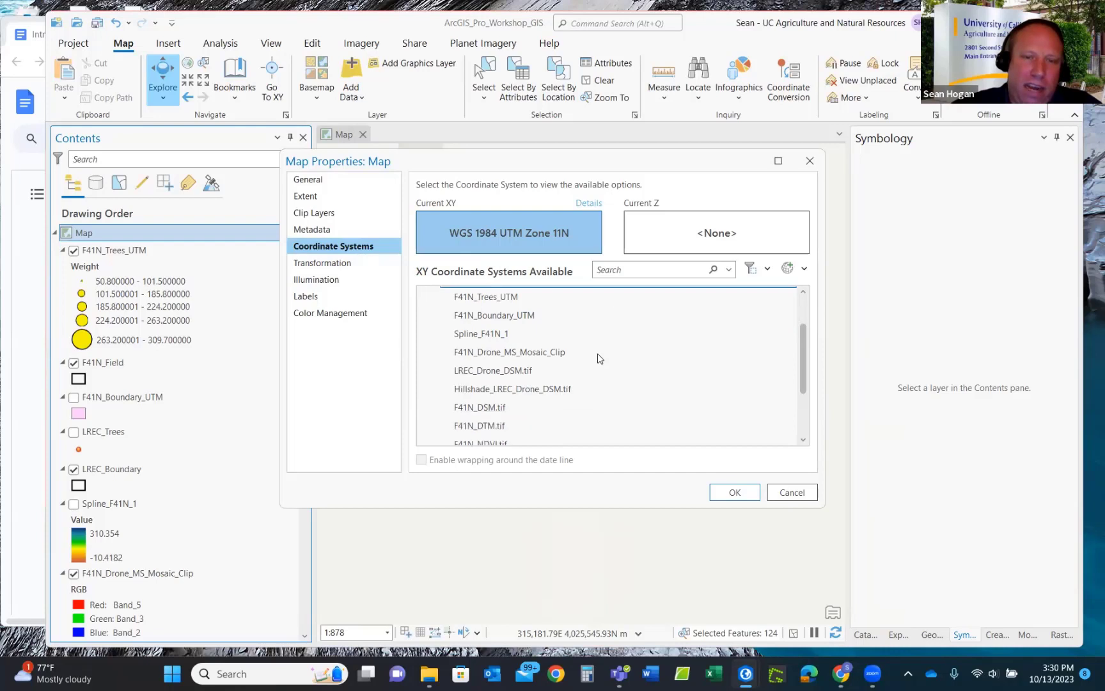
pyautogui.scroll(-2, 600, 359)
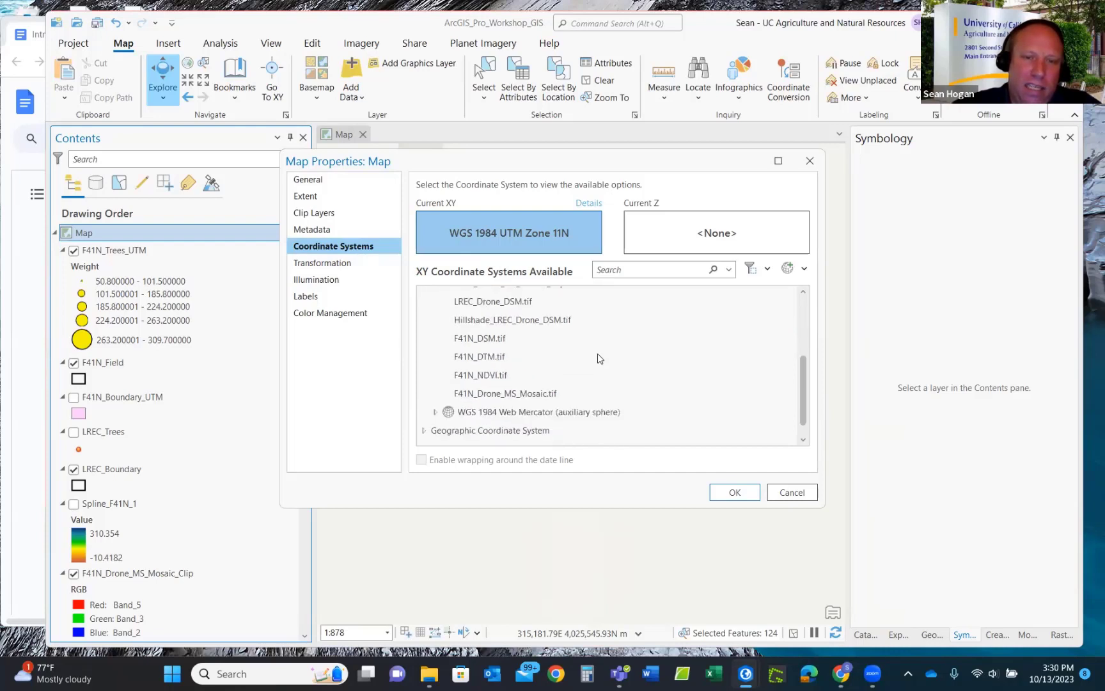
pyautogui.scroll(3, 599, 359)
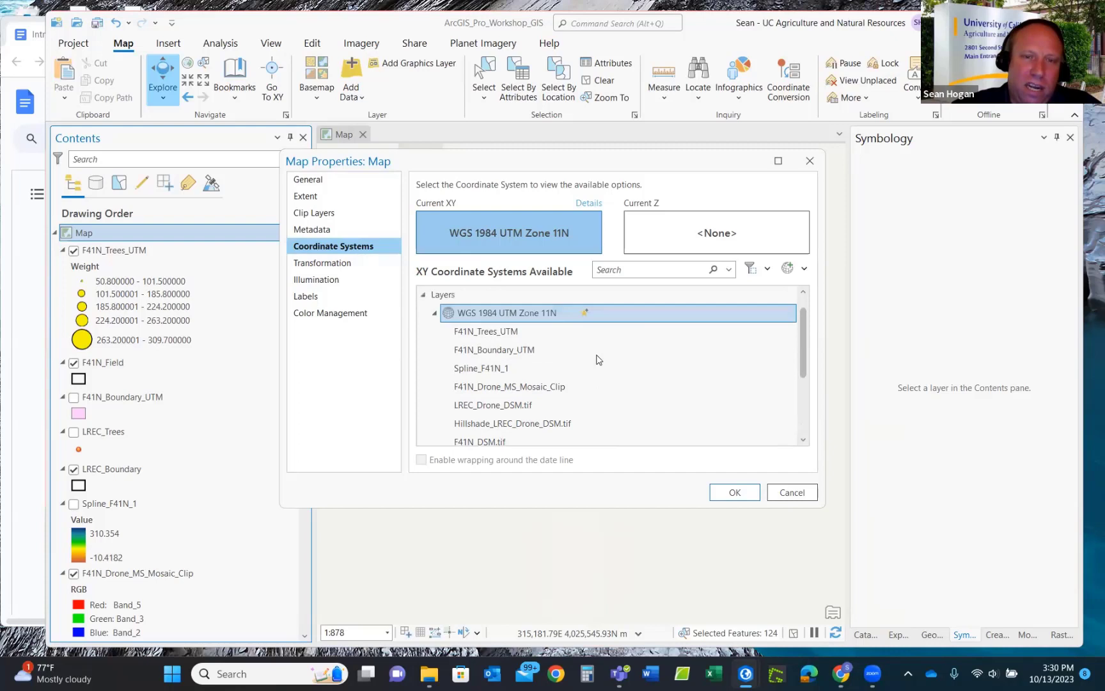
pyautogui.scroll(-1, 553, 342)
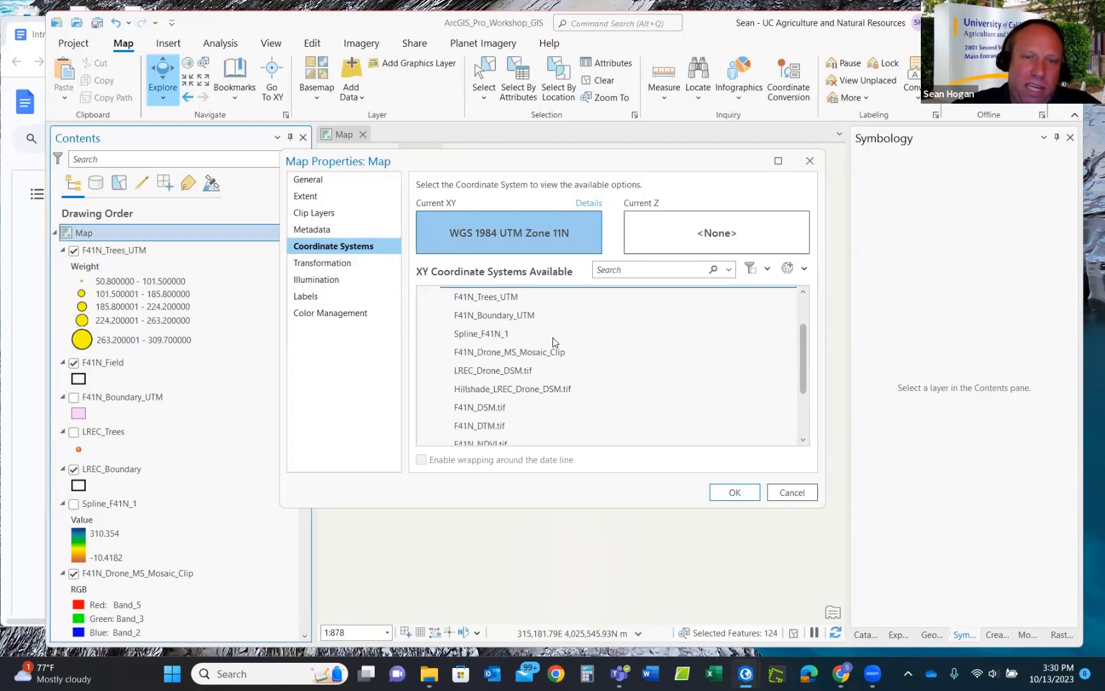
pyautogui.click(546, 349)
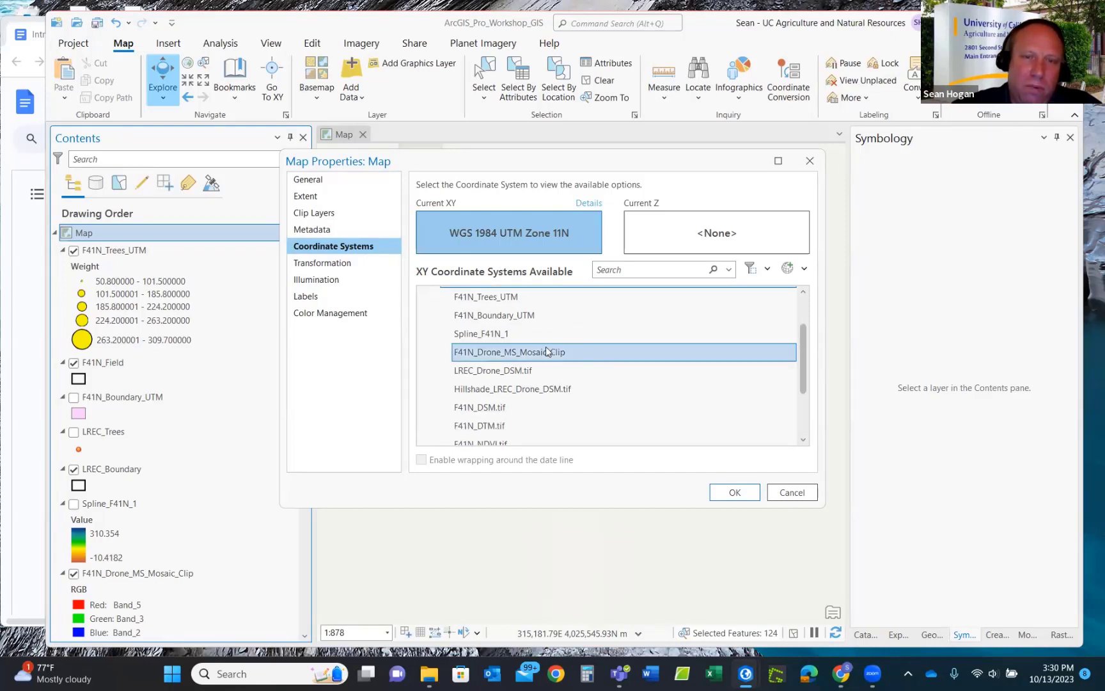
pyautogui.scroll(-1, 520, 369)
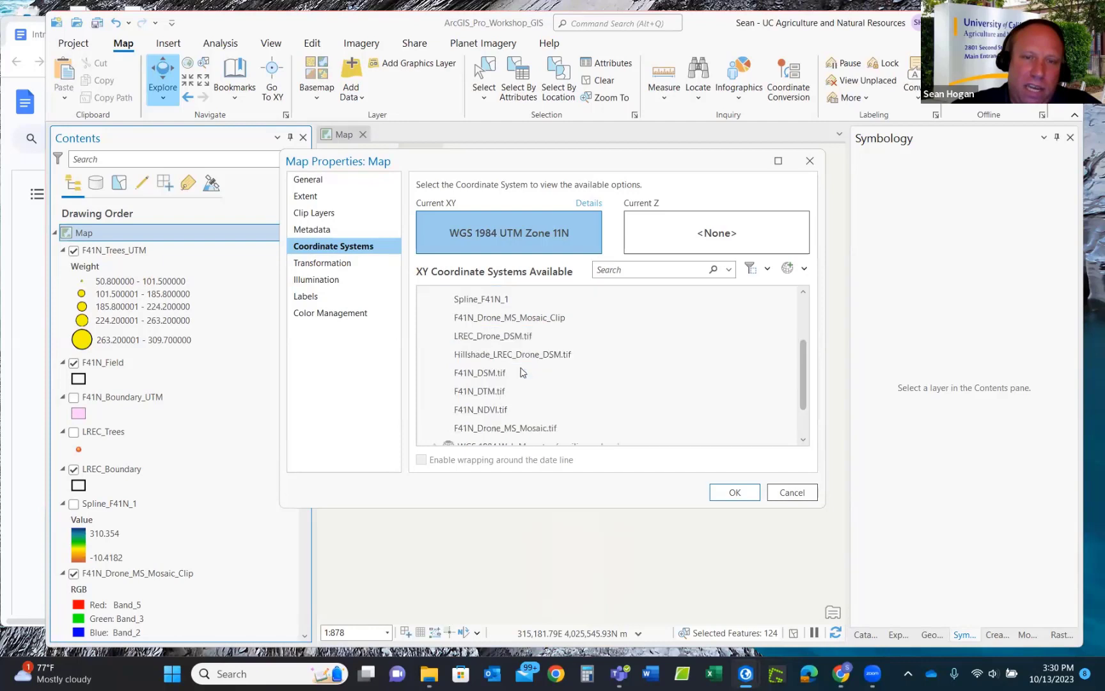
pyautogui.scroll(-1, 531, 385)
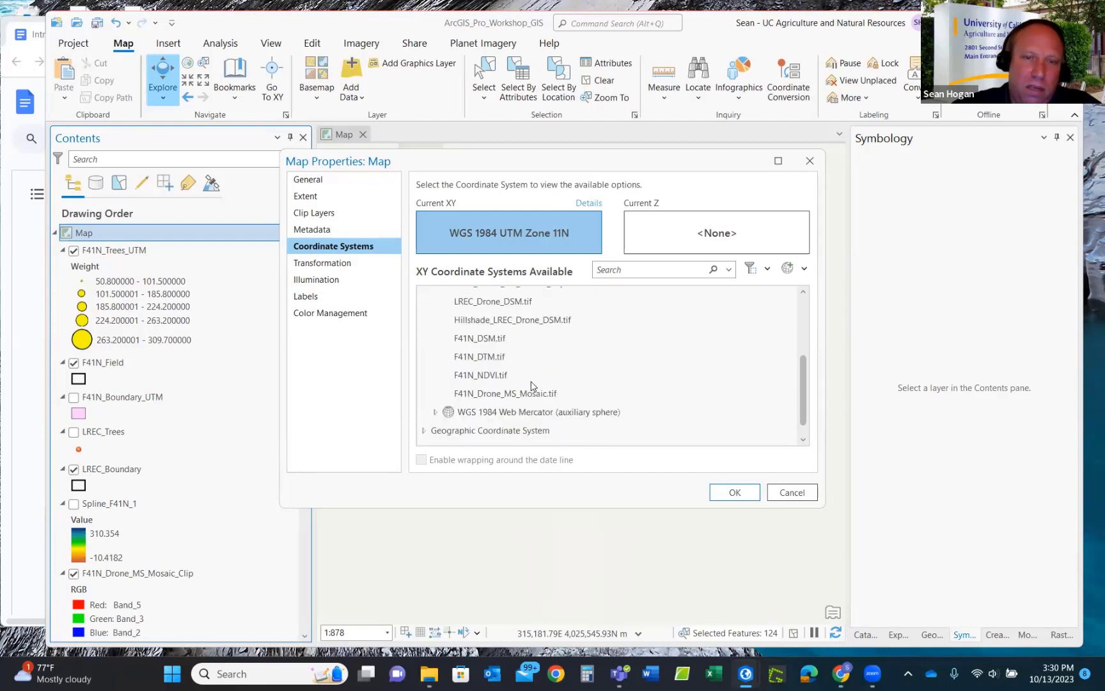
pyautogui.scroll(-1, 534, 377)
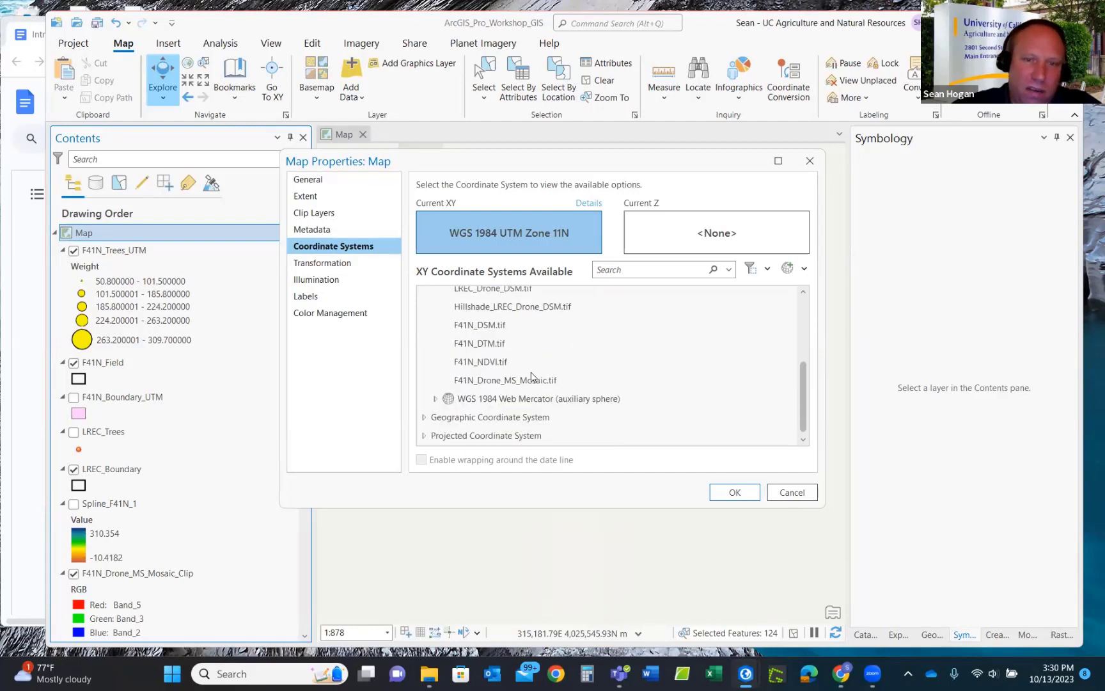
pyautogui.scroll(2, 544, 379)
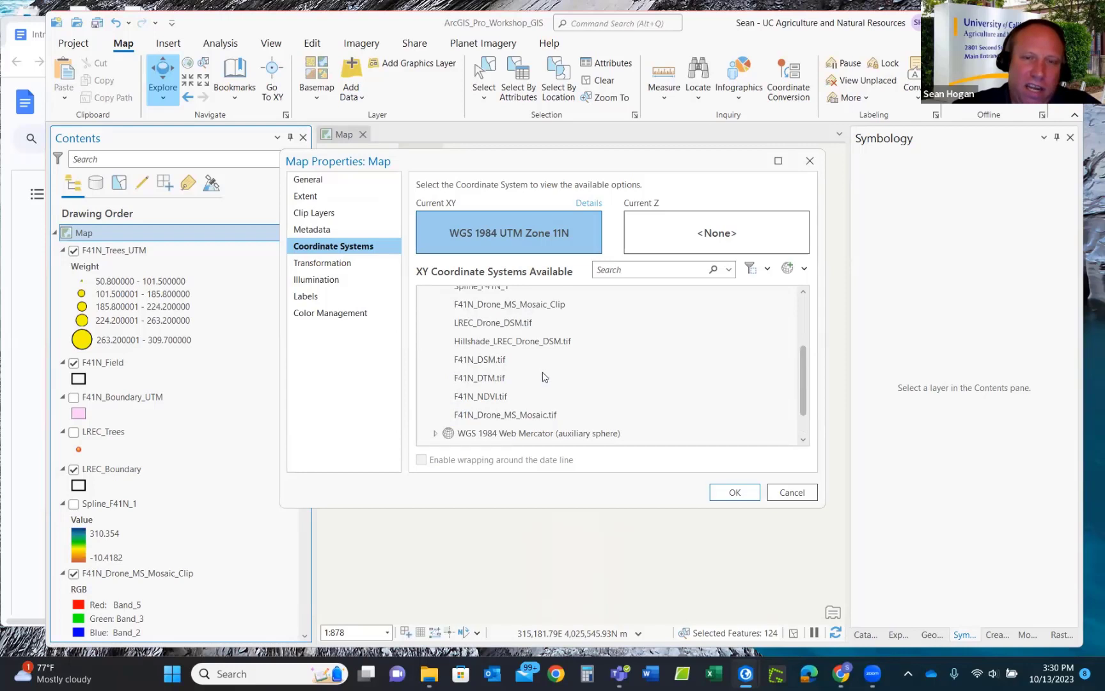
pyautogui.scroll(2, 542, 376)
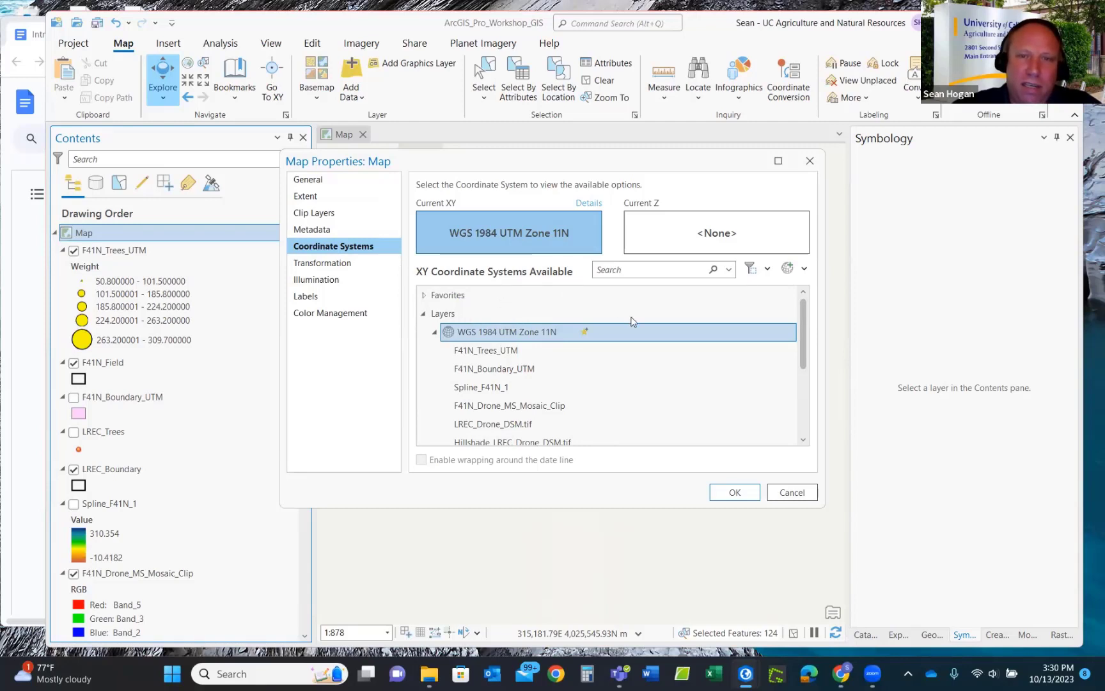
# Look through the options for adding a coordinate system and browse the available geographic coordinate system categories, including World.
pyautogui.click(790, 269)
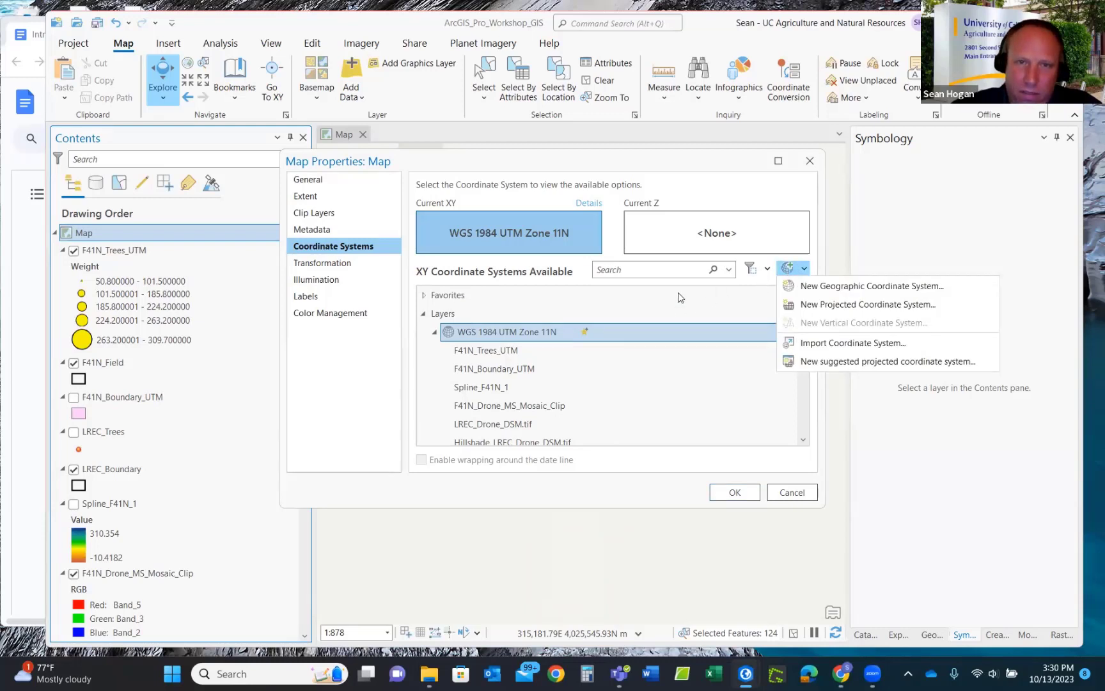
pyautogui.click(425, 313)
pyautogui.click(424, 314)
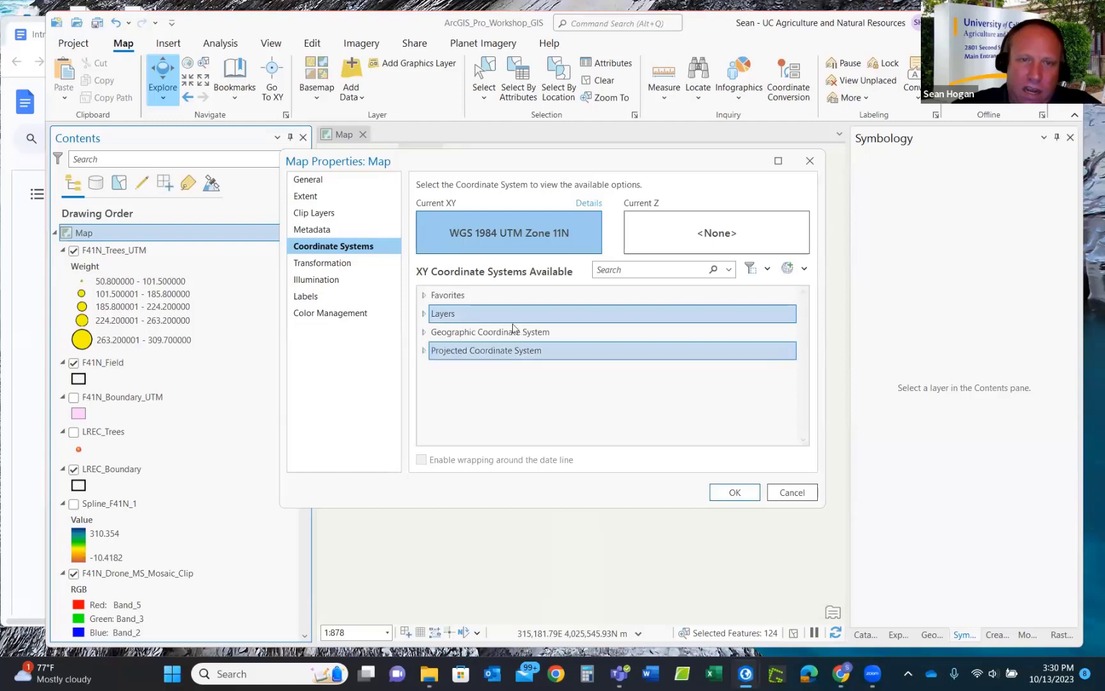
pyautogui.click(424, 333)
pyautogui.scroll(-3, 504, 349)
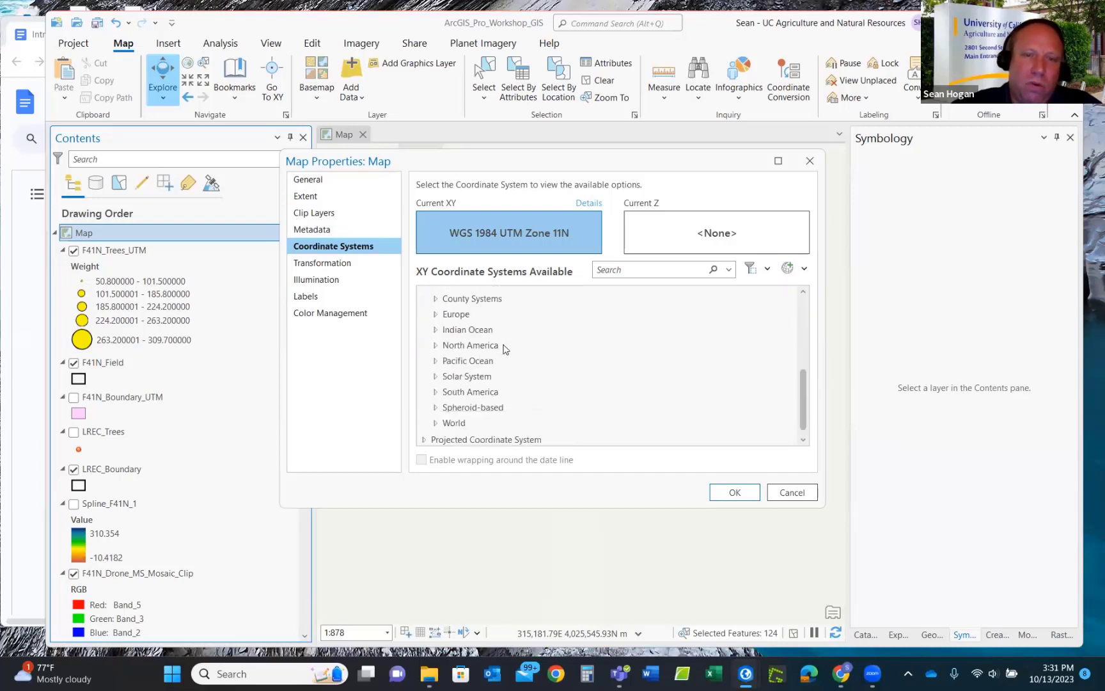
pyautogui.click(446, 424)
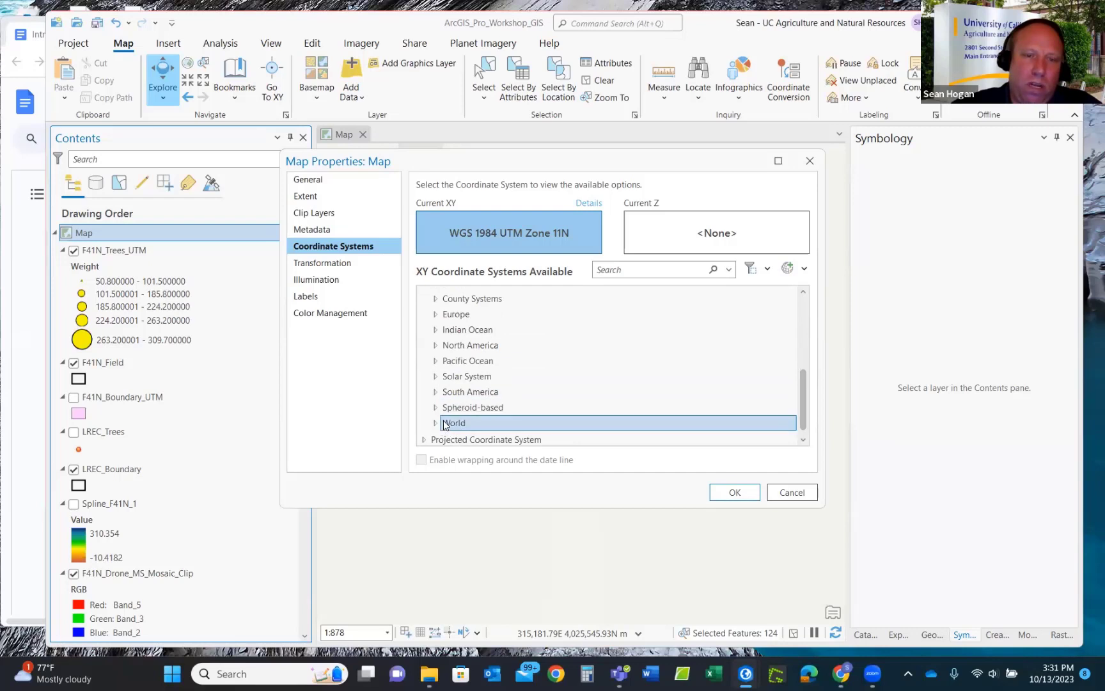
pyautogui.scroll(5, 505, 358)
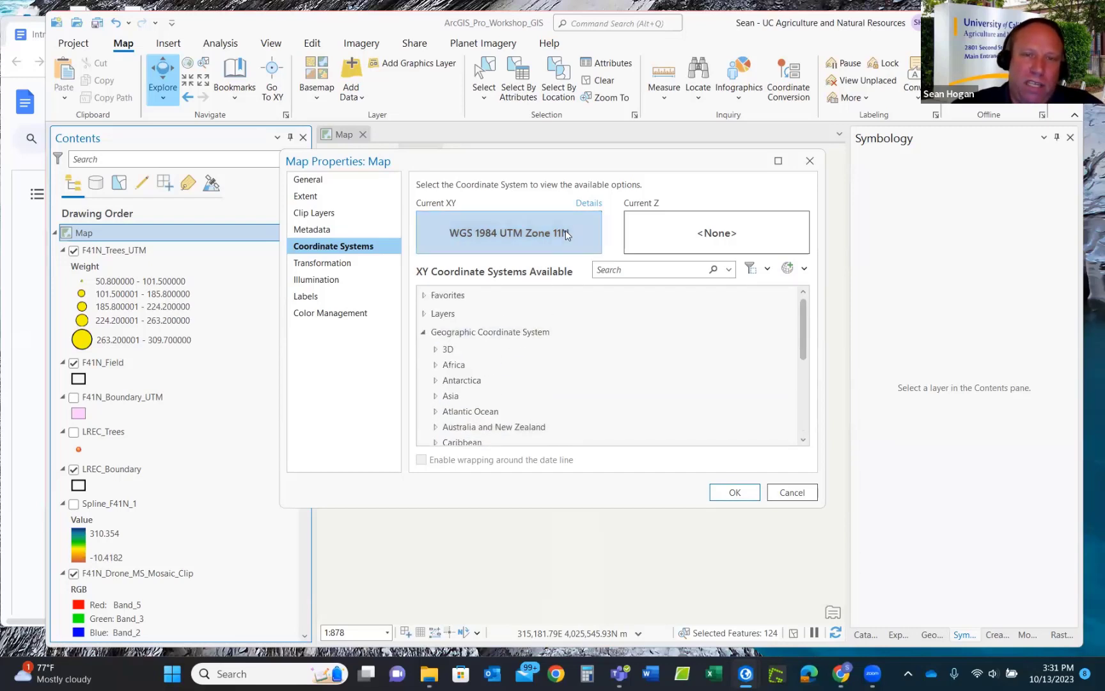
pyautogui.click(484, 332)
pyautogui.scroll(-1, 484, 332)
pyautogui.scroll(1, 485, 332)
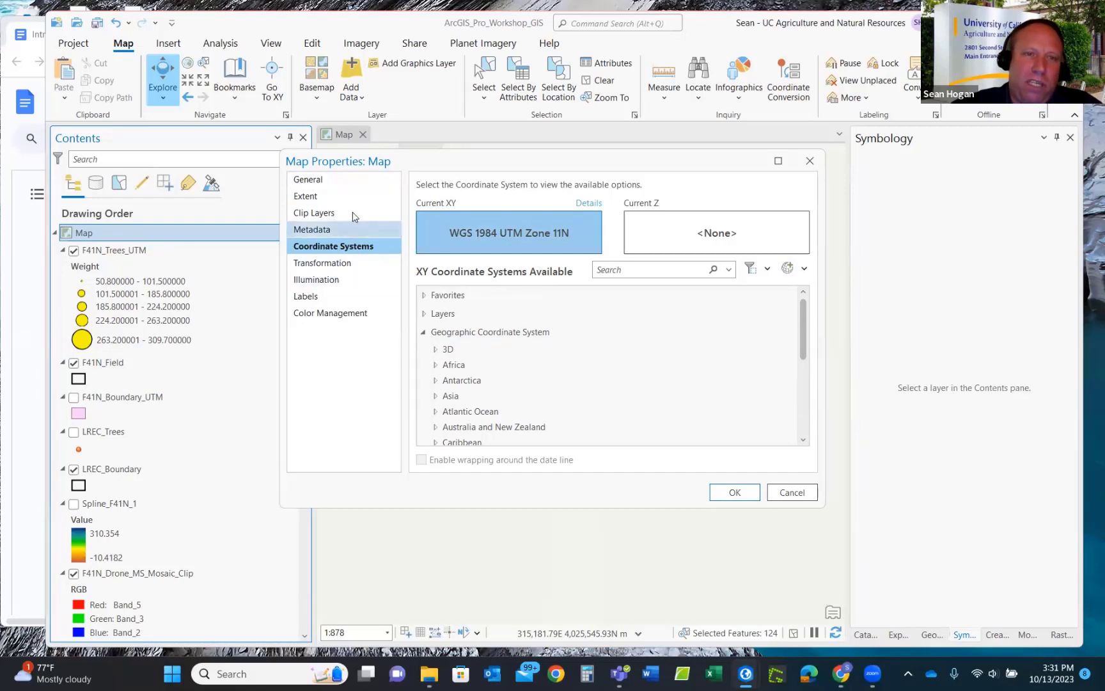
pyautogui.click(423, 333)
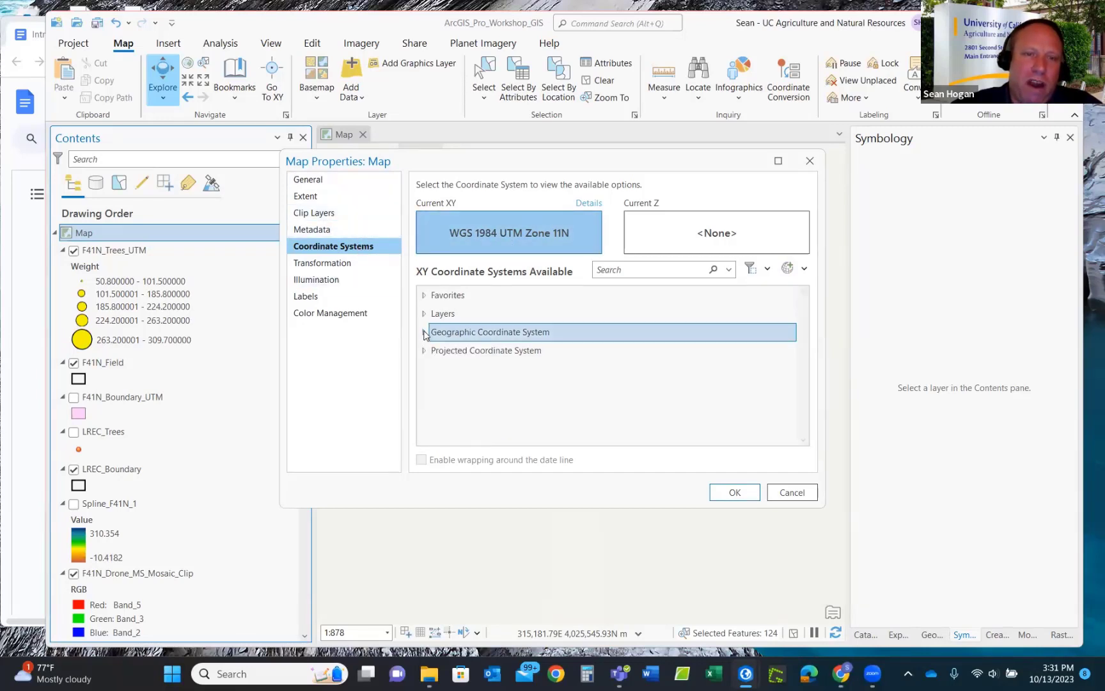
# Set the map's XY coordinate system to WGS 1984 from the World category of geographic coordinate systems.
pyautogui.click(424, 332)
pyautogui.scroll(-3, 473, 339)
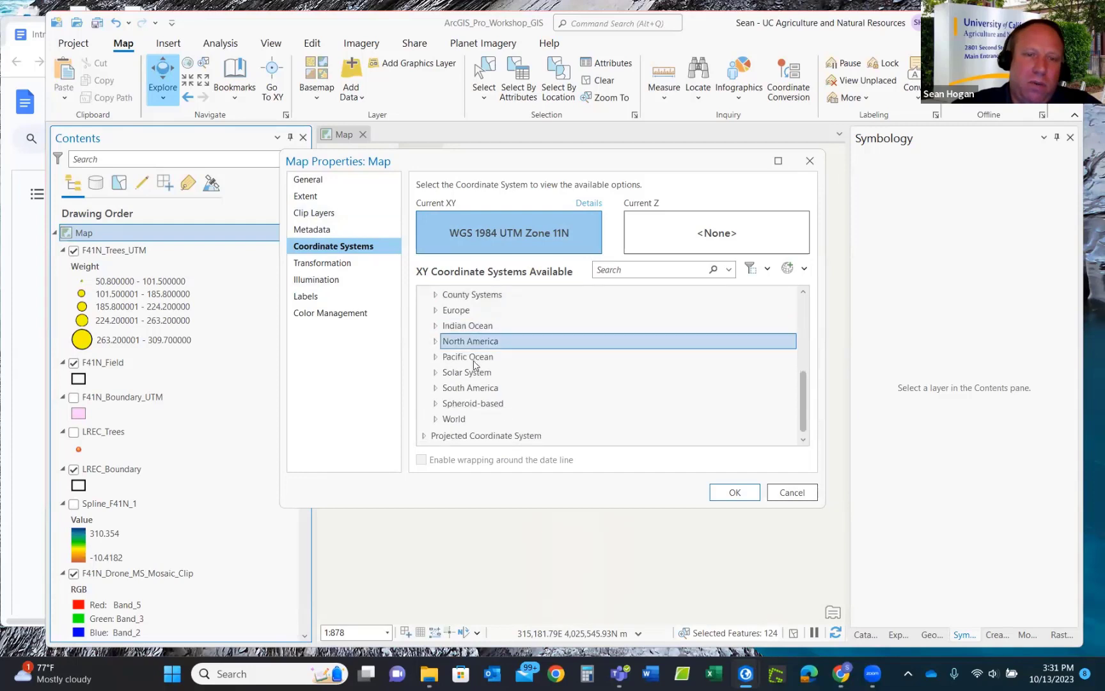
pyautogui.click(436, 419)
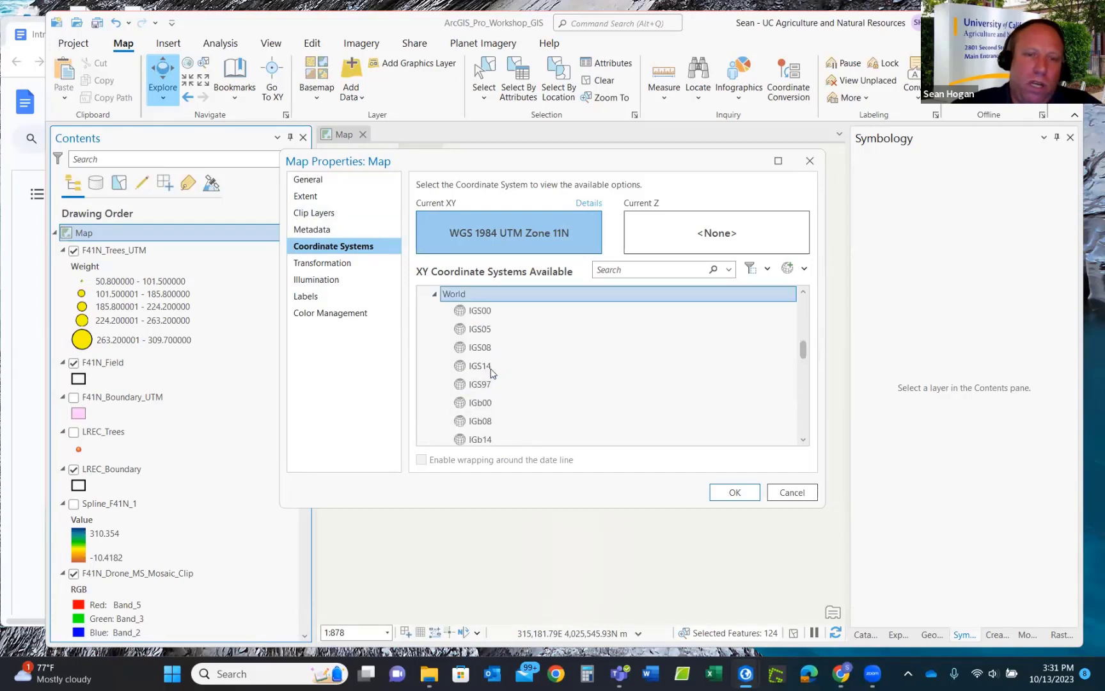
pyautogui.scroll(-5, 491, 371)
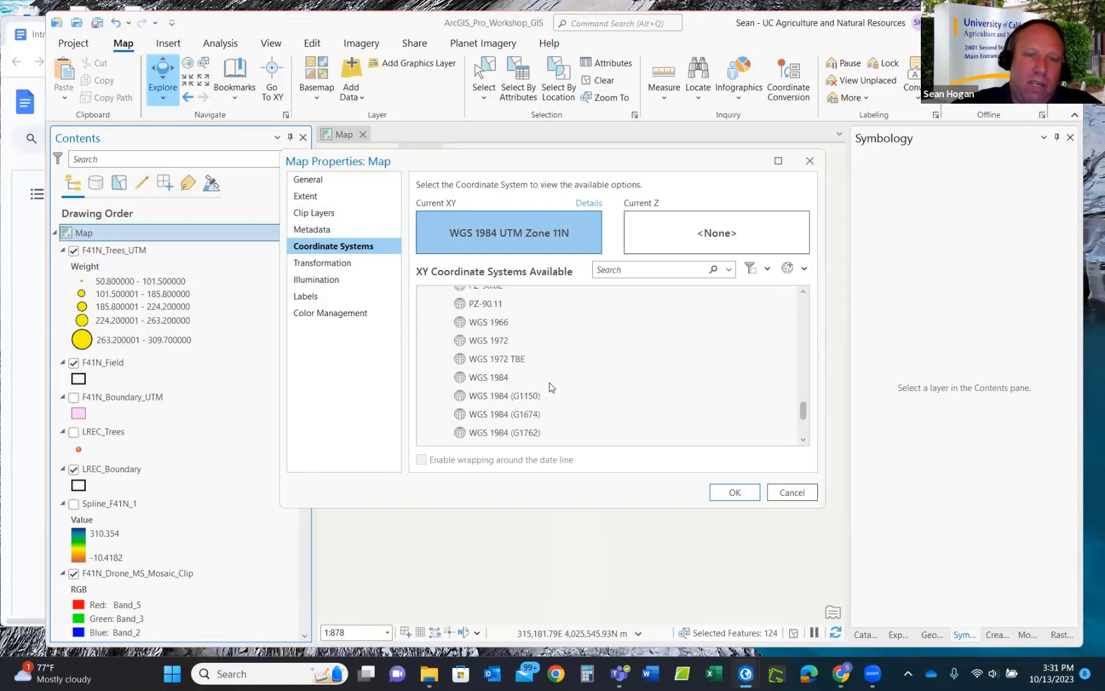
pyautogui.click(520, 383)
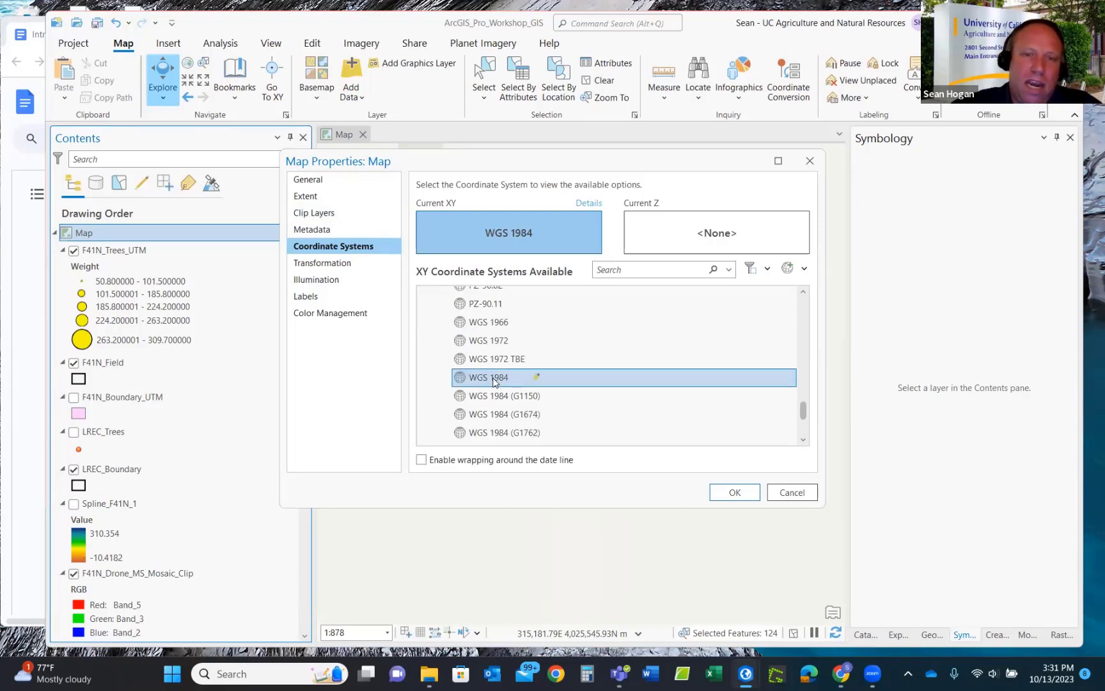
pyautogui.scroll(-2, 658, 339)
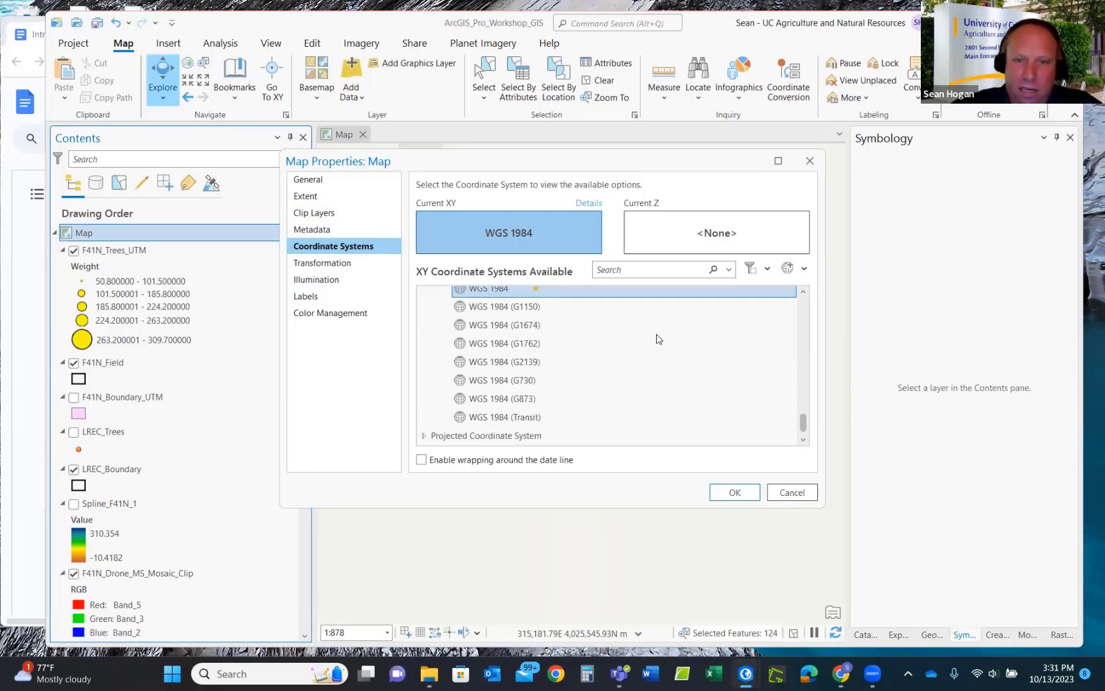
pyautogui.scroll(2, 659, 339)
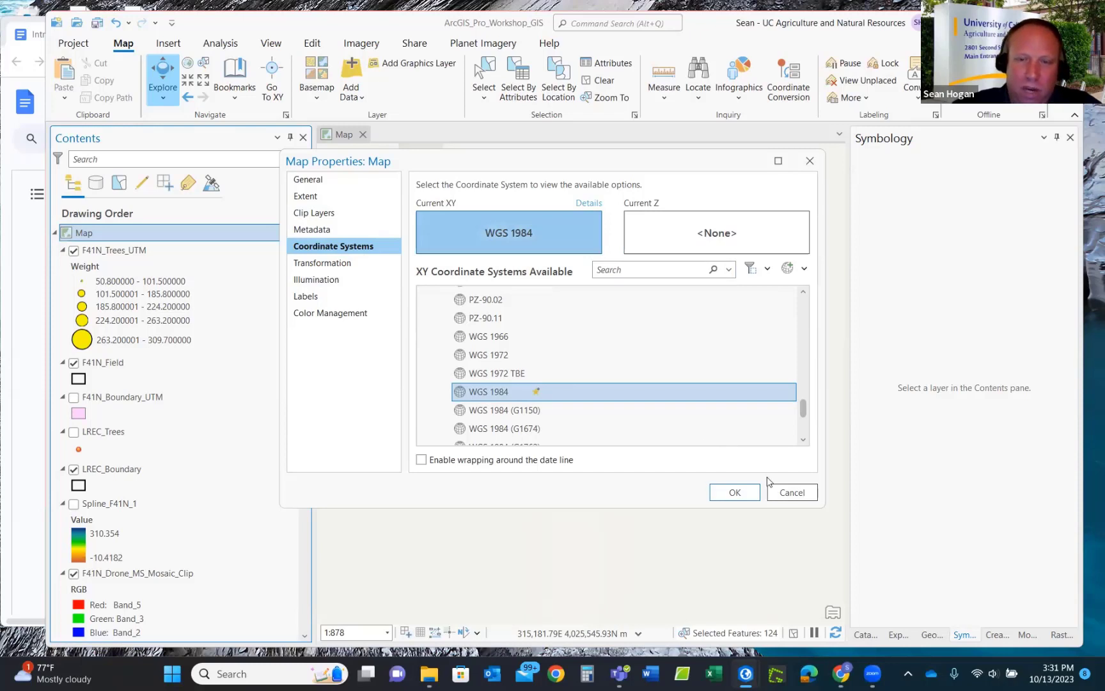
pyautogui.press('Return')
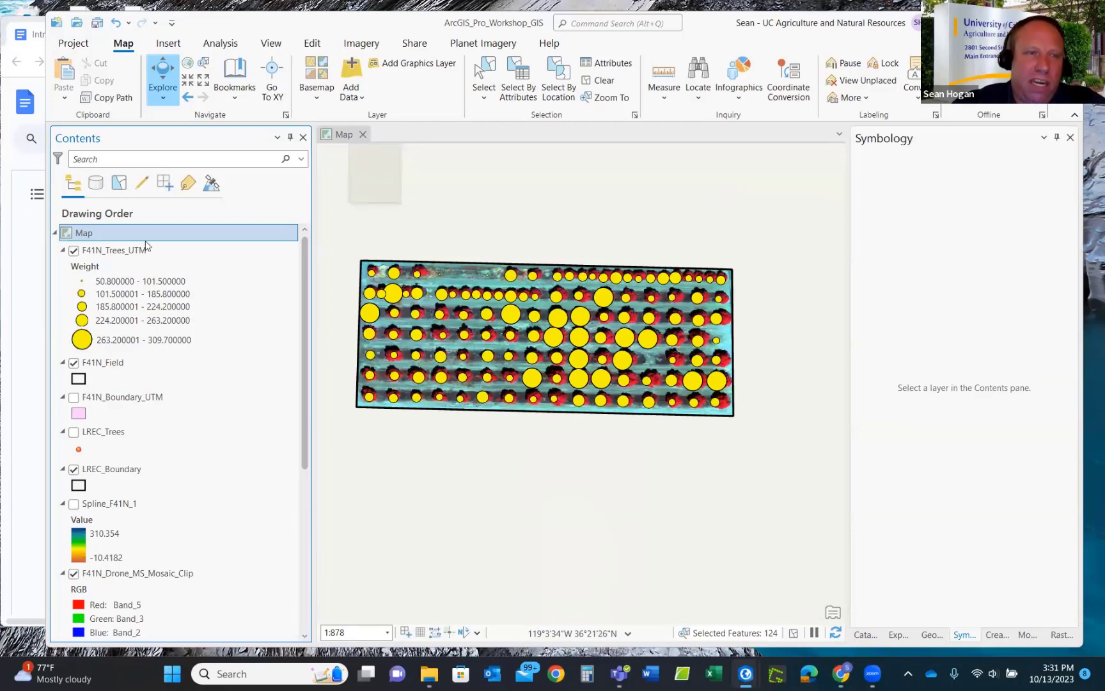
# Reopen the map's properties to check its current coordinate system, and close them without changes.
pyautogui.rightClick(83, 238)
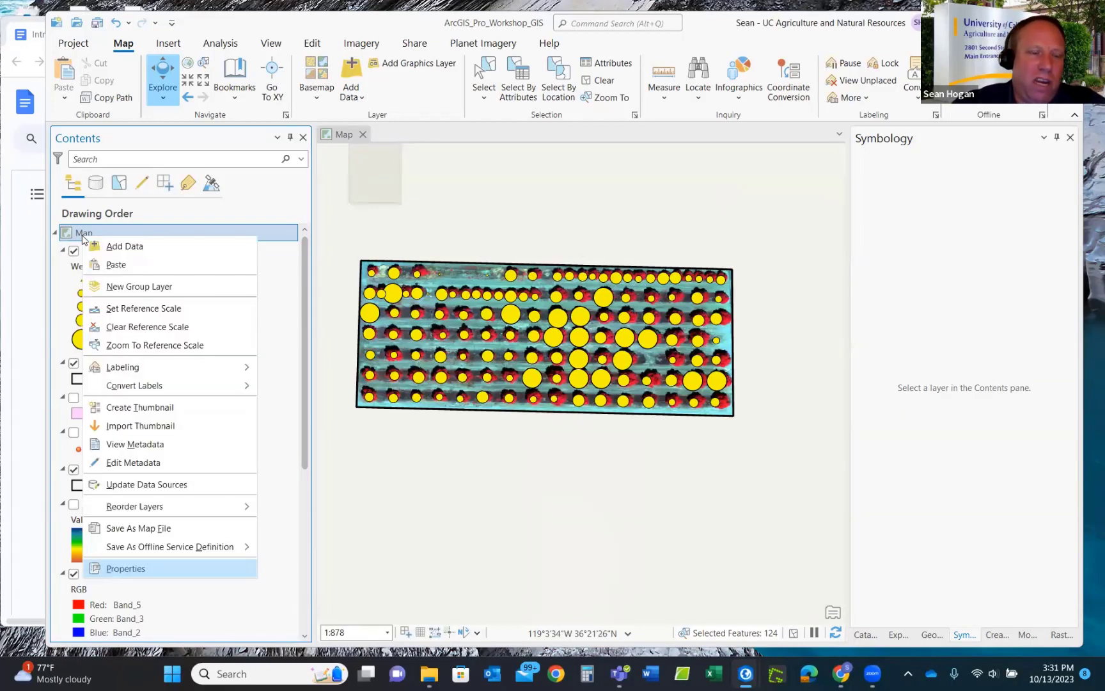
pyautogui.click(146, 573)
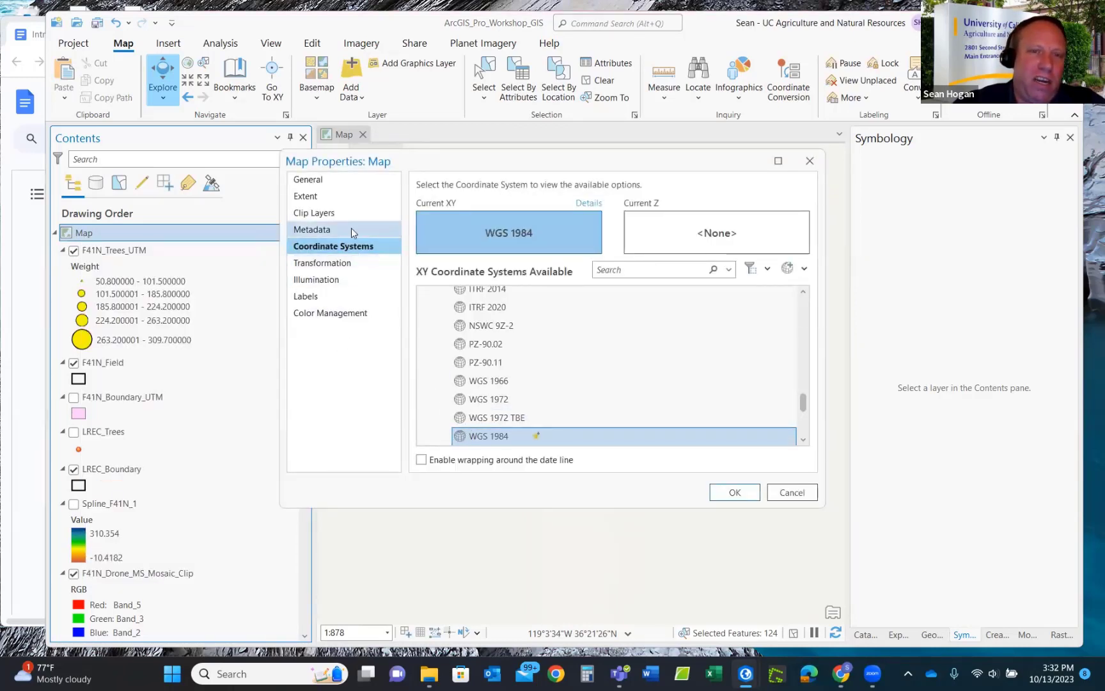
pyautogui.click(807, 161)
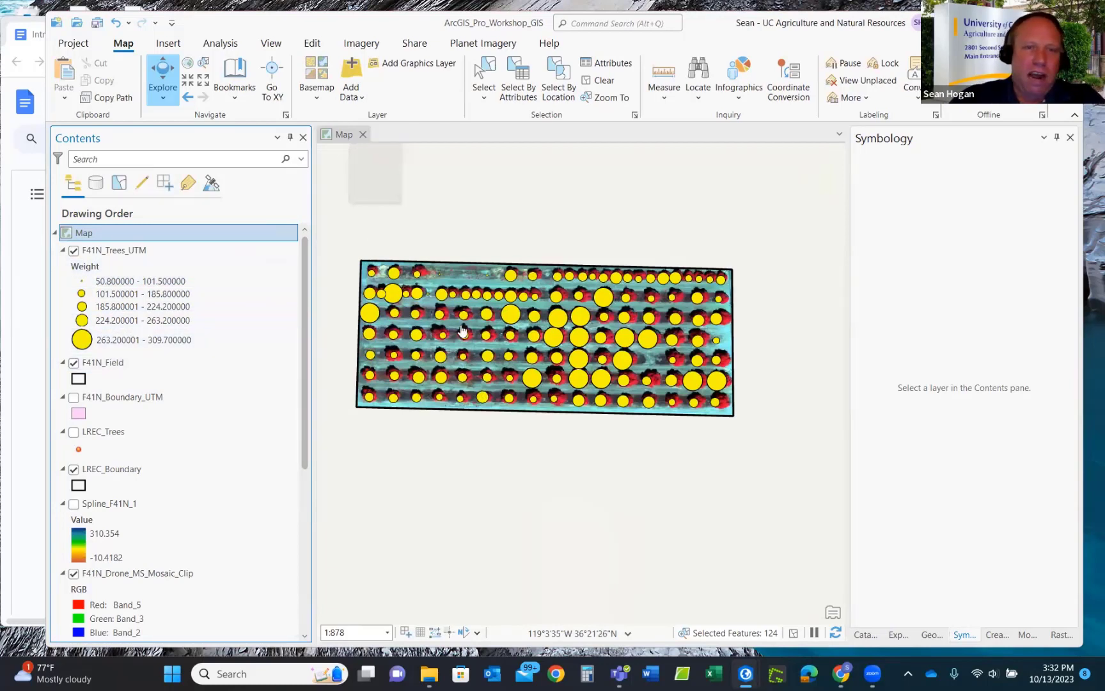
# Turn off the World Topographic Map and World Hillshade basemap layers of the map.
pyautogui.scroll(-2, 593, 325)
pyautogui.scroll(2, 528, 293)
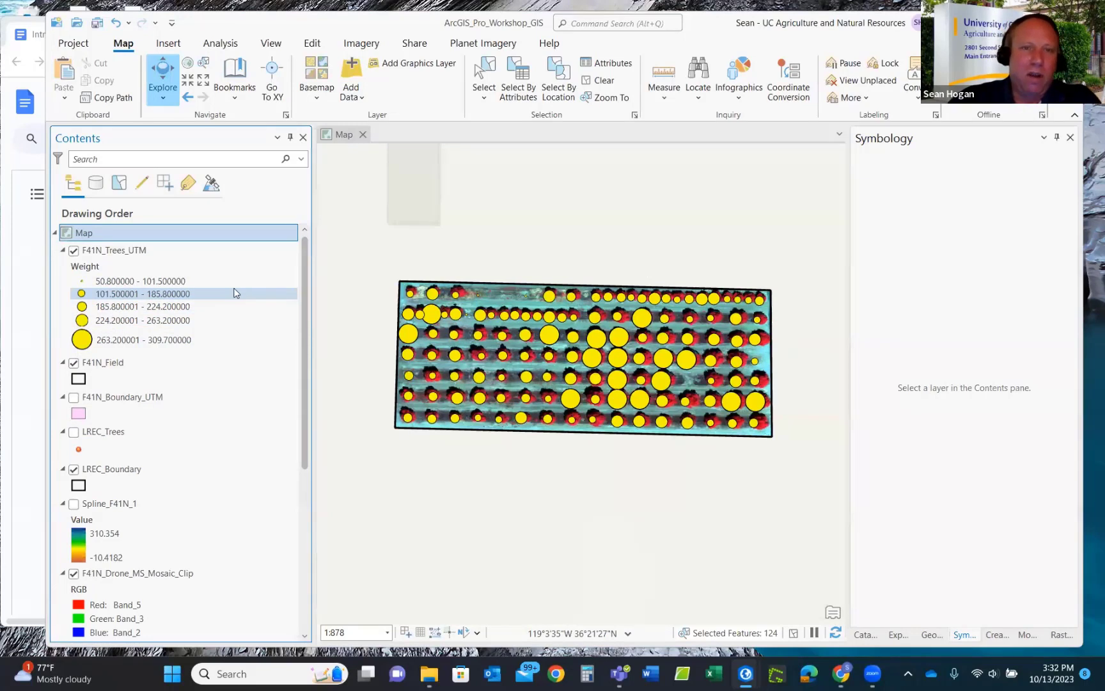
pyautogui.scroll(-4, 239, 305)
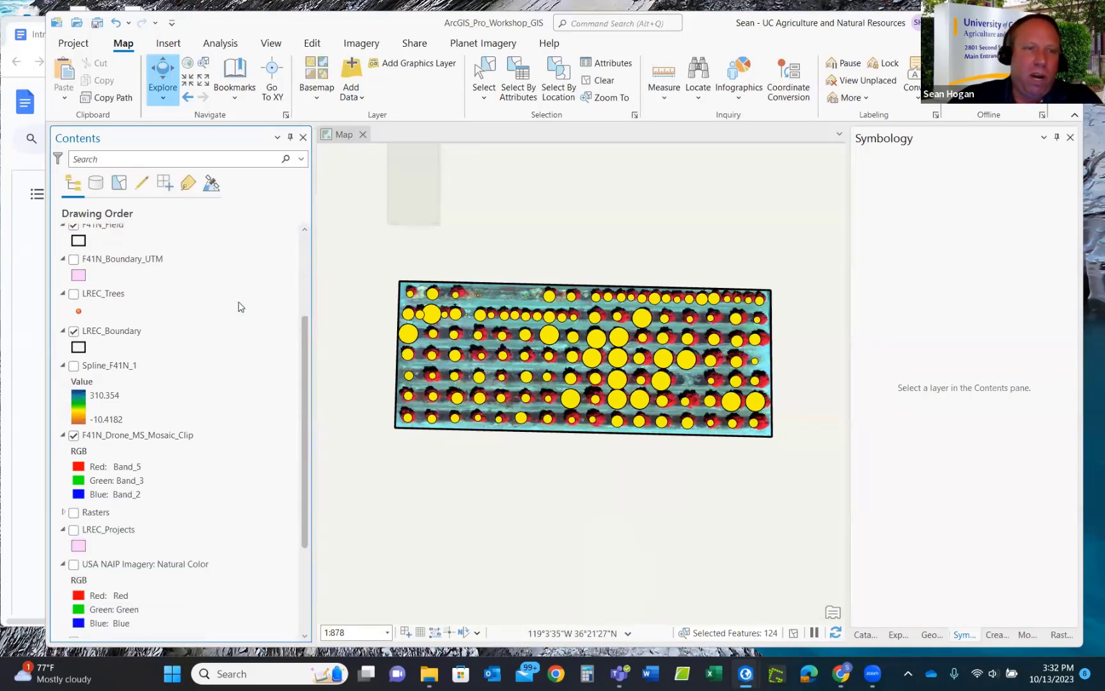
pyautogui.scroll(-1, 239, 306)
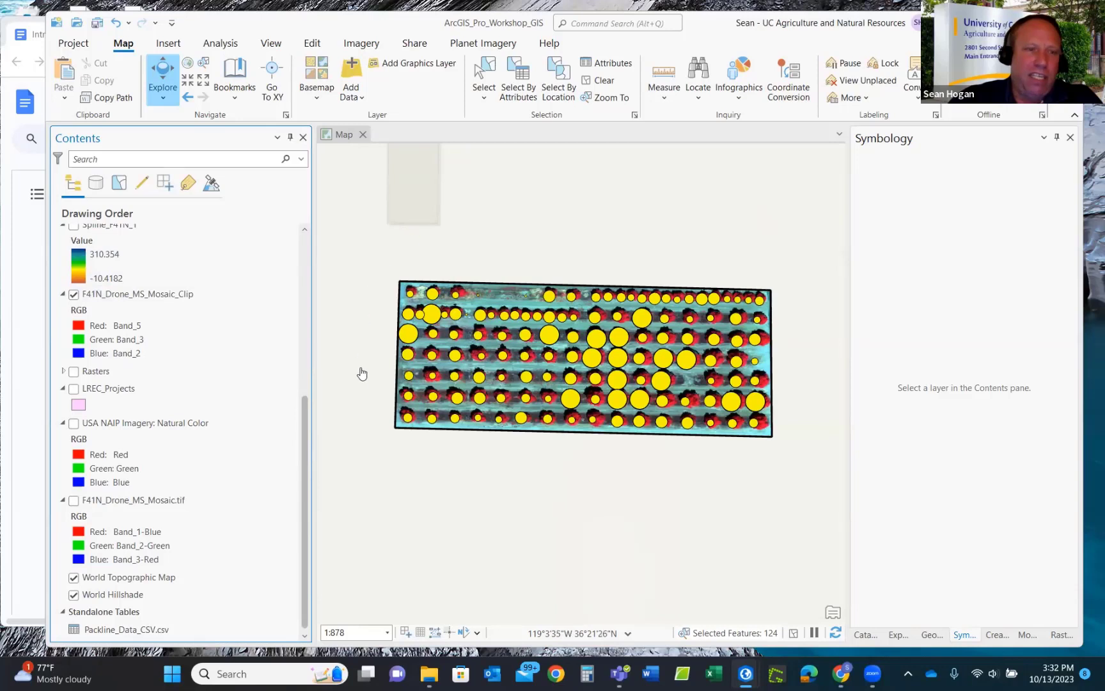
pyautogui.click(73, 579)
pyautogui.click(74, 595)
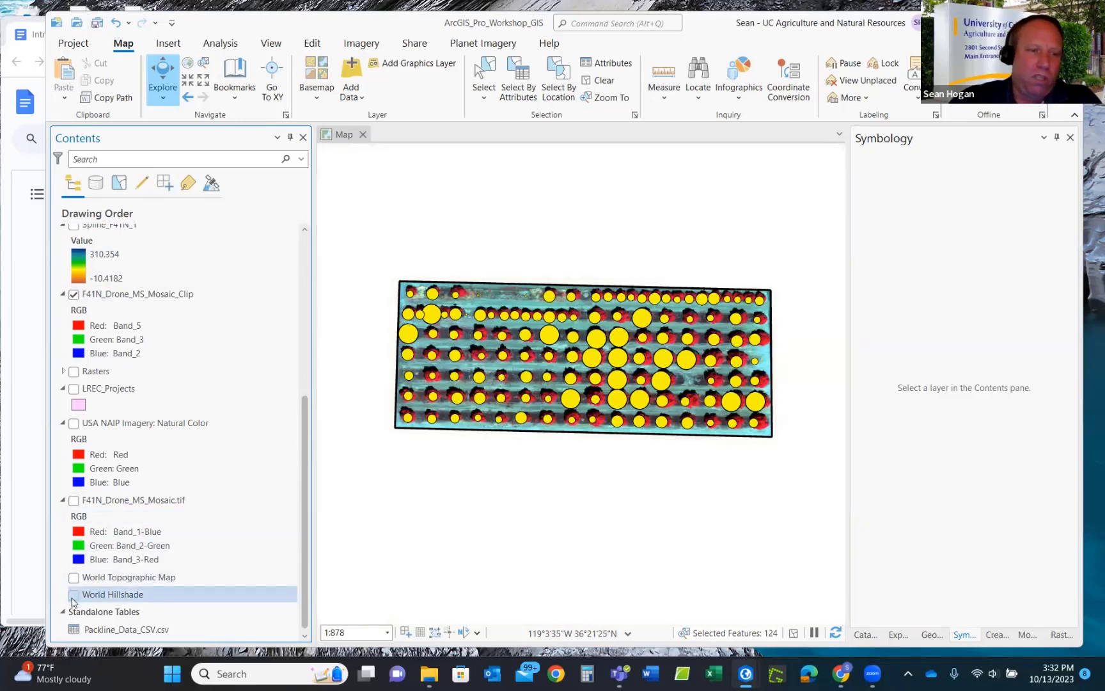
pyautogui.scroll(5, 174, 283)
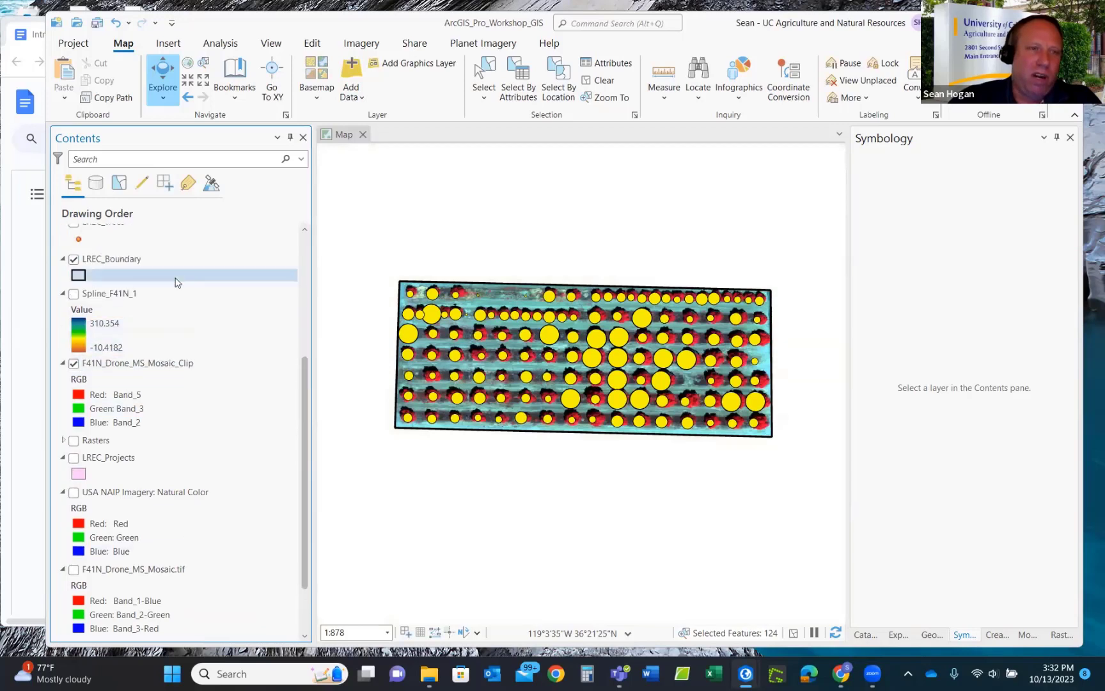
pyautogui.scroll(-5, 174, 284)
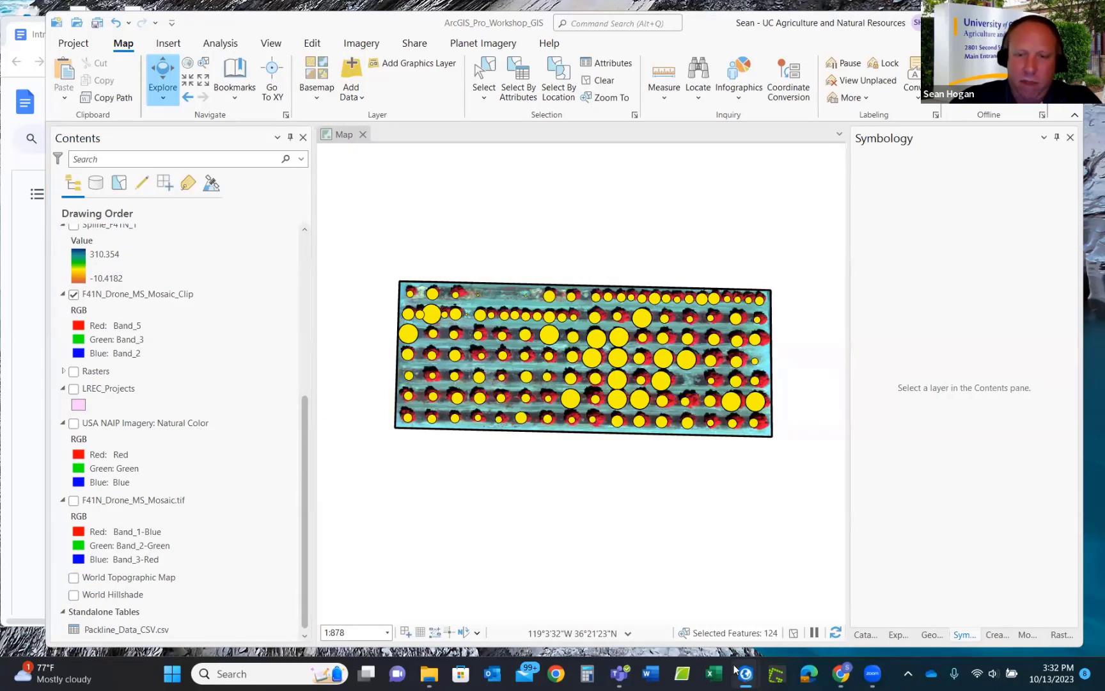
# Switch to the ArcGISPro_Exercise2 project to view its Final Layout as a reference, and return to the ArcGIS_Pro_Workshop_GIS project.
pyautogui.moveTo(750, 672)
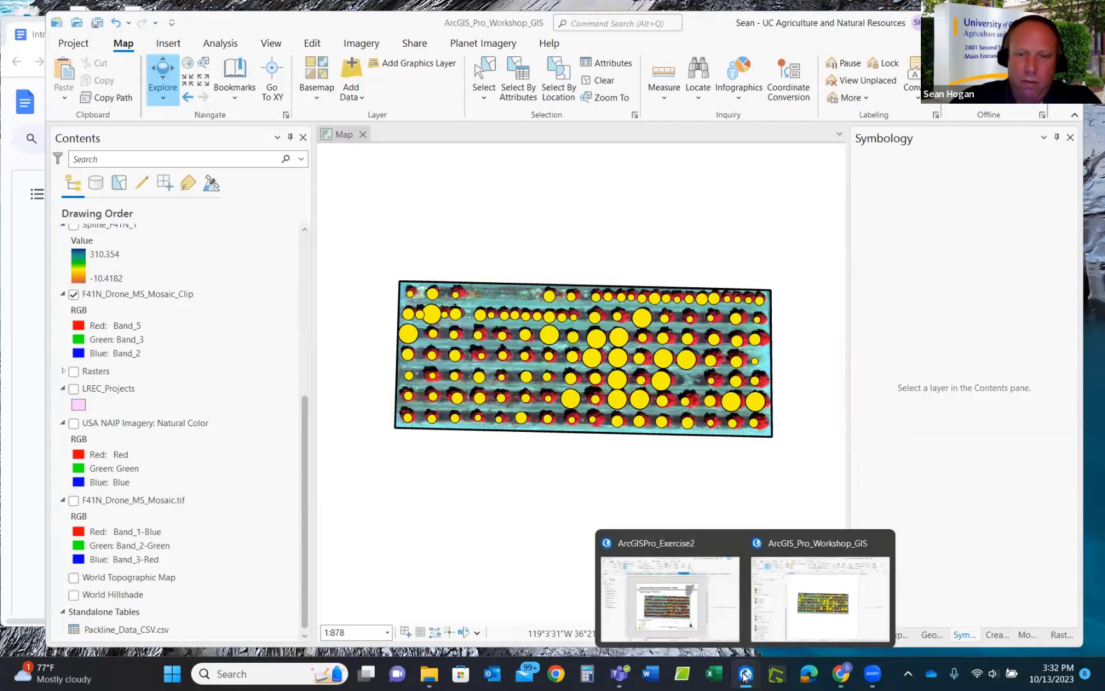
pyautogui.click(674, 615)
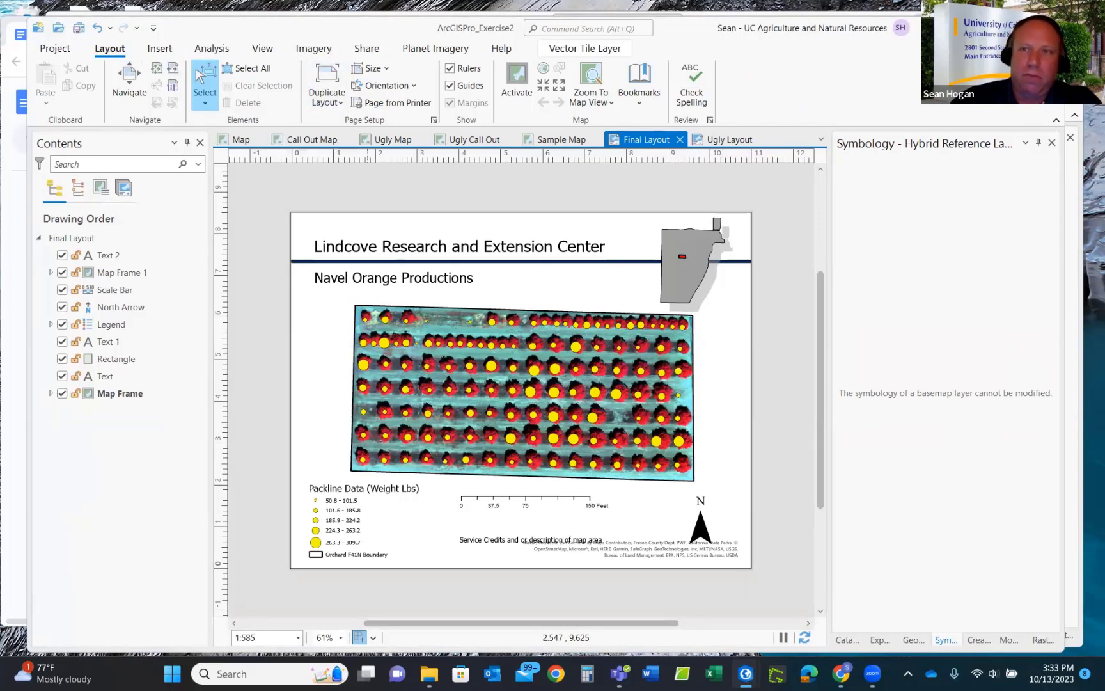
pyautogui.hotkey('alt', 'Tab')
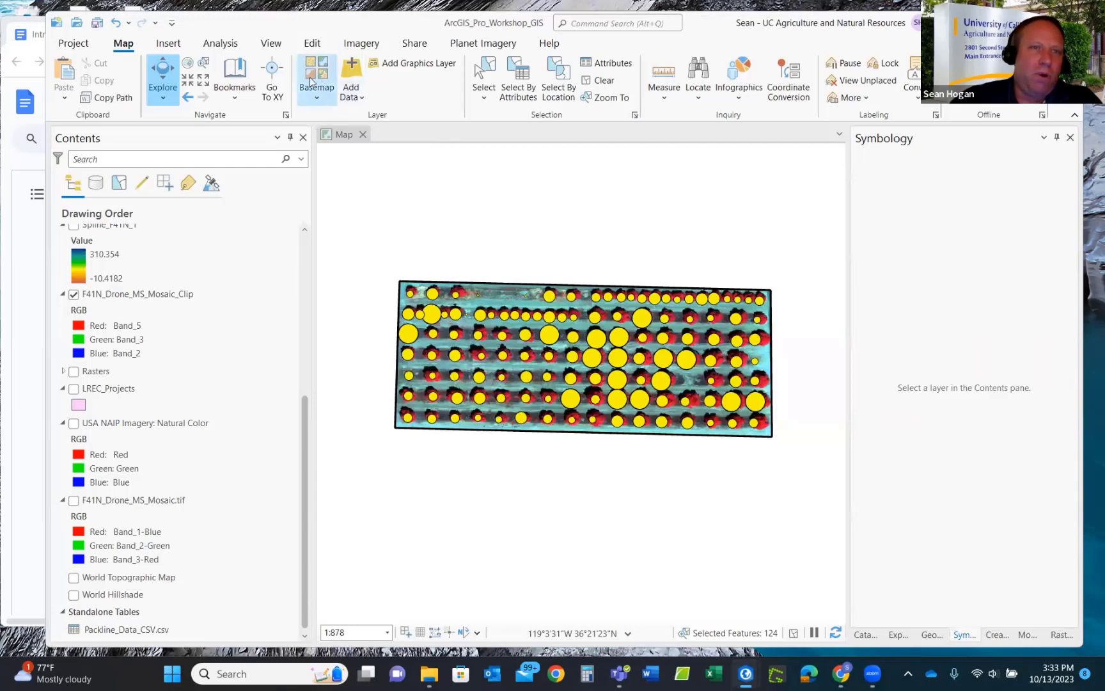
# Create a new layout with the ANSI Landscape Letter page size, 8.5 by 11 inches.
pyautogui.click(171, 47)
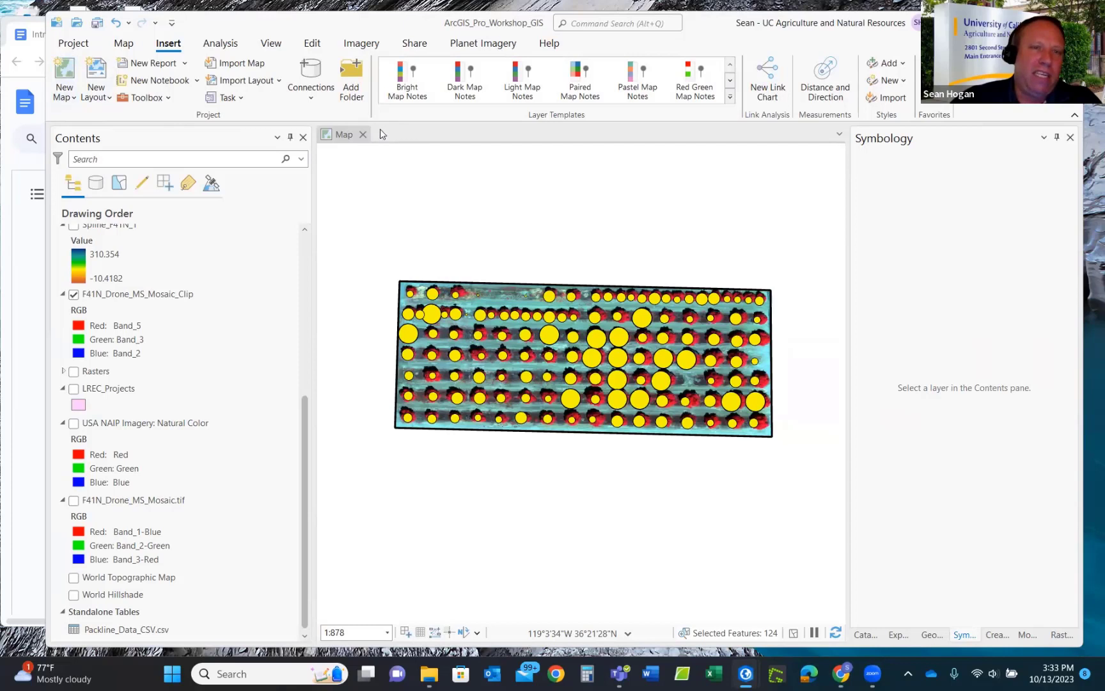
pyautogui.click(96, 82)
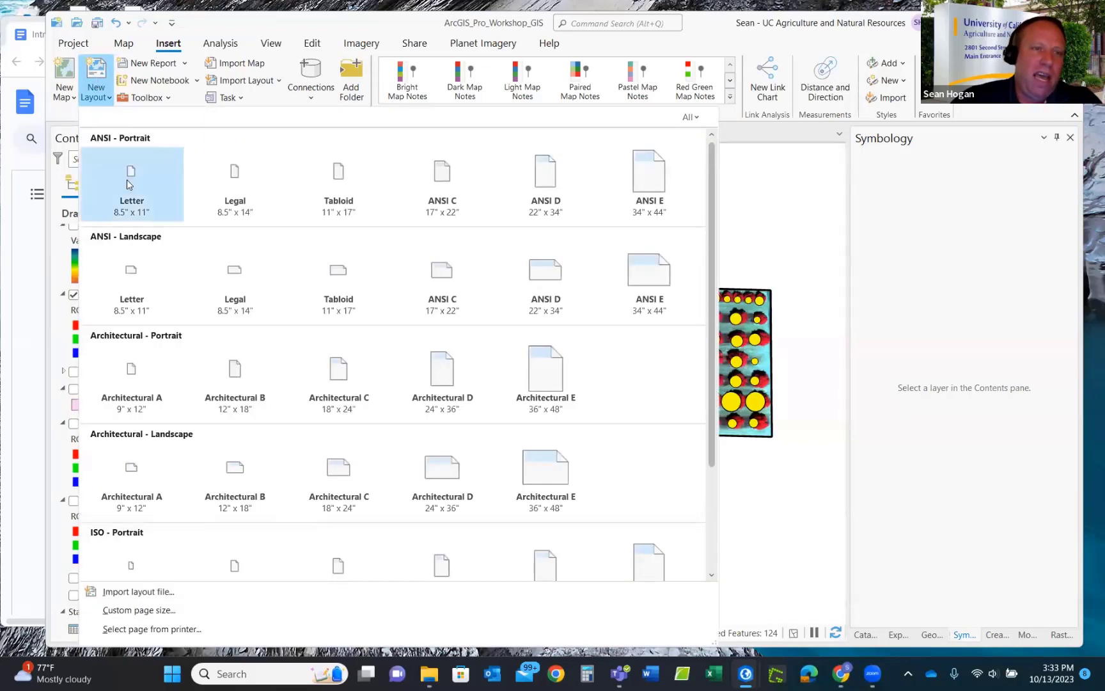
pyautogui.click(131, 273)
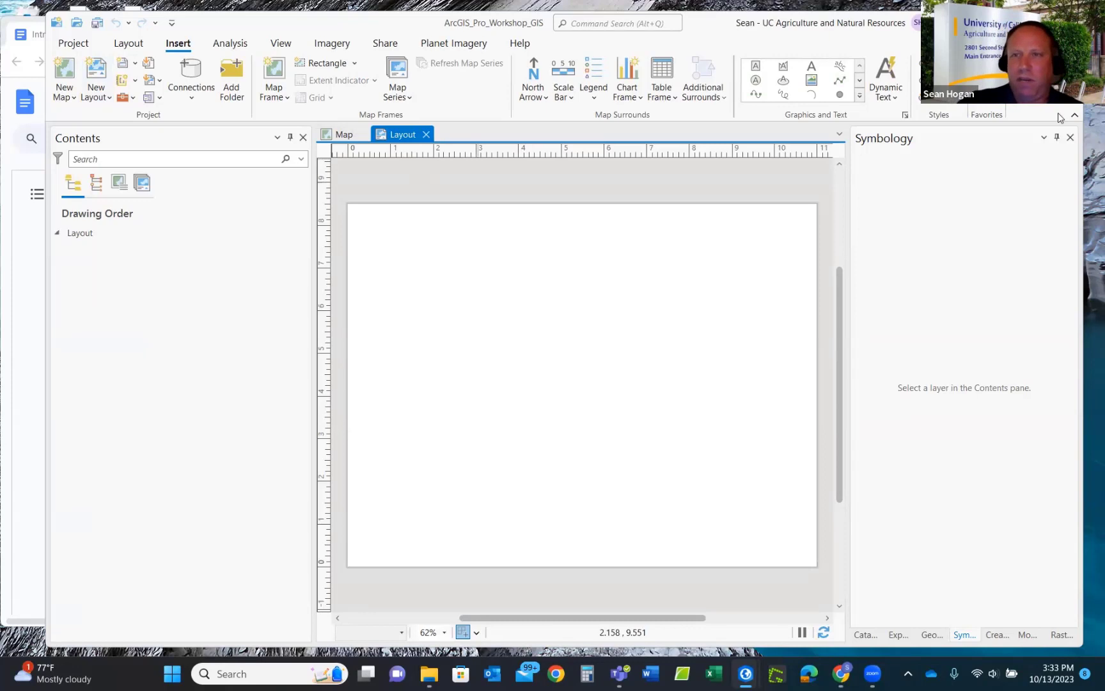
# Close all panes docked beside the layout, including Symbology, Catalog, Create Features and Modify Features.
pyautogui.click(1069, 137)
pyautogui.click(1069, 137)
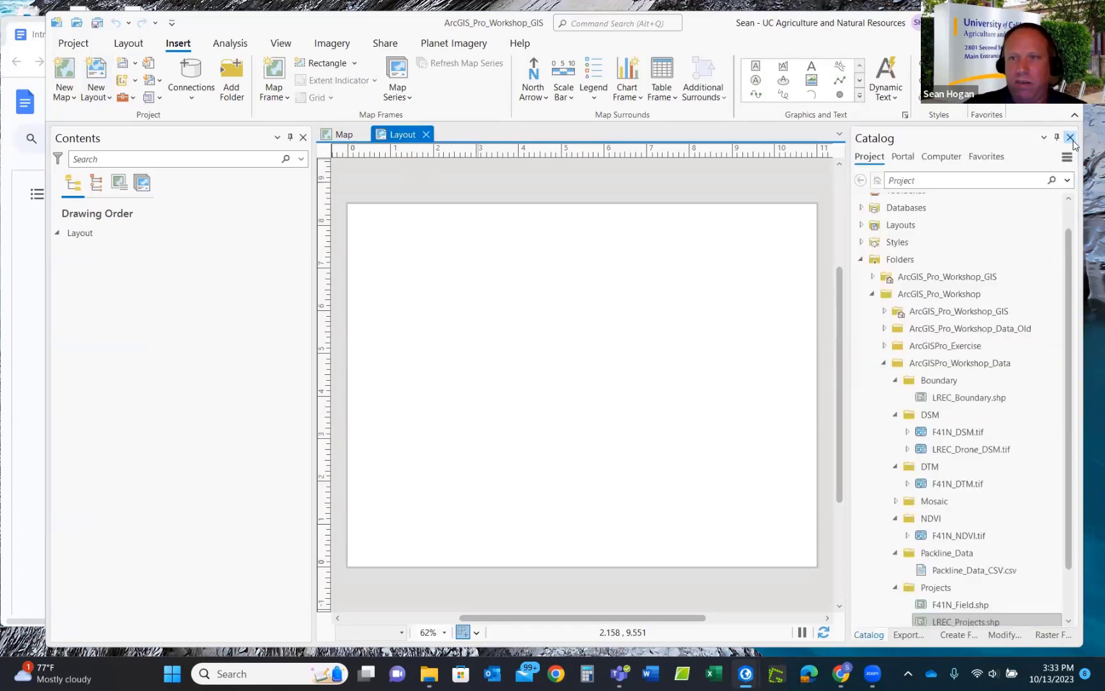
pyautogui.click(1070, 136)
pyautogui.click(1069, 137)
pyautogui.click(1073, 142)
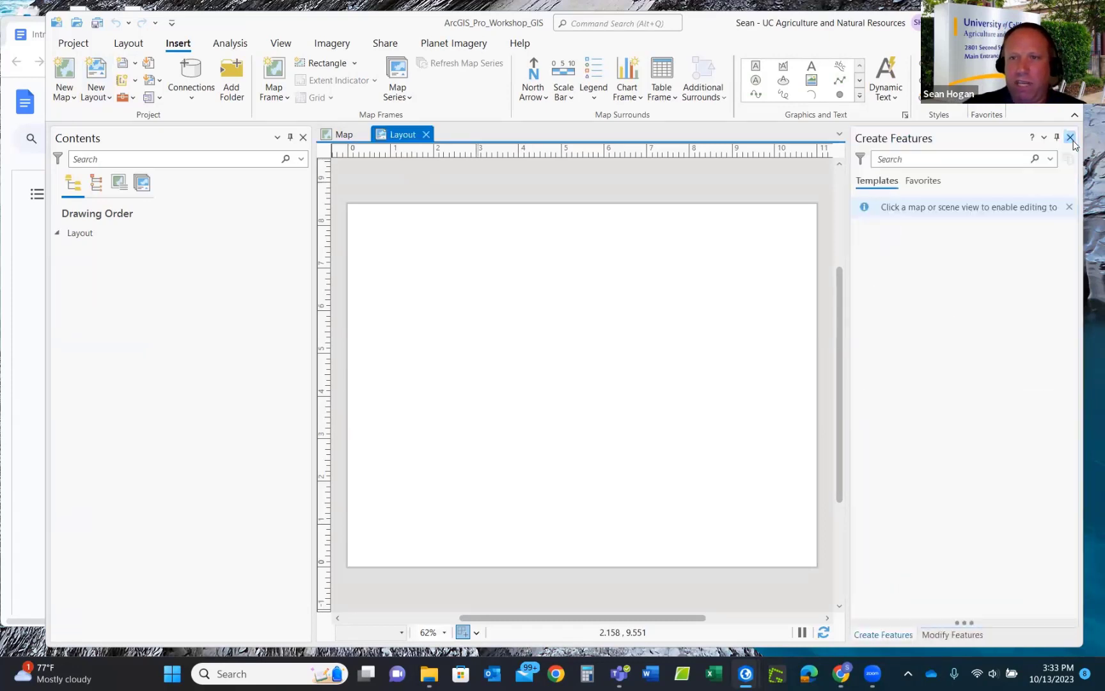
pyautogui.click(1070, 139)
pyautogui.click(1071, 138)
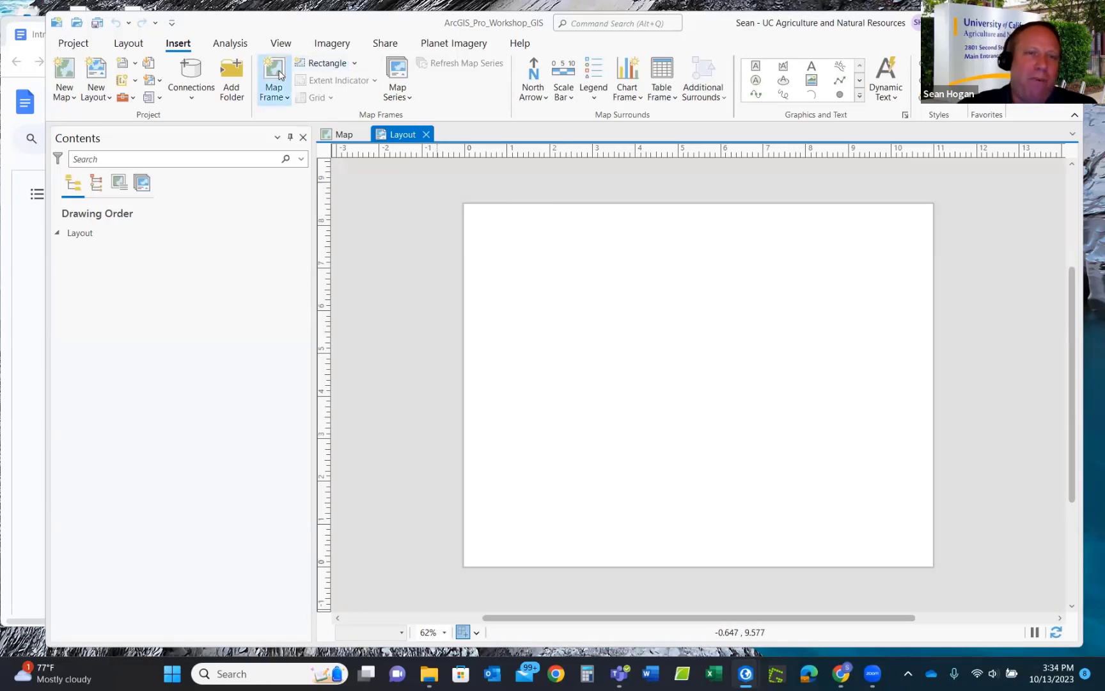
# Insert a map frame using the 1:878 view of the map, covering the entire layout page, and deselect it.
pyautogui.click(339, 134)
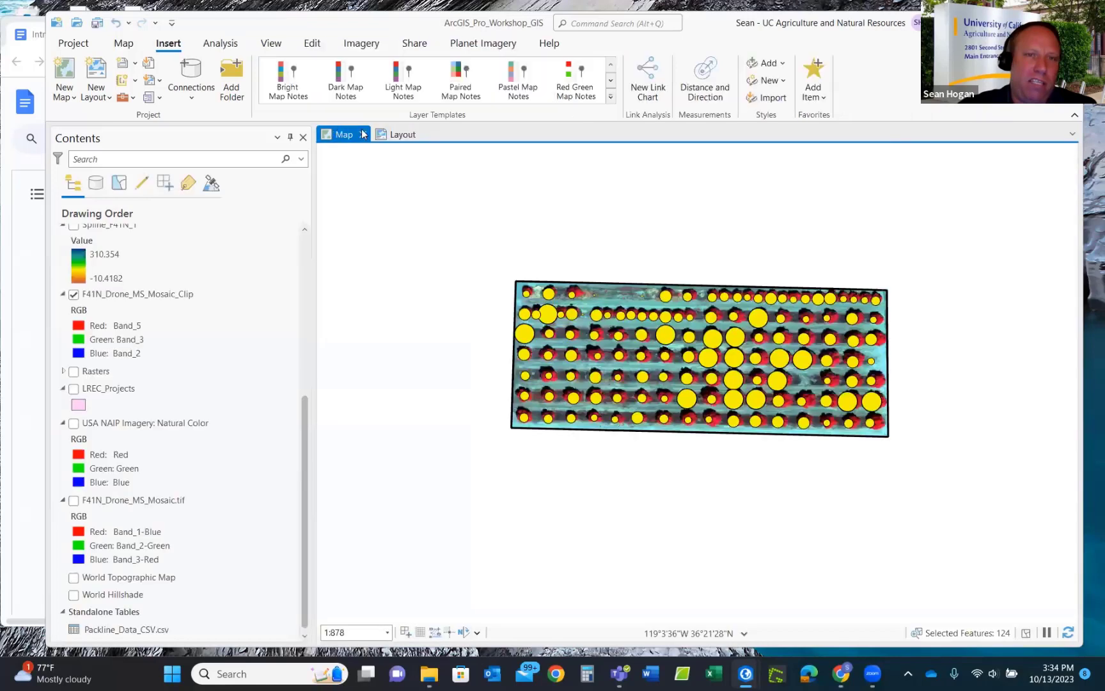
pyautogui.click(399, 136)
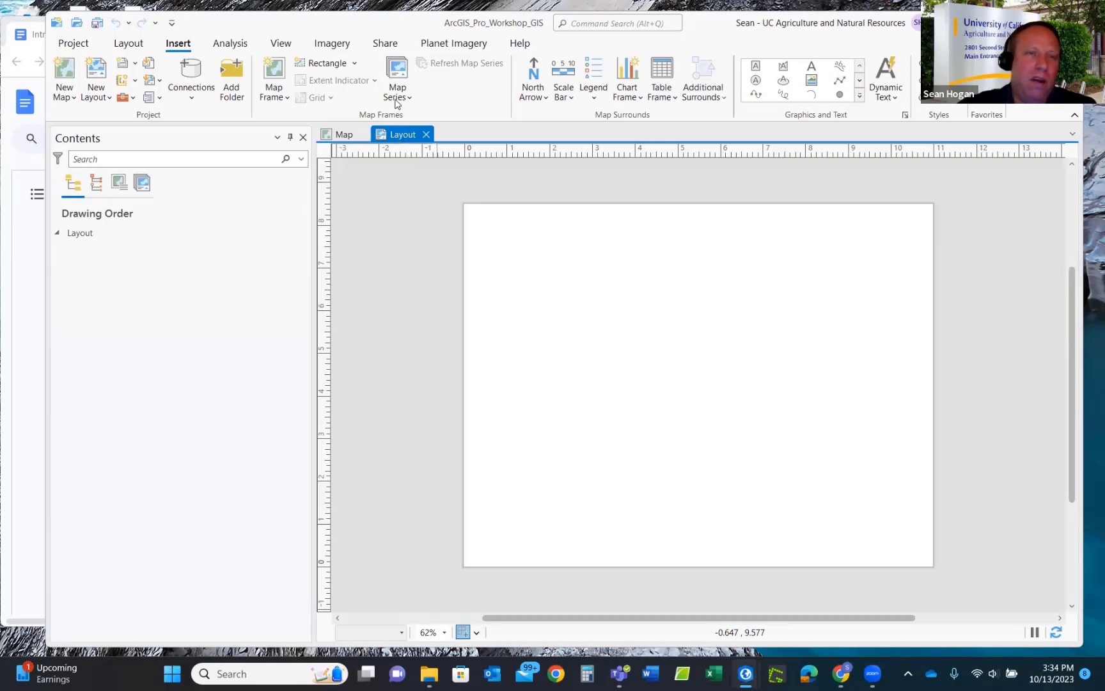
pyautogui.click(279, 98)
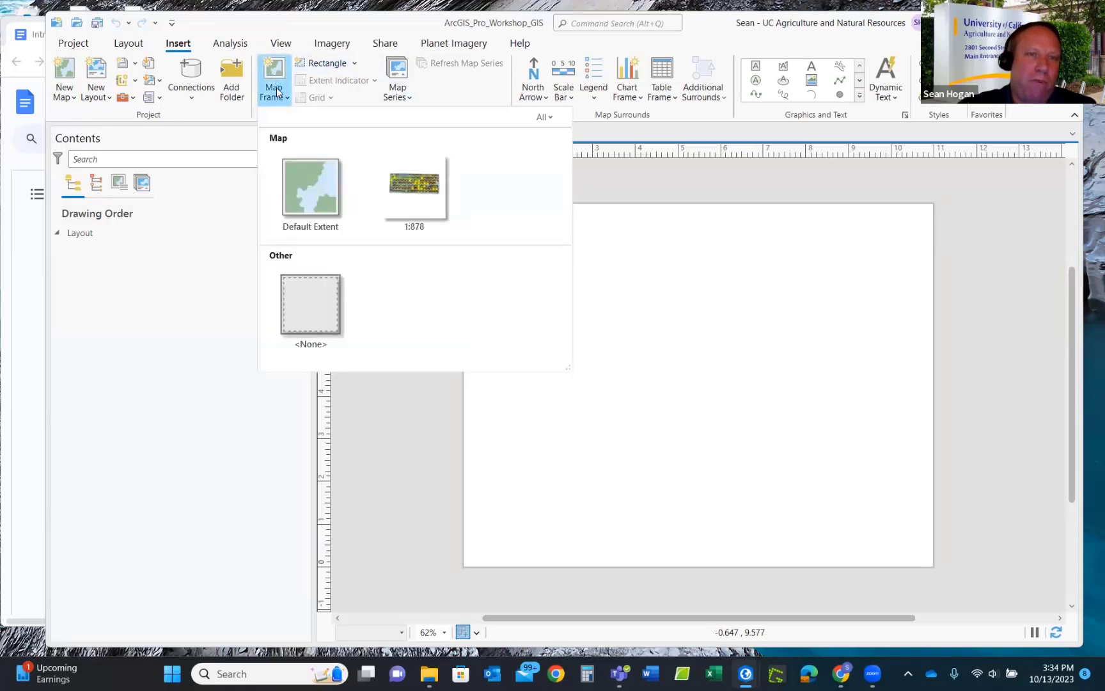
pyautogui.click(412, 186)
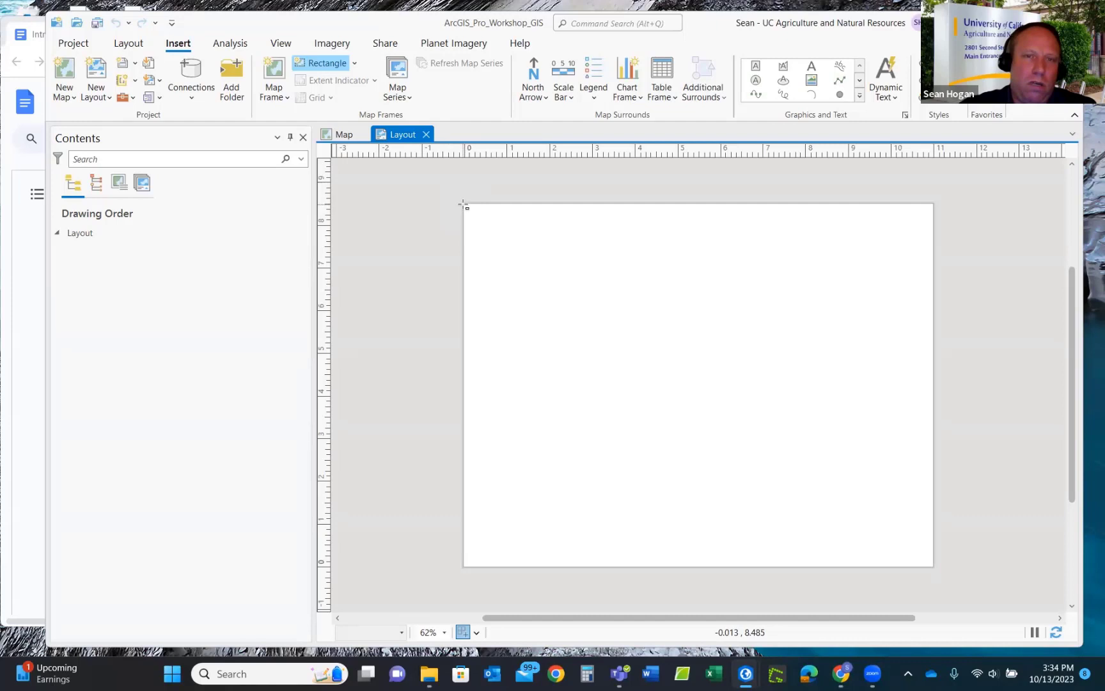
pyautogui.moveTo(463, 204); pyautogui.dragTo(936, 569)
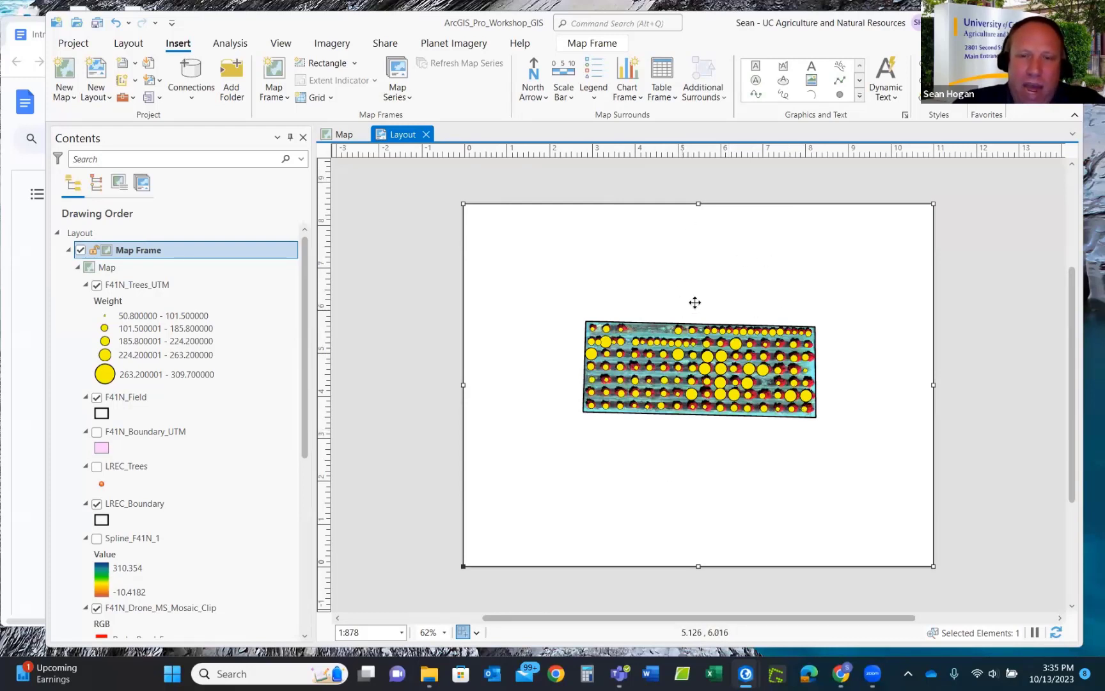
pyautogui.moveTo(692, 302)
pyautogui.mouseDown()
pyautogui.moveTo(628, 321)
pyautogui.moveTo(716, 306)
pyautogui.moveTo(703, 292)
pyautogui.mouseUp()
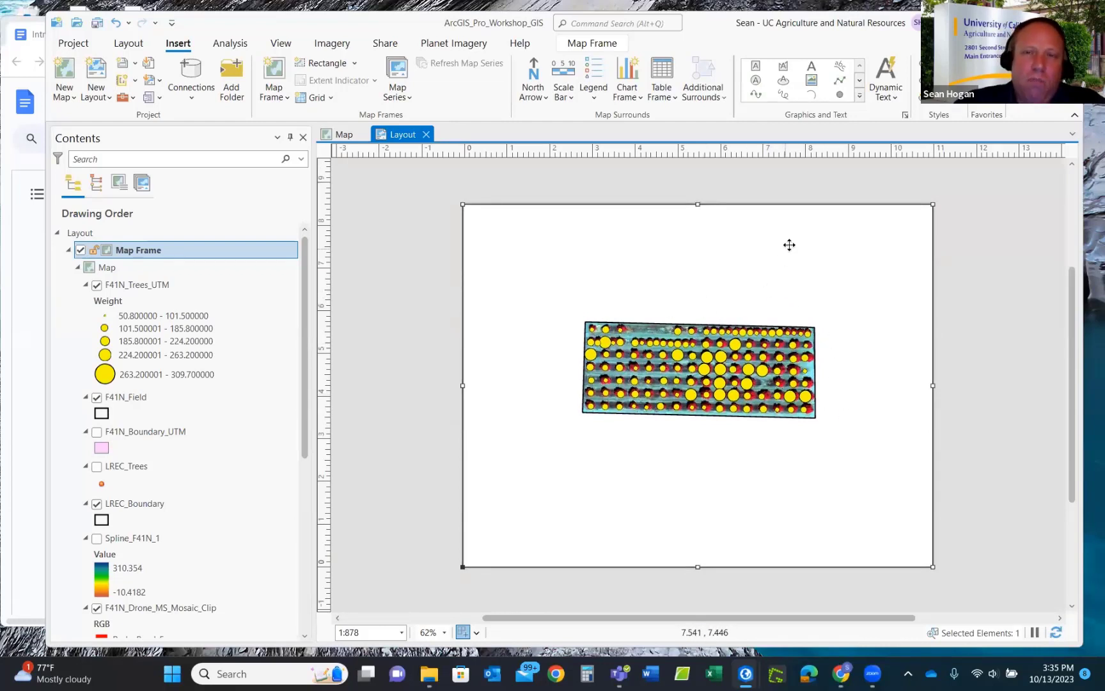
pyautogui.click(773, 184)
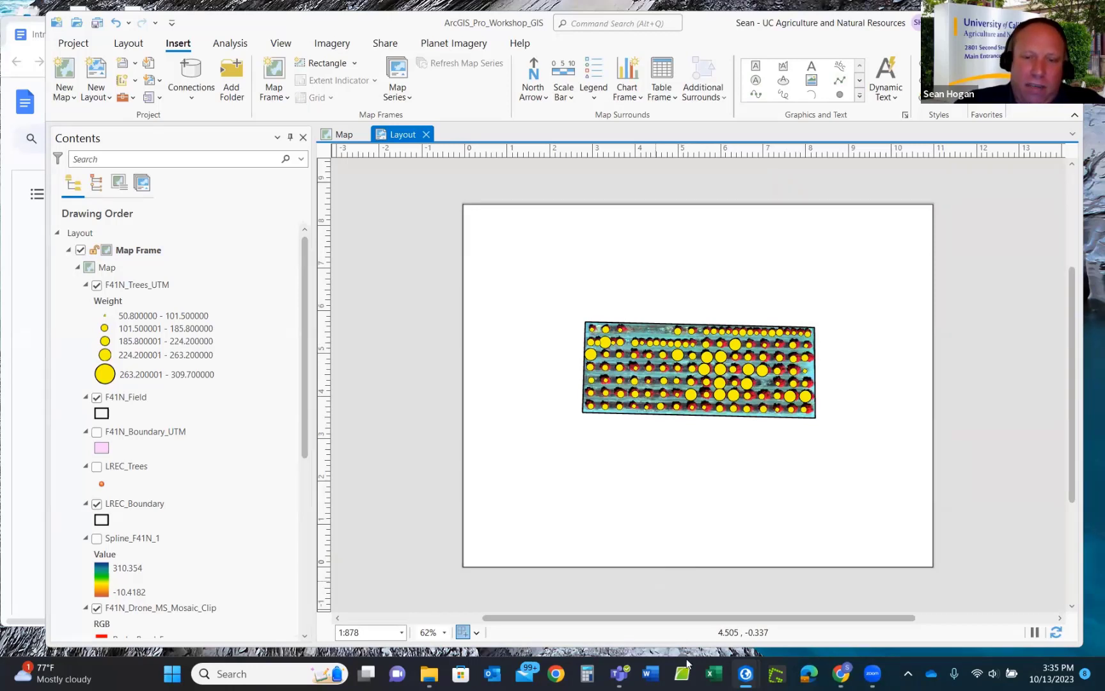
# Compare the new layout with the Final Layout in the ArcGISPro_Exercise2 project, and return to the ArcGIS_Pro_Workshop_GIS project.
pyautogui.moveTo(745, 674)
pyautogui.click(692, 643)
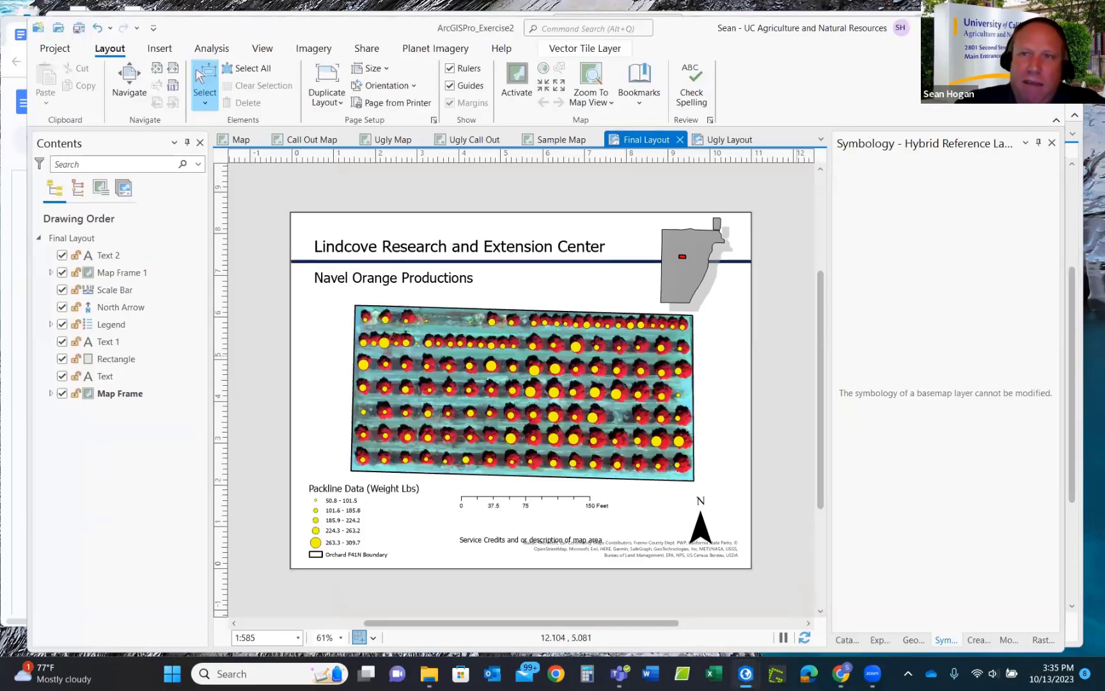
pyautogui.hotkey('alt', 'Tab')
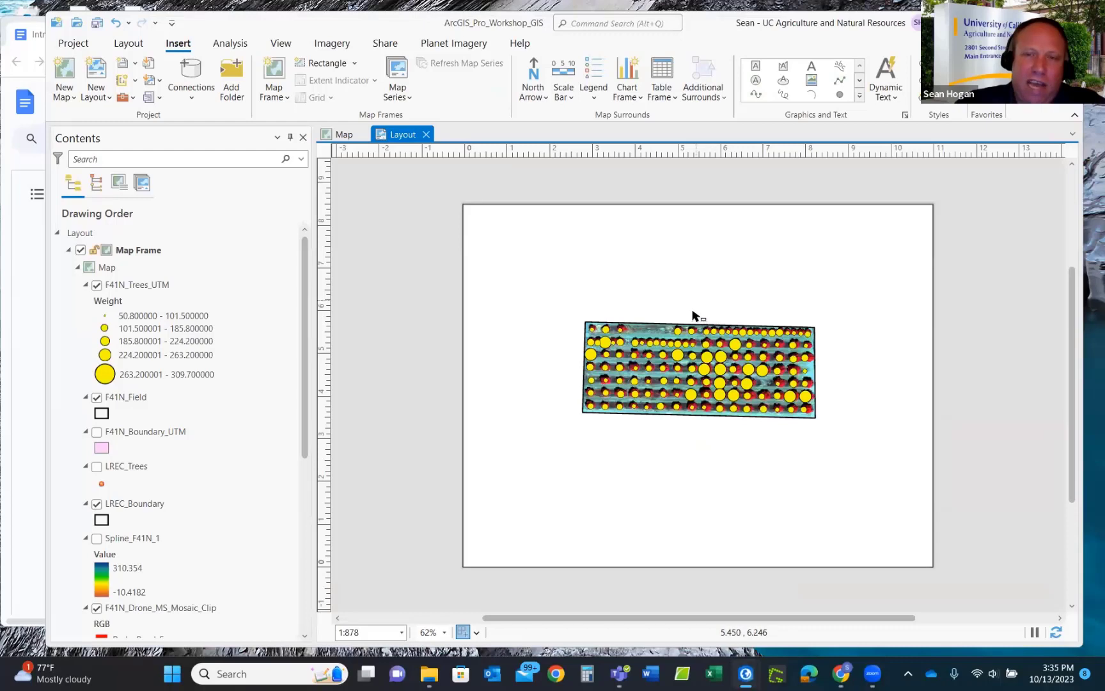
# Activate the map frame, set its map to 1:562 with the F41N field centred on the page, and close the activation.
pyautogui.rightClick(688, 310)
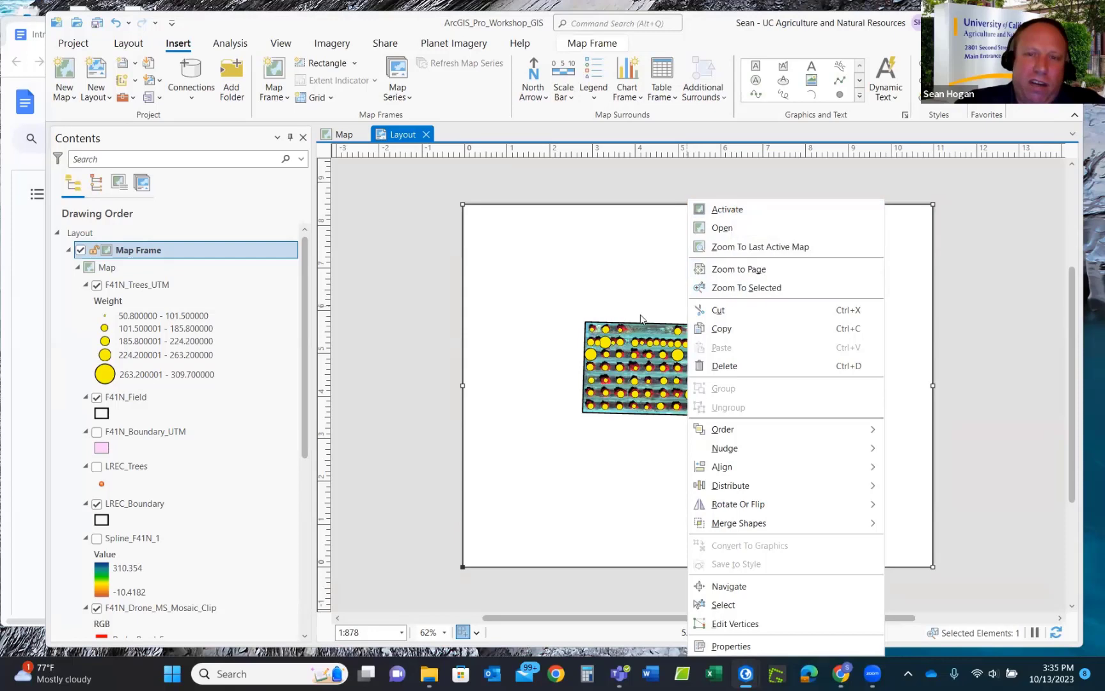
pyautogui.click(729, 210)
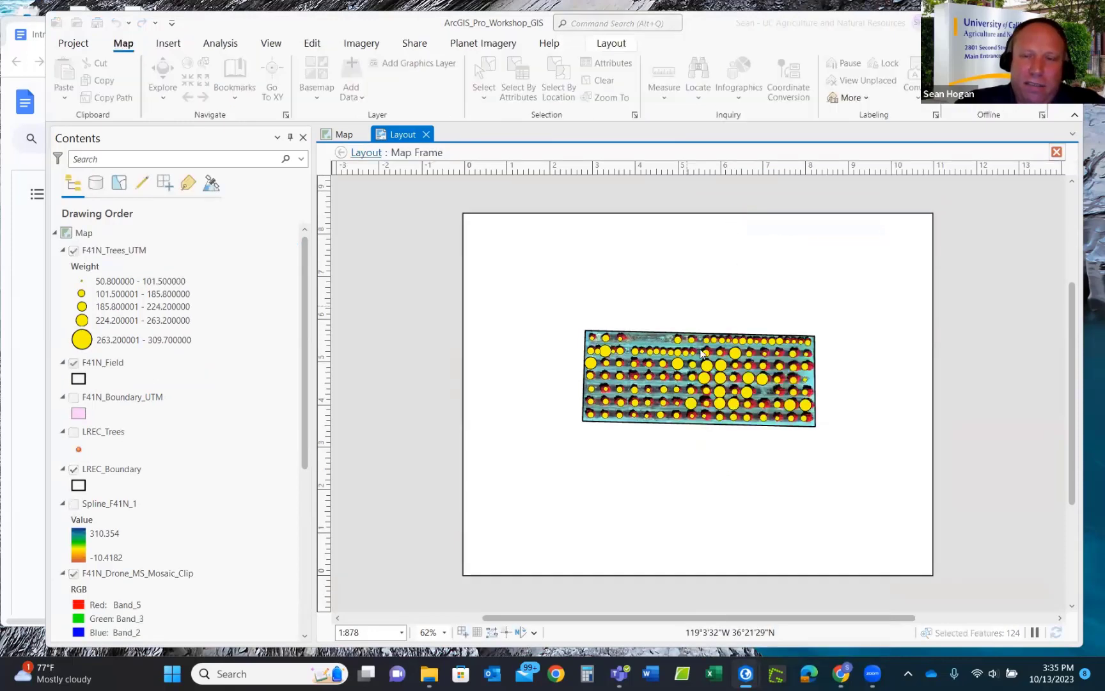
pyautogui.scroll(3, 705, 362)
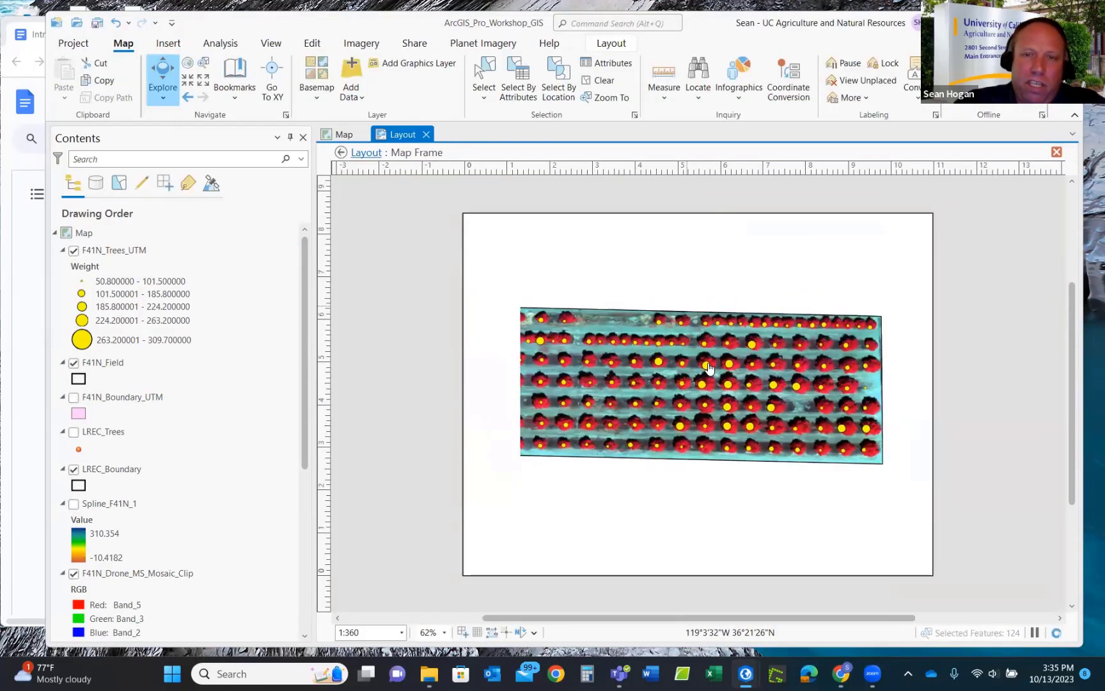
pyautogui.scroll(-2, 700, 368)
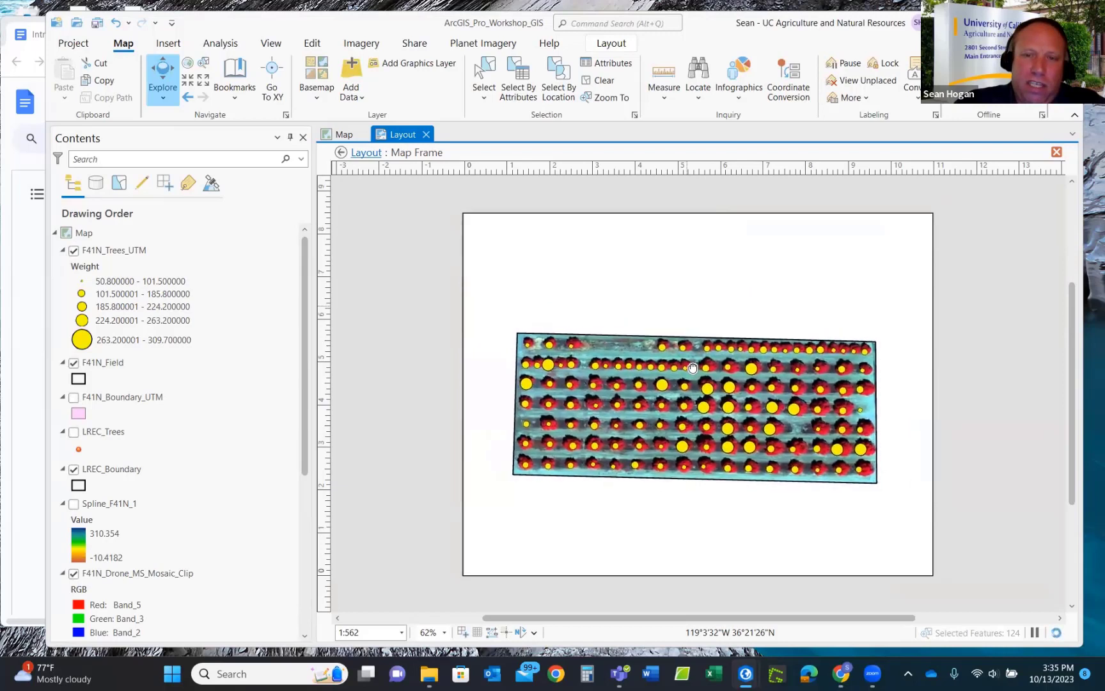
pyautogui.moveTo(693, 368); pyautogui.dragTo(695, 367)
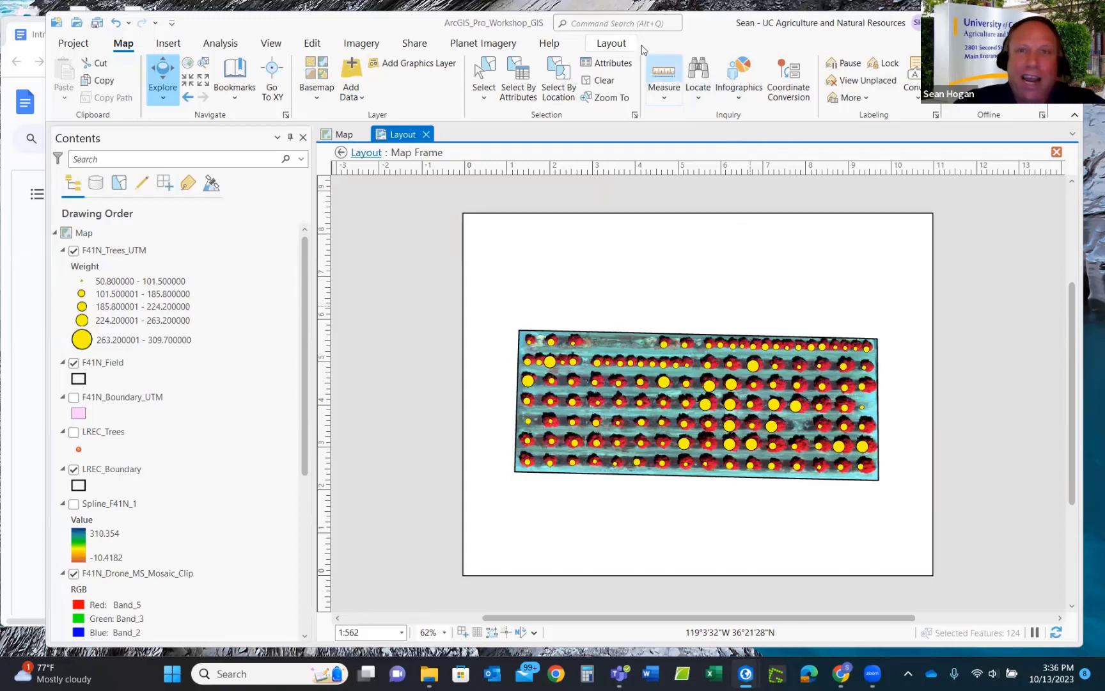
pyautogui.click(611, 43)
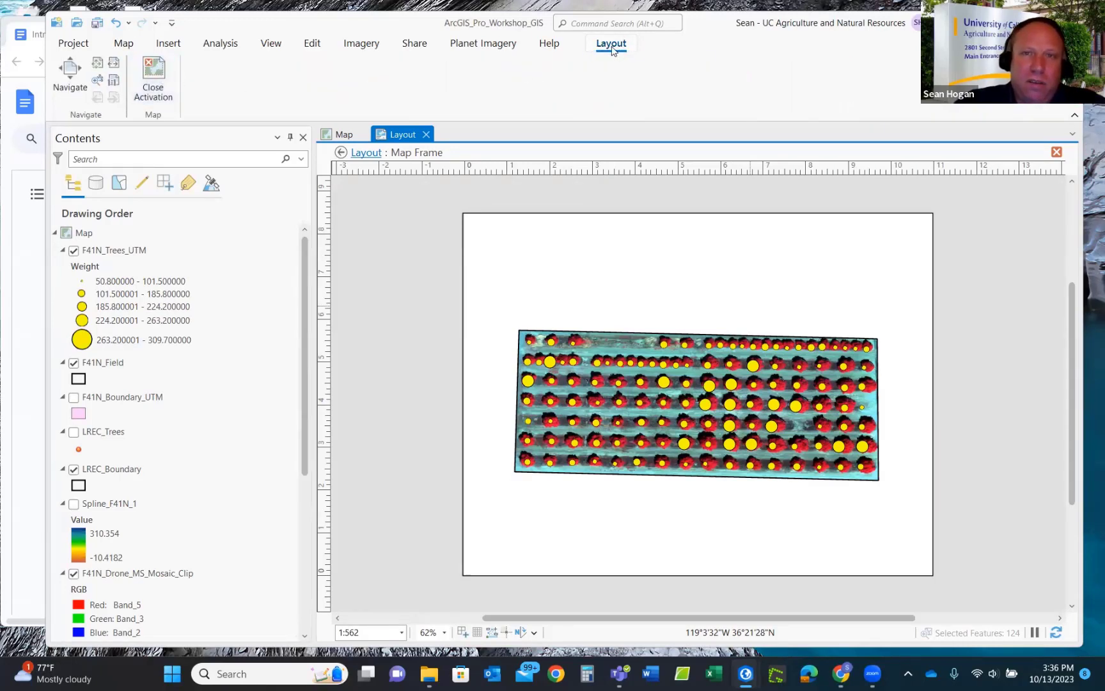
pyautogui.click(156, 82)
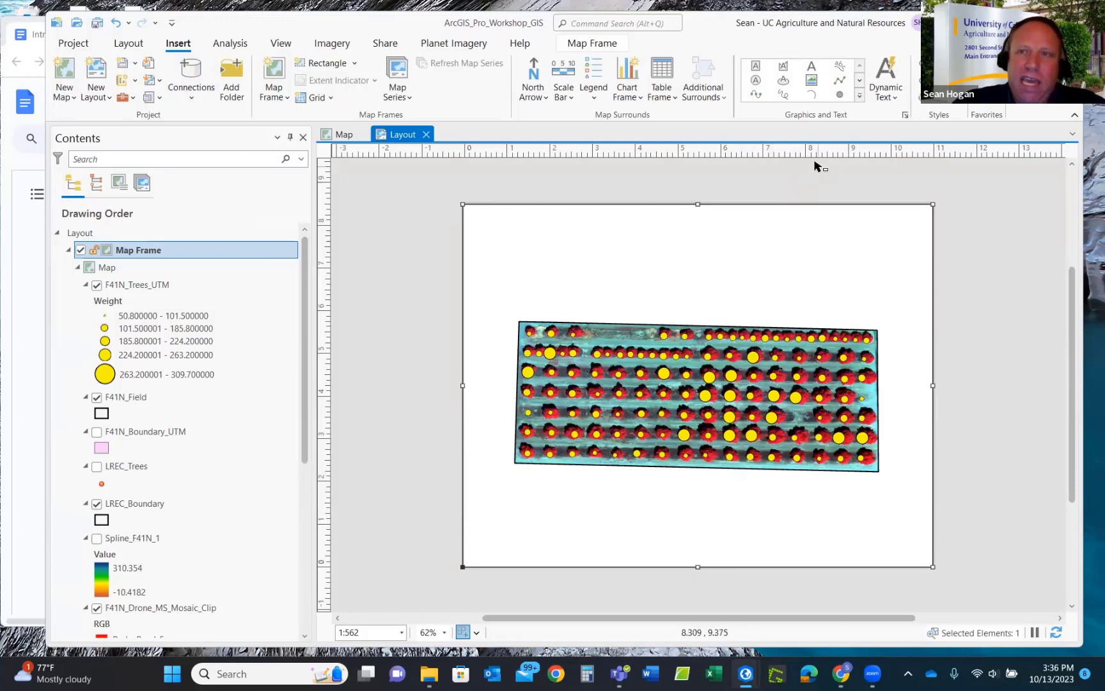
# Start a straight text element near the upper-left corner of the layout page, above the F41N field.
pyautogui.click(812, 72)
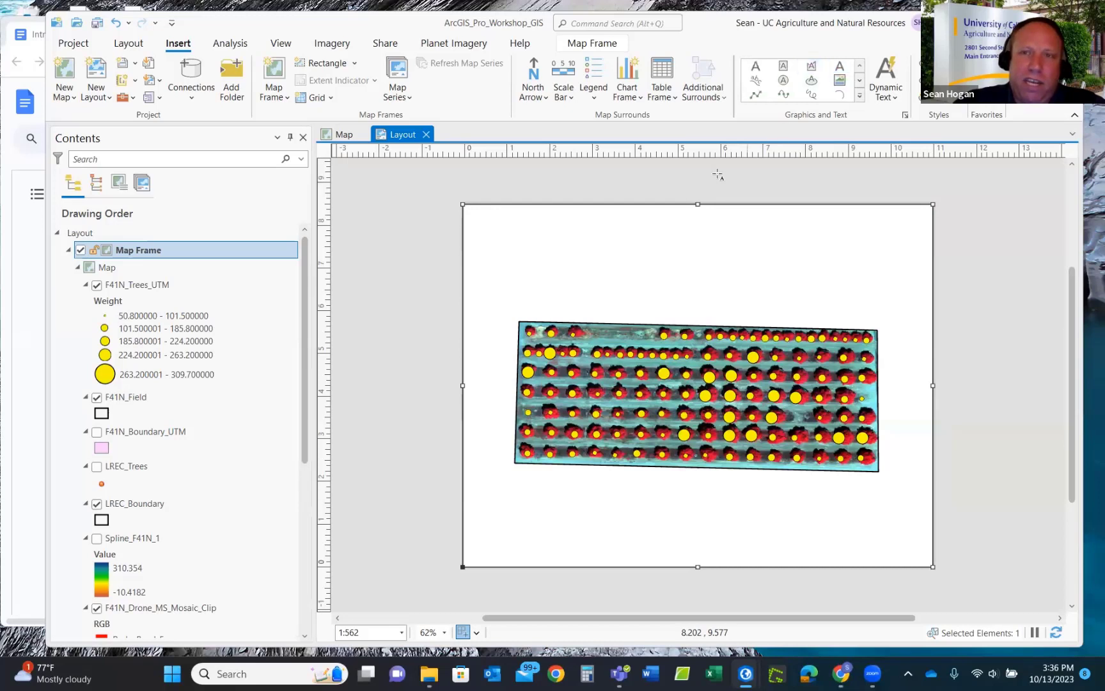
pyautogui.click(839, 68)
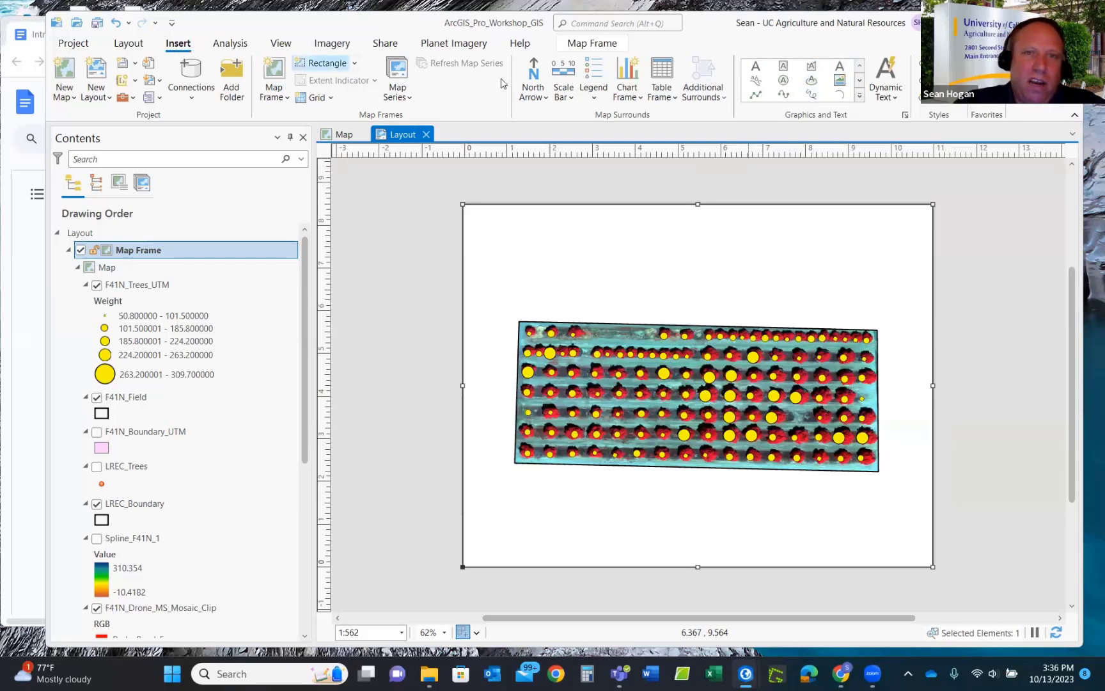
pyautogui.click(839, 68)
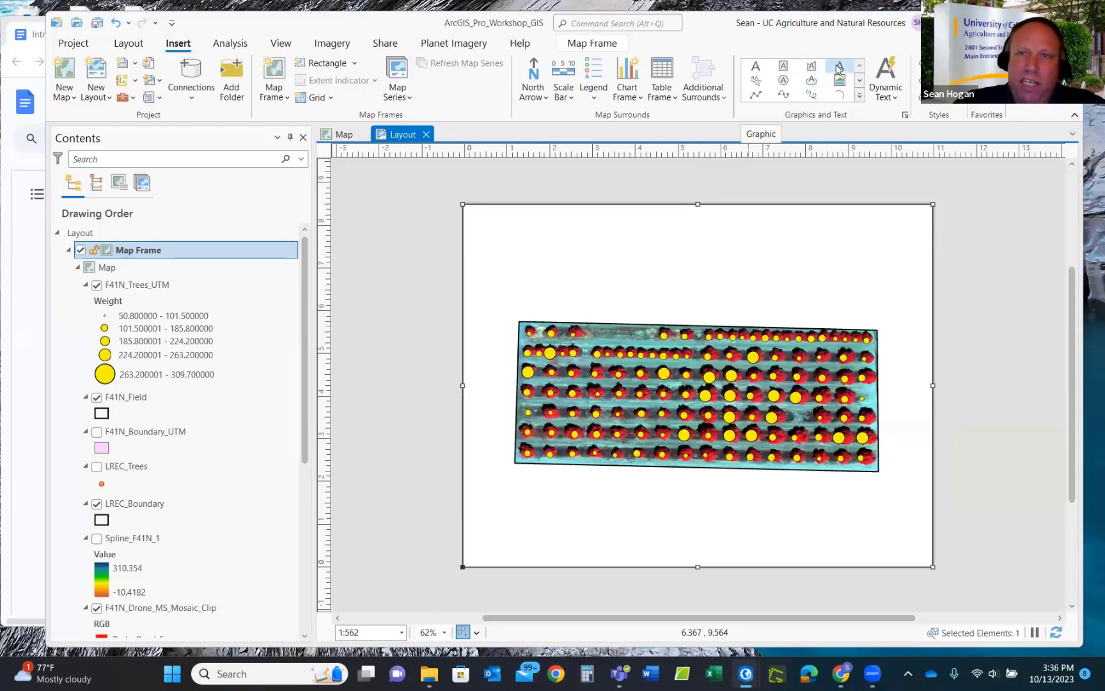
pyautogui.click(839, 68)
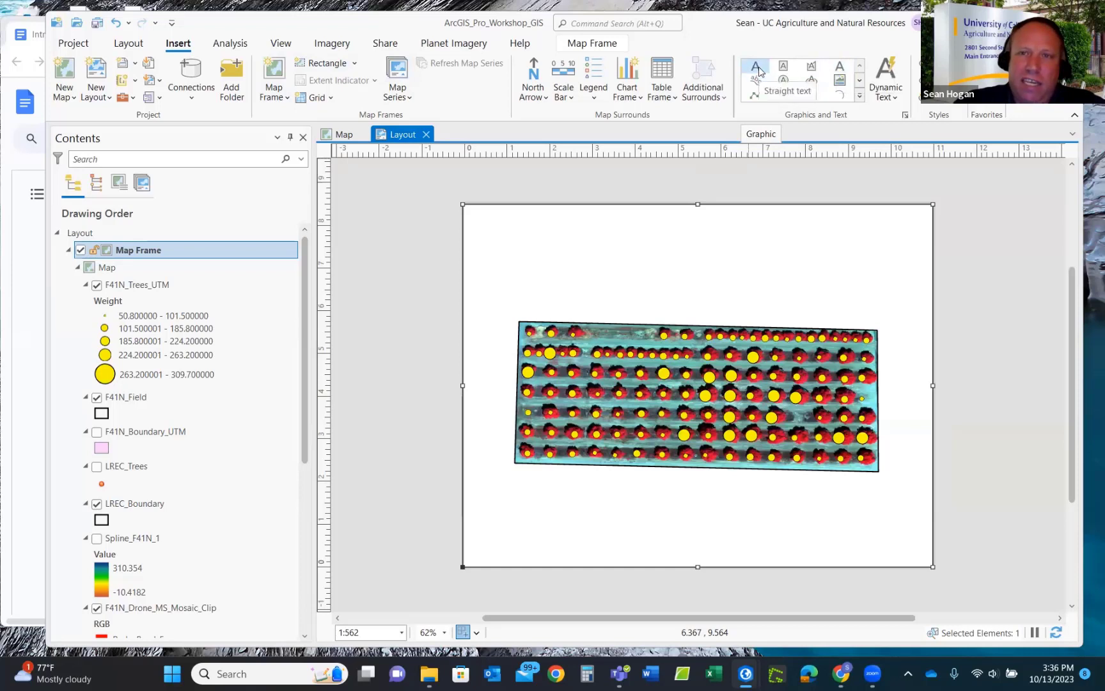
pyautogui.click(839, 67)
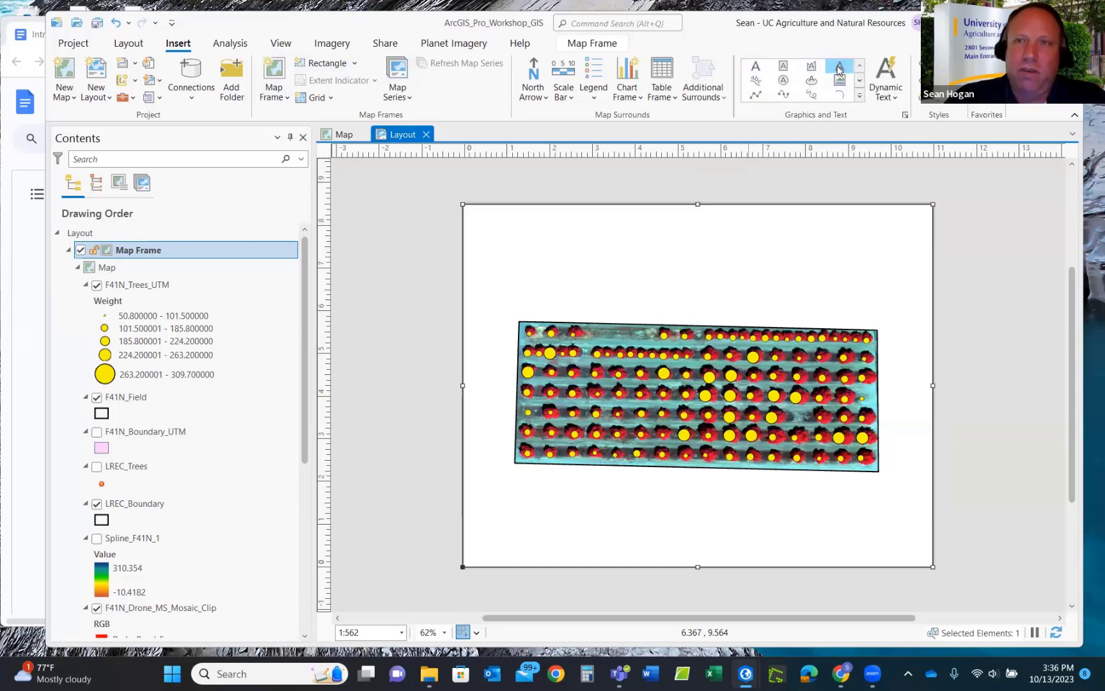
pyautogui.click(505, 231)
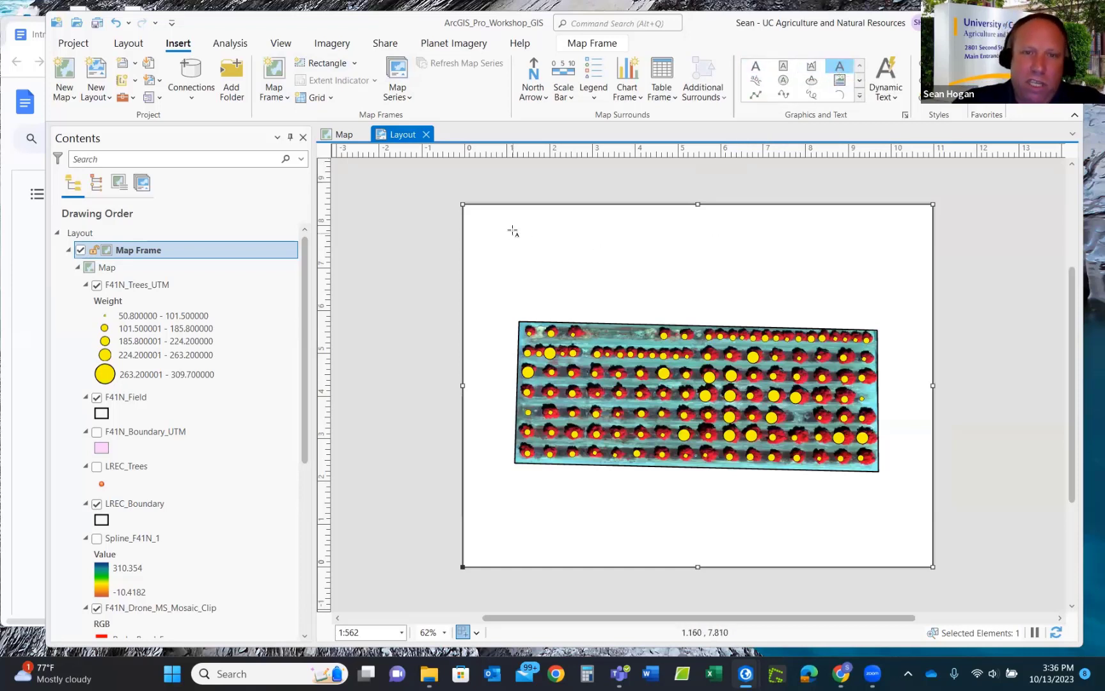
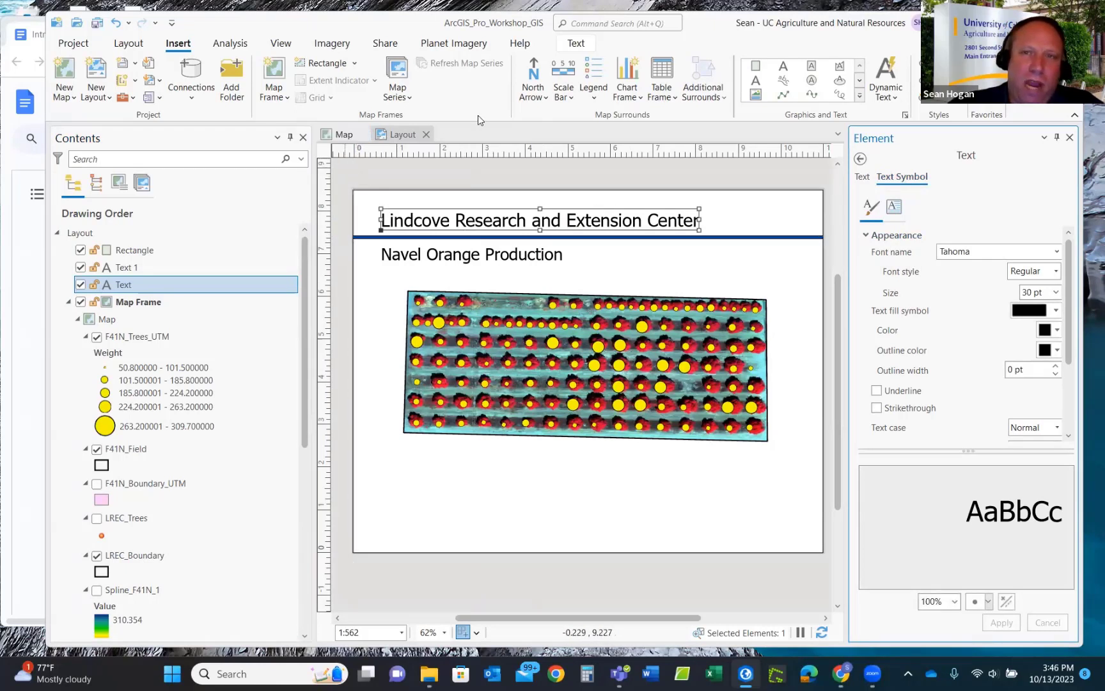
# Draw a thin rectangle across the full page width below the Navel Orange Production subtitle, filled dark blue, and delete it.
pyautogui.click(858, 96)
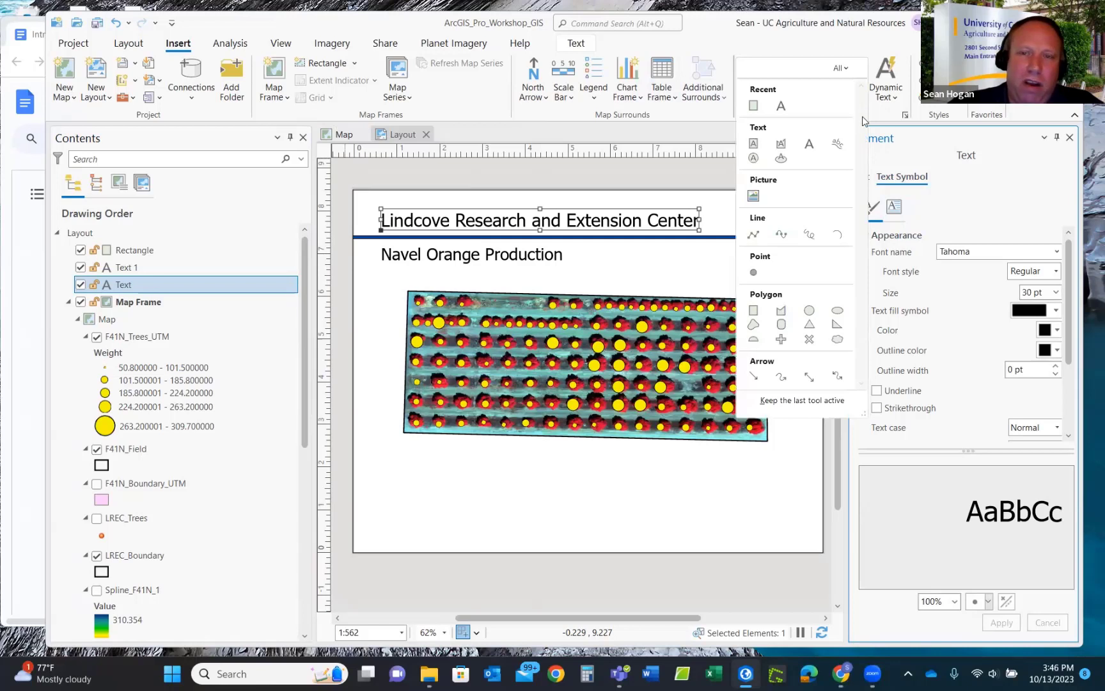
pyautogui.click(753, 311)
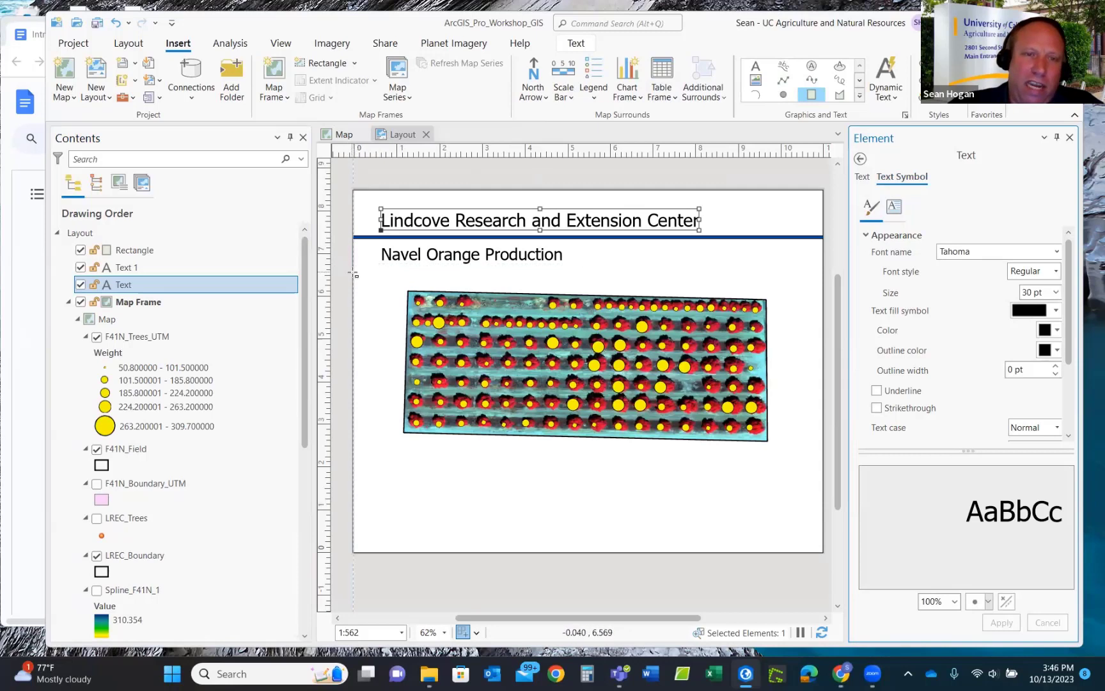
pyautogui.moveTo(353, 273); pyautogui.dragTo(822, 275)
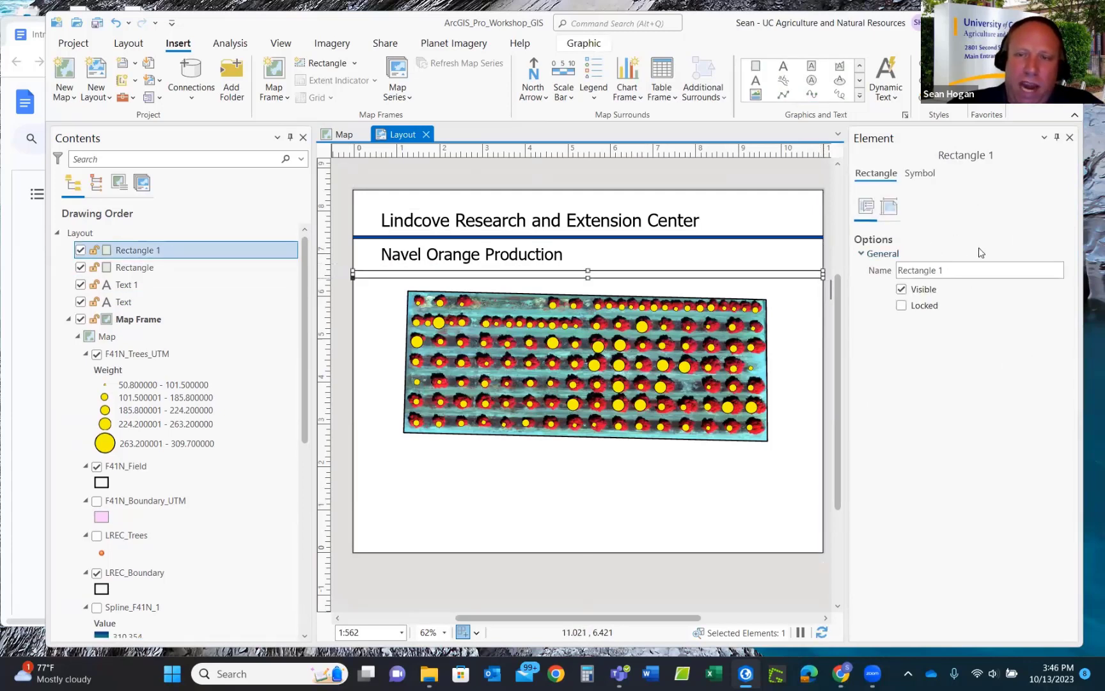
pyautogui.click(916, 174)
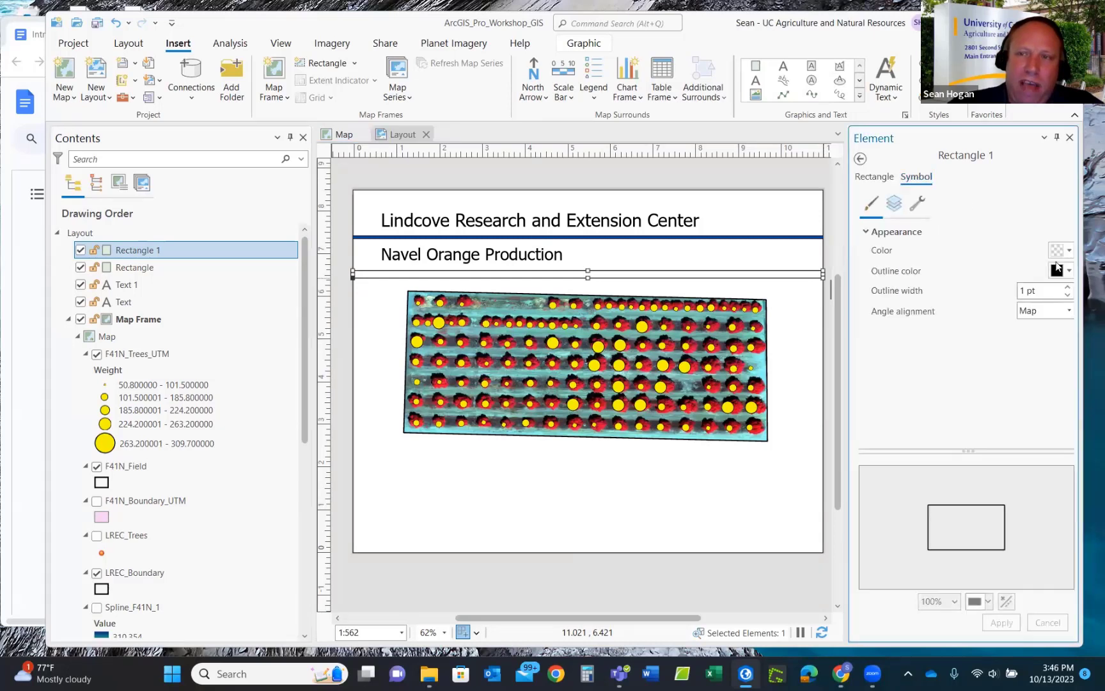
pyautogui.click(1069, 252)
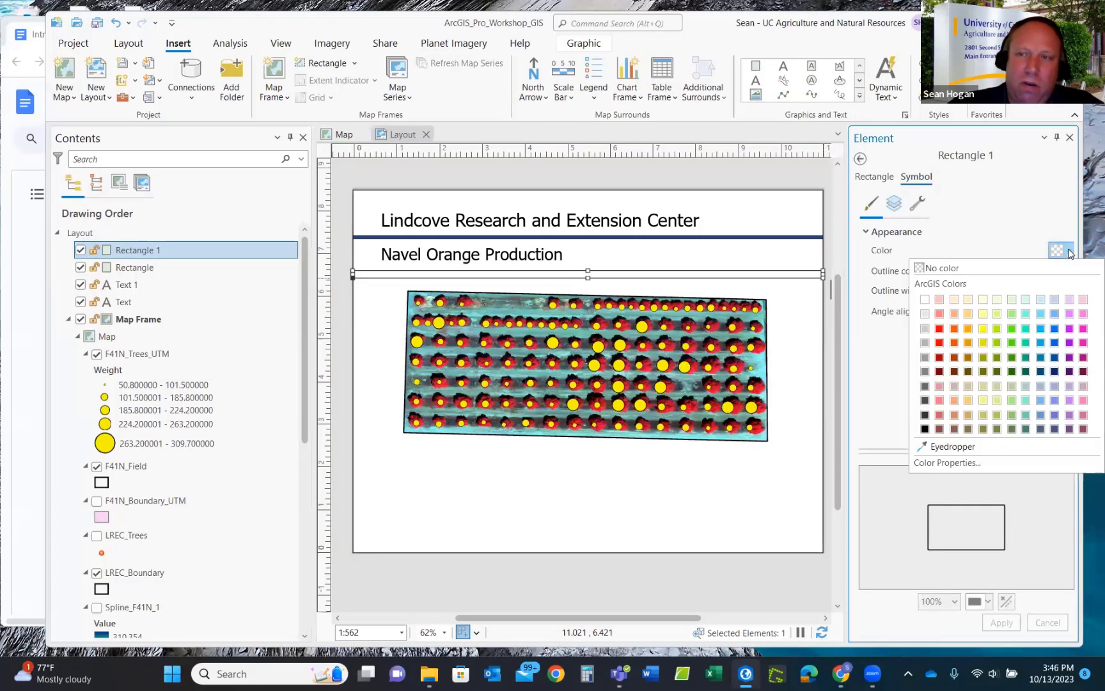
pyautogui.click(1055, 357)
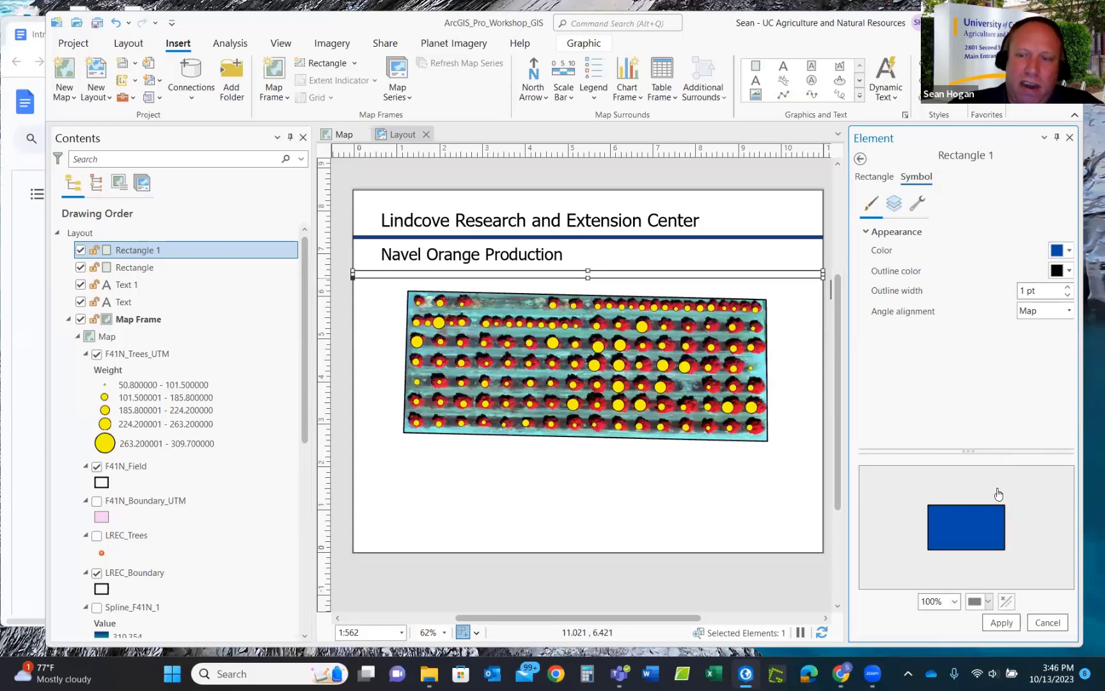
pyautogui.click(999, 623)
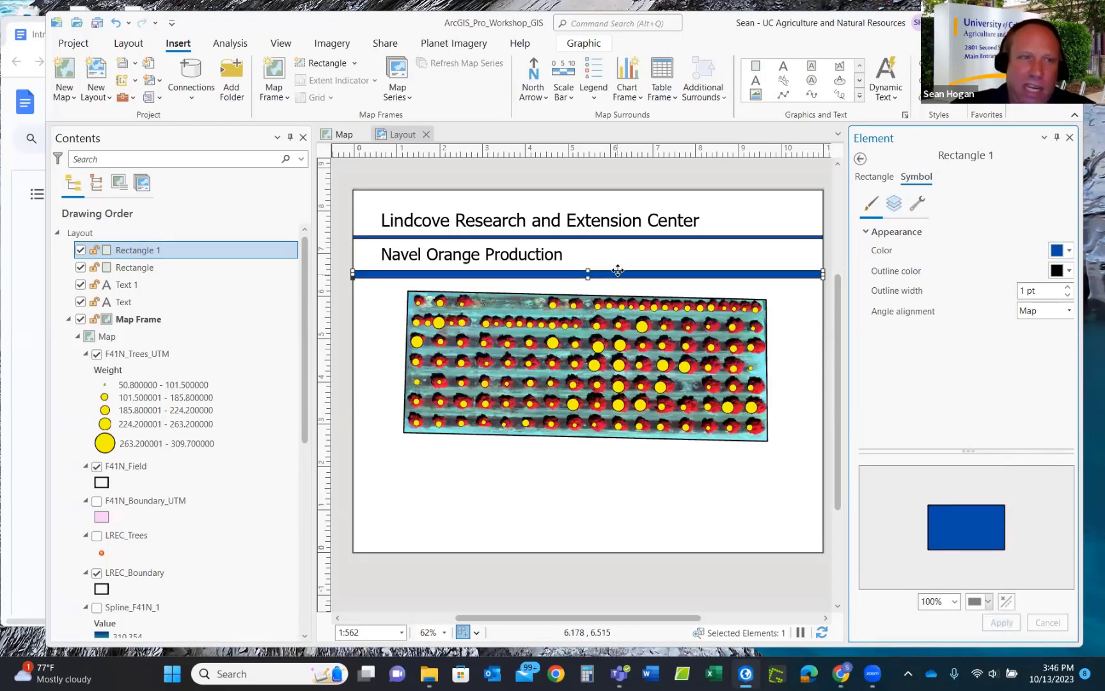
pyautogui.rightClick(148, 254)
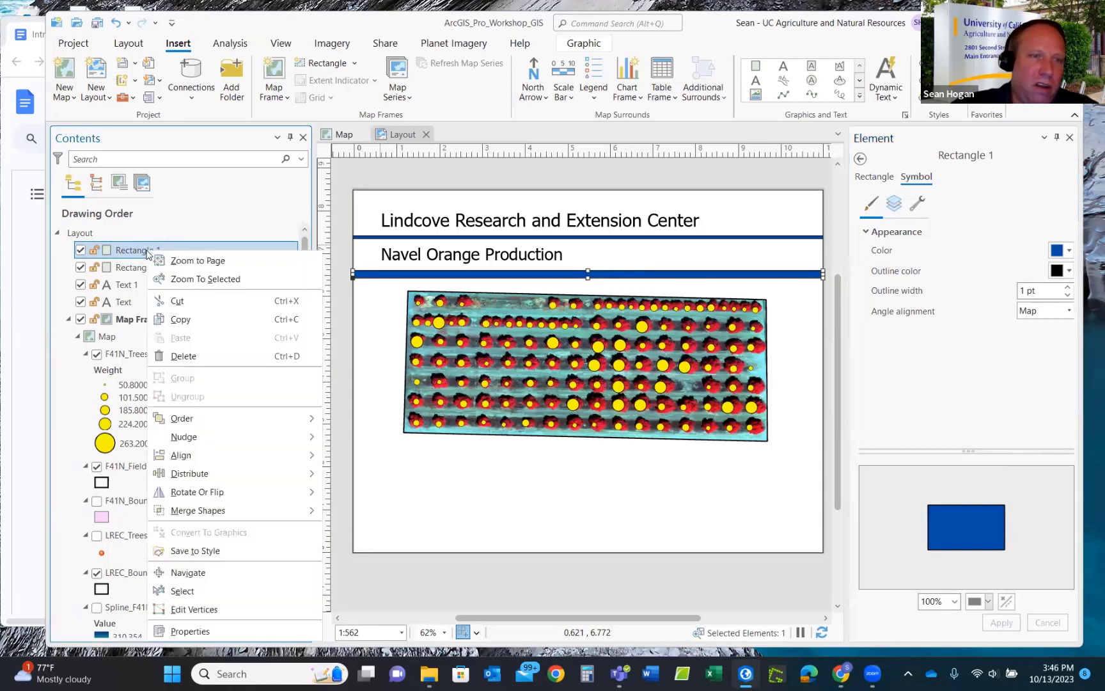
pyautogui.click(194, 354)
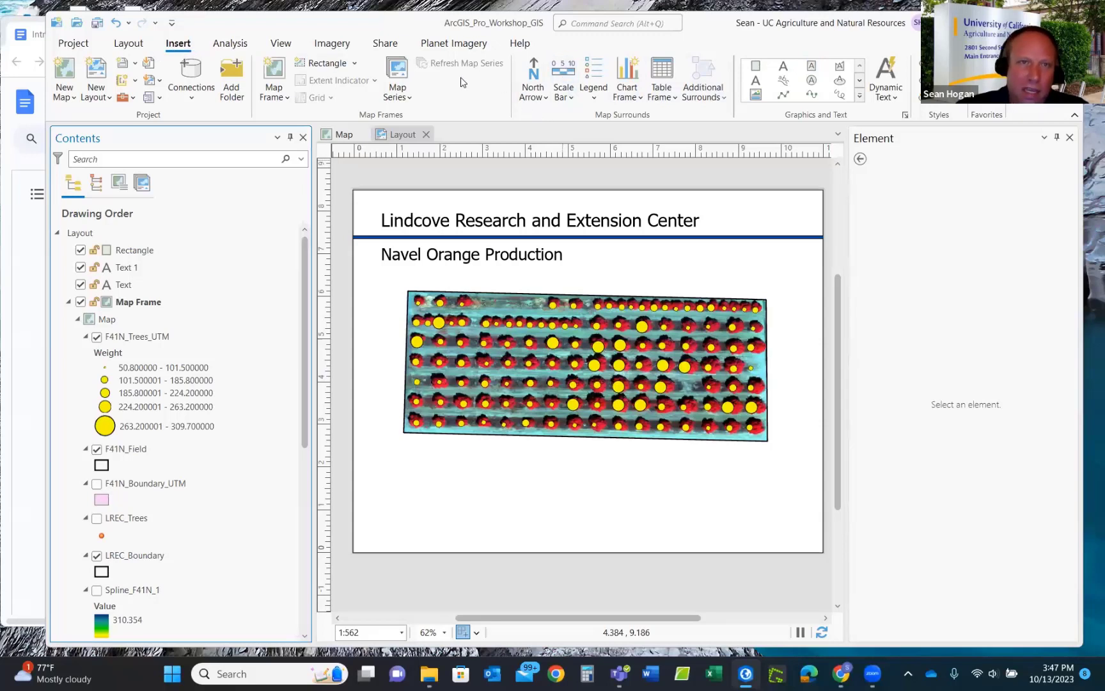
# Insert a legend in the page's lower-left area below the F41N field, widening it to about 5.9 inches.
pyautogui.click(597, 76)
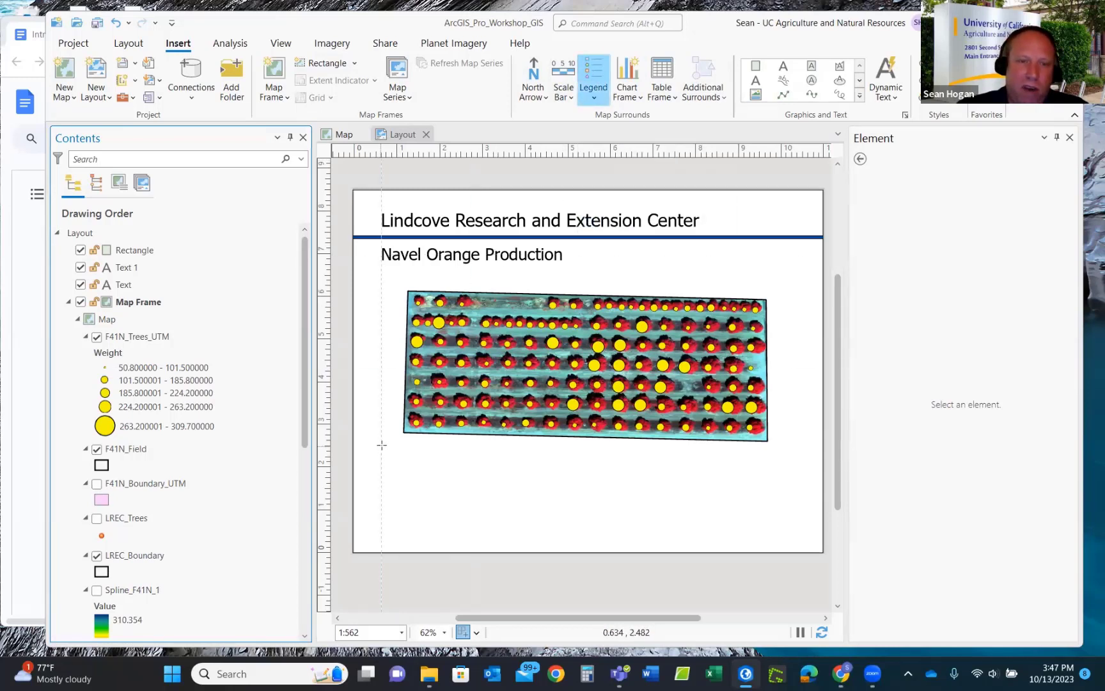
pyautogui.moveTo(382, 443); pyautogui.dragTo(546, 547)
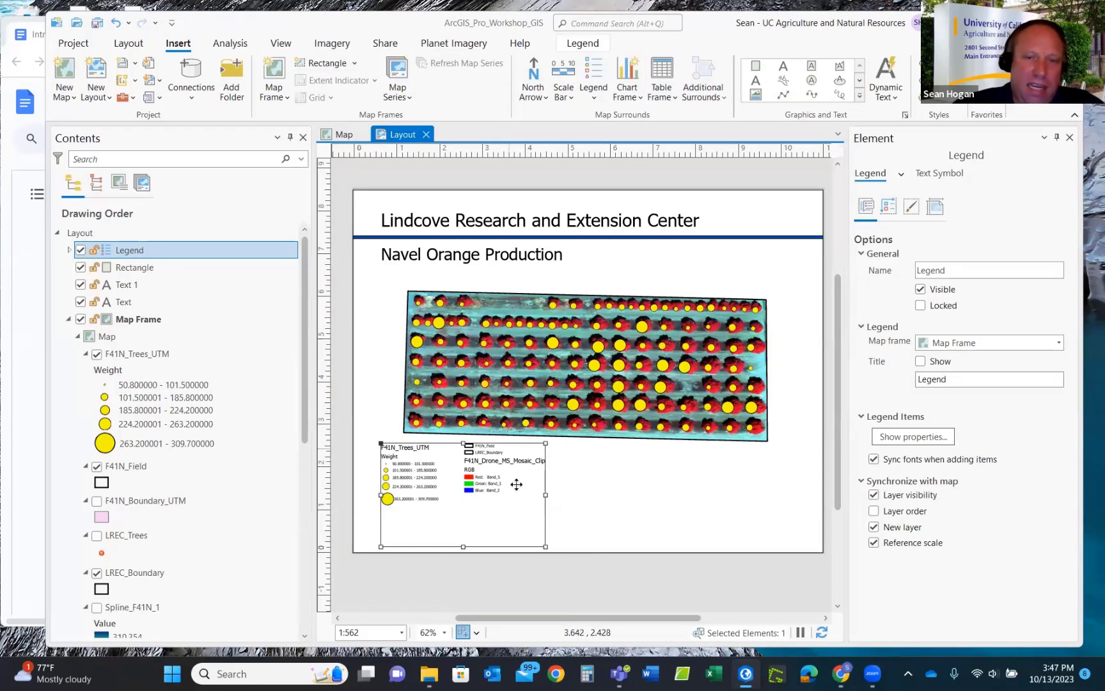
pyautogui.moveTo(545, 494); pyautogui.dragTo(631, 495)
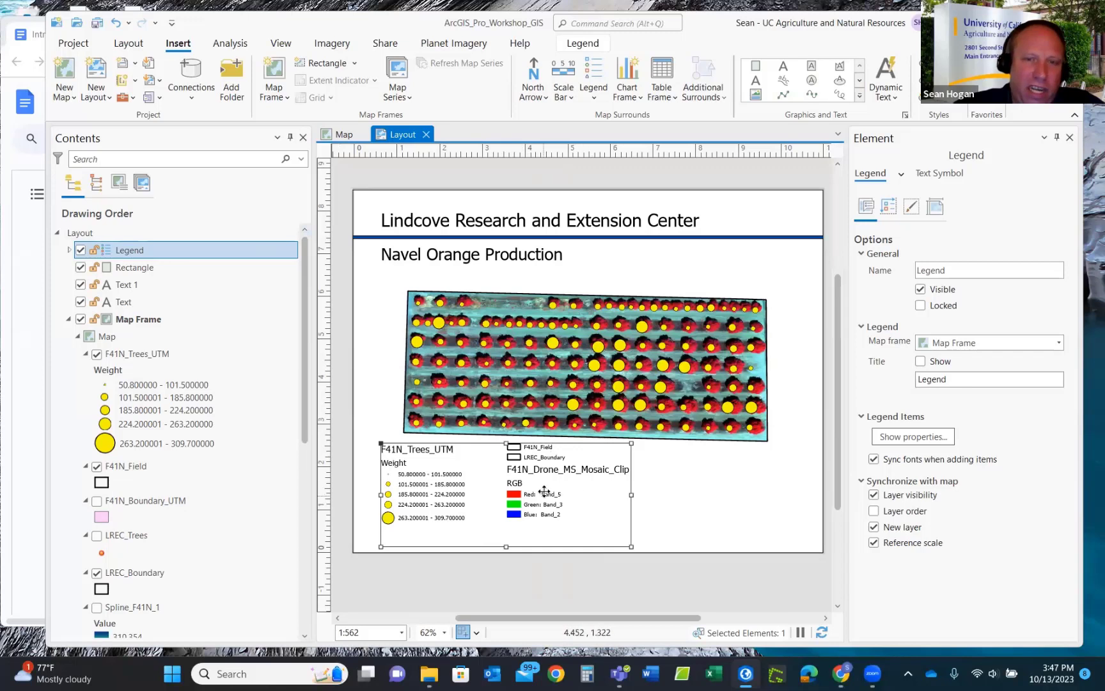
# Hide every legend item except F41N_Trees_UTM, and narrow the legend frame to about 2.6 inches.
pyautogui.click(68, 250)
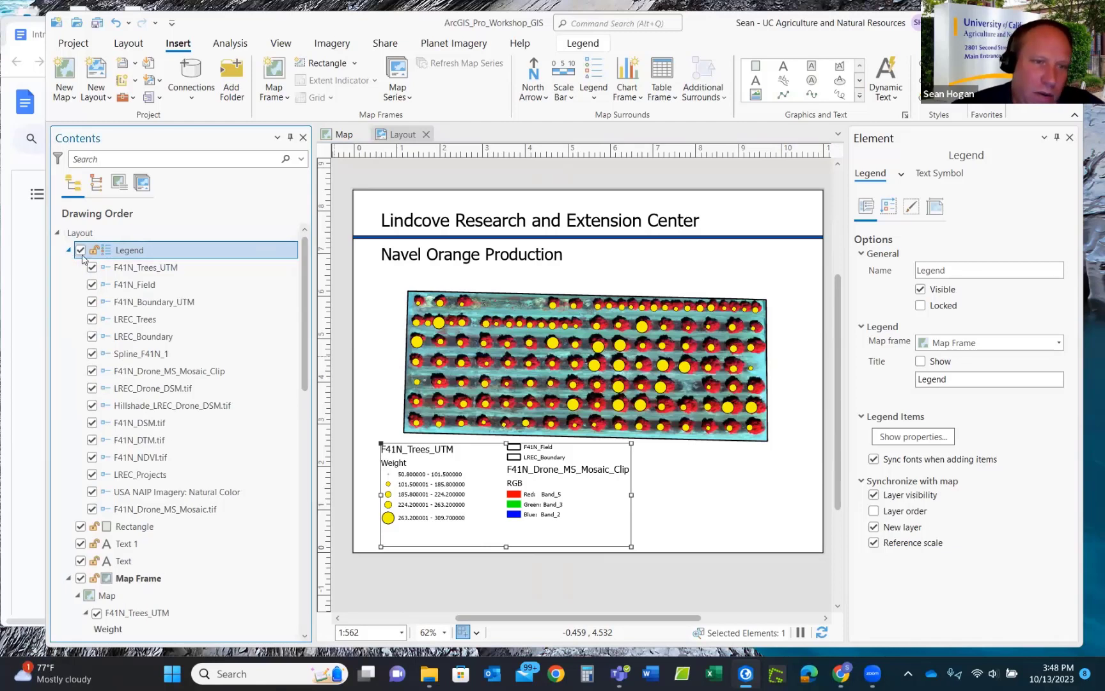
pyautogui.click(92, 284)
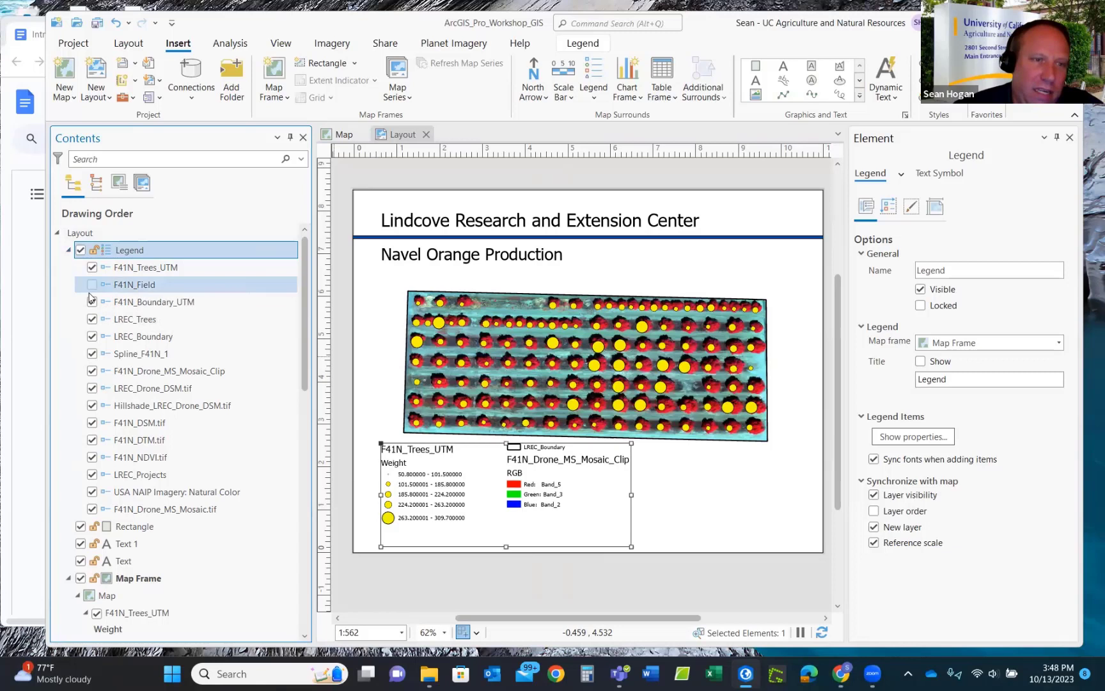
pyautogui.click(92, 302)
pyautogui.click(92, 319)
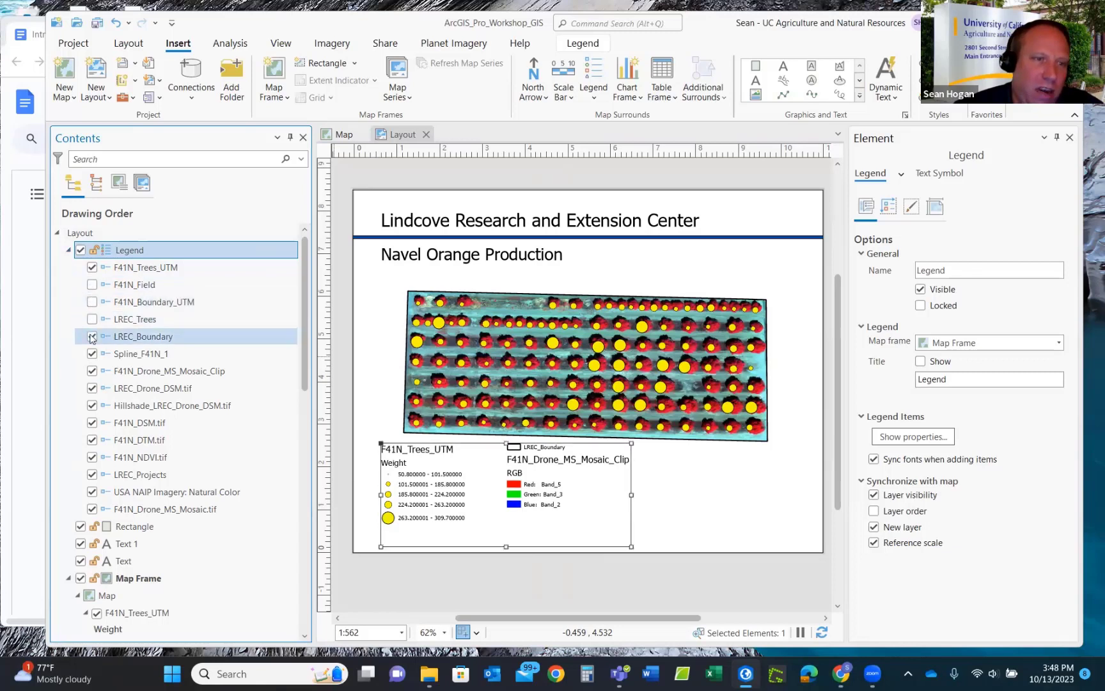
pyautogui.click(93, 337)
pyautogui.click(92, 354)
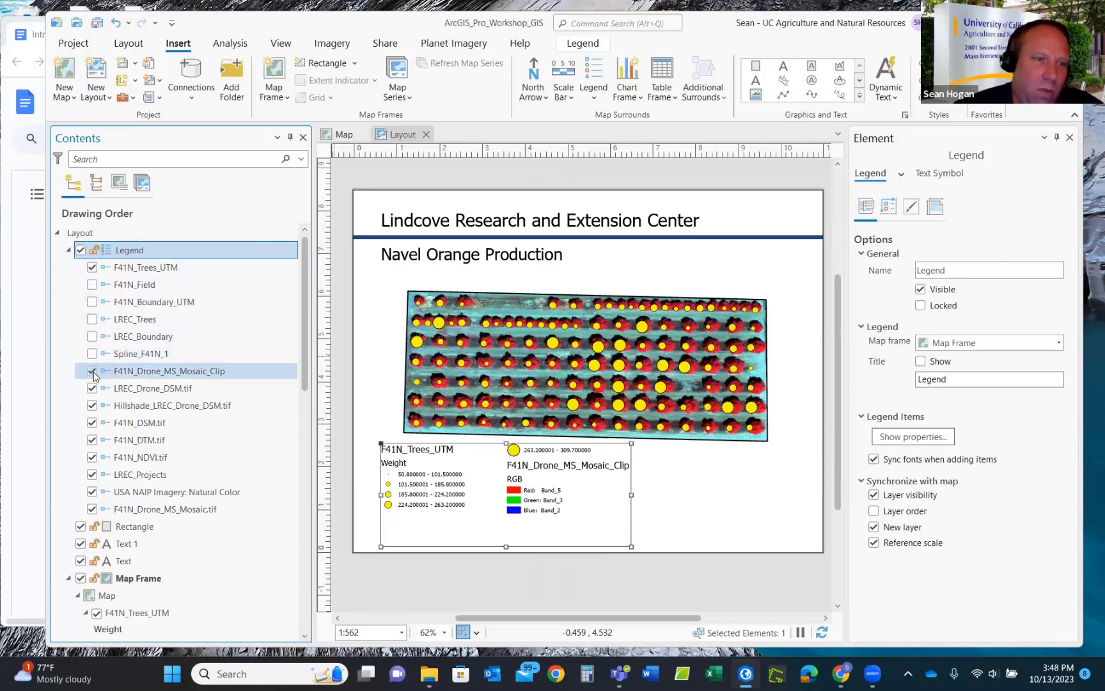
pyautogui.click(92, 371)
pyautogui.click(92, 388)
pyautogui.click(92, 406)
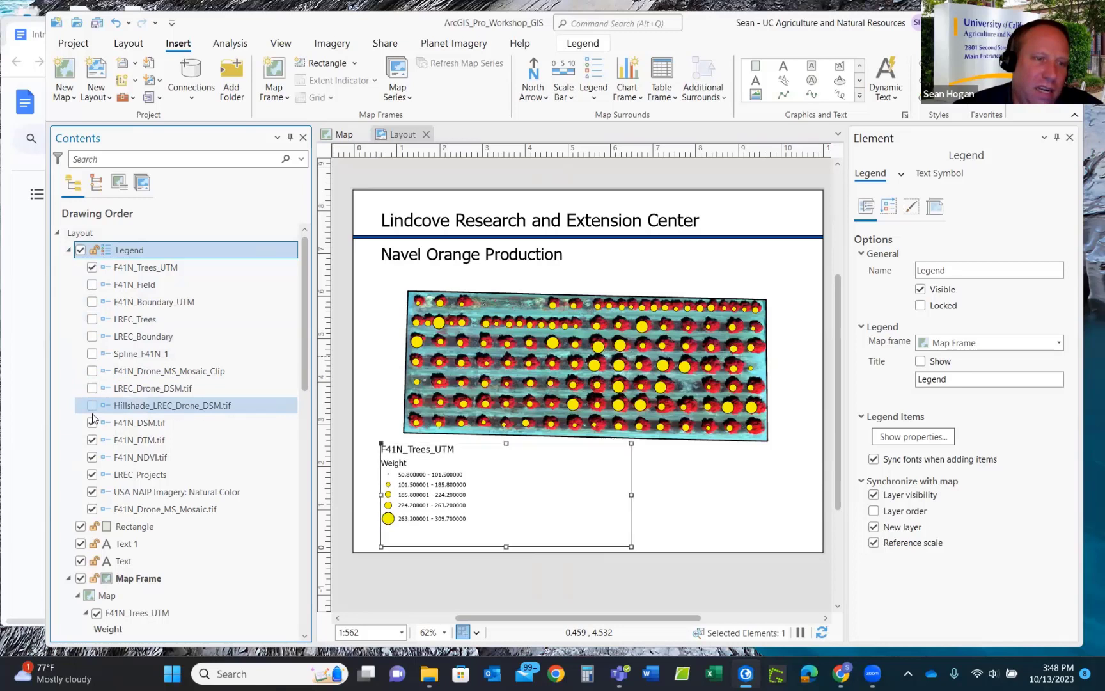
pyautogui.click(92, 423)
pyautogui.click(92, 440)
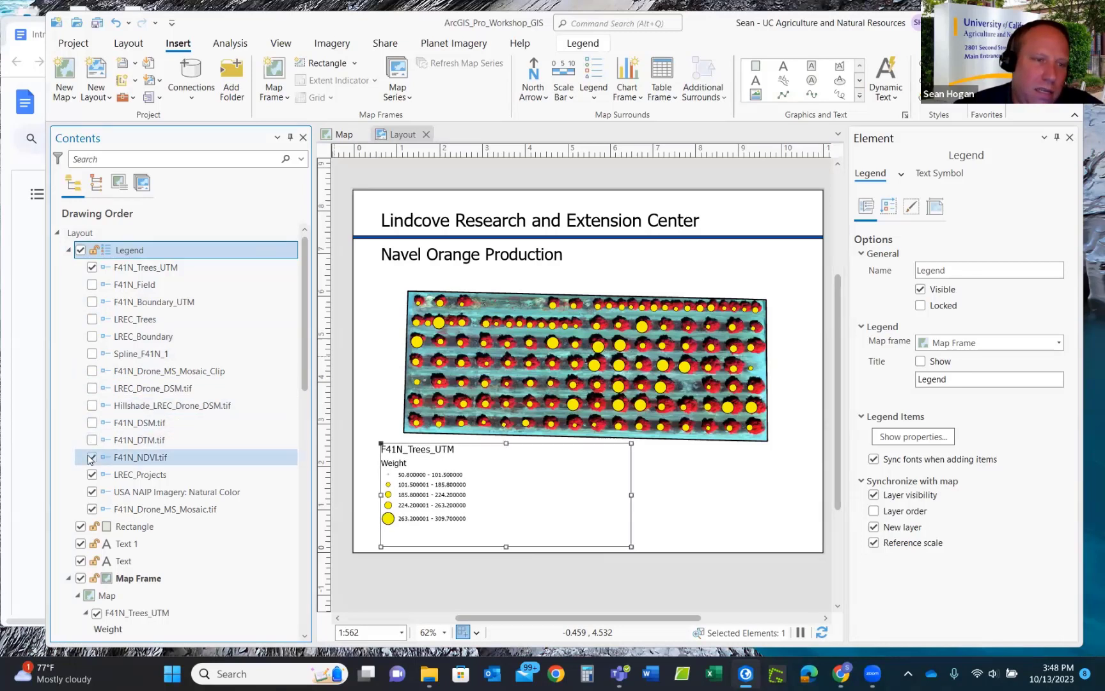
pyautogui.click(92, 457)
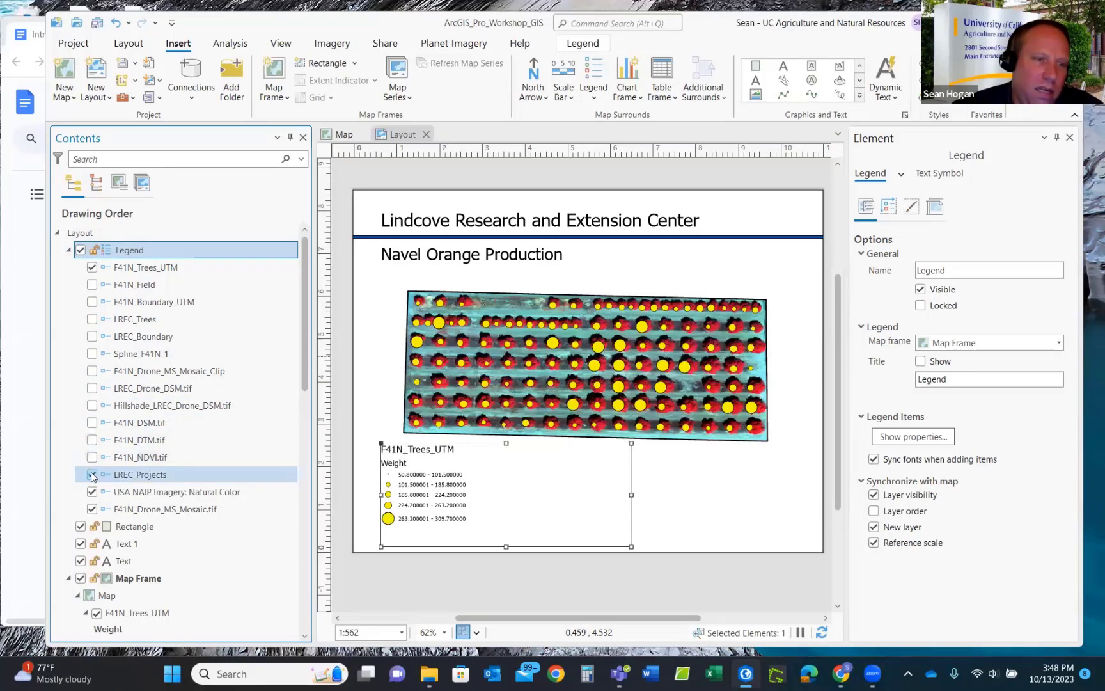
pyautogui.click(92, 474)
pyautogui.click(93, 492)
pyautogui.click(92, 509)
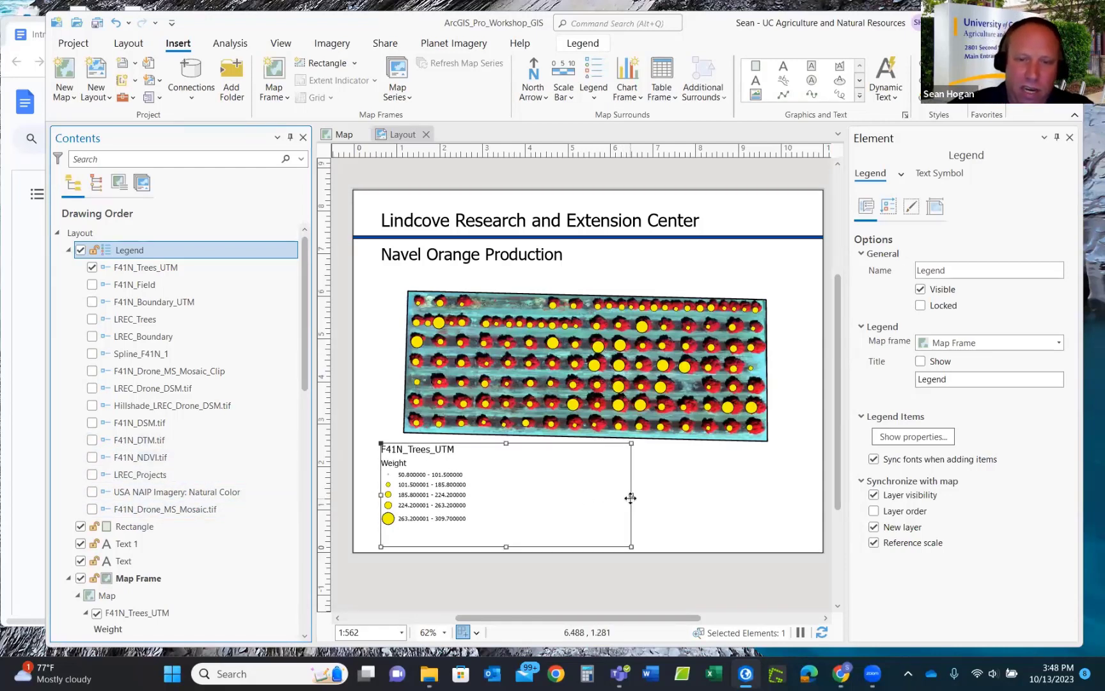
pyautogui.moveTo(628, 496); pyautogui.dragTo(491, 494)
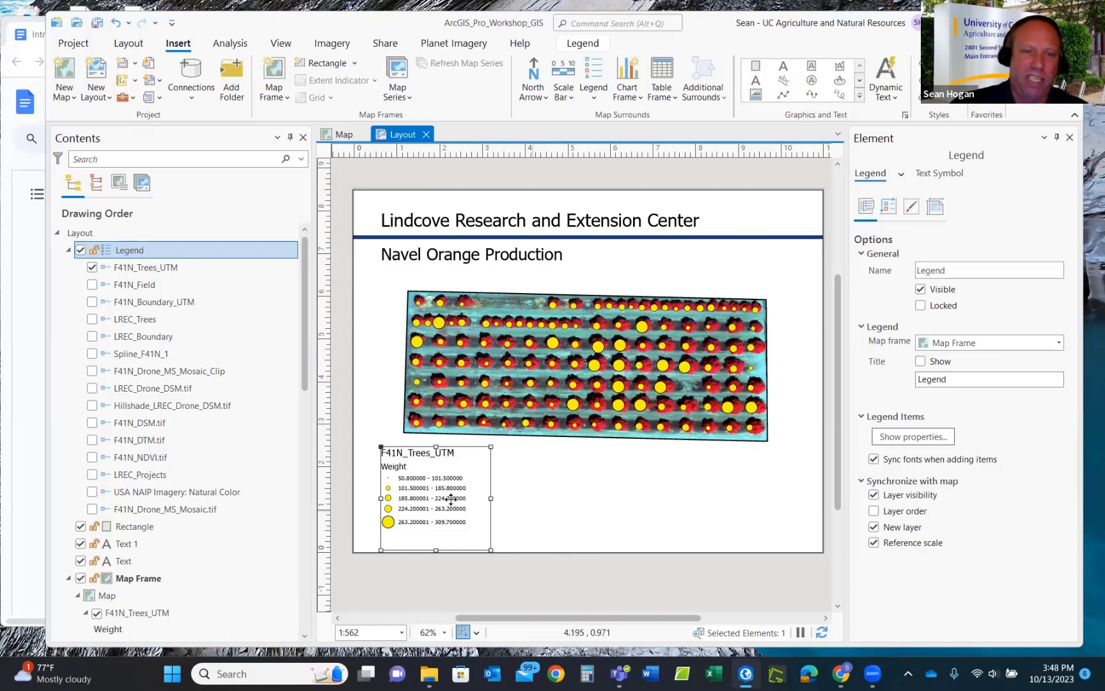
# Extend the legend frame's left side outward so the frame is about 3 inches wide.
pyautogui.moveTo(381, 498); pyautogui.dragTo(364, 498)
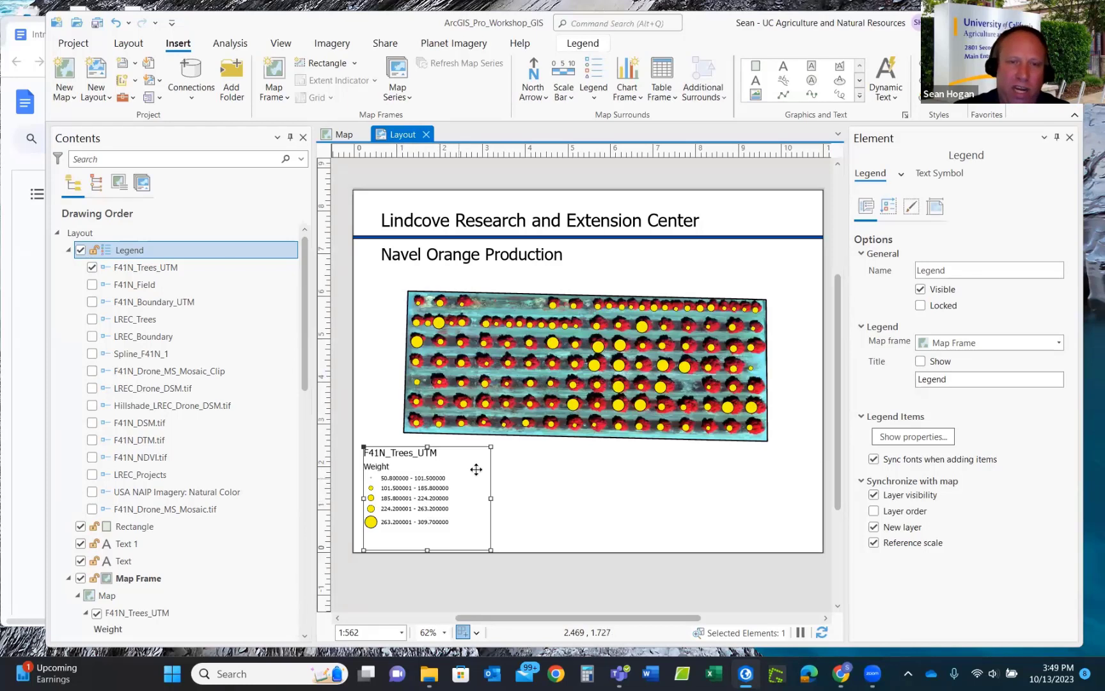
pyautogui.rightClick(465, 487)
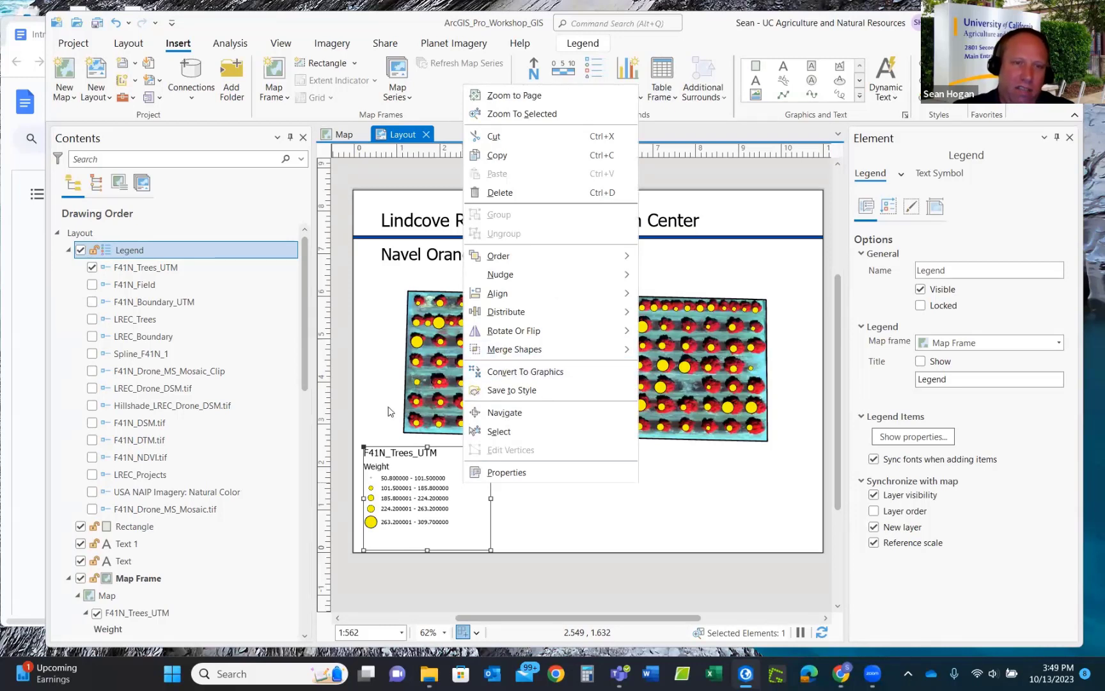
pyautogui.click(367, 388)
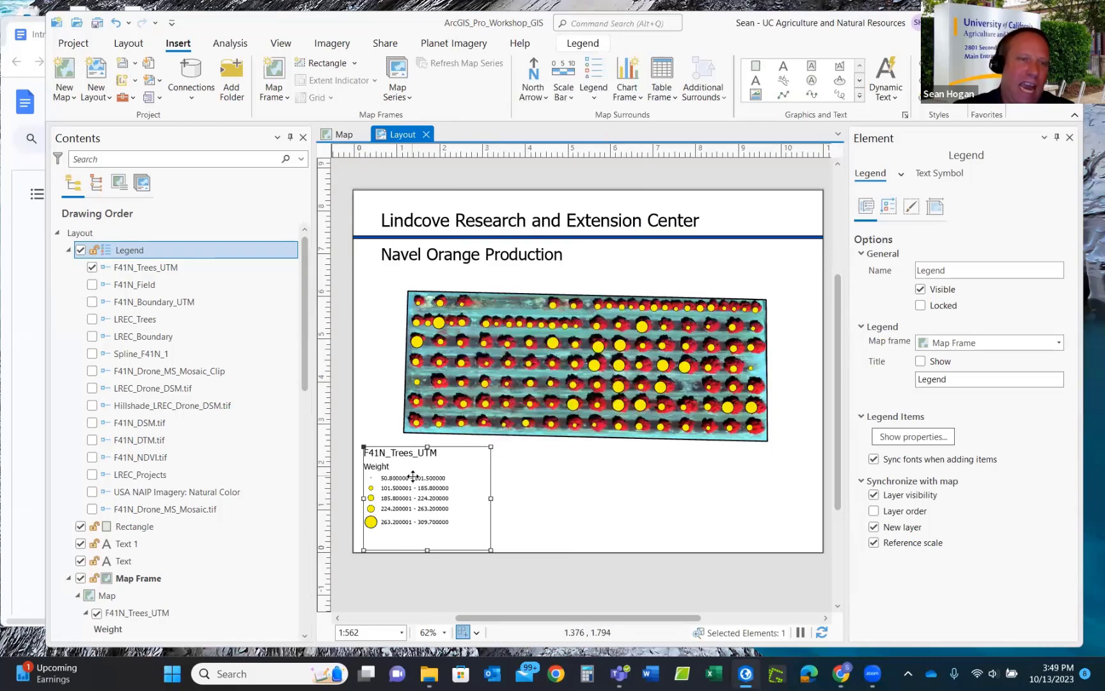
# Open the symbology settings of the F41N_Trees_UTM layer in the map and close the Element pane.
pyautogui.click(343, 134)
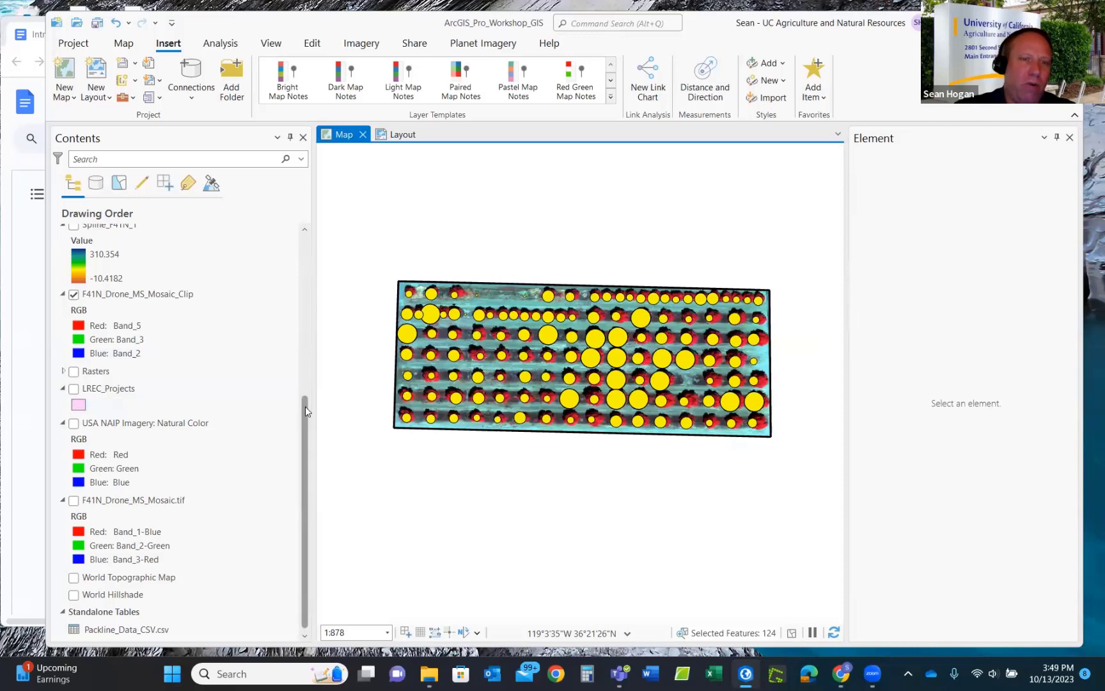
pyautogui.moveTo(305, 405); pyautogui.dragTo(340, 153)
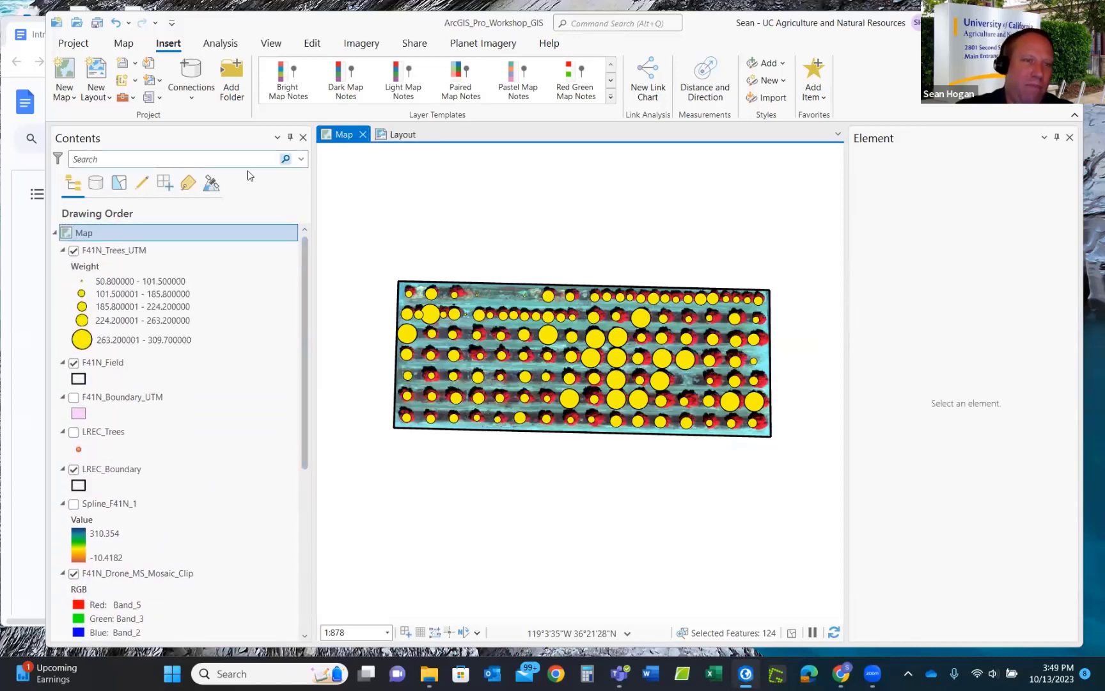
pyautogui.click(118, 255)
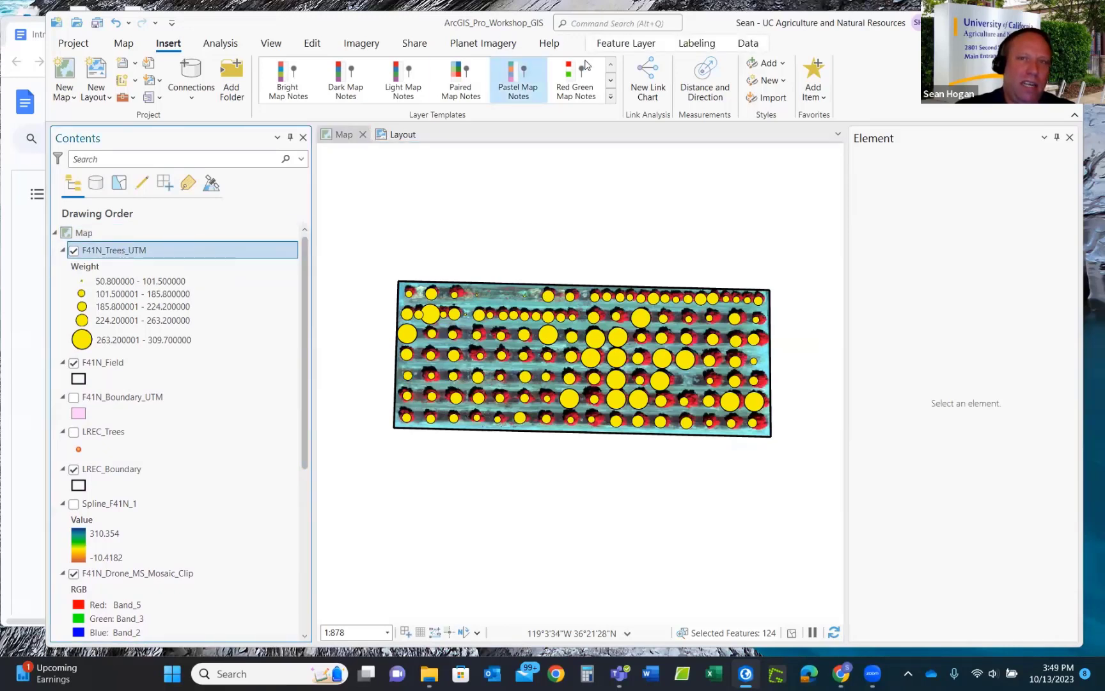
pyautogui.click(626, 43)
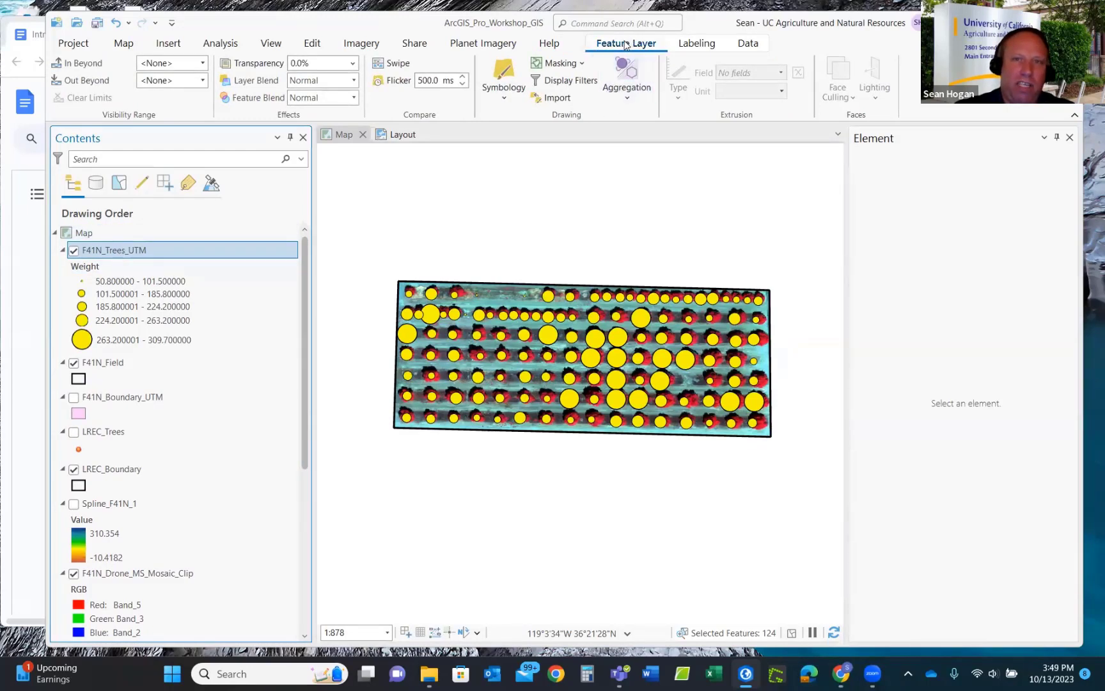
pyautogui.click(504, 76)
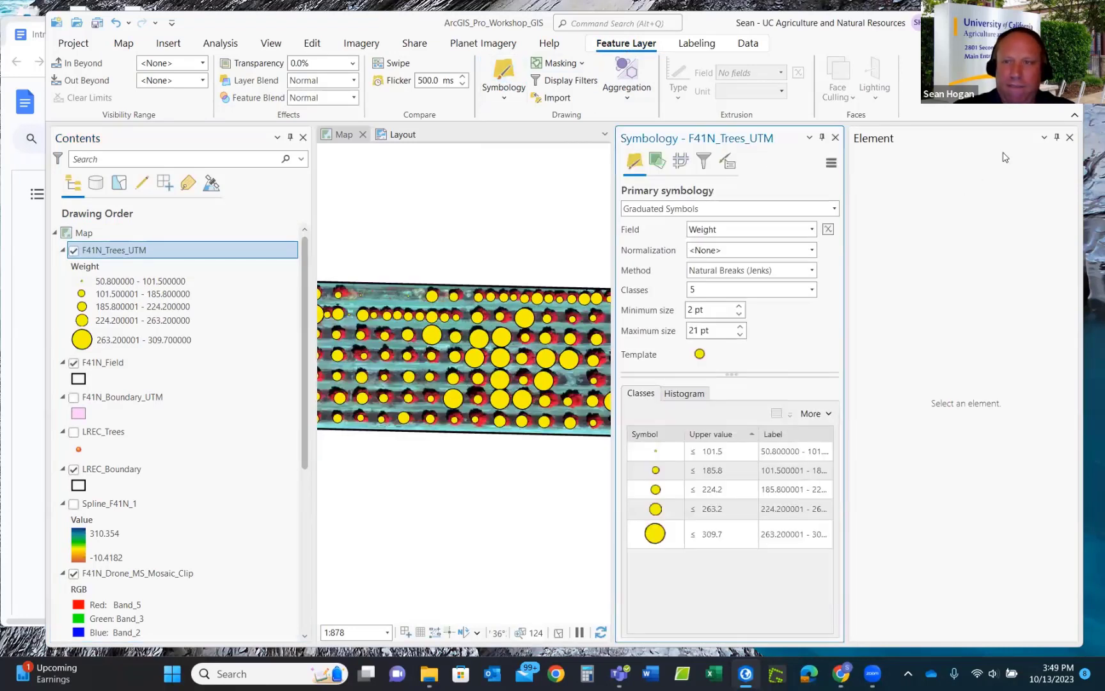
pyautogui.click(1070, 137)
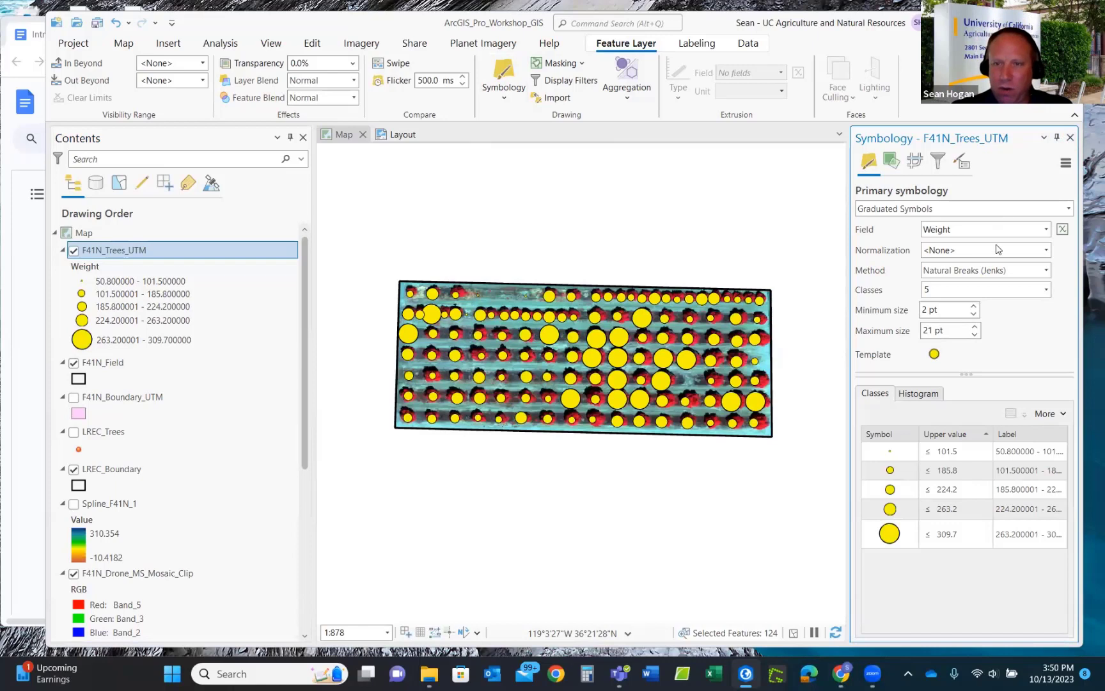
# Format the F41N_Trees_UTM class labels to 1 decimal place in the advanced symbology options.
pyautogui.click(1012, 452)
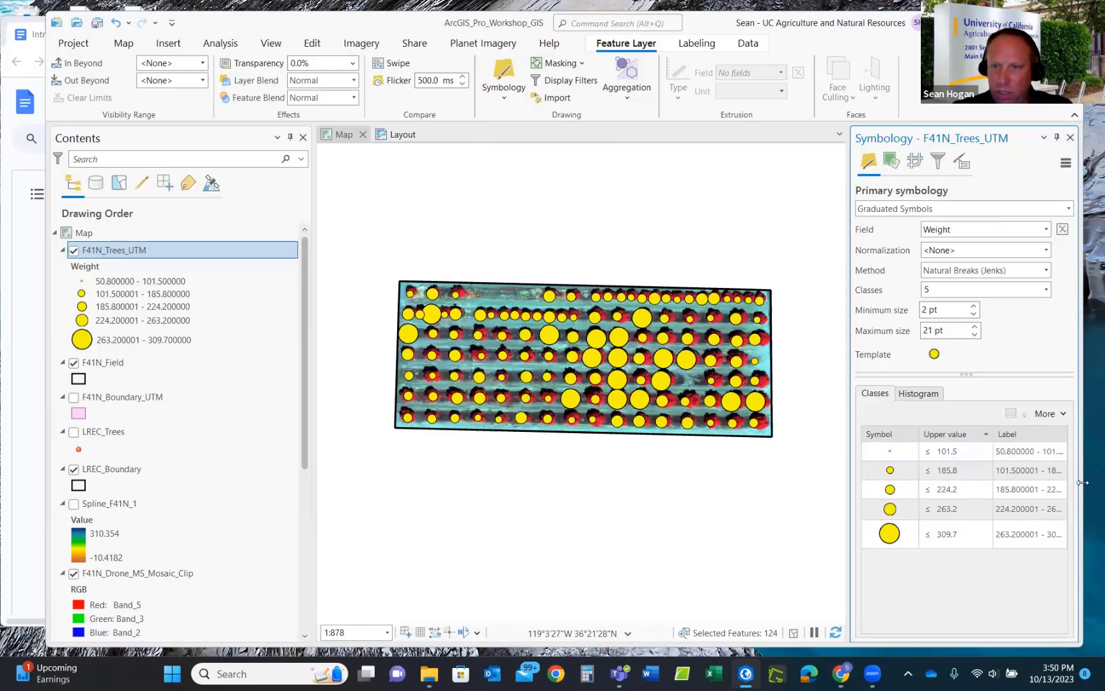
pyautogui.click(967, 163)
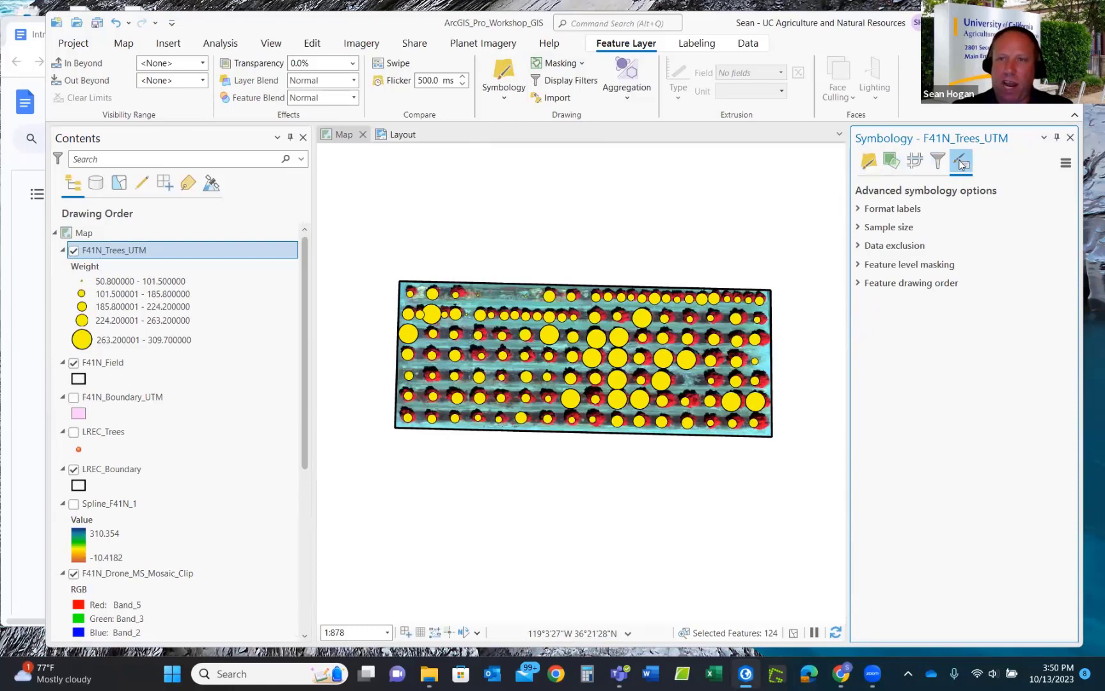
pyautogui.click(859, 210)
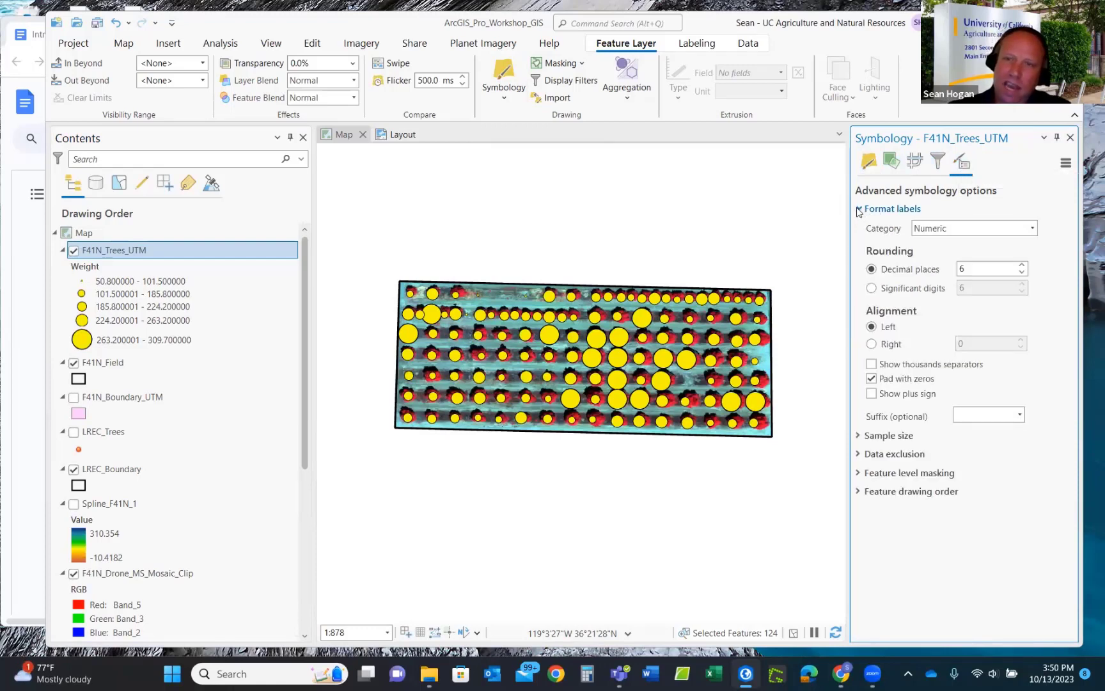
pyautogui.moveTo(975, 268); pyautogui.dragTo(956, 272)
pyautogui.write('1')
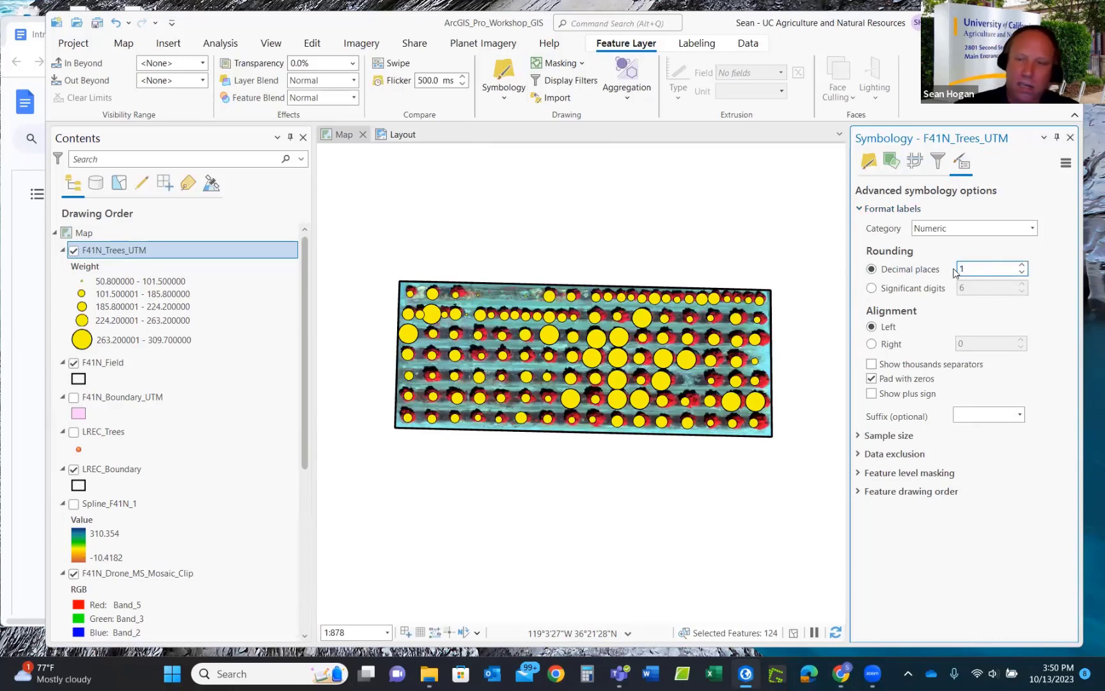
pyautogui.click(1023, 469)
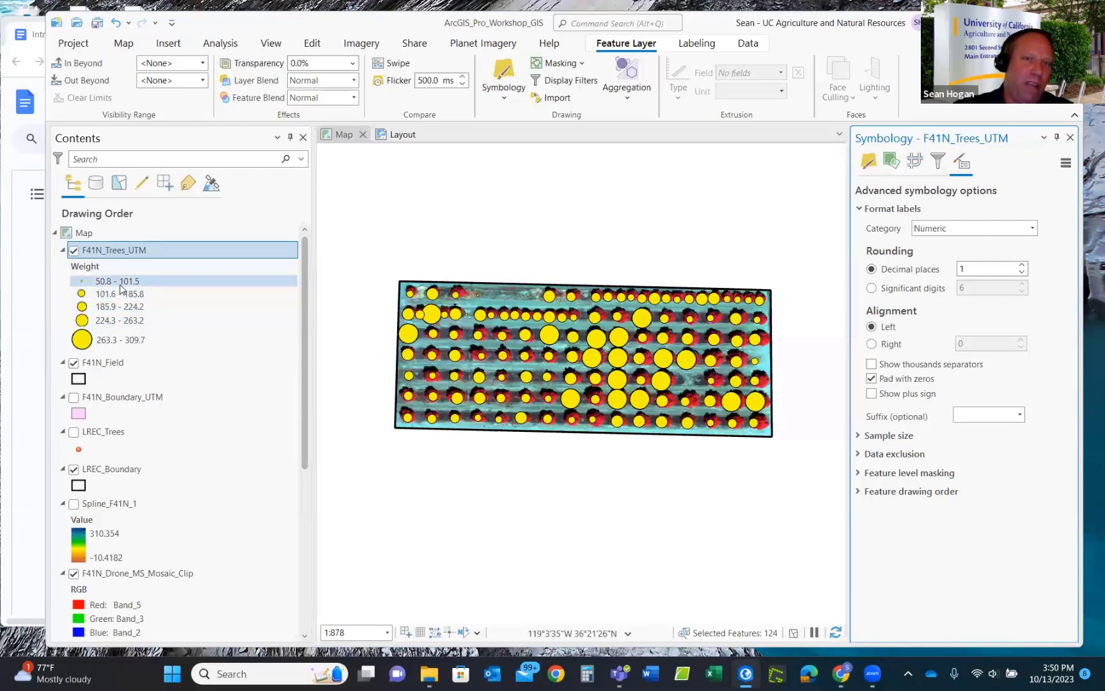
# Rename the F41N_Trees_UTM layer as Navel Orange Weight Lbs.
pyautogui.click(99, 253)
pyautogui.click(99, 254)
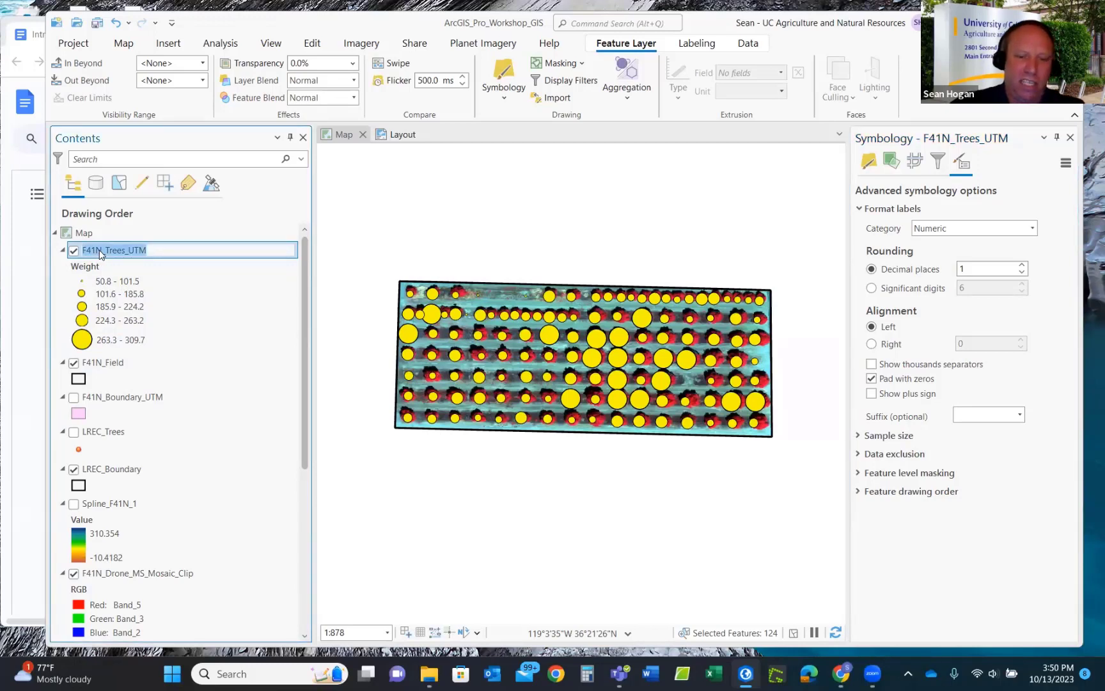
pyautogui.moveTo(147, 249); pyautogui.dragTo(80, 253)
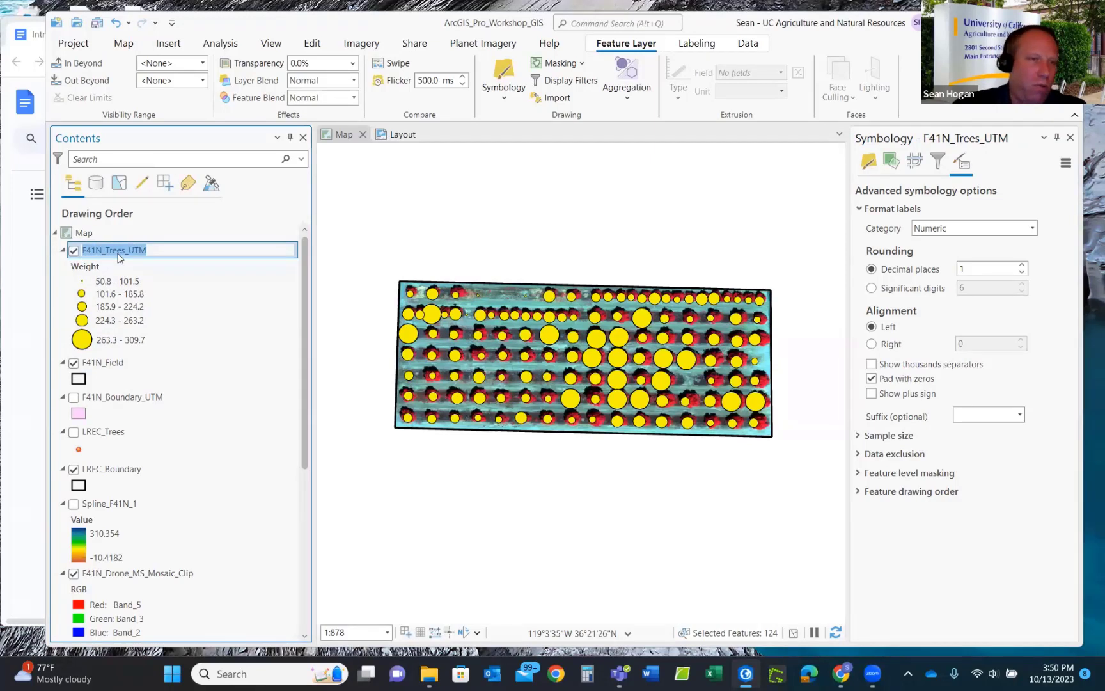
pyautogui.write('Orange')
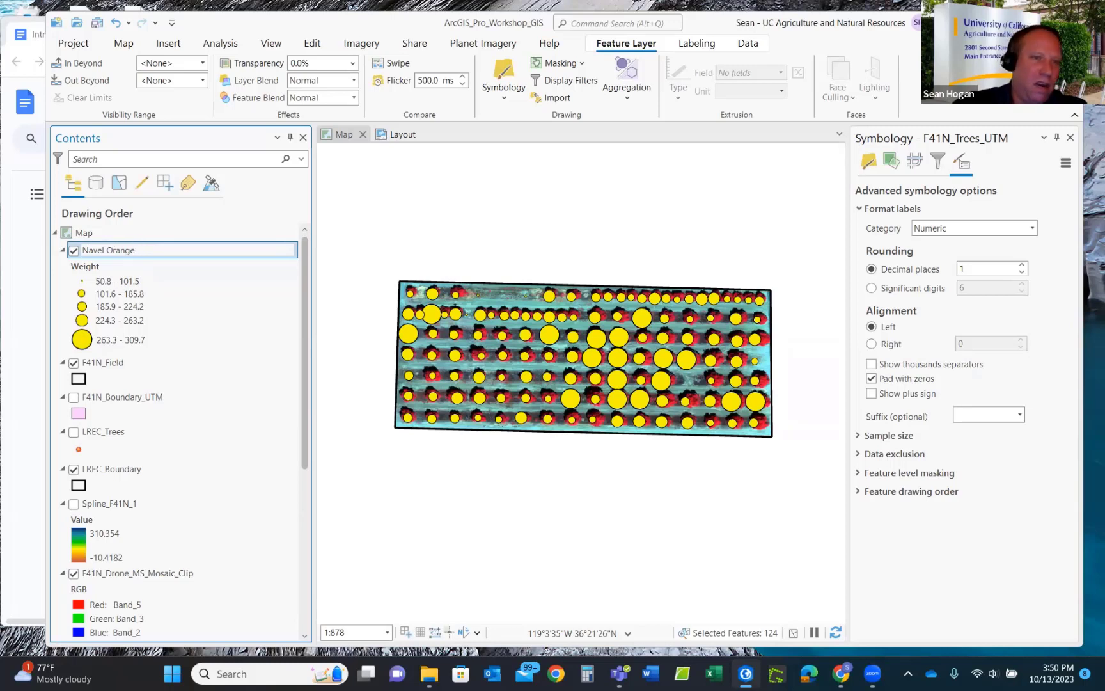
pyautogui.write('Weight Lbs')
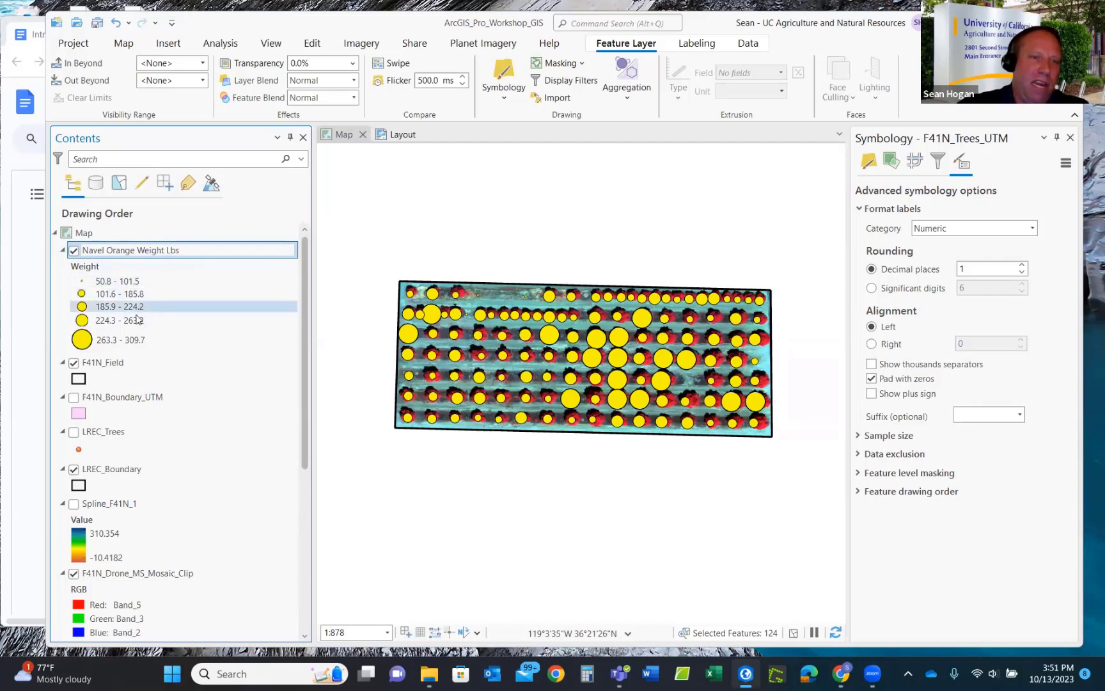
# Check the renamed layer's entry in the layout legend and return to the map.
pyautogui.click(390, 136)
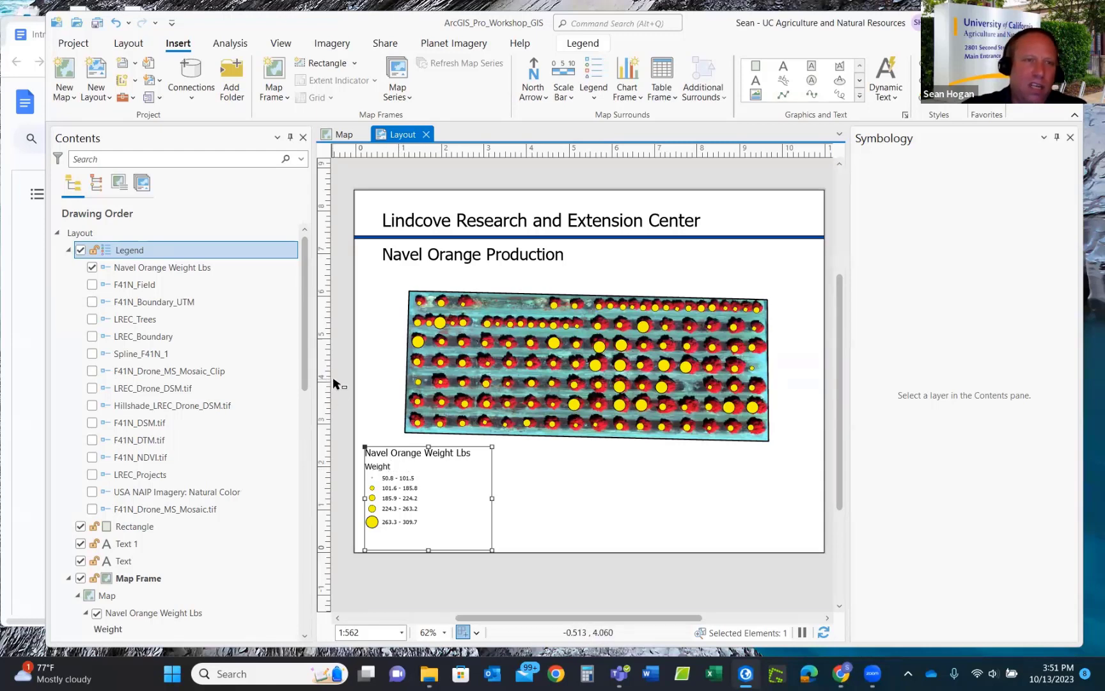
pyautogui.rightClick(129, 271)
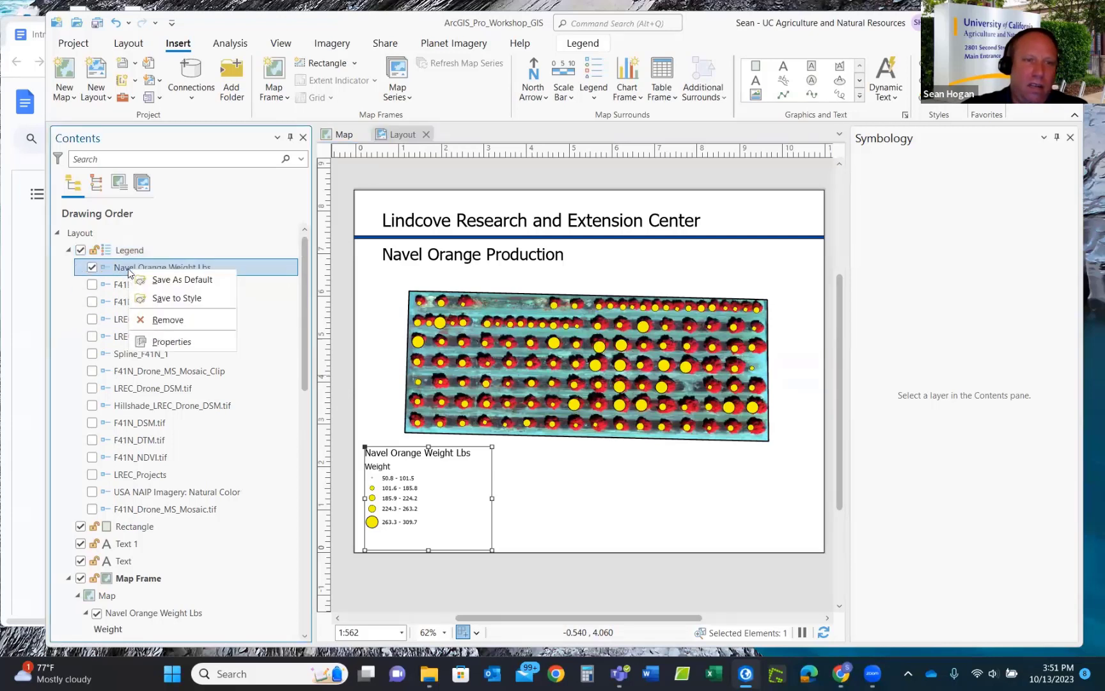
pyautogui.click(121, 250)
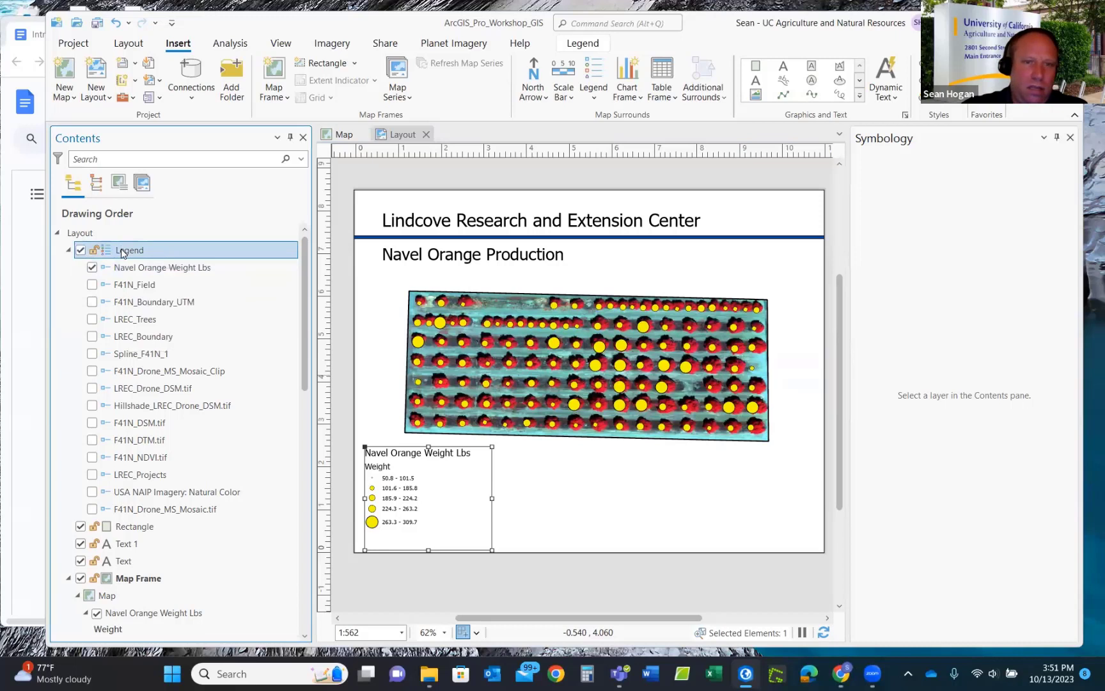
pyautogui.rightClick(122, 250)
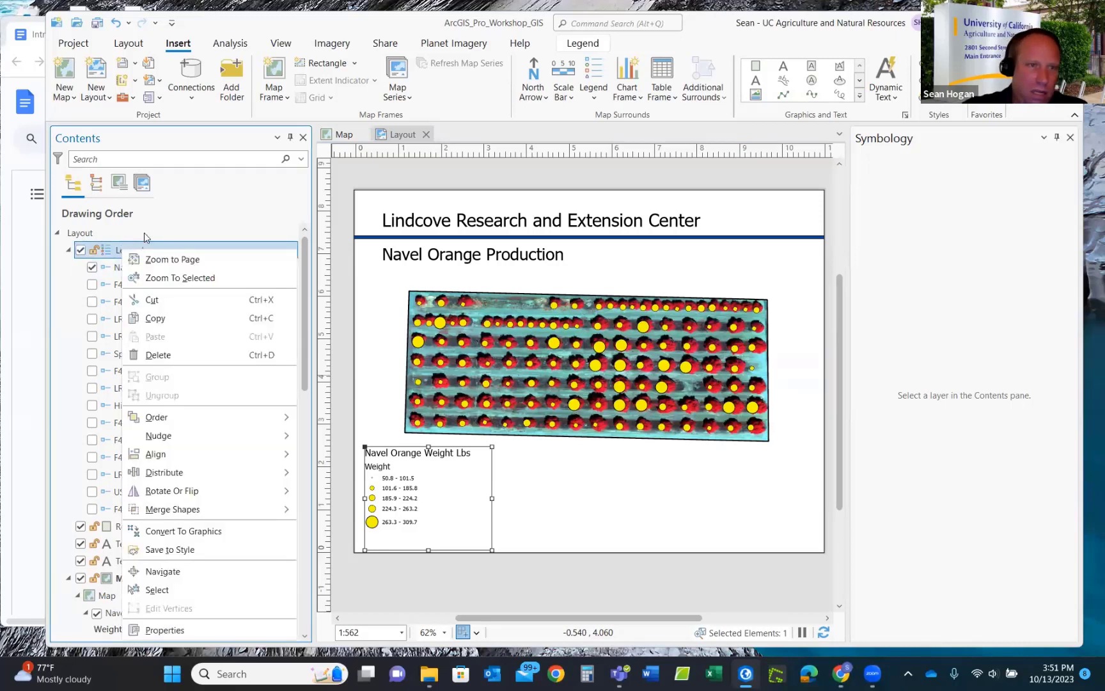
pyautogui.click(339, 134)
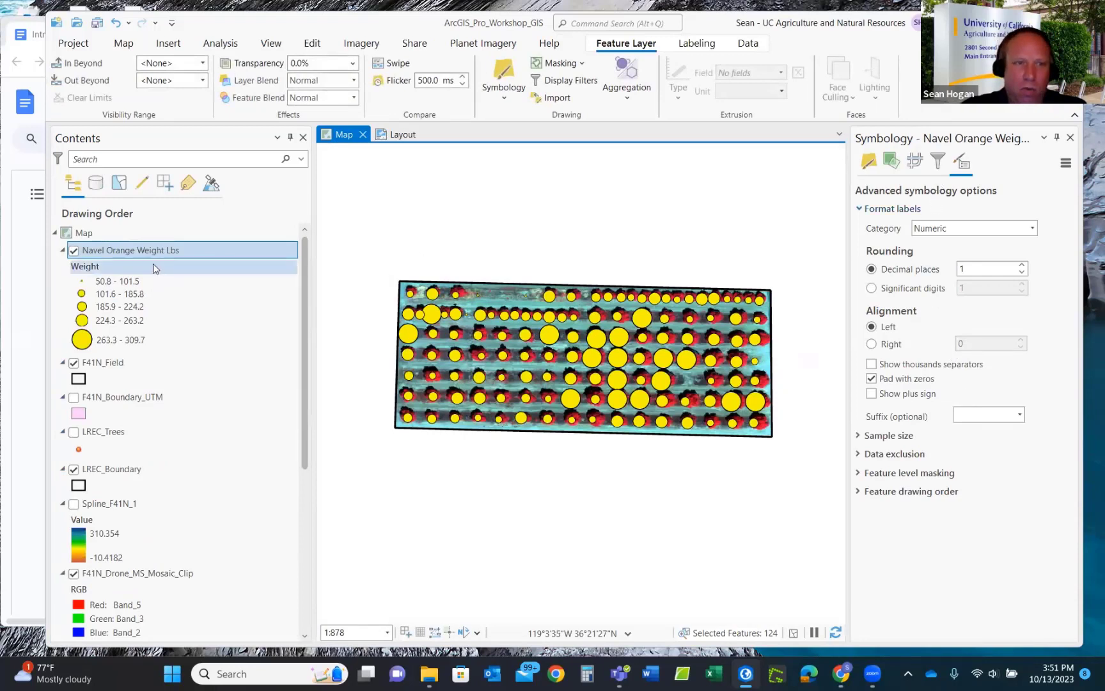
# Try to blank out the Weight heading under the Navel Orange Weight Lbs layer.
pyautogui.click(93, 267)
pyautogui.click(93, 269)
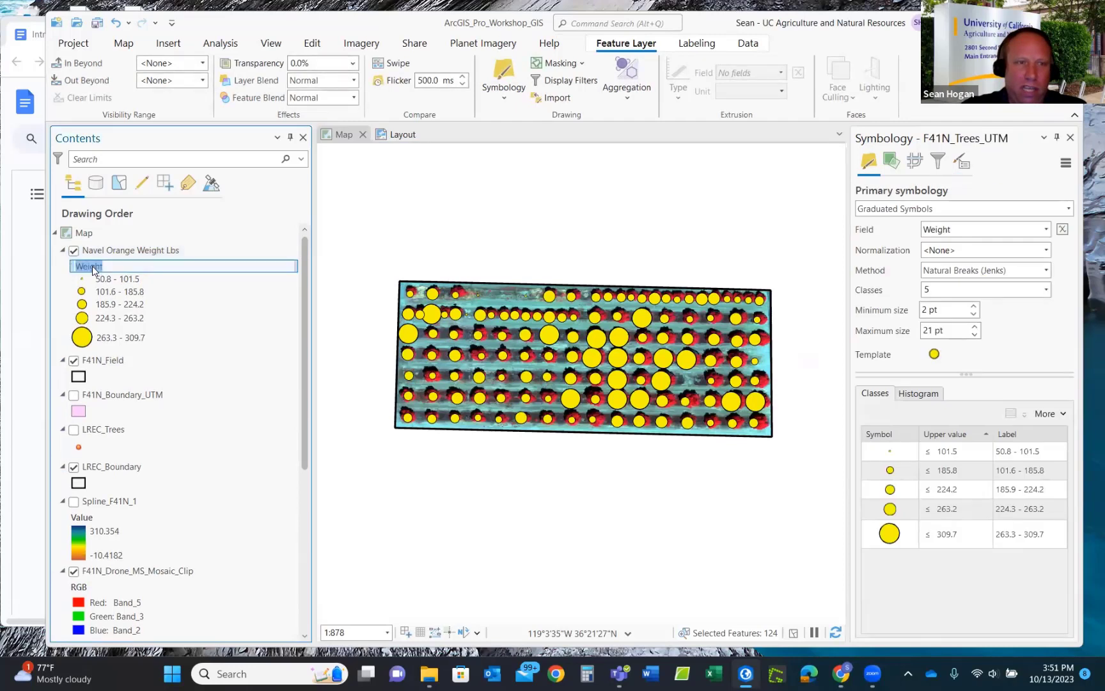
pyautogui.click(104, 266)
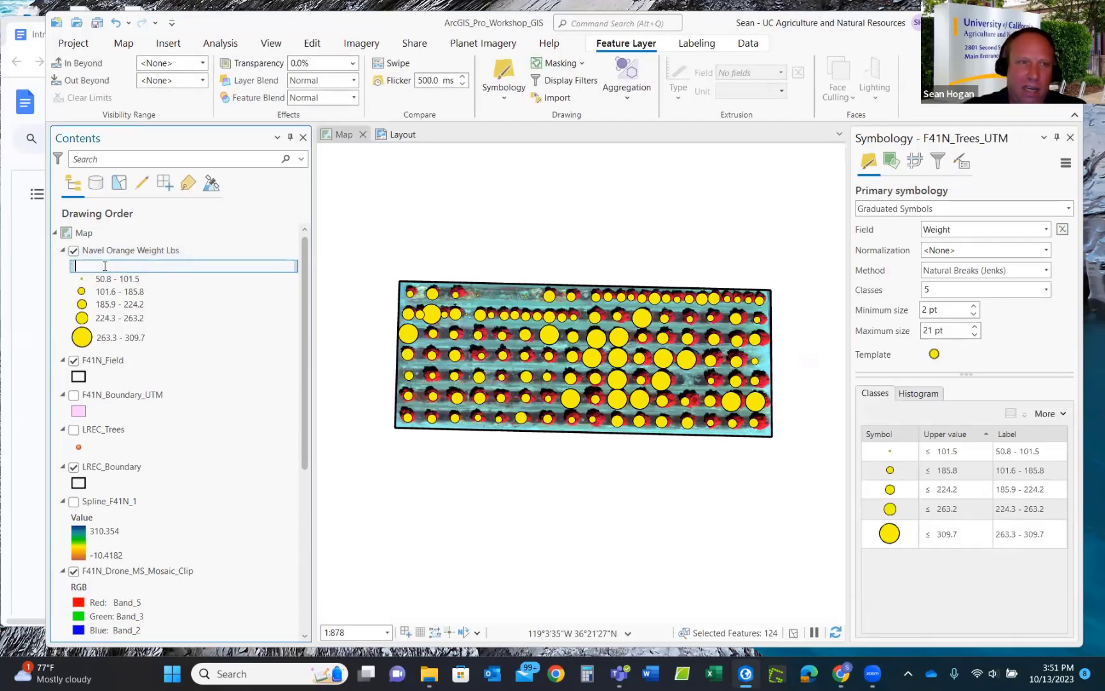
pyautogui.click(215, 363)
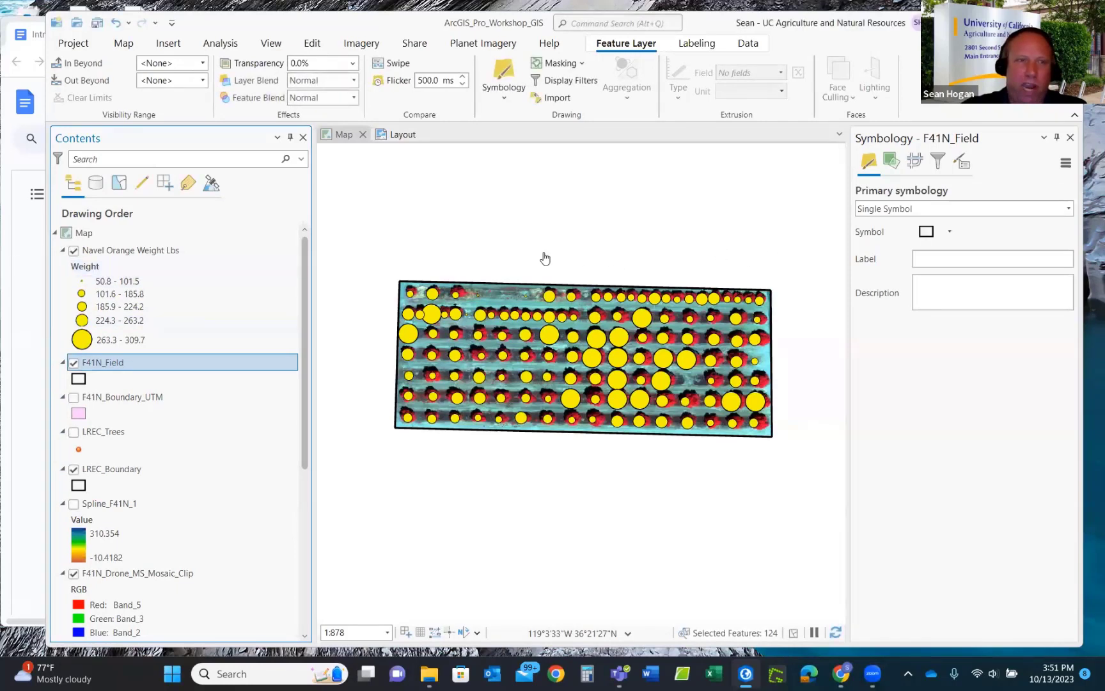
# Rename the Weight heading above the graduated symbol classes as Weight Lbs.
pyautogui.click(95, 268)
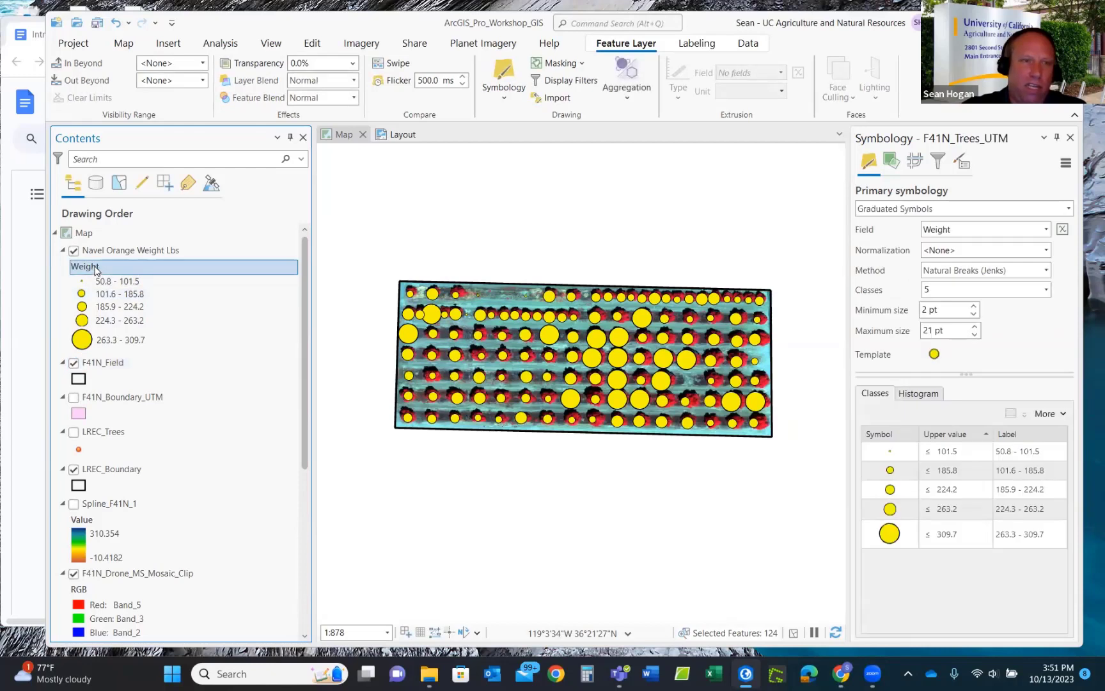
pyautogui.click(94, 268)
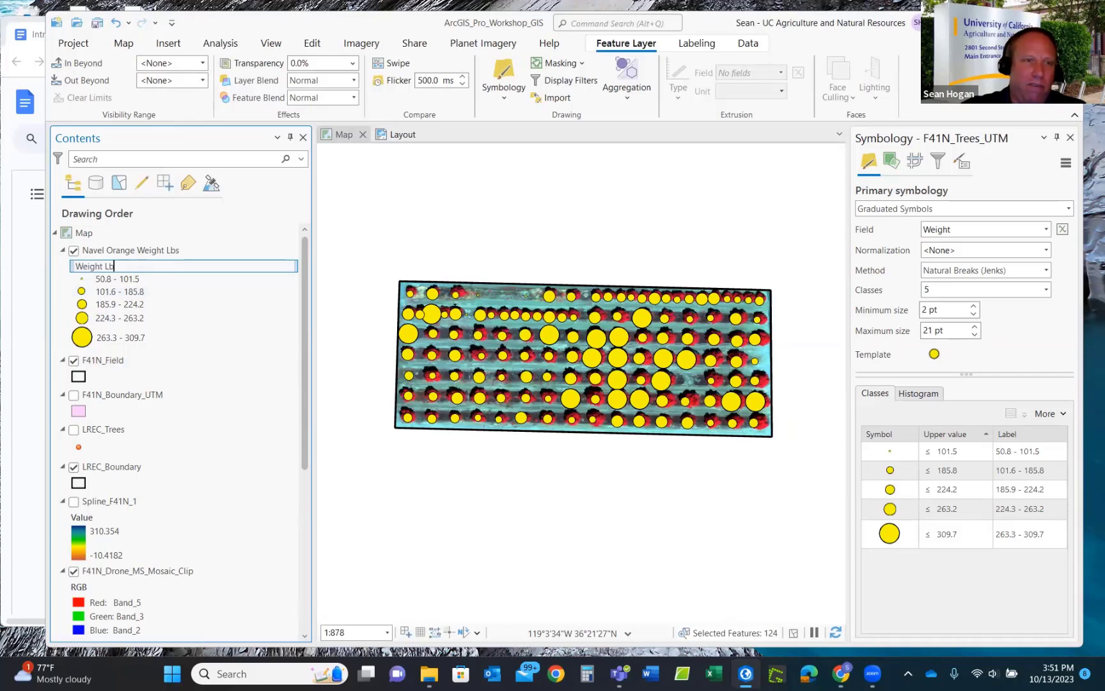
pyautogui.write('Lbs')
# Shorten the tree layer's name to Navel Orange and return to the layout.
pyautogui.click(164, 251)
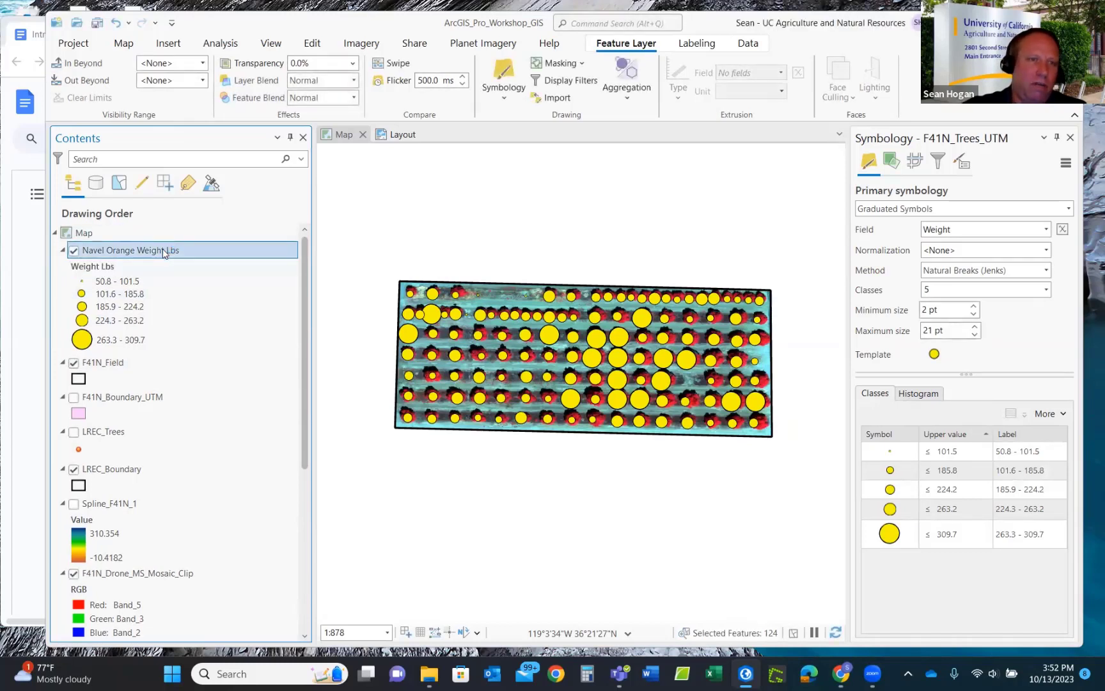
pyautogui.click(164, 251)
pyautogui.keyDown('shift'); pyautogui.click(136, 248); pyautogui.keyUp('shift')
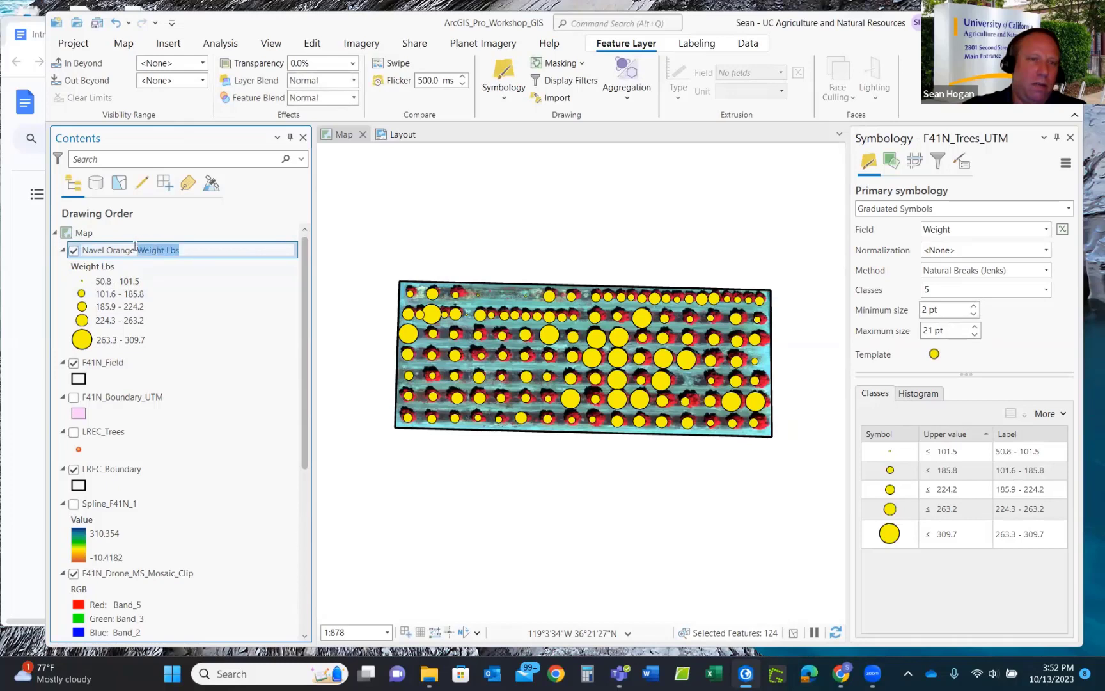
pyautogui.press('BackSpace')
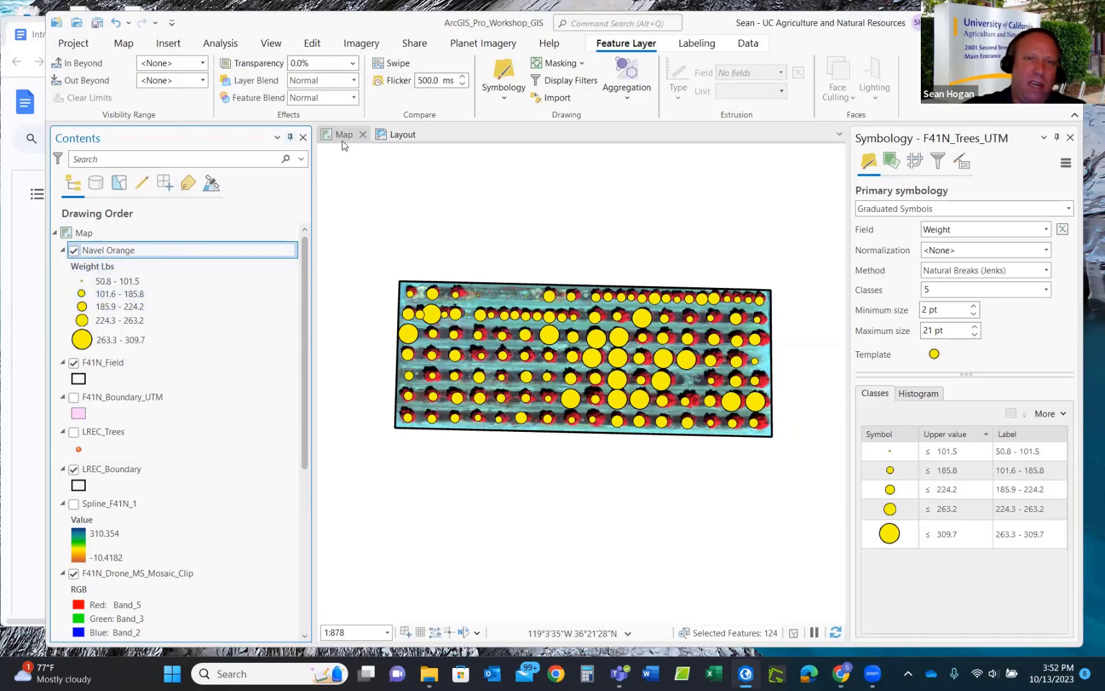
pyautogui.click(395, 136)
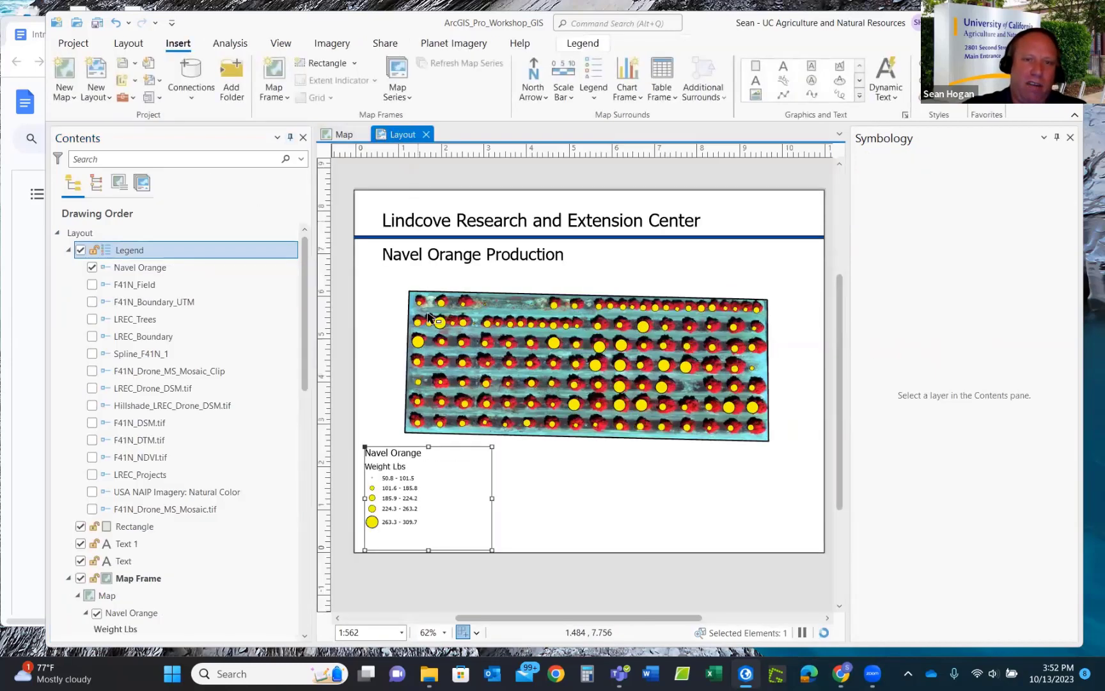
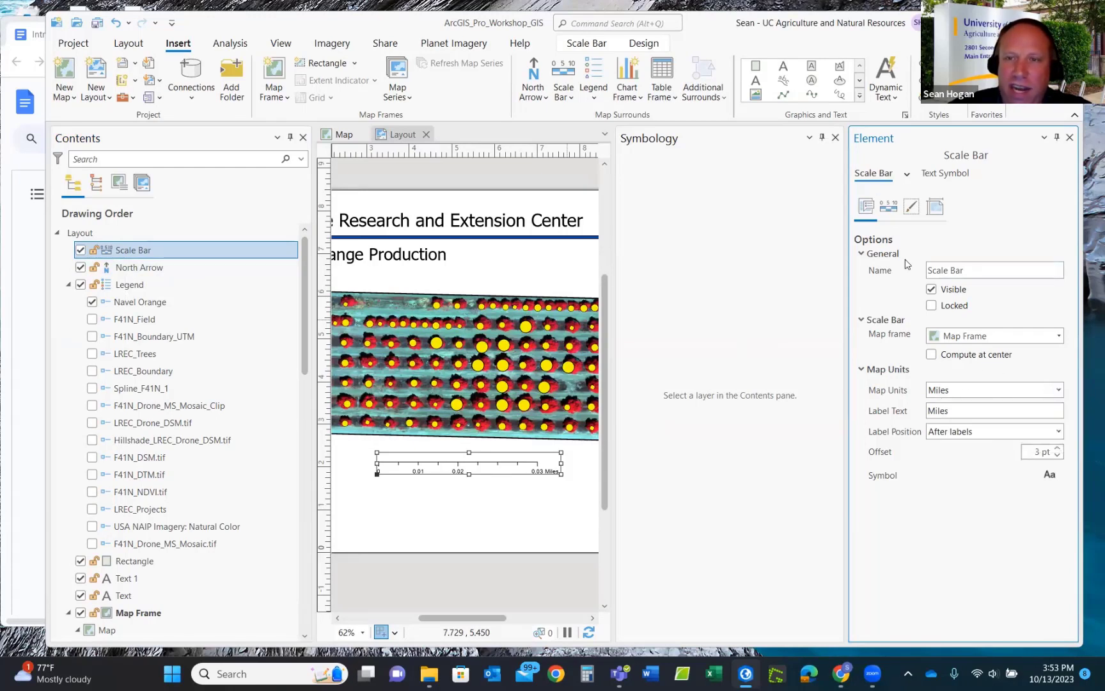
# Set the map units of the scale bar below the F41N field to Feet.
pyautogui.click(1059, 392)
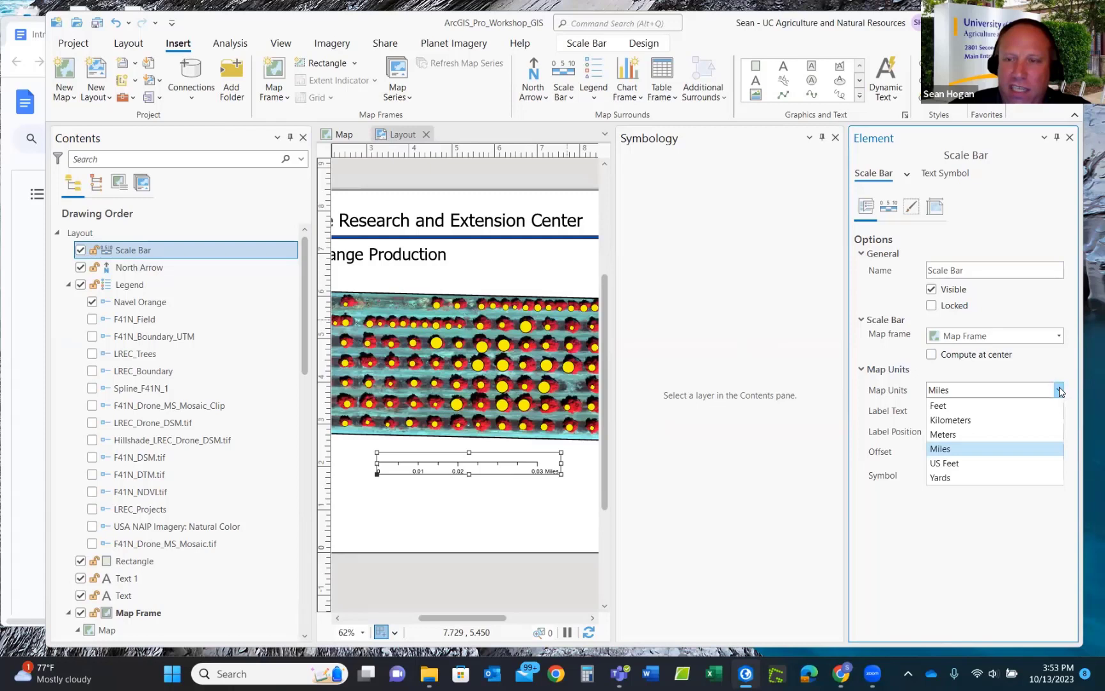
pyautogui.click(972, 406)
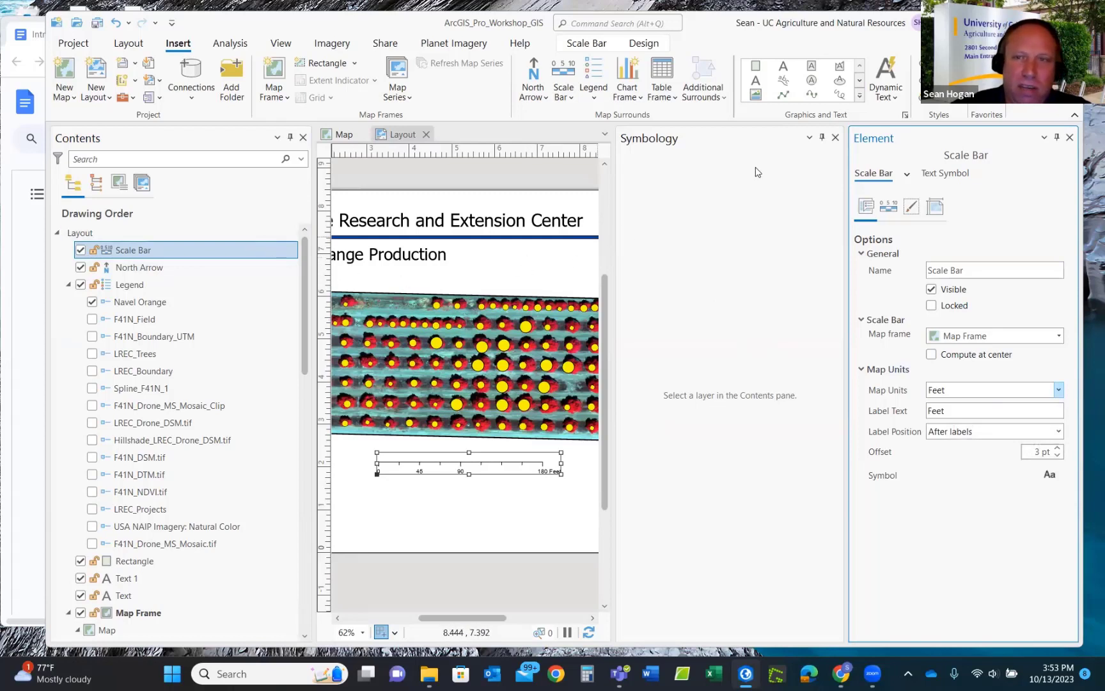
# Add a text element reading "Map Description" below the scale bar on the layout.
pyautogui.click(835, 138)
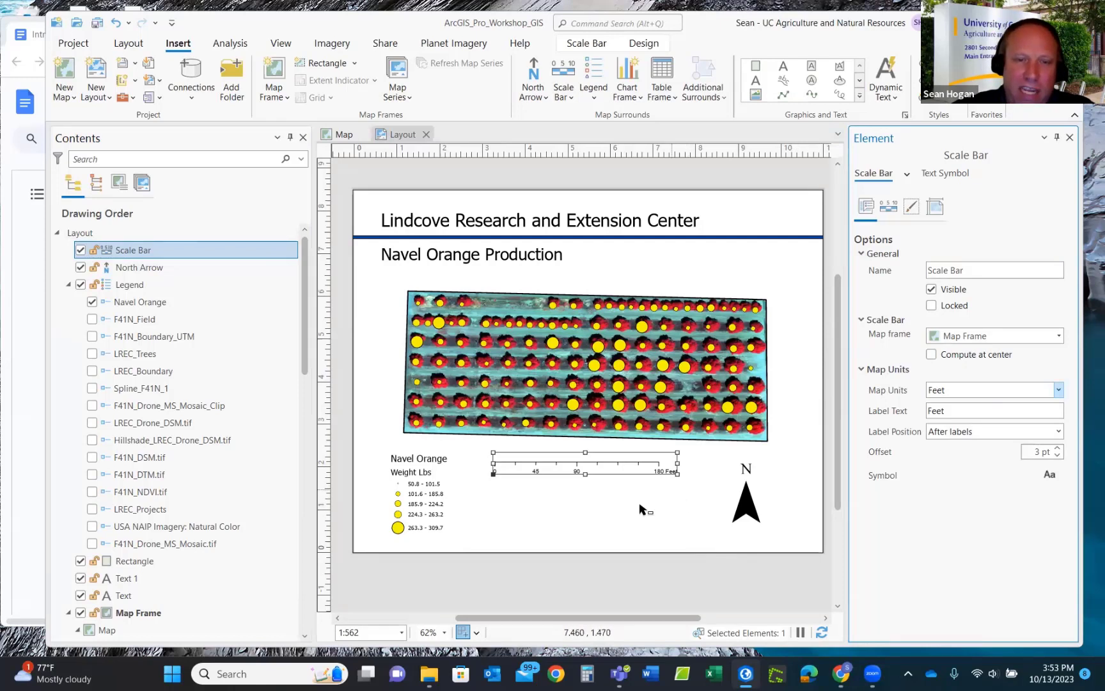
pyautogui.click(538, 502)
pyautogui.click(538, 502)
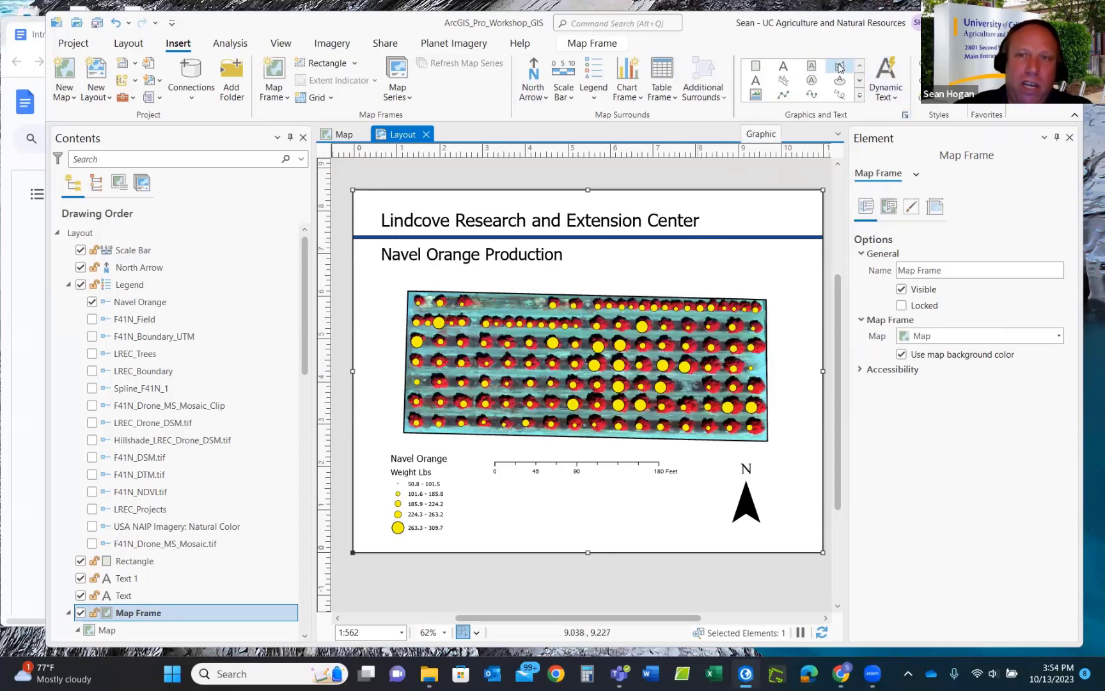
pyautogui.click(783, 66)
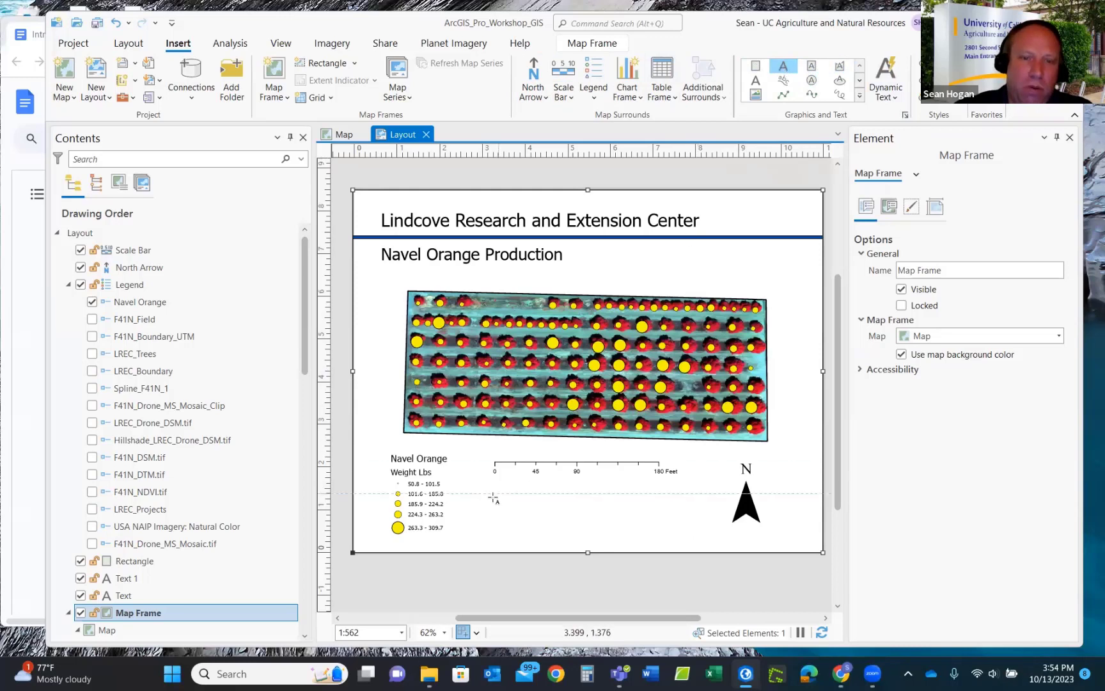
pyautogui.moveTo(493, 494); pyautogui.dragTo(637, 523)
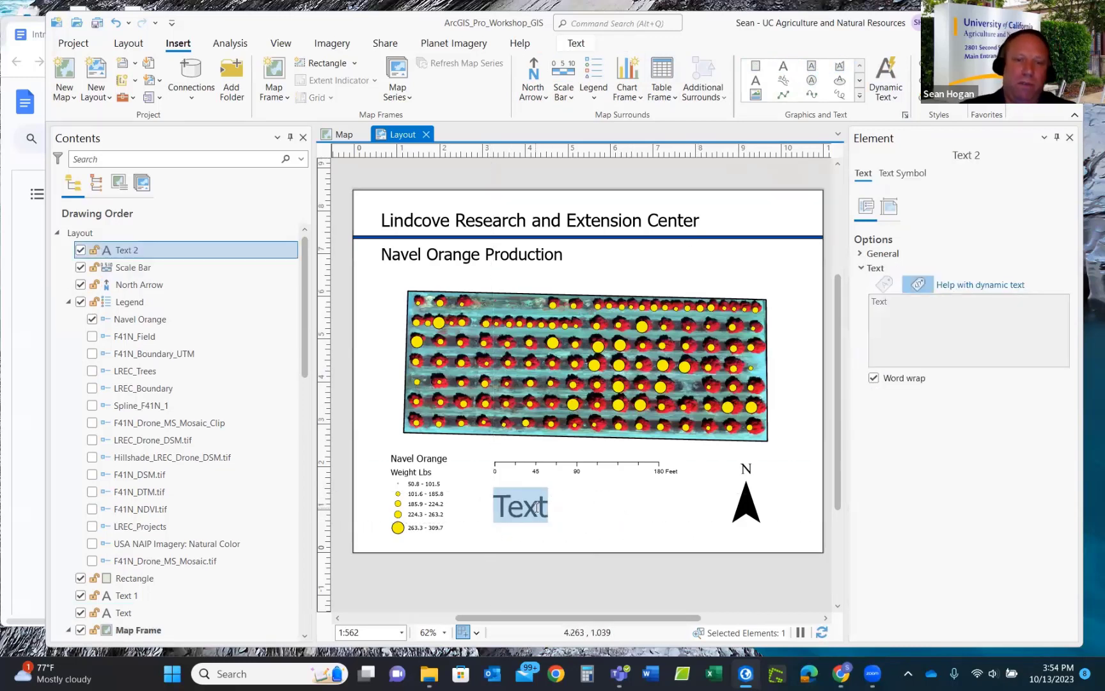
pyautogui.click(899, 298)
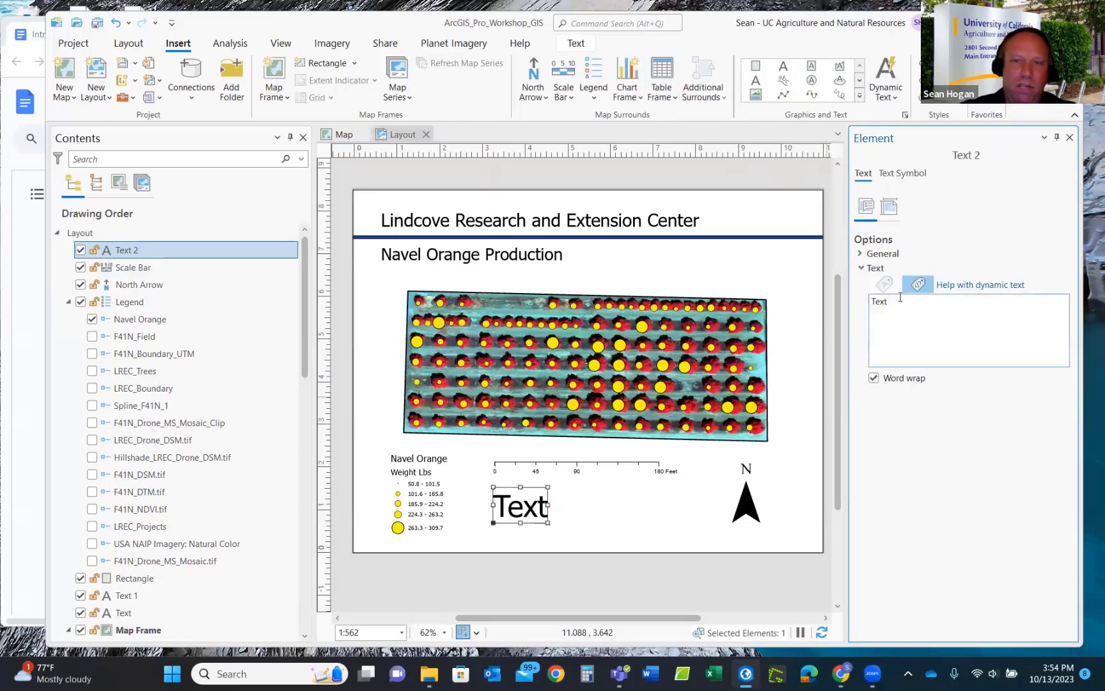
pyautogui.moveTo(900, 300); pyautogui.dragTo(863, 306)
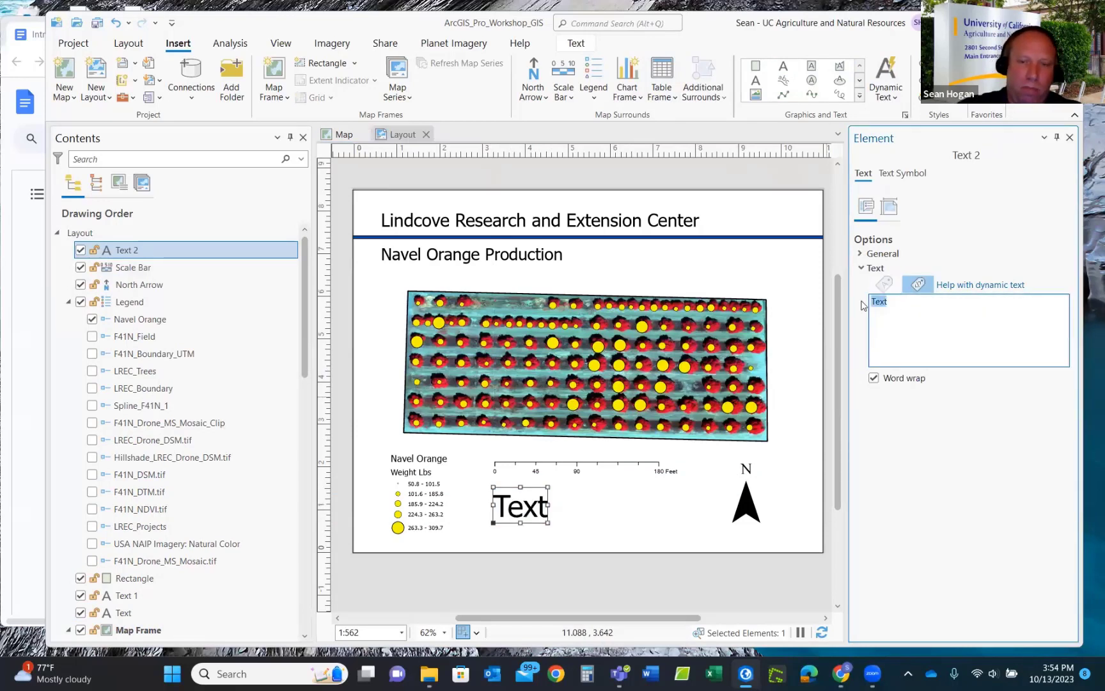
pyautogui.write('Map Description')
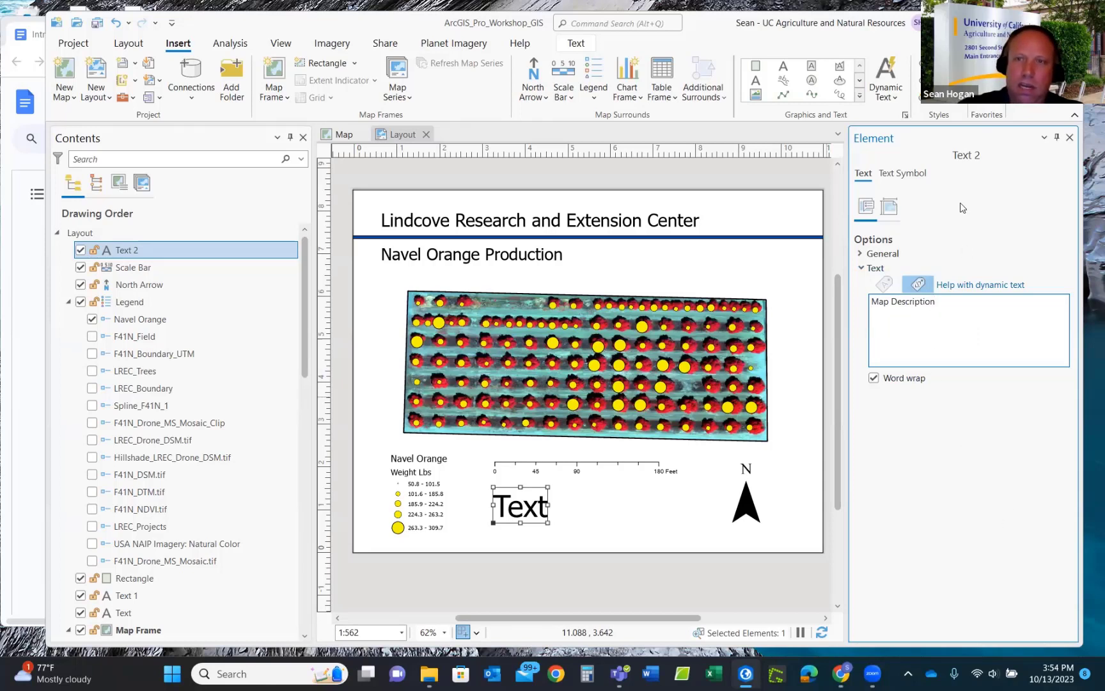
# Set the Map Description text size to 24 pt and shift it right, to sit between the legend and north arrow.
pyautogui.click(894, 176)
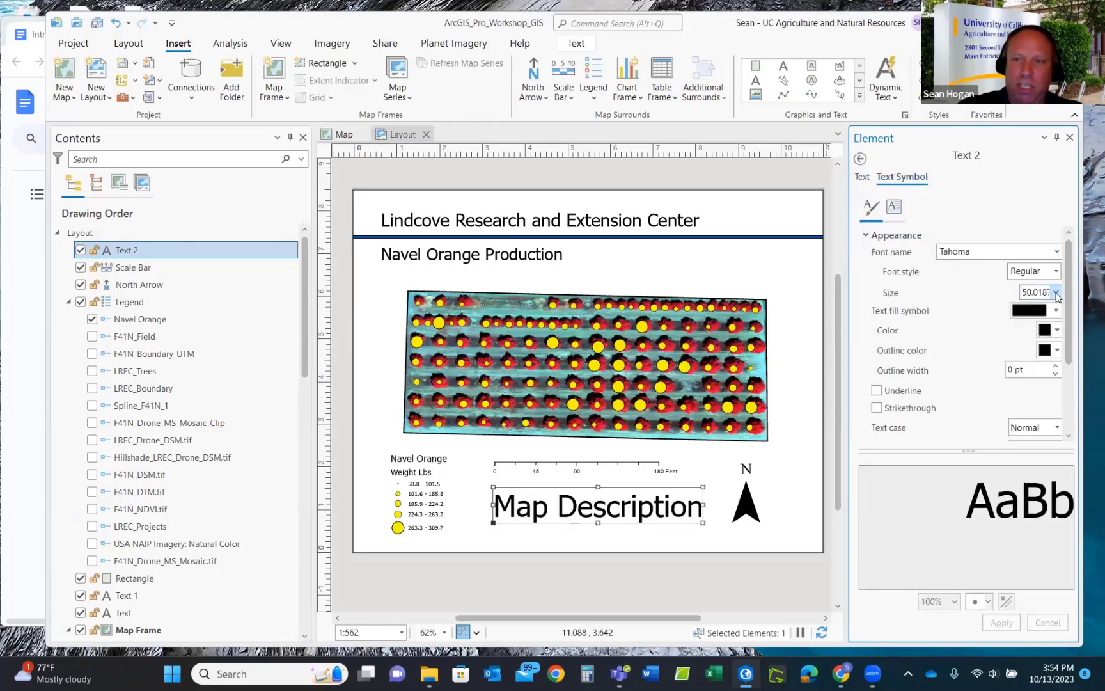
pyautogui.click(1056, 293)
pyautogui.click(1028, 481)
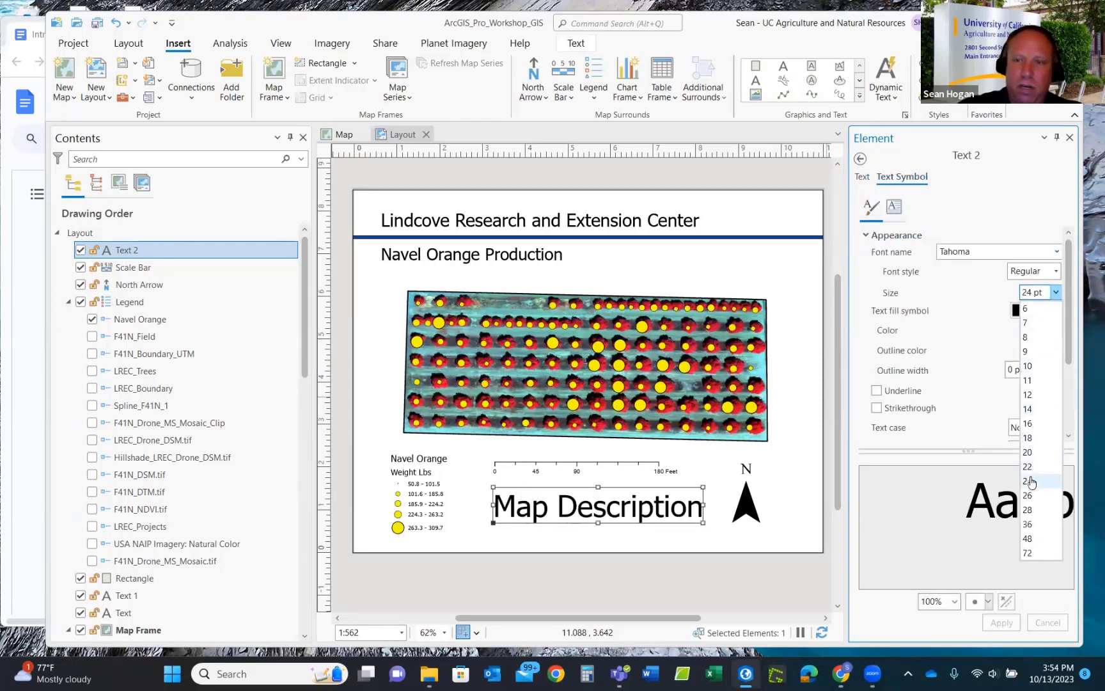
pyautogui.click(1001, 622)
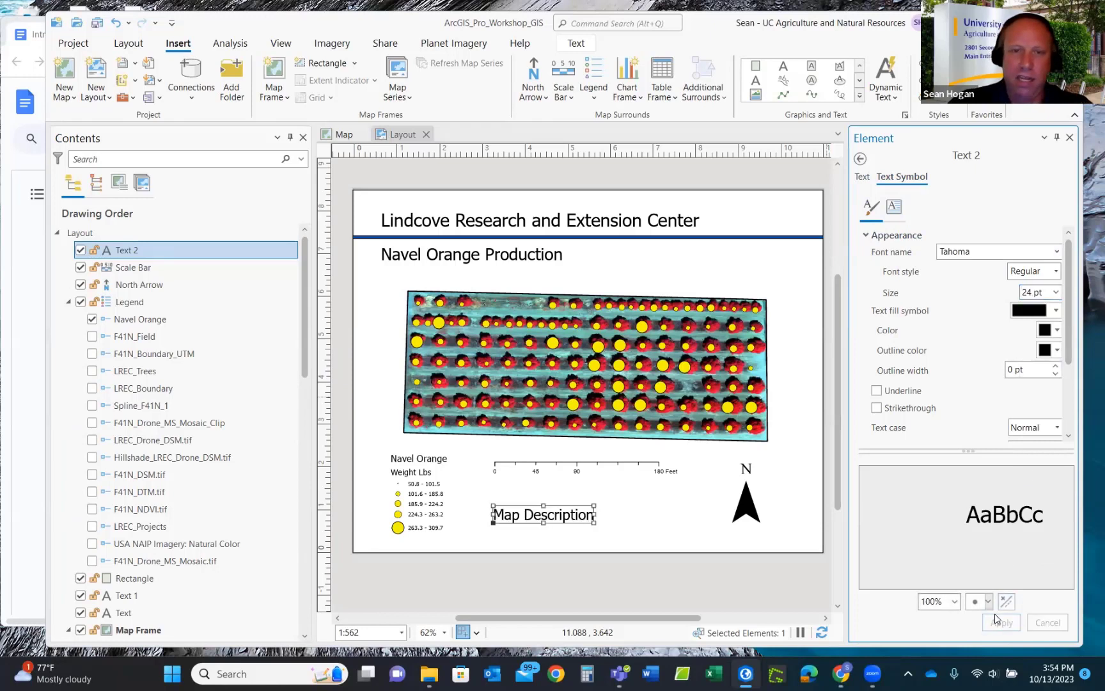
pyautogui.moveTo(533, 506); pyautogui.dragTo(567, 504)
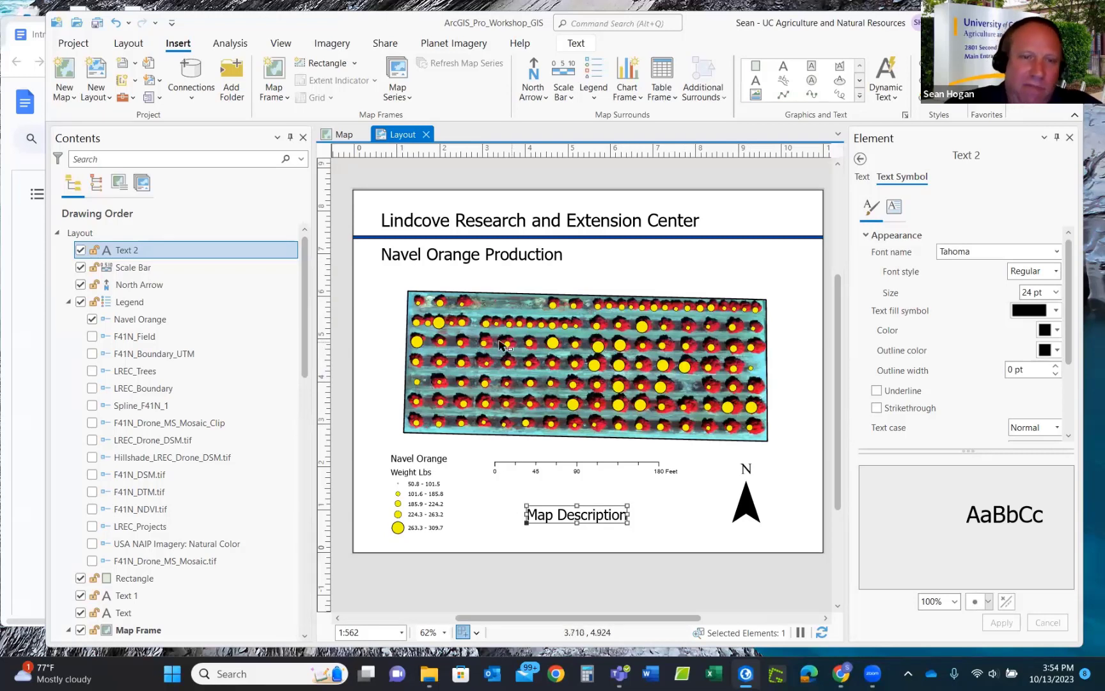
pyautogui.click(343, 291)
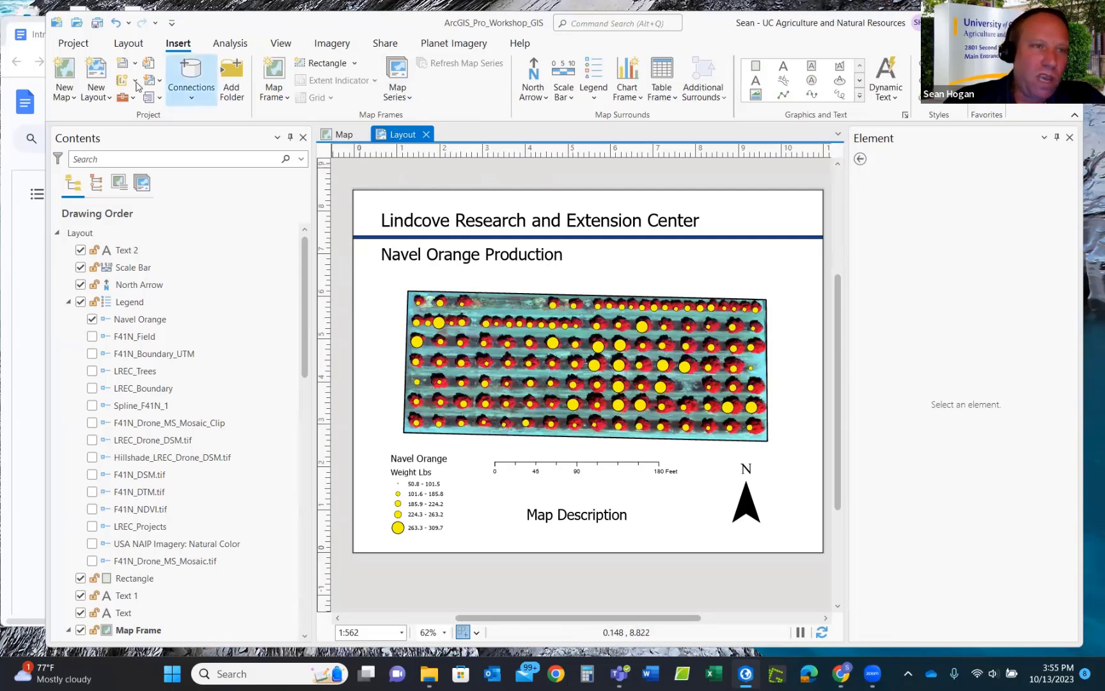
# Insert a new map, and copy the LREC_Boundary and F41N_Field layers from the original map.
pyautogui.click(66, 80)
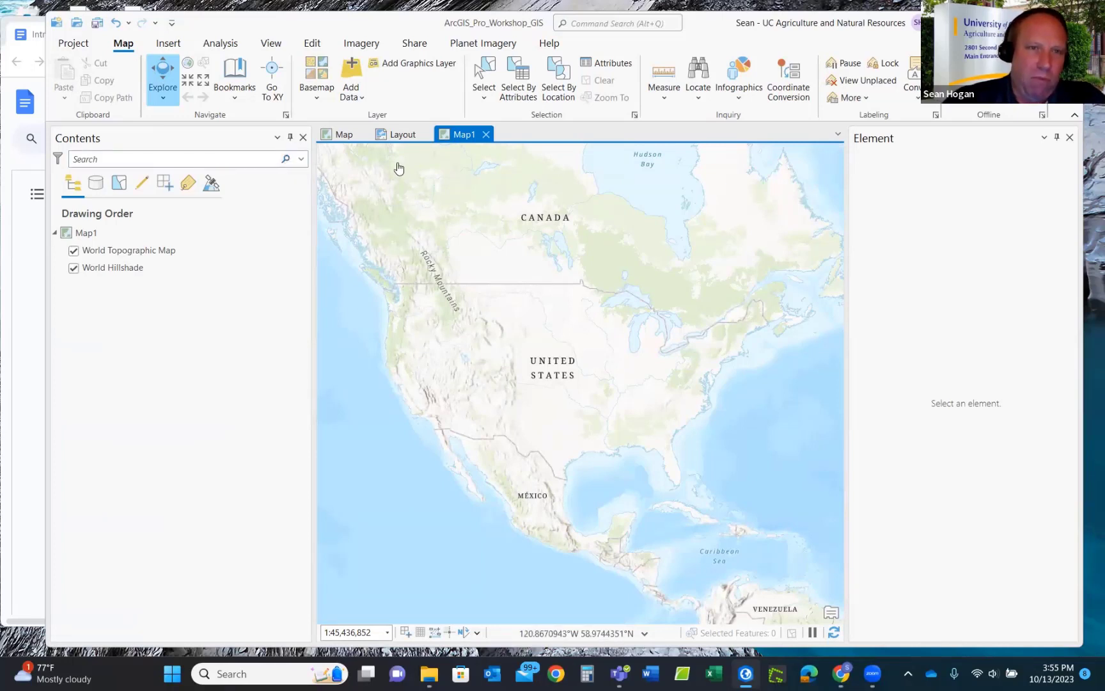
pyautogui.click(339, 137)
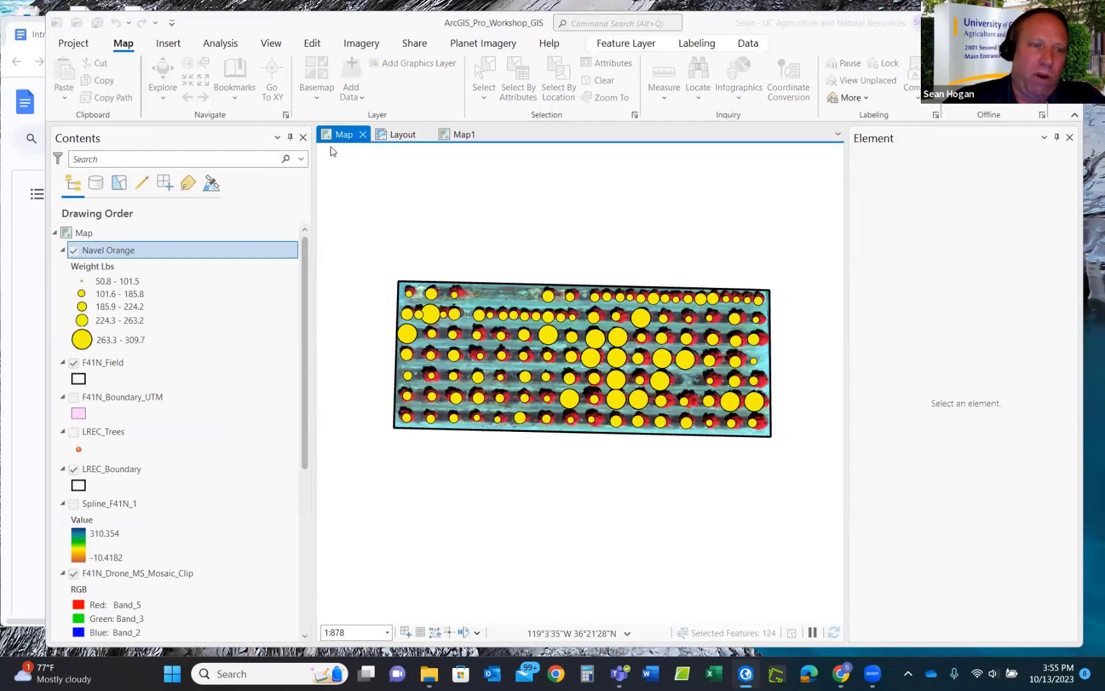
pyautogui.scroll(-1, 236, 349)
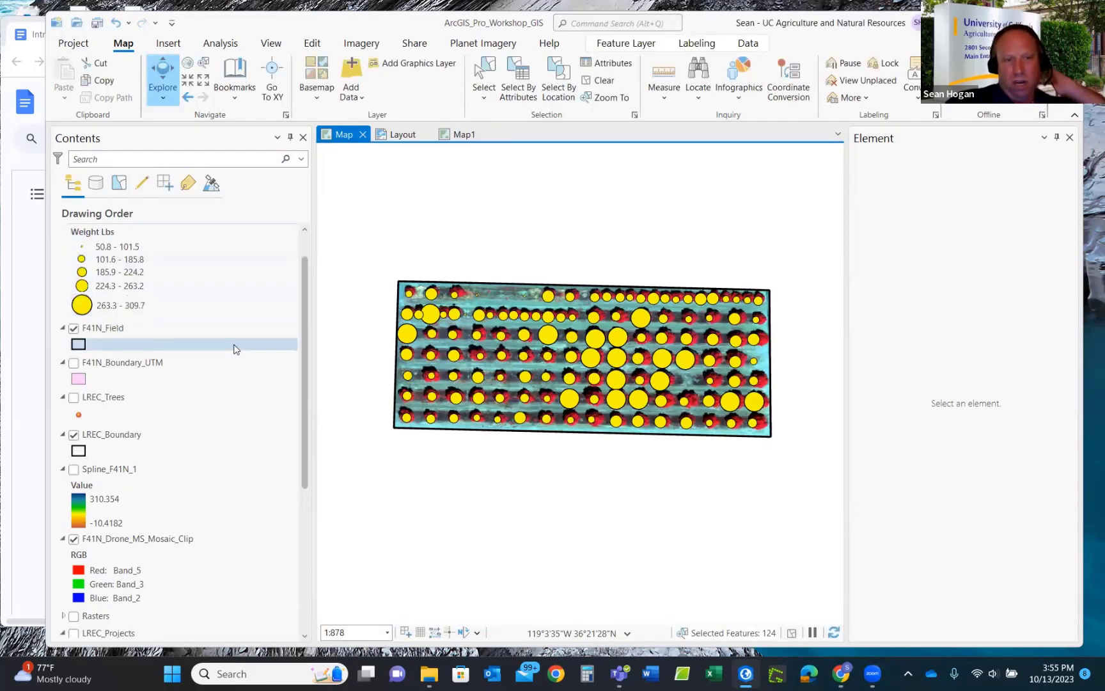
pyautogui.scroll(-1, 236, 343)
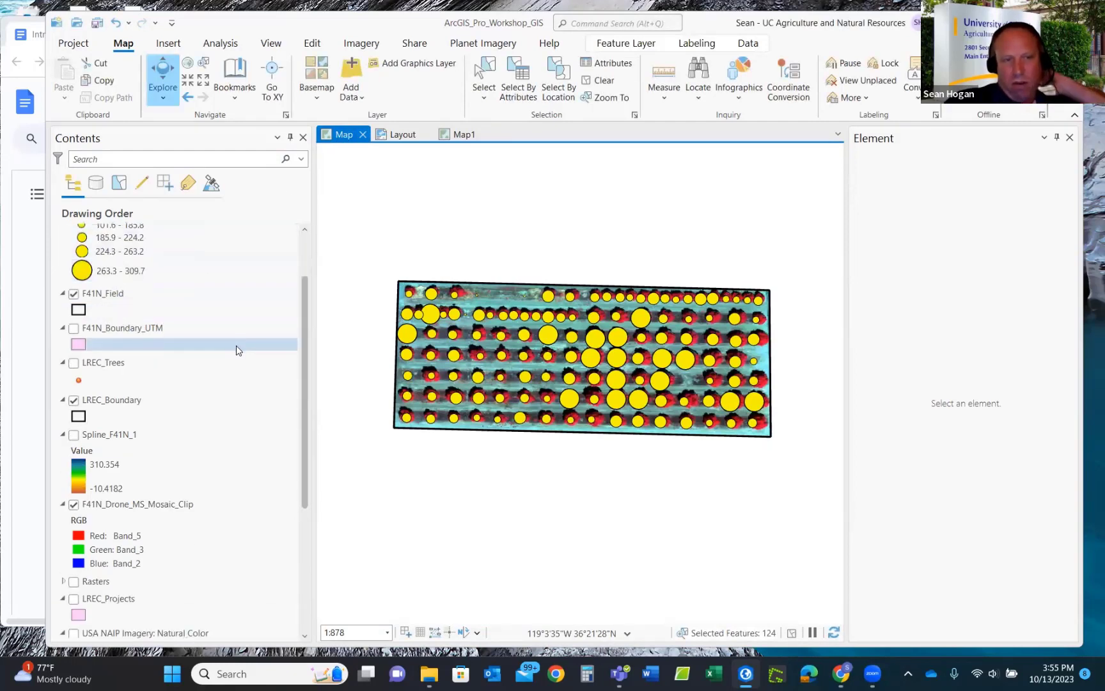
pyautogui.rightClick(108, 402)
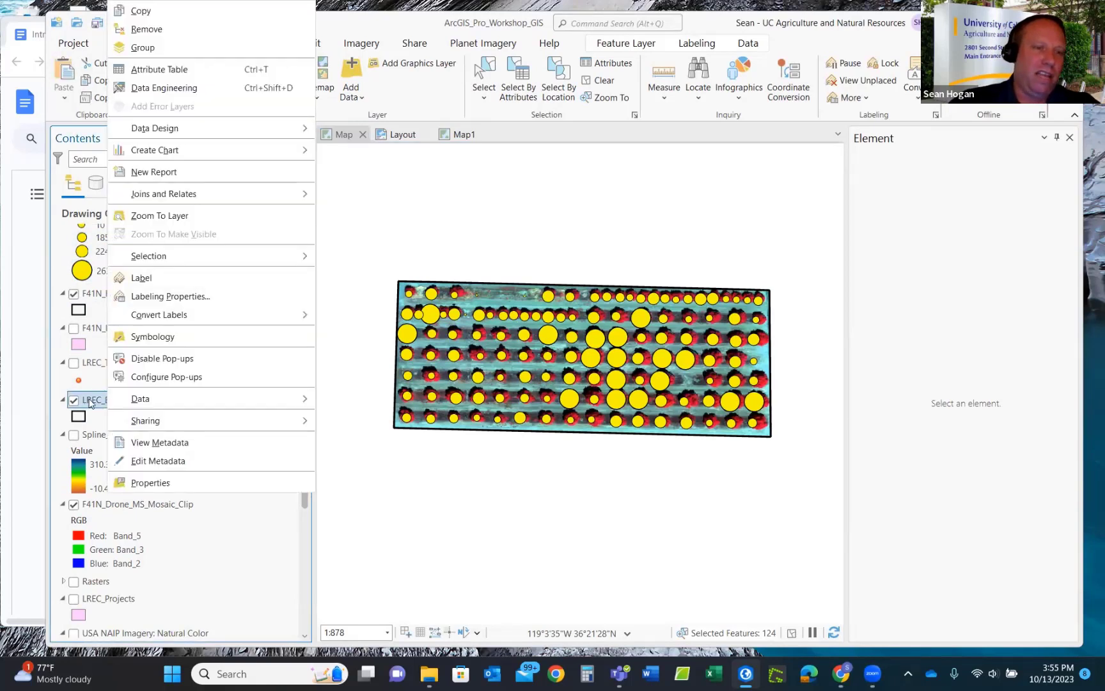
pyautogui.click(99, 399)
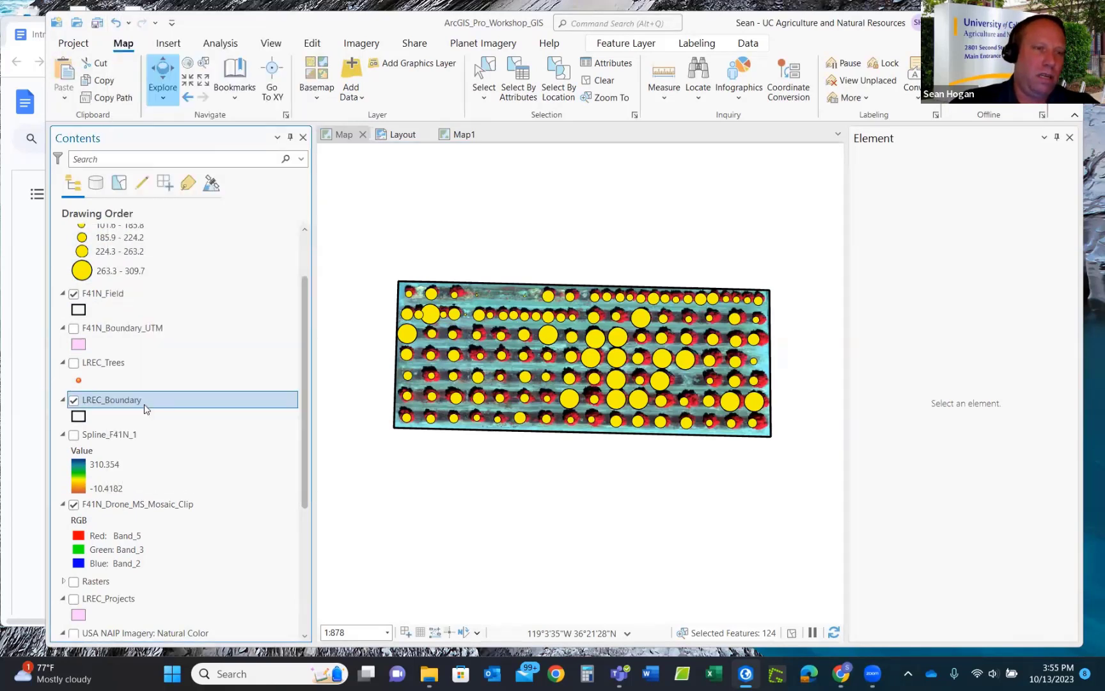
pyautogui.scroll(2, 147, 409)
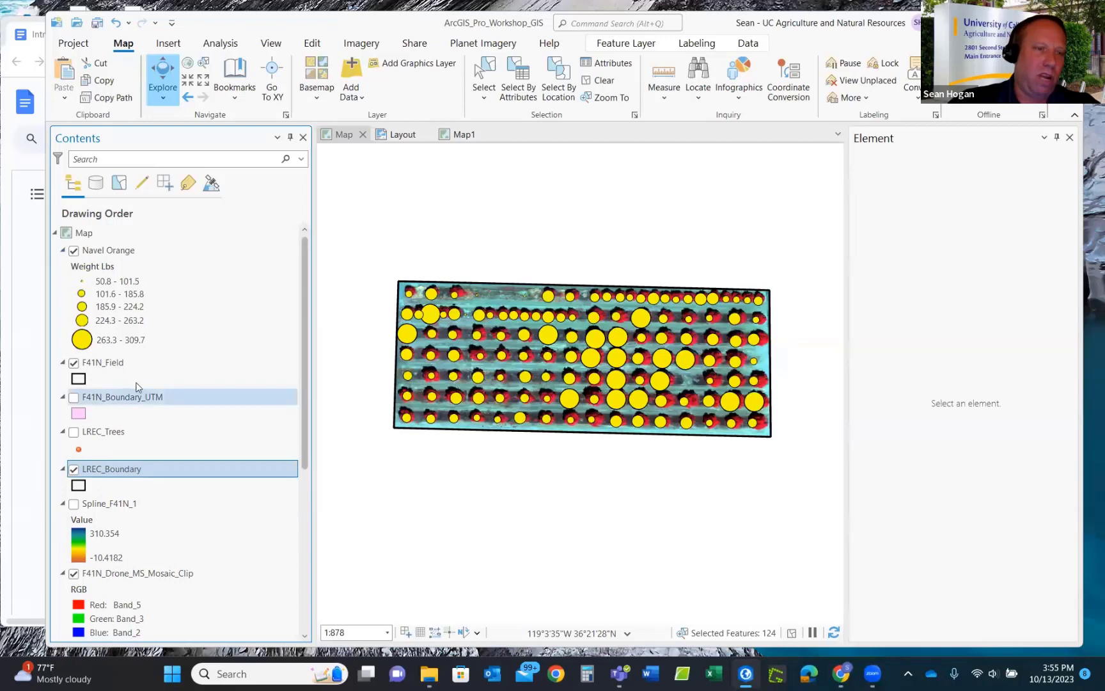
pyautogui.keyDown('ctrl'); pyautogui.click(106, 365); pyautogui.keyUp('ctrl')
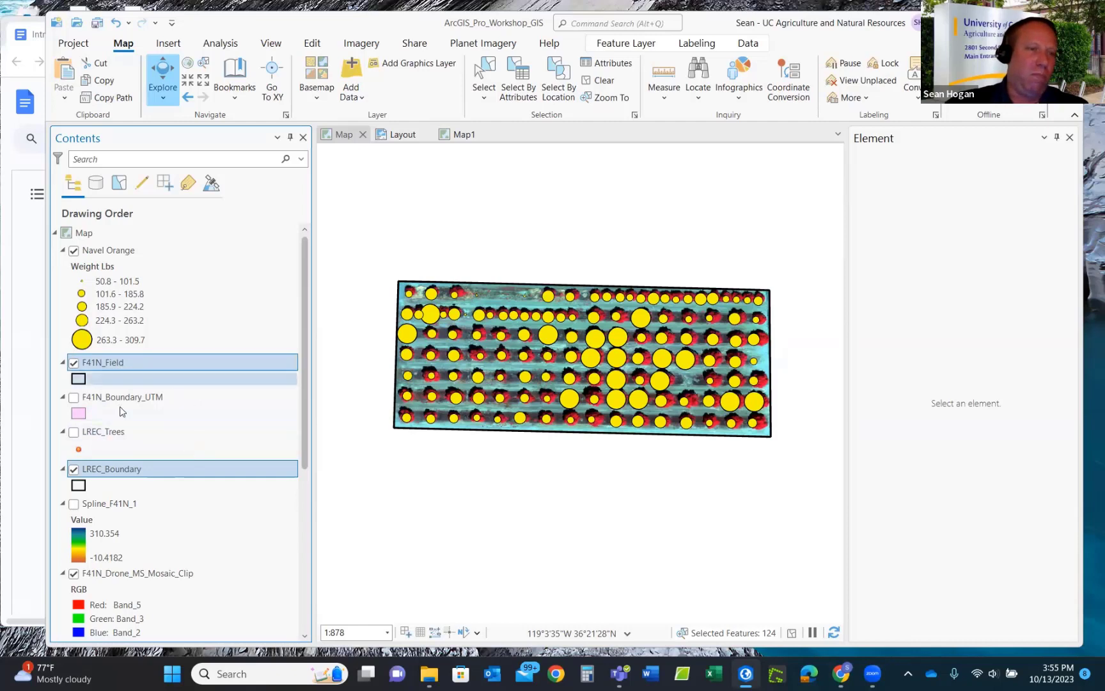
pyautogui.rightClick(114, 362)
pyautogui.click(148, 10)
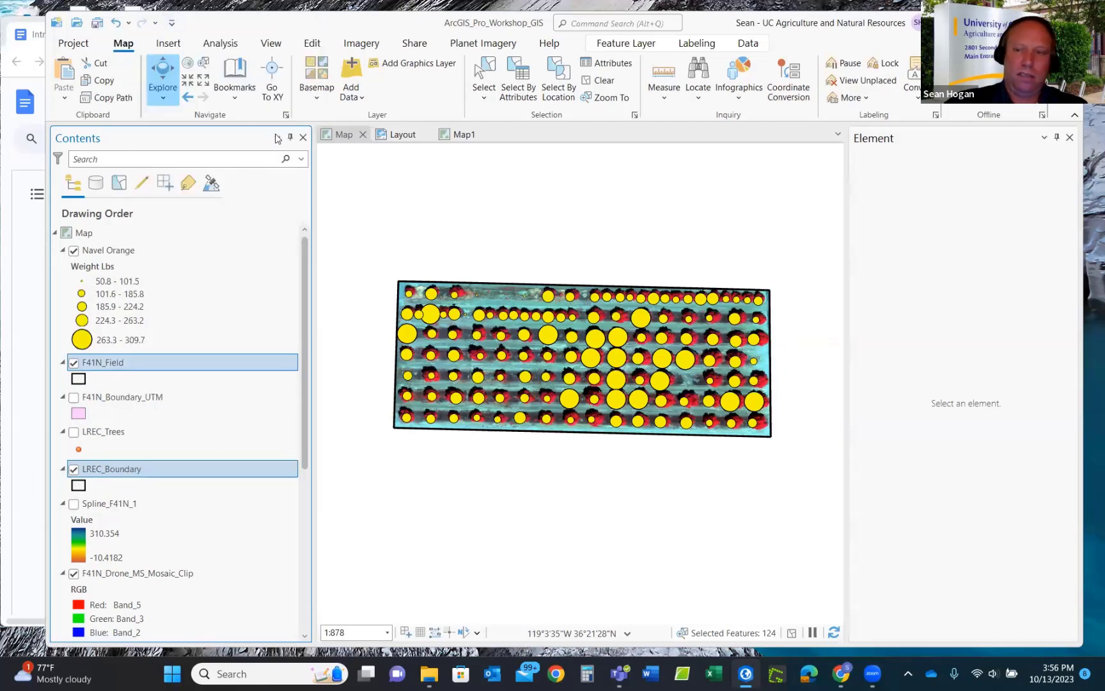
# Paste the copied layers into the new map and turn off World Topographic Map and World Hillshade.
pyautogui.click(368, 138)
pyautogui.click(455, 136)
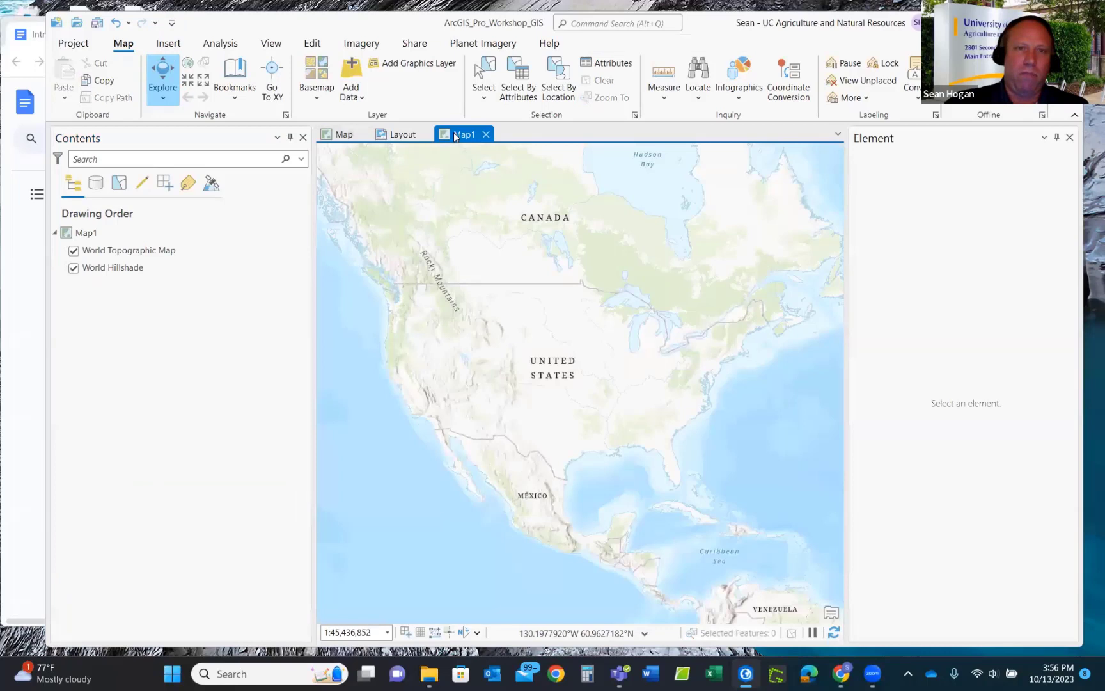
pyautogui.rightClick(98, 235)
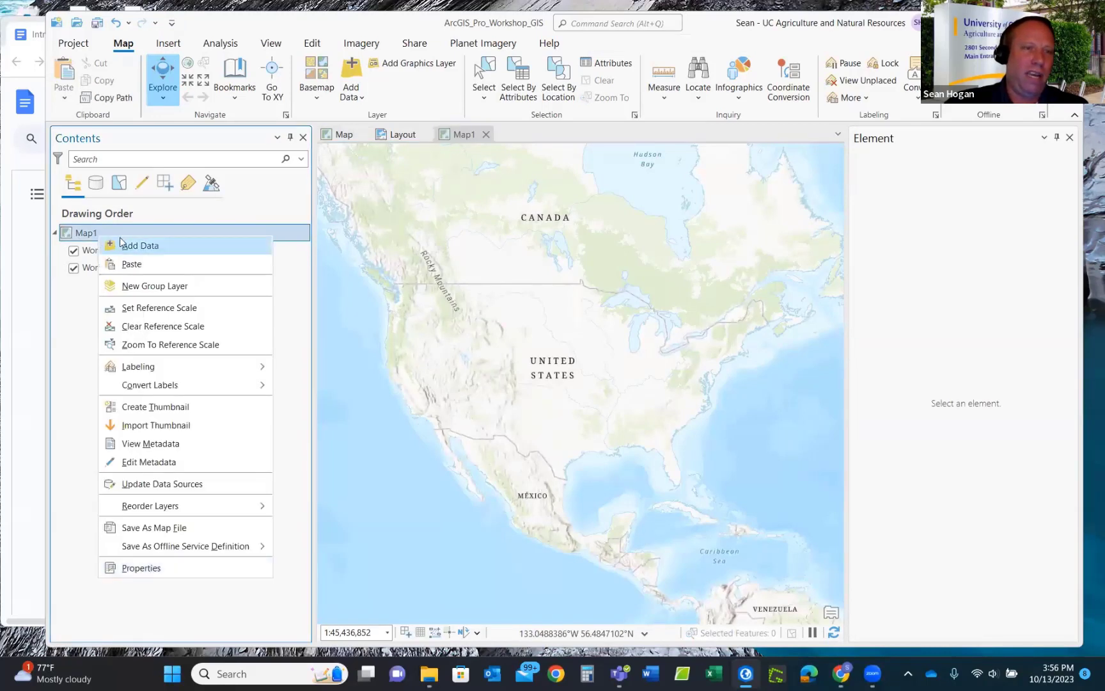
pyautogui.click(135, 246)
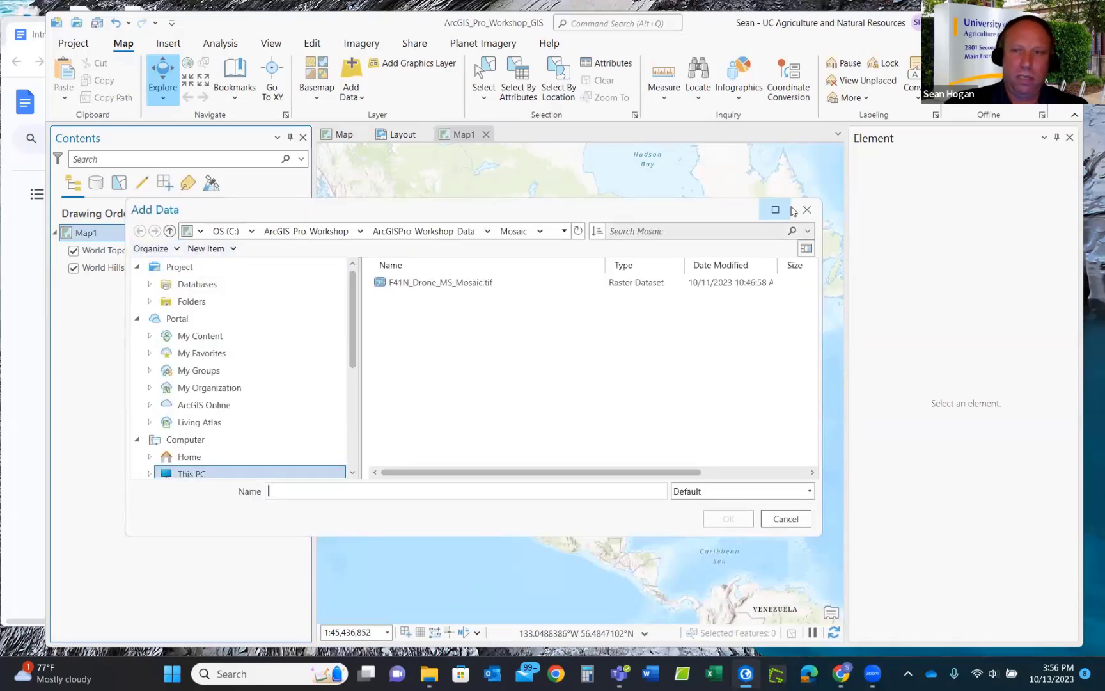
pyautogui.click(807, 211)
pyautogui.rightClick(115, 237)
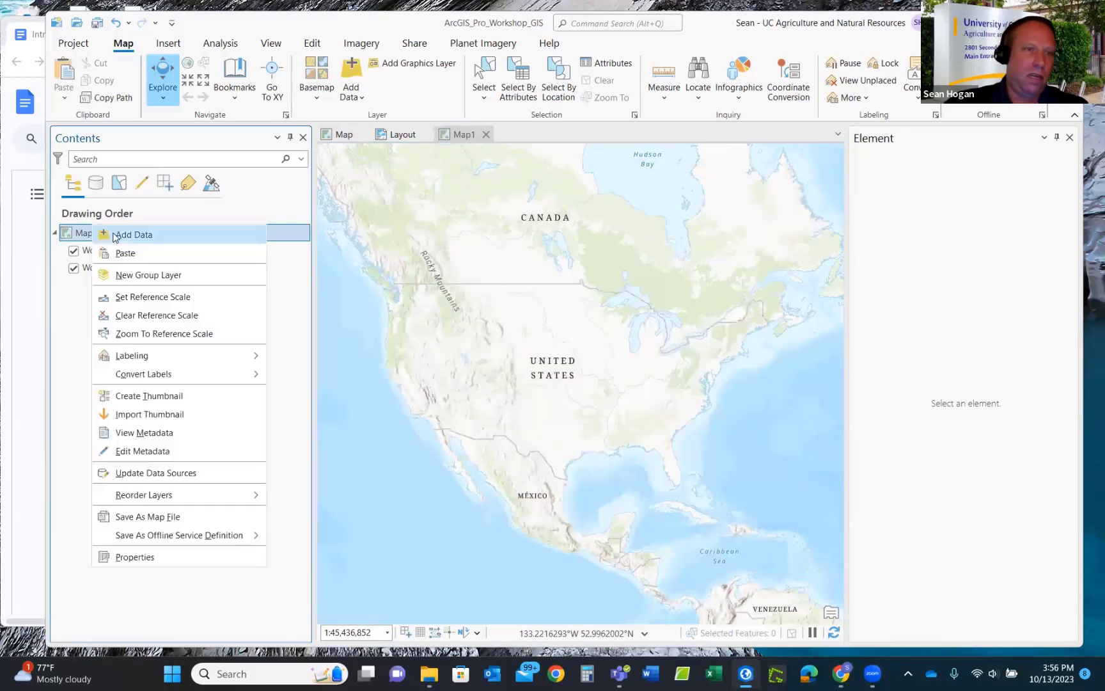
pyautogui.click(125, 254)
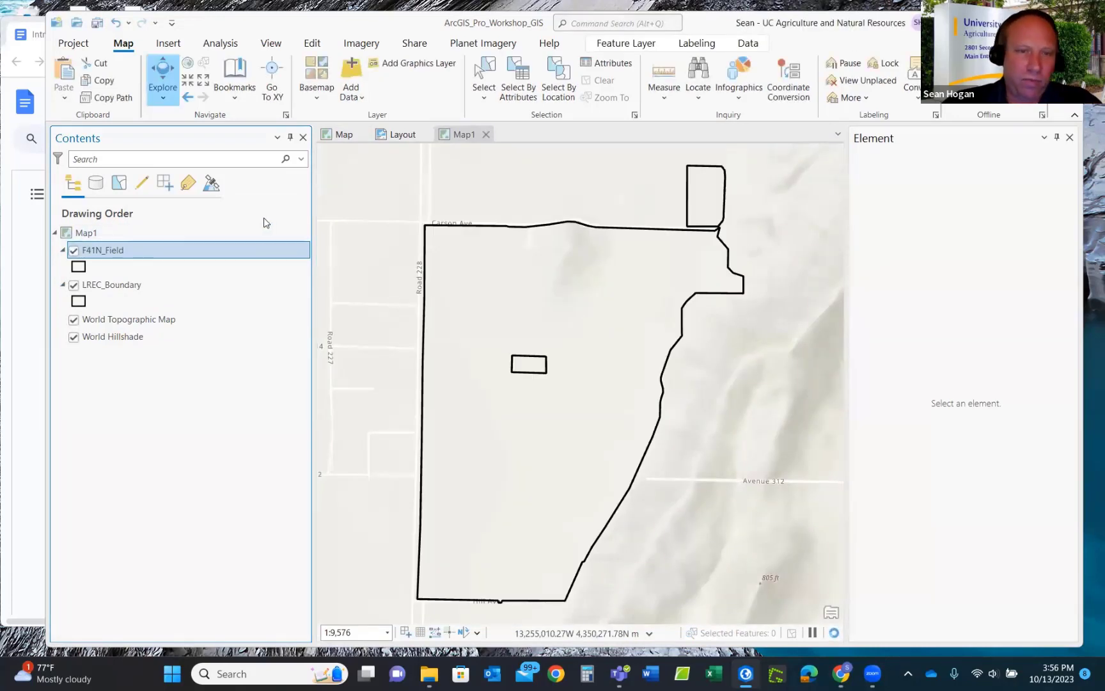
pyautogui.click(73, 320)
pyautogui.click(75, 337)
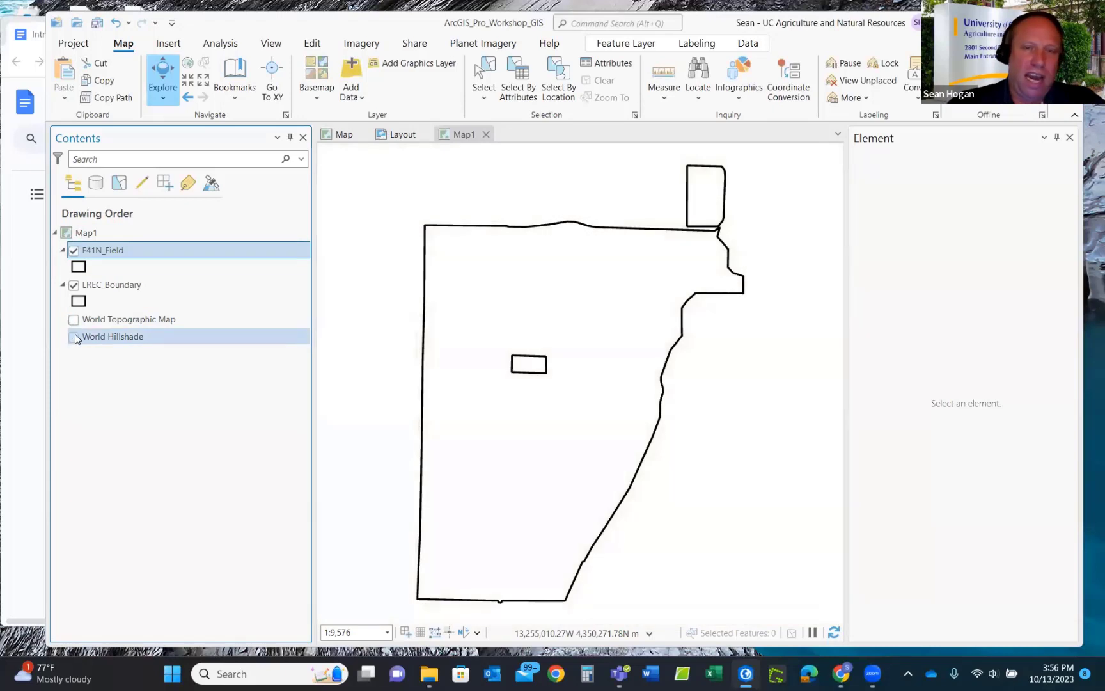
# Fill the LREC_Boundary polygons with medium gray, keeping the 2 pt black outline.
pyautogui.click(79, 301)
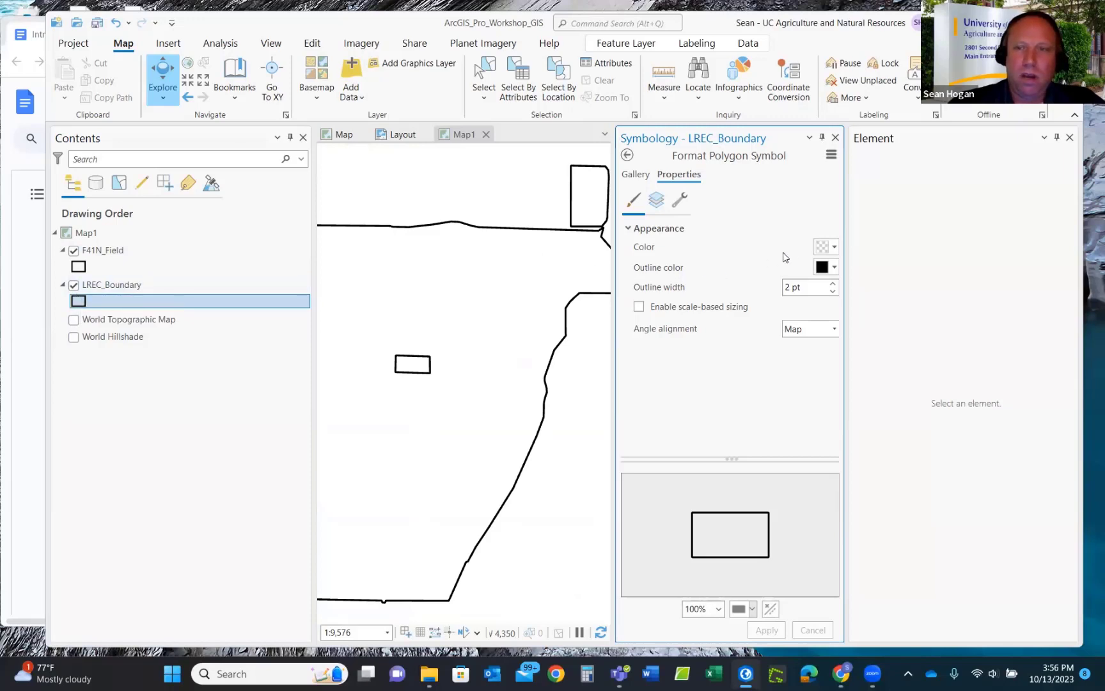
pyautogui.click(834, 248)
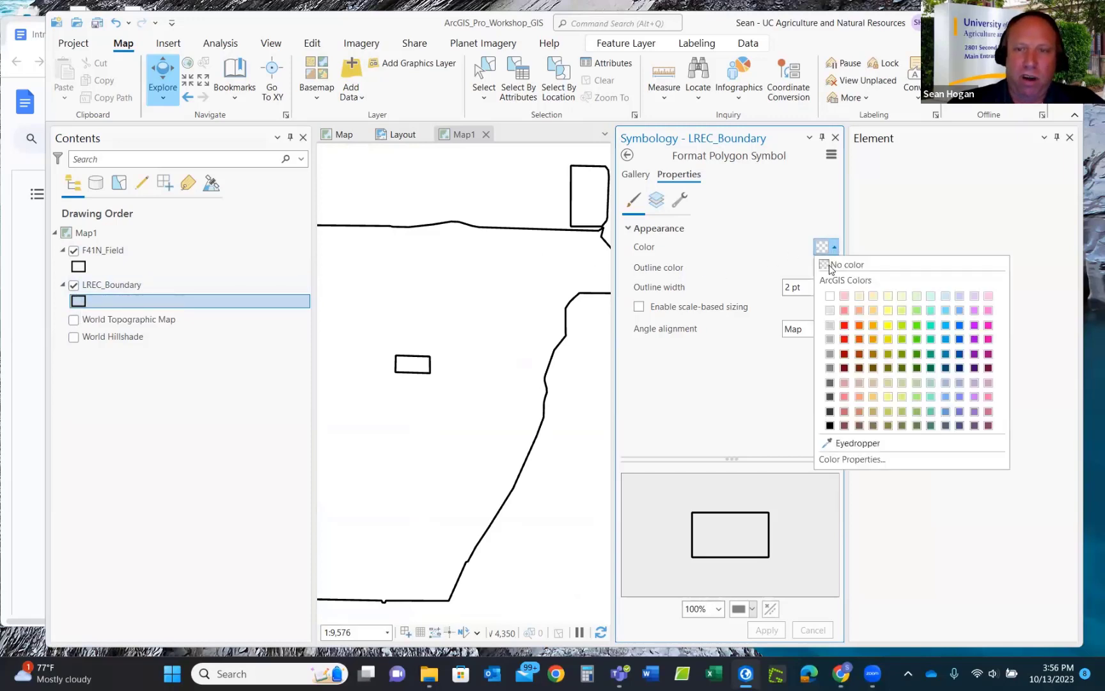
pyautogui.click(829, 353)
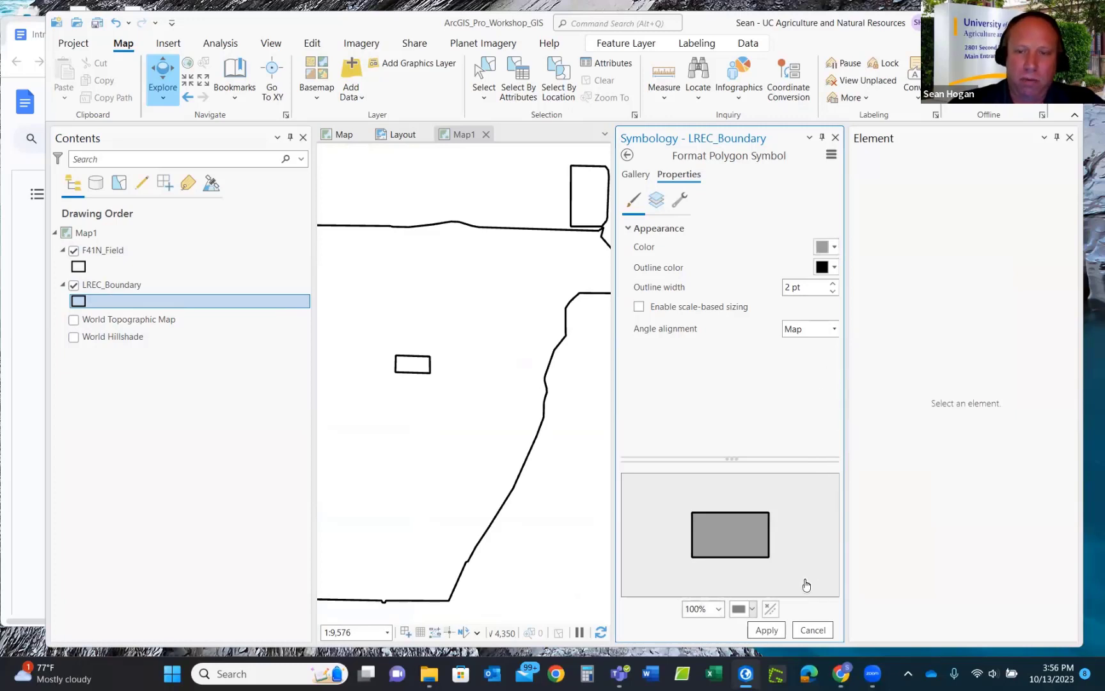
pyautogui.click(766, 630)
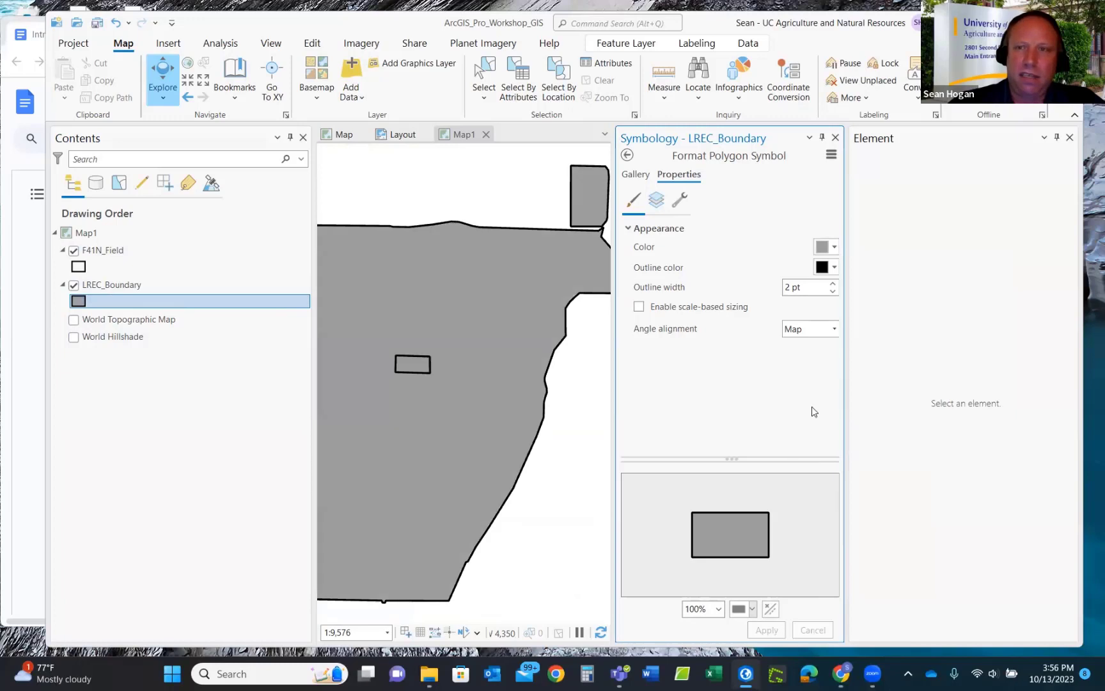
pyautogui.click(1070, 138)
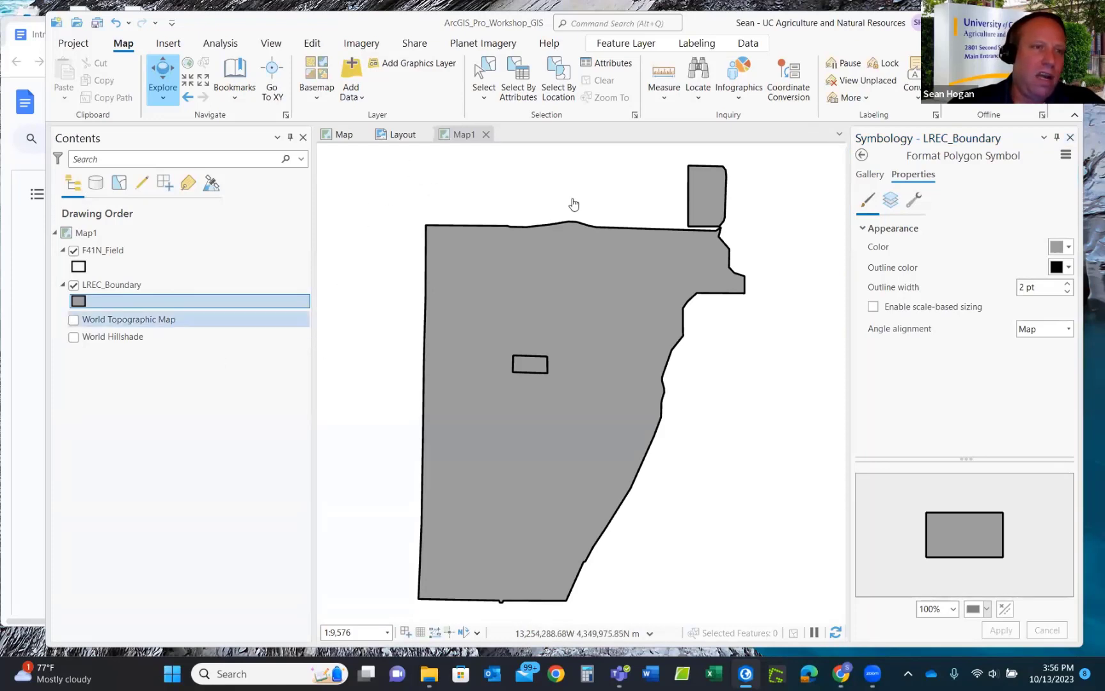
# Fill the F41N_Field polygon with red and return to the layout.
pyautogui.click(78, 266)
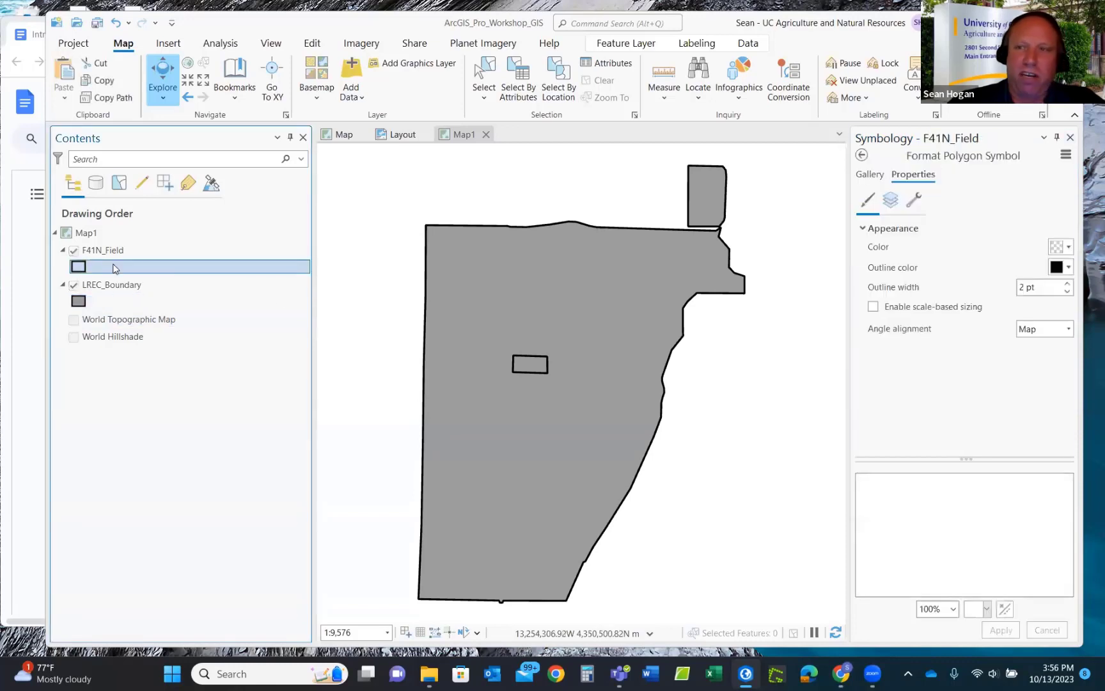
pyautogui.click(1058, 247)
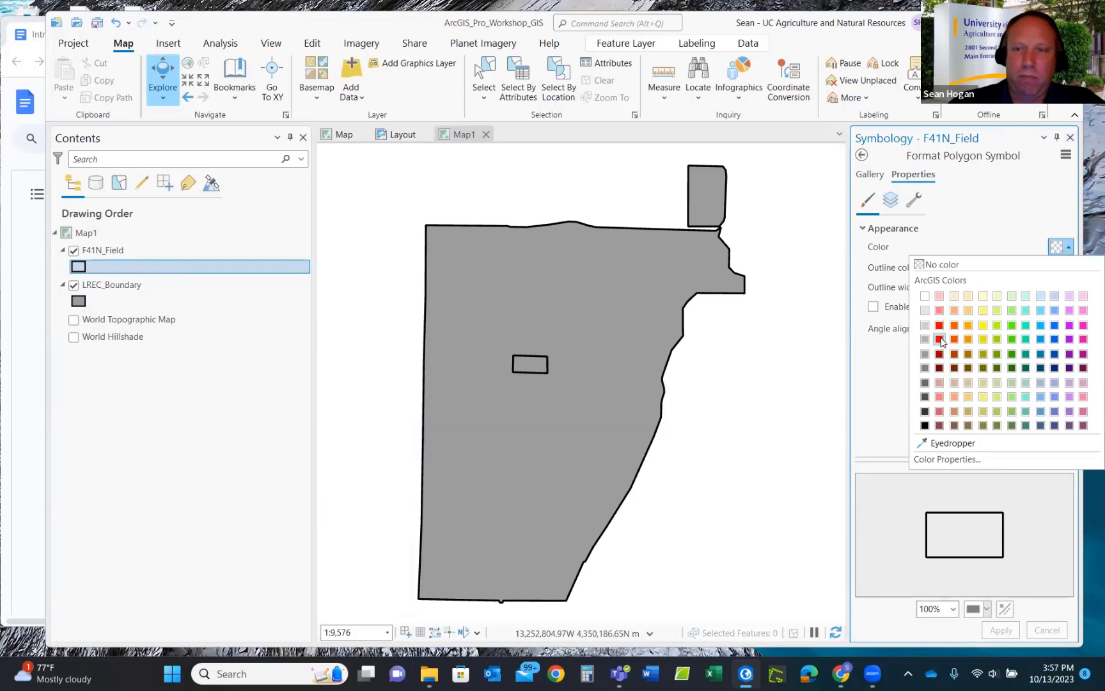
pyautogui.click(942, 339)
pyautogui.click(1002, 630)
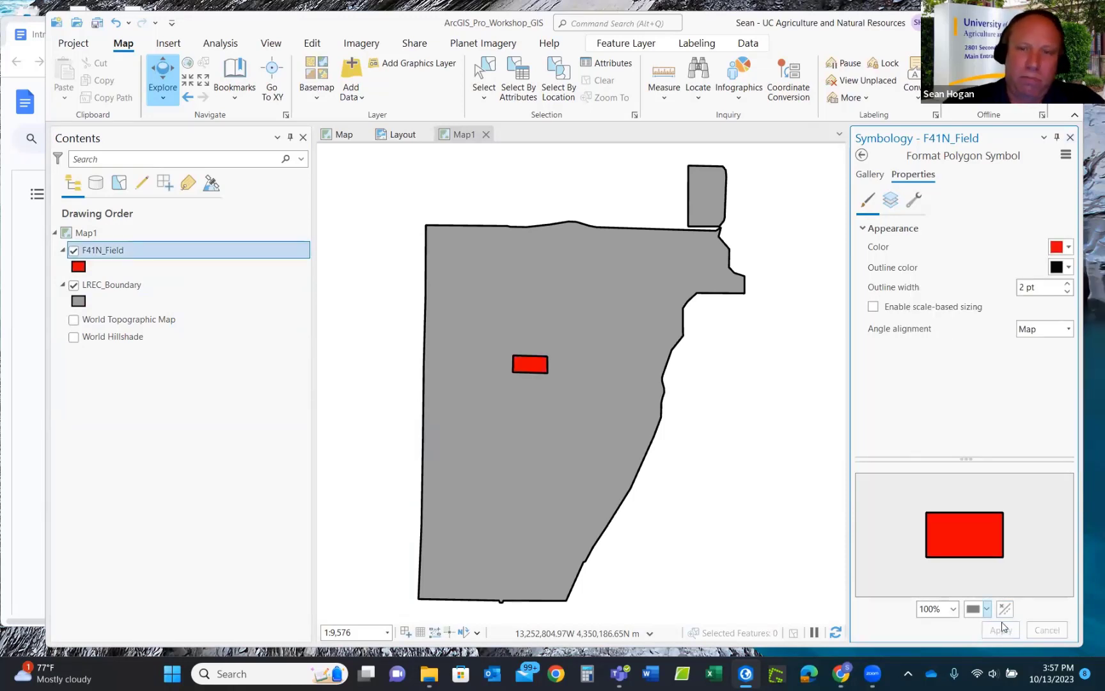
pyautogui.scroll(-4, 506, 253)
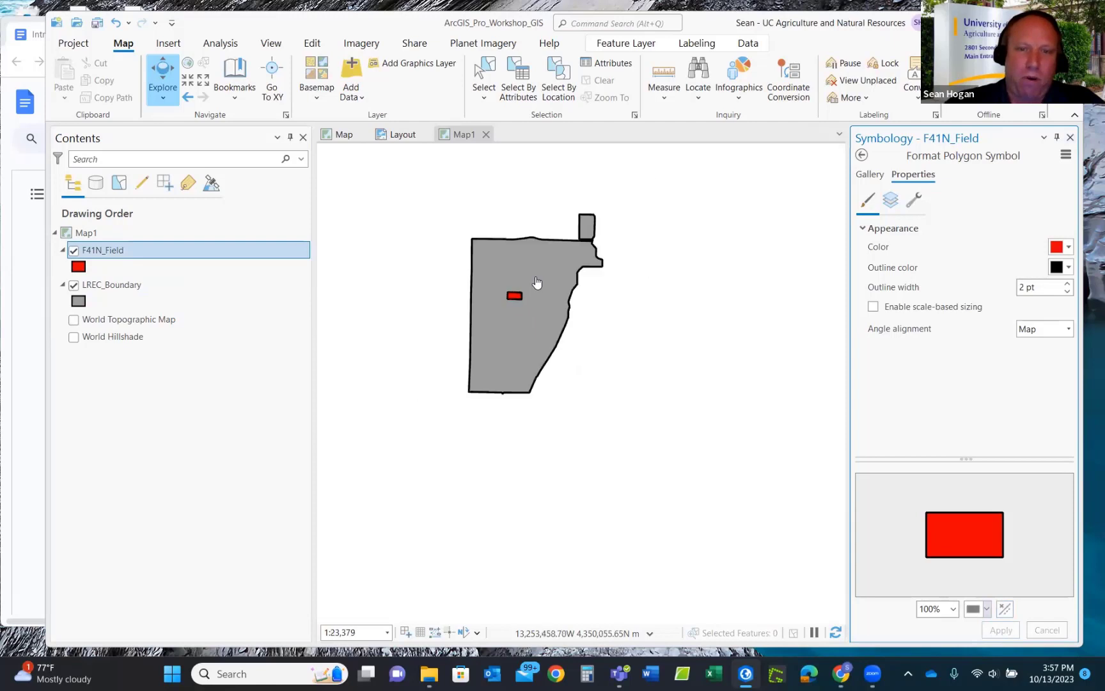
pyautogui.scroll(2, 535, 281)
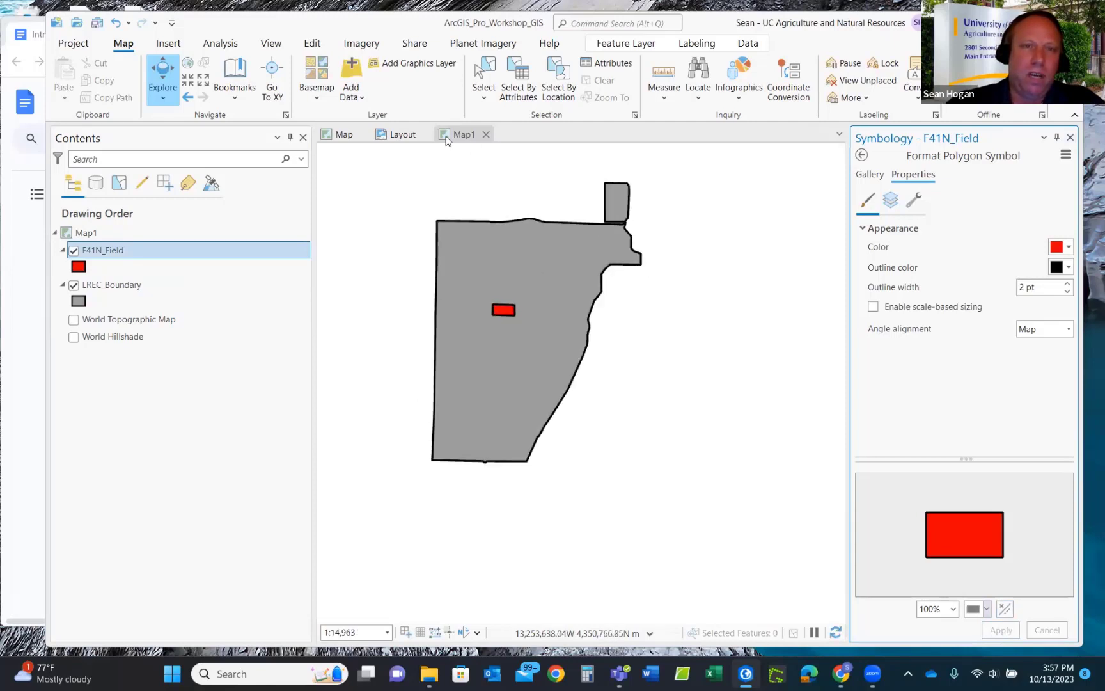
pyautogui.click(403, 136)
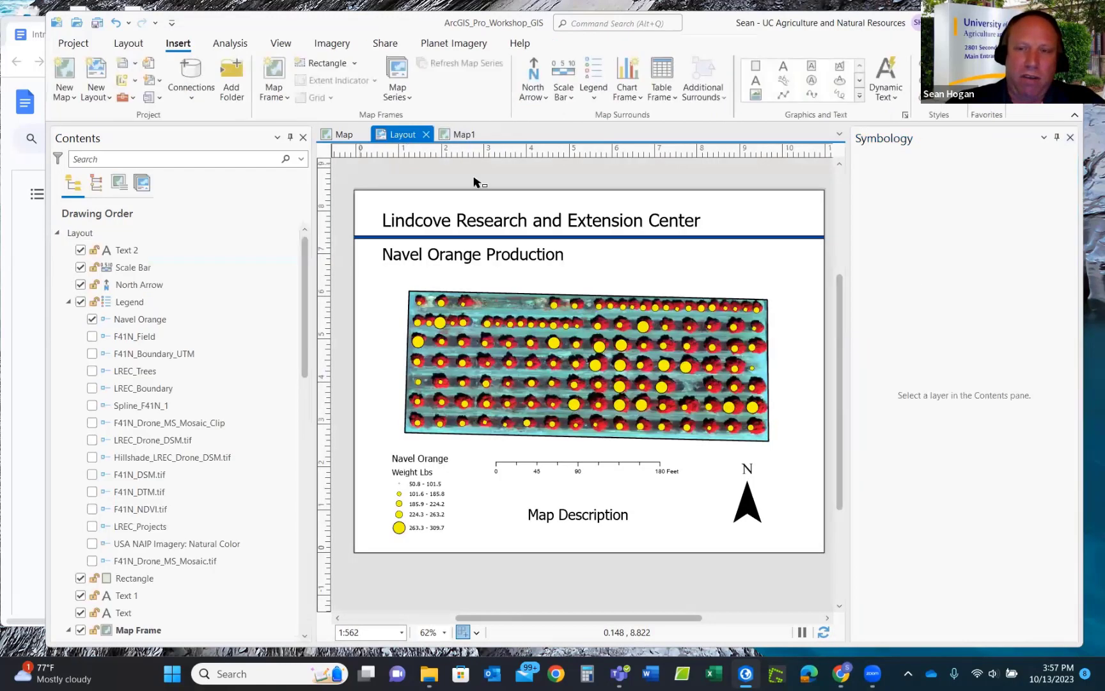